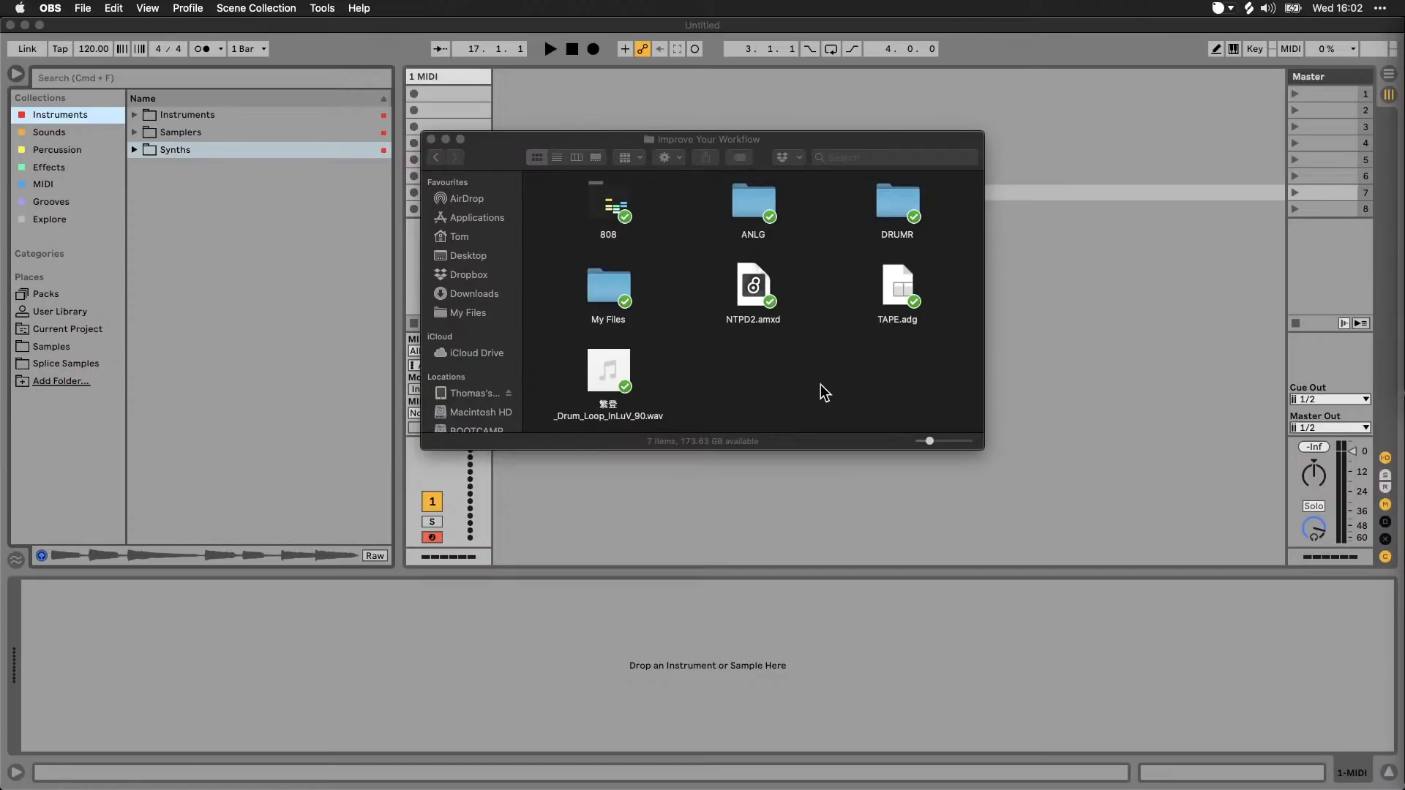
# Step: Switch to Finder and preview the 繁登_Drum_Loop_InLuV_90.wav file in the Improve Your Workflow folder
pyautogui.click(749, 471)
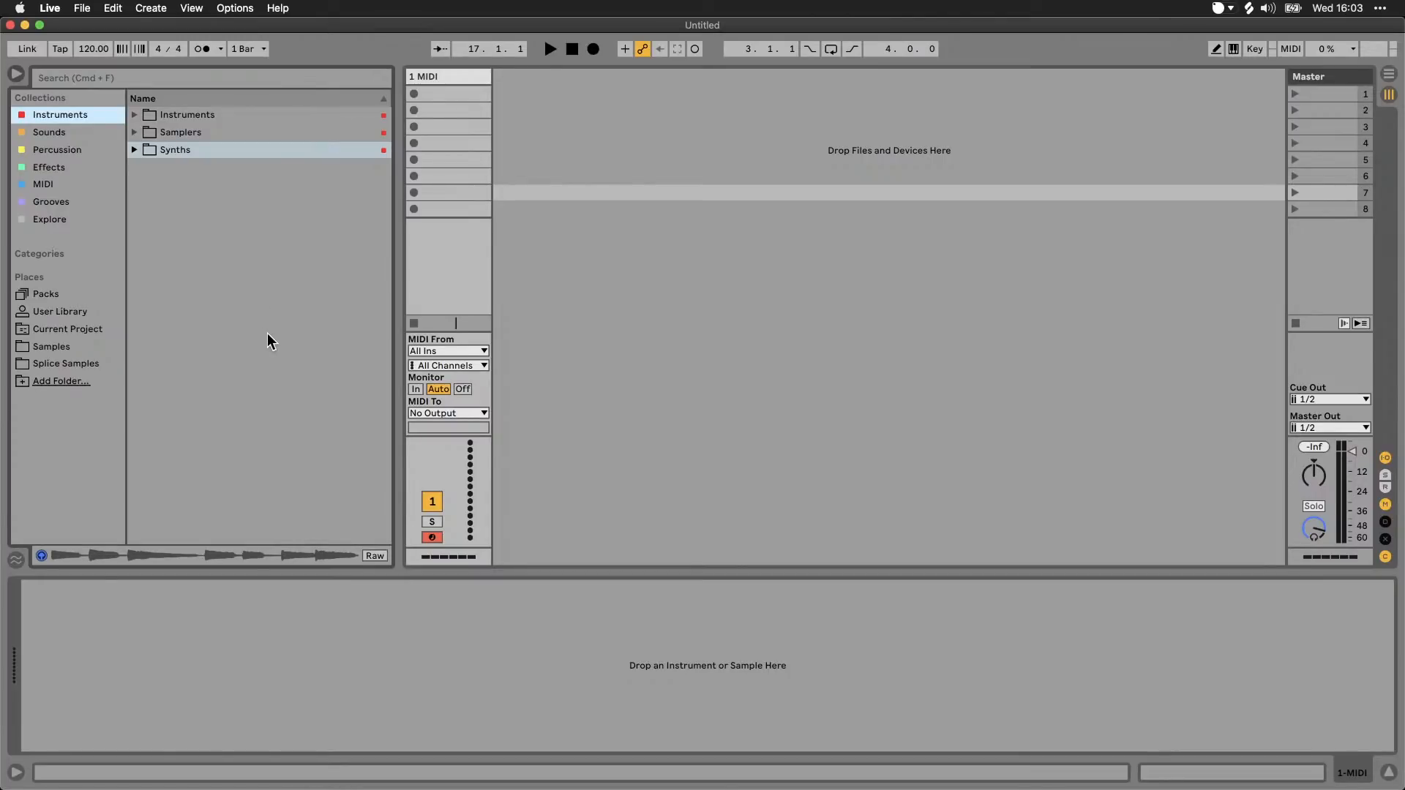
pyautogui.moveTo(292, 786)
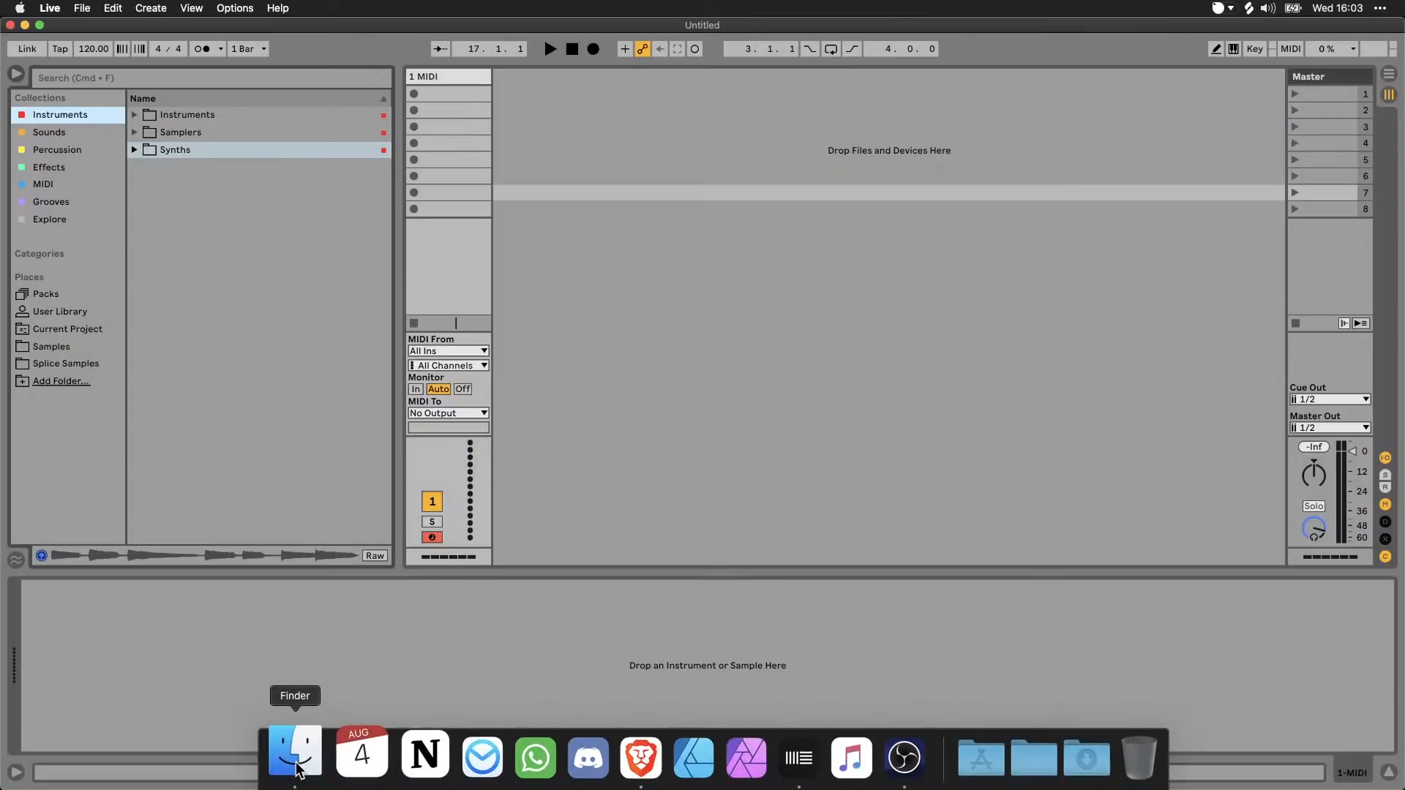
pyautogui.click(290, 754)
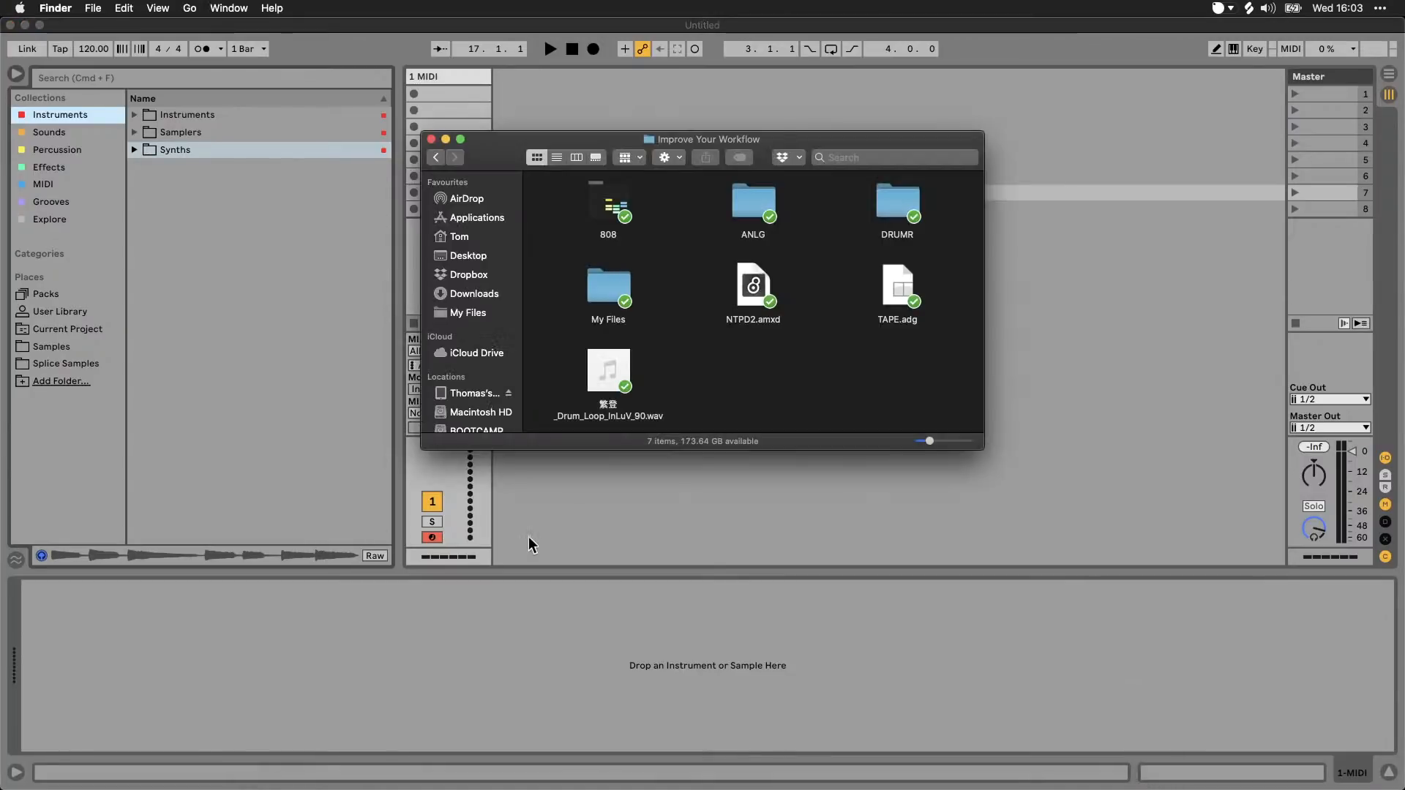
pyautogui.click(617, 416)
pyautogui.press('space')
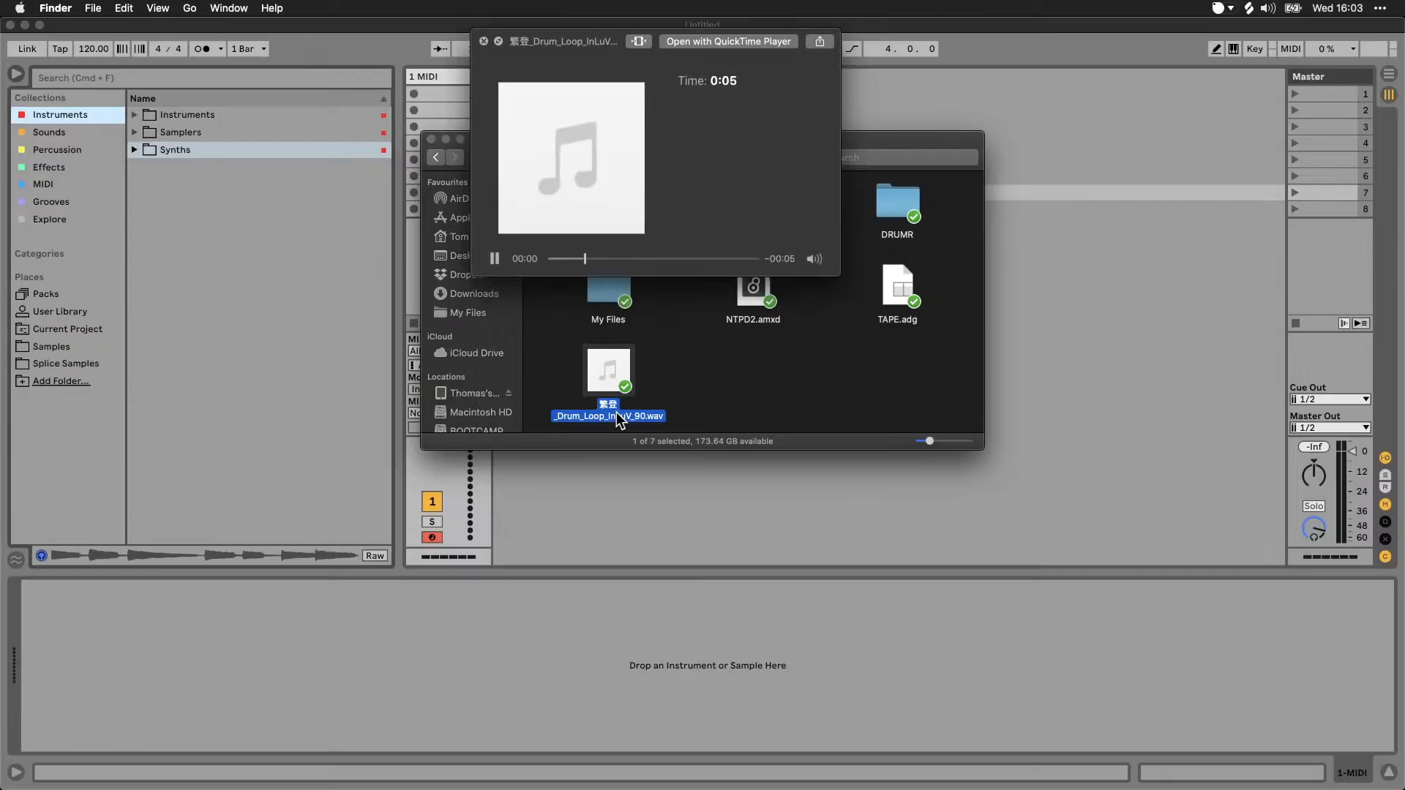
pyautogui.press('space')
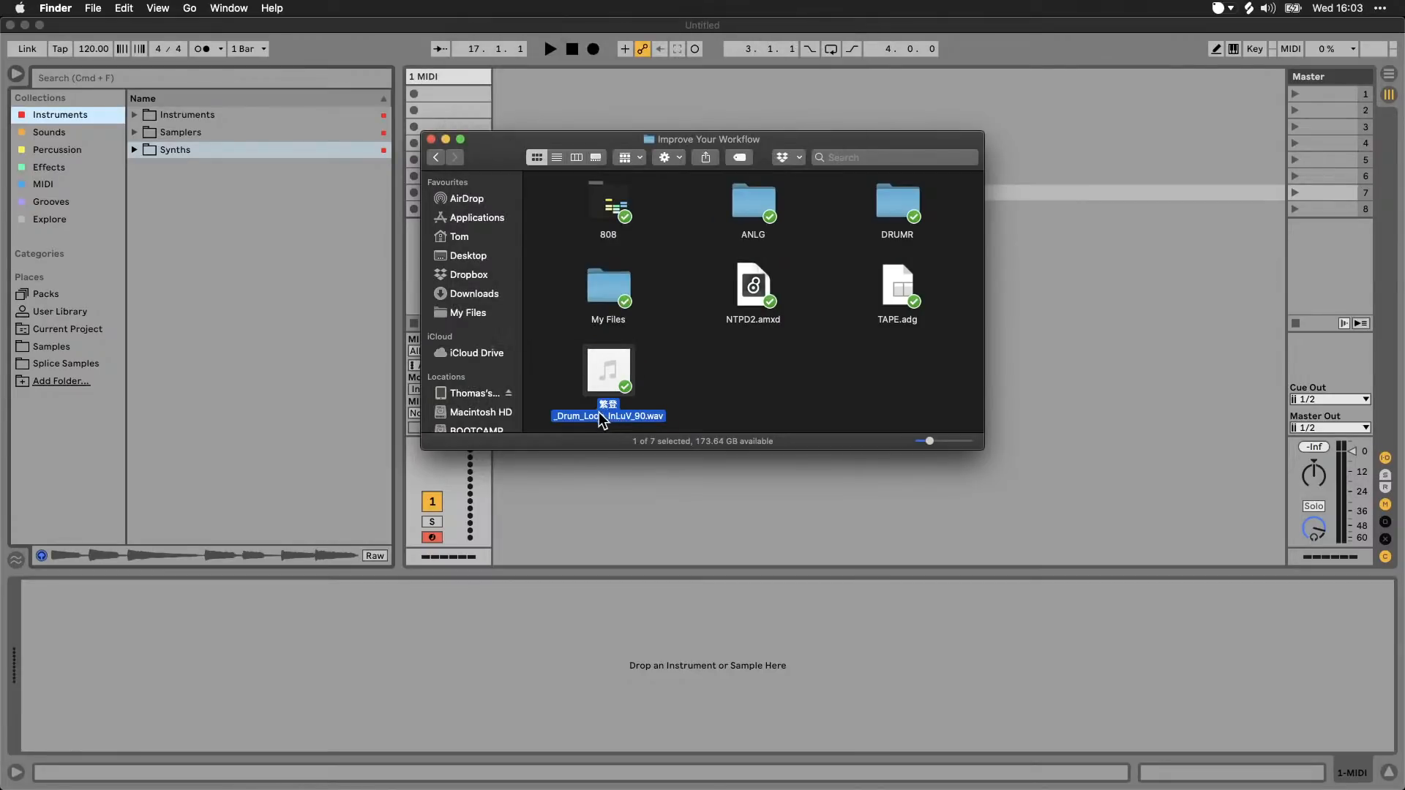
# Step: Place the drum loop file from Finder on a new audio track's first clip slot in Live and play the clip
pyautogui.moveTo(617, 417); pyautogui.dragTo(533, 98)
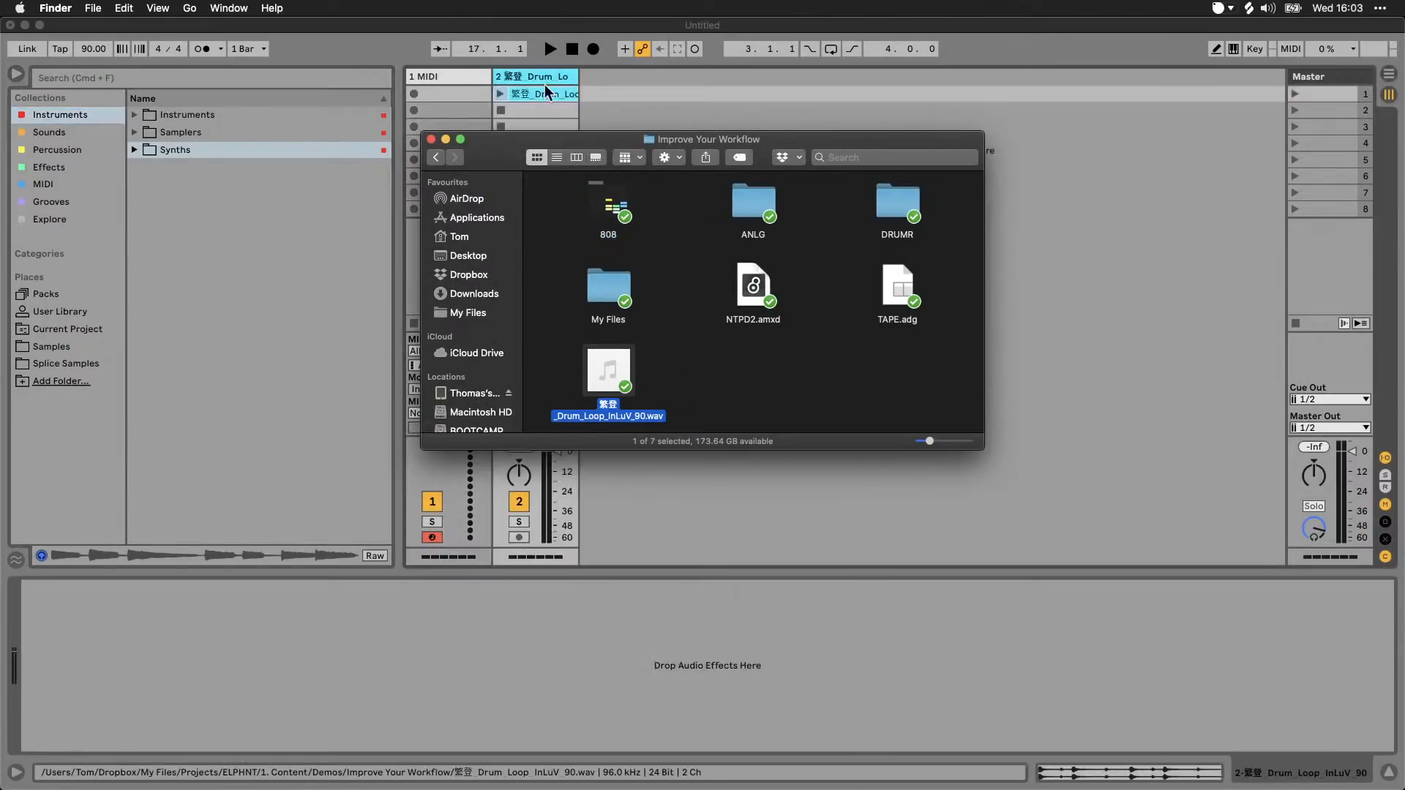
pyautogui.click(552, 73)
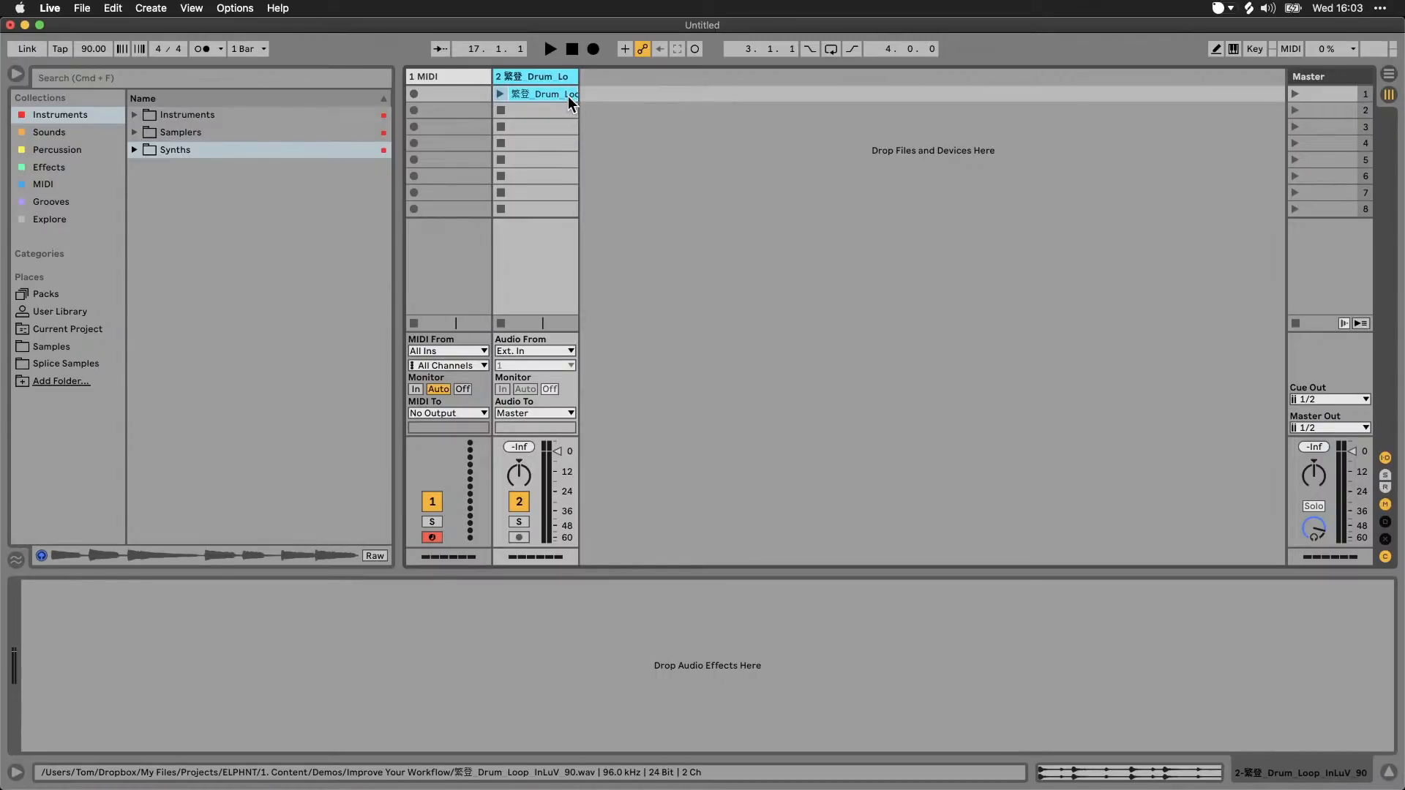
pyautogui.click(501, 94)
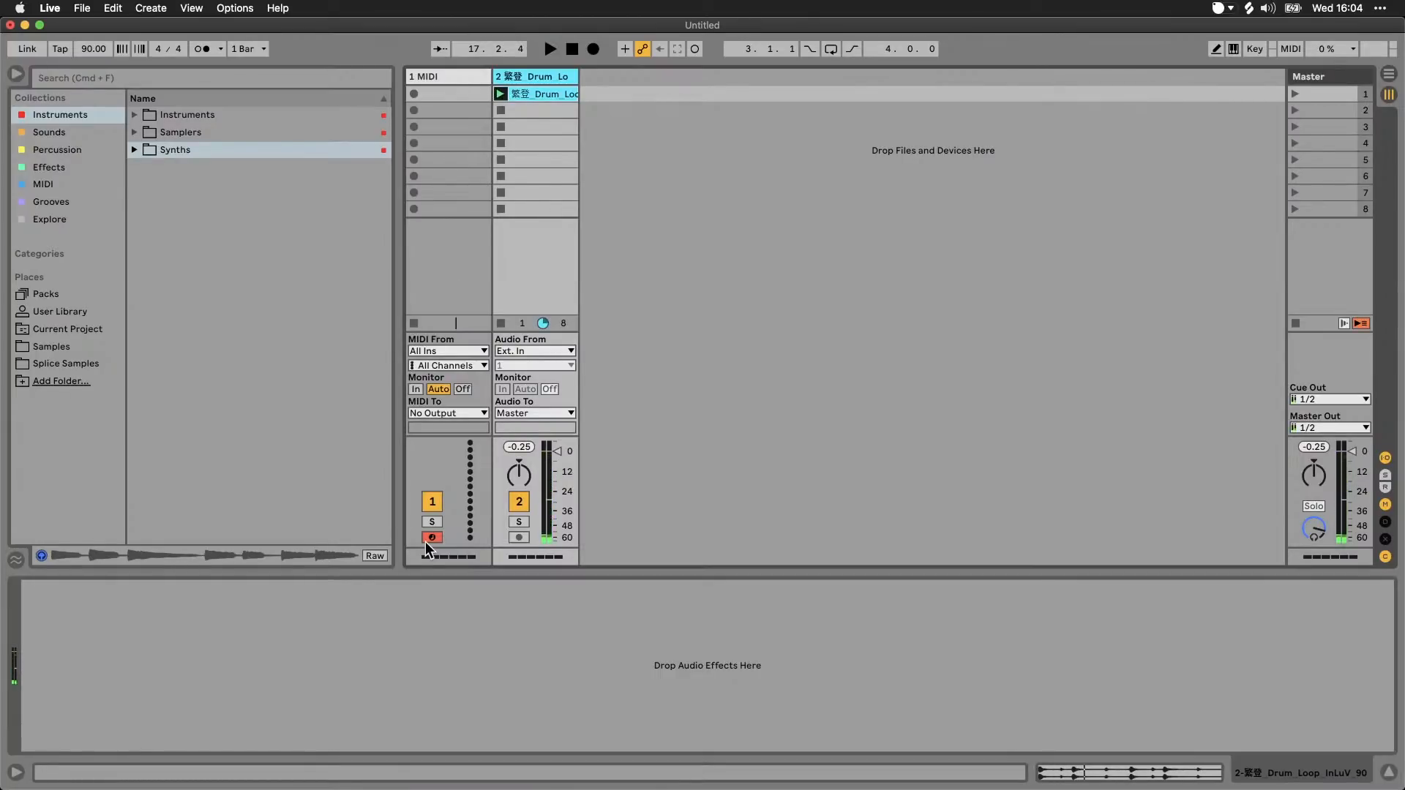
# Step: Switch to Finder and rename the drum loop file as 繁登_Drum_Loop_InLuV_90x.wav
pyautogui.moveTo(352, 789)
pyautogui.click(290, 772)
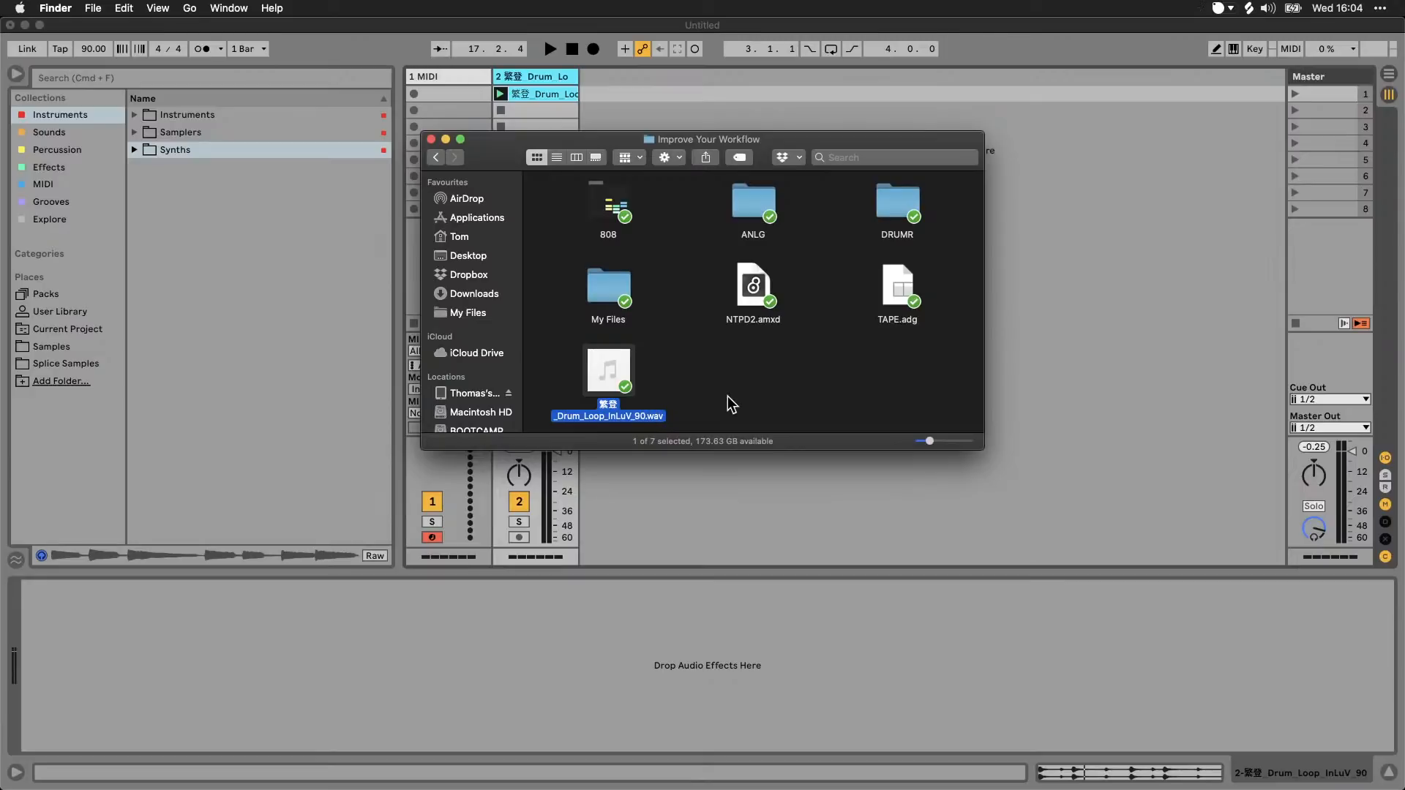
pyautogui.press('Return')
pyautogui.press('Right')
pyautogui.write('x')
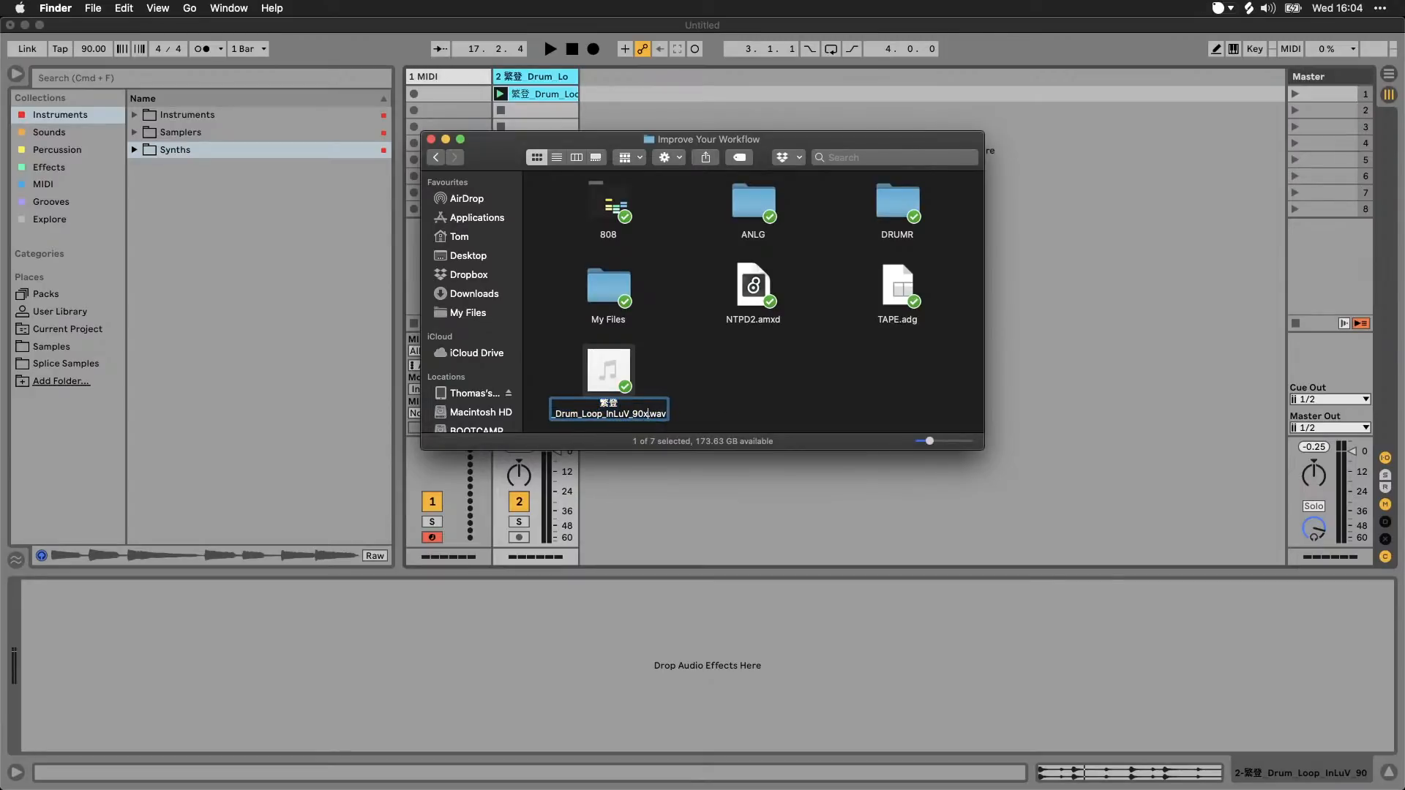
pyautogui.press('Return')
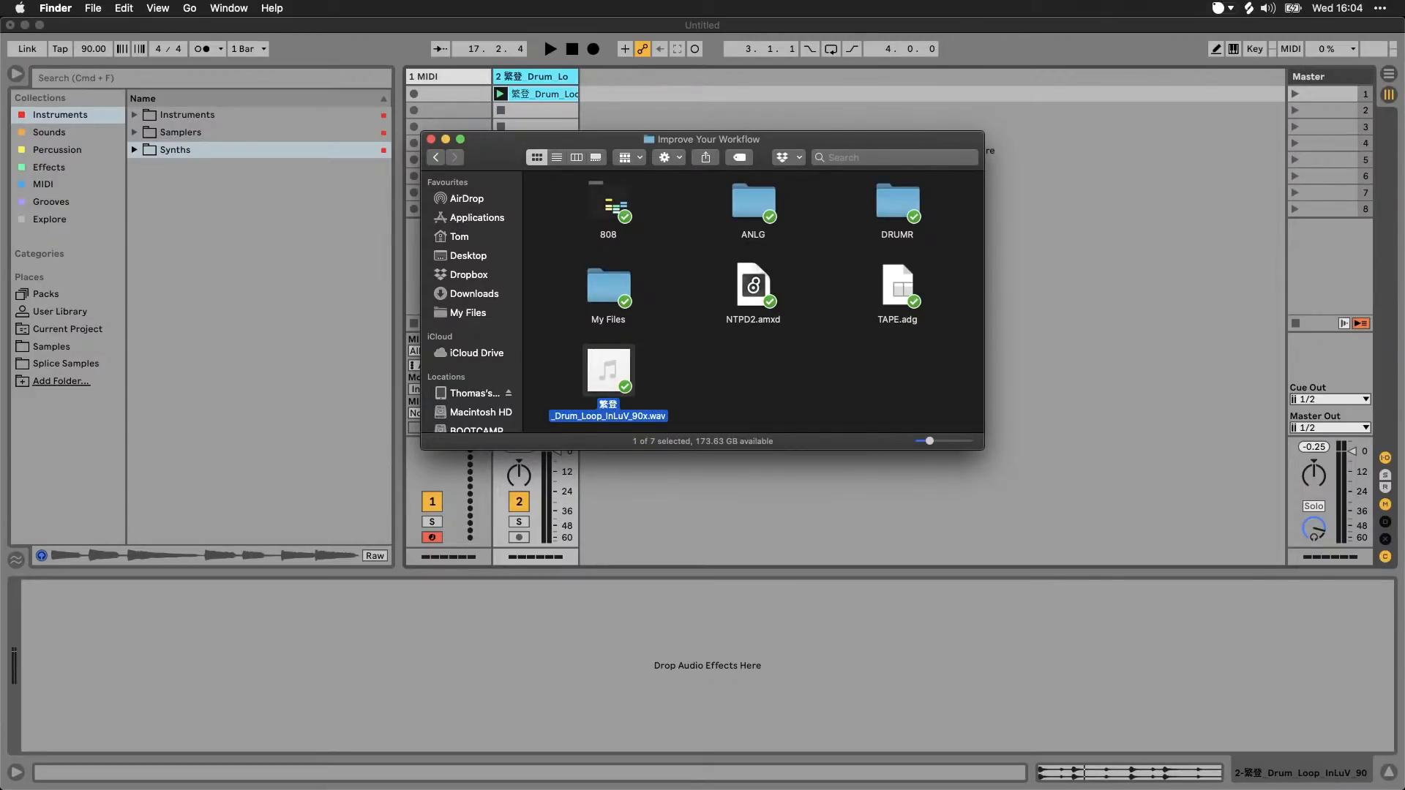
pyautogui.click(721, 393)
# Step: Return to Live and save the current set to the Desktop as Test
pyautogui.click(1141, 389)
pyautogui.press('super+s')
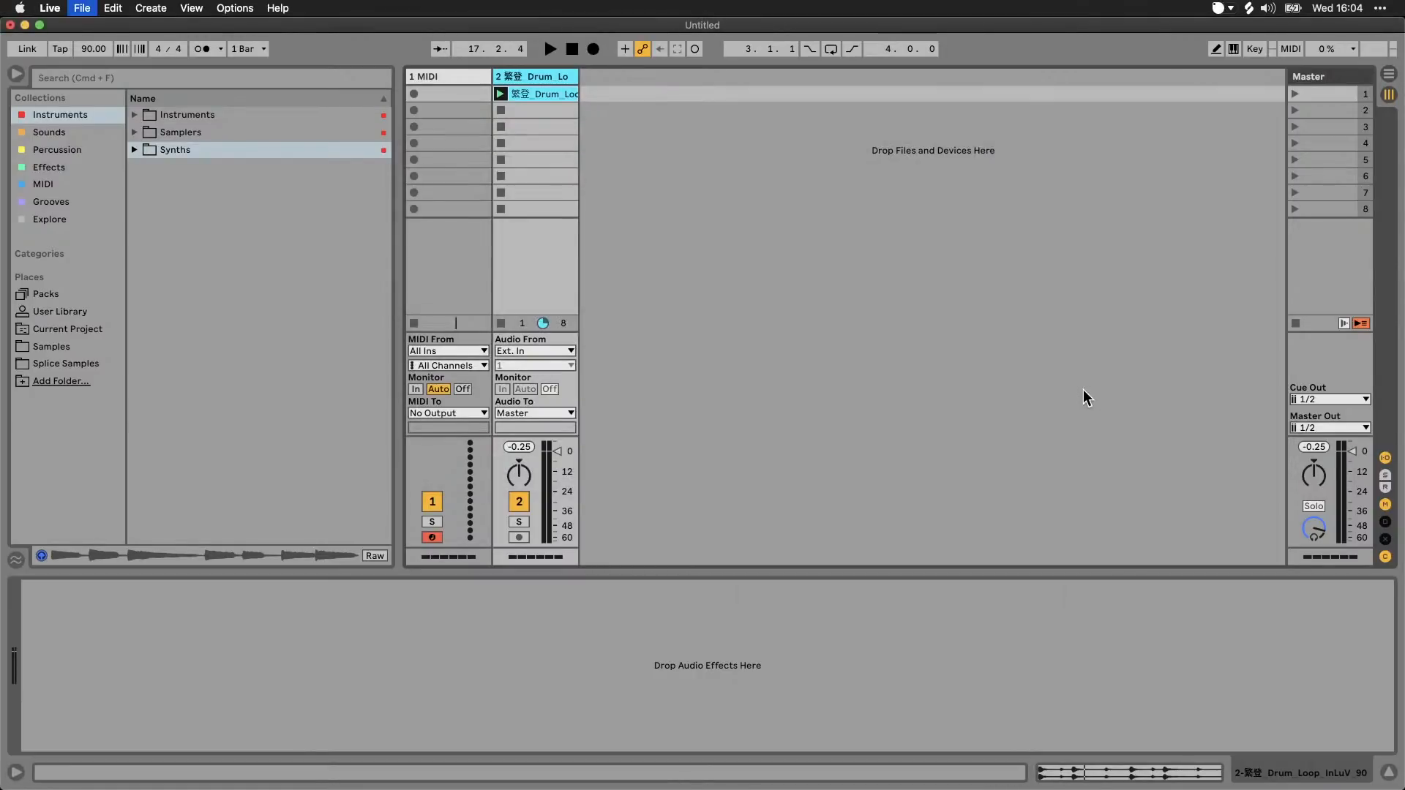
pyautogui.click(453, 313)
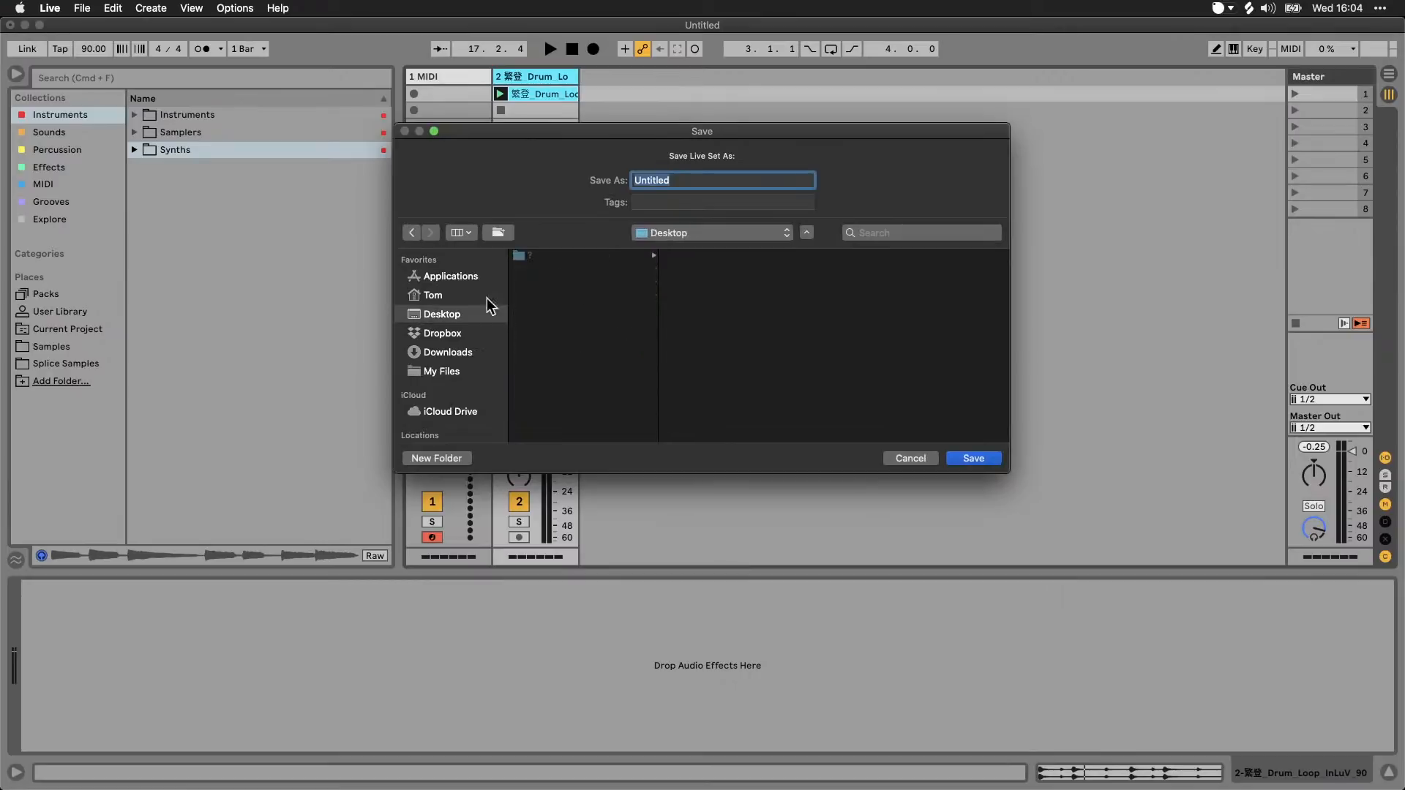
pyautogui.write('Test')
pyautogui.press('Return')
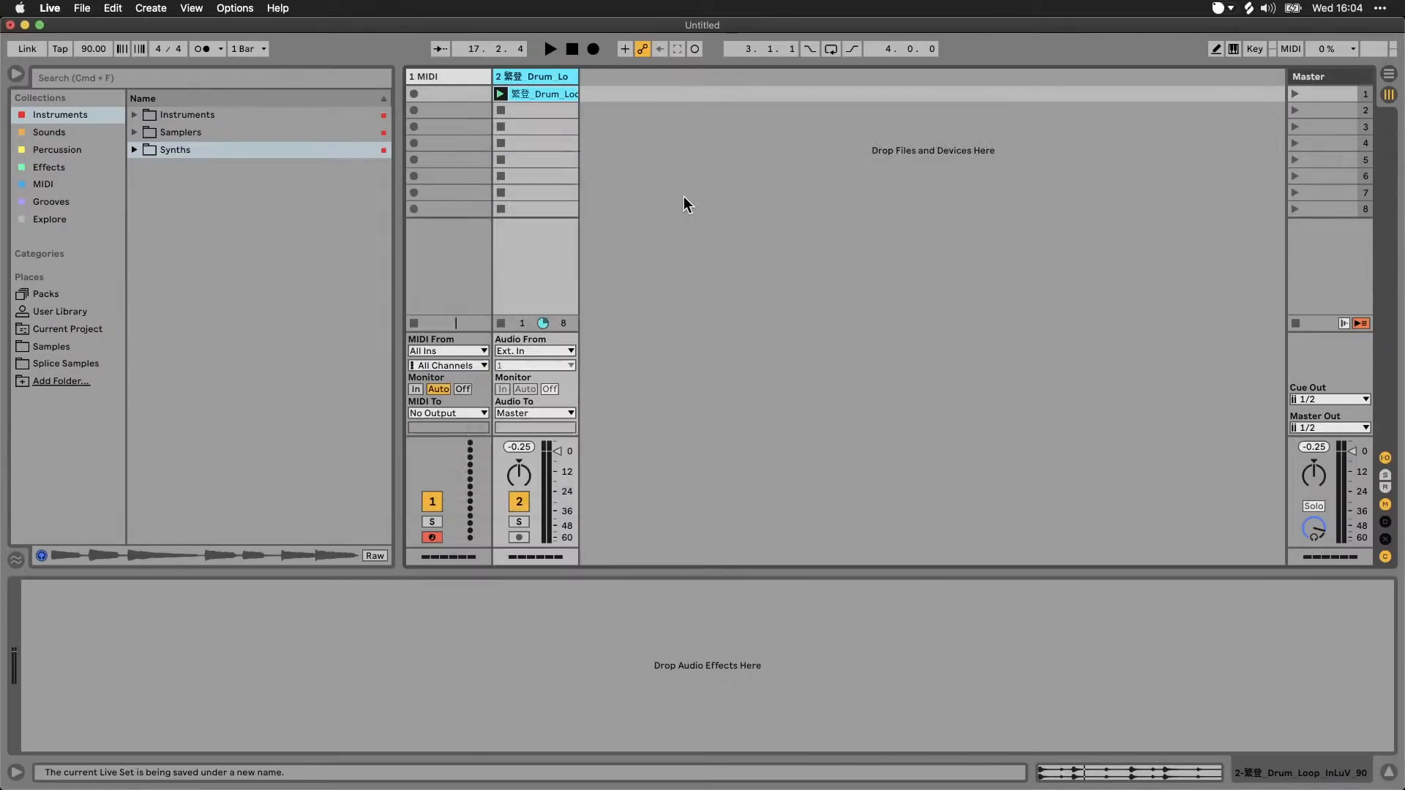
# Step: Reopen Test.als from the Test Project folder on the desktop and try to play its drum loop clip
pyautogui.moveTo(10, 26)
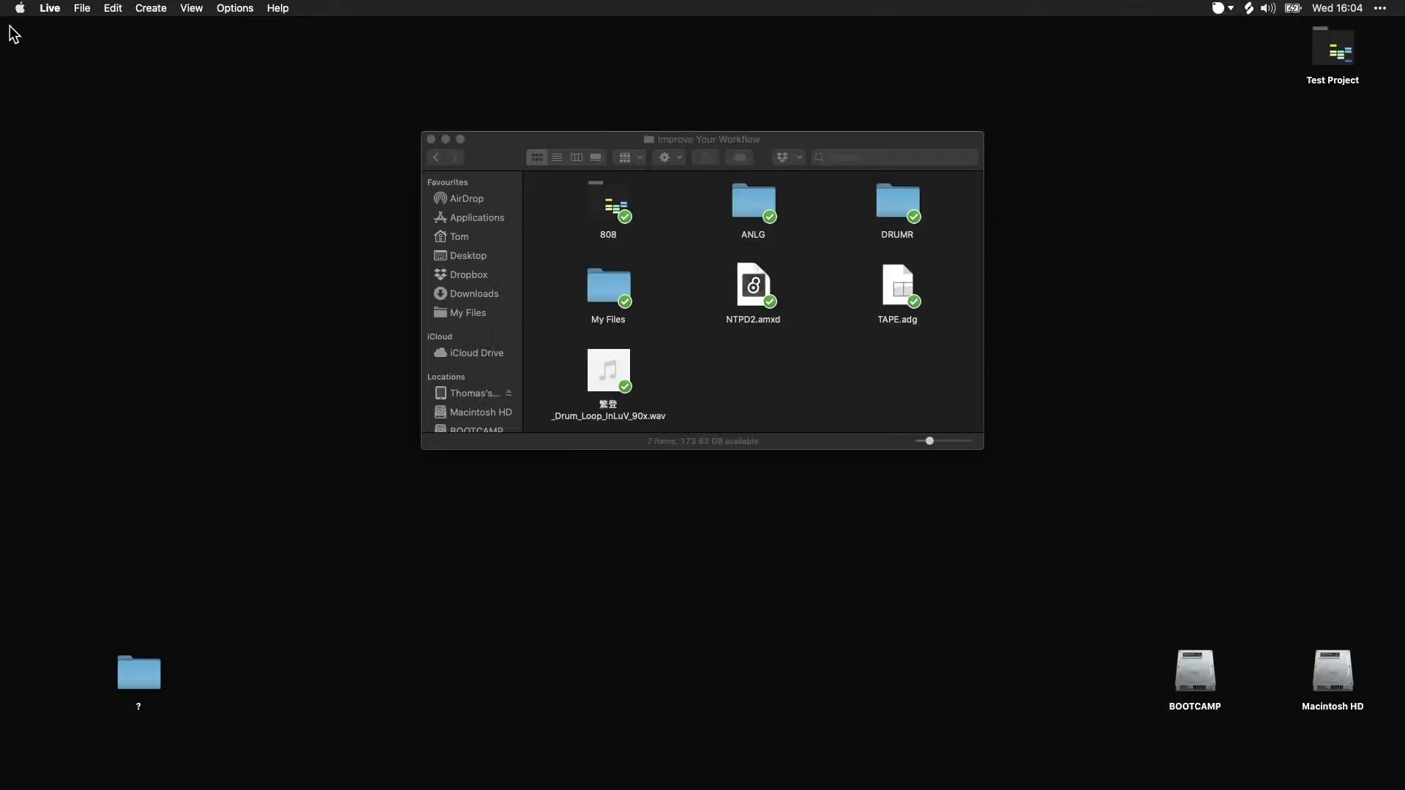
pyautogui.doubleClick(1333, 46)
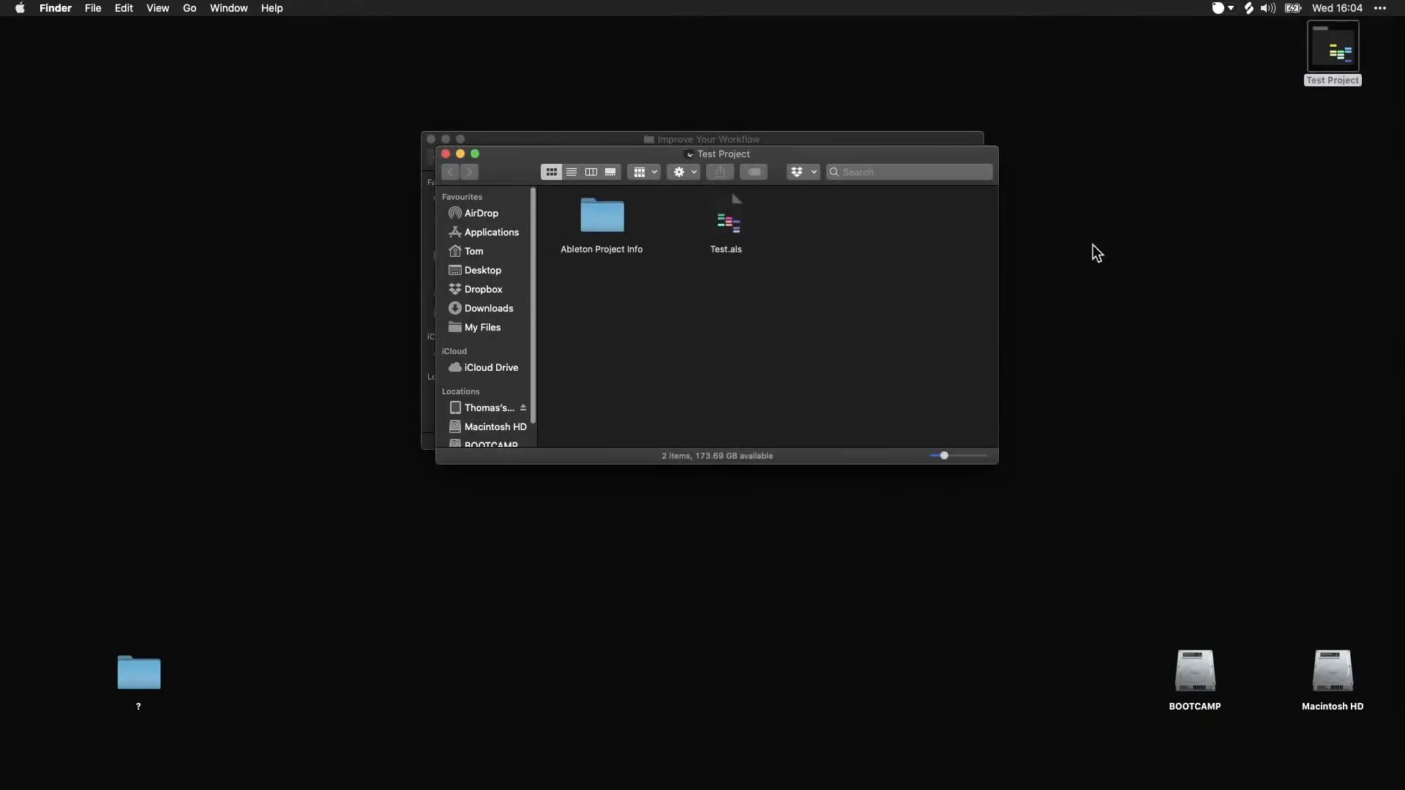
pyautogui.doubleClick(725, 218)
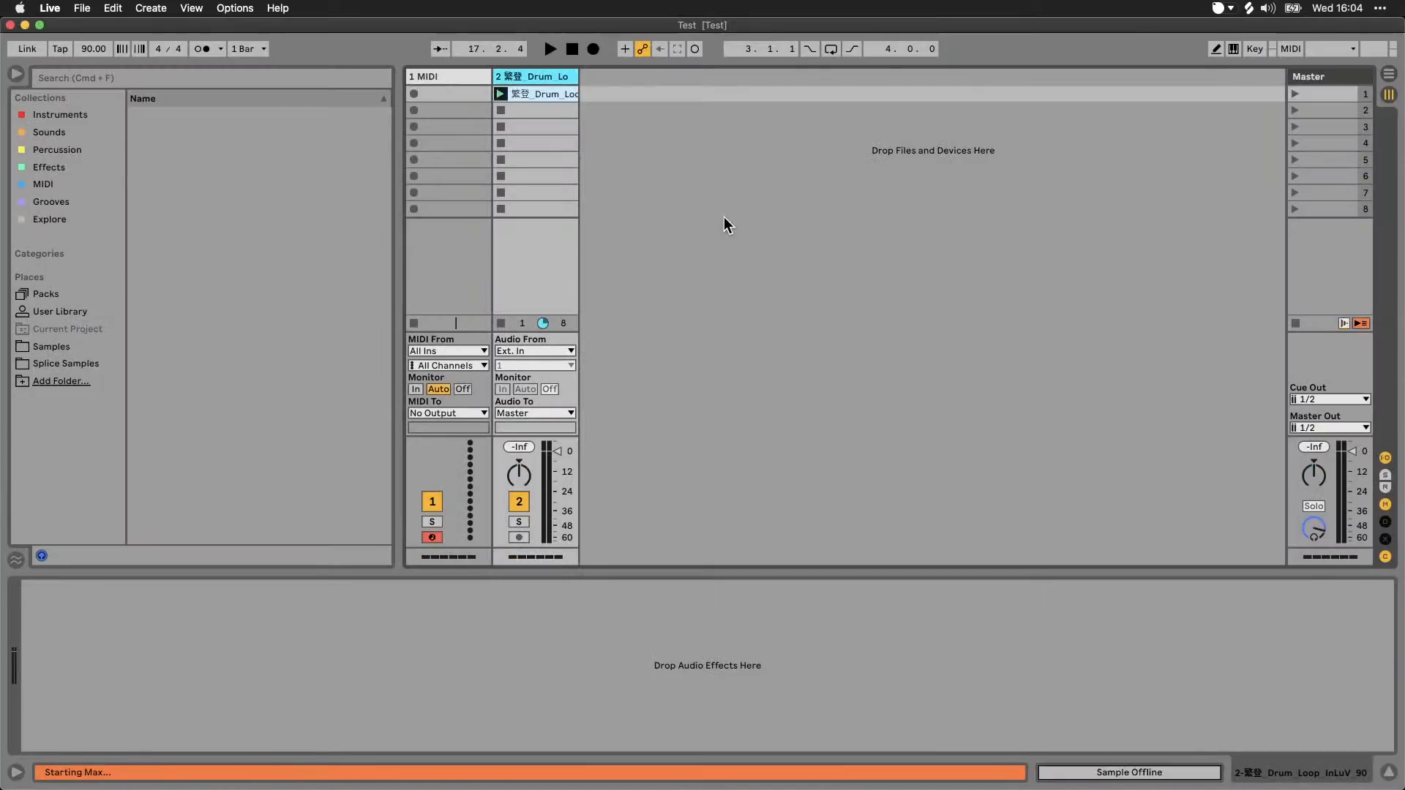
pyautogui.click(501, 94)
pyautogui.press('space')
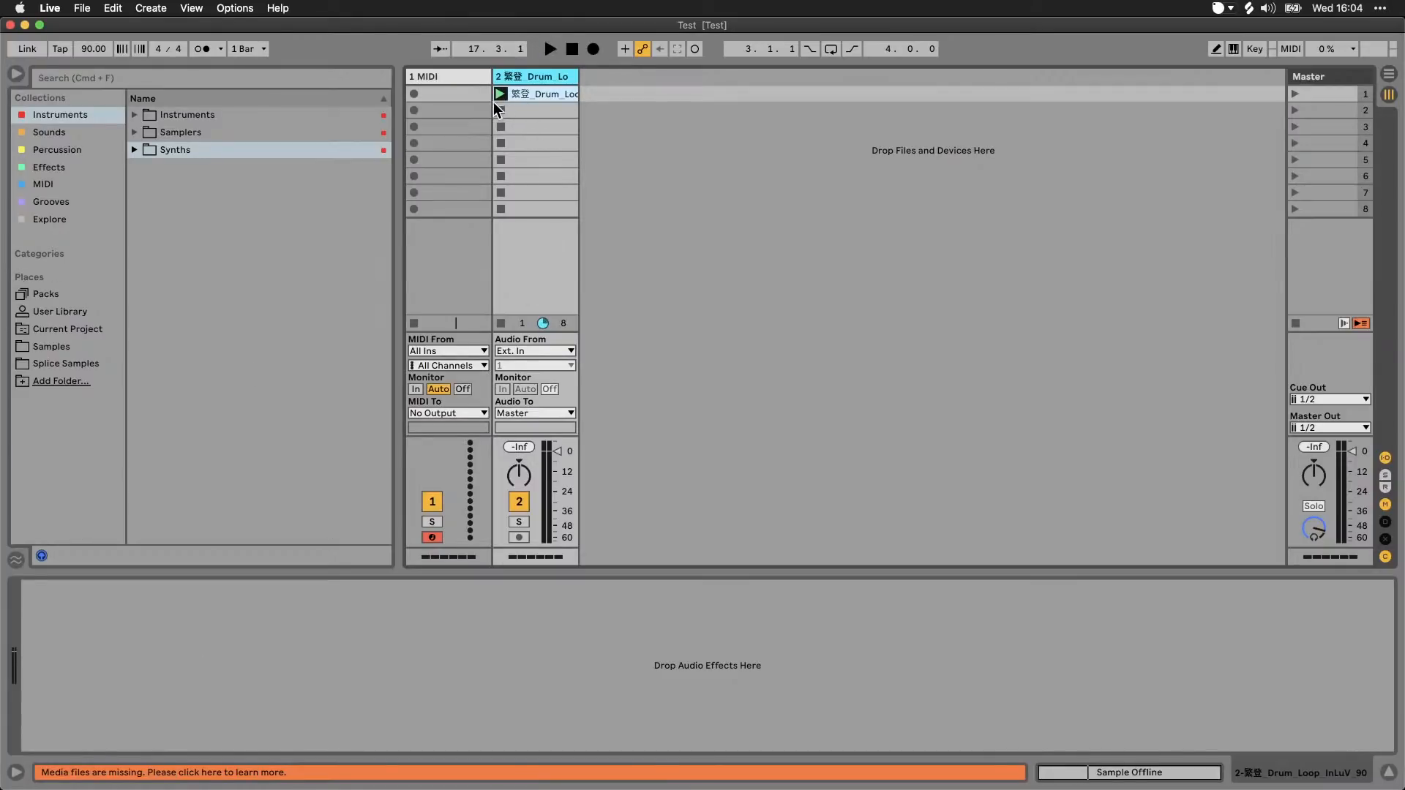
# Step: Show the set's missing media files and relink the missing drum loop to the renamed _90x.wav file from Finder
pyautogui.click(117, 775)
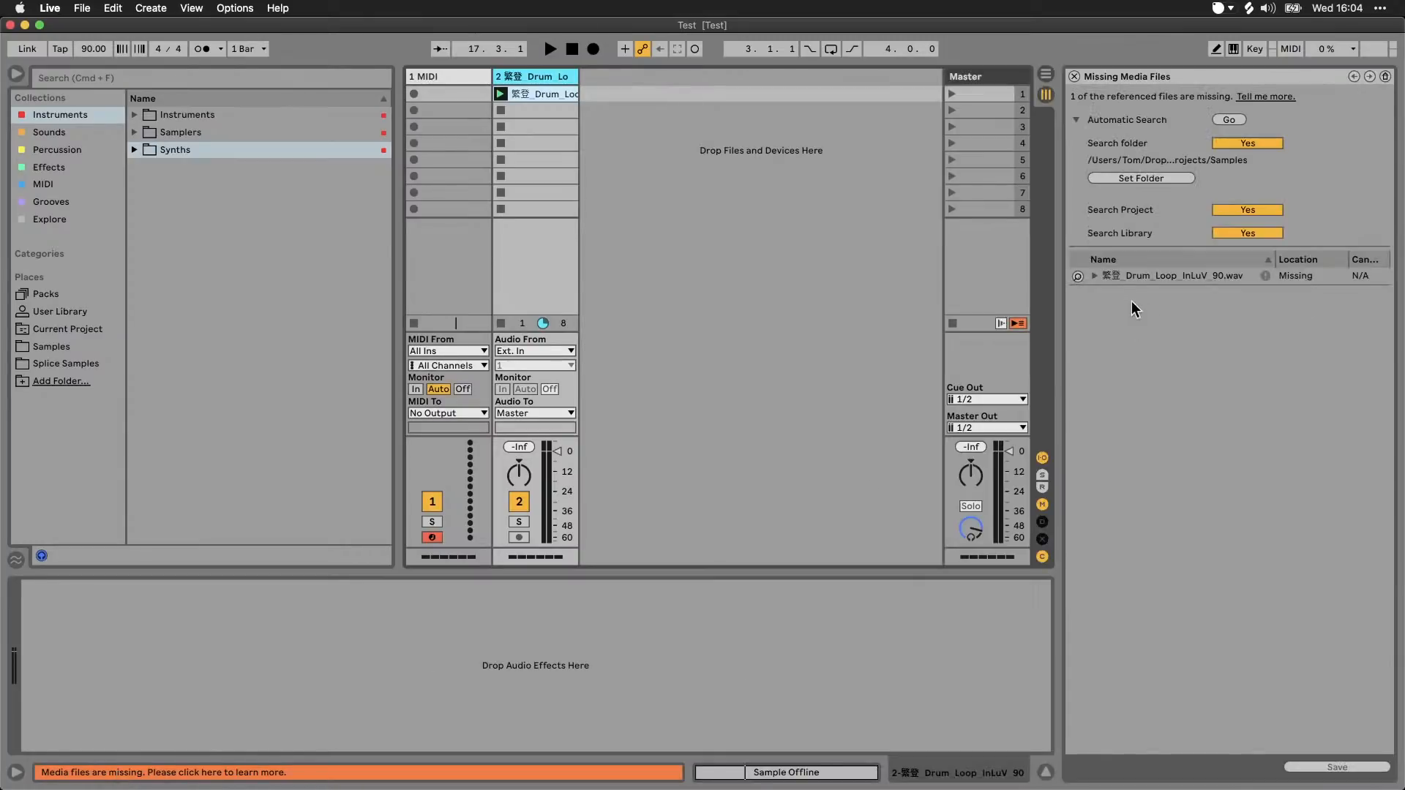
pyautogui.click(1096, 275)
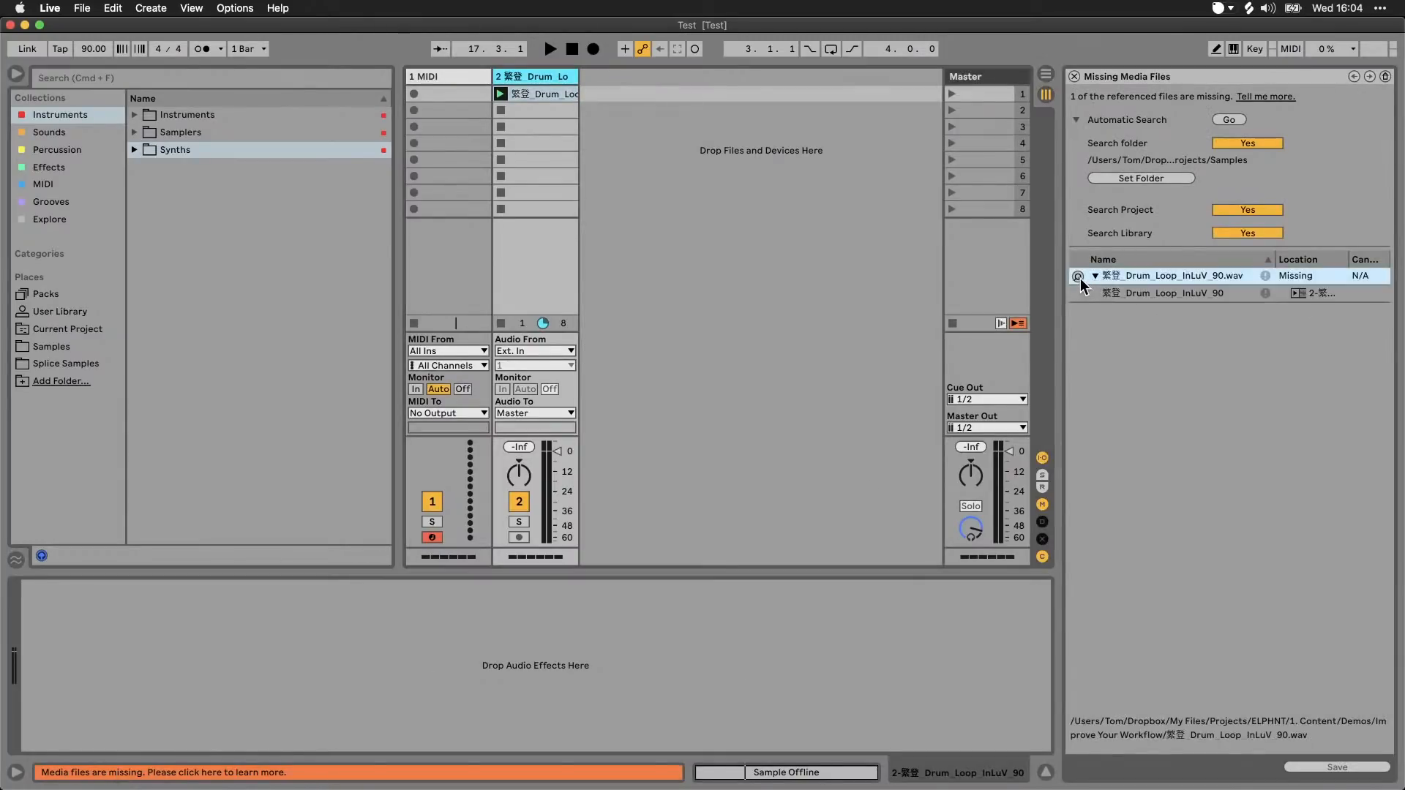
pyautogui.moveTo(344, 756)
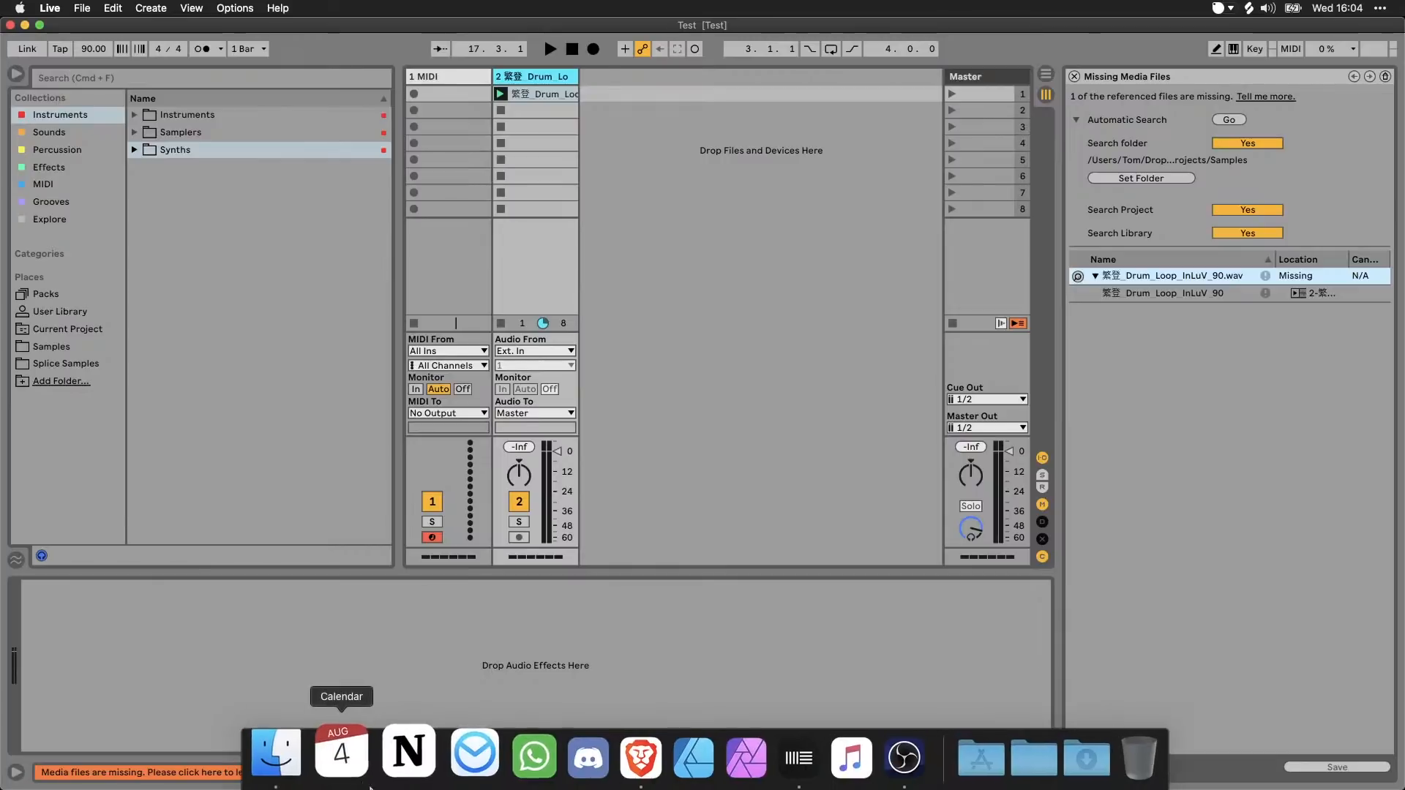
pyautogui.click(297, 755)
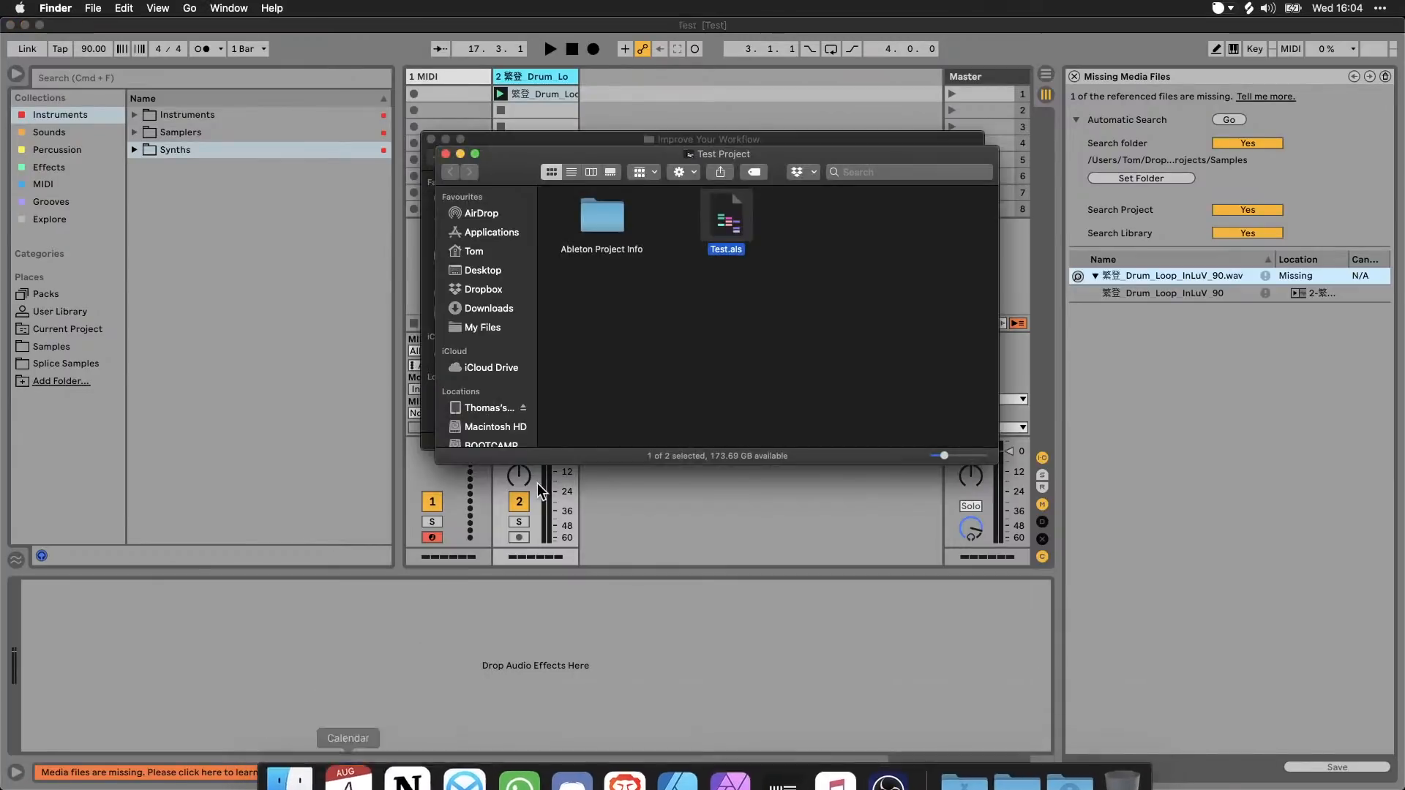
pyautogui.click(607, 139)
pyautogui.moveTo(608, 369); pyautogui.dragTo(1172, 282)
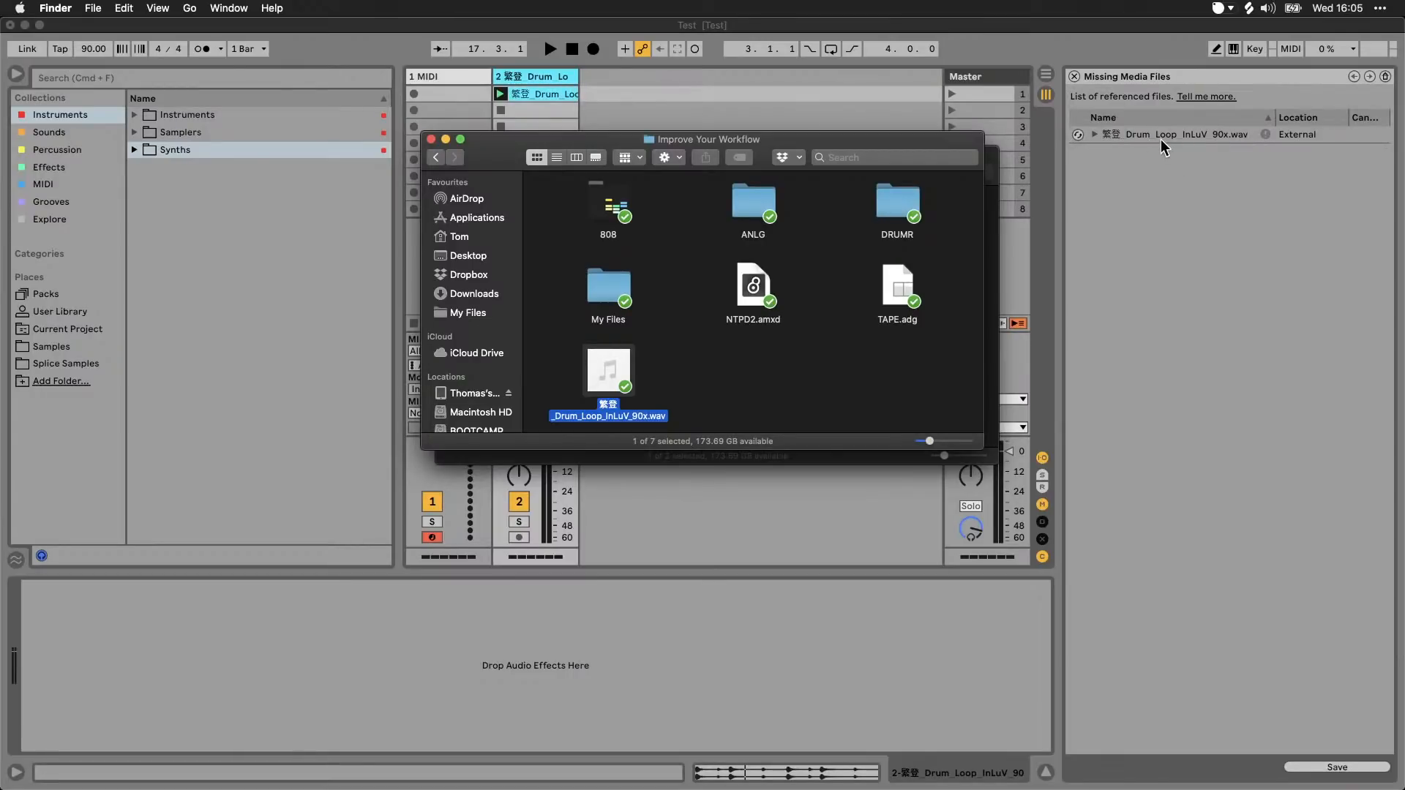
# Step: Return to Live and play back the relinked drum loop clip to check it
pyautogui.click(631, 82)
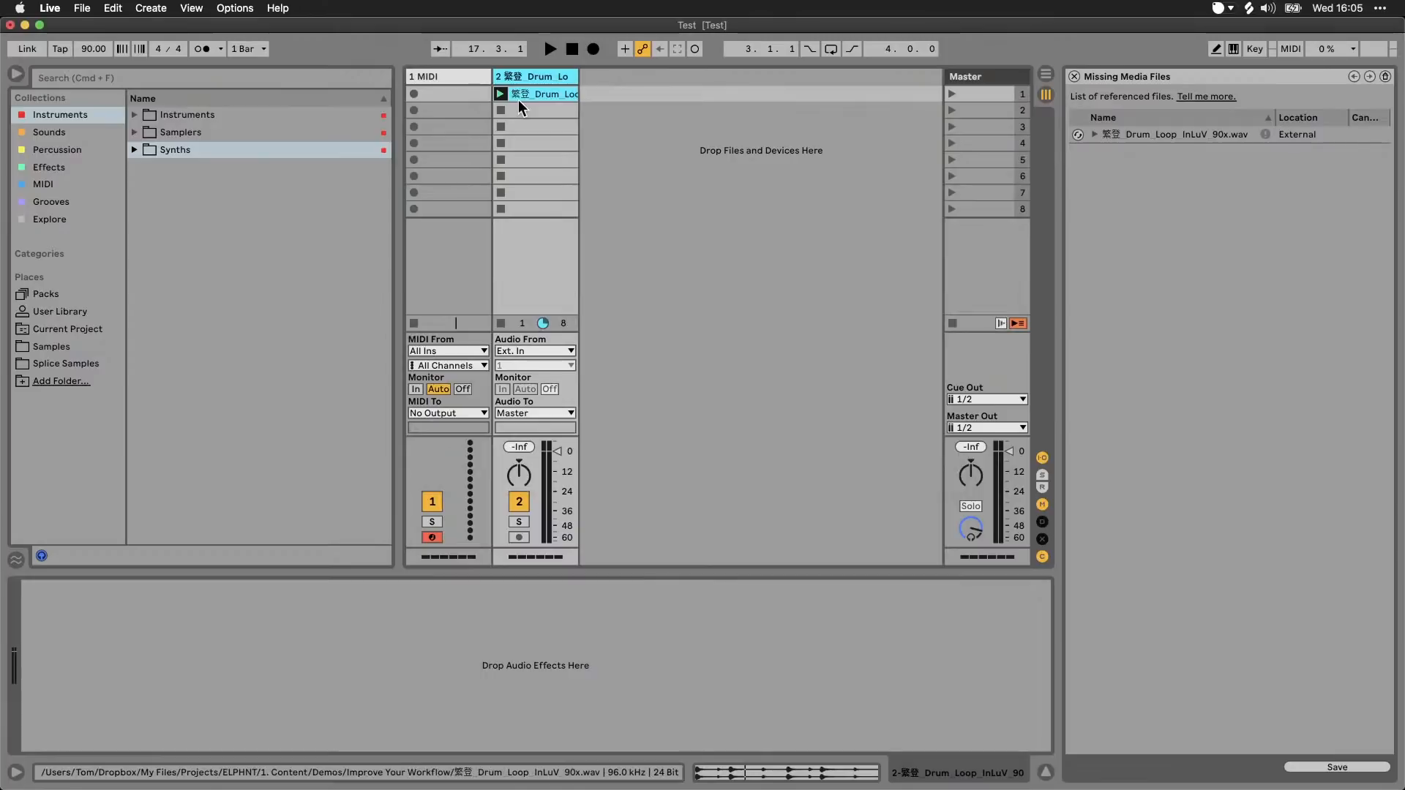
pyautogui.press('space')
pyautogui.press('space')
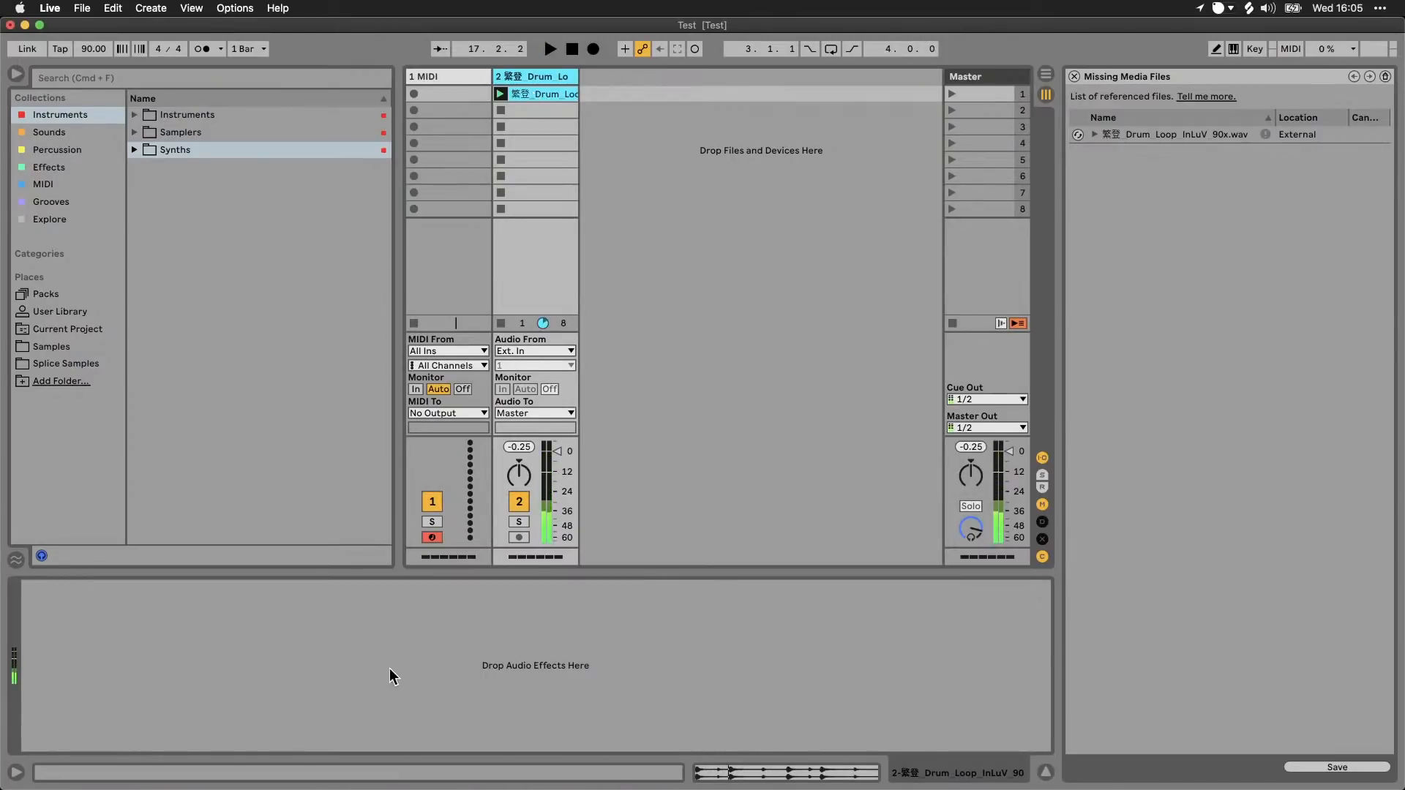
# Step: Locate the NTPD2.amxd device in Finder's Improve Your Workflow folder and view the User Library contents in Live's browser
pyautogui.click(296, 758)
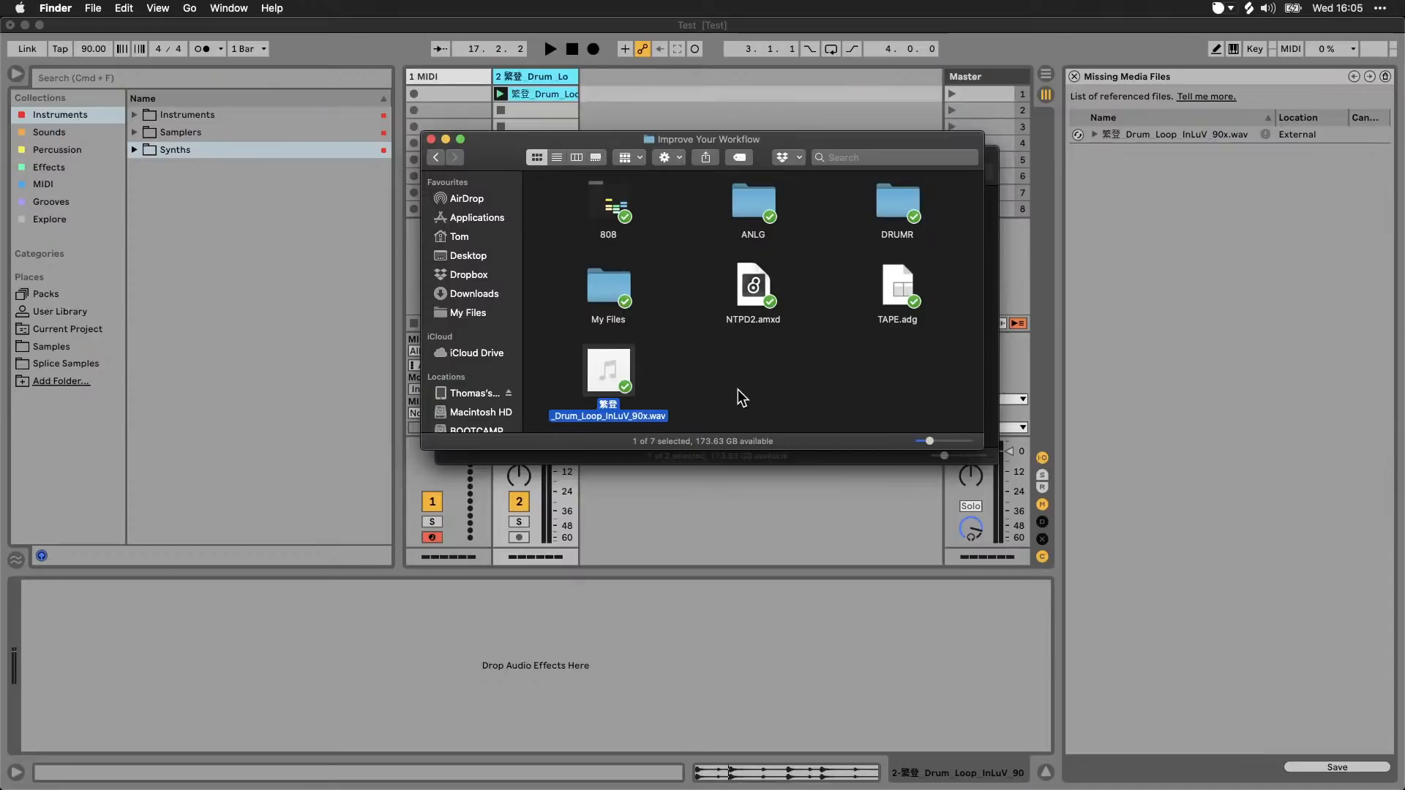
pyautogui.click(766, 289)
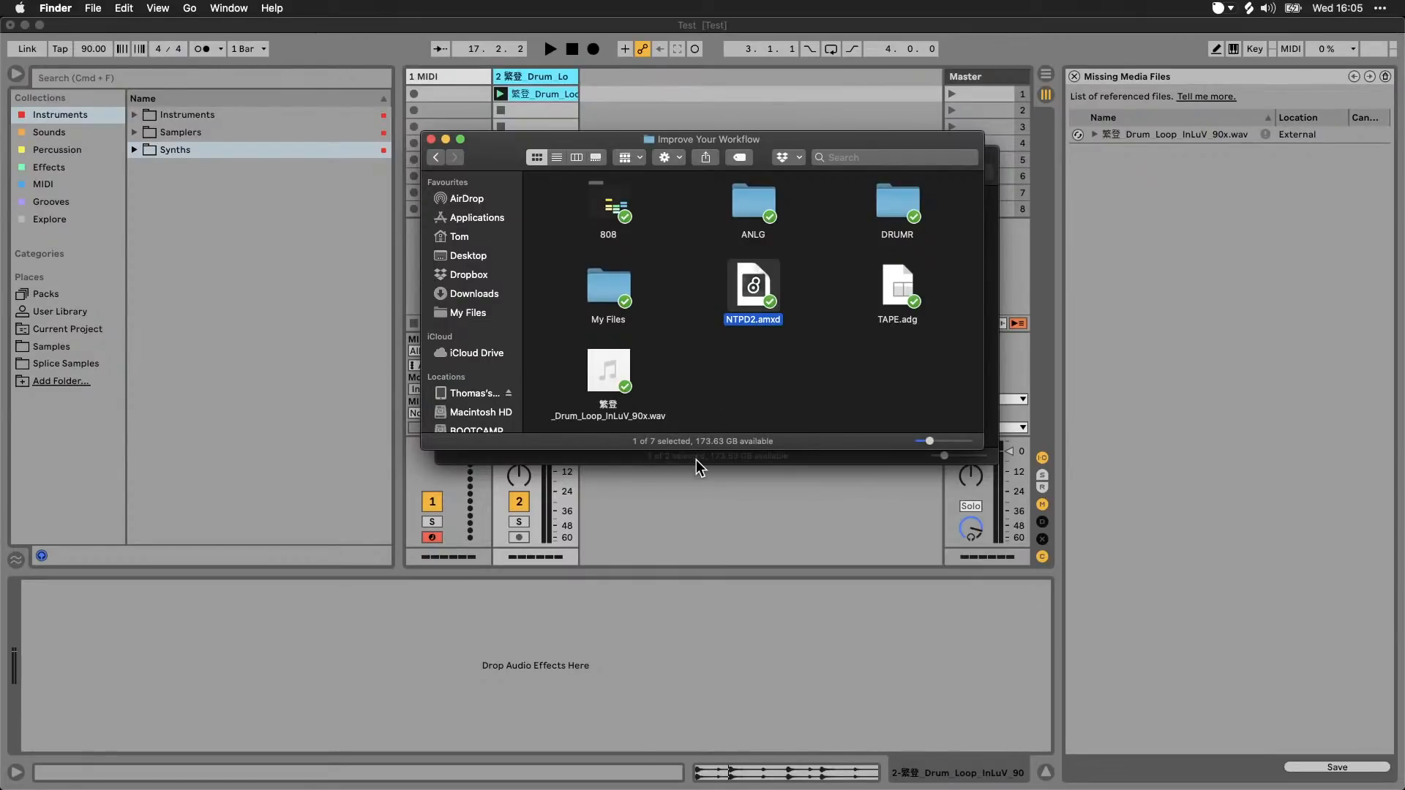
pyautogui.click(704, 502)
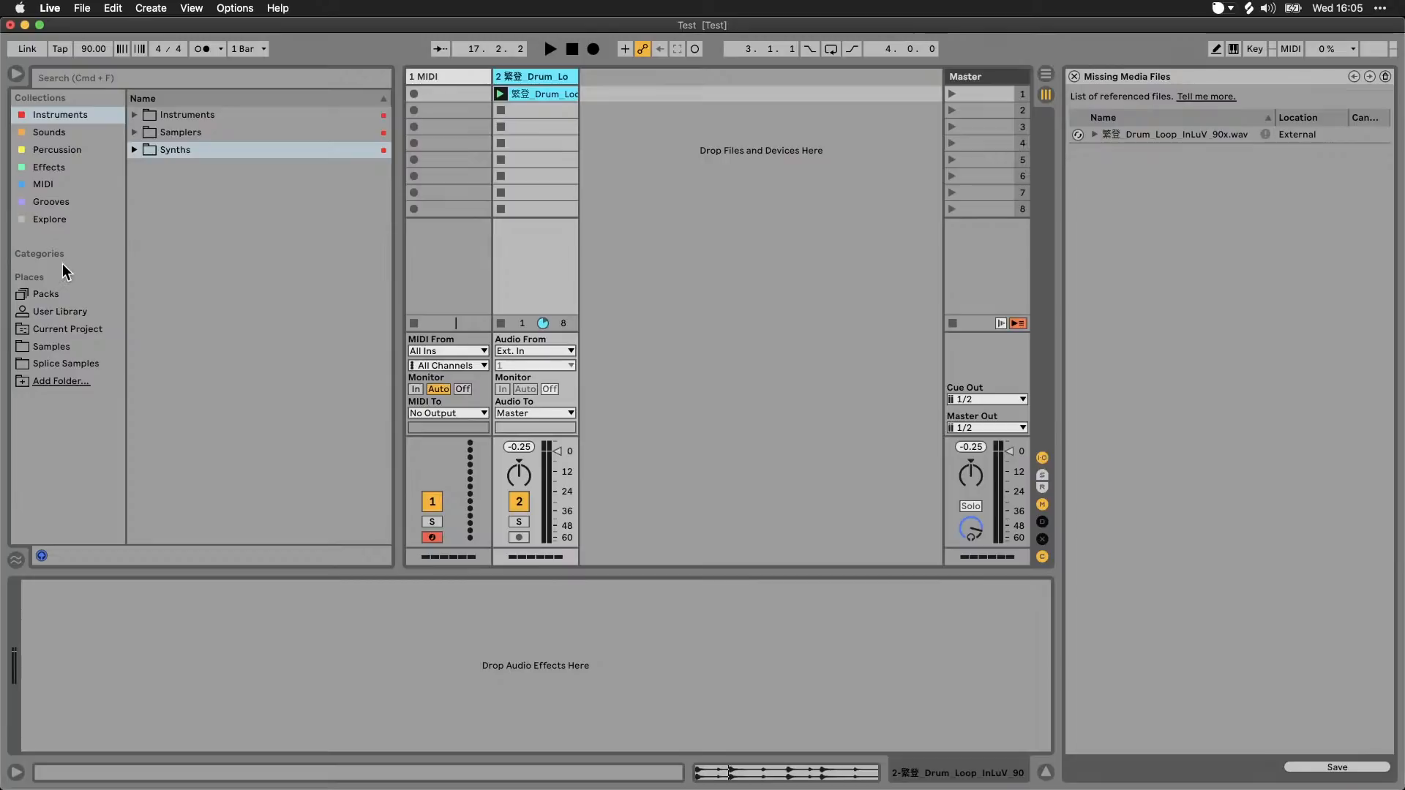
pyautogui.click(64, 310)
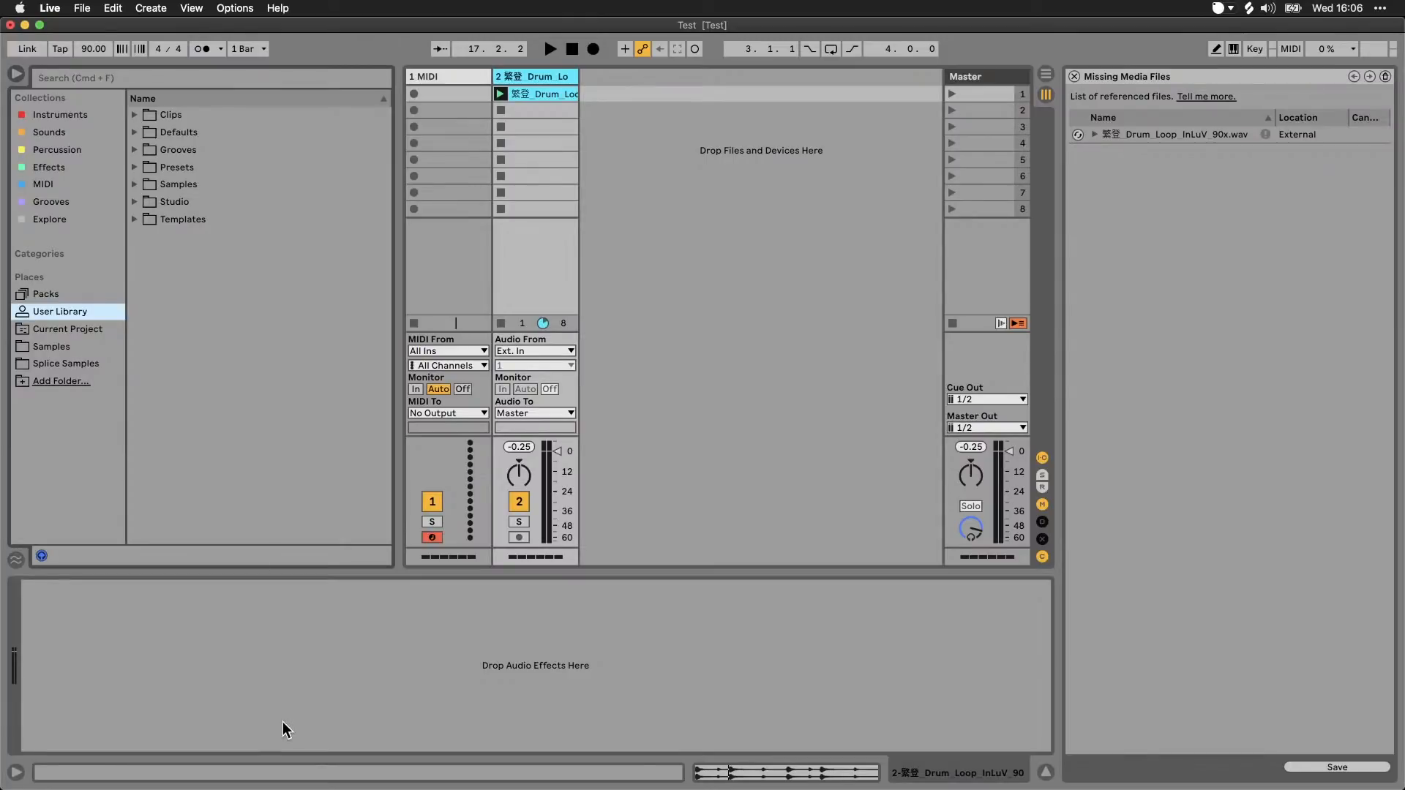
# Step: Add the Improve Your Workflow folder, located through Finder's Demos folder, to the browser's Places
pyautogui.click(62, 382)
pyautogui.click(308, 761)
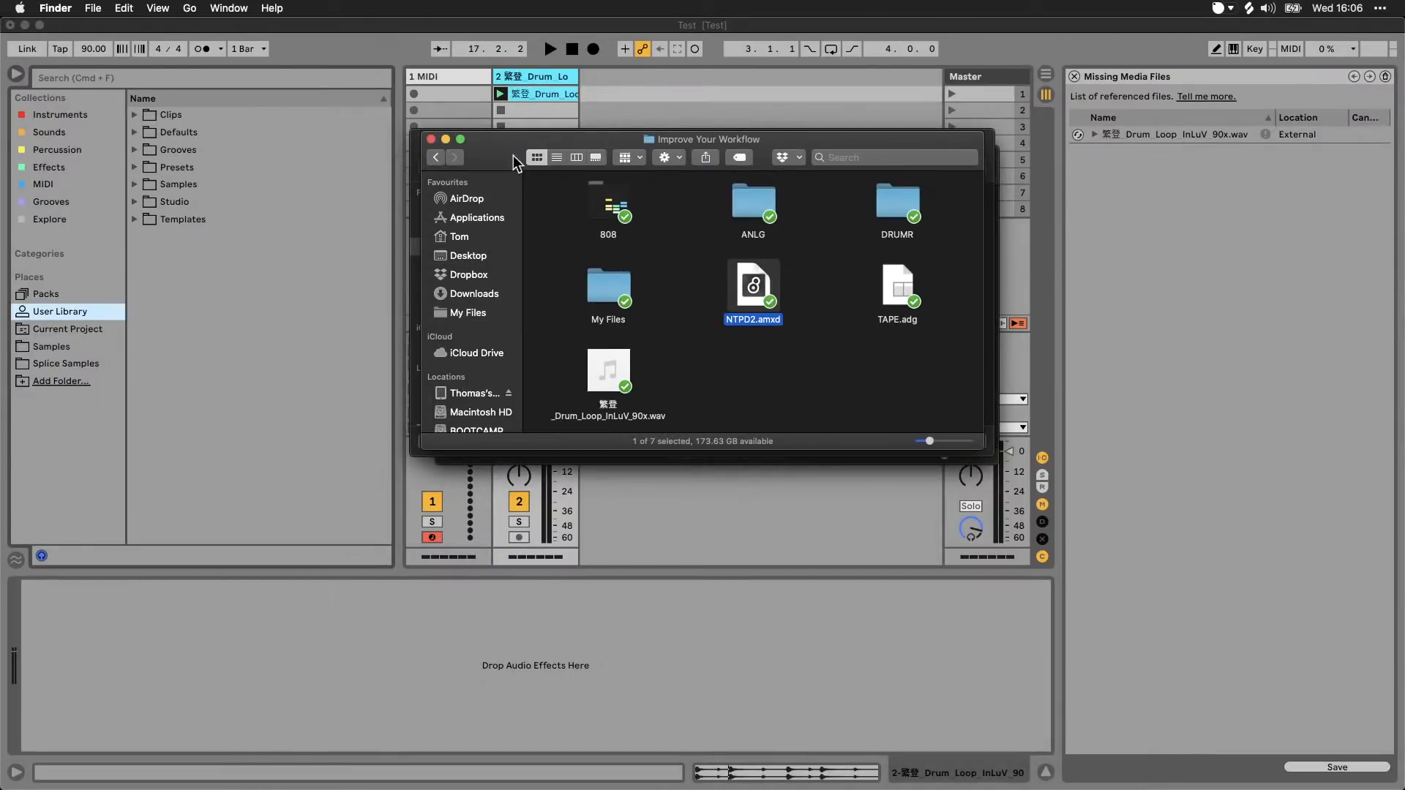
pyautogui.click(442, 156)
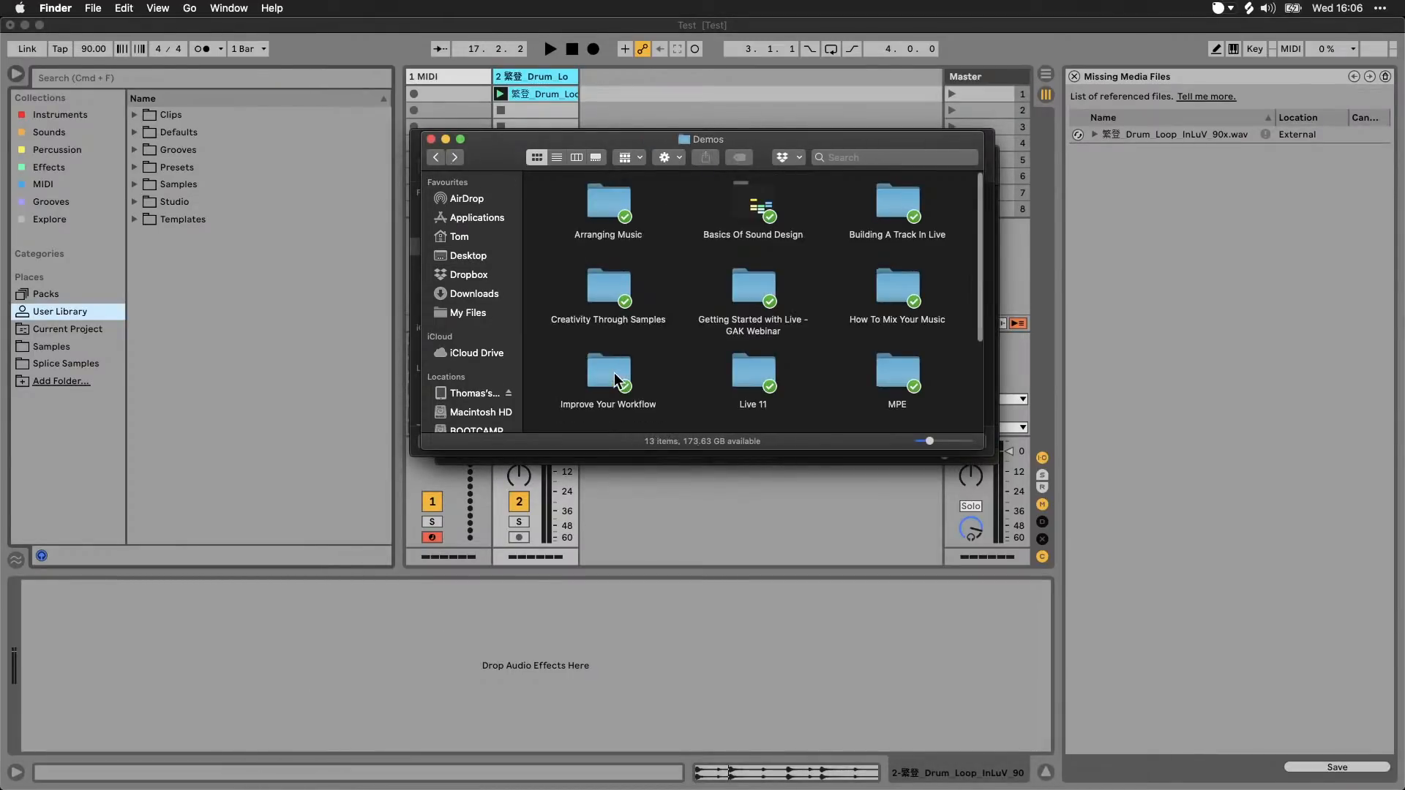
pyautogui.moveTo(613, 371); pyautogui.dragTo(780, 317)
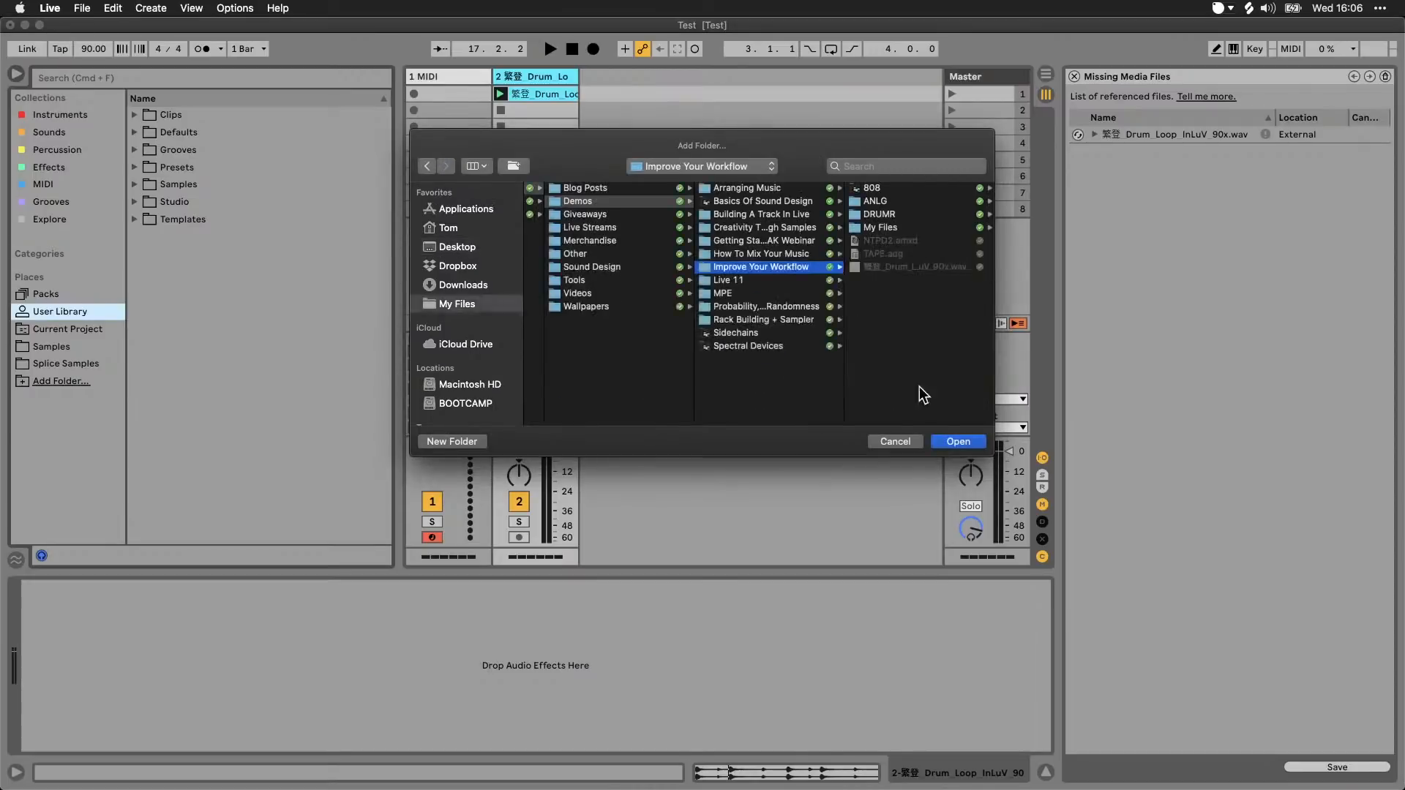
pyautogui.click(960, 442)
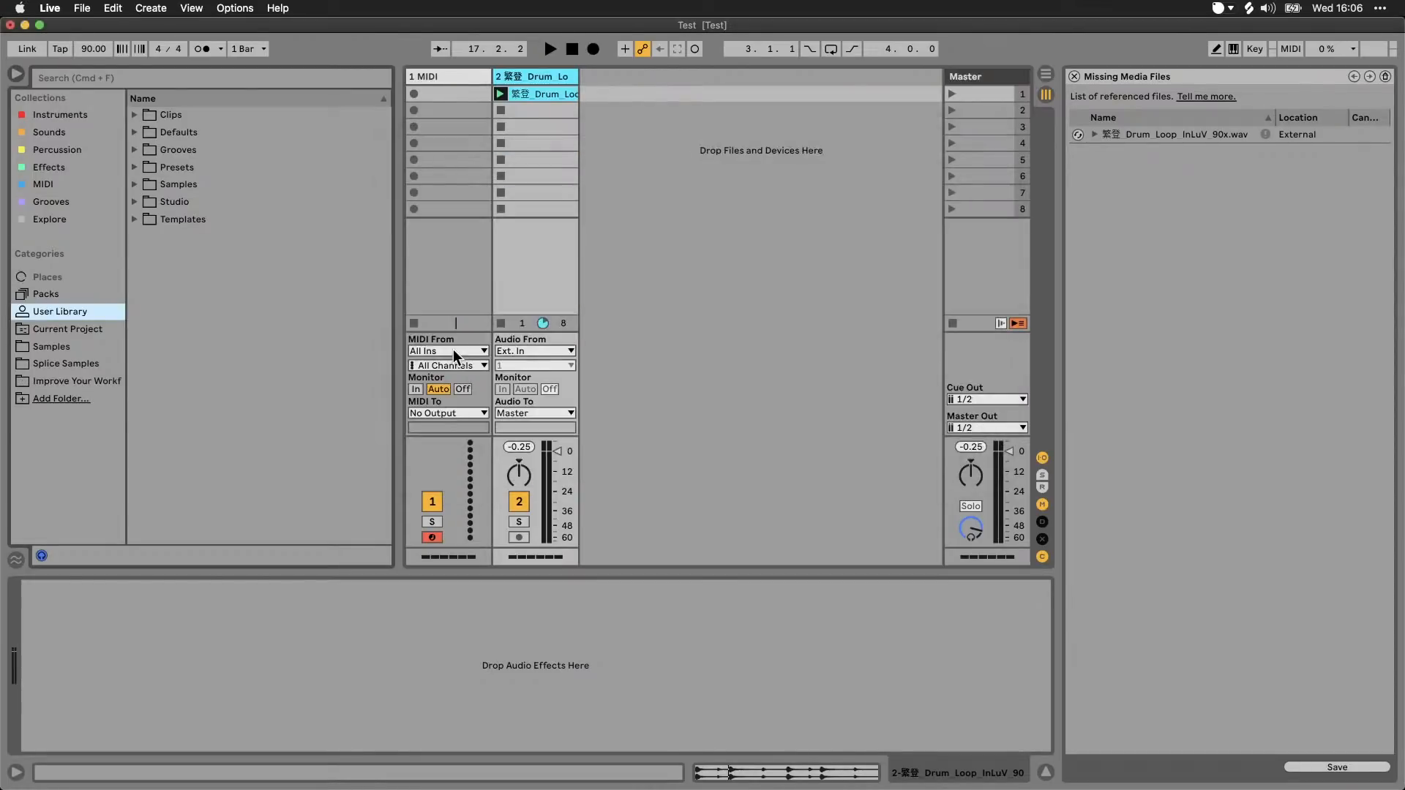
# Step: Load the TAPE.adg effect rack from the Improve Your Workflow folder onto the drum loop track
pyautogui.click(117, 380)
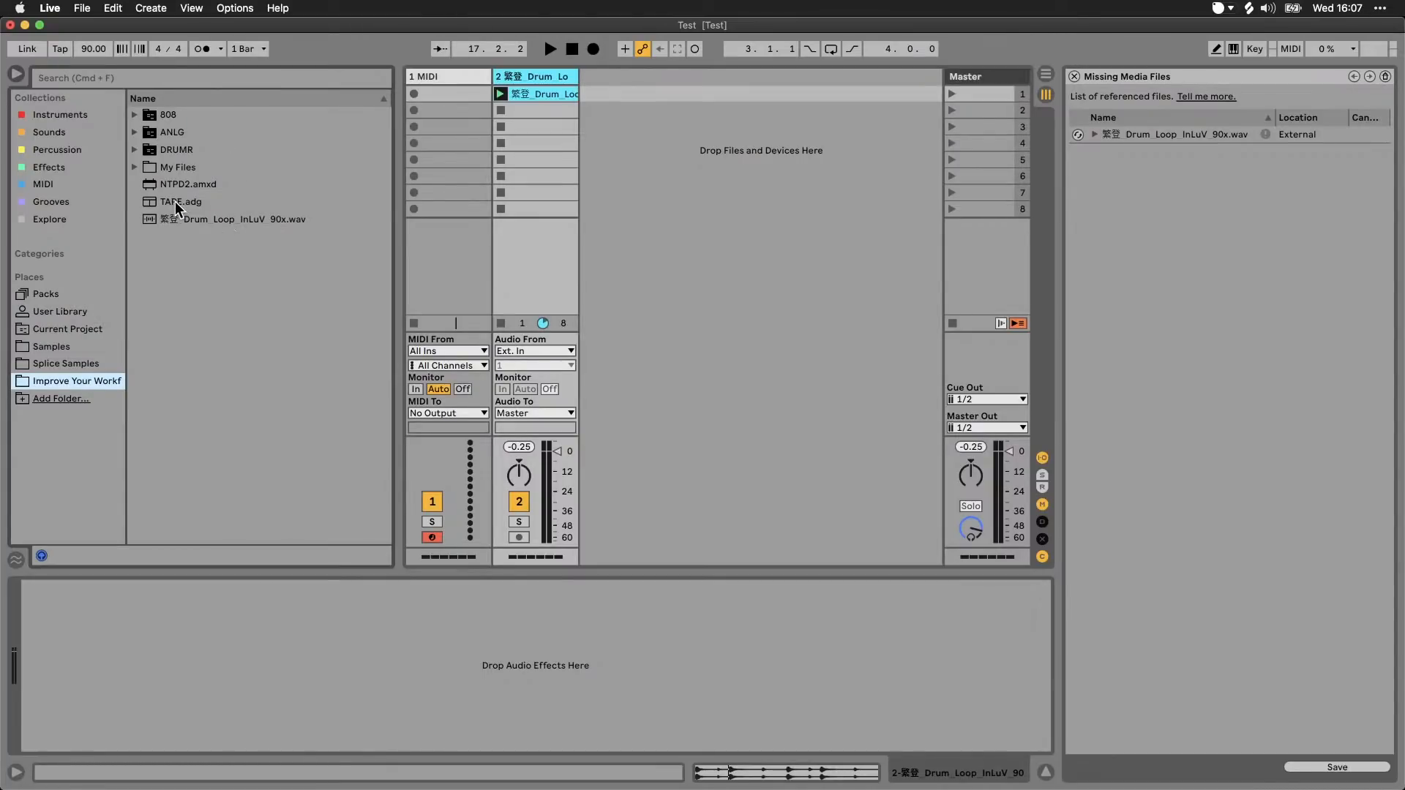
pyautogui.moveTo(175, 201); pyautogui.dragTo(543, 220)
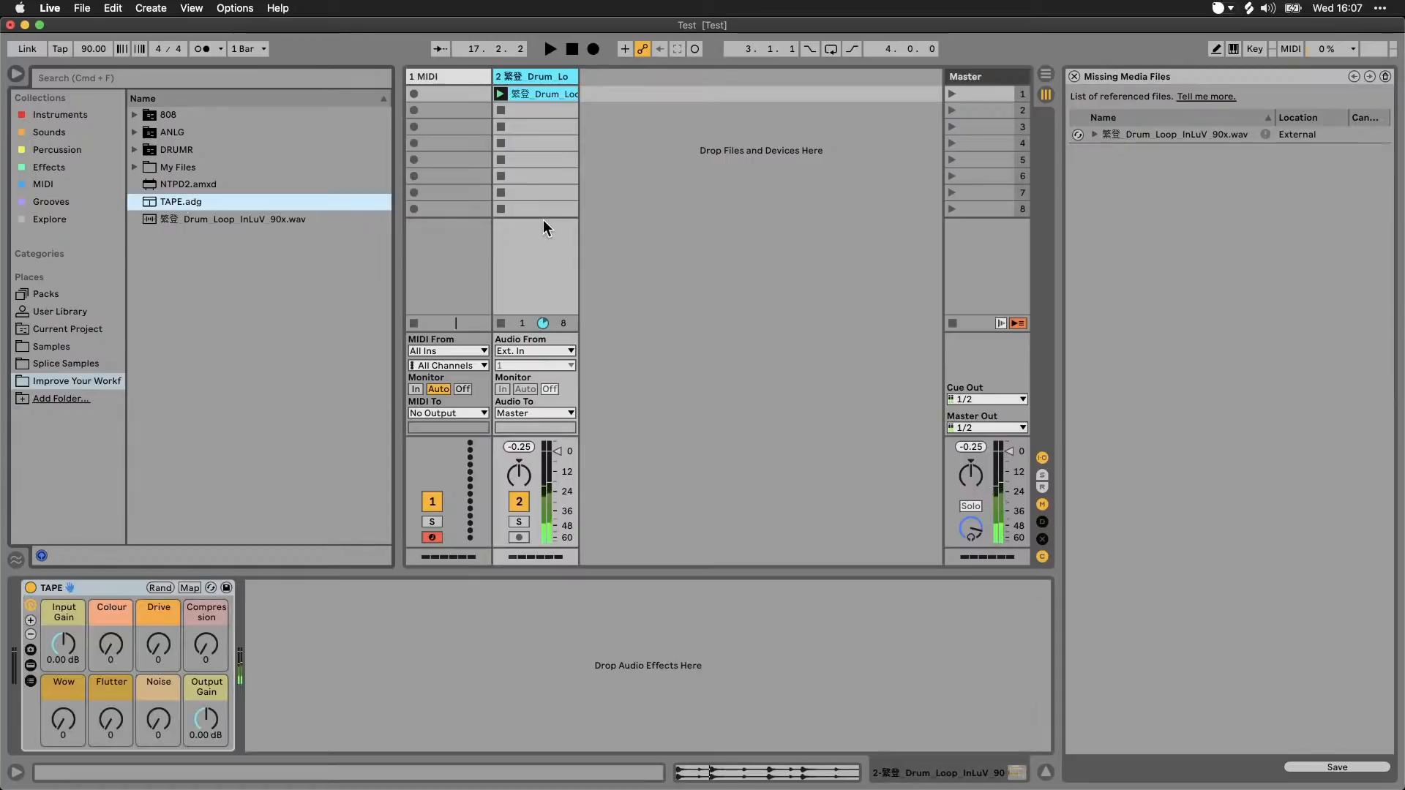
# Step: Load NTPD2.amxd after the TAPE rack on the drum loop track and delete both devices
pyautogui.click(137, 582)
pyautogui.moveTo(180, 185); pyautogui.dragTo(309, 585)
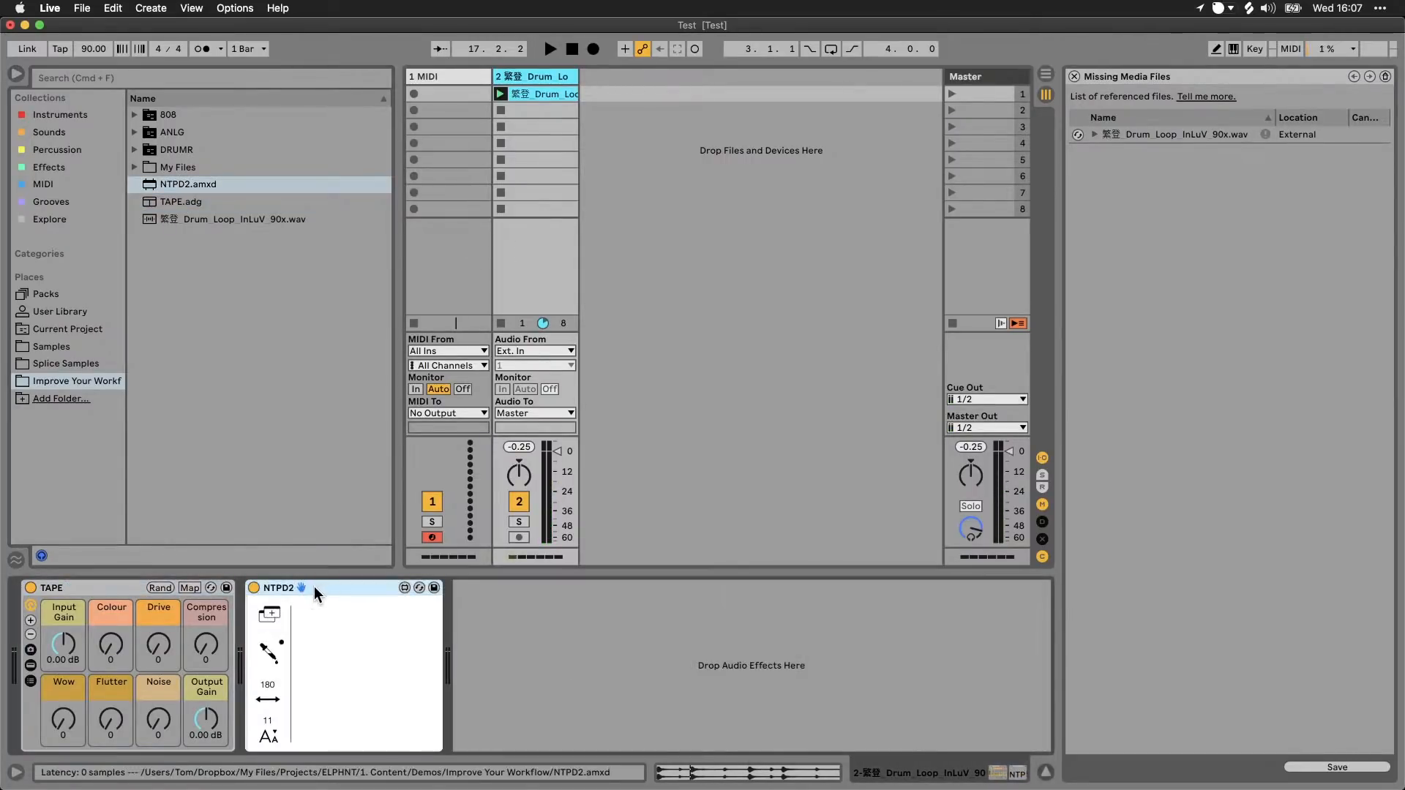
pyautogui.press('Delete')
pyautogui.press('Delete')
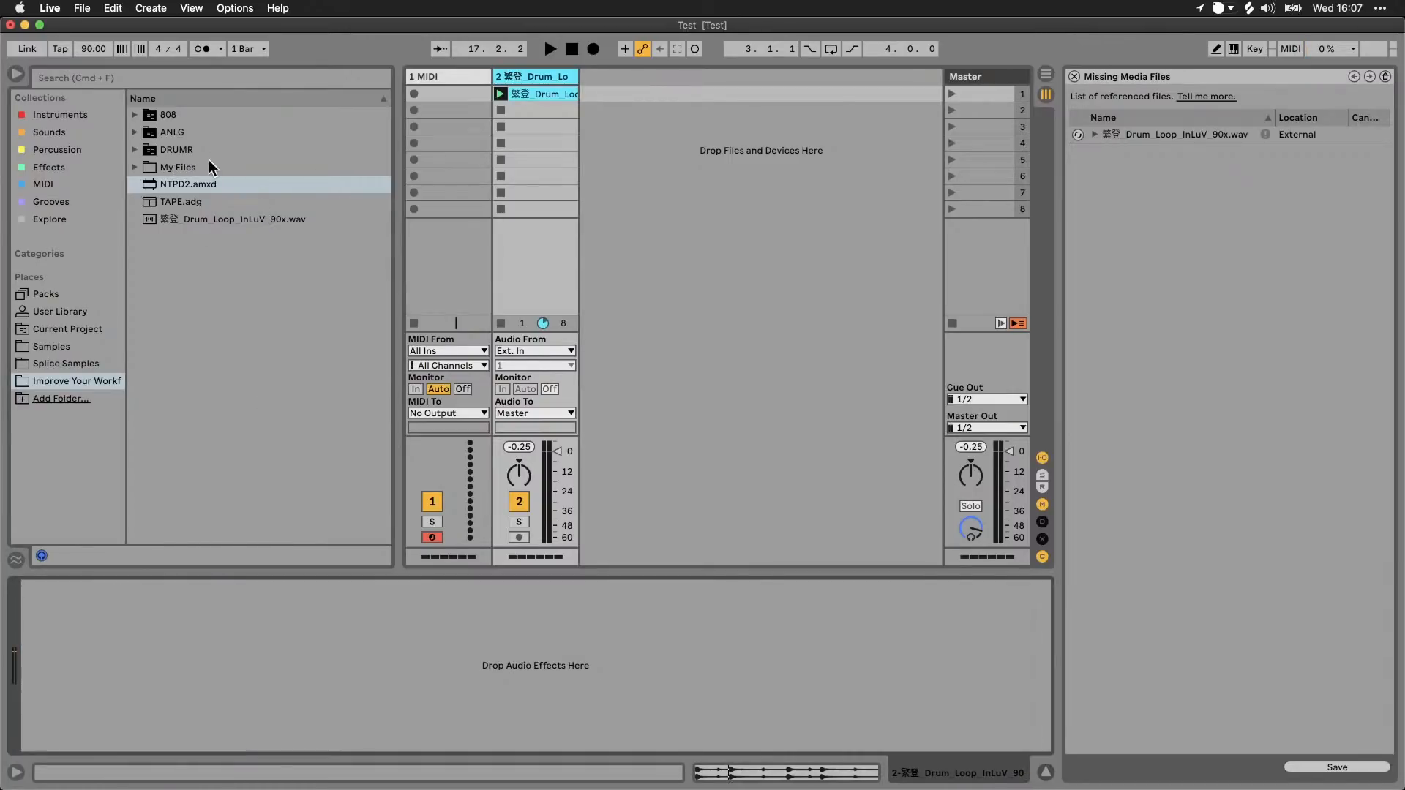
# Step: Load the 808.adg drum rack from the 808 folder onto the MIDI track
pyautogui.click(191, 149)
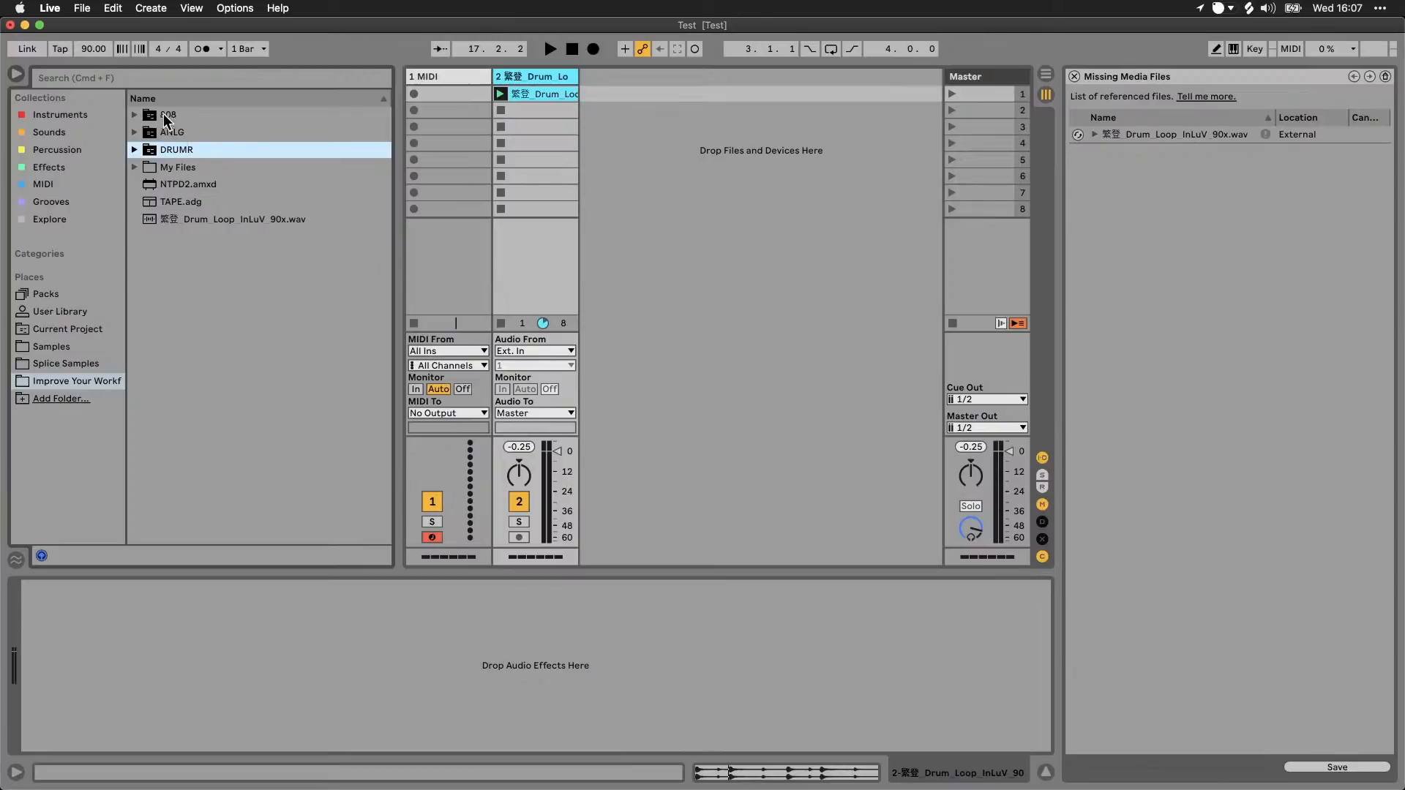
pyautogui.click(135, 116)
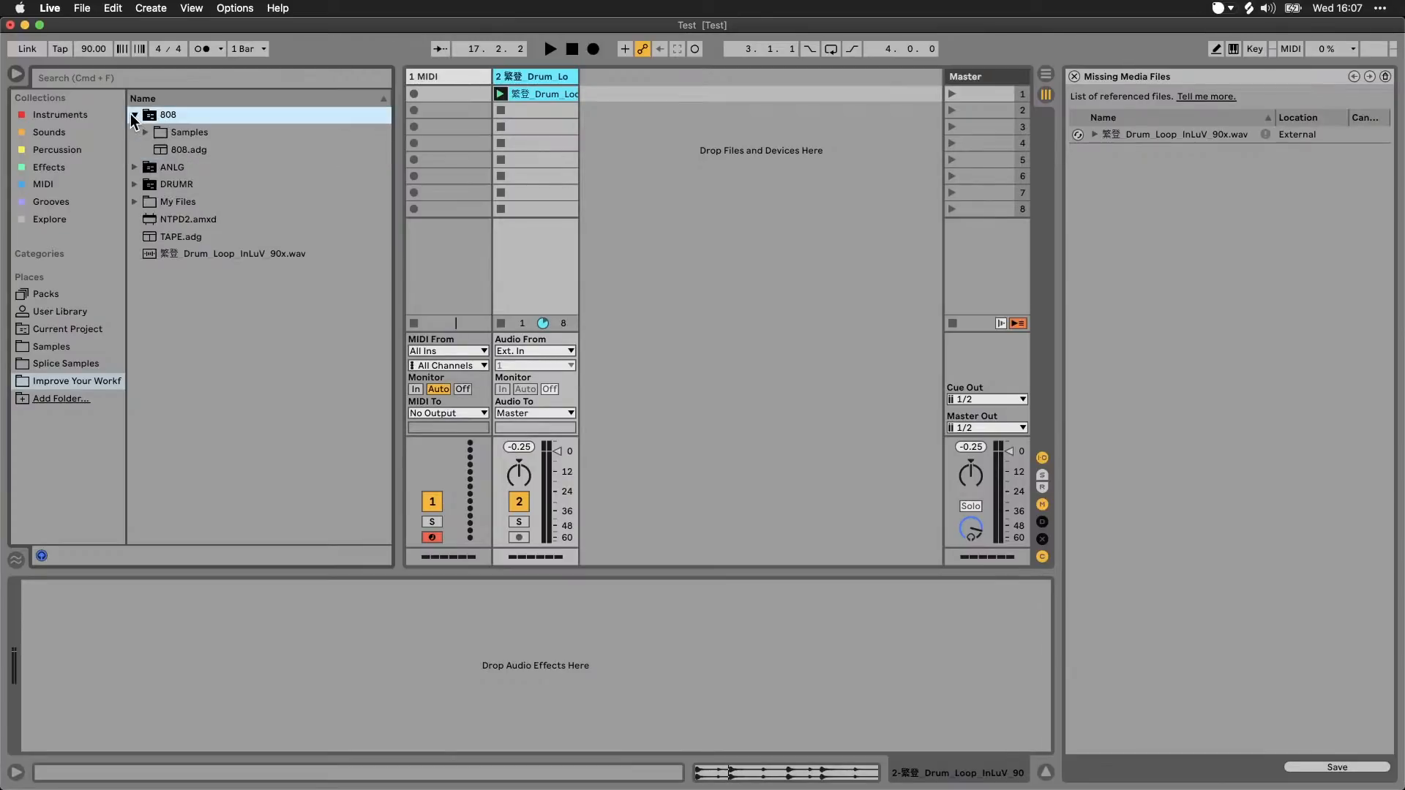
pyautogui.click(184, 149)
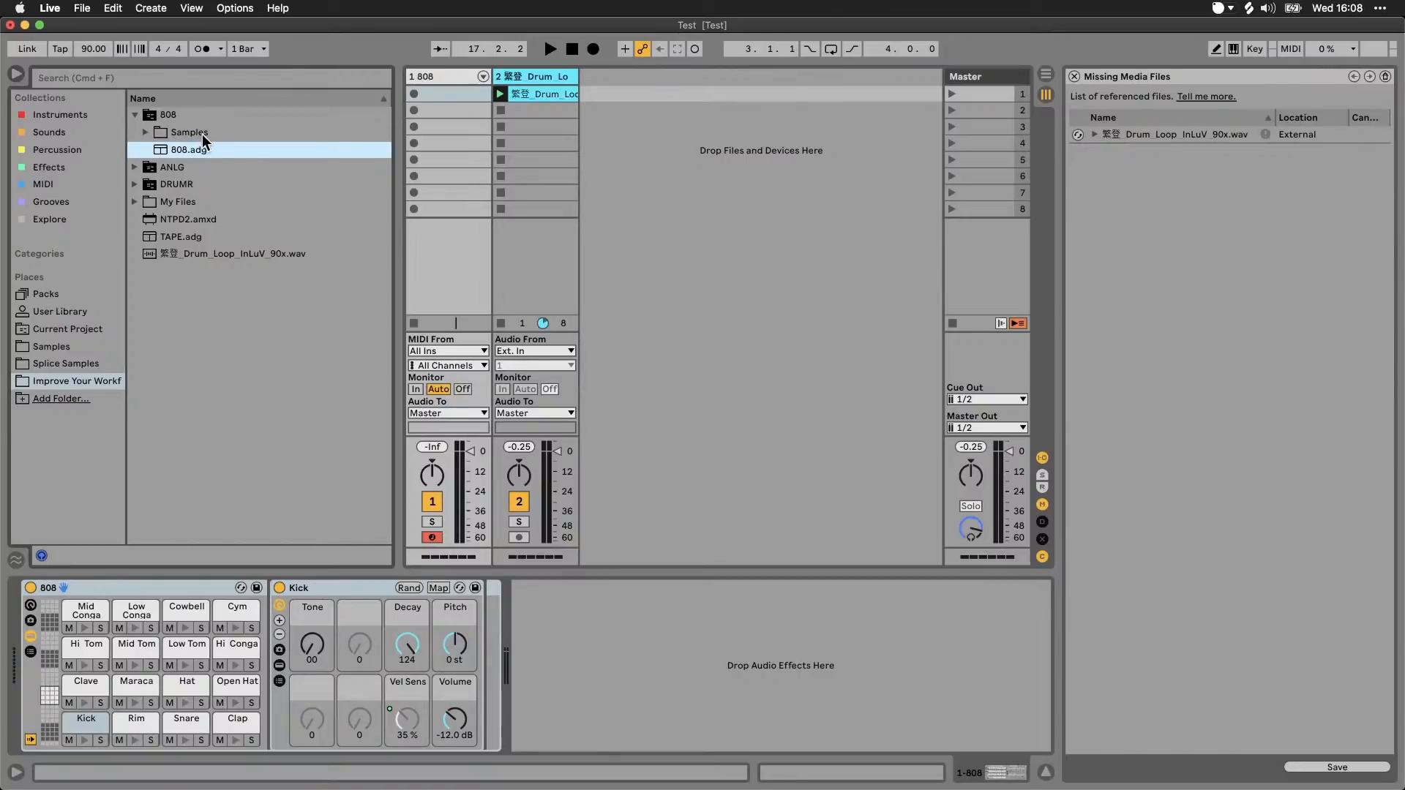
# Step: Add the My Files folder, located in Finder's Improve Your Workflow folder, to the browser's Places
pyautogui.click(72, 402)
pyautogui.moveTo(358, 761)
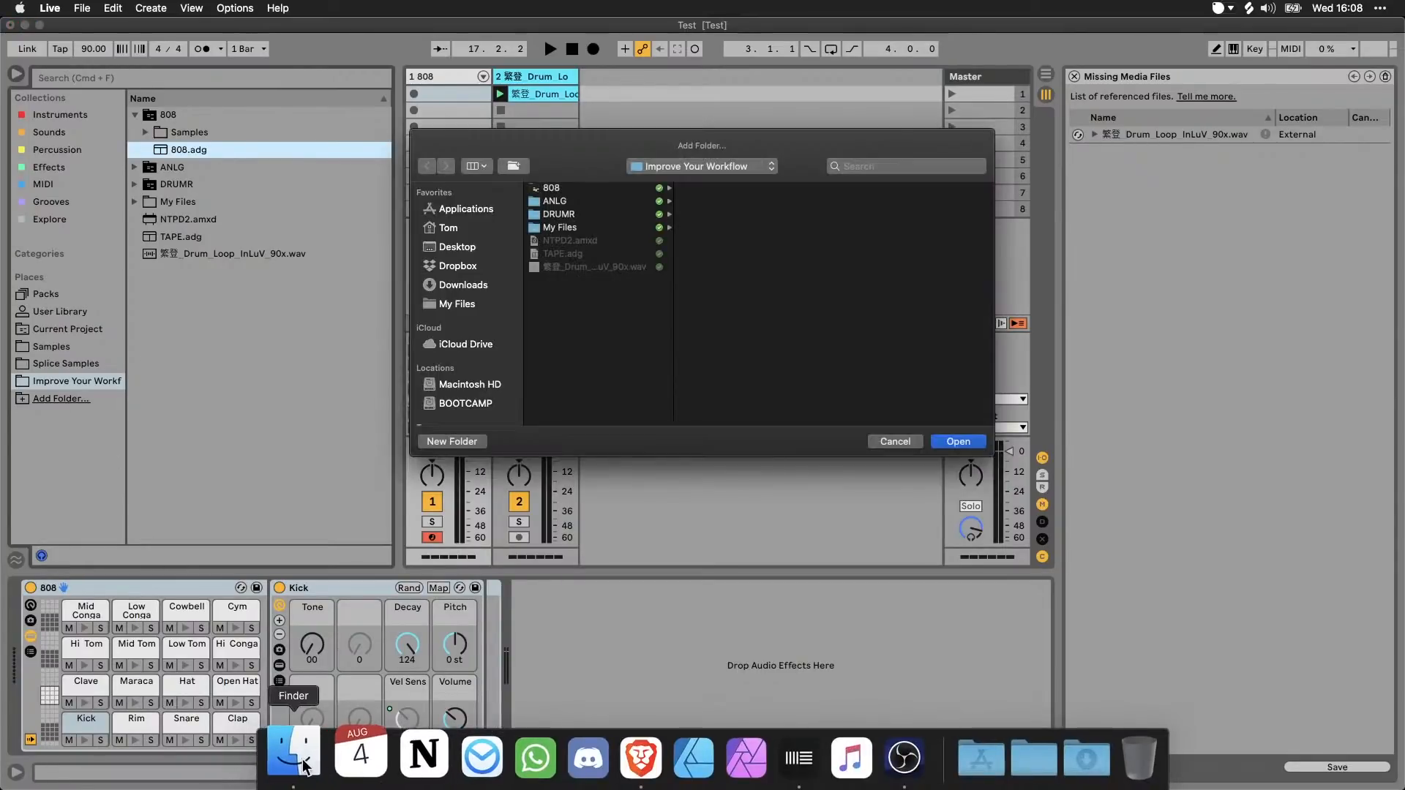
pyautogui.click(303, 766)
pyautogui.doubleClick(612, 363)
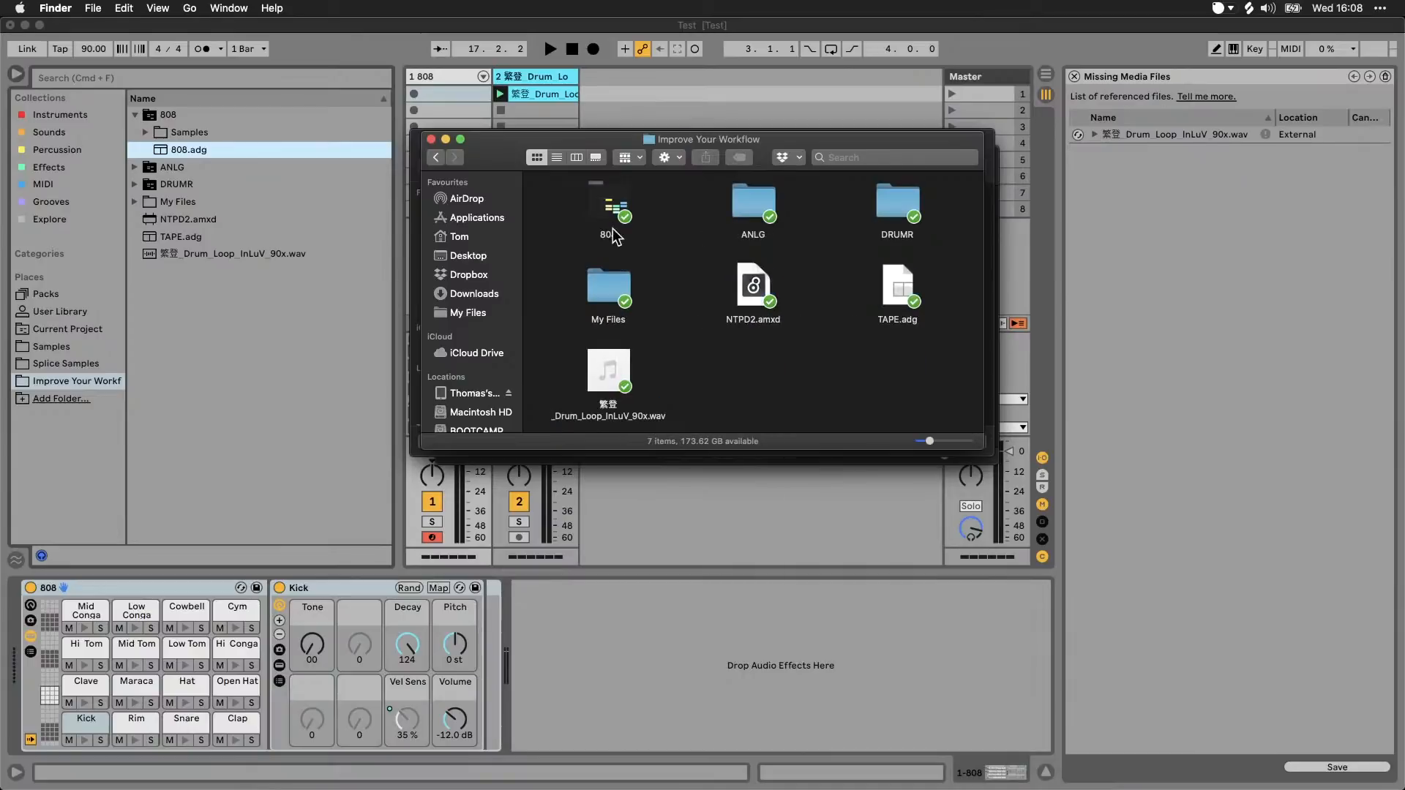
pyautogui.moveTo(608, 292); pyautogui.dragTo(787, 304)
pyautogui.press('super+Tab')
pyautogui.click(959, 441)
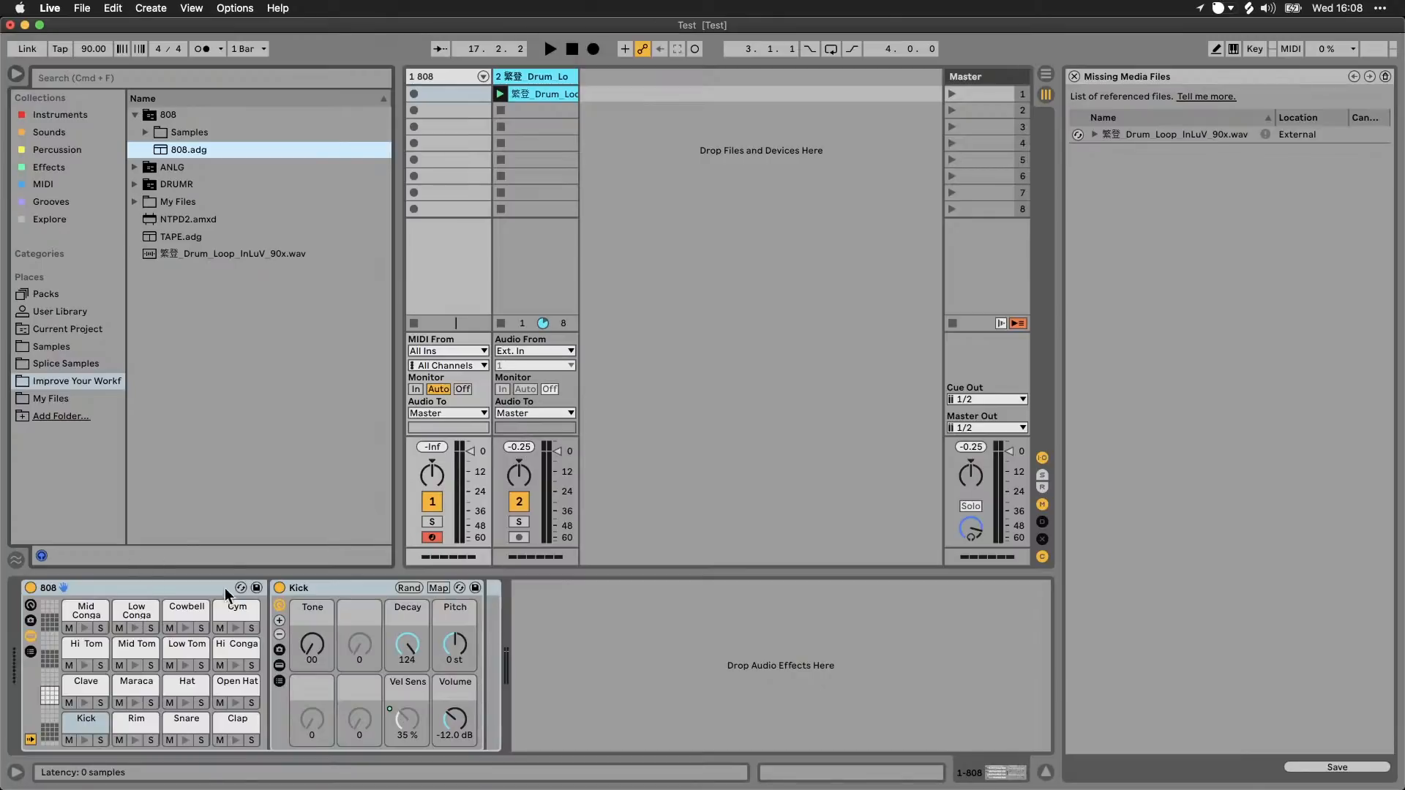
# Step: Save the 808 drum rack as 808.adg in the My Files folder
pyautogui.moveTo(151, 587); pyautogui.dragTo(60, 401)
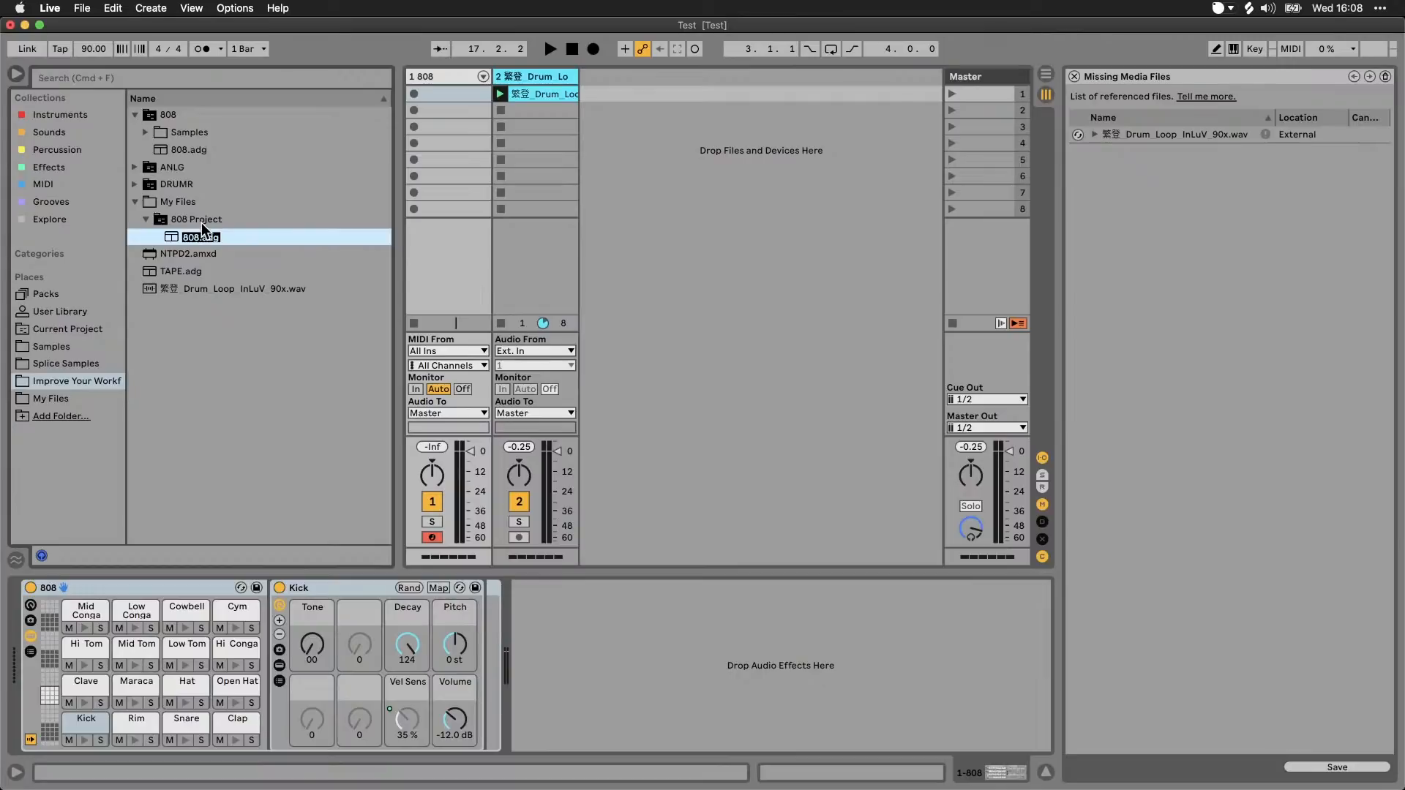
pyautogui.press('Return')
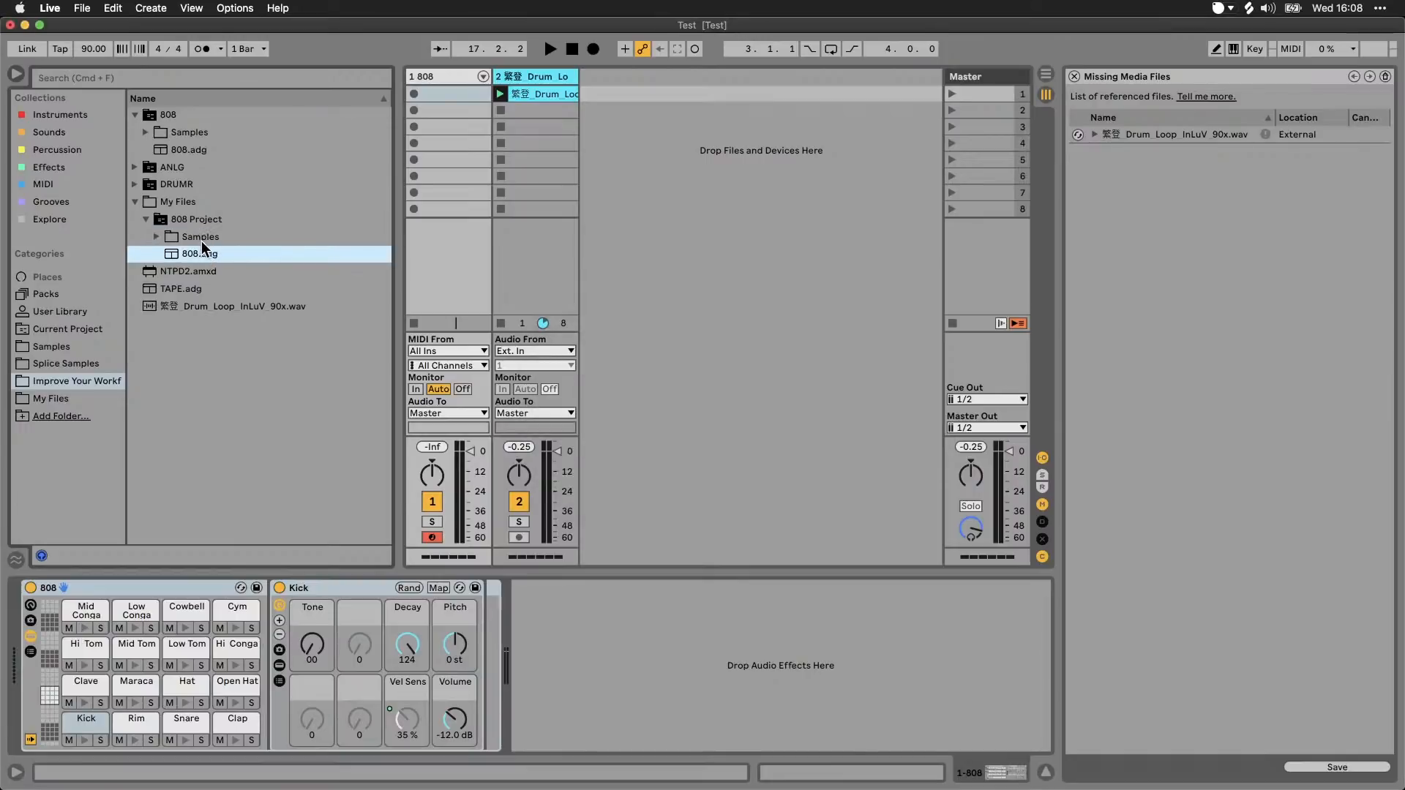
pyautogui.click(716, 278)
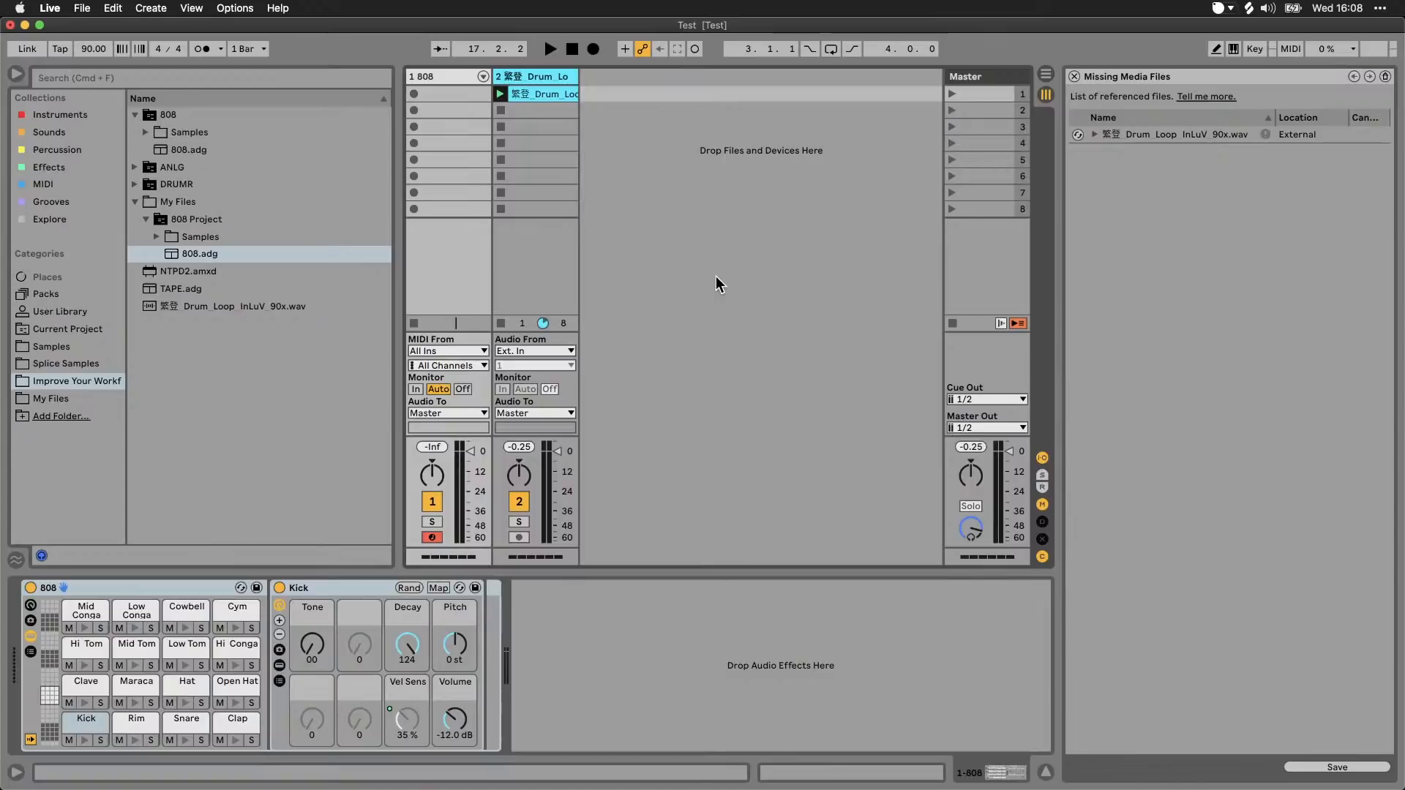
# Step: Review the Collect Files on Export options in the Library preferences and set it to Always
pyautogui.press('super+comma')
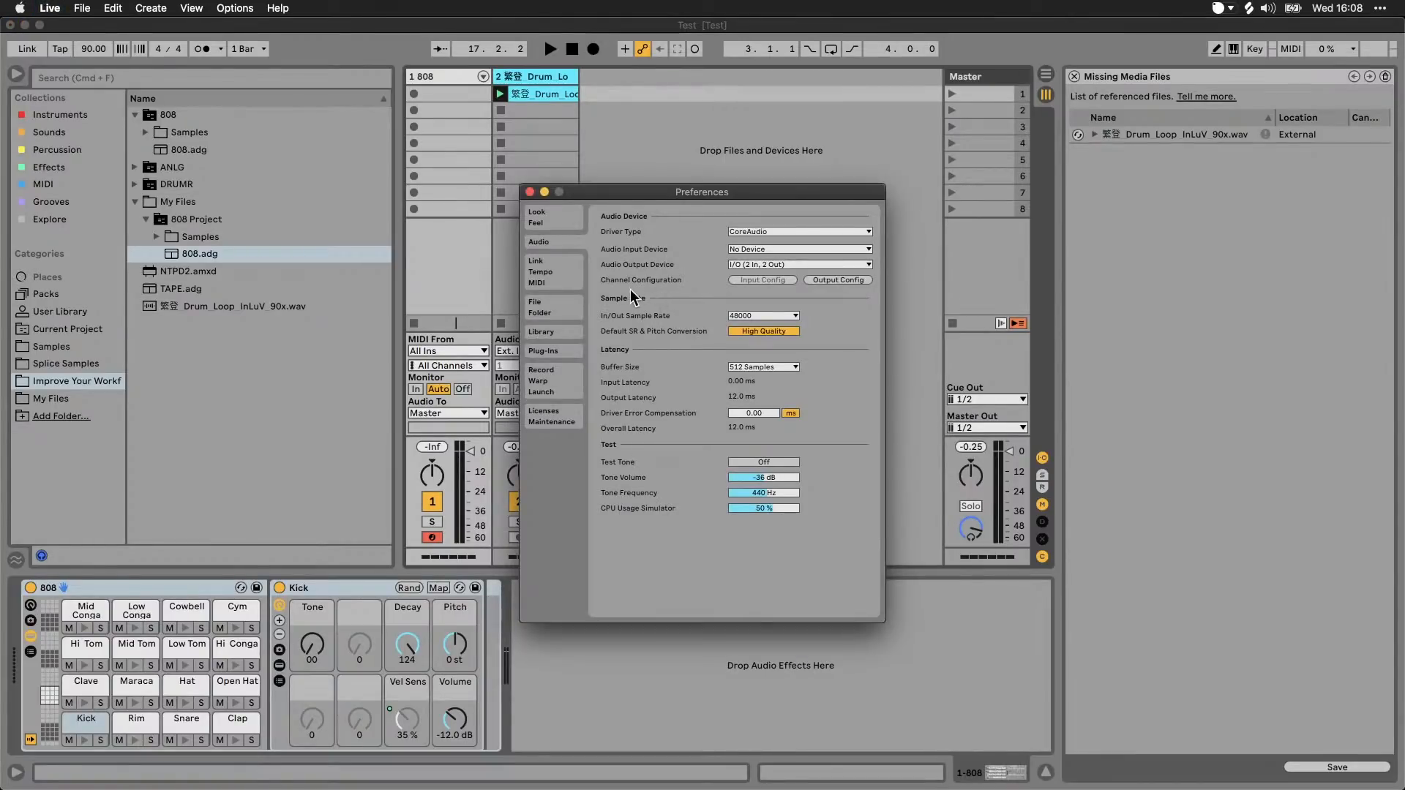
pyautogui.click(556, 309)
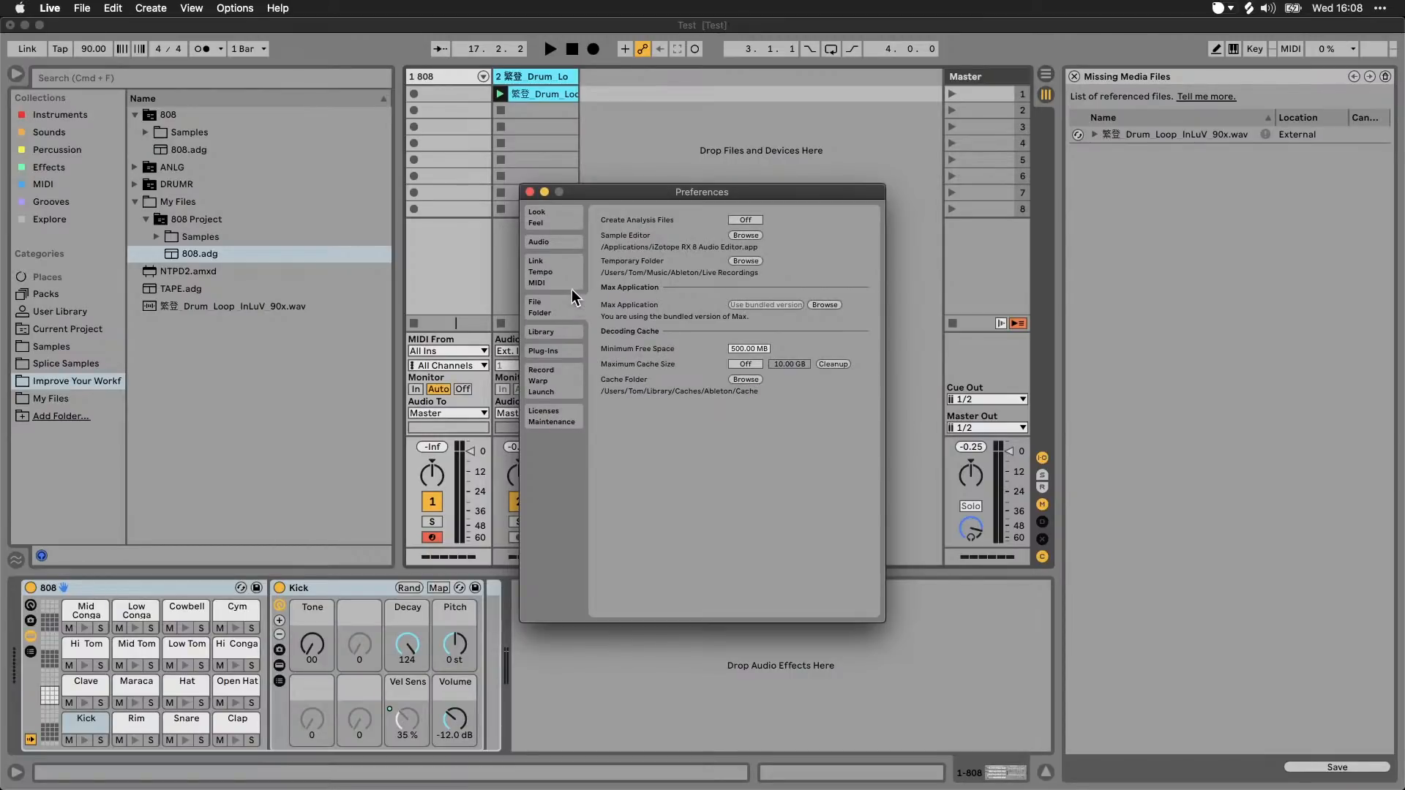
pyautogui.click(561, 336)
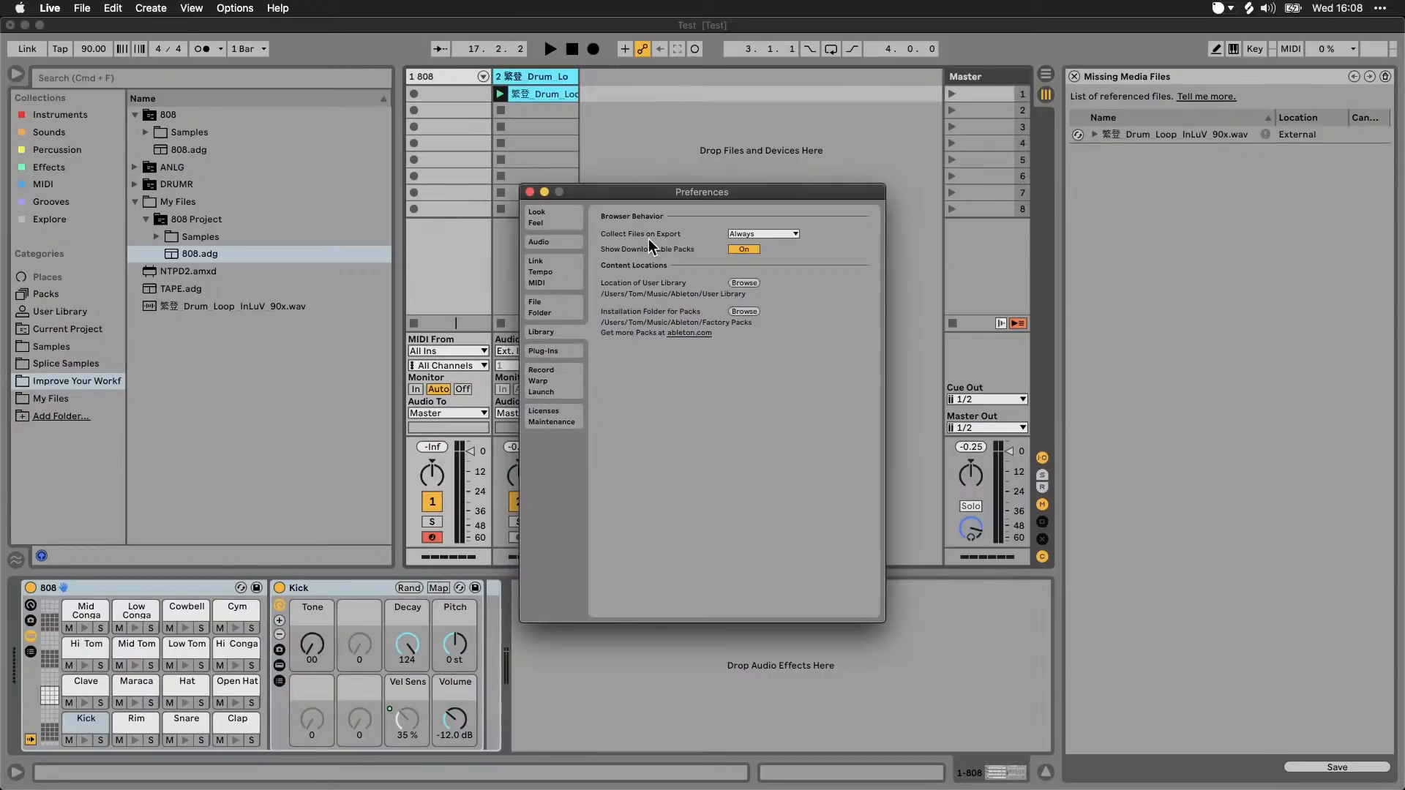
pyautogui.click(794, 235)
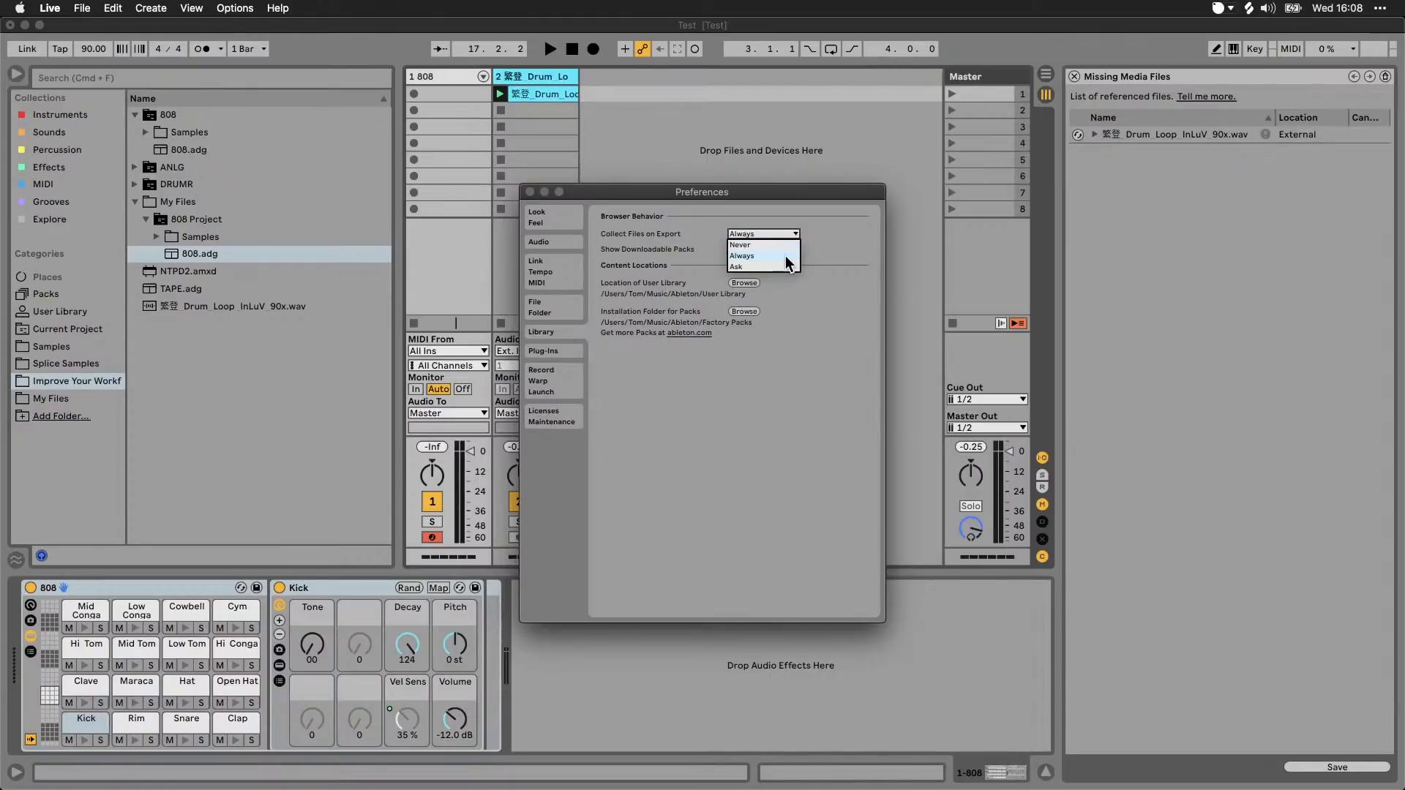
pyautogui.click(787, 256)
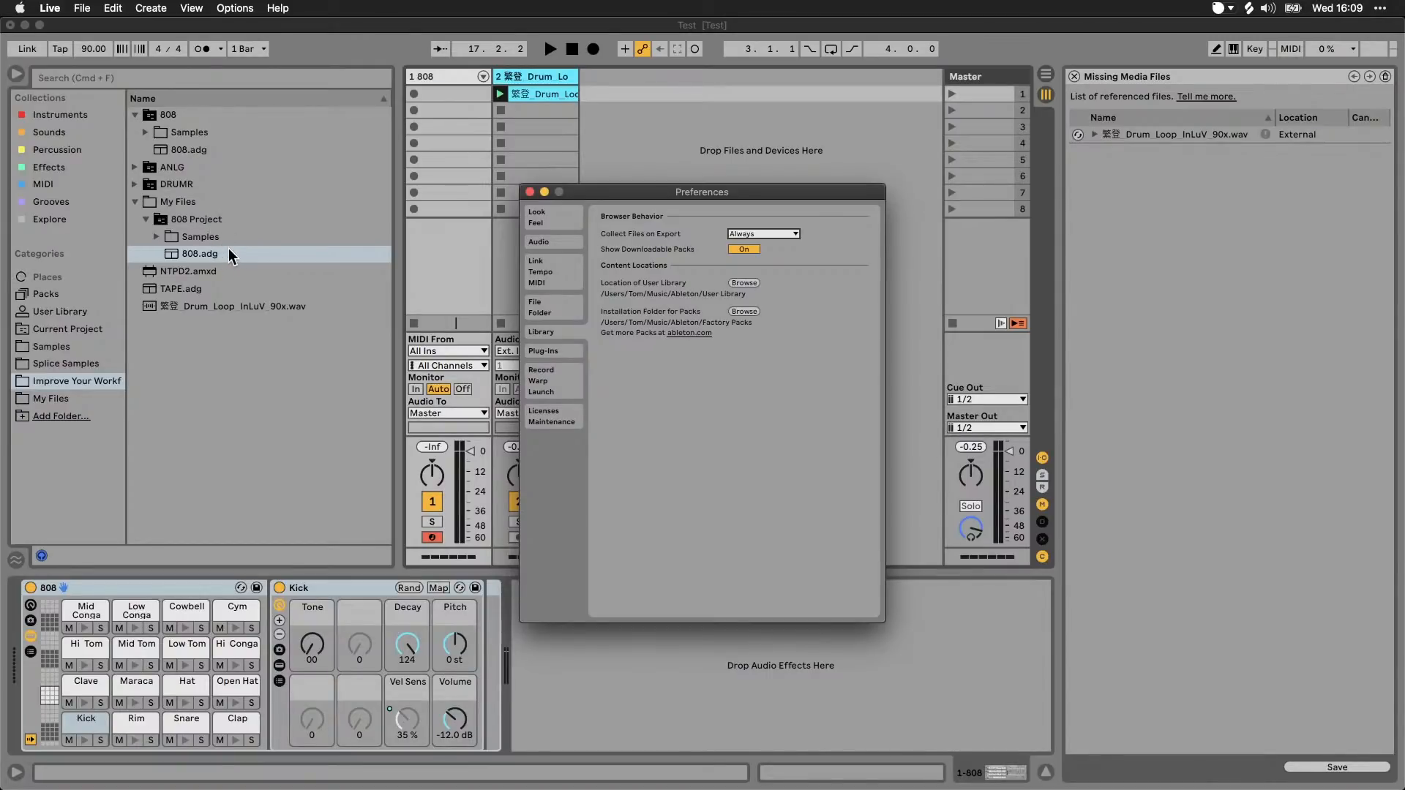
pyautogui.click(758, 234)
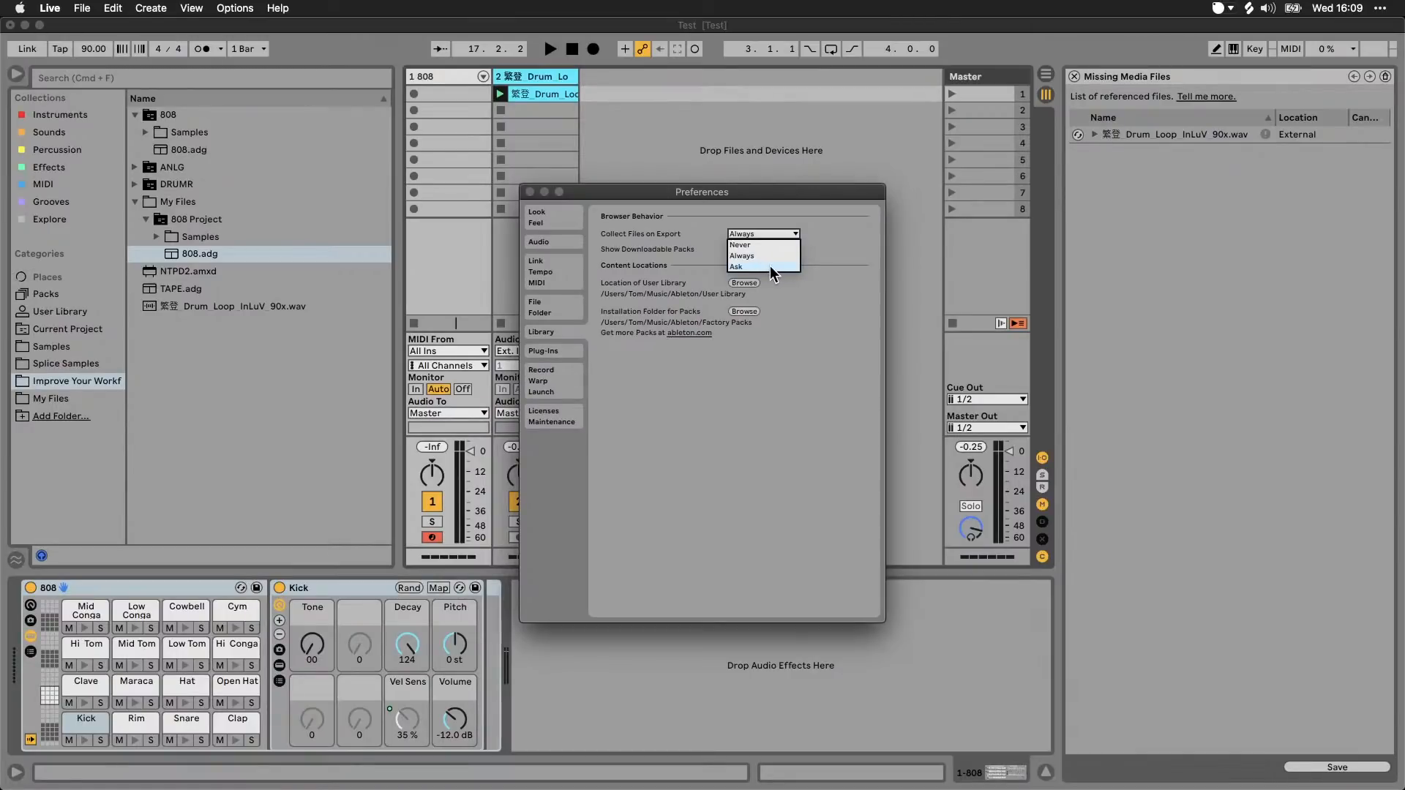
pyautogui.click(842, 257)
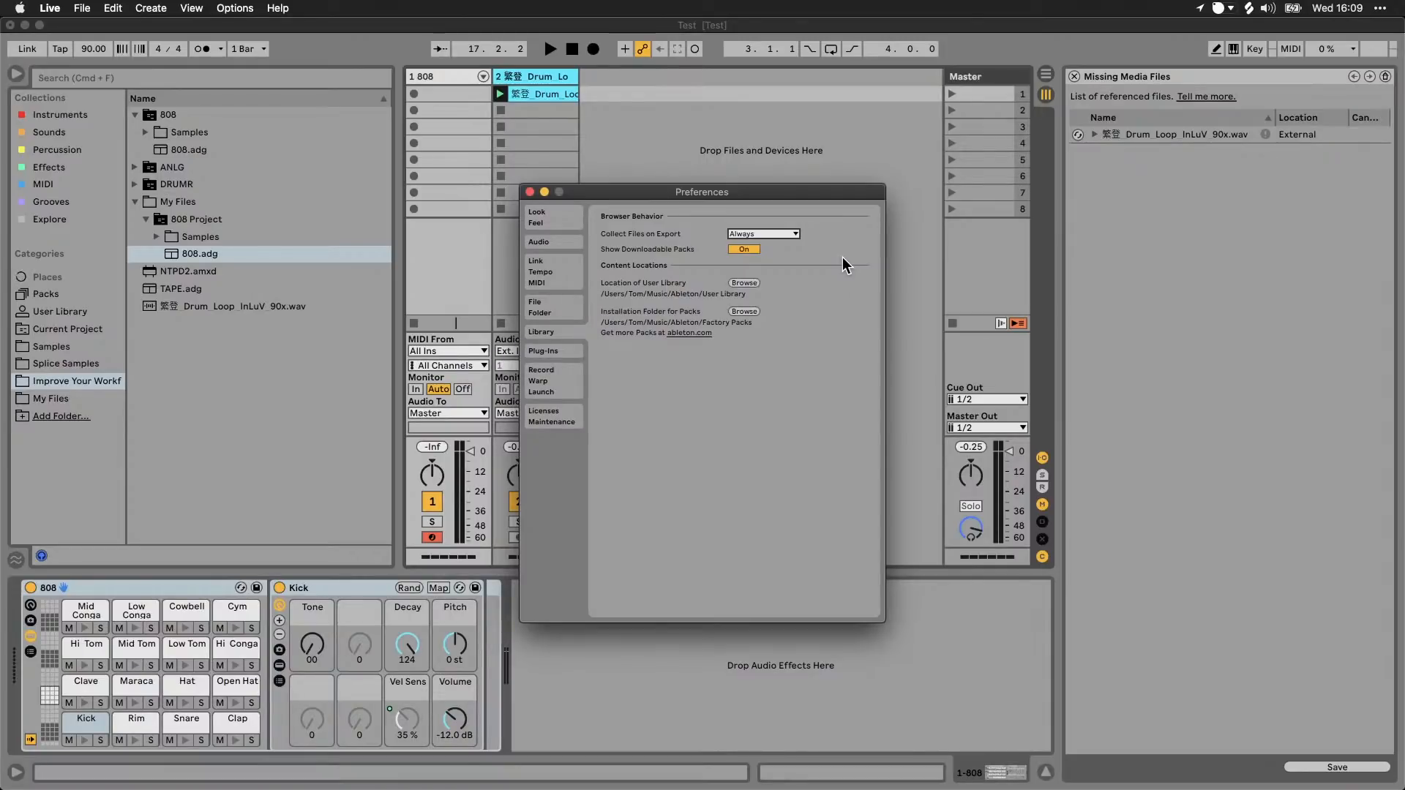
pyautogui.click(786, 236)
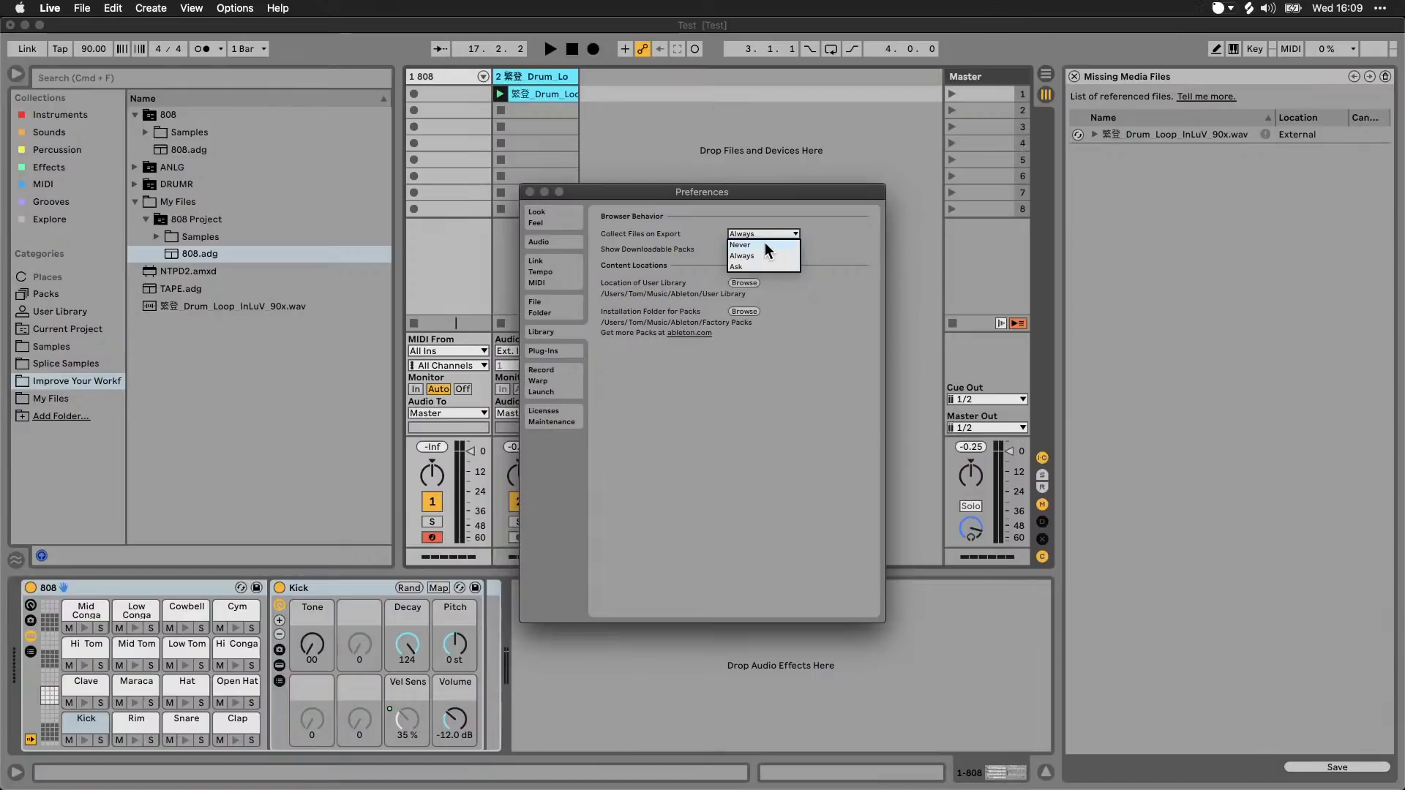
pyautogui.click(776, 256)
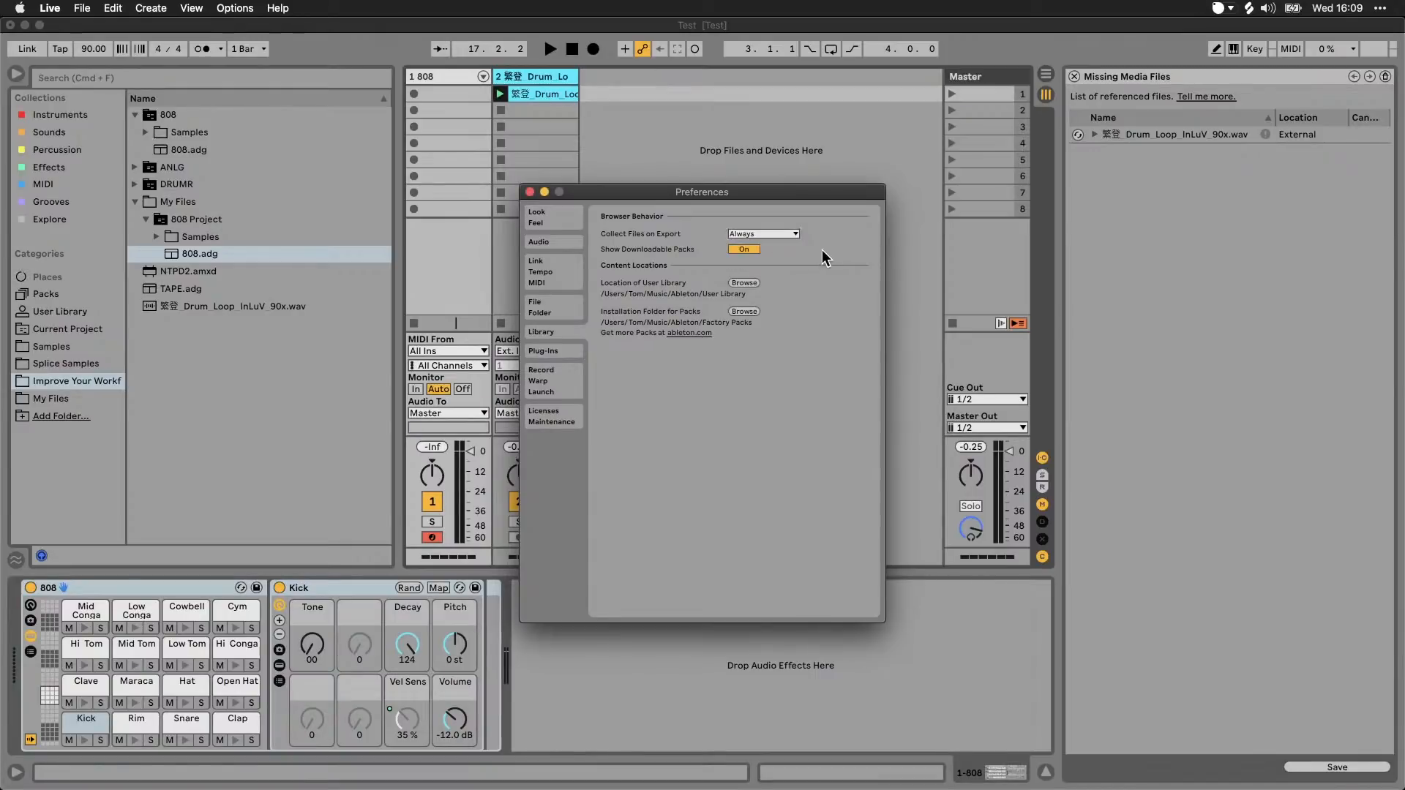
pyautogui.click(528, 192)
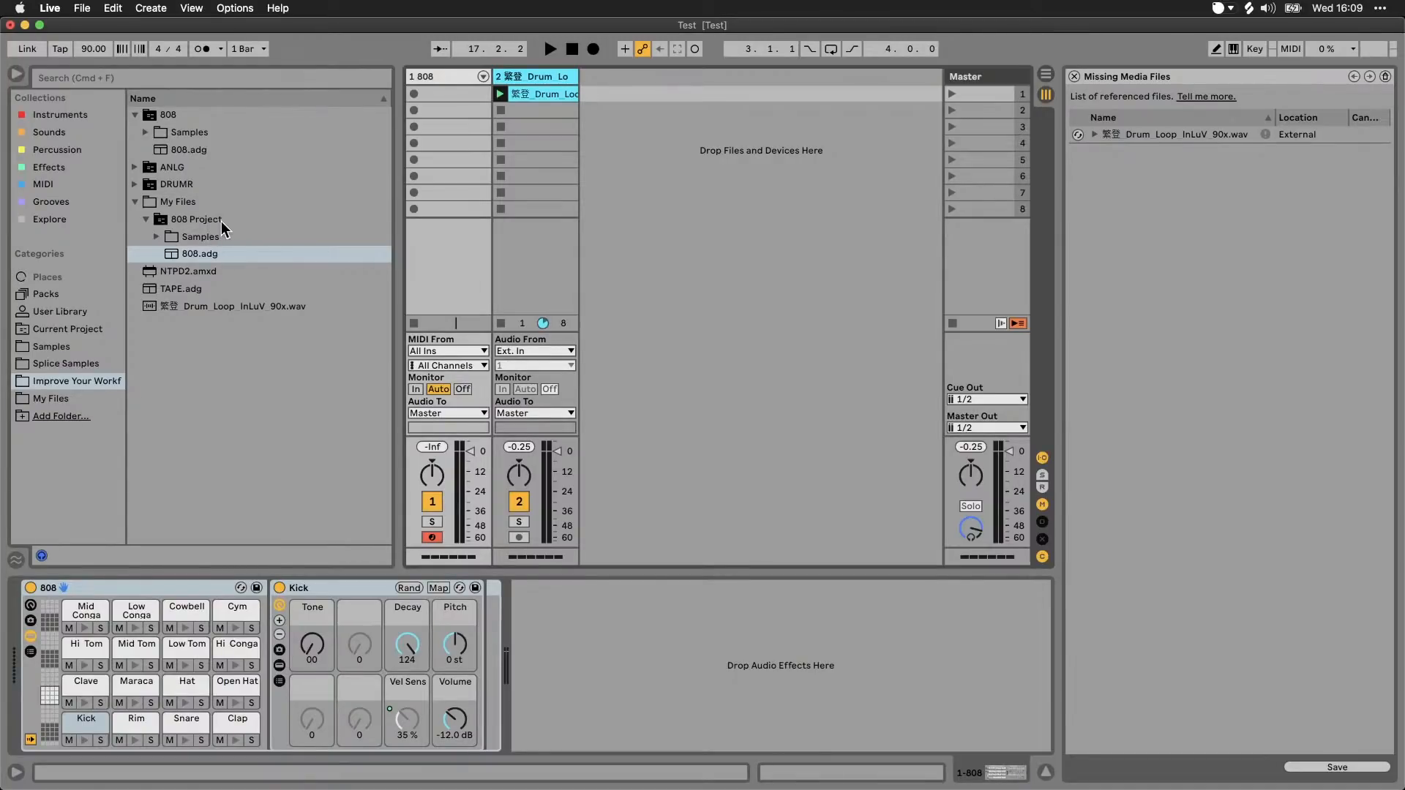
# Step: Collapse the 808 Project and My Files folders in the browser and view the User Library contents
pyautogui.click(146, 219)
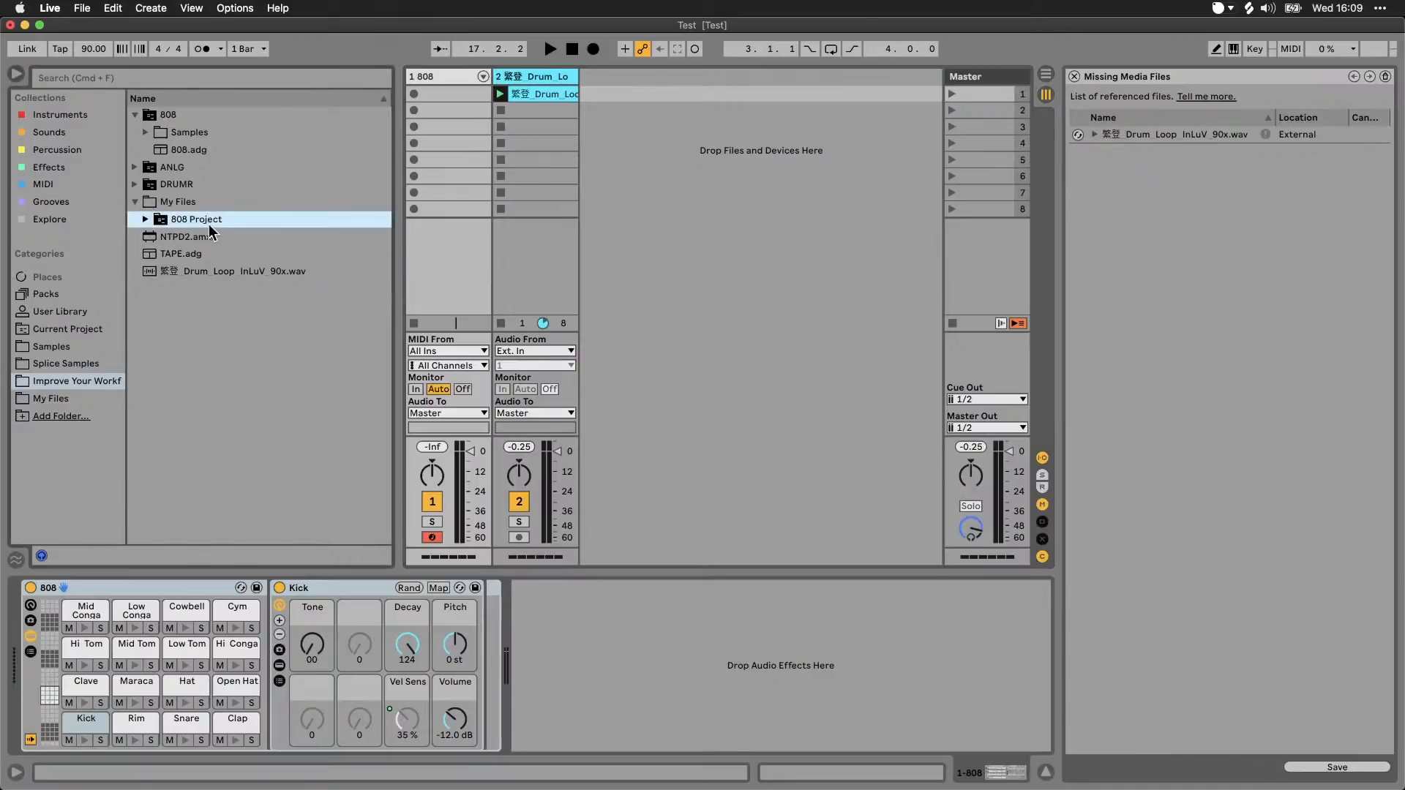
pyautogui.click(146, 219)
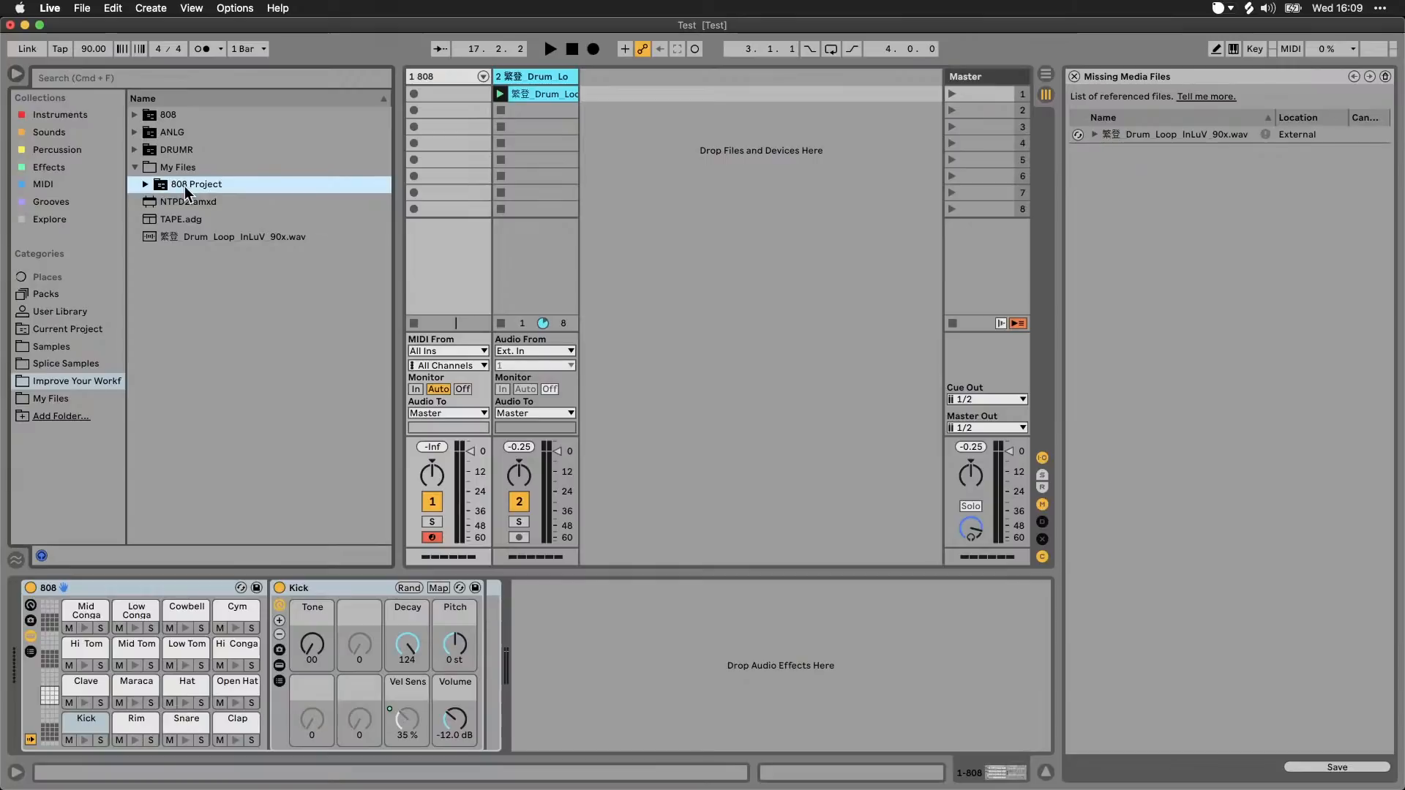
pyautogui.click(135, 168)
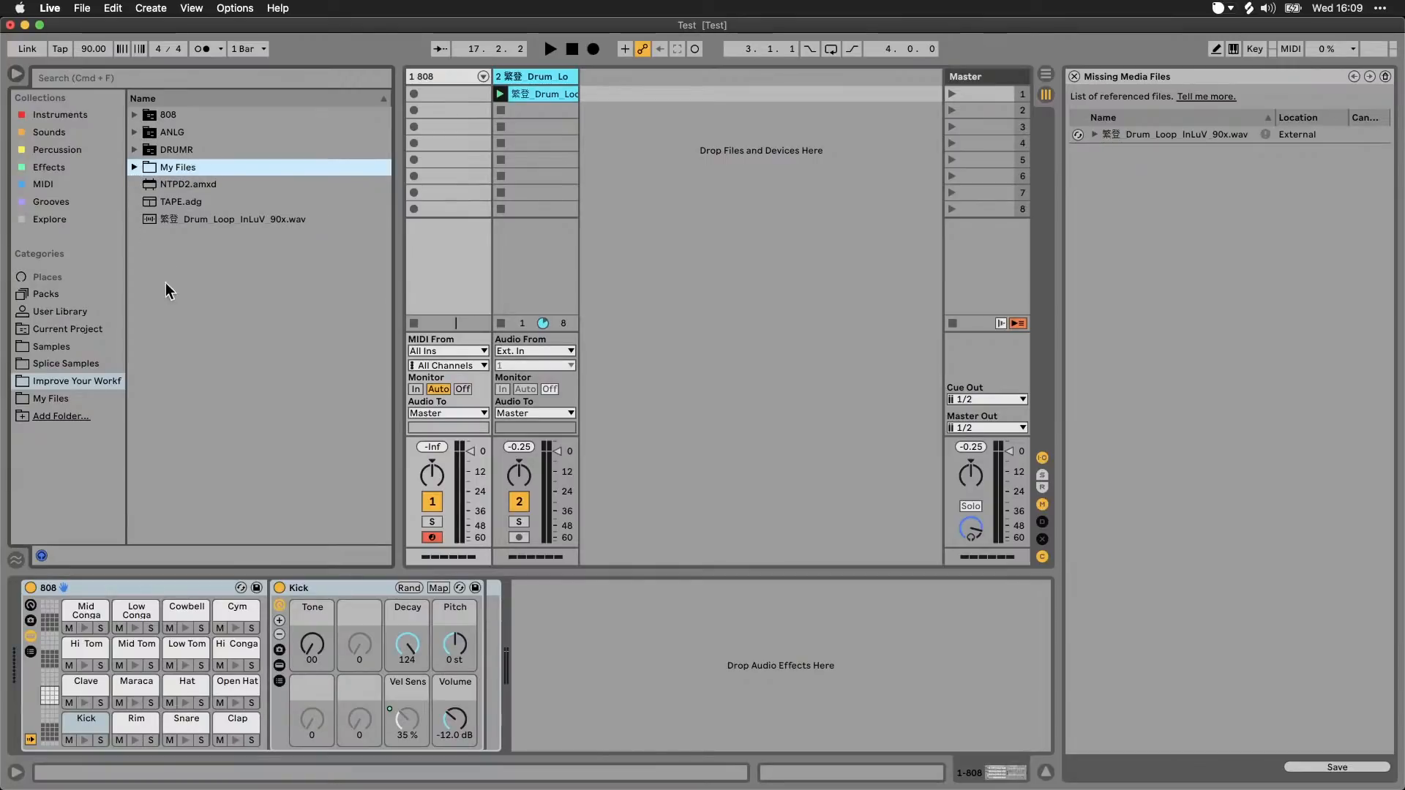
pyautogui.click(68, 311)
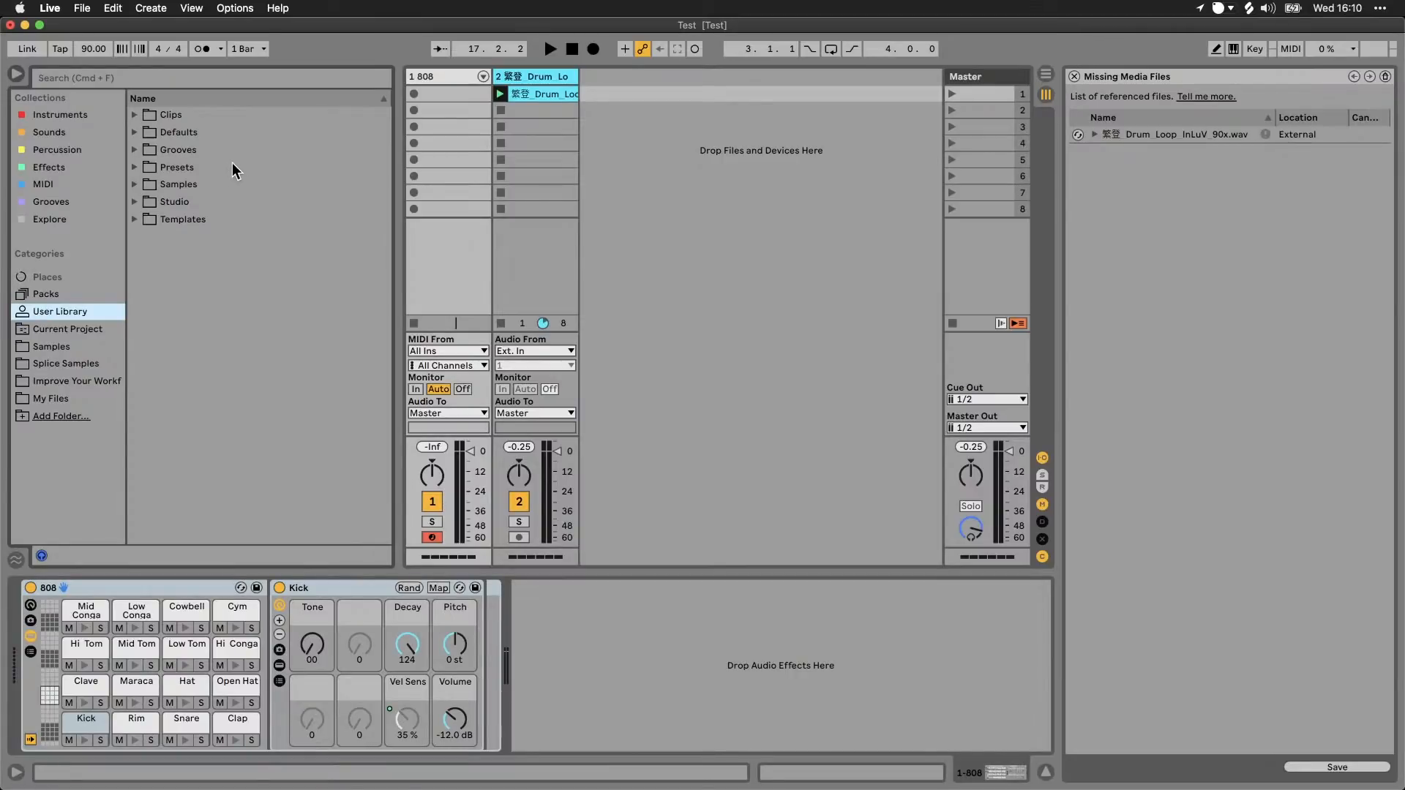
# Step: Load EQ Eight.adv from the Effects collection's Filter & EQ folder onto a new audio track
pyautogui.click(56, 168)
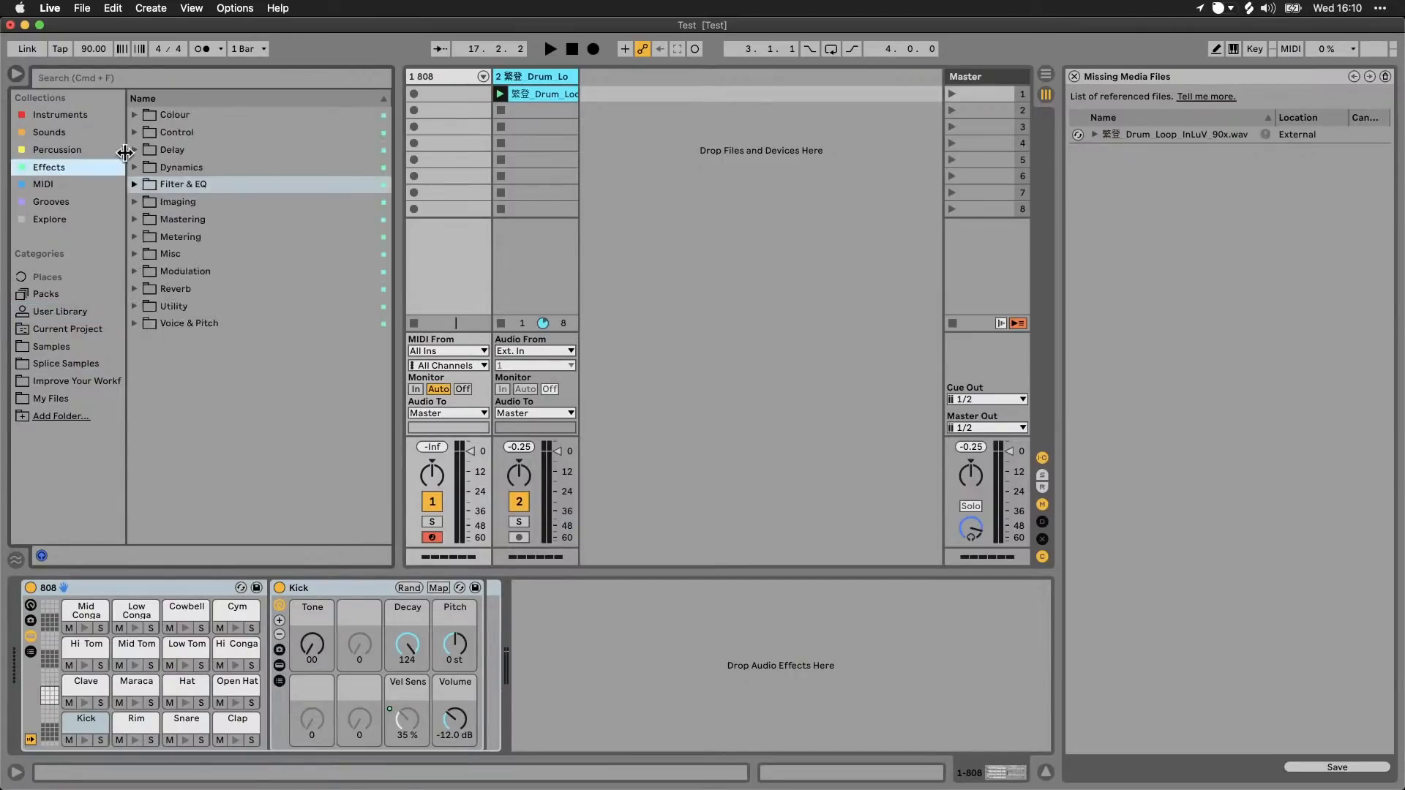
pyautogui.click(135, 184)
pyautogui.moveTo(193, 278); pyautogui.dragTo(607, 182)
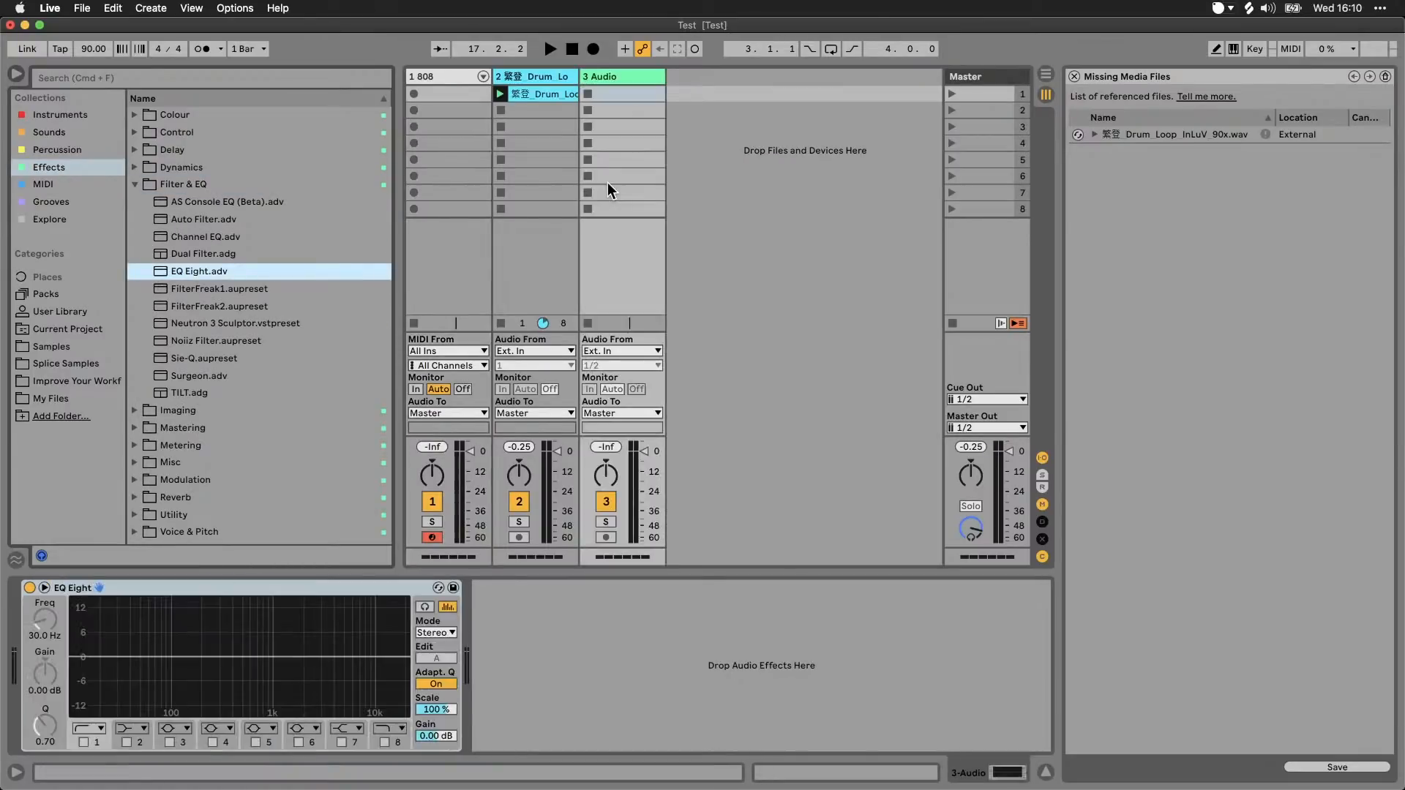
# Step: Save the EQ Eight as a preset in the User Library and delete the device from the track
pyautogui.click(454, 588)
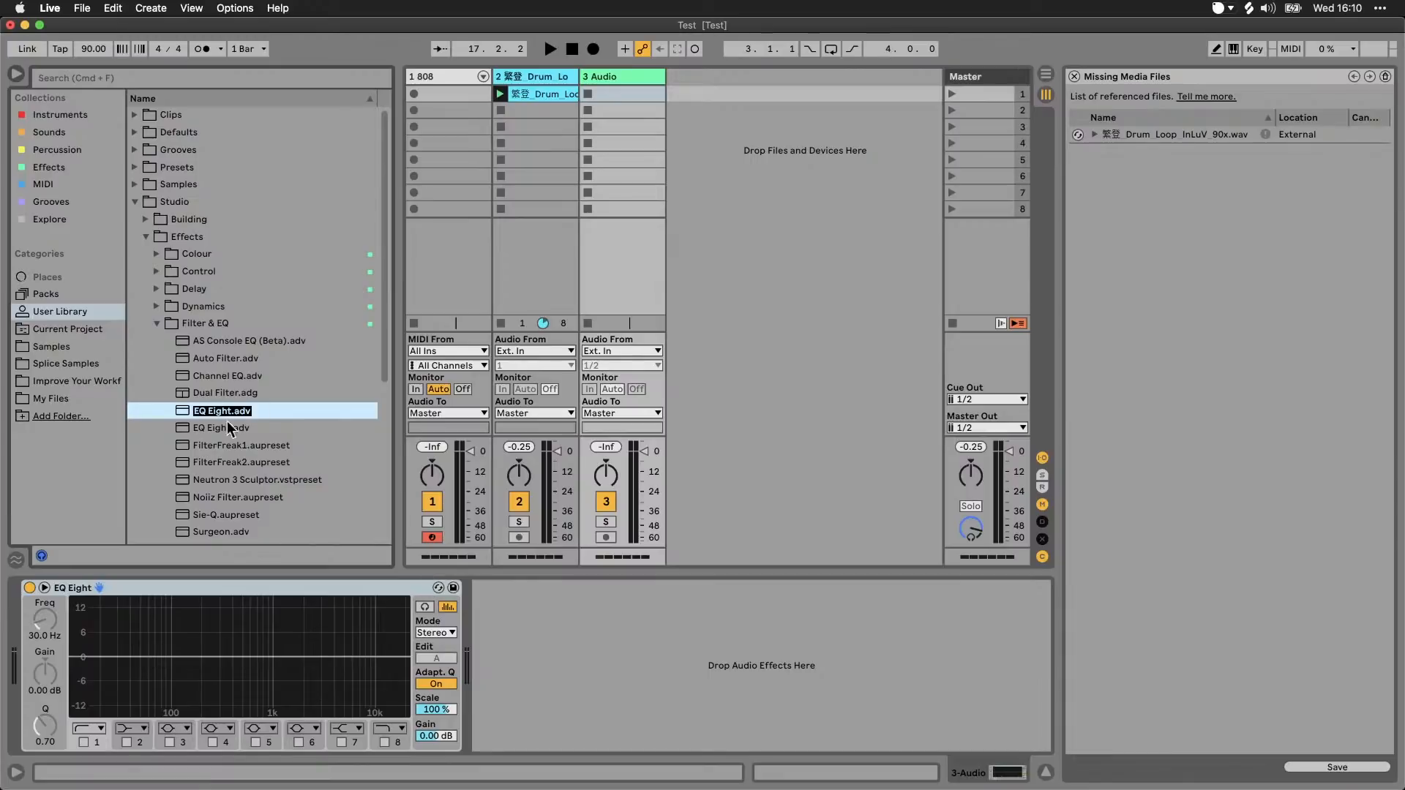
pyautogui.press('Return')
pyautogui.click(392, 588)
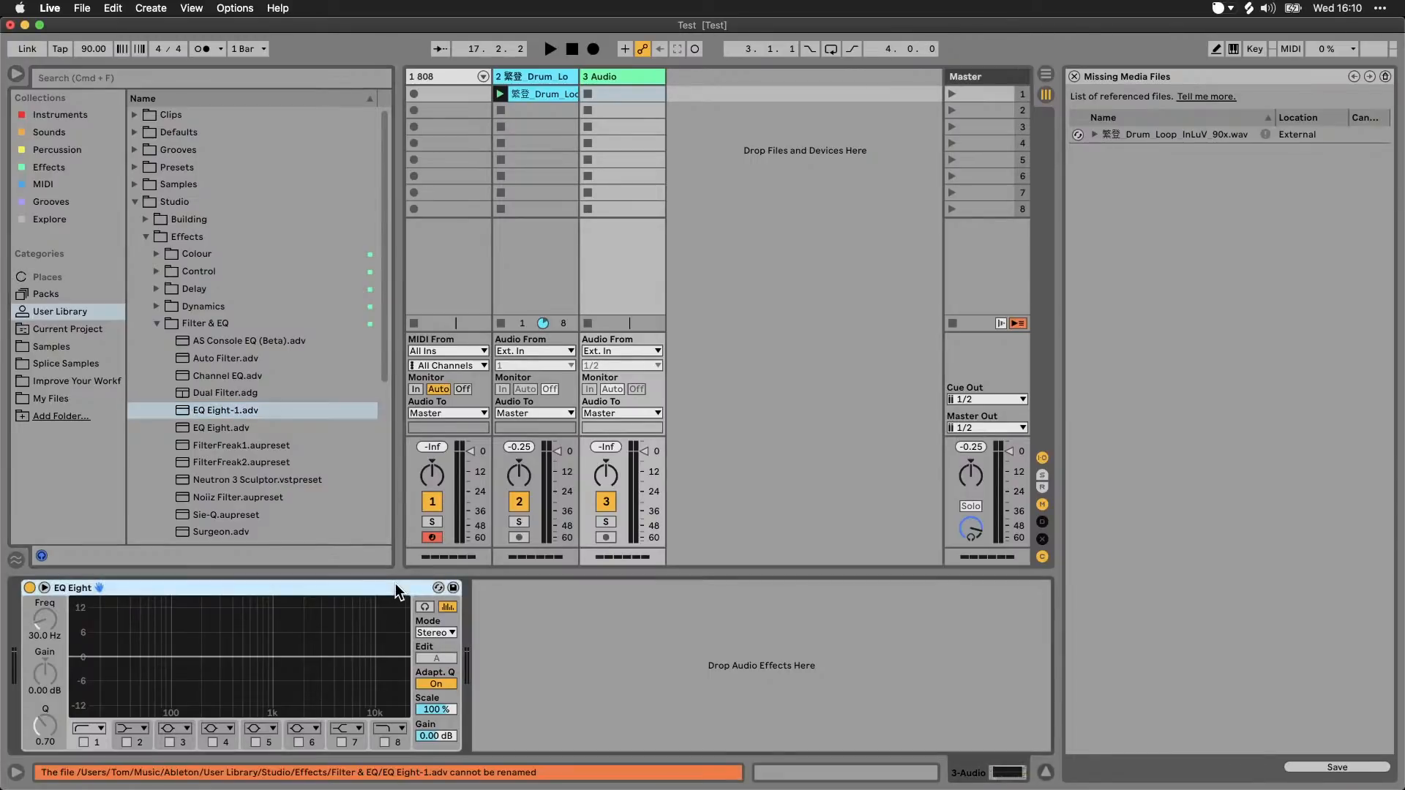
pyautogui.press('Delete')
# Step: Show the Audio Effects category in the browser and load its Delay device onto audio track 3
pyautogui.click(103, 254)
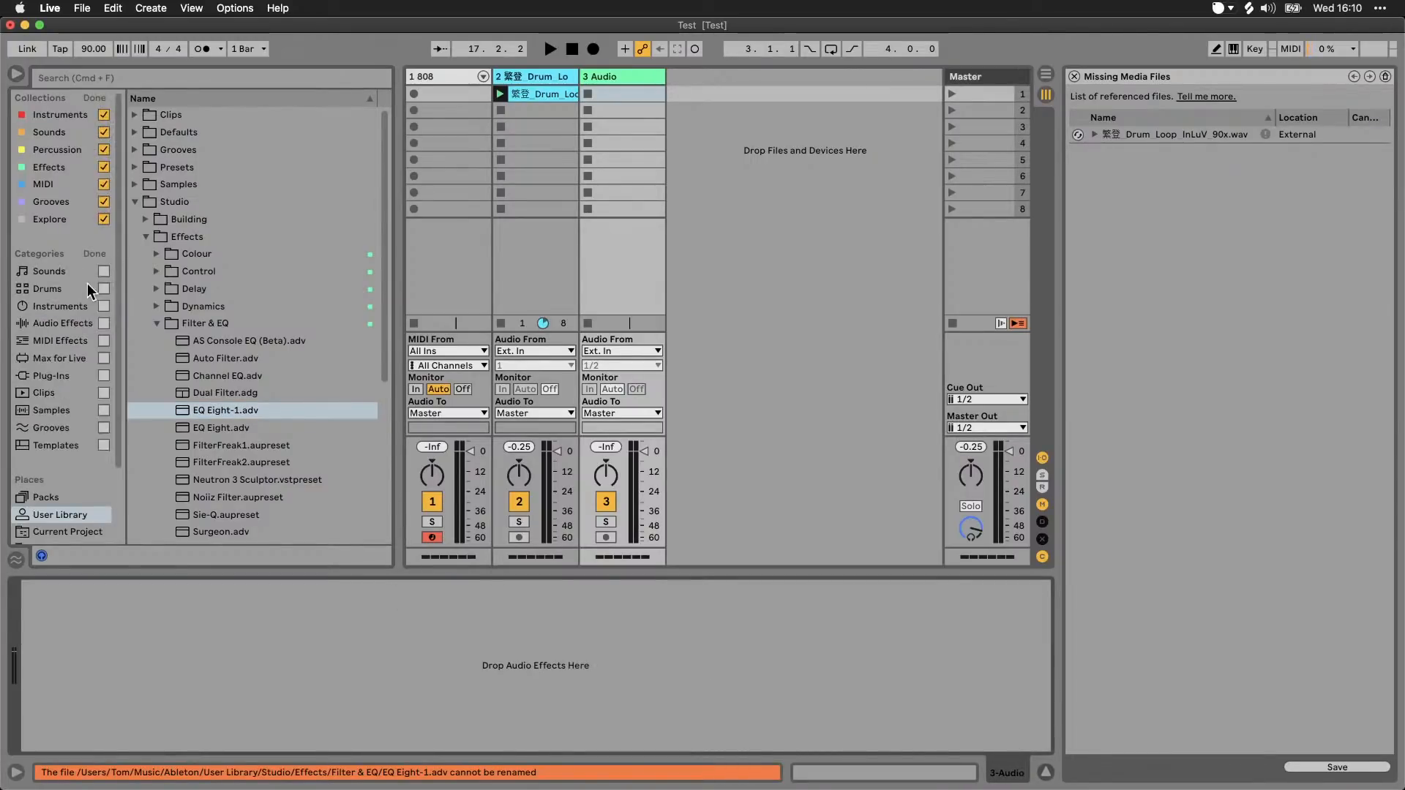
pyautogui.click(100, 255)
pyautogui.click(66, 271)
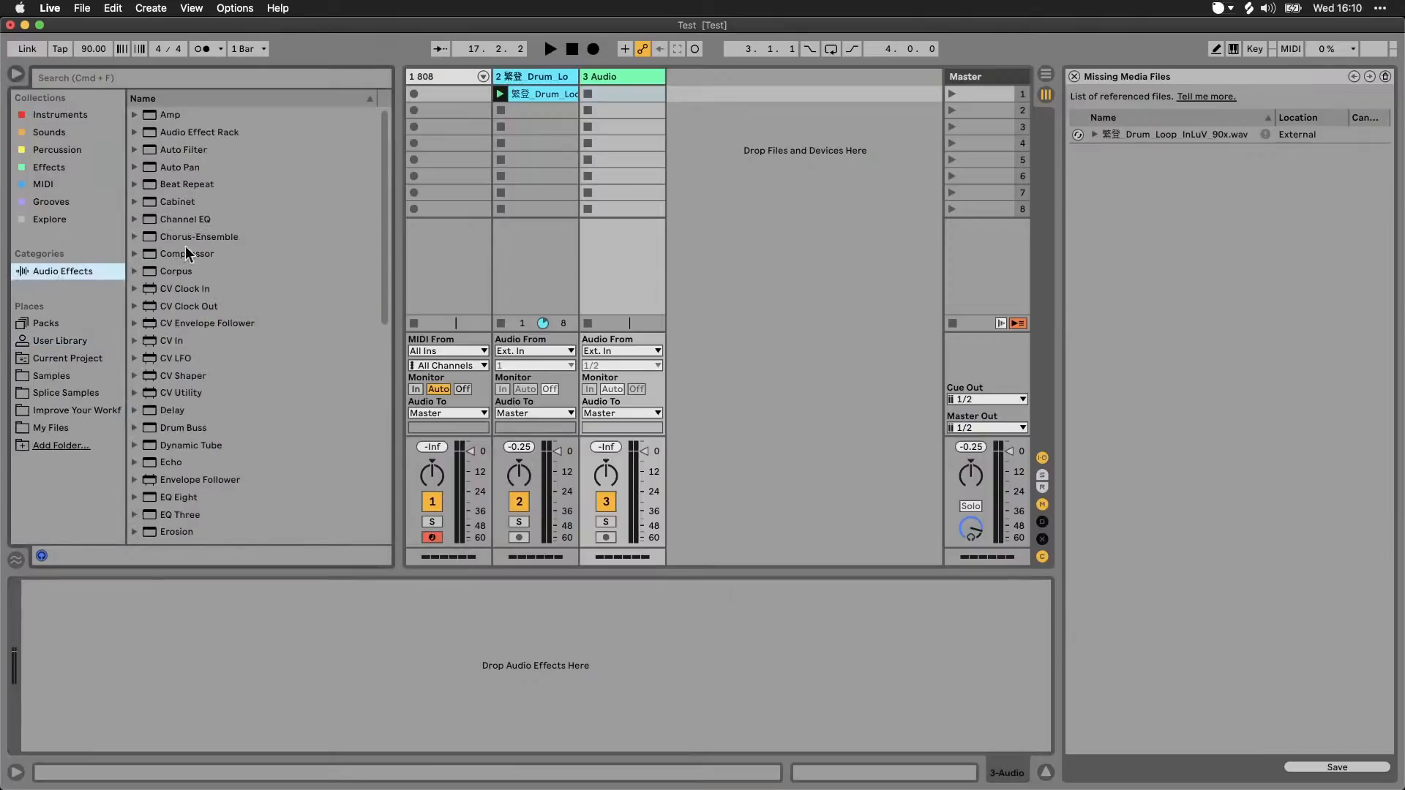
pyautogui.moveTo(175, 414); pyautogui.dragTo(633, 279)
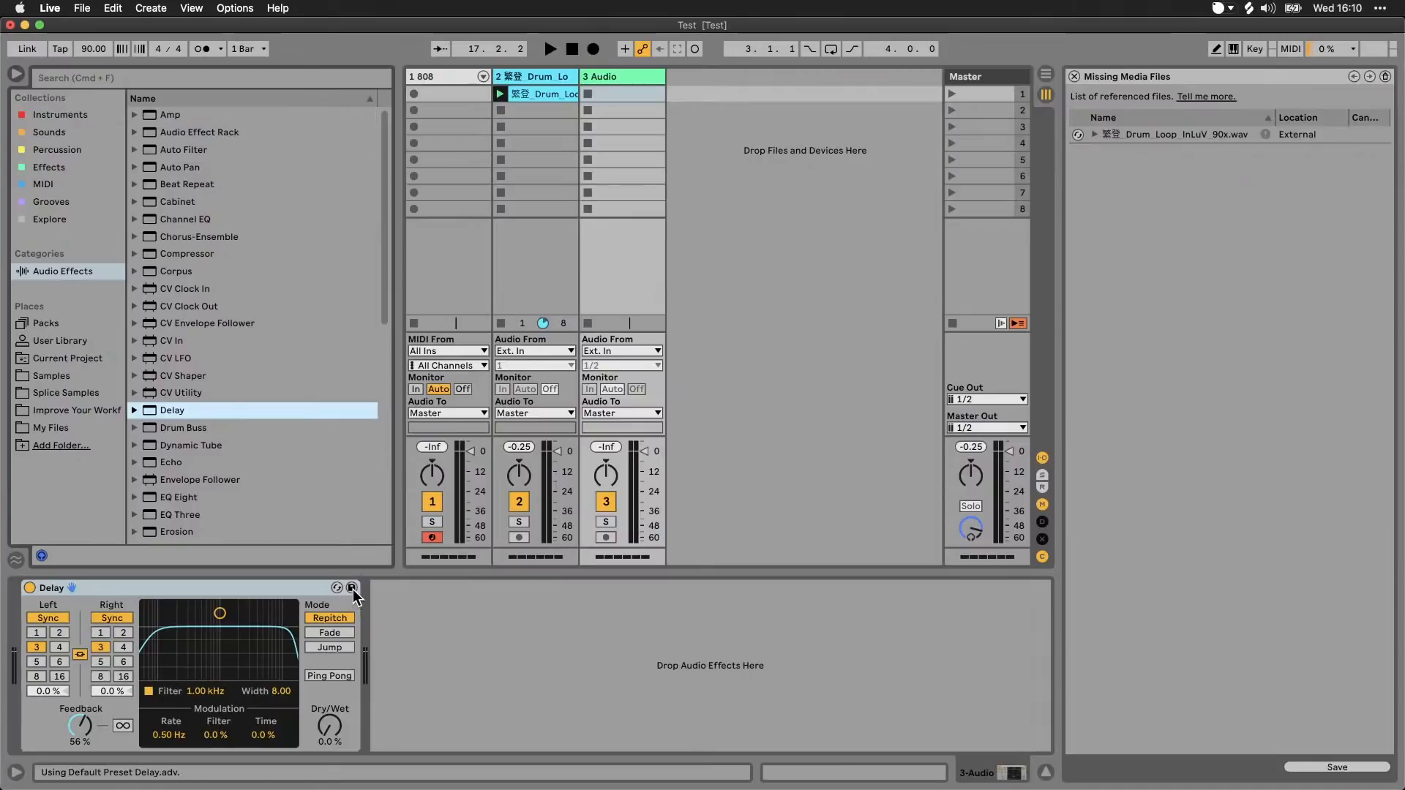
# Step: Set the Delay's Dry/Wet to about 31% and save it as a preset in the User Library
pyautogui.moveTo(329, 725); pyautogui.dragTo(328, 702)
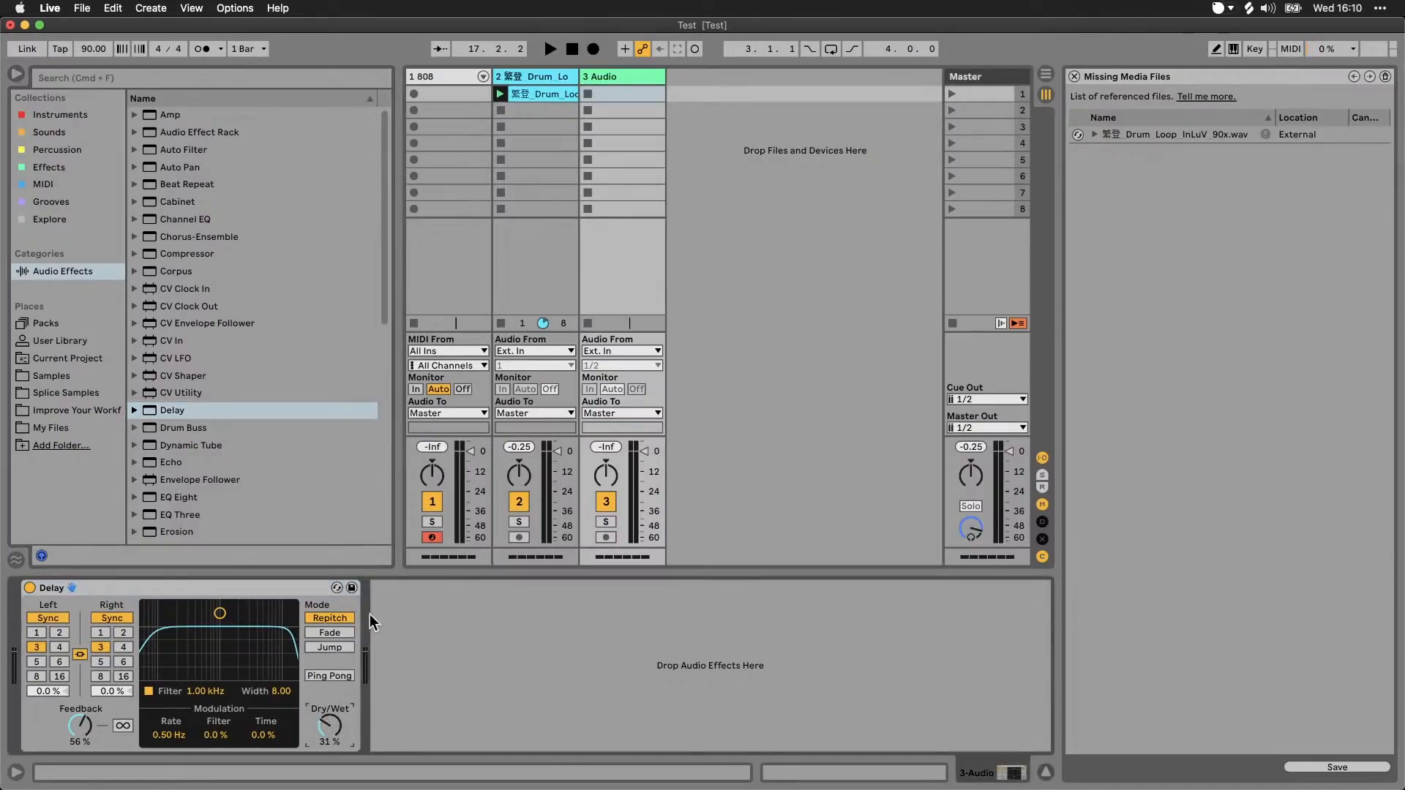
pyautogui.click(351, 587)
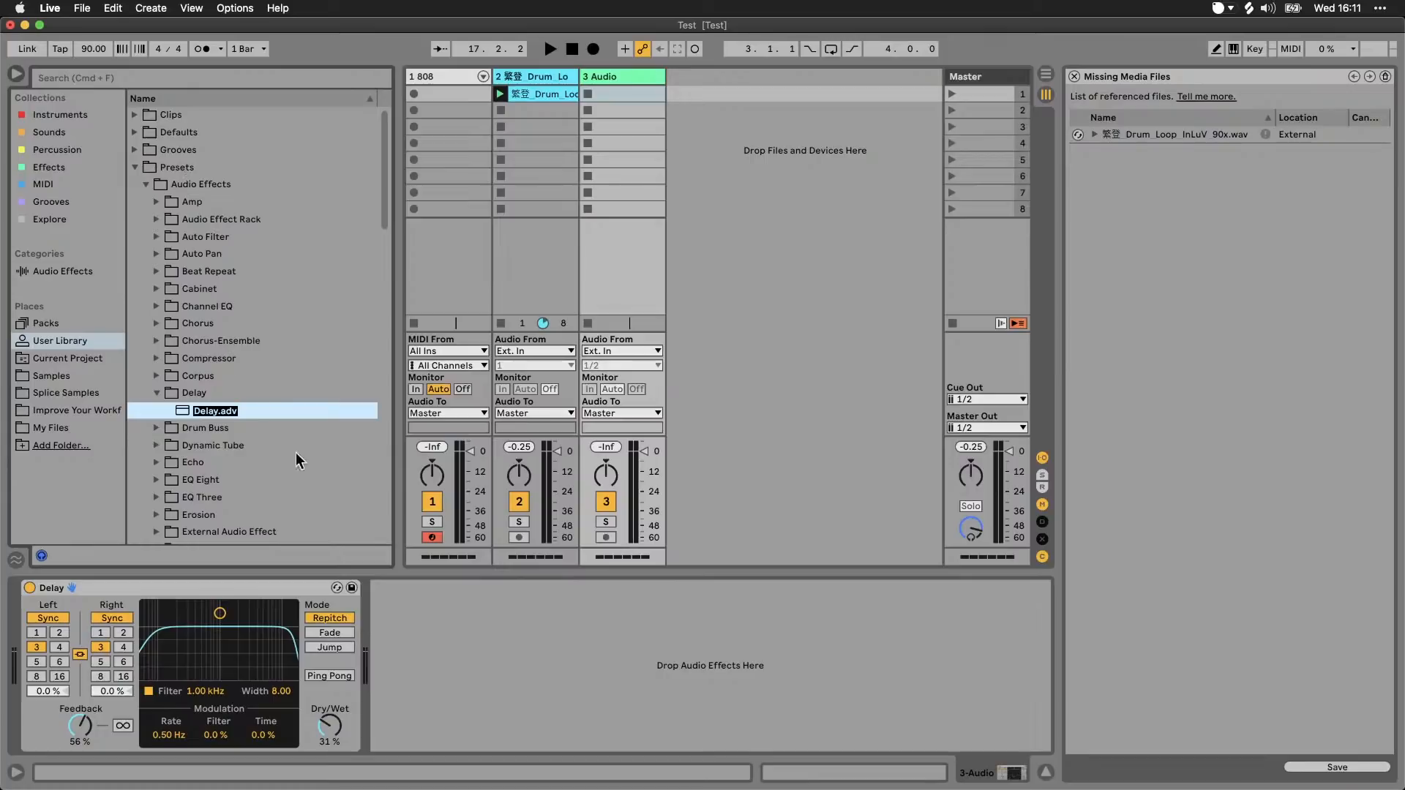
pyautogui.click(136, 170)
pyautogui.click(135, 168)
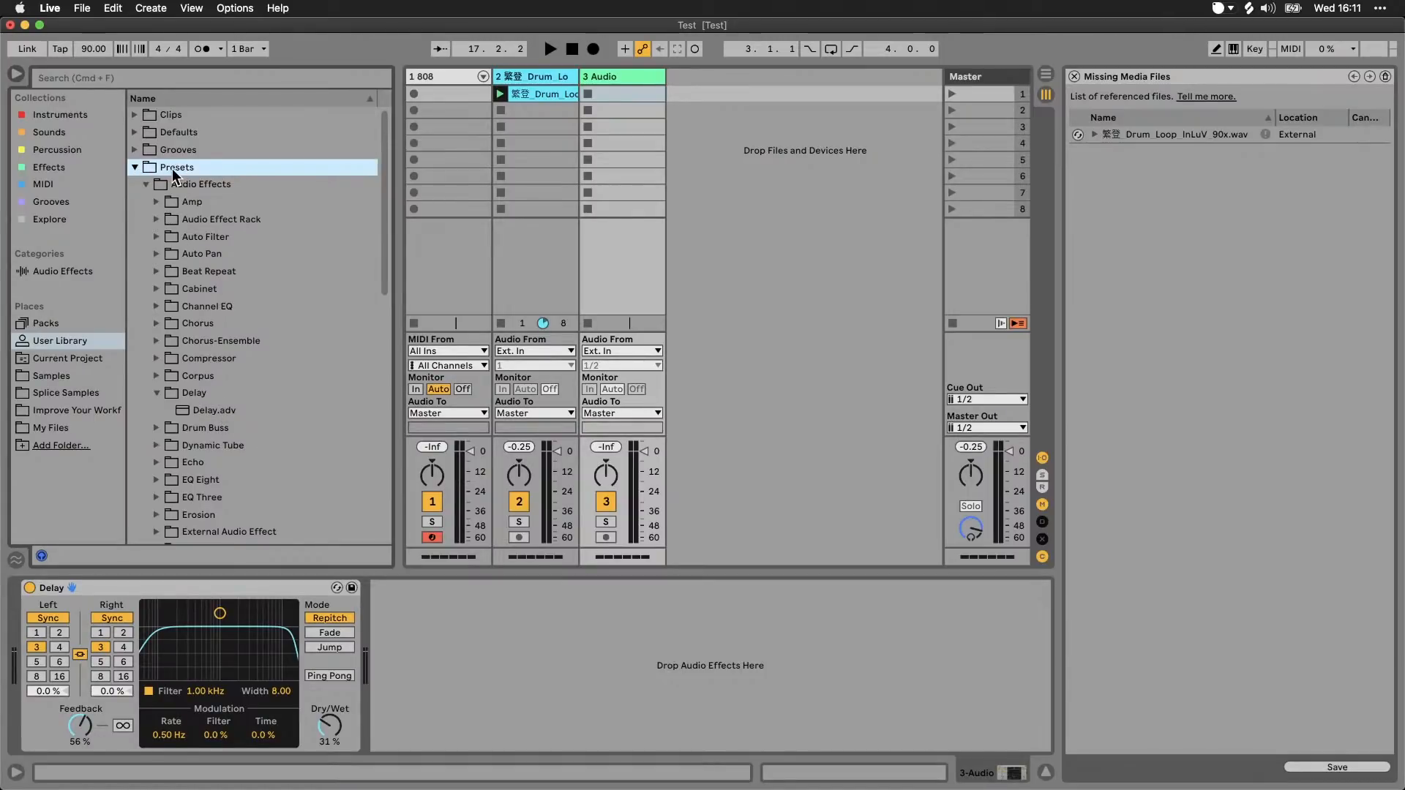
# Step: Collapse the Presets folder, view the User Library folder's contents in Finder, and return to Live
pyautogui.click(134, 166)
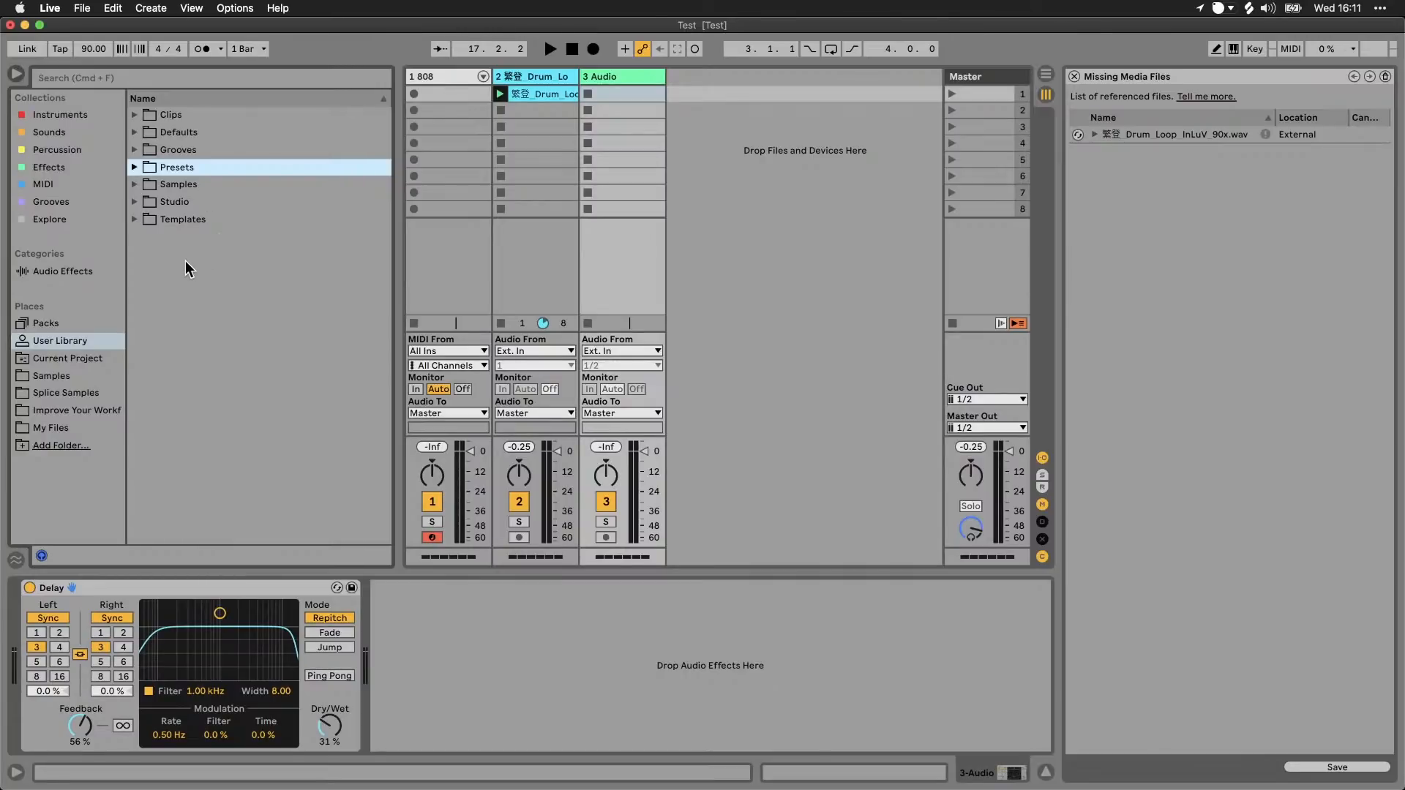
pyautogui.rightClick(87, 339)
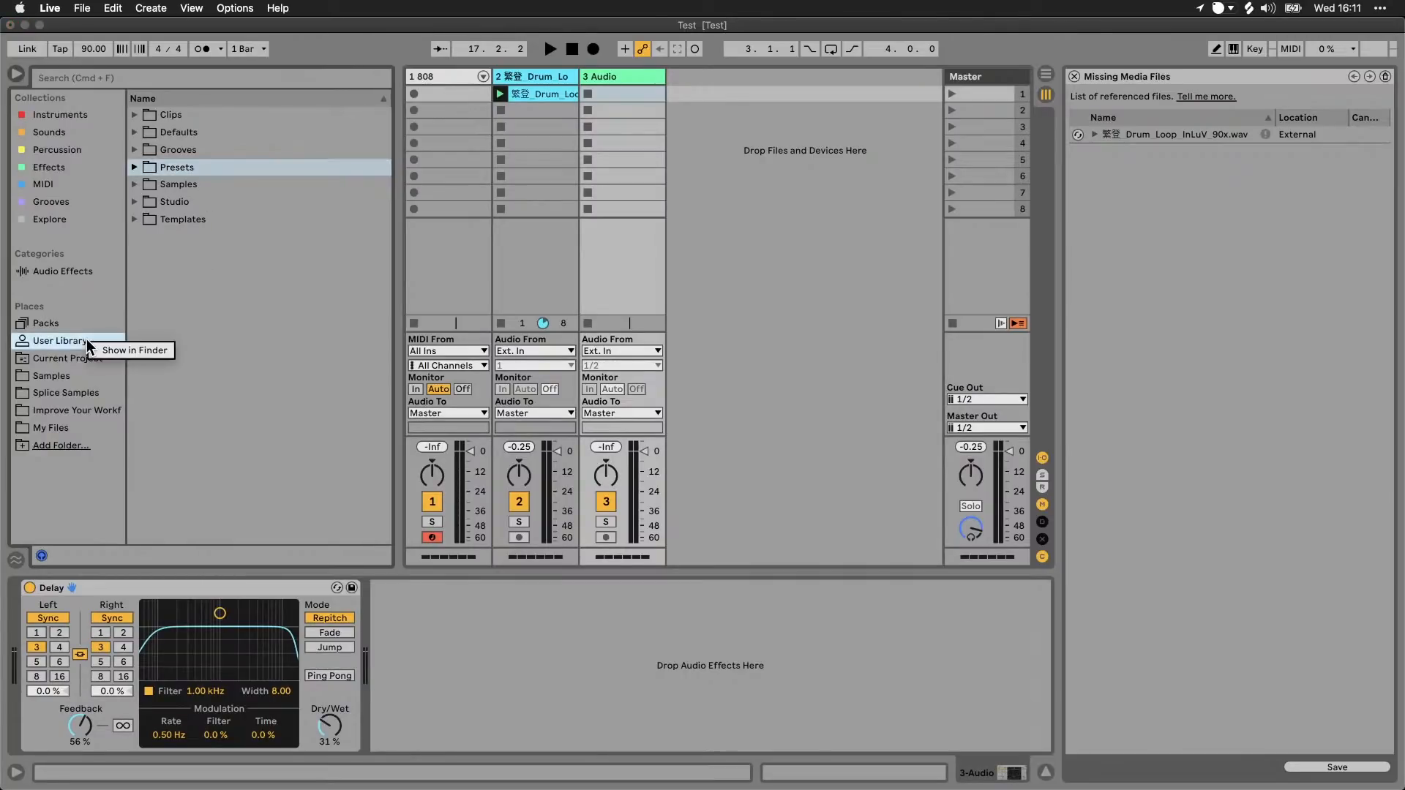
pyautogui.click(123, 353)
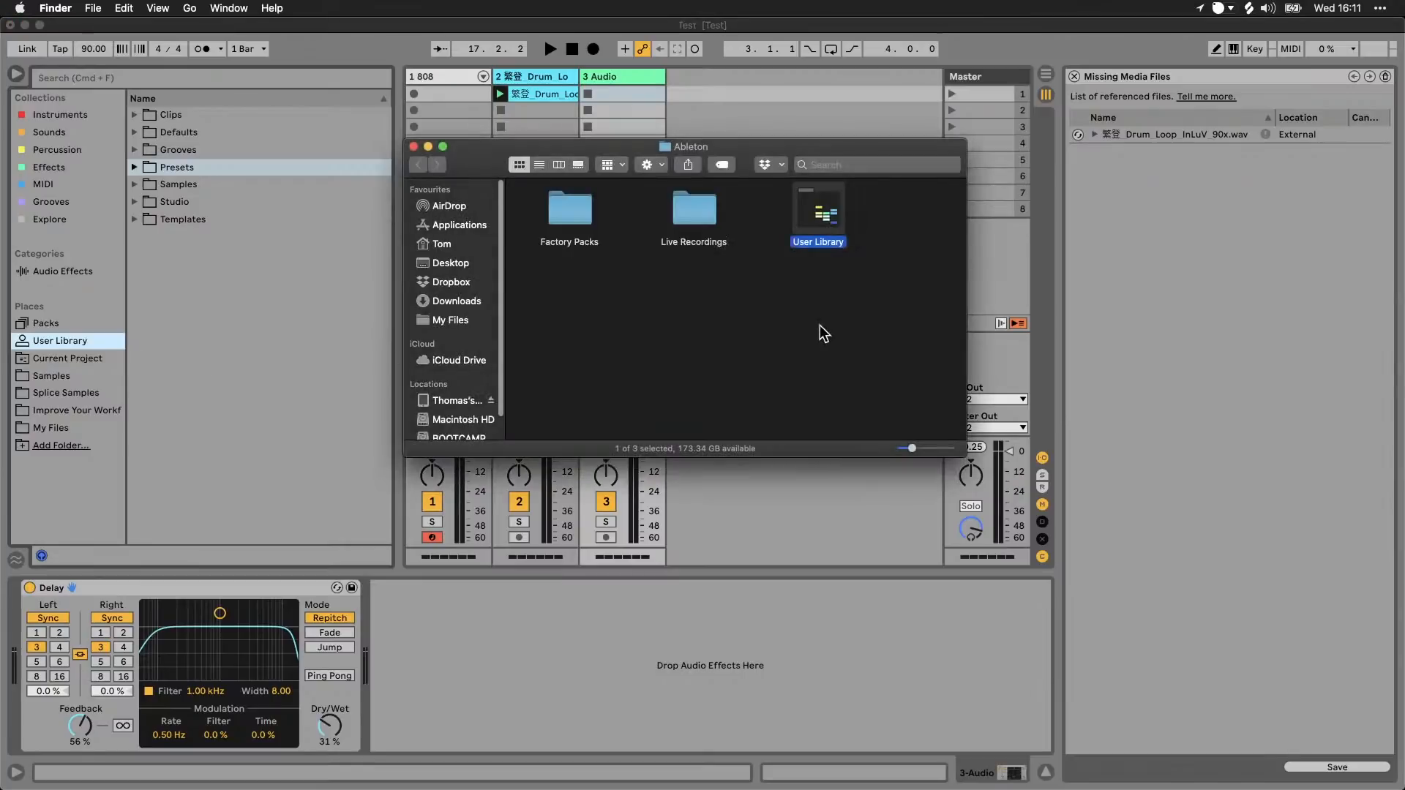
pyautogui.doubleClick(822, 213)
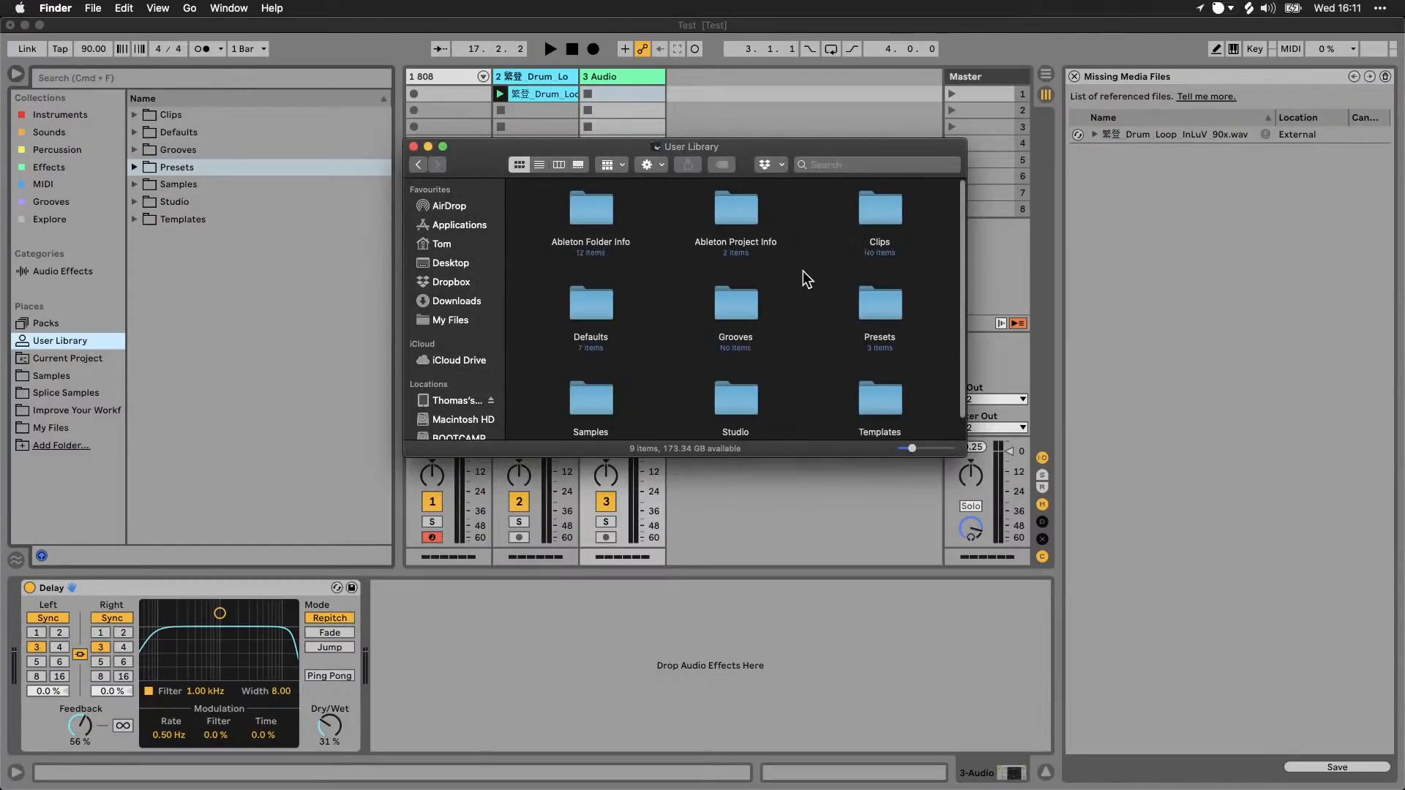
pyautogui.click(413, 147)
pyautogui.click(206, 252)
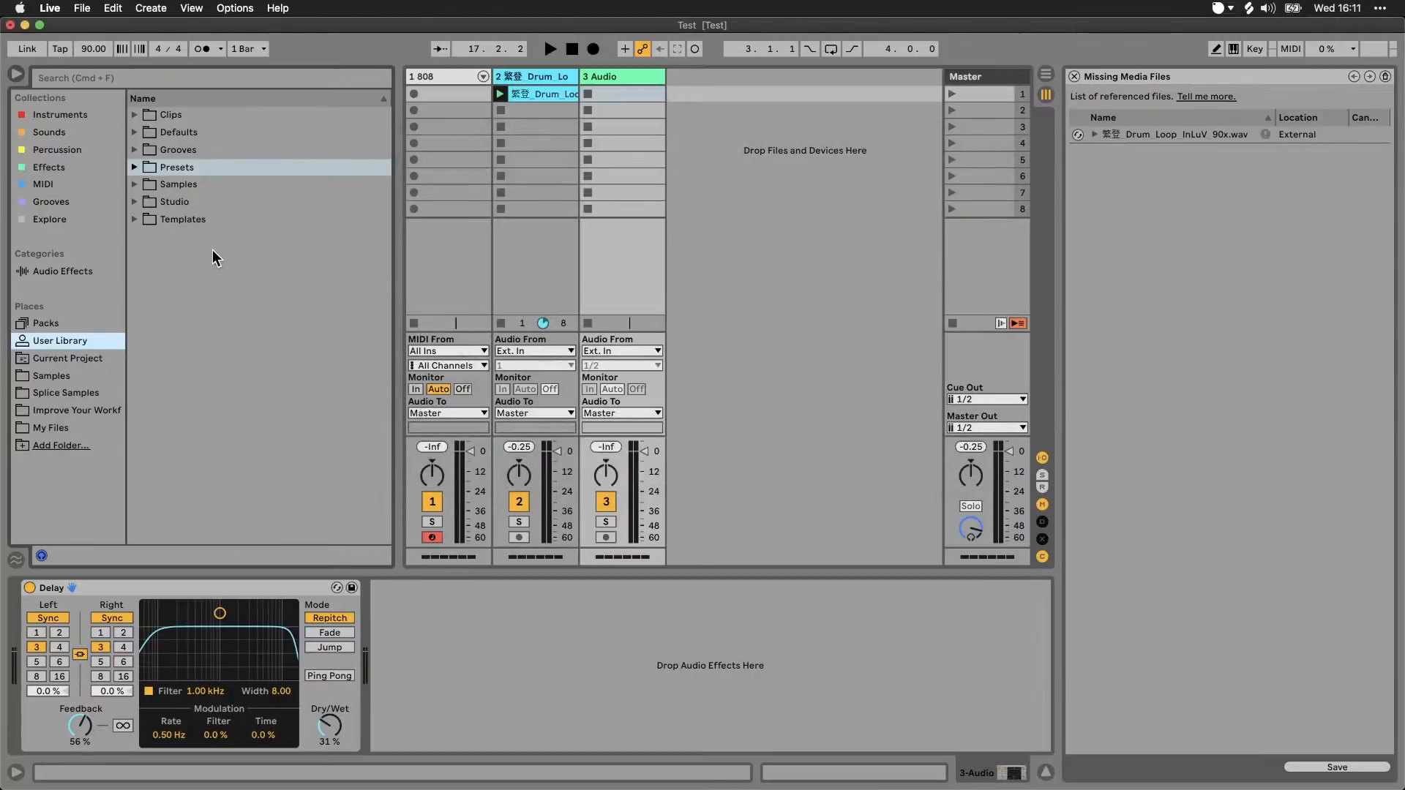
# Step: Create a folder named My Sounds in the User Library and hide Audio Effects from the browser's categories
pyautogui.rightClick(195, 255)
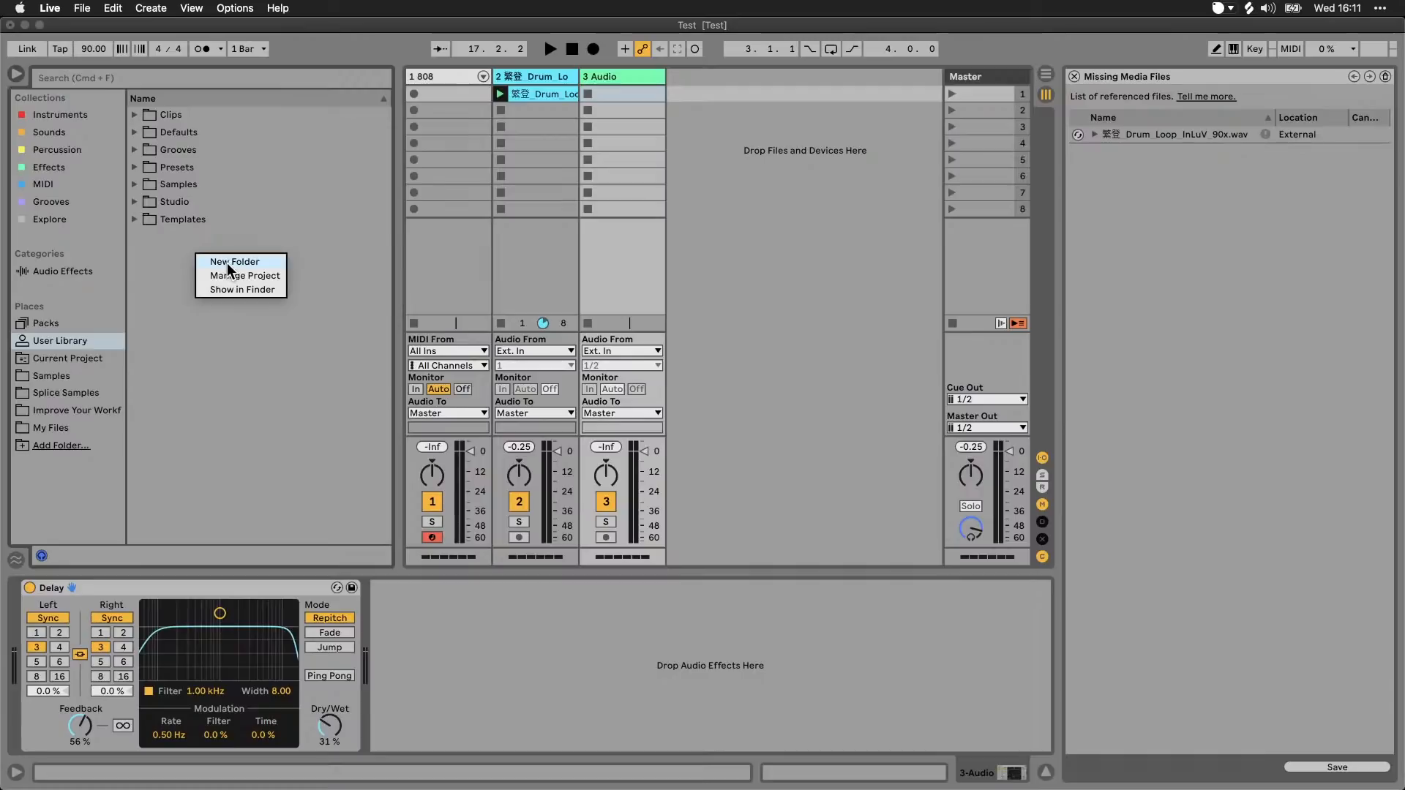
pyautogui.click(228, 267)
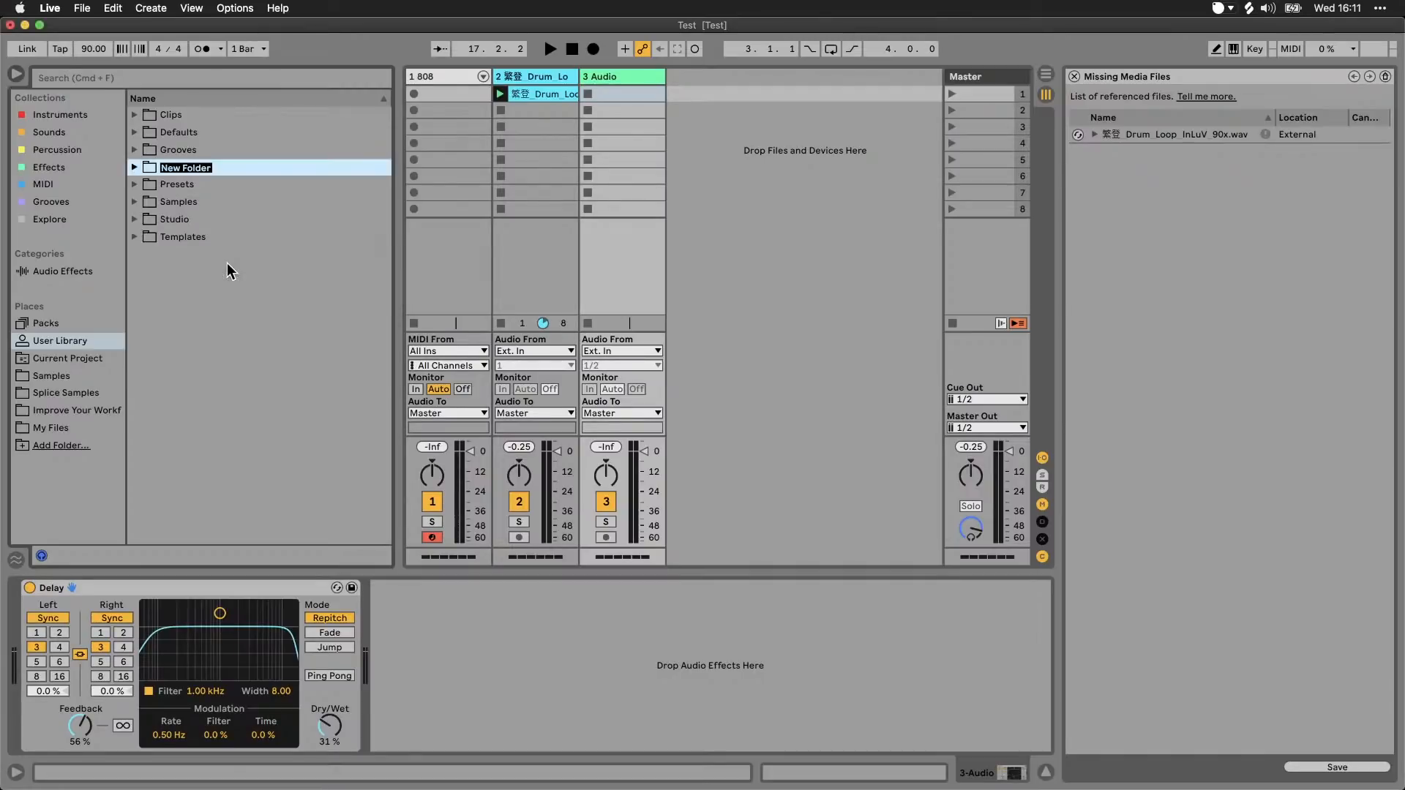
pyautogui.write('My Sounds')
pyautogui.press('Return')
pyautogui.click(110, 253)
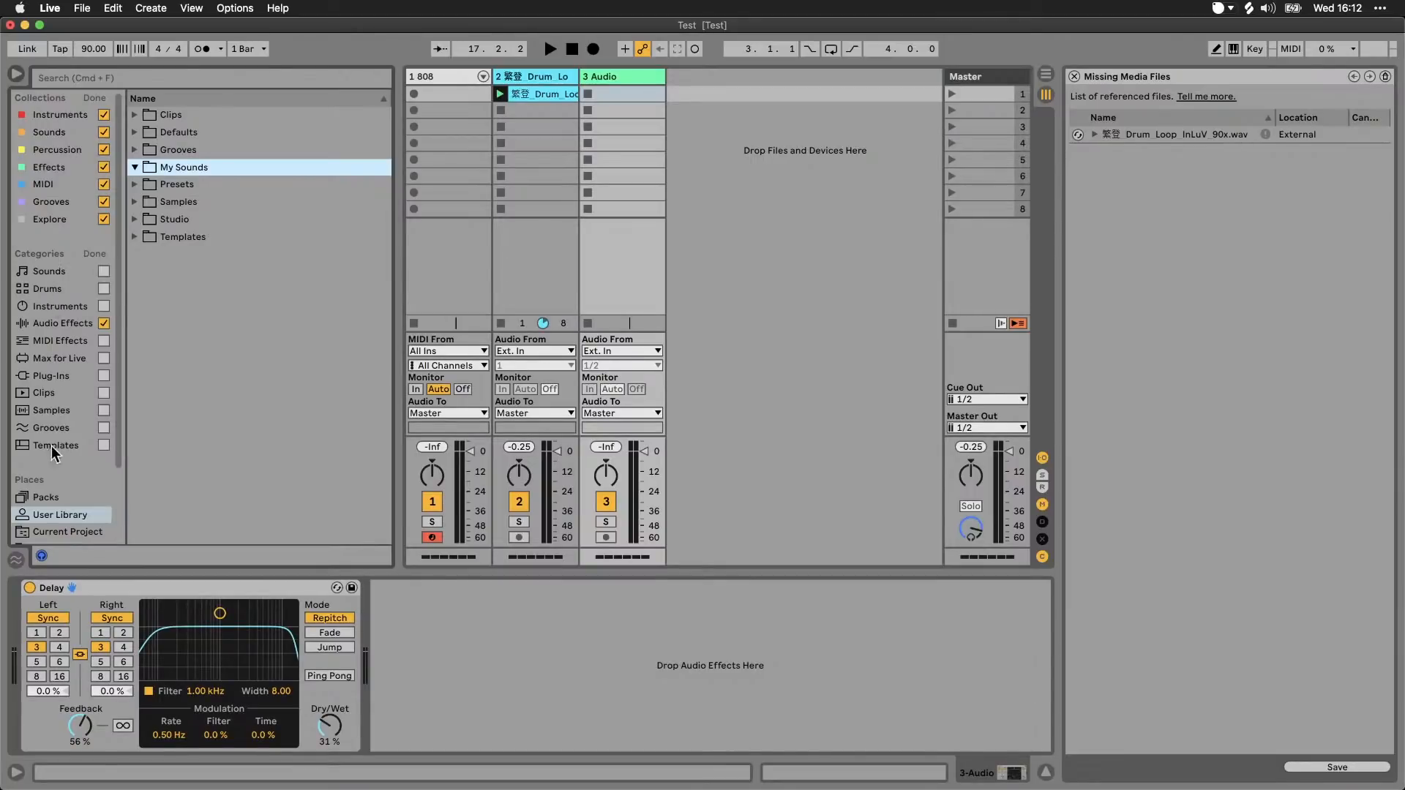
pyautogui.click(94, 253)
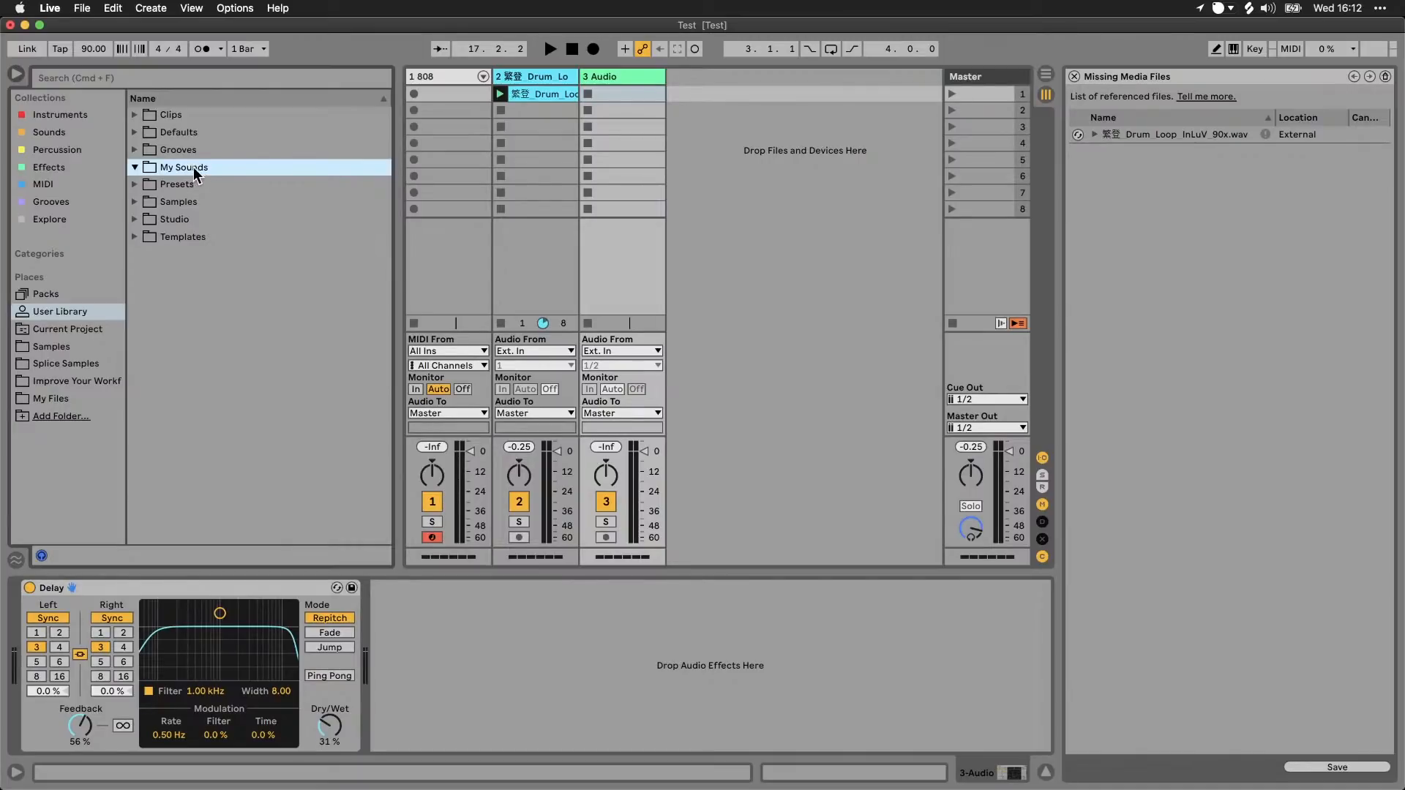
# Step: Save the Delay device from audio track 3 into the My Sounds folder under the name My Delay
pyautogui.click(198, 586)
pyautogui.moveTo(180, 585); pyautogui.dragTo(201, 175)
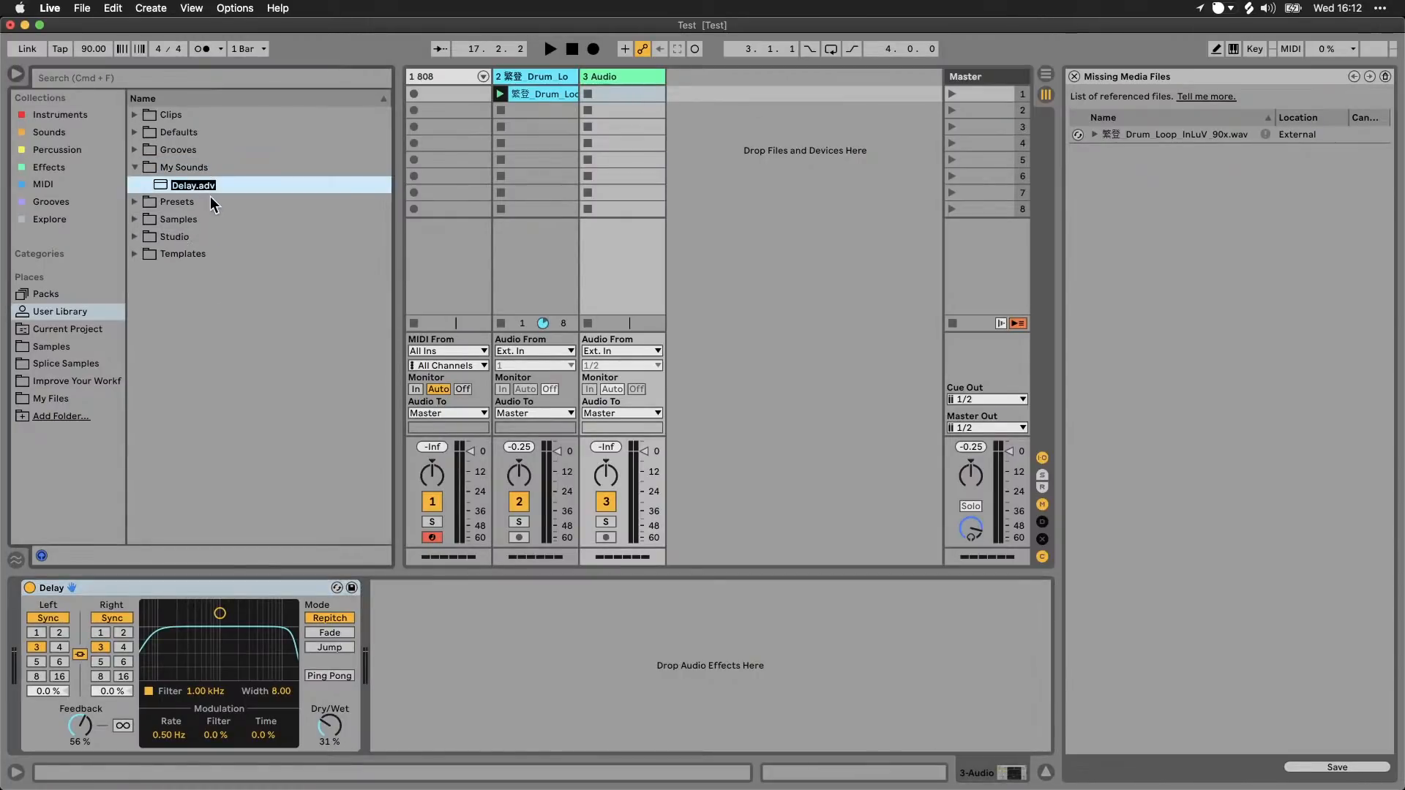
pyautogui.write('My')
pyautogui.press('Return')
# Step: Save track 1's 808 drum rack into the My Sounds folder, keeping the name 808
pyautogui.click(445, 76)
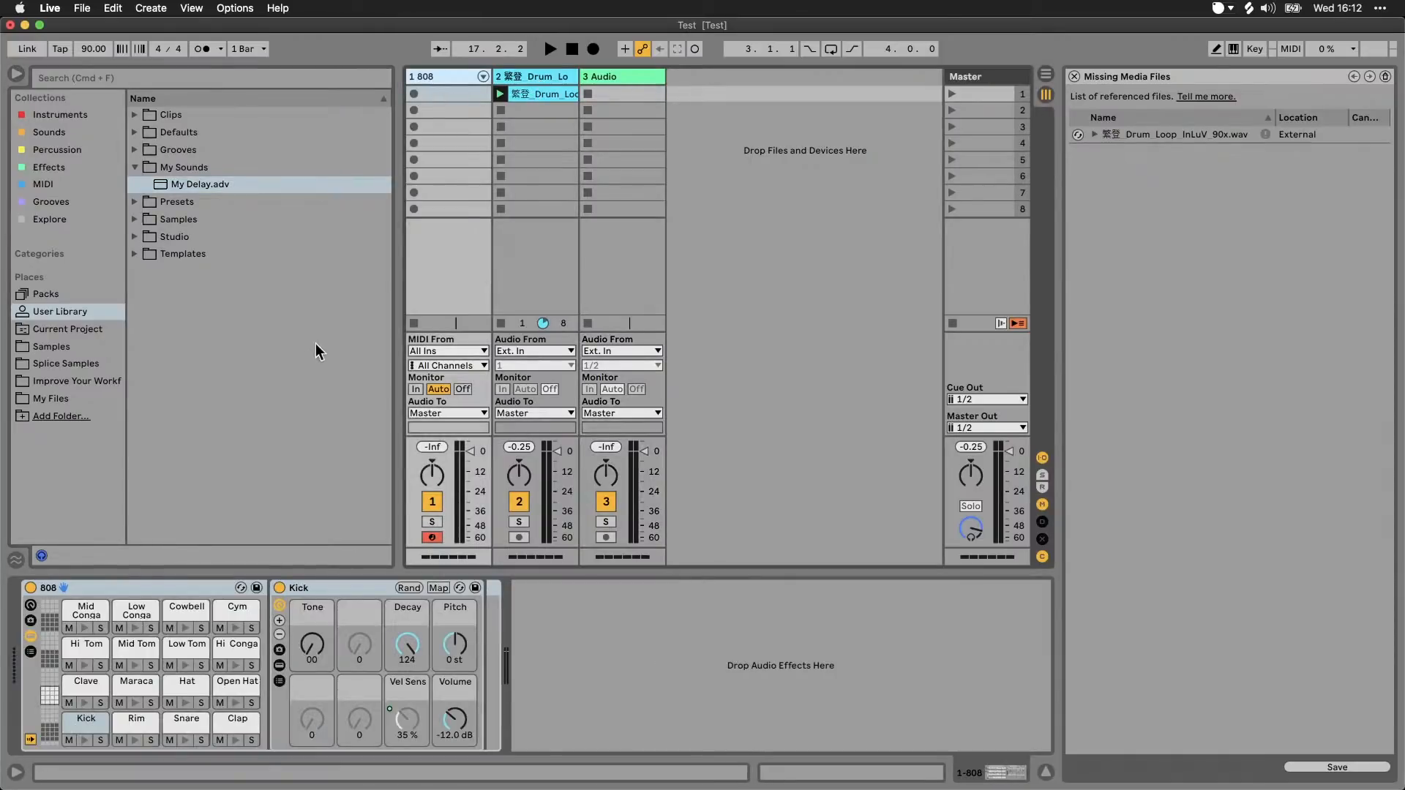
pyautogui.click(136, 588)
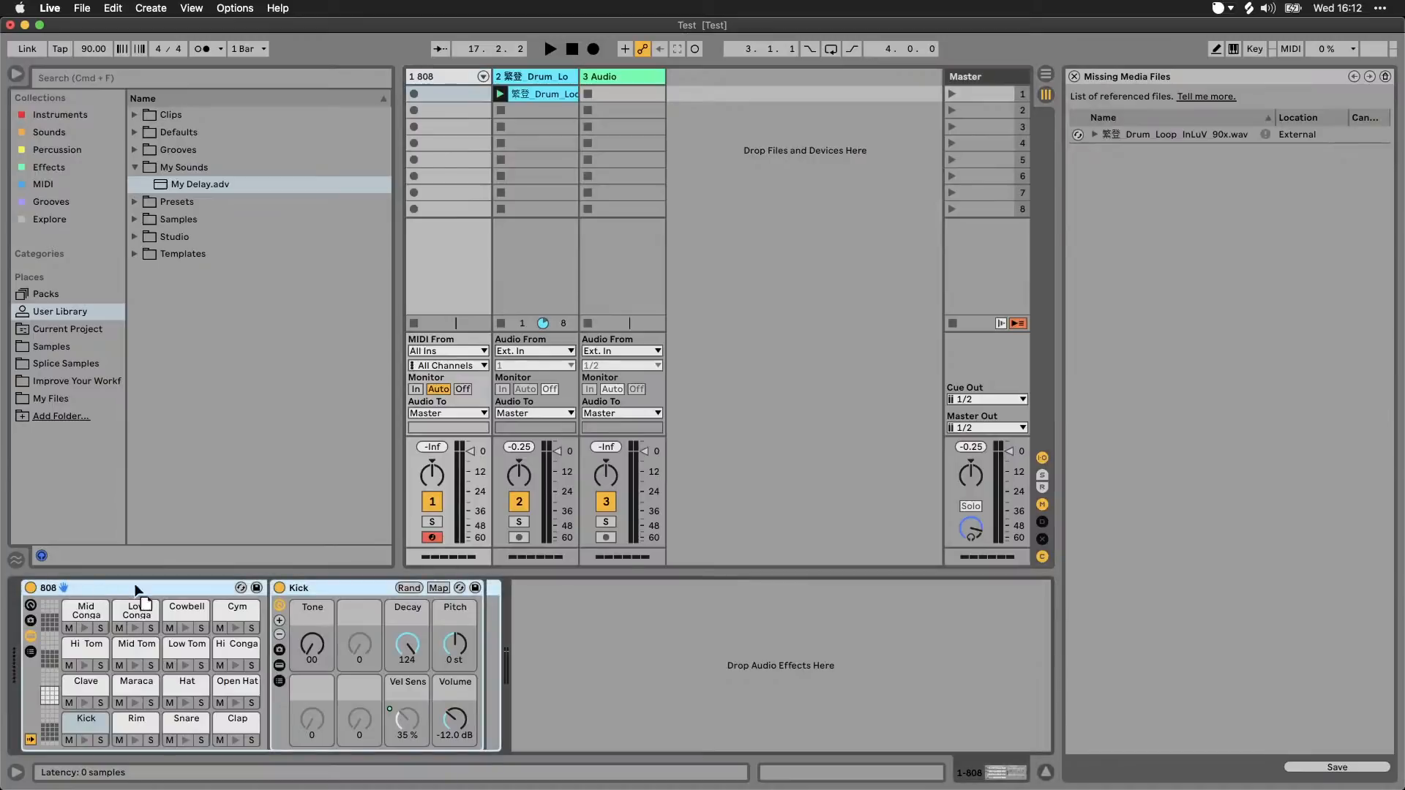
pyautogui.moveTo(135, 588); pyautogui.dragTo(236, 185)
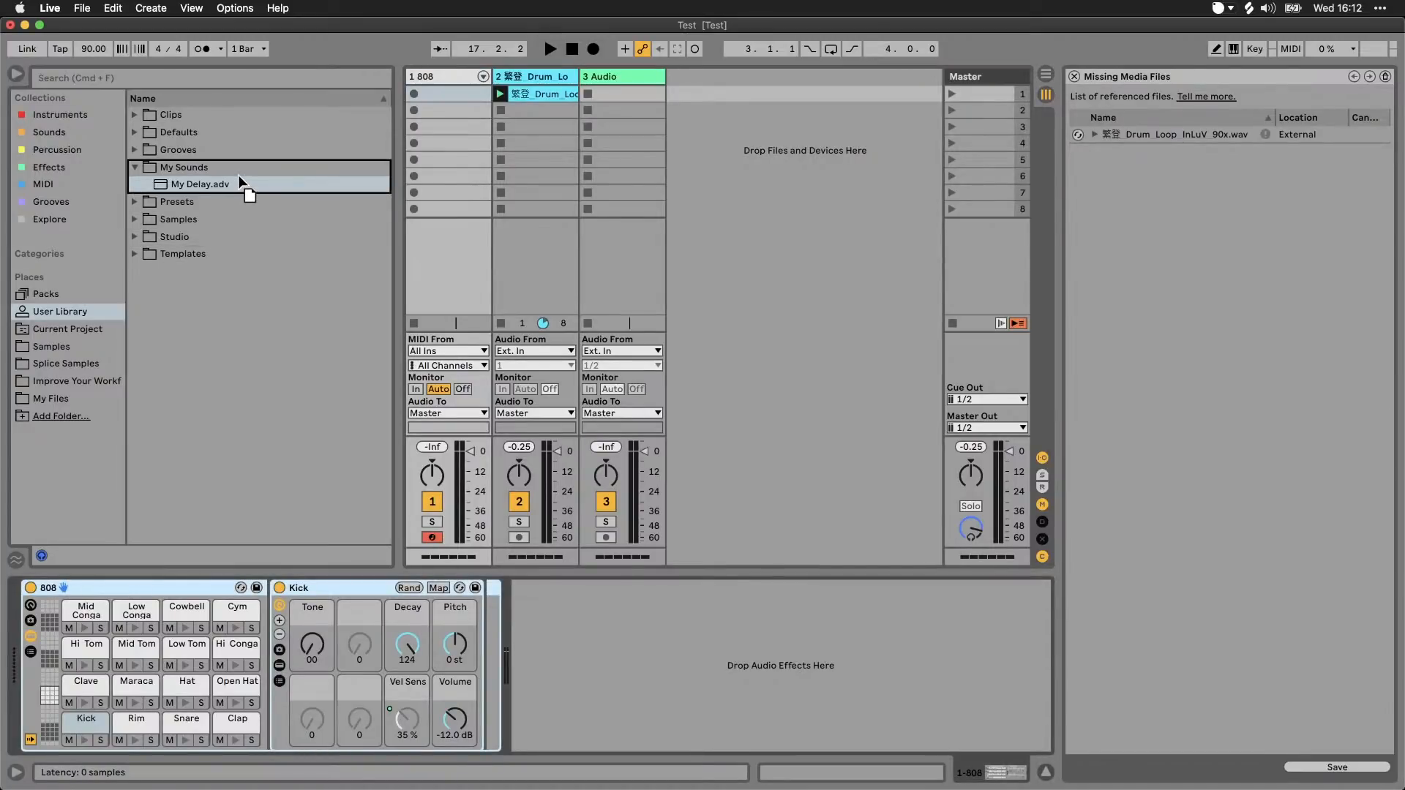
pyautogui.moveTo(247, 169); pyautogui.dragTo(247, 169)
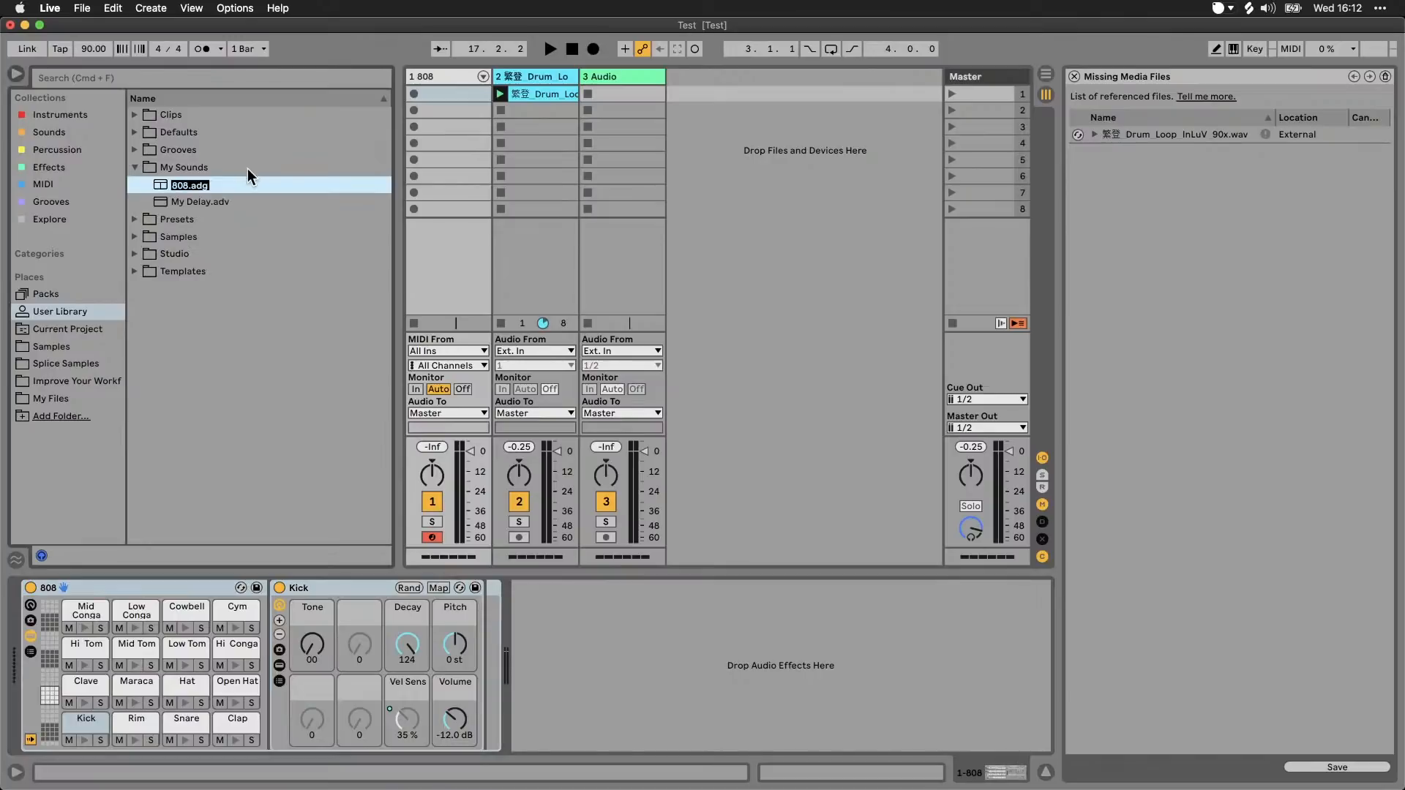
pyautogui.press('Return')
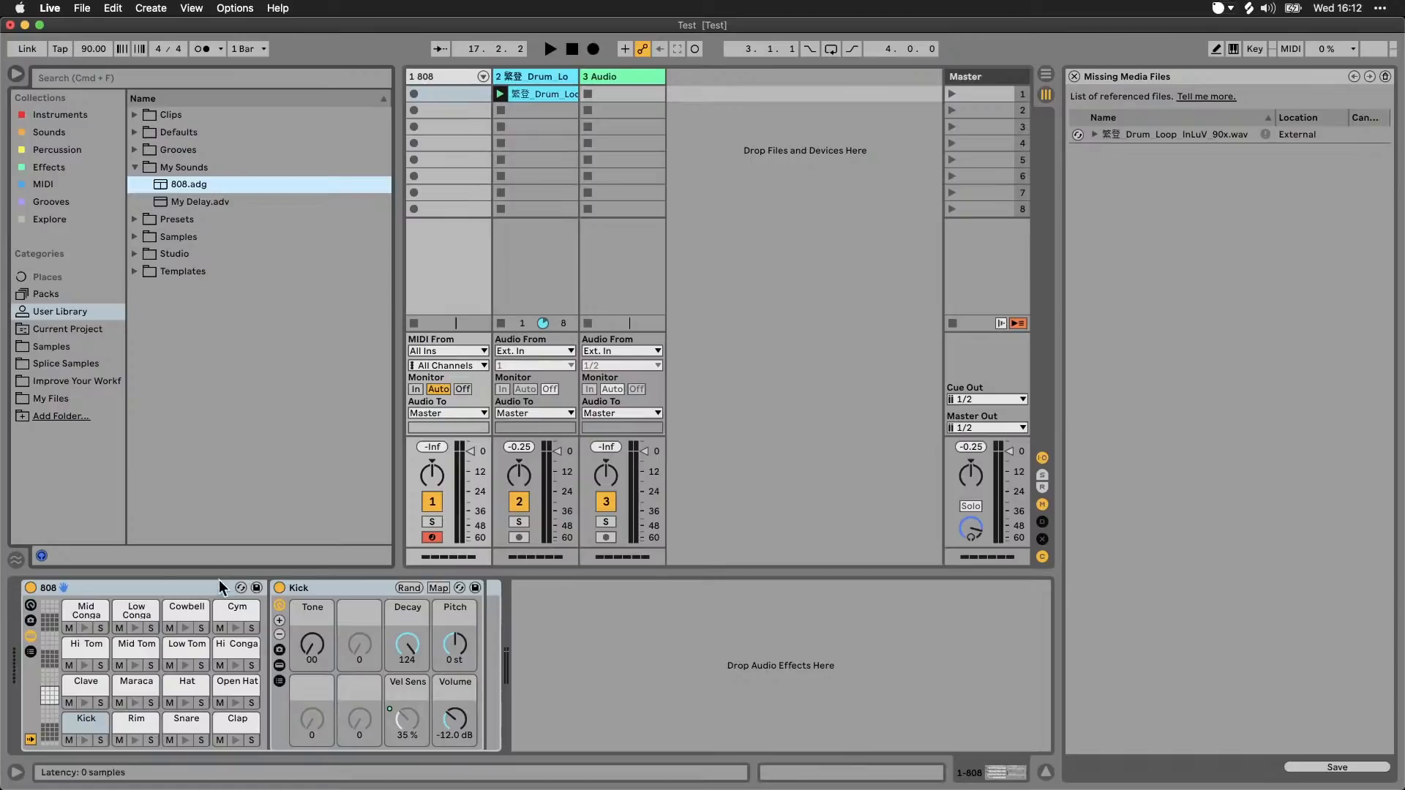
# Step: Look through the Imported folder inside the User Library's Samples folder, collapsing both folders when done
pyautogui.click(133, 237)
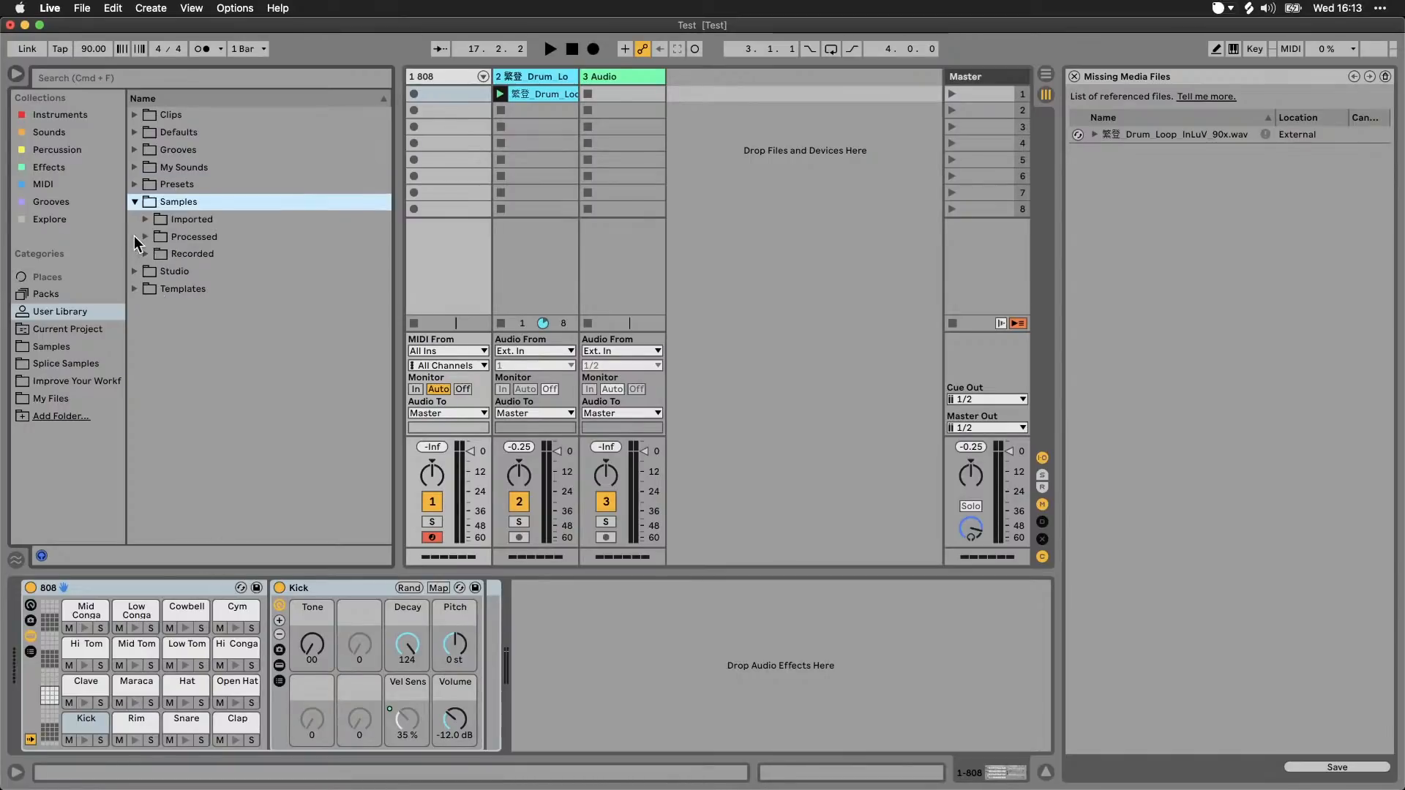
pyautogui.click(145, 219)
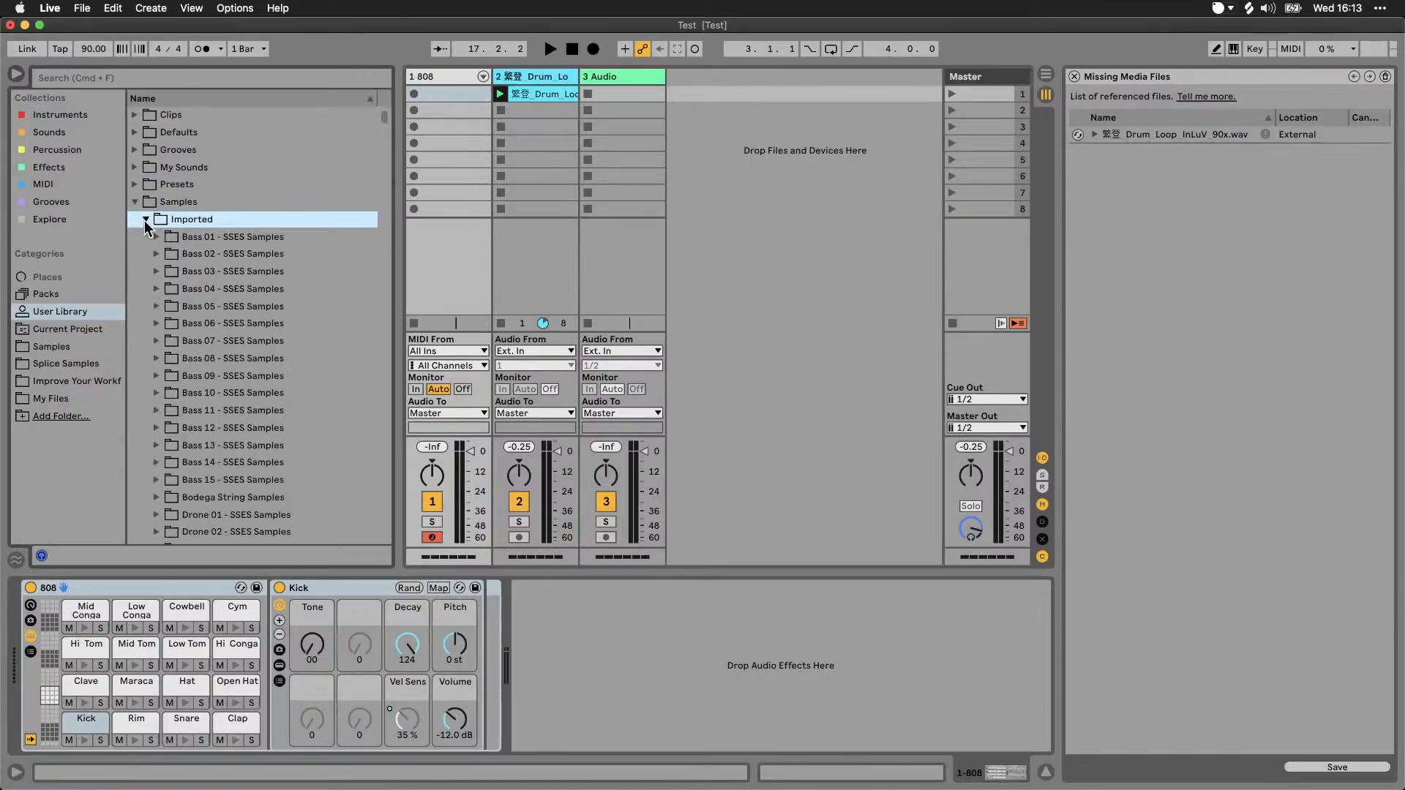
pyautogui.scroll(-10, 185, 285)
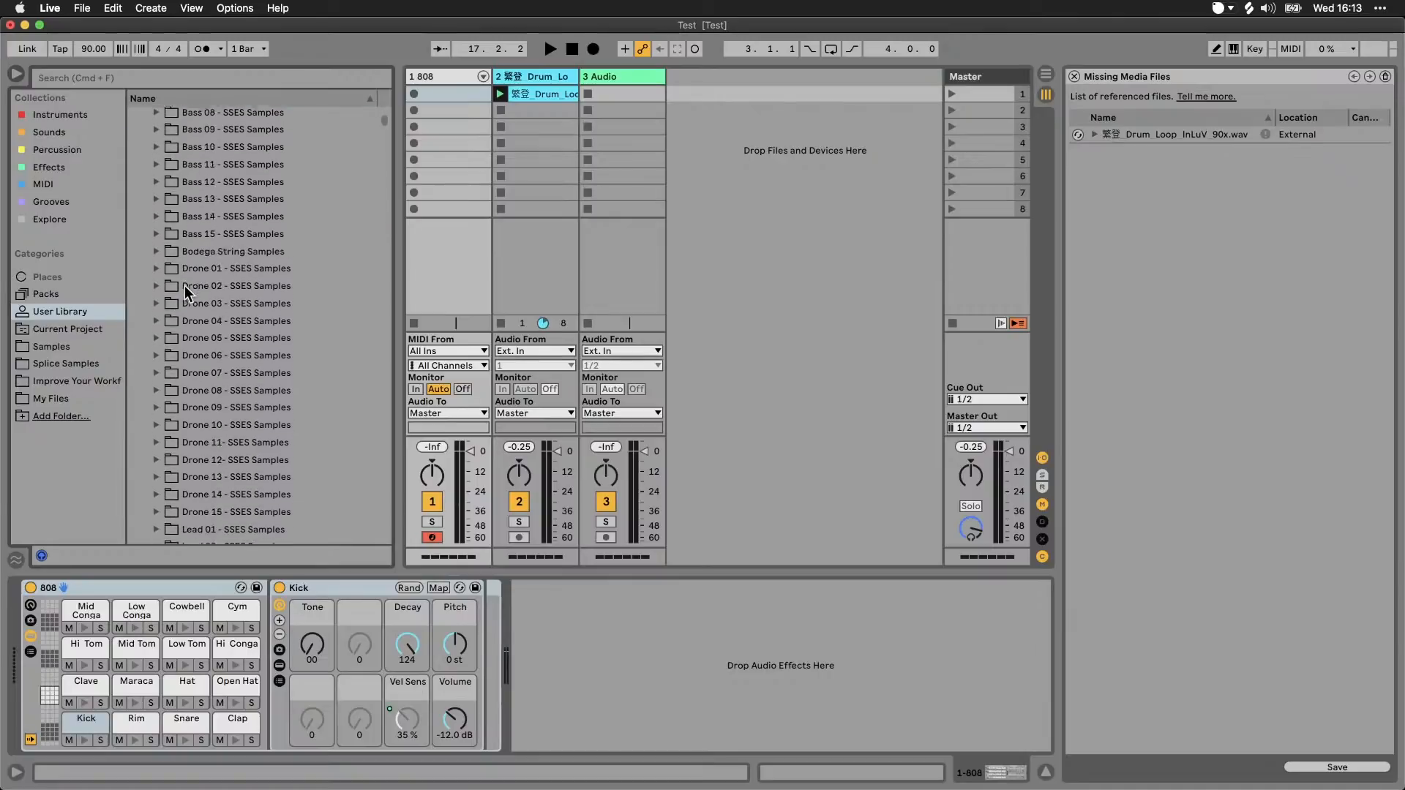
pyautogui.scroll(10, 184, 286)
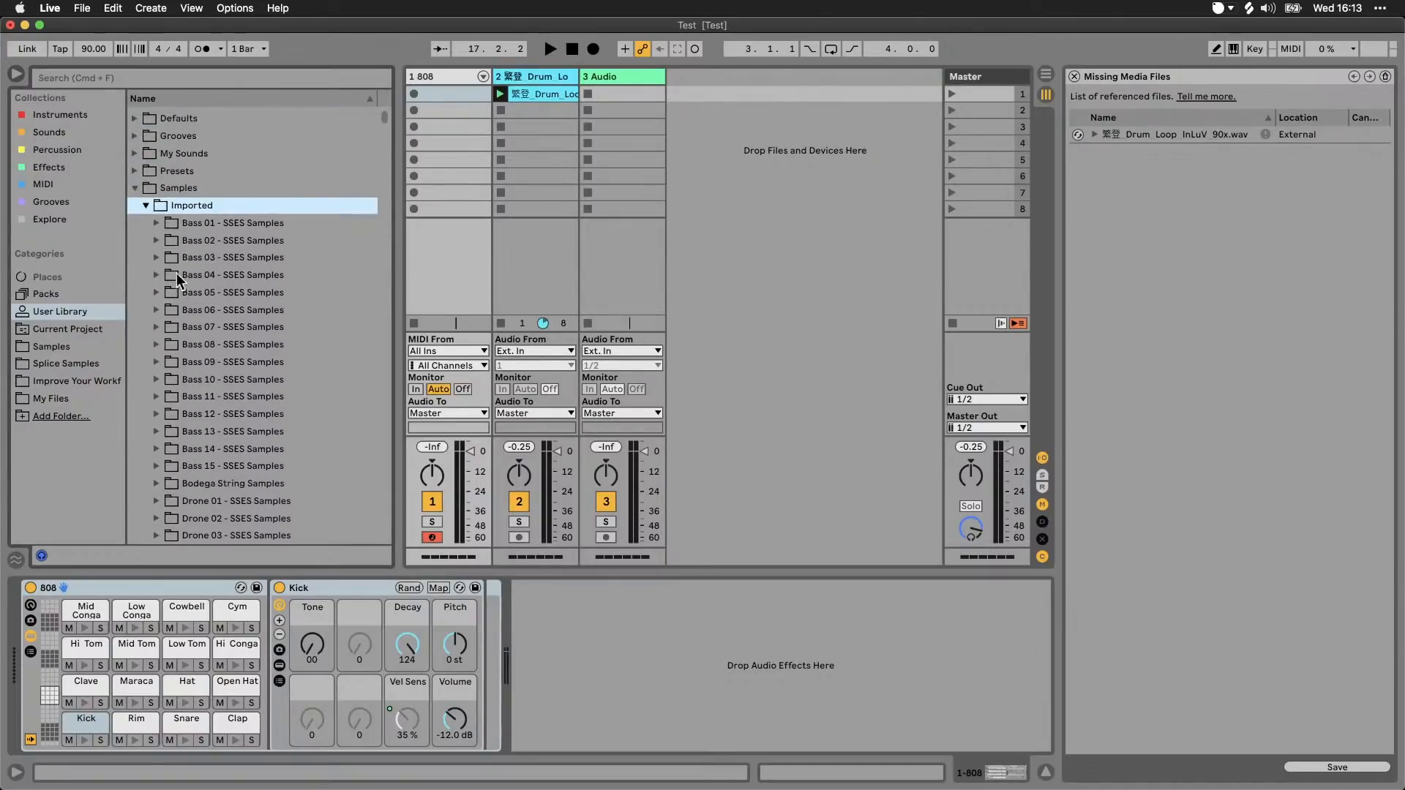
pyautogui.click(142, 219)
pyautogui.click(135, 202)
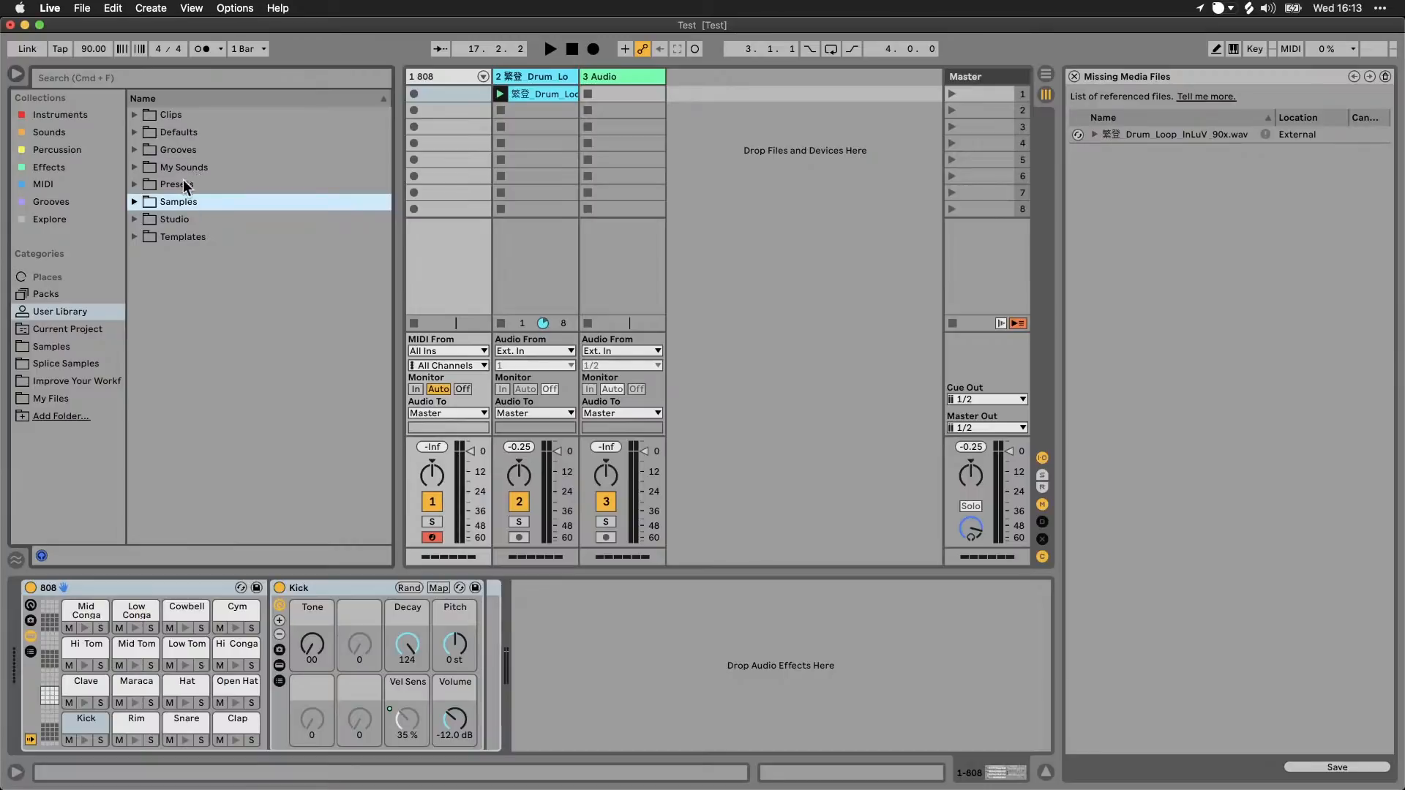
# Step: Expand the My Sounds folder and create a subfolder named Sounds inside it
pyautogui.click(191, 170)
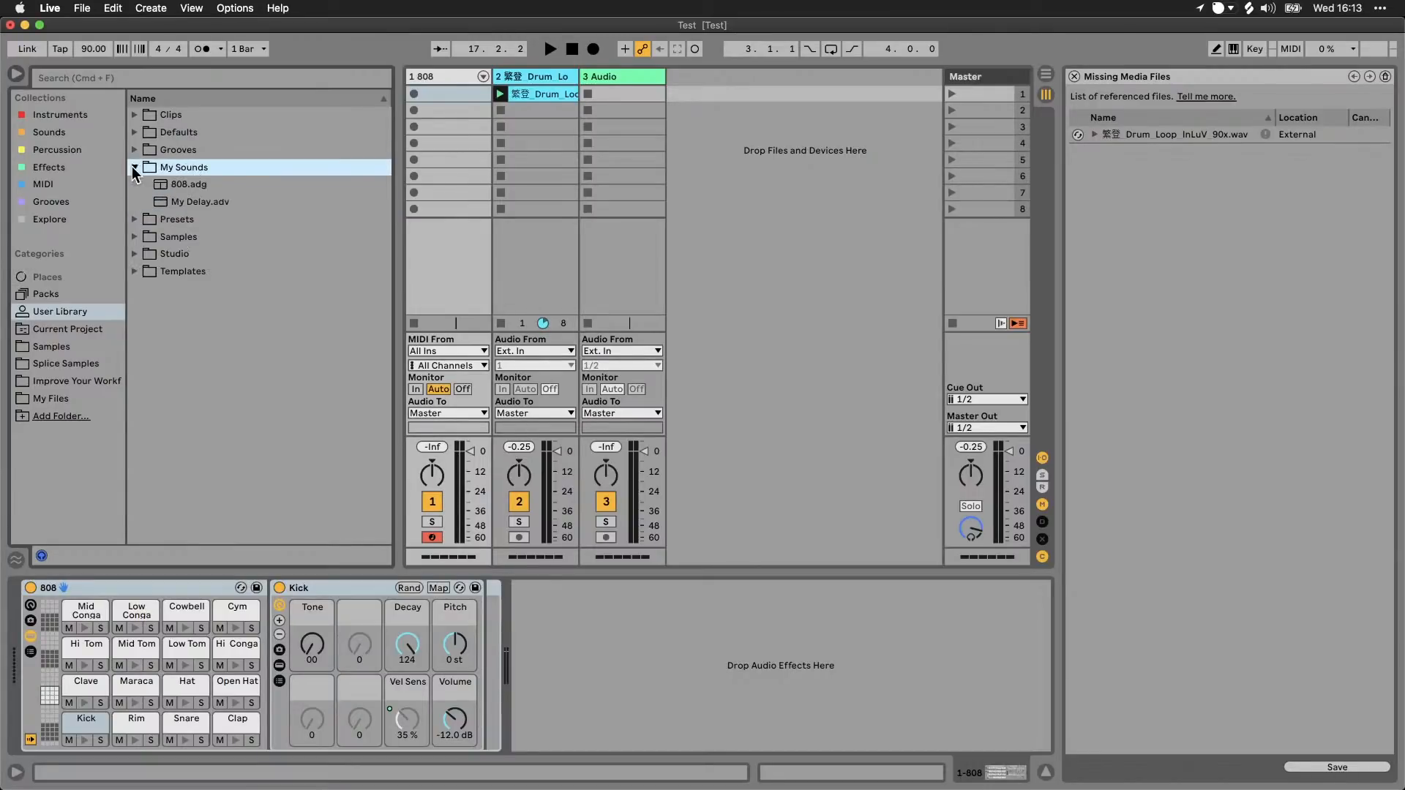
pyautogui.click(208, 189)
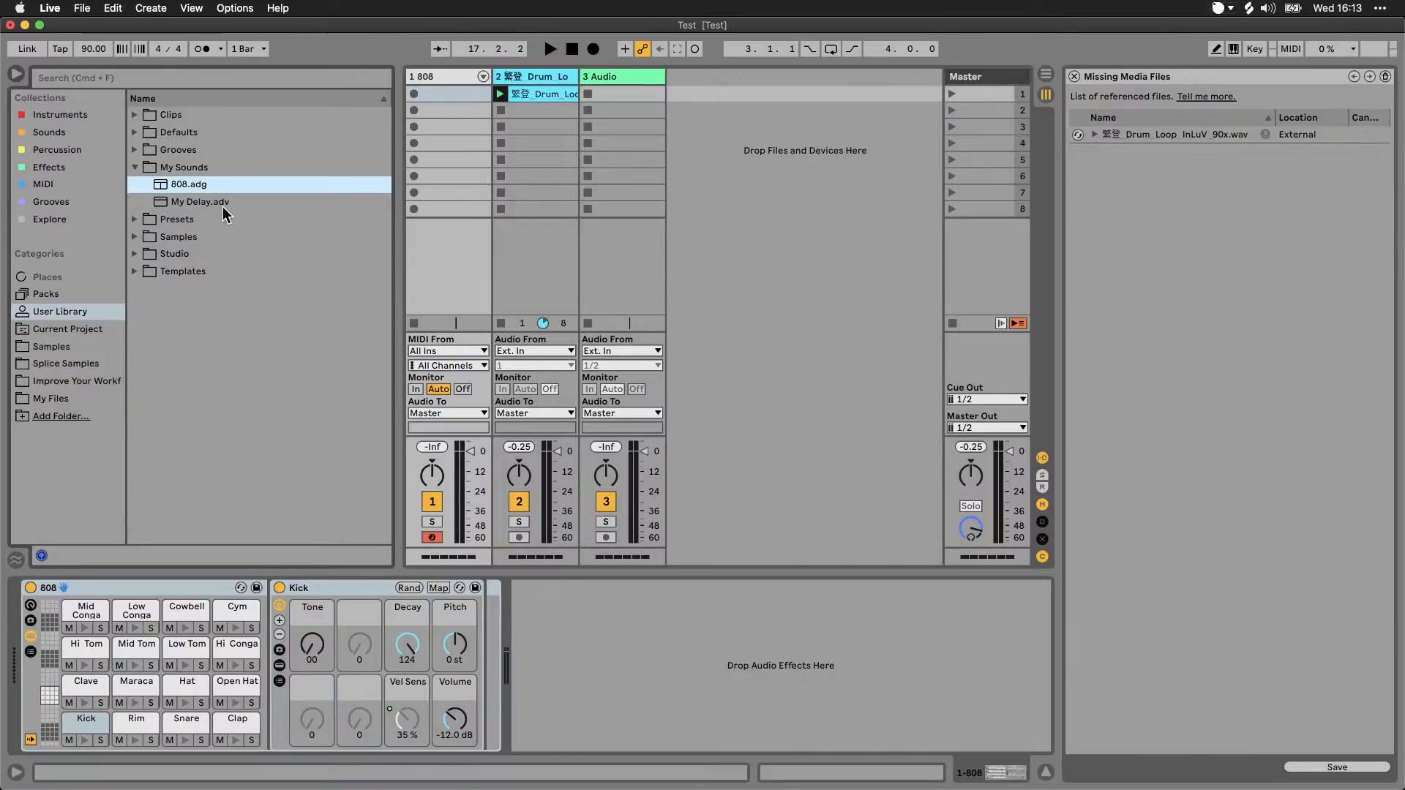
pyautogui.click(221, 168)
pyautogui.rightClick(219, 173)
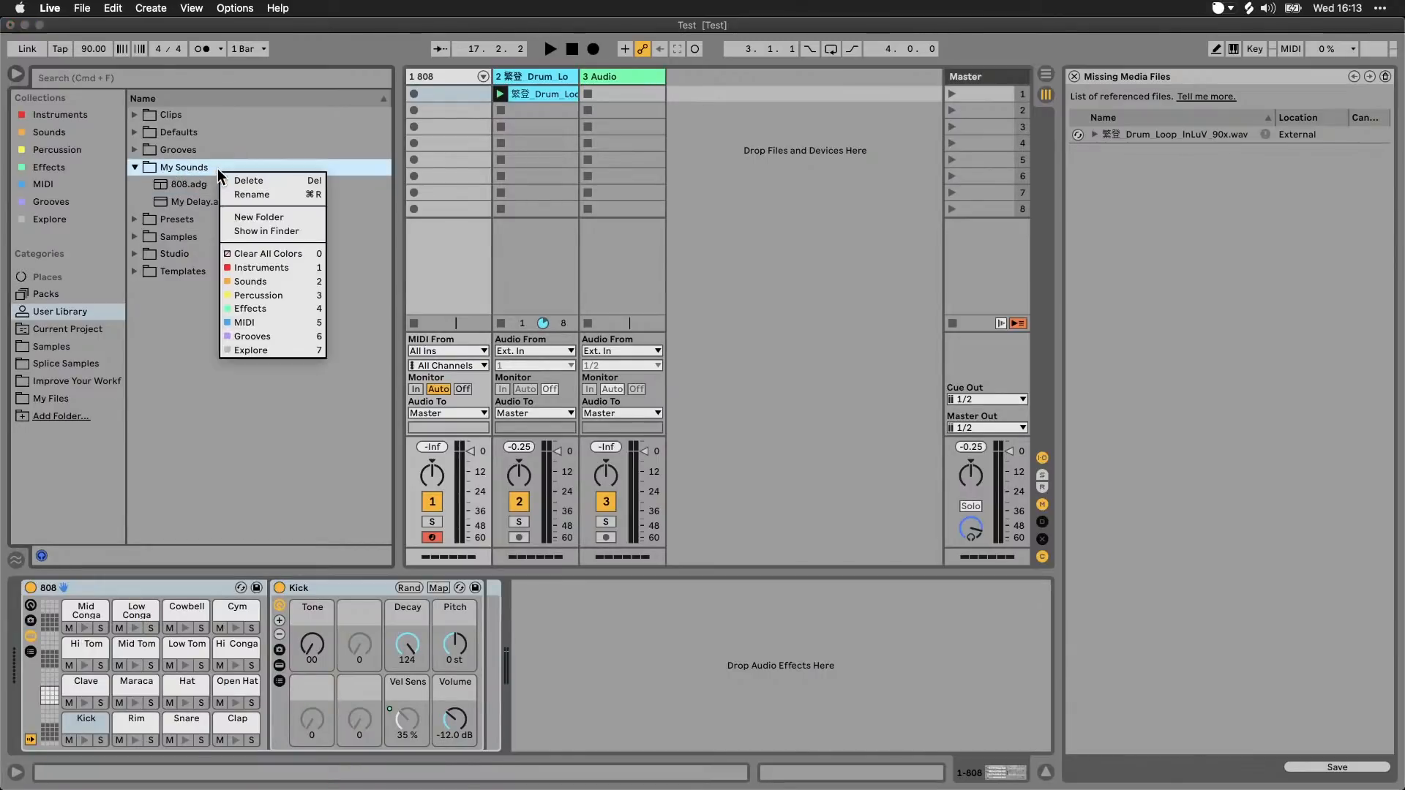
pyautogui.click(246, 217)
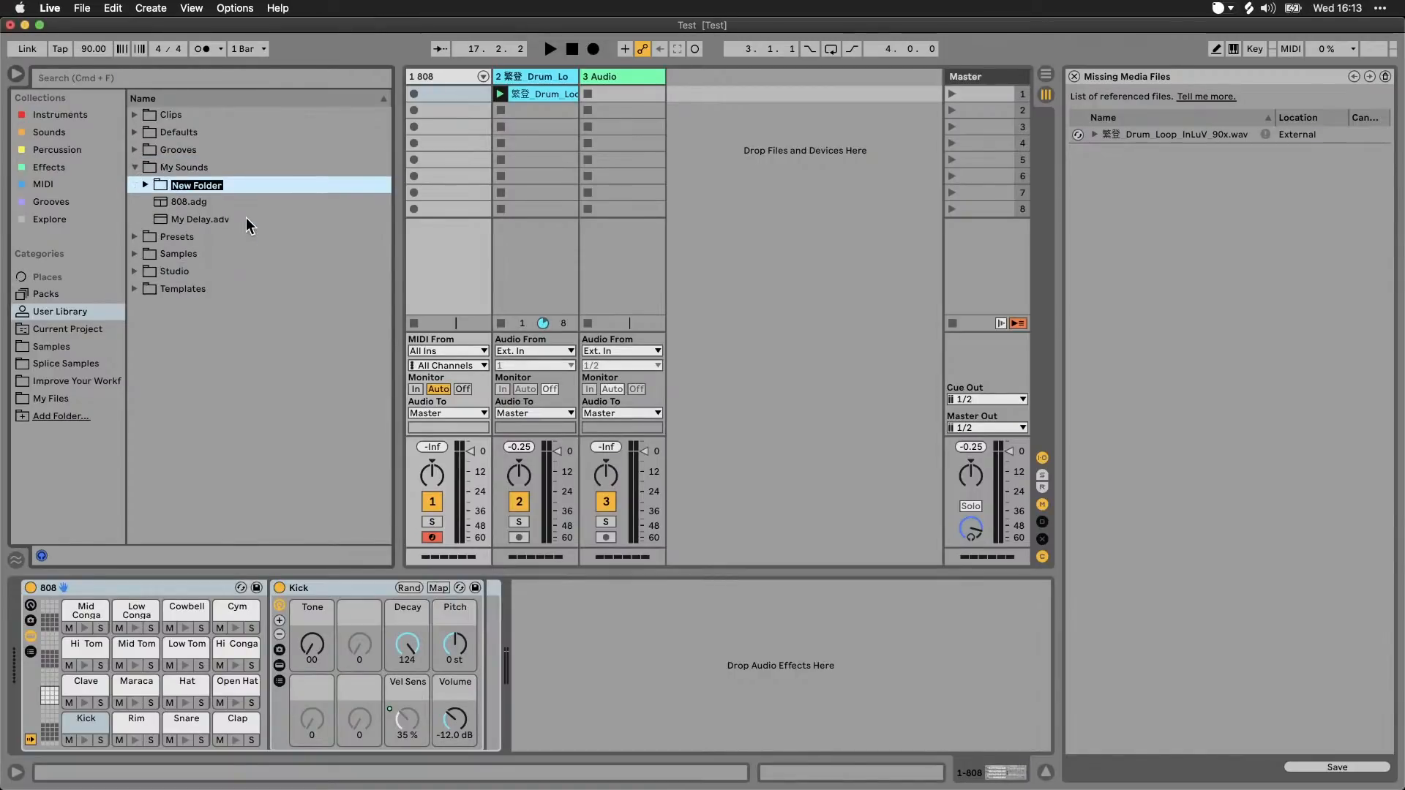
pyautogui.write('Sounds')
pyautogui.press('Return')
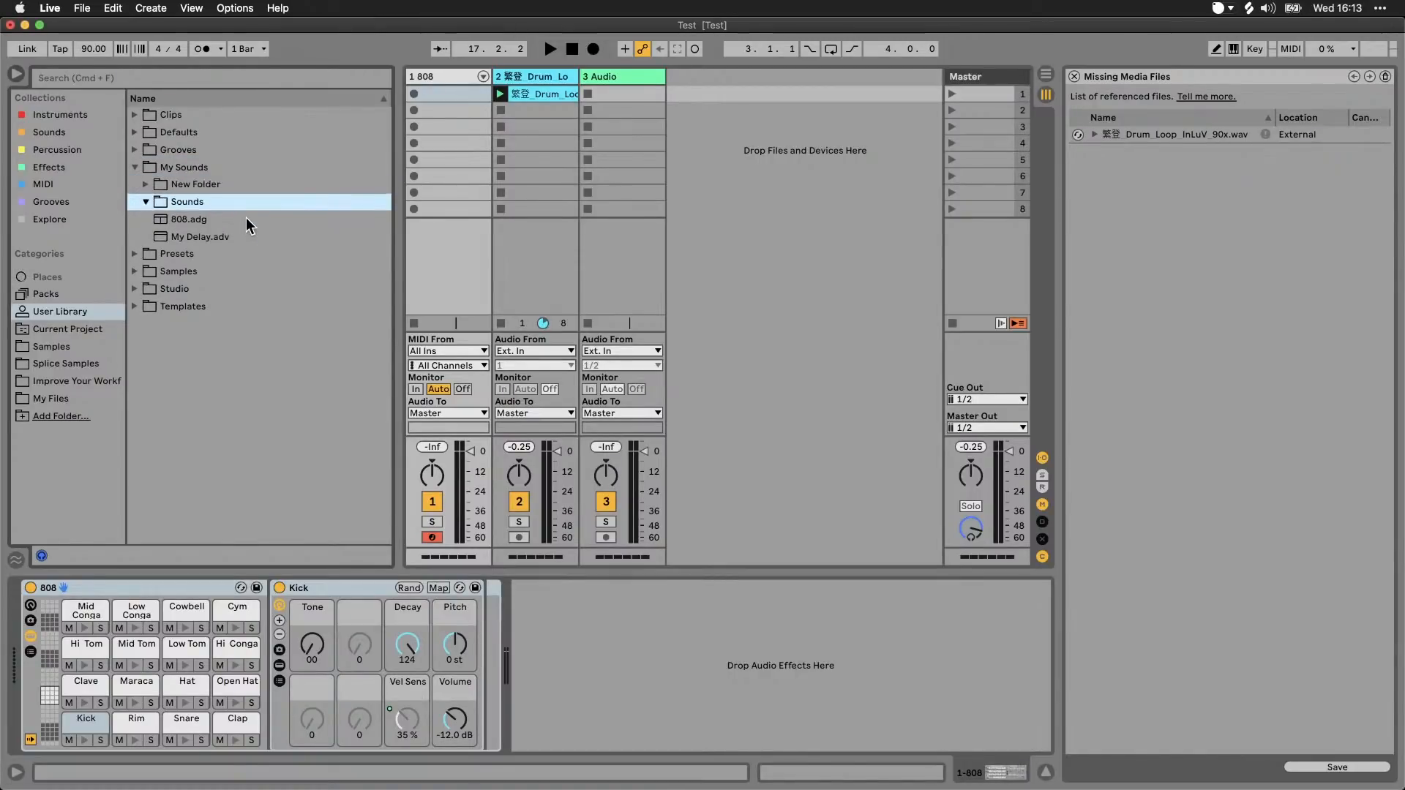
# Step: Delete the stray New Folder from the My Sounds folder
pyautogui.click(208, 185)
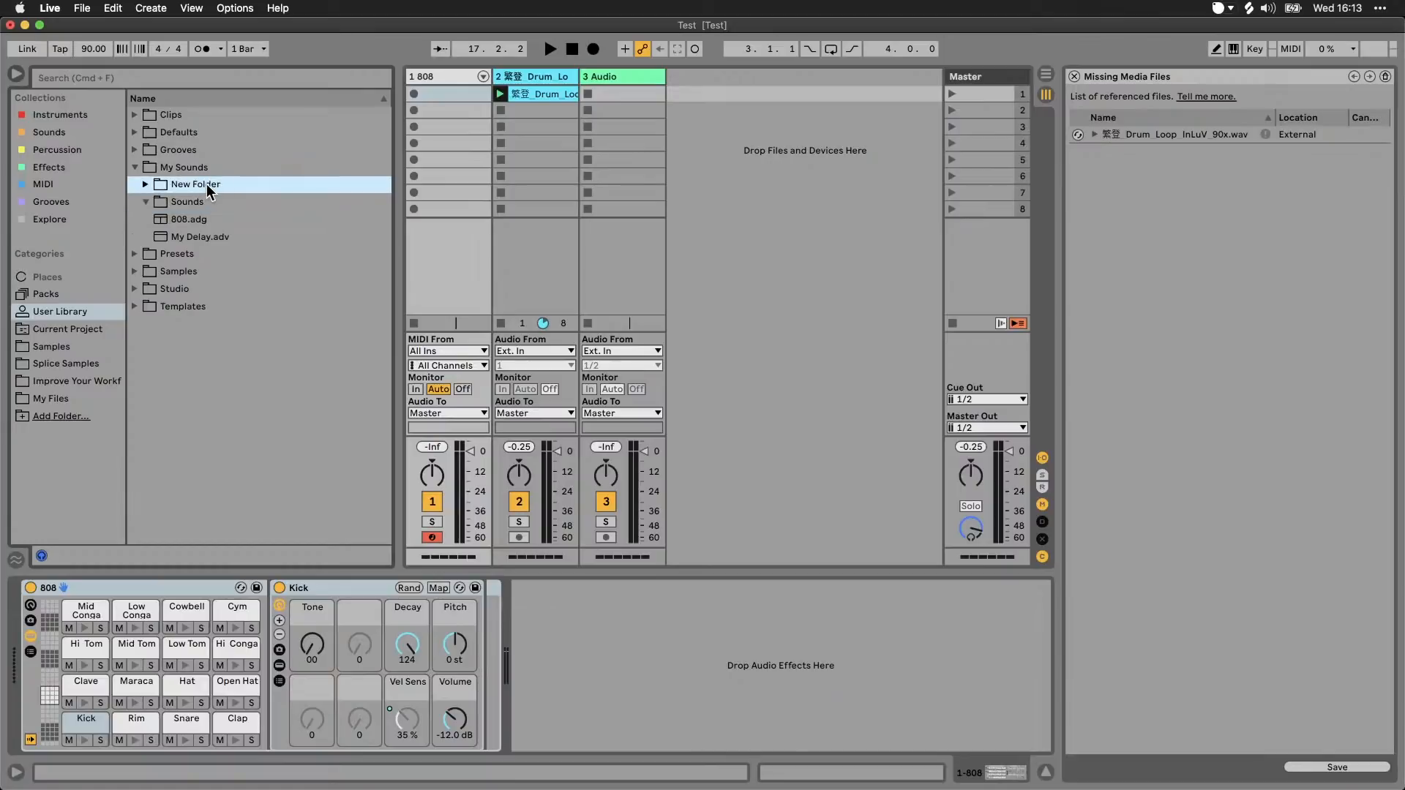
pyautogui.rightClick(208, 186)
pyautogui.click(182, 181)
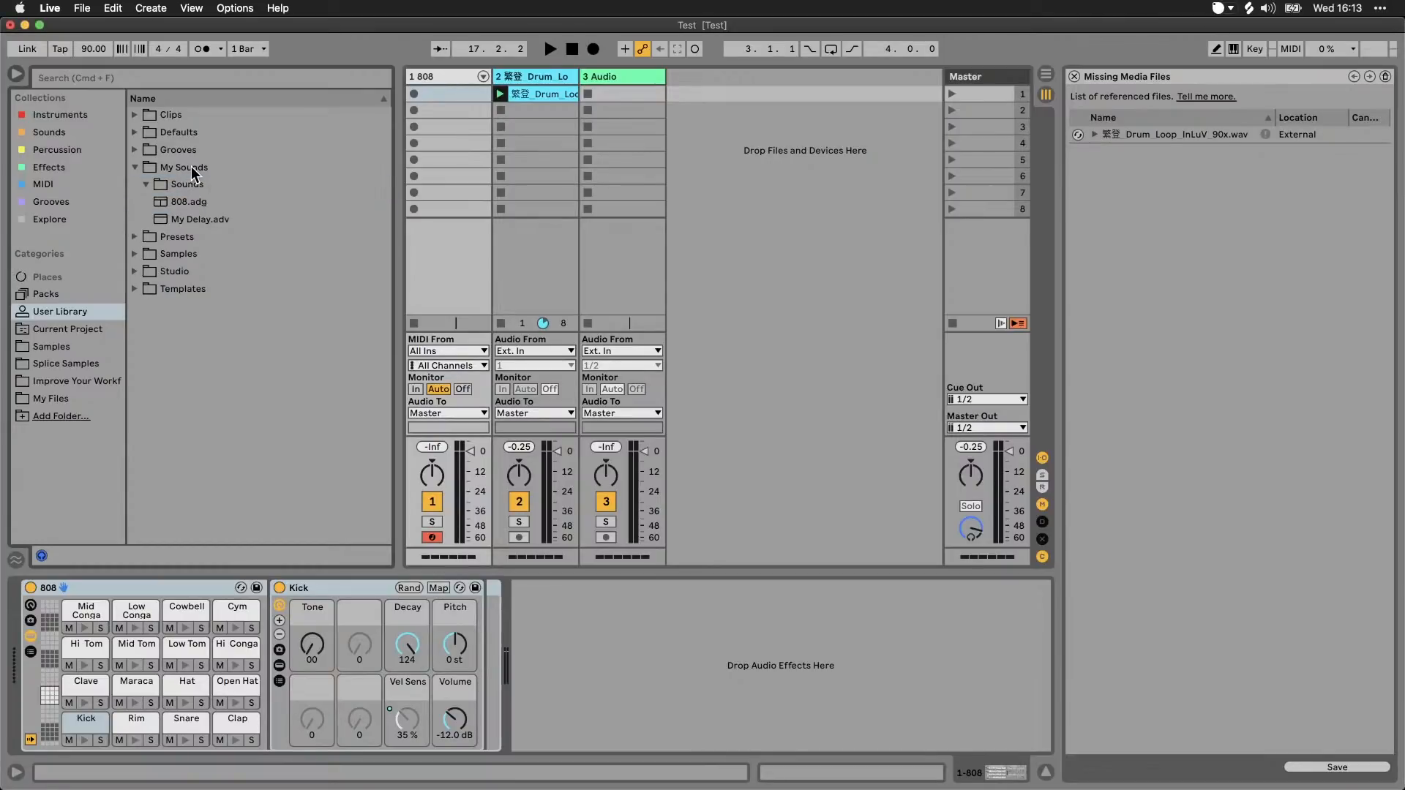
# Step: Create another subfolder in My Sounds and name it FX
pyautogui.rightClick(186, 170)
pyautogui.click(223, 215)
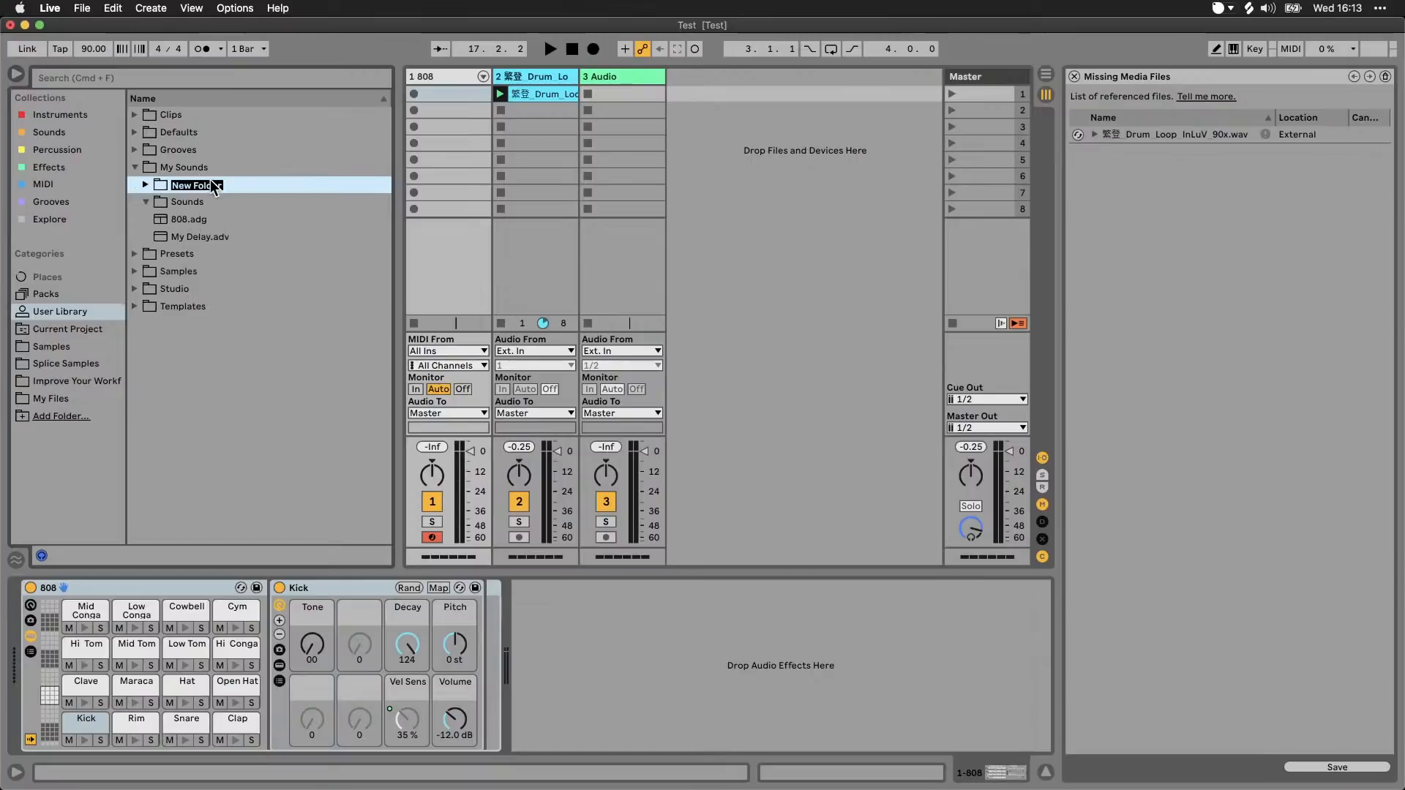
pyautogui.write('x')
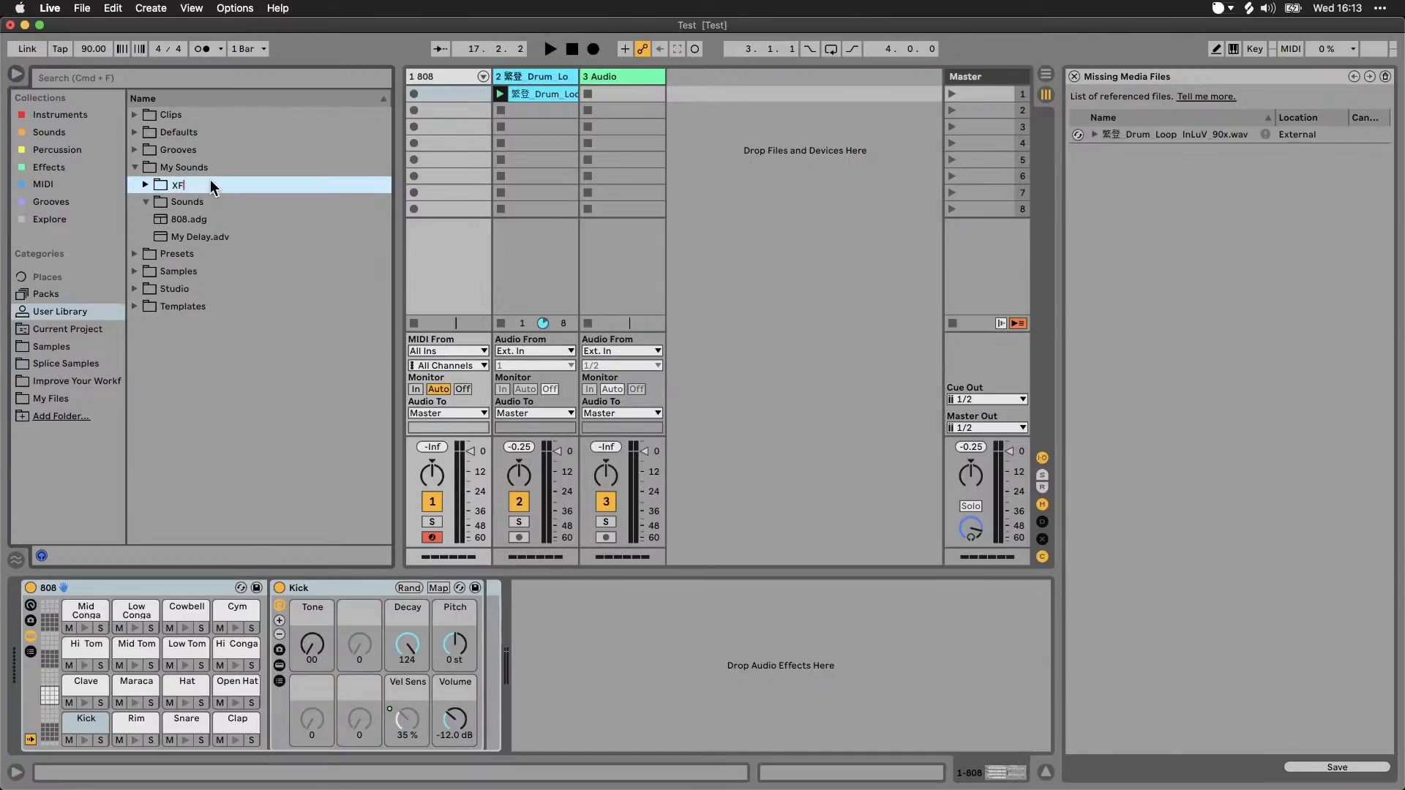
# Step: Move My Delay.adv into the FX subfolder and 808.adg into the Sounds subfolder
pyautogui.moveTo(196, 233); pyautogui.dragTo(209, 188)
pyautogui.click(204, 240)
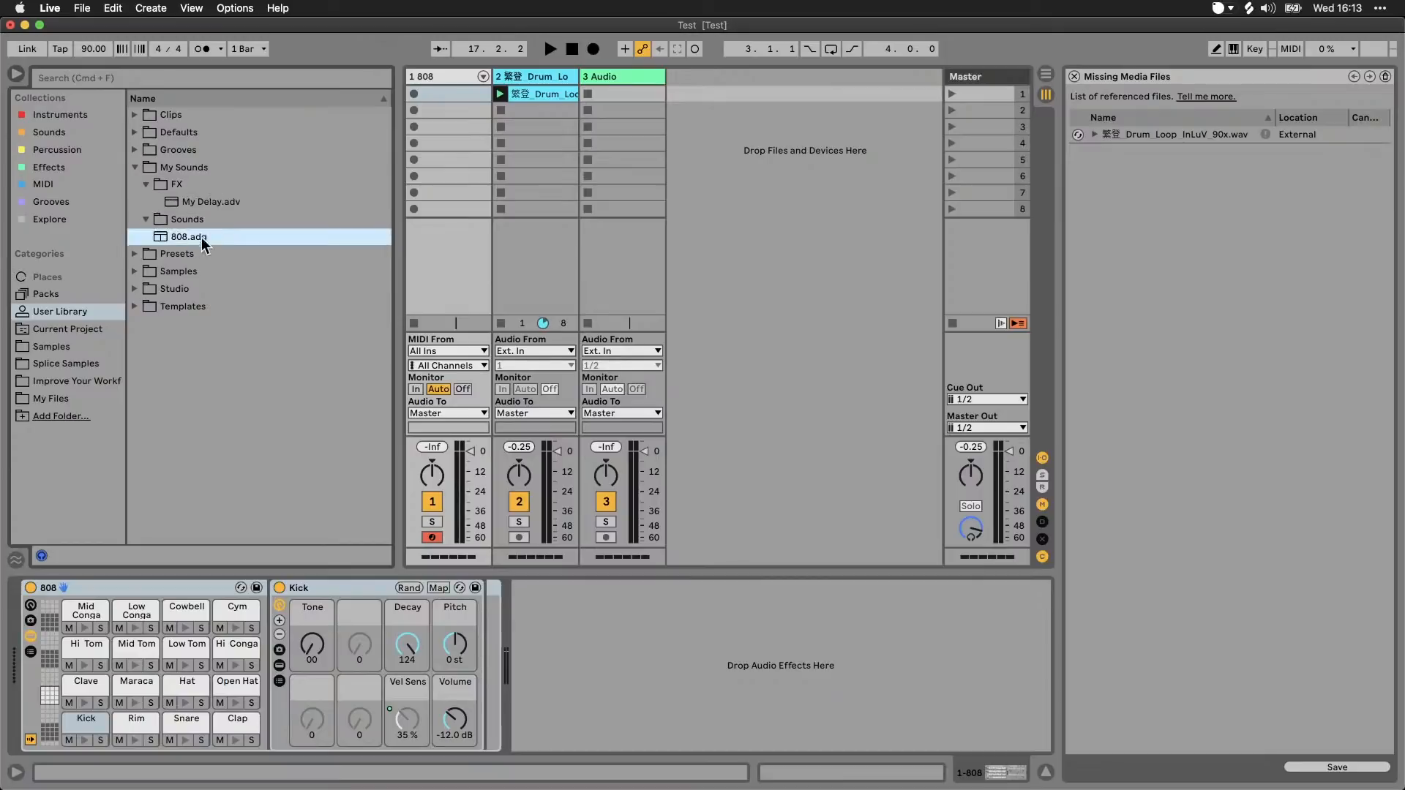
pyautogui.moveTo(204, 242); pyautogui.dragTo(227, 238)
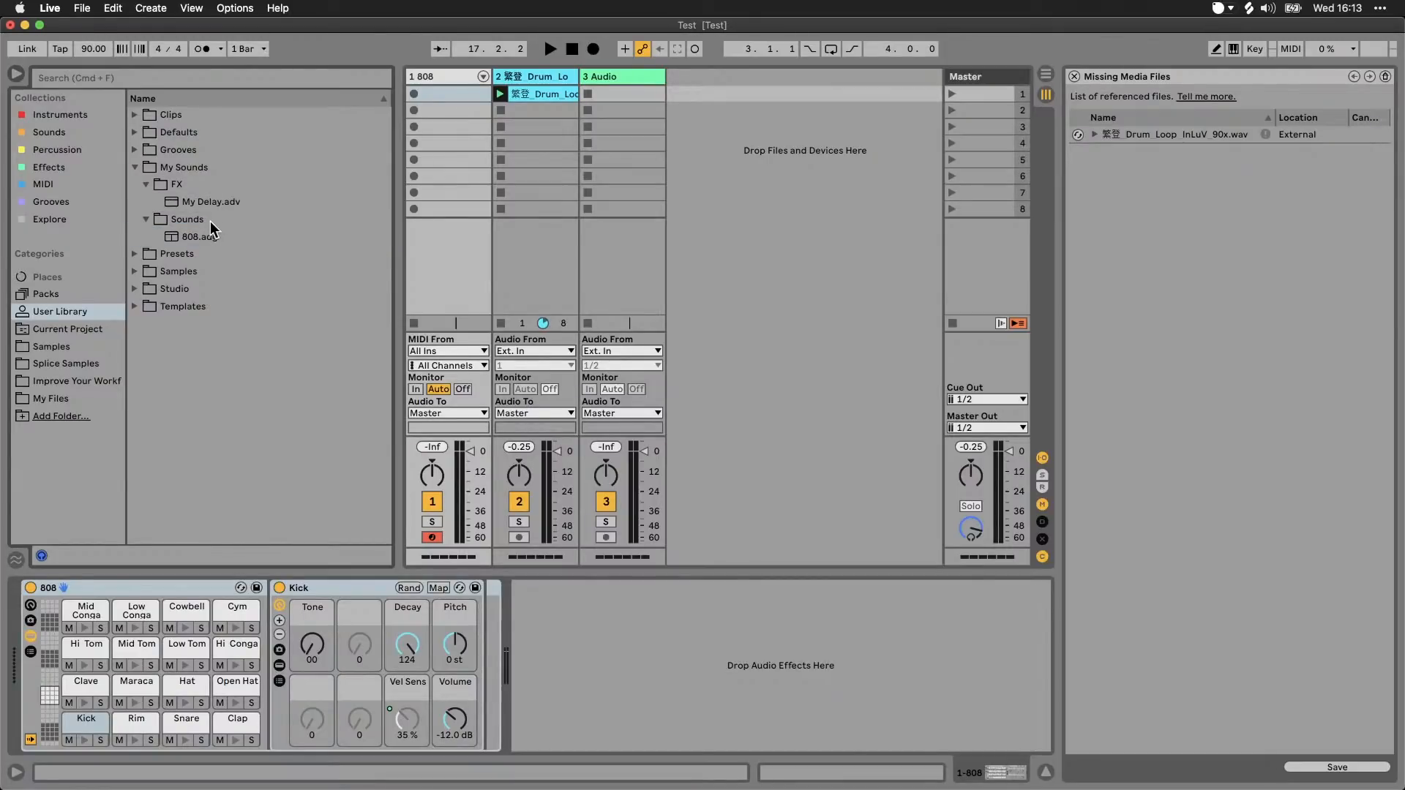
# Step: Save track 2's drum loop clip into the Sounds subfolder, keeping its name 繁登_Drum_Loop_InLuV_90
pyautogui.click(524, 97)
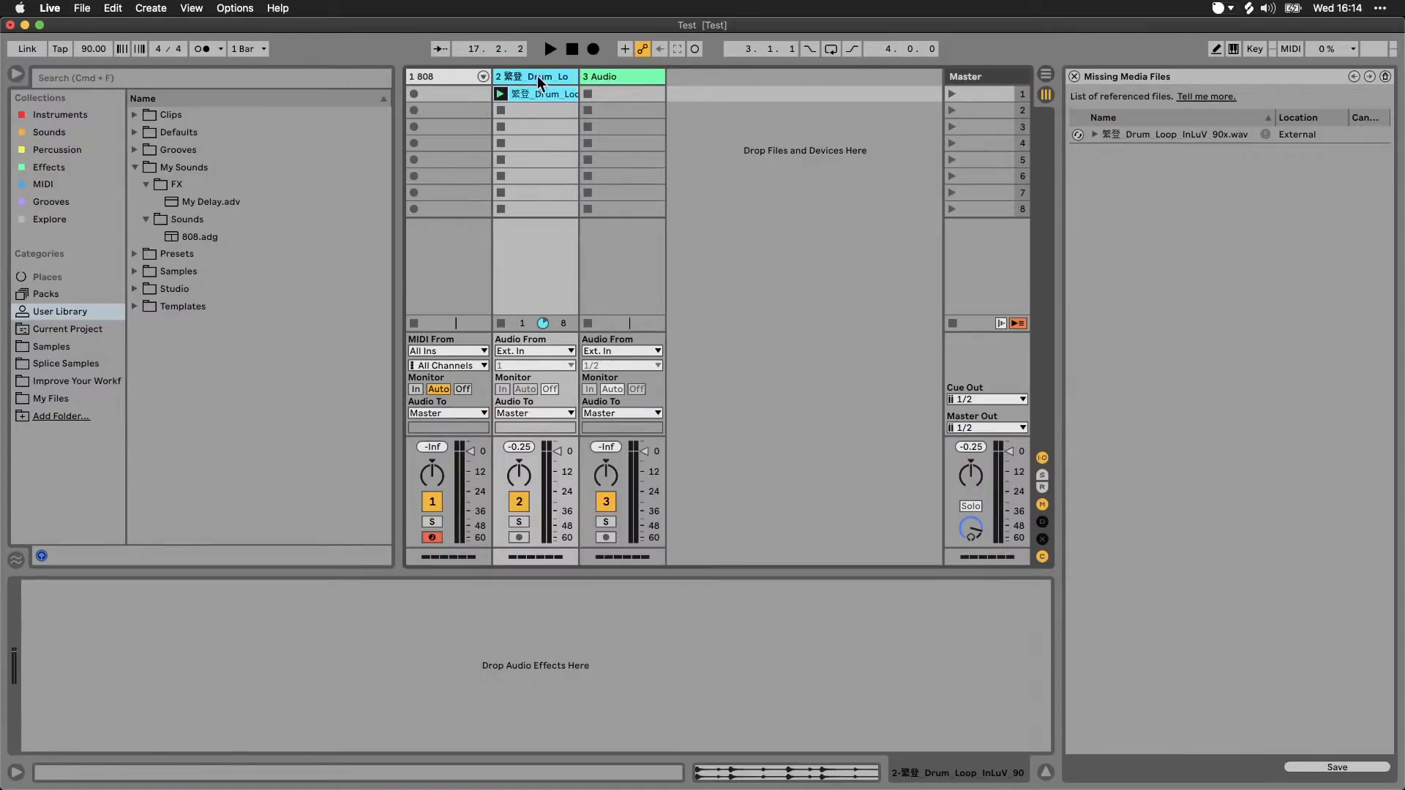
pyautogui.moveTo(543, 93); pyautogui.dragTo(225, 221)
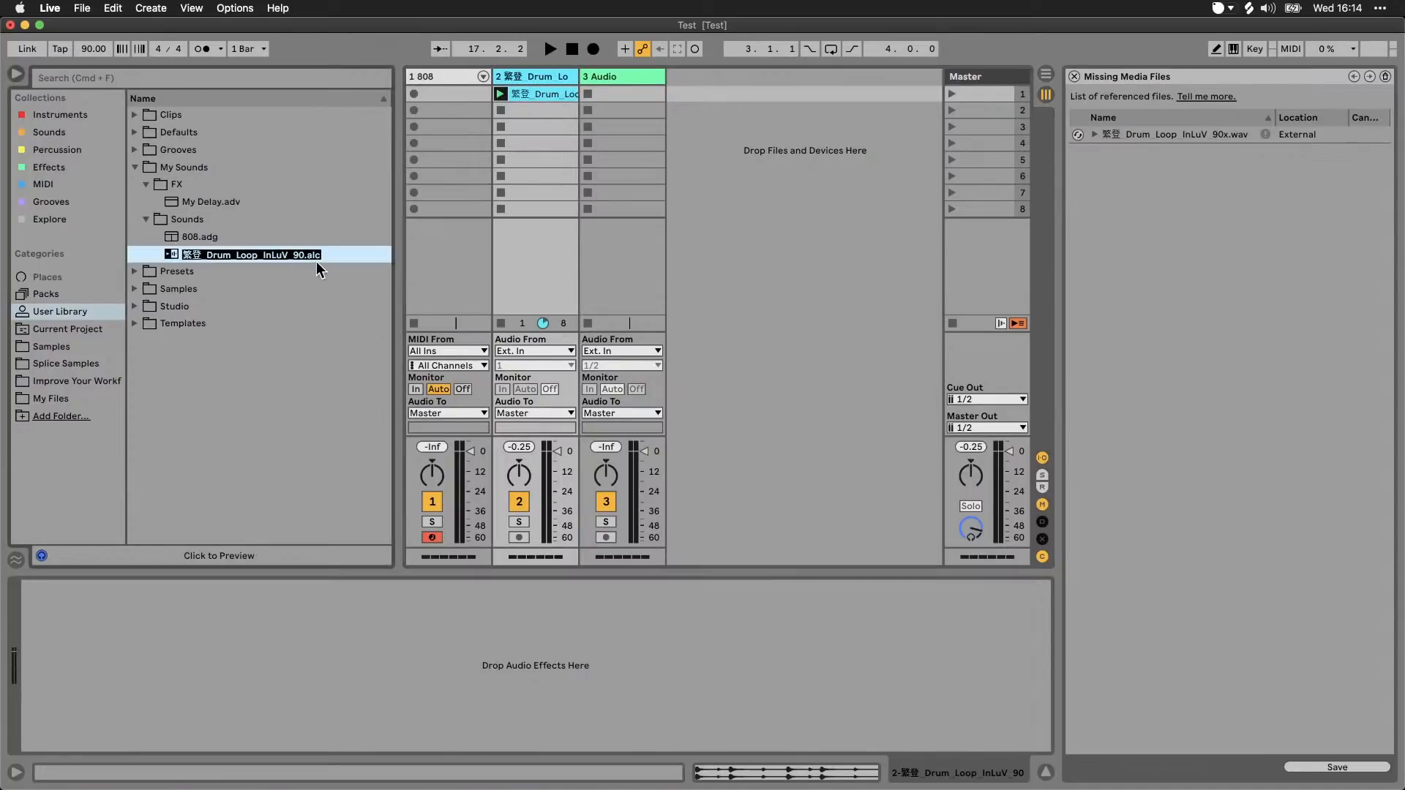
pyautogui.press('Return')
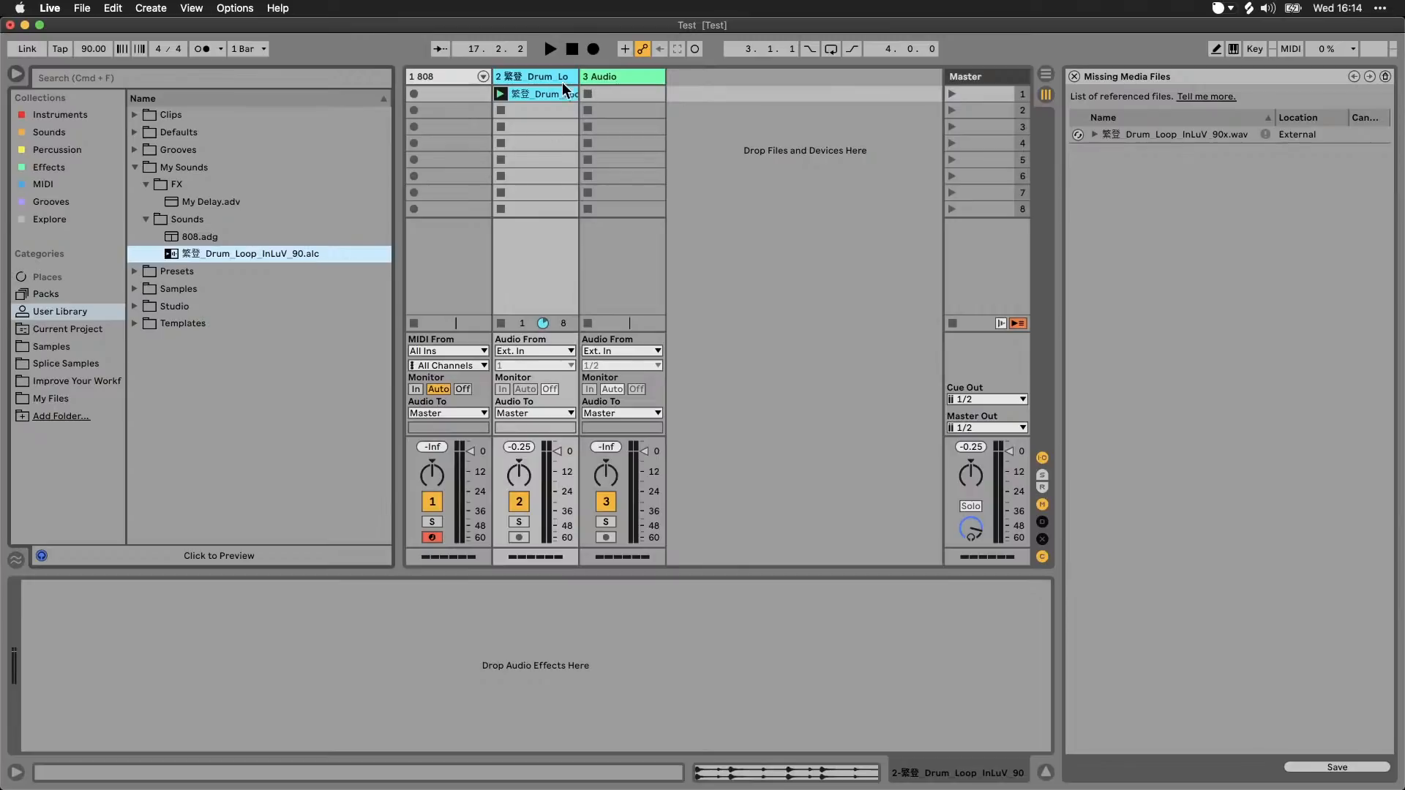
# Step: Show the device chain of audio track 3
pyautogui.click(587, 76)
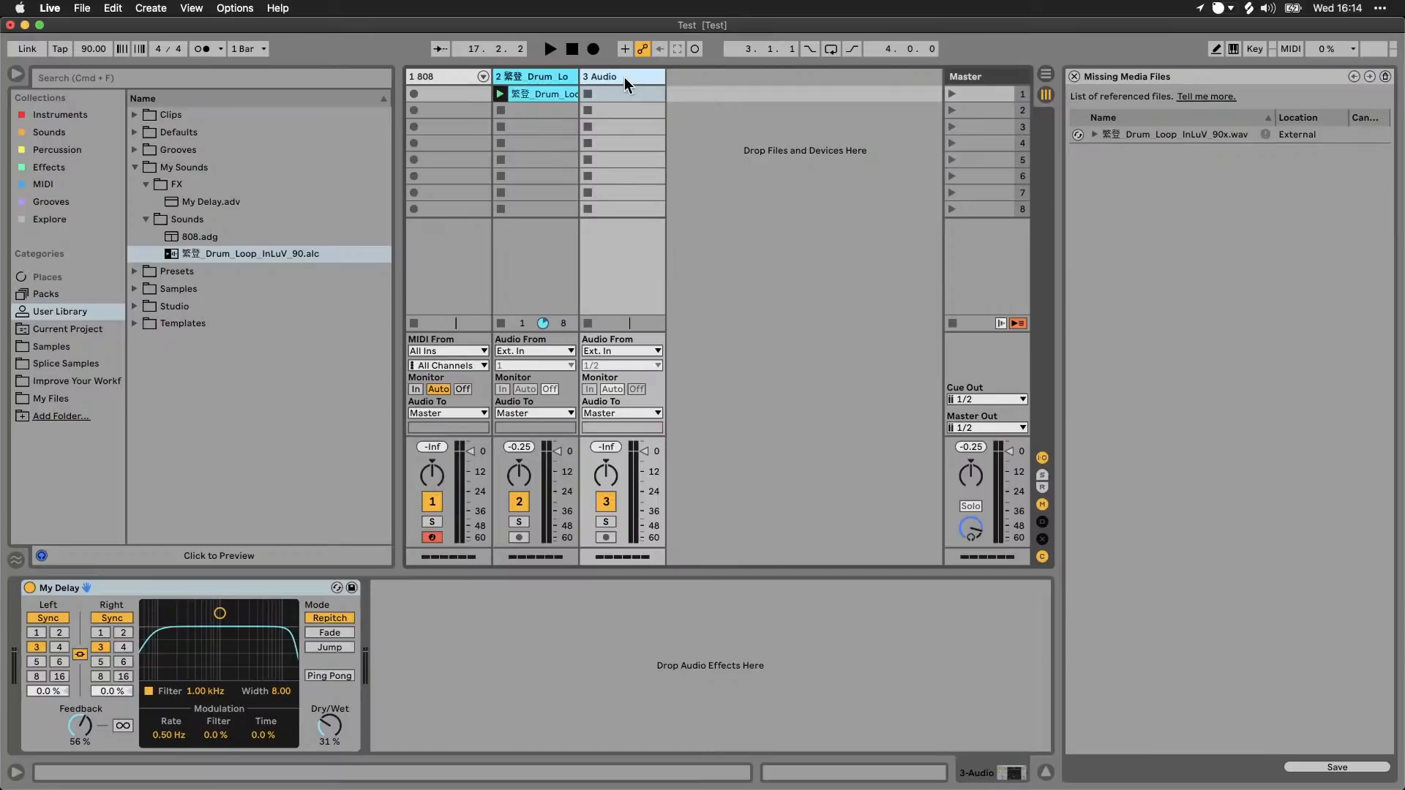
# Step: Save audio track 3 into the Sounds subfolder as 3-Audio.als, check the track stored inside it, and collapse the subfolder
pyautogui.moveTo(627, 76); pyautogui.dragTo(261, 245)
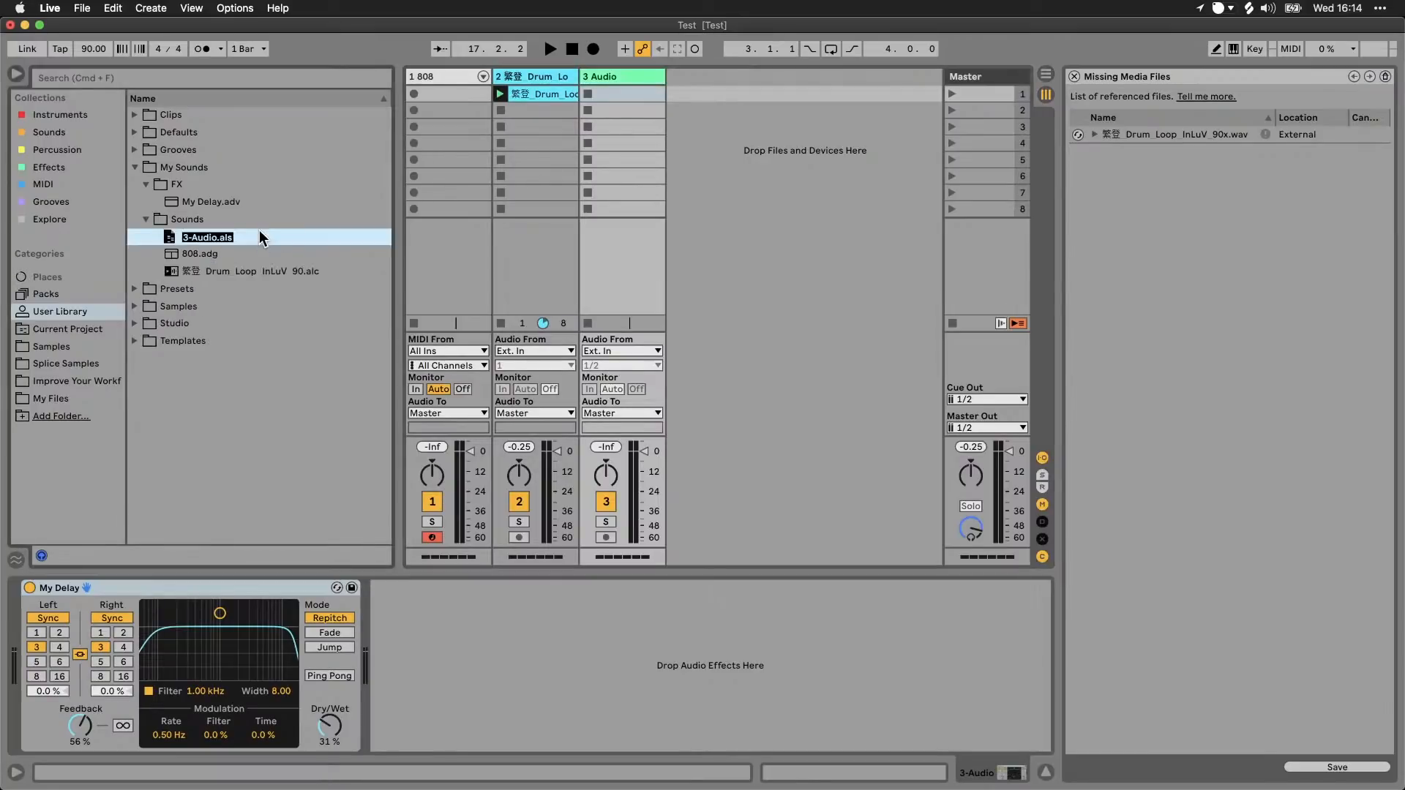
pyautogui.press('Return')
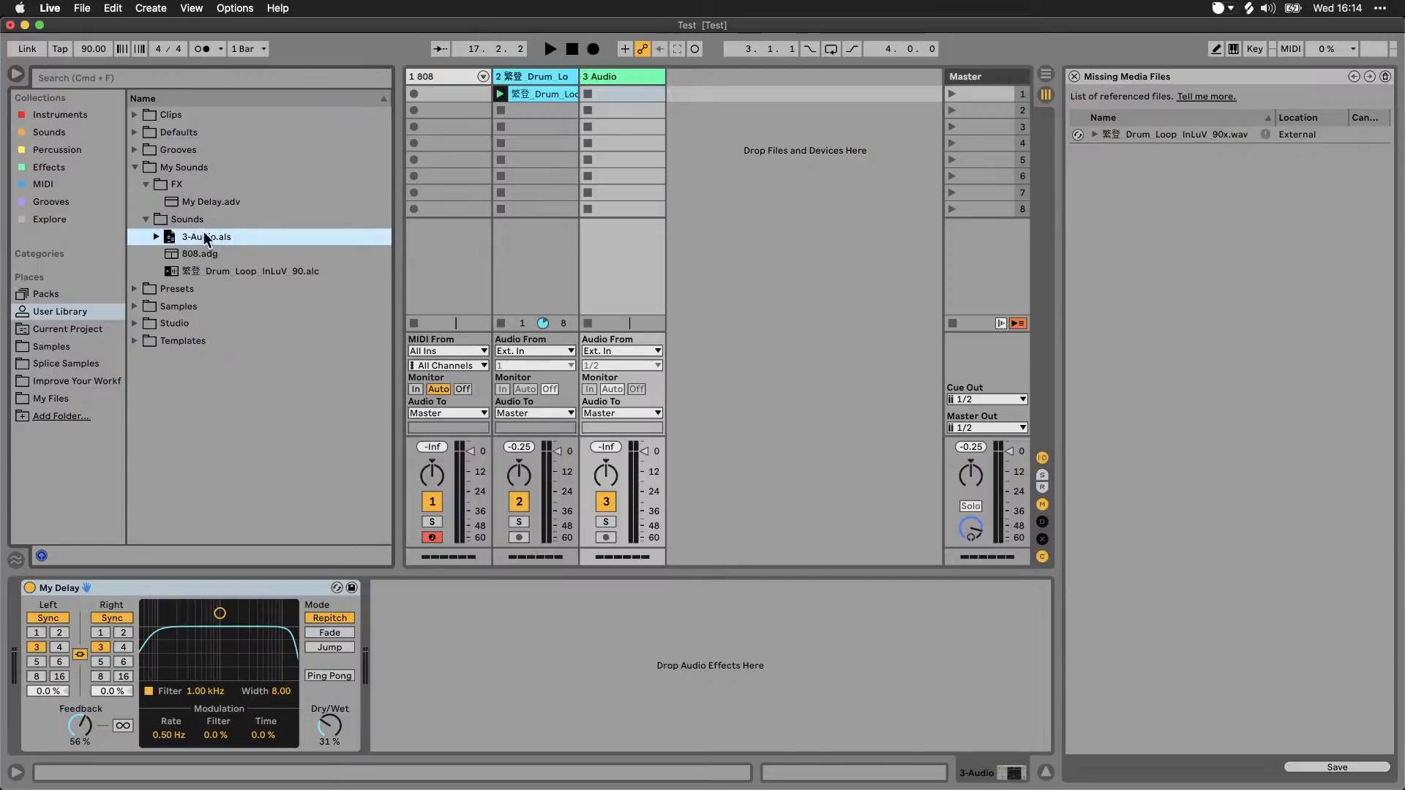
pyautogui.click(155, 237)
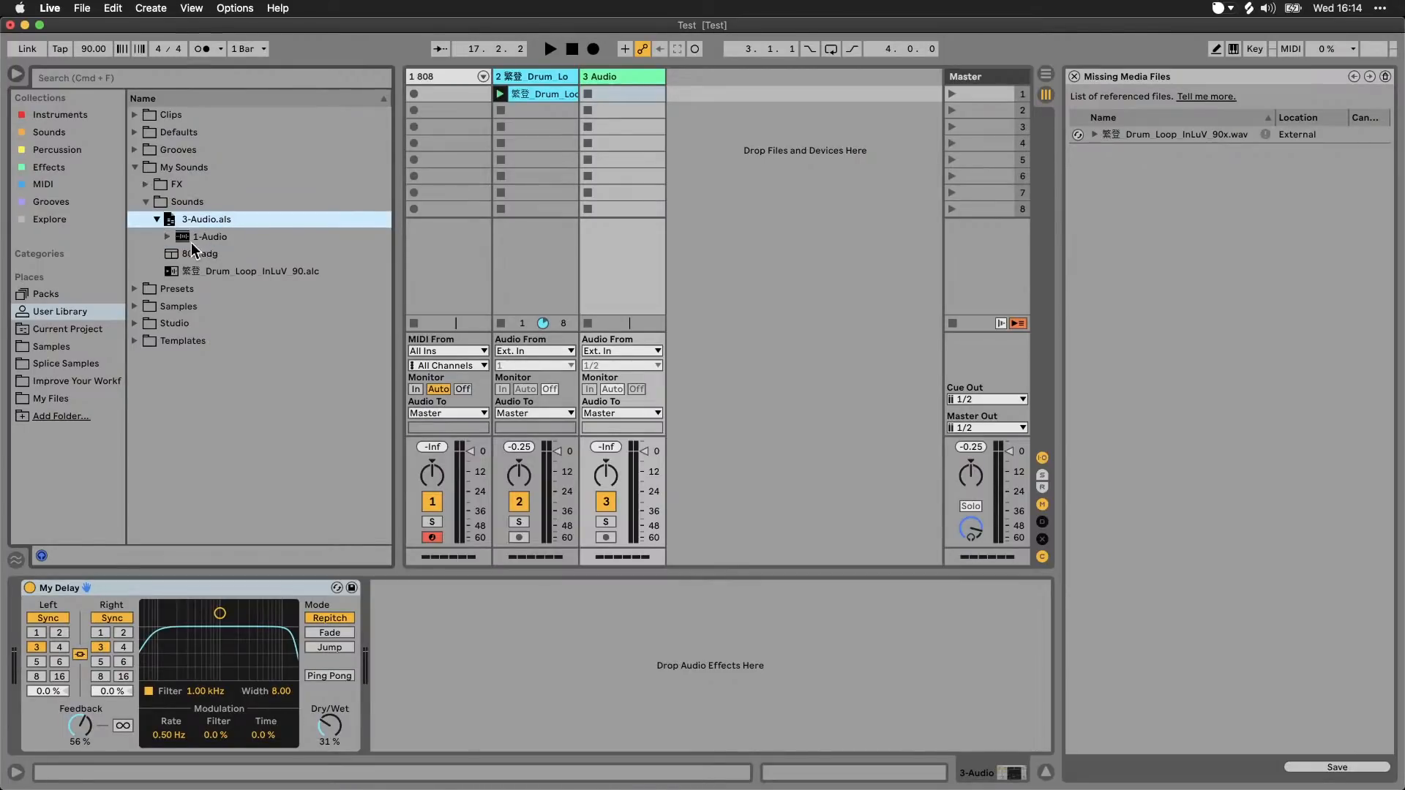
pyautogui.click(157, 220)
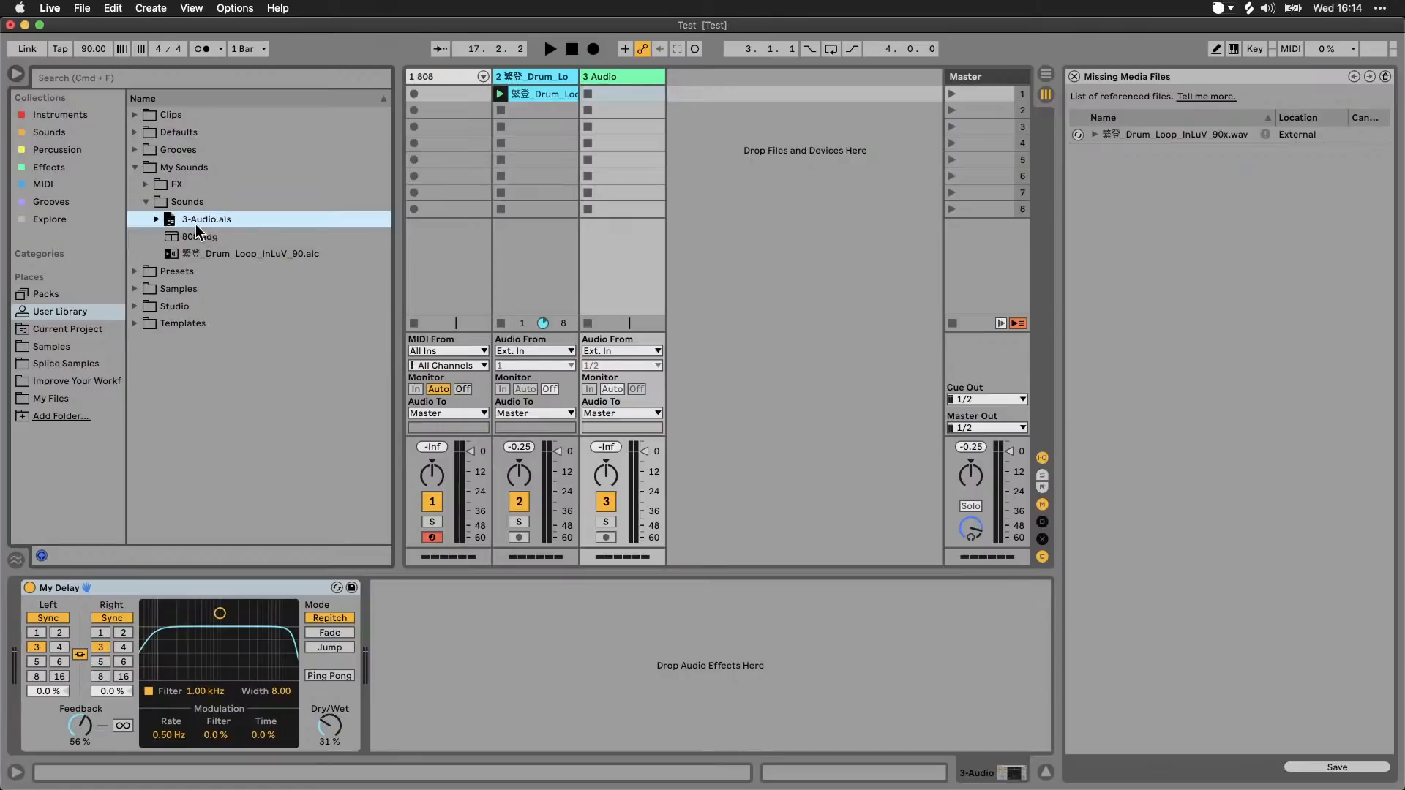
pyautogui.click(146, 202)
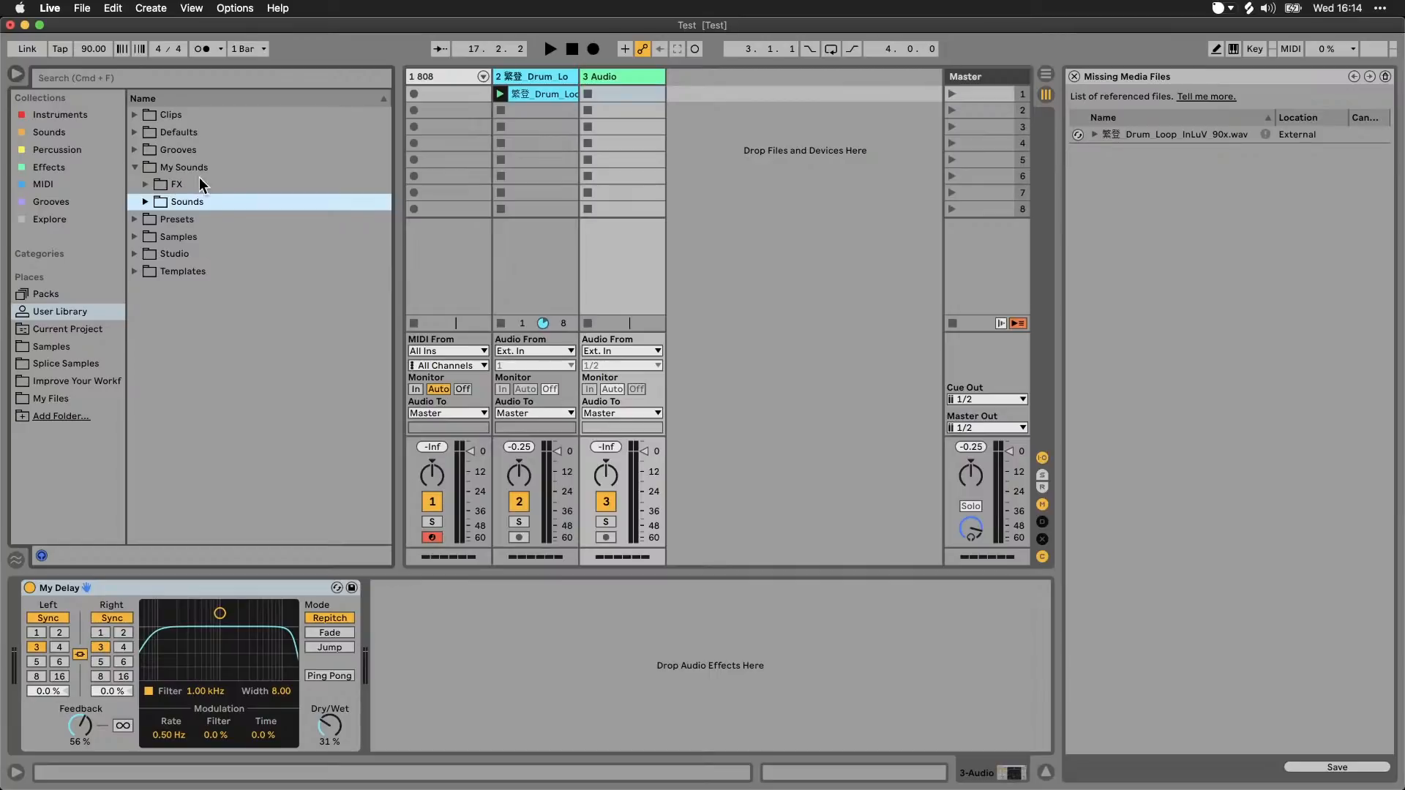
# Step: Examine how the Studio folder's Effects presets are organised, including the Filter & EQ and Colour subfolders
pyautogui.click(134, 255)
pyautogui.click(147, 255)
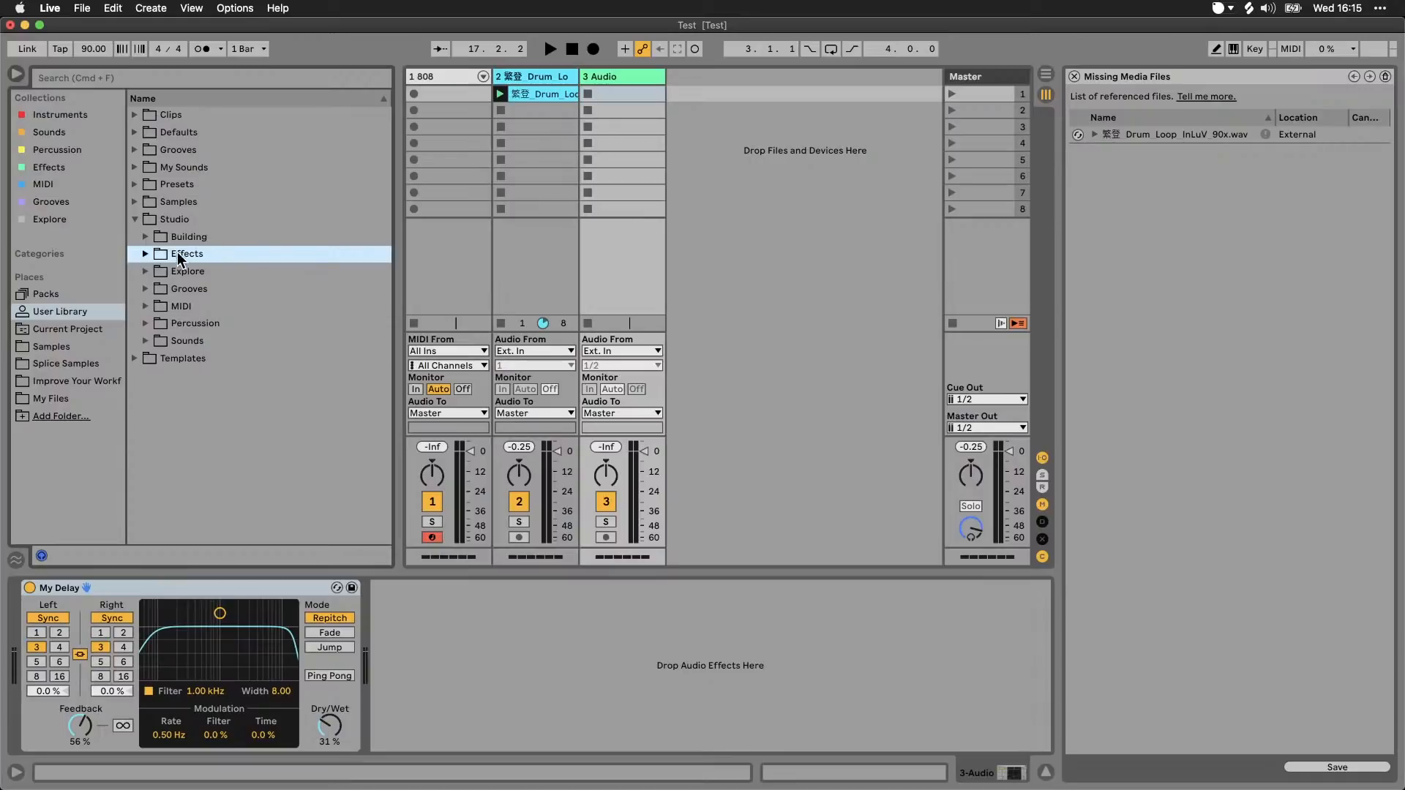
pyautogui.click(147, 254)
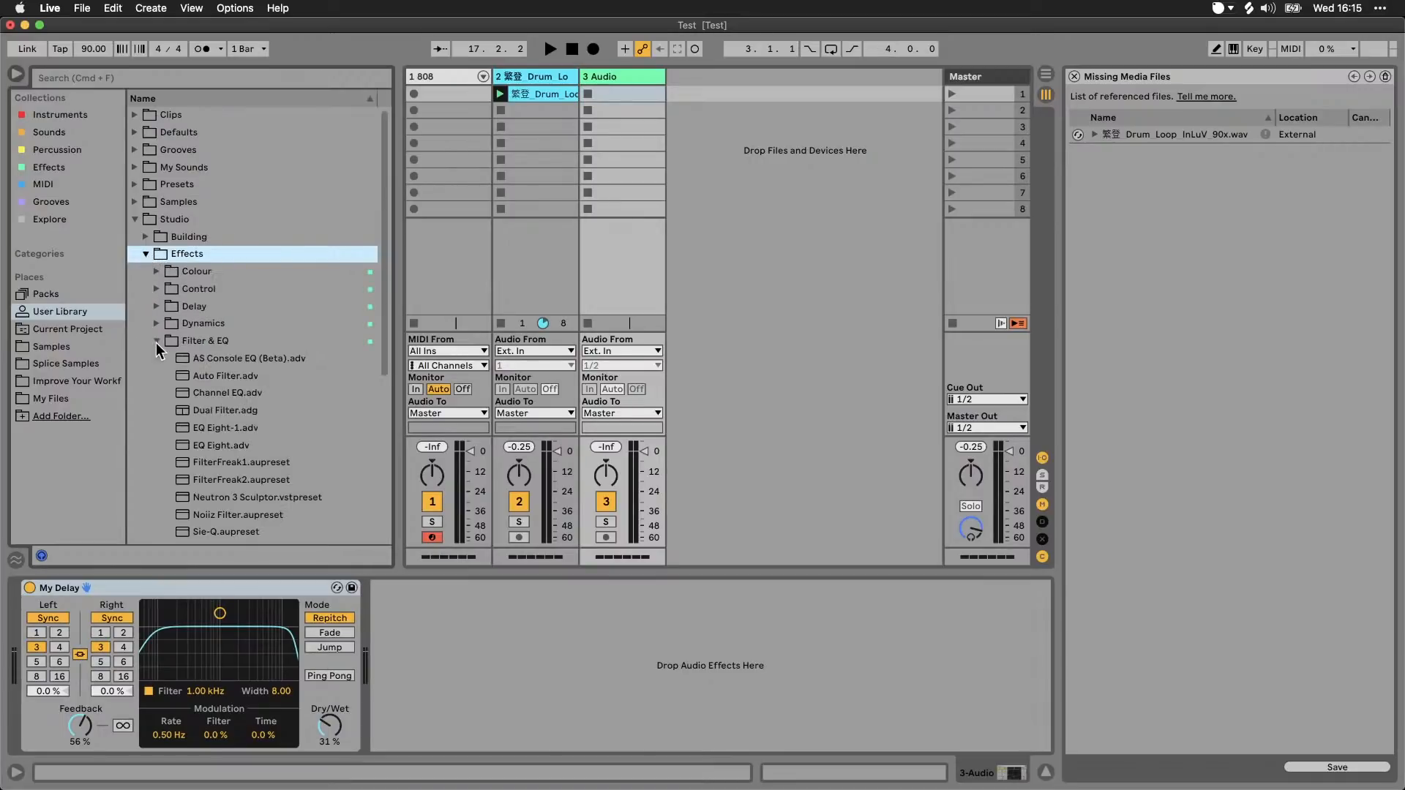
pyautogui.click(156, 341)
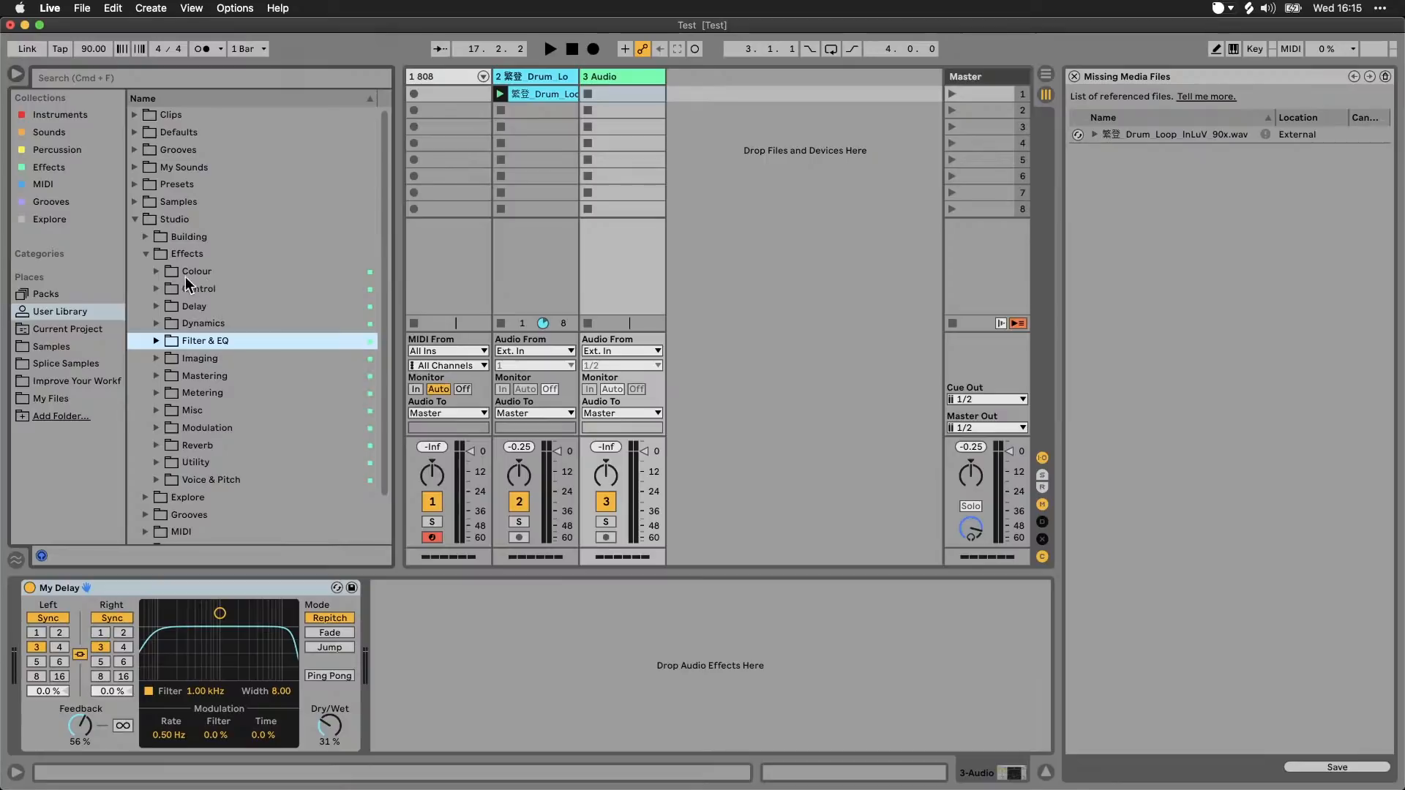
pyautogui.click(157, 271)
pyautogui.scroll(-5, 244, 292)
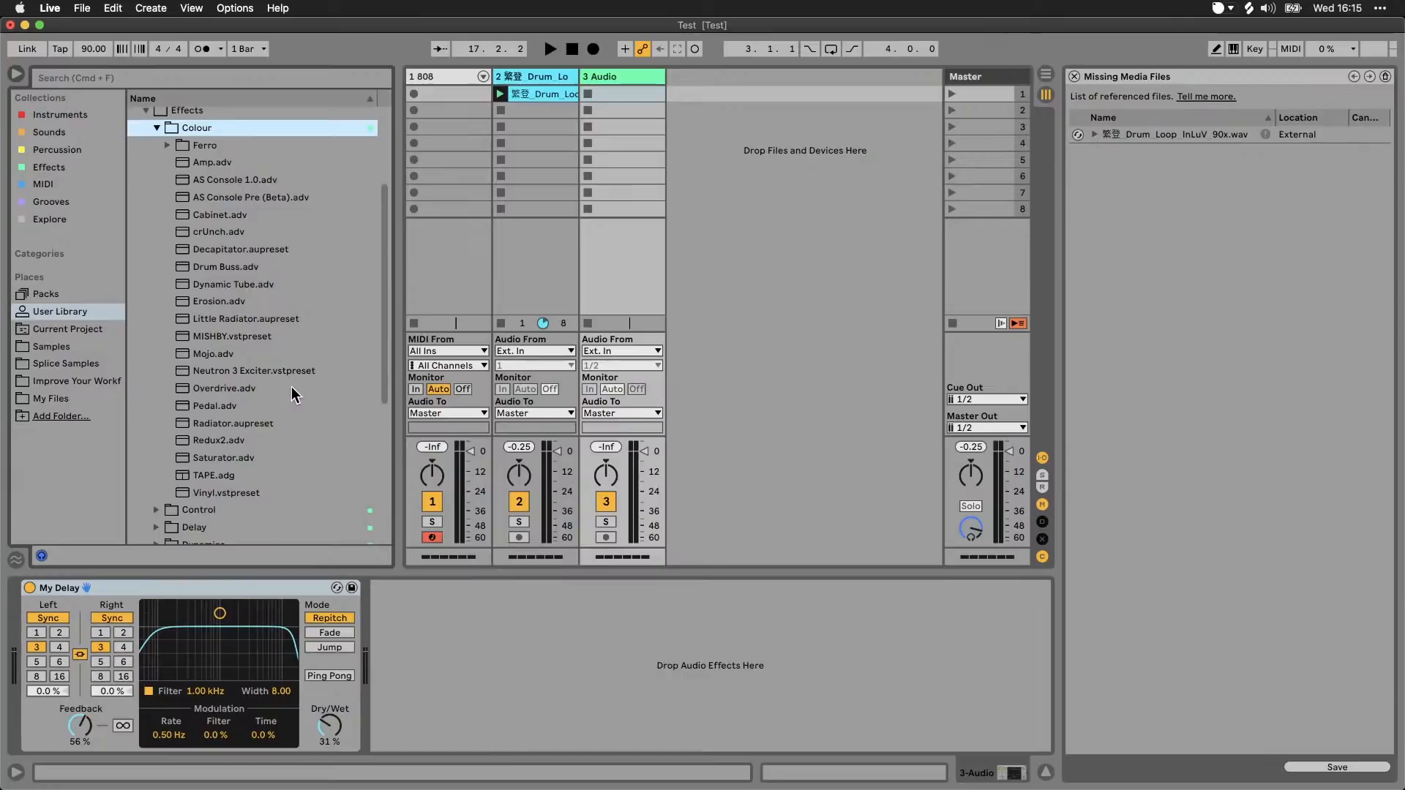
pyautogui.scroll(3, 291, 386)
pyautogui.scroll(-3, 230, 453)
pyautogui.click(146, 111)
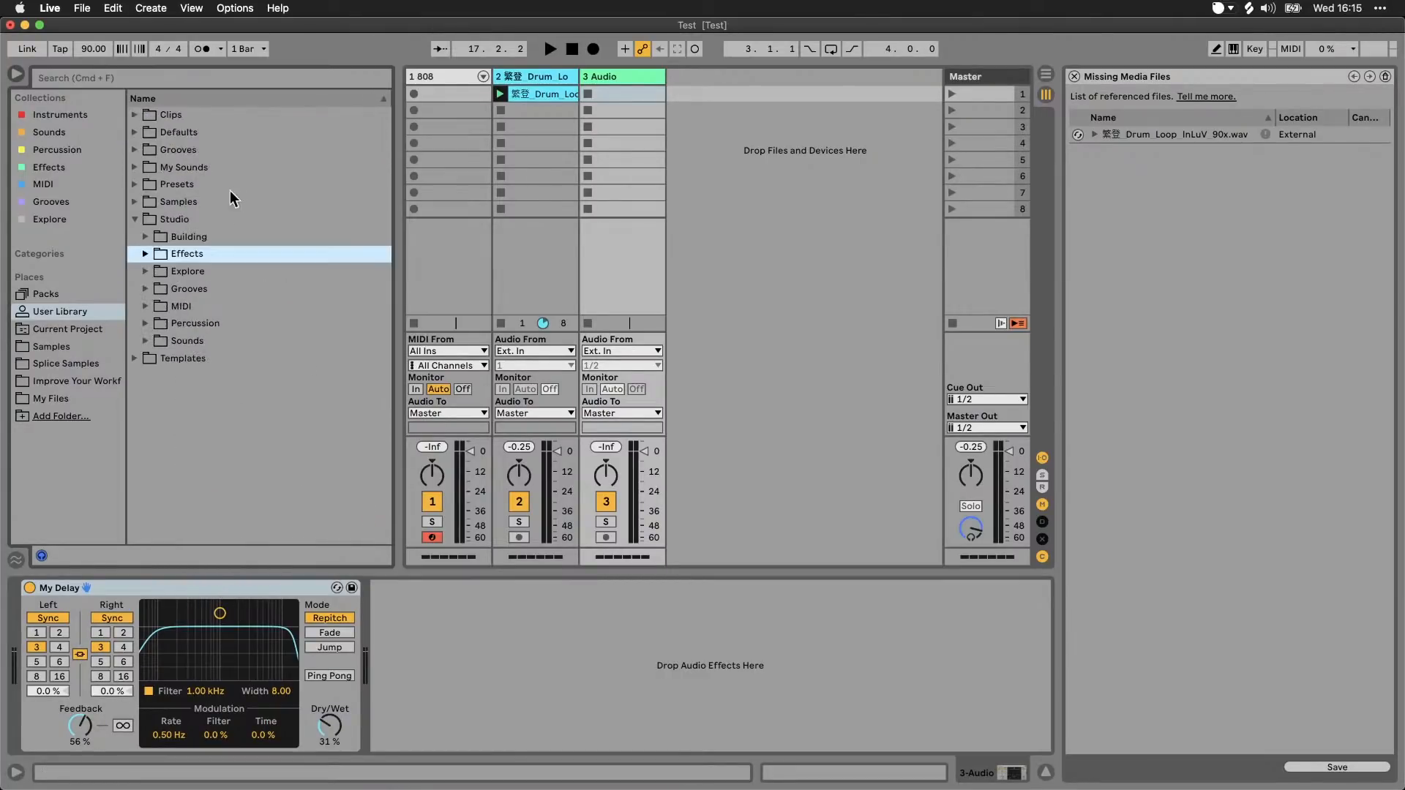
# Step: Load Mojo.adv and Neutron 3 Exciter.vstpreset from the Studio Effects Colour folder onto track 3, closing the plug-in window
pyautogui.click(149, 256)
pyautogui.scroll(-1, 271, 401)
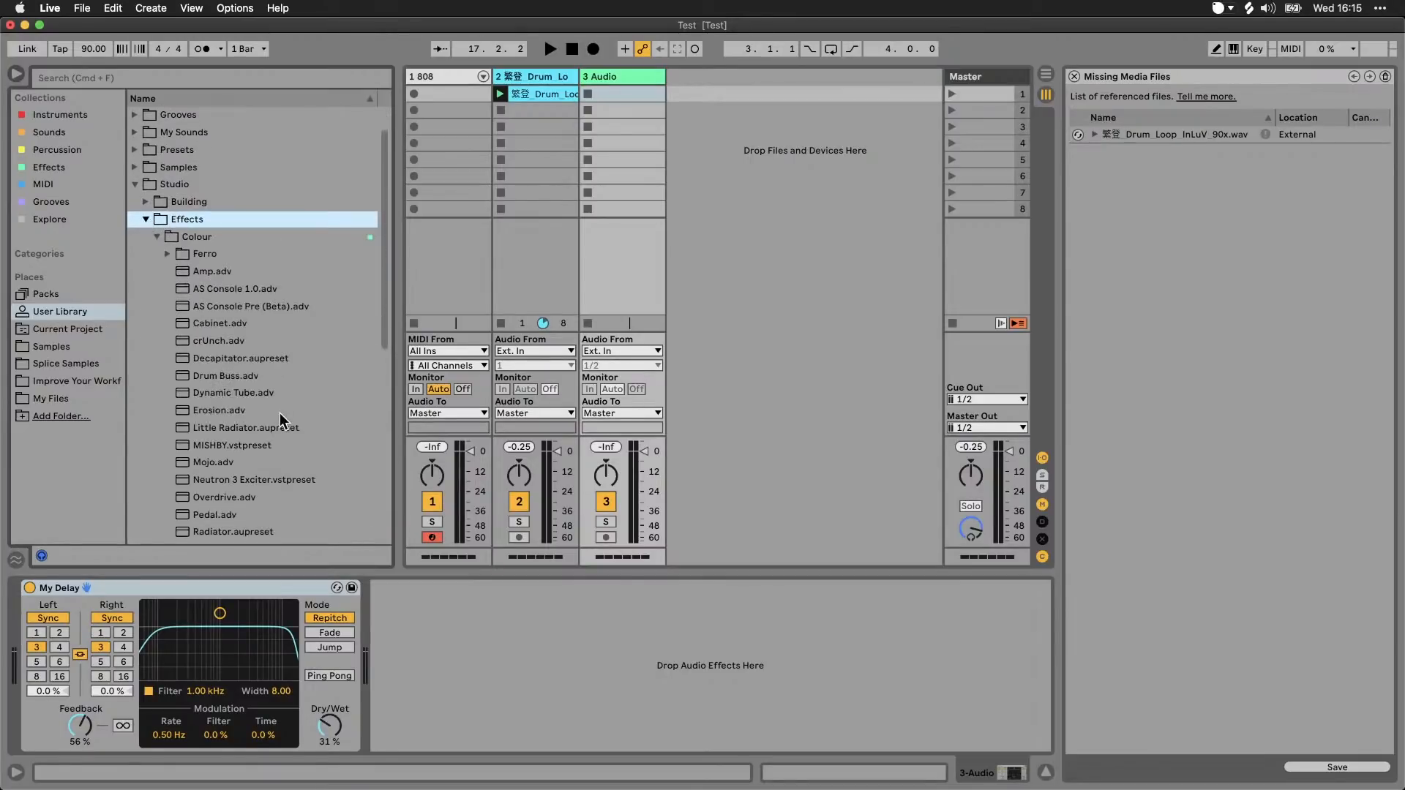
pyautogui.scroll(-1, 281, 412)
pyautogui.moveTo(214, 444); pyautogui.dragTo(433, 621)
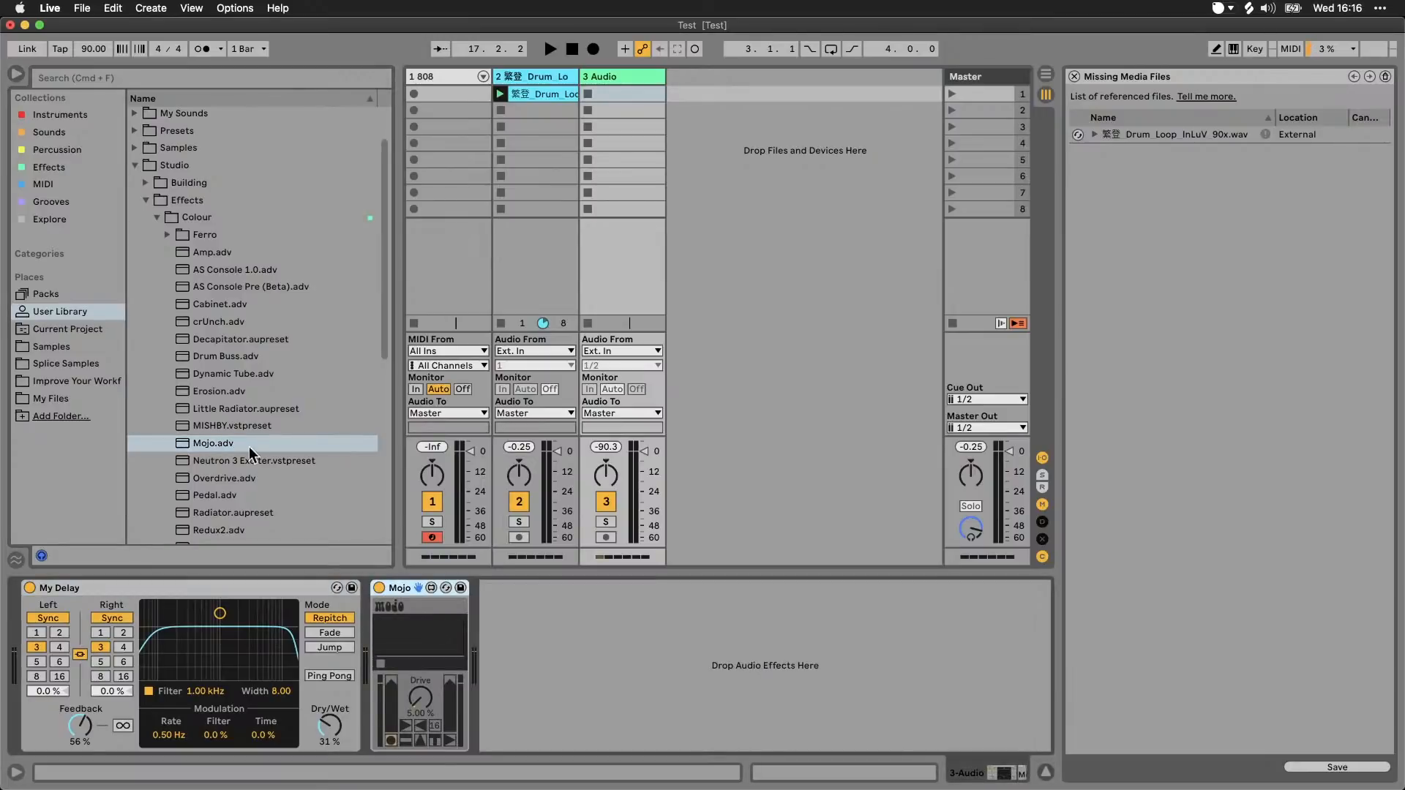
pyautogui.moveTo(249, 461)
pyautogui.mouseDown()
pyautogui.moveTo(573, 651)
pyautogui.moveTo(587, 656)
pyautogui.moveTo(594, 626)
pyautogui.mouseUp()
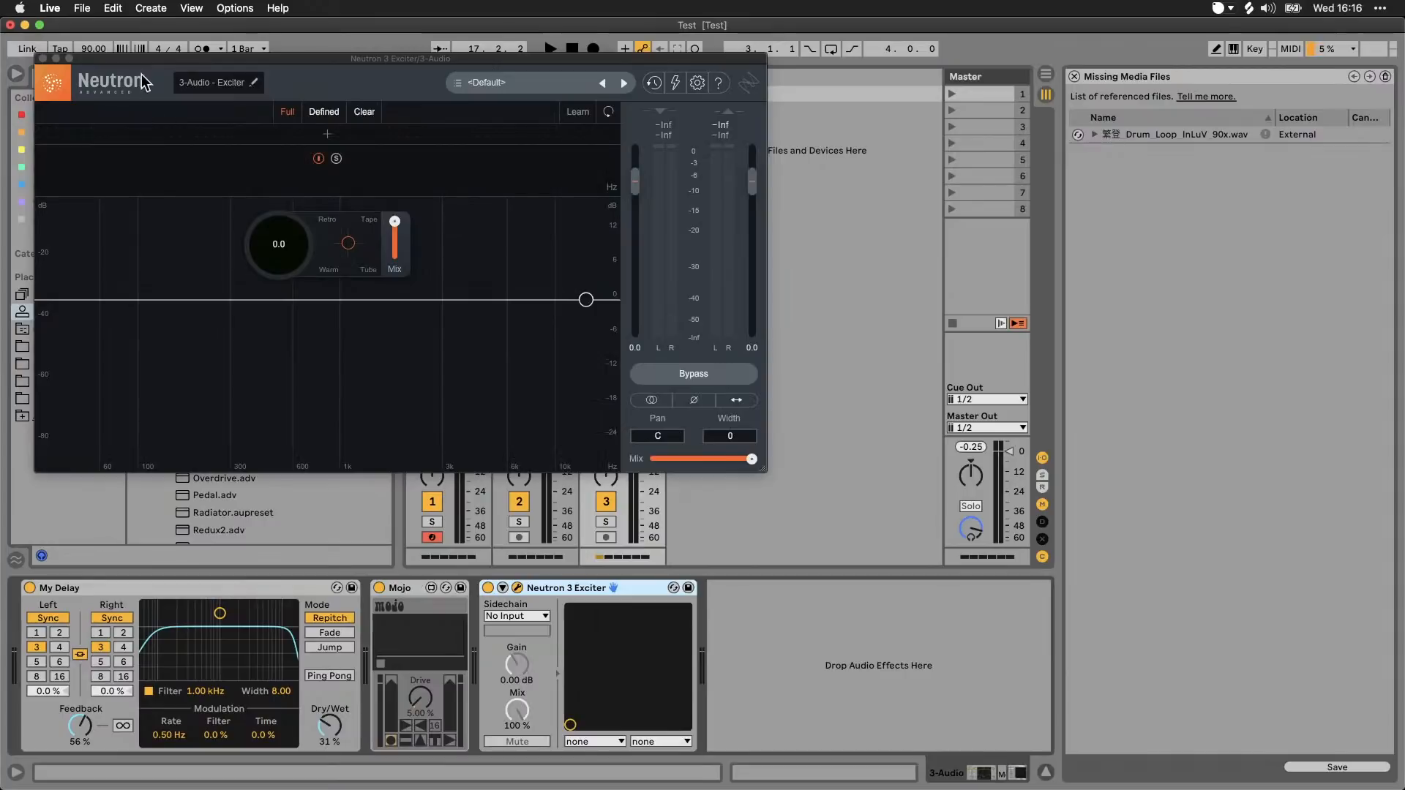
pyautogui.moveTo(157, 60); pyautogui.dragTo(475, 116)
pyautogui.click(360, 116)
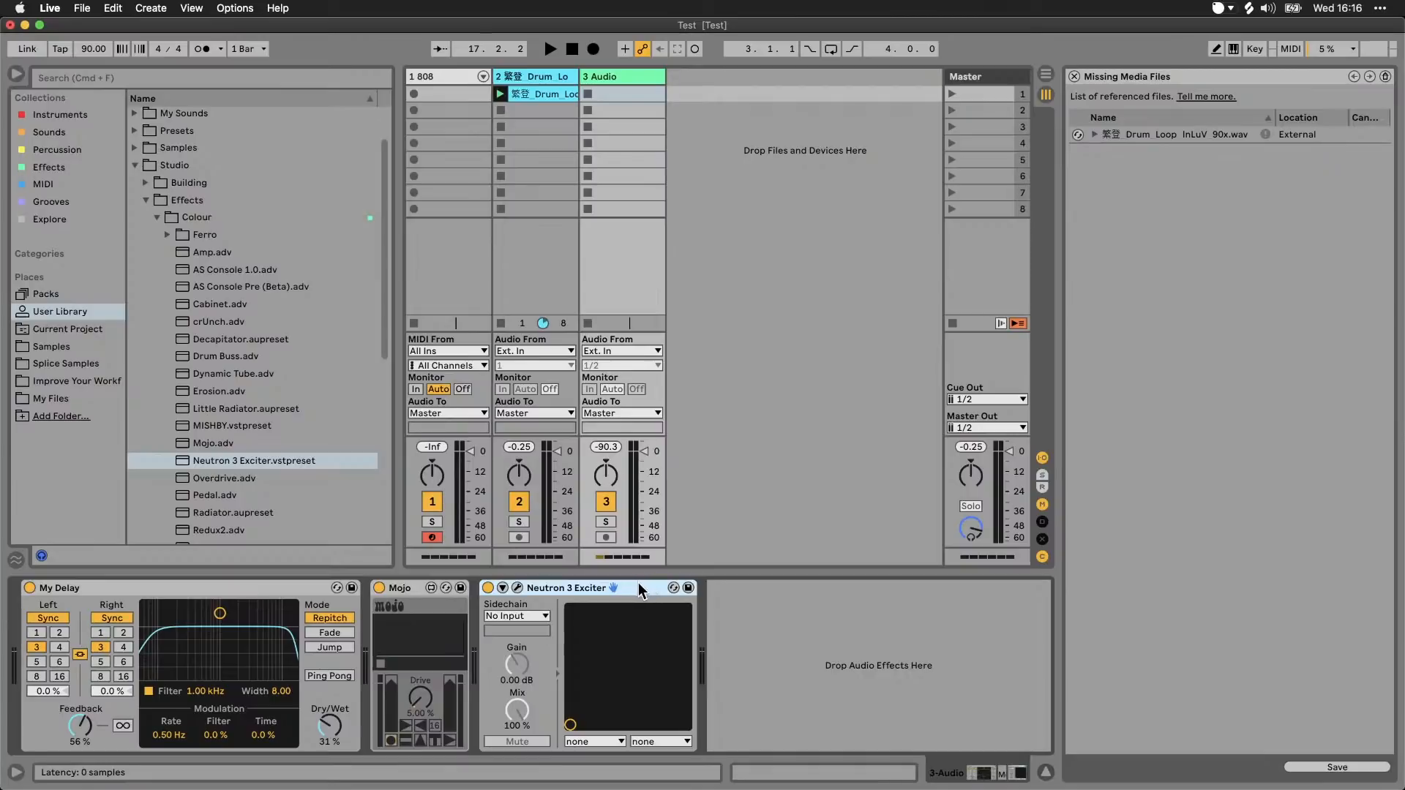
# Step: Save the Mojo device from track 3 into the FX subfolder of My Sounds, keeping its name
pyautogui.click(149, 199)
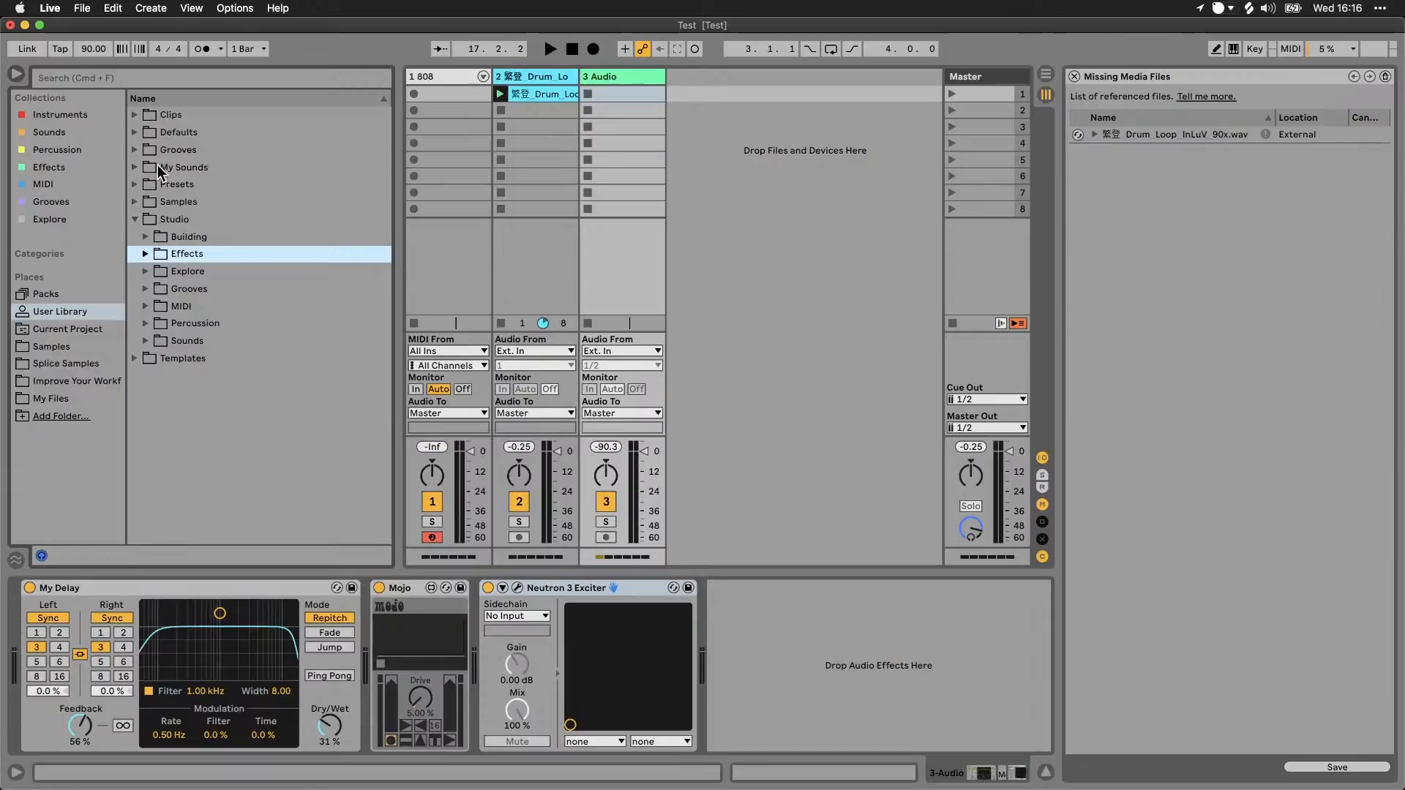
pyautogui.click(136, 168)
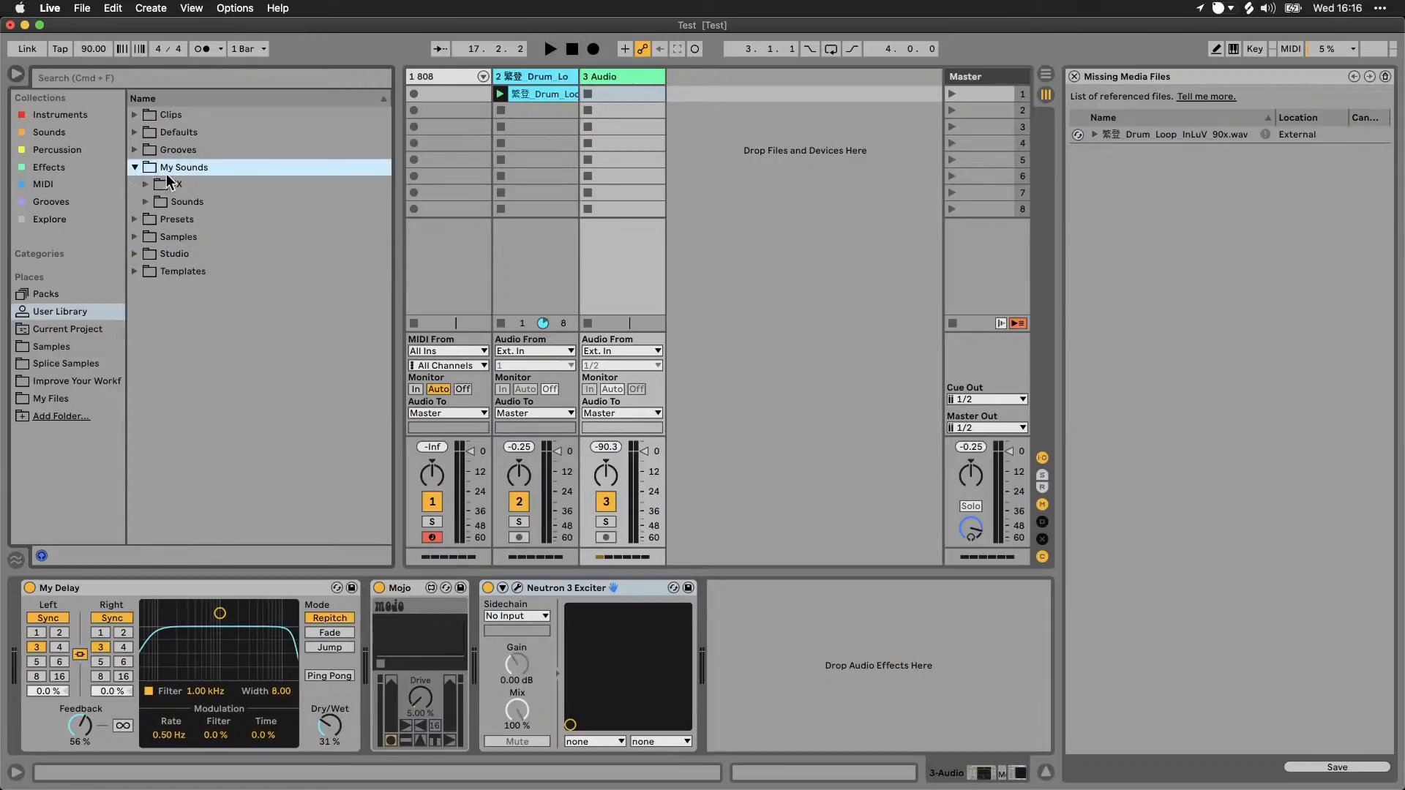
pyautogui.click(402, 597)
pyautogui.moveTo(410, 586); pyautogui.dragTo(187, 181)
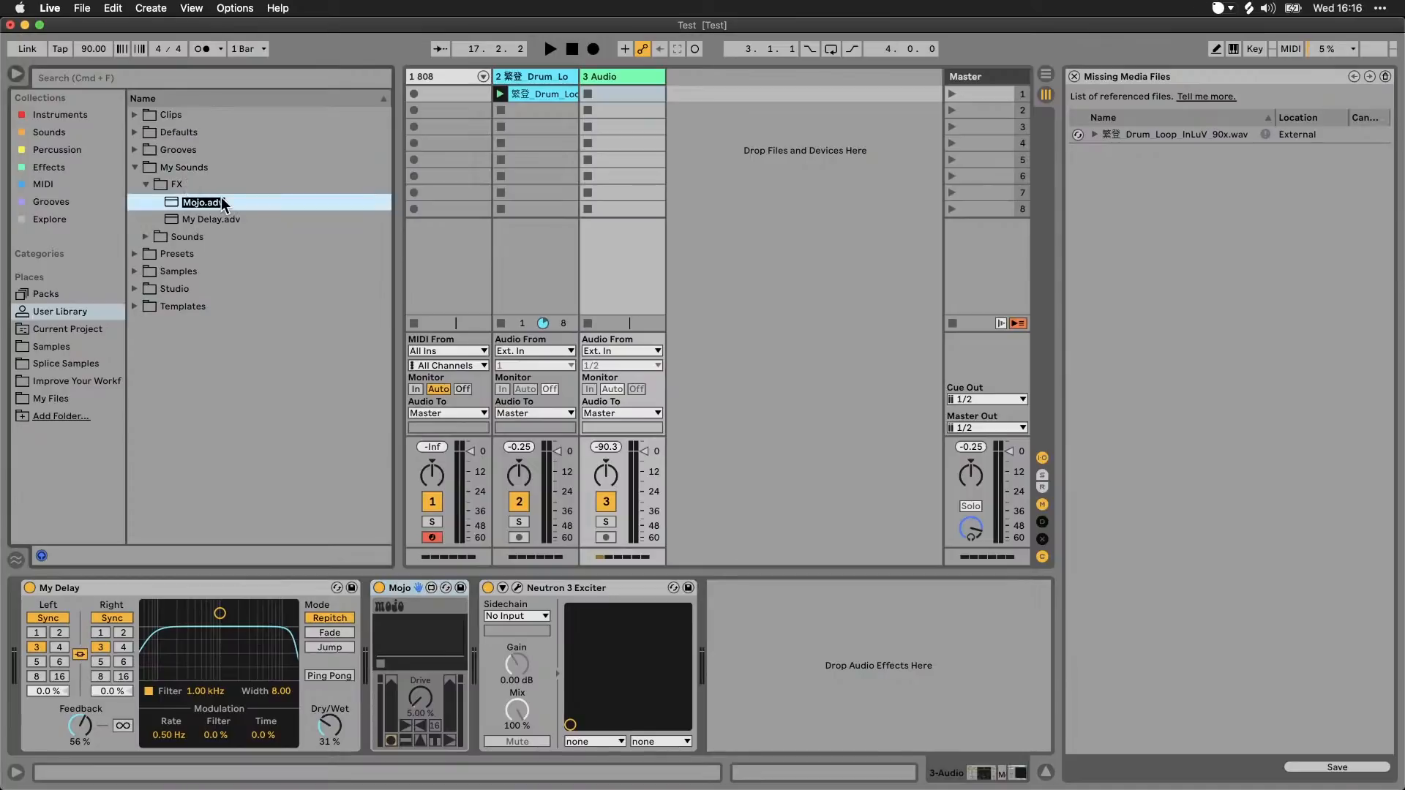
pyautogui.press('Return')
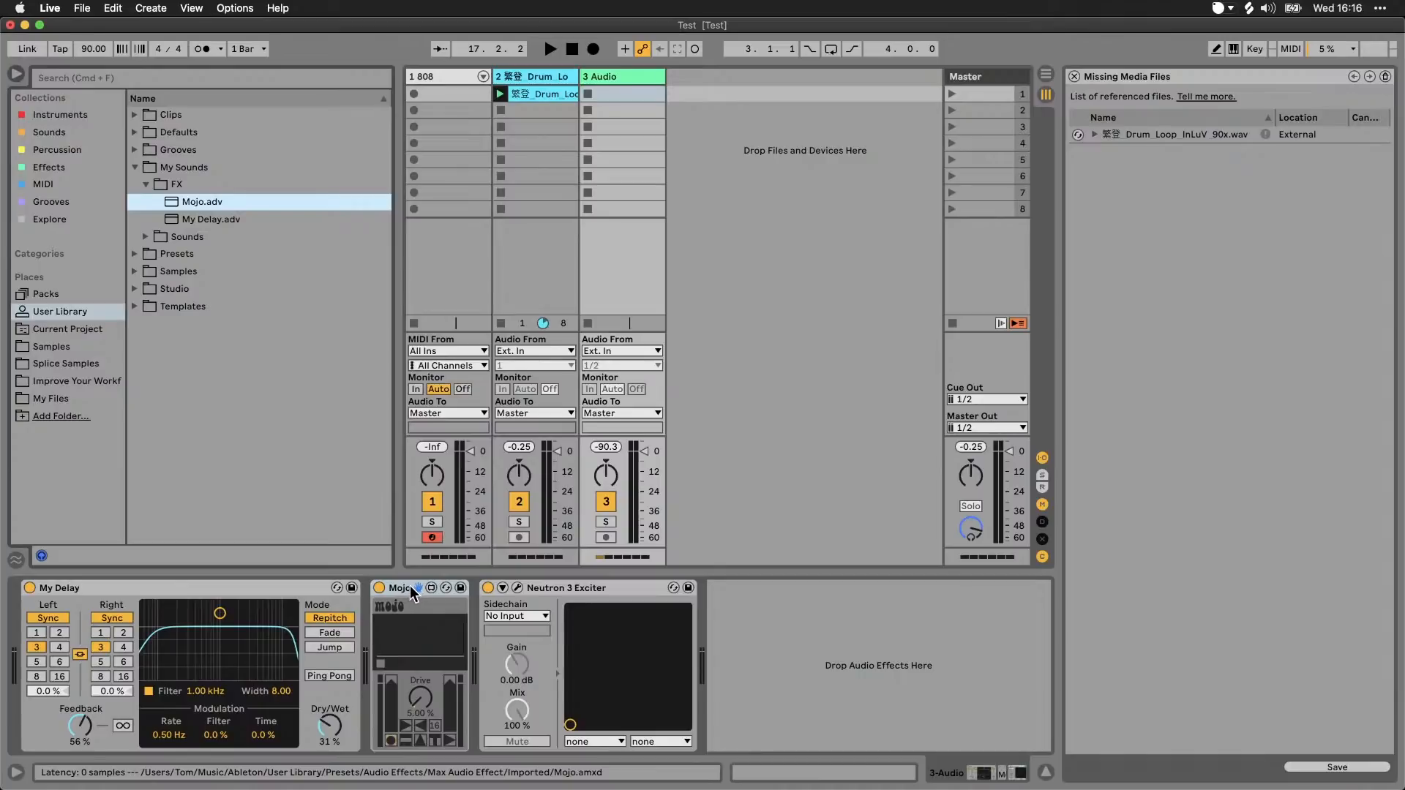
# Step: Save the Neutron 3 Exciter plug-in into the FX subfolder, keeping its name
pyautogui.click(550, 589)
pyautogui.moveTo(573, 587); pyautogui.dragTo(235, 221)
pyautogui.press('Return')
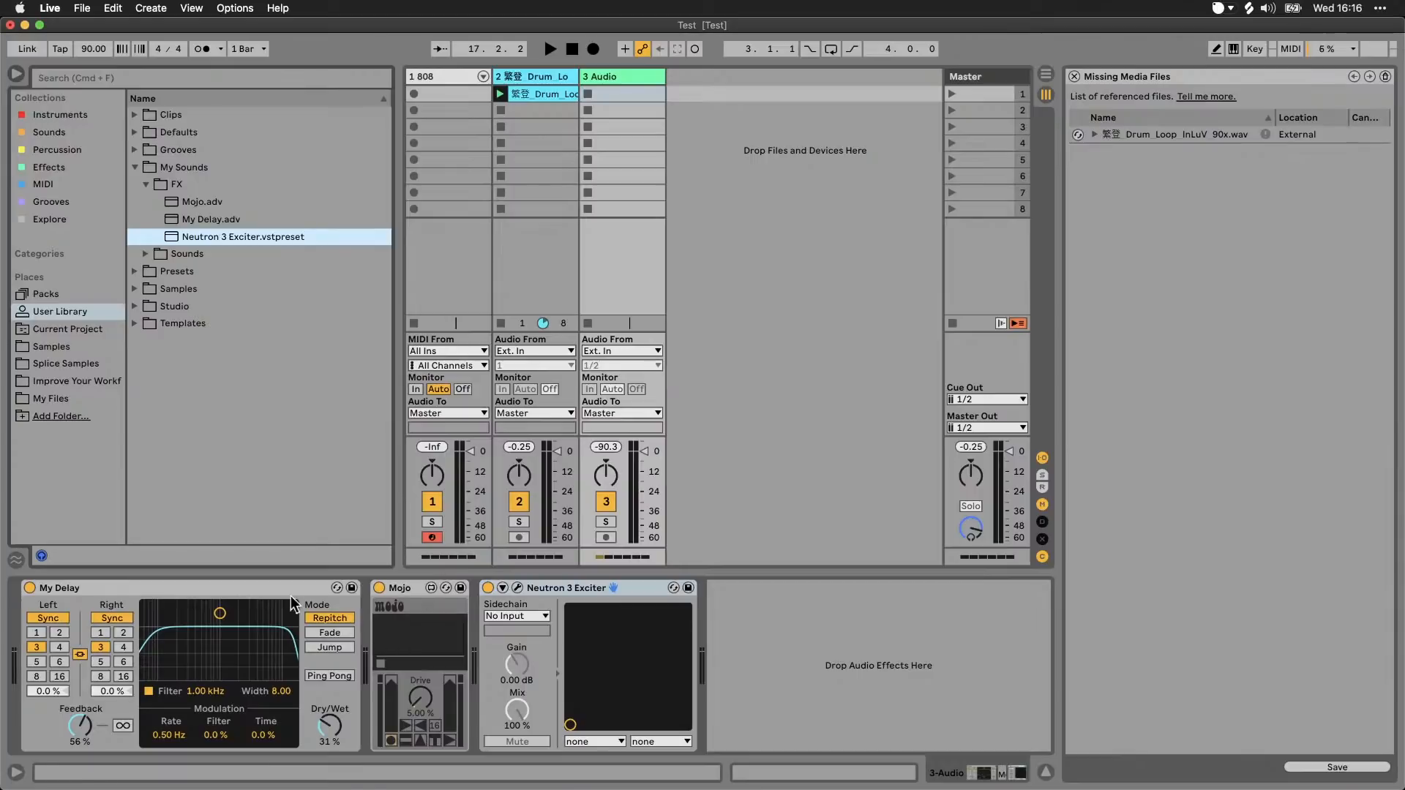
# Step: Set My Delay's filter to 8.66 kHz, width to 5.20 and feedback to 41 %, and save it in FX as Other Delay
pyautogui.moveTo(223, 614); pyautogui.dragTo(273, 636)
pyautogui.moveTo(87, 721); pyautogui.dragTo(86, 737)
pyautogui.moveTo(58, 588); pyautogui.dragTo(252, 228)
pyautogui.write('Other Delay')
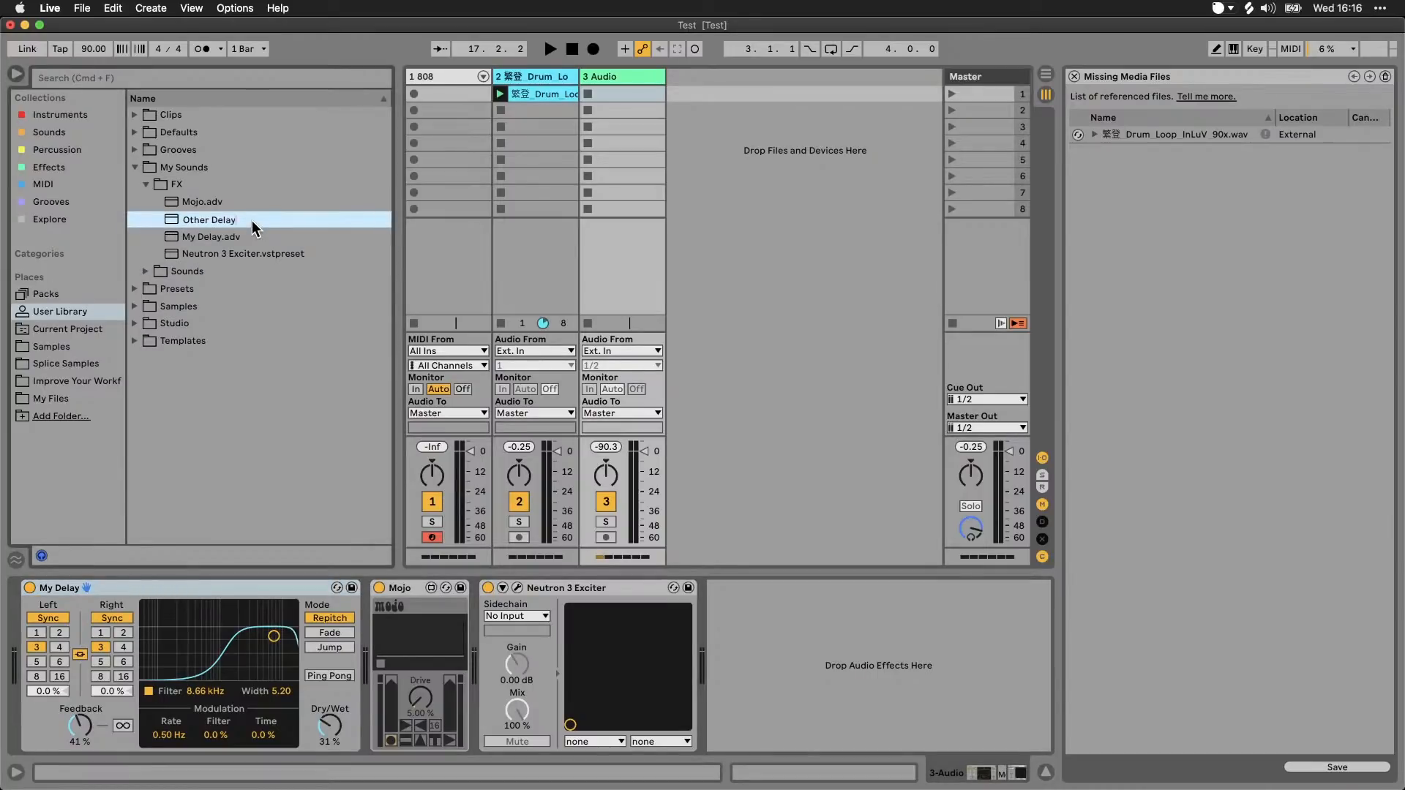
pyautogui.press('Return')
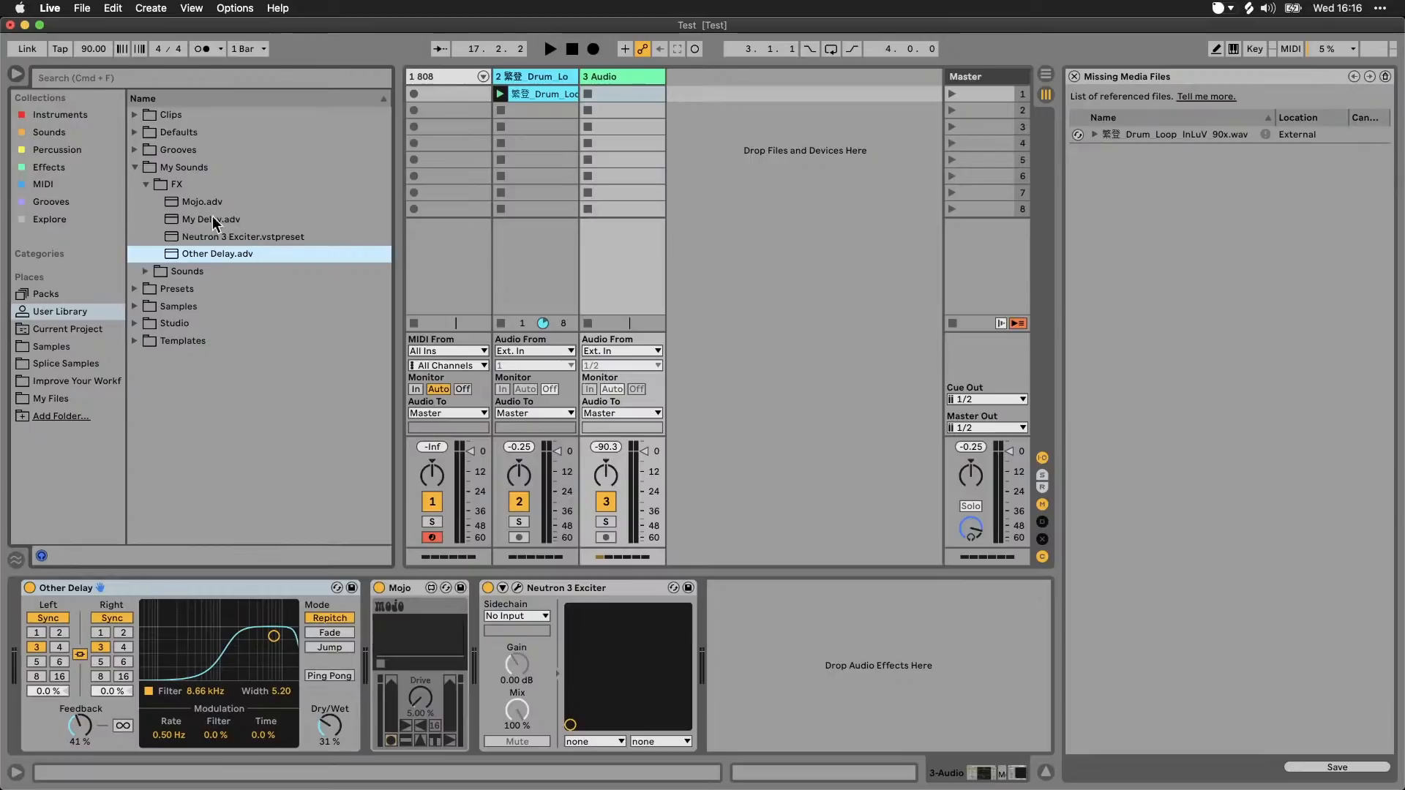
# Step: Add the LittlePlate VST plug-in from the Soundtoys folder after Neutron 3 Exciter on track 3, and close its plug-in window
pyautogui.click(610, 590)
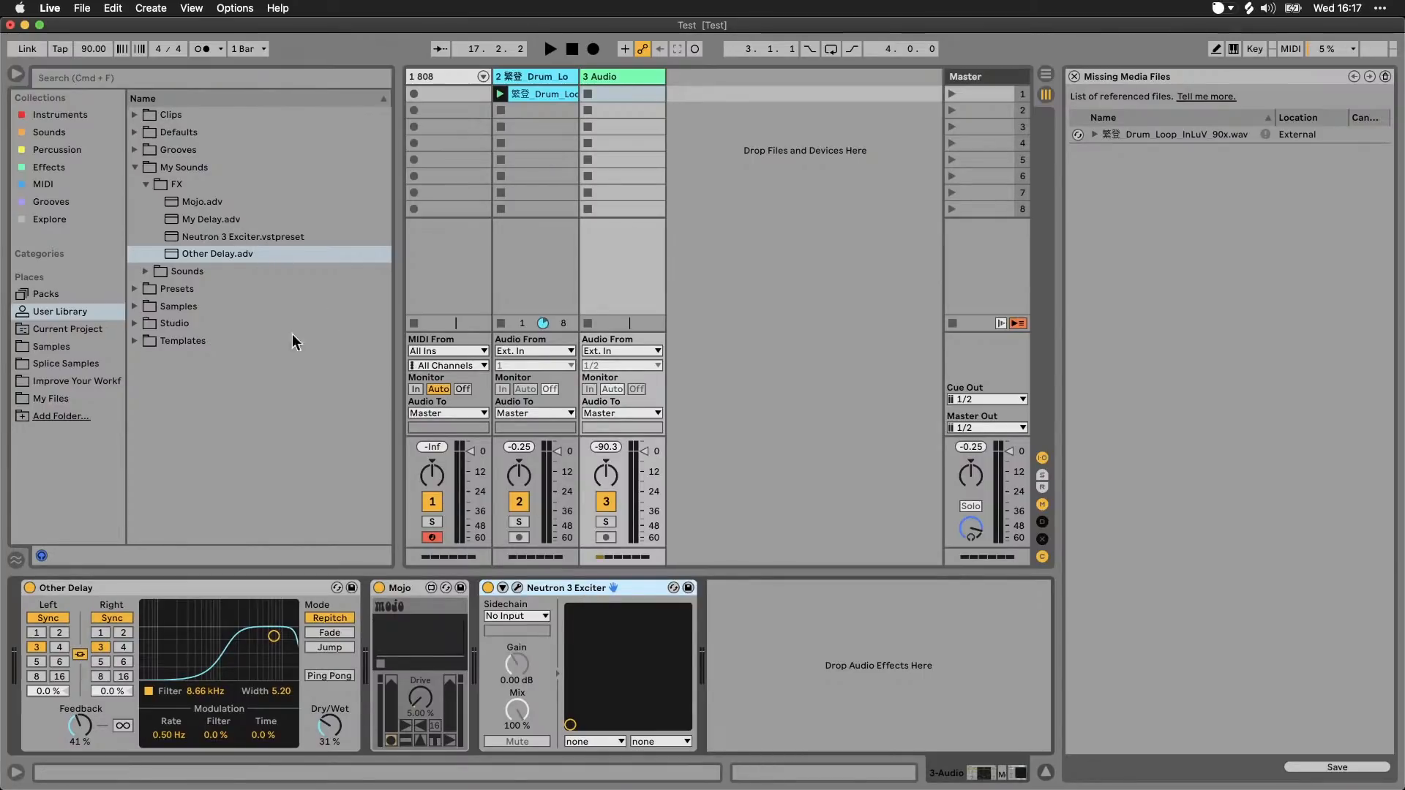
pyautogui.click(101, 254)
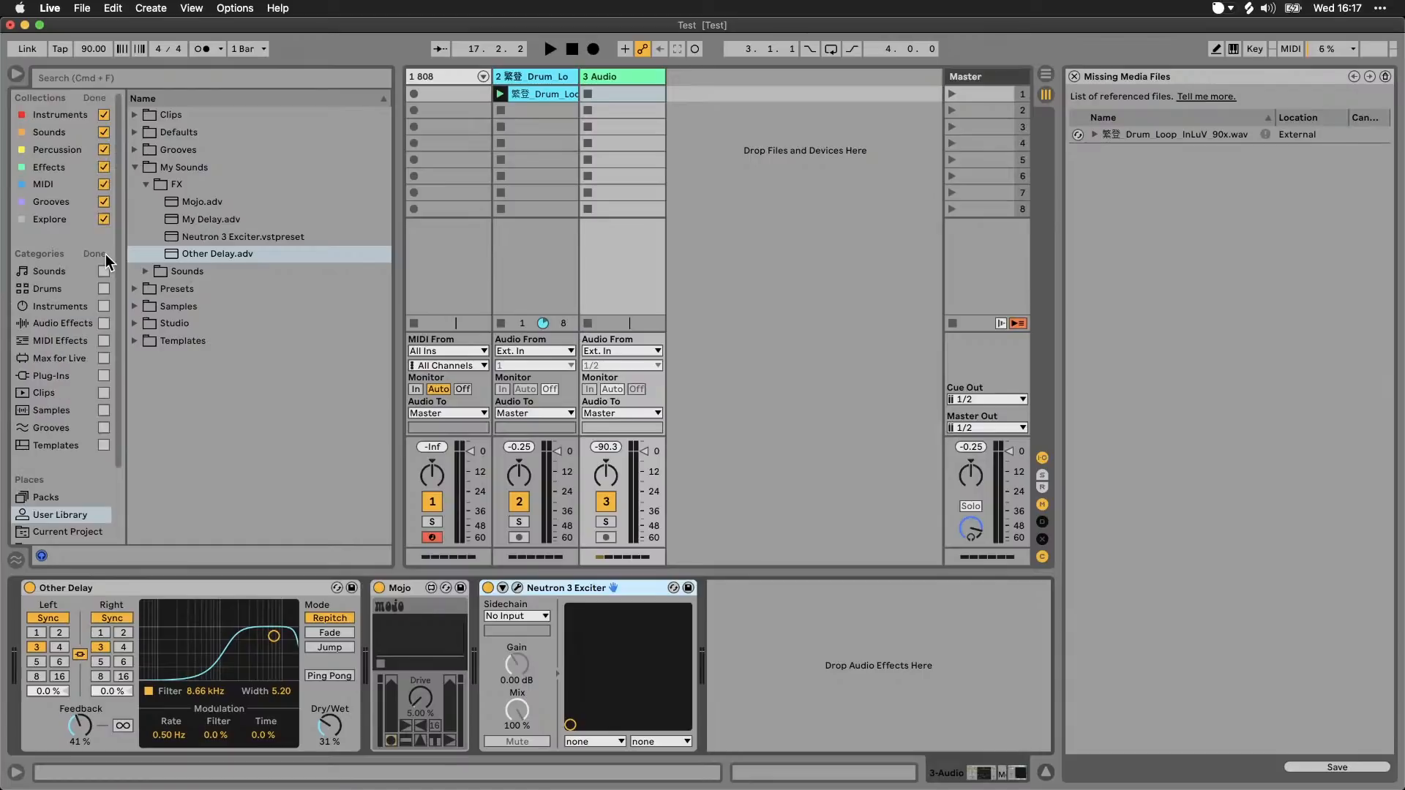
pyautogui.click(106, 375)
pyautogui.click(67, 377)
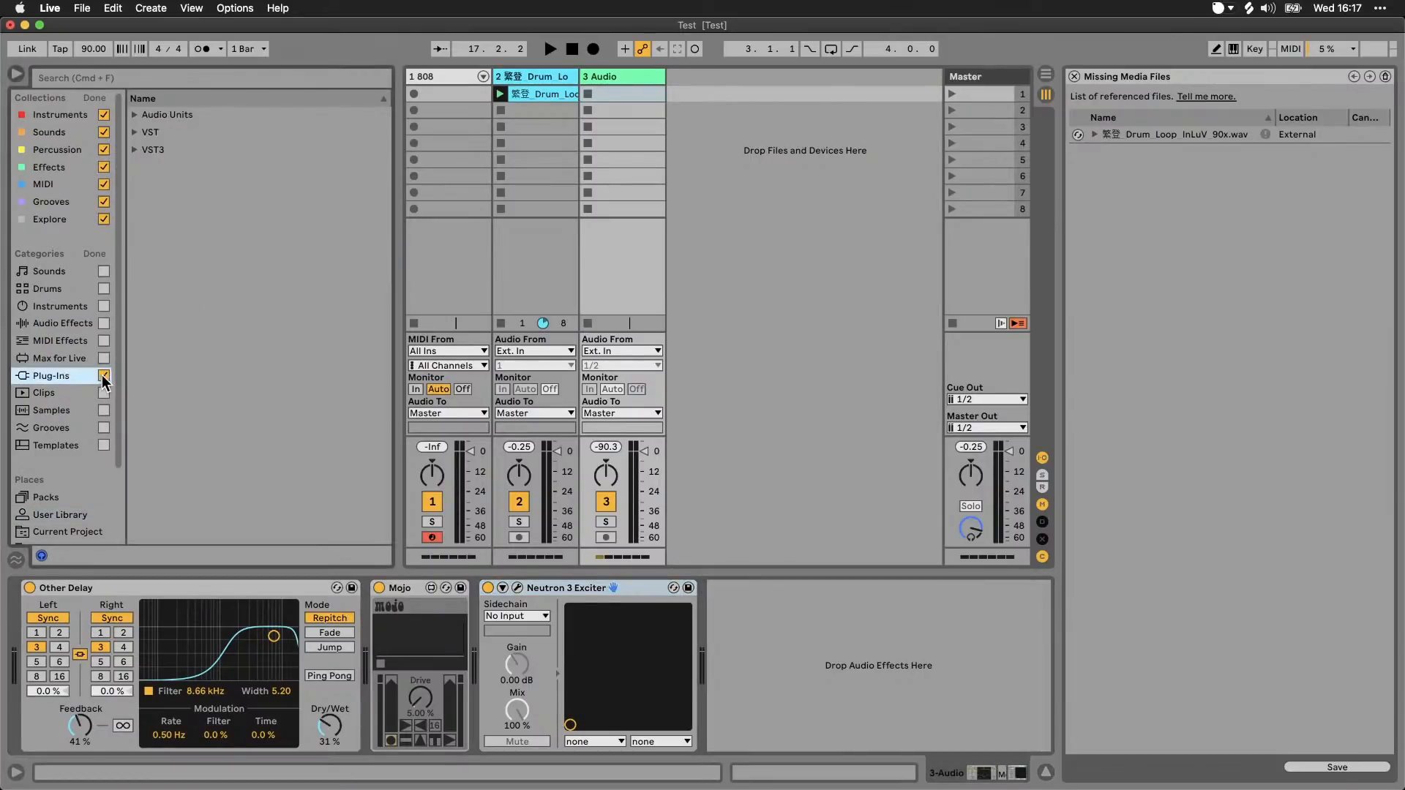
pyautogui.click(103, 376)
pyautogui.click(136, 134)
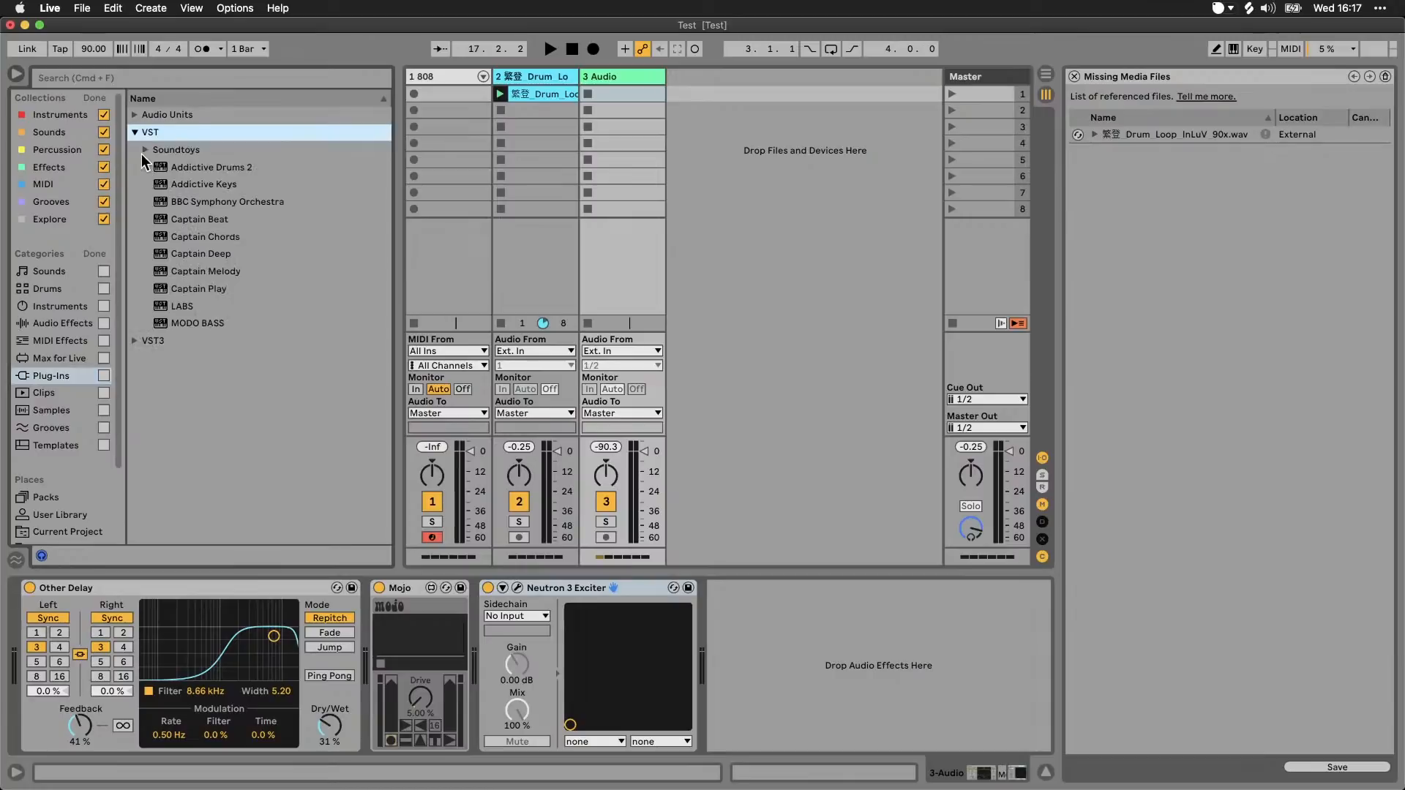
pyautogui.click(142, 152)
pyautogui.moveTo(206, 358); pyautogui.dragTo(756, 617)
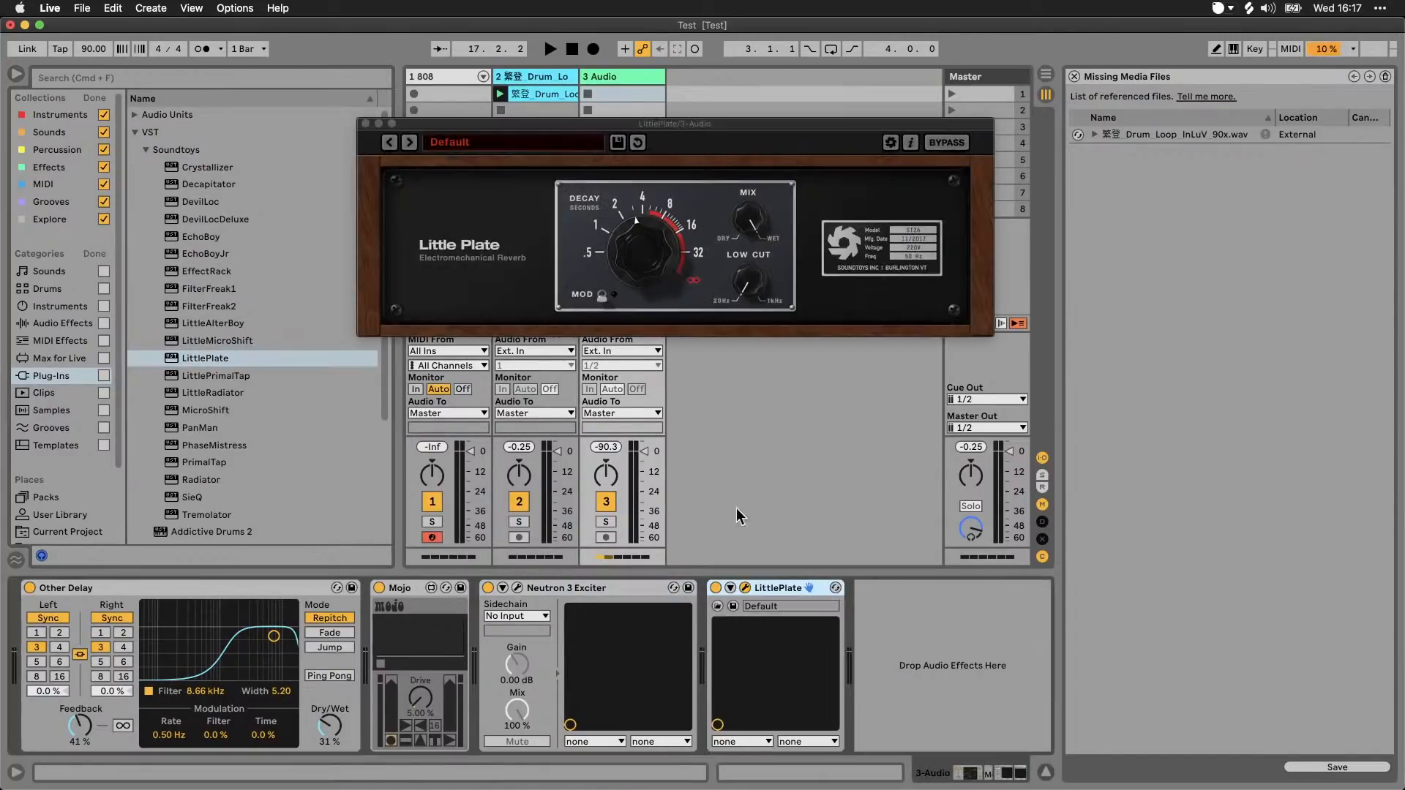
pyautogui.click(365, 123)
# Step: Return to the User Library with the categories hidden and try to save the LittlePlate plug-in directly into the FX subfolder
pyautogui.click(96, 253)
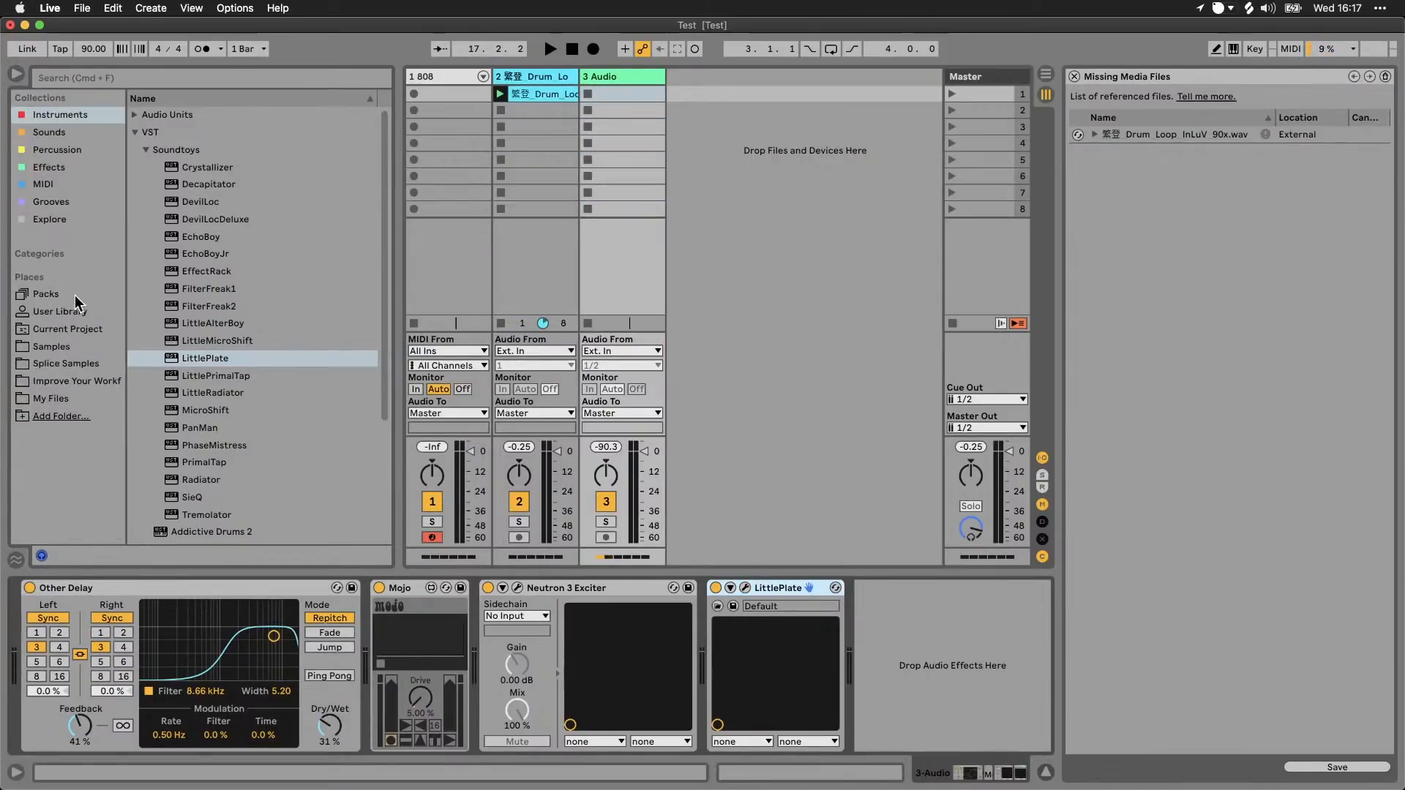
pyautogui.click(72, 310)
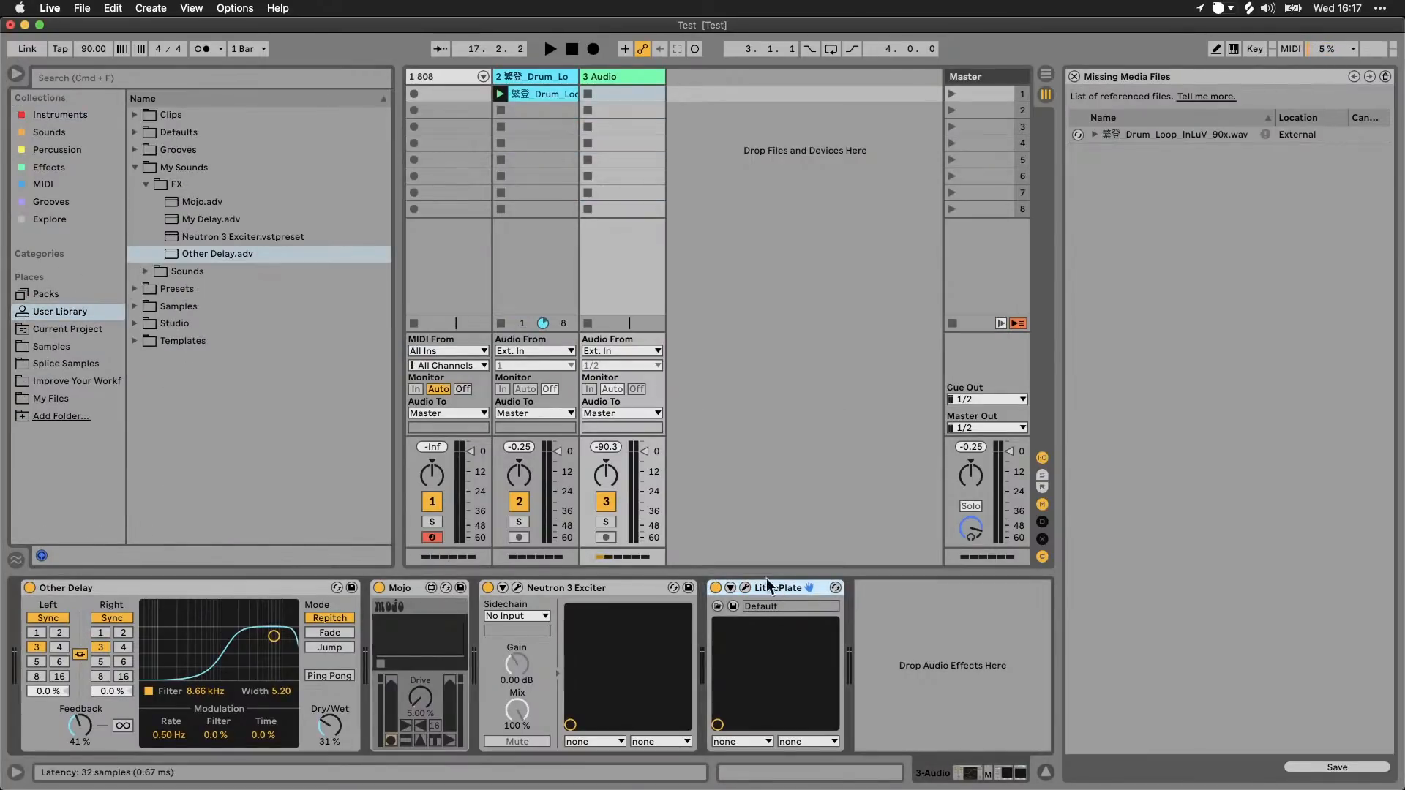
pyautogui.moveTo(772, 590); pyautogui.dragTo(230, 244)
# Step: Group LittlePlate into an Audio Effect Rack and show the rack's macro controls
pyautogui.press('super+g')
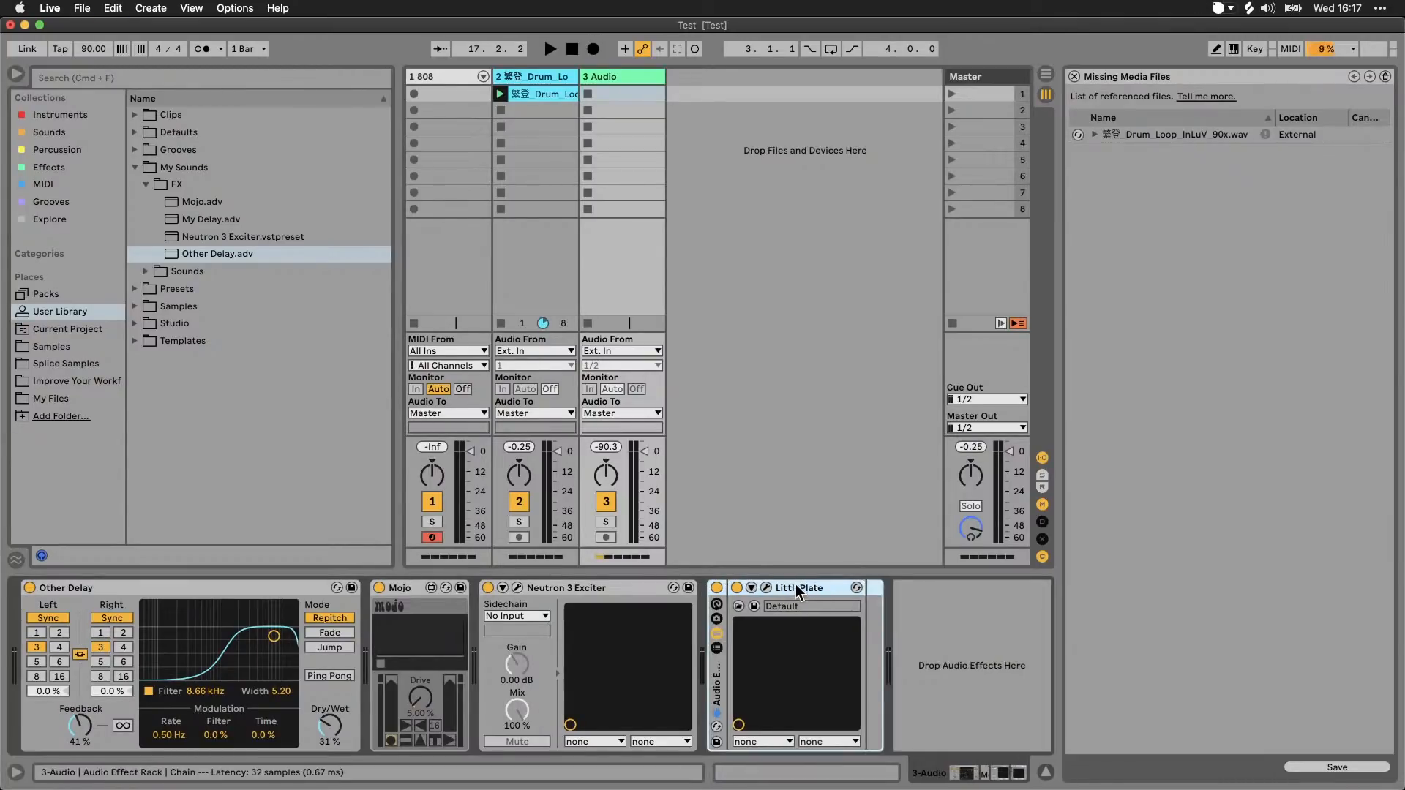
pyautogui.click(716, 606)
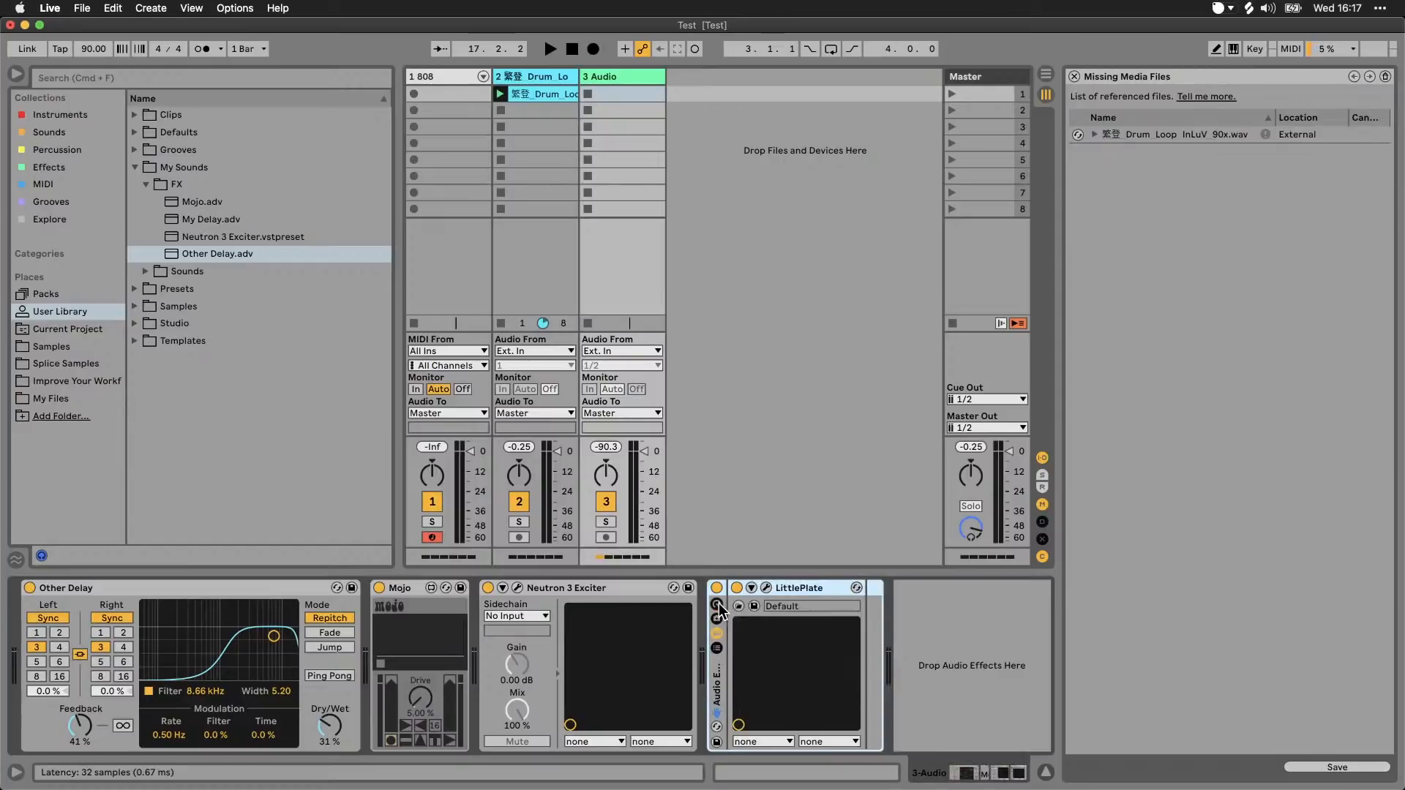
pyautogui.click(717, 606)
pyautogui.click(717, 606)
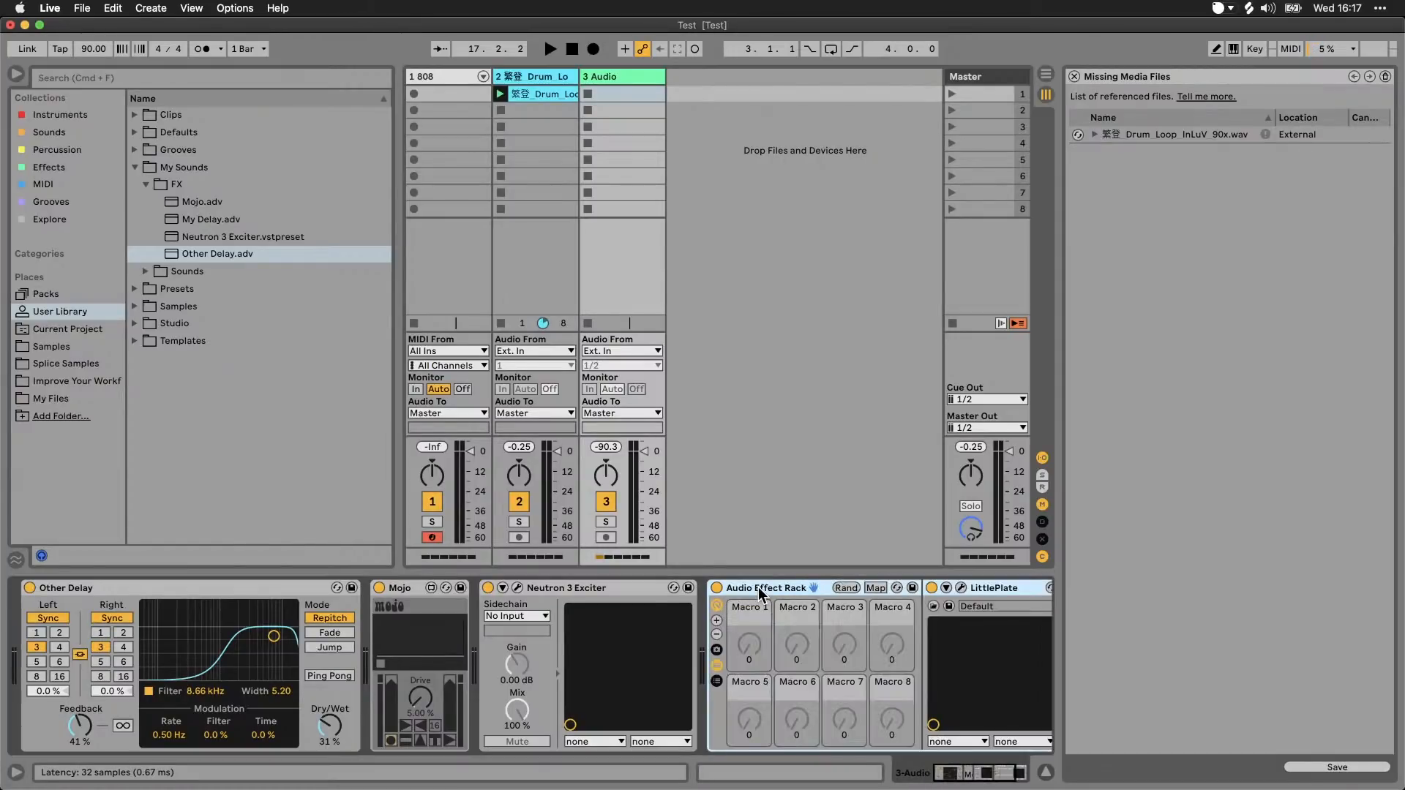
# Step: Rename the Audio Effect Rack to Little Plate, hide its macro controls and save it into the FX subfolder
pyautogui.press('super+r')
pyautogui.write('Little Plate')
pyautogui.press('Return')
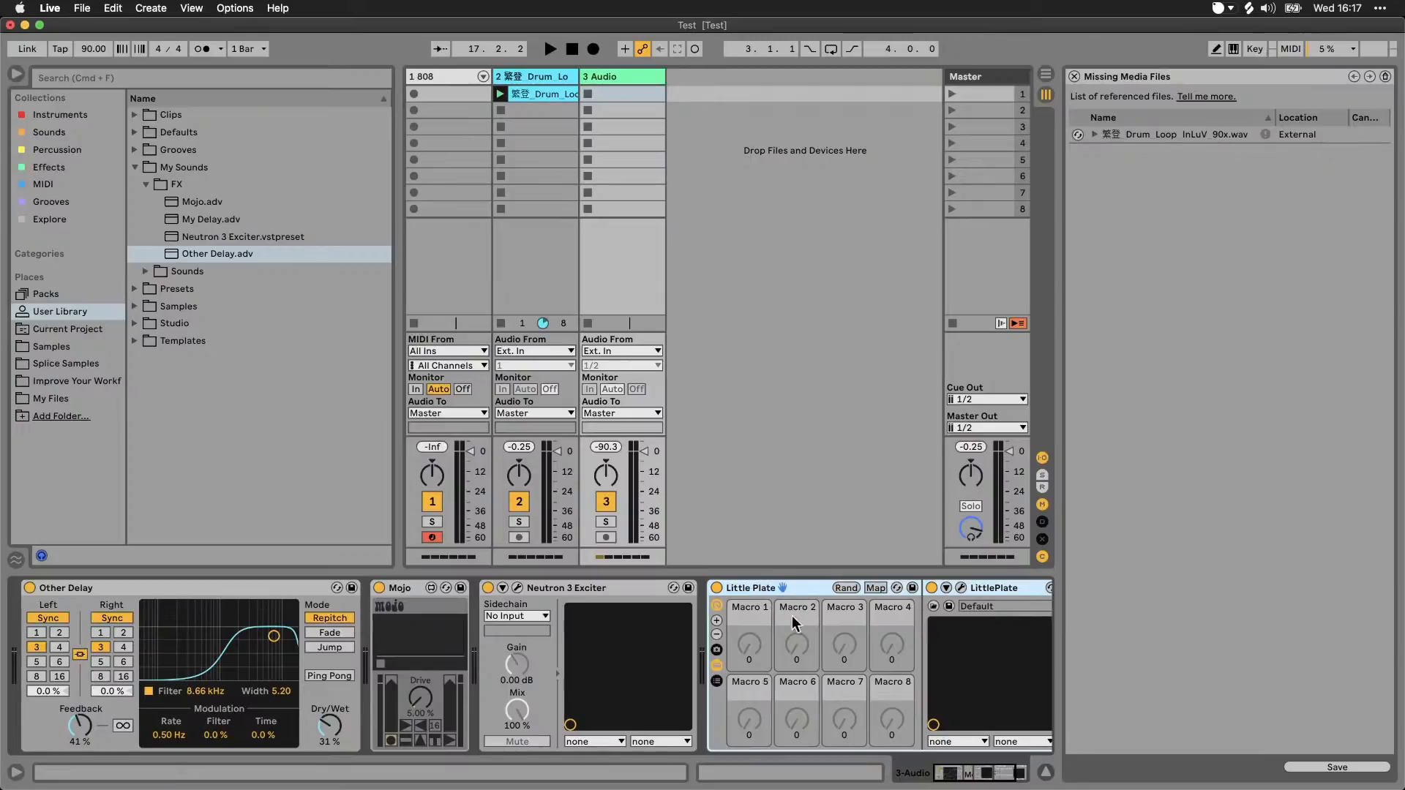
pyautogui.click(716, 607)
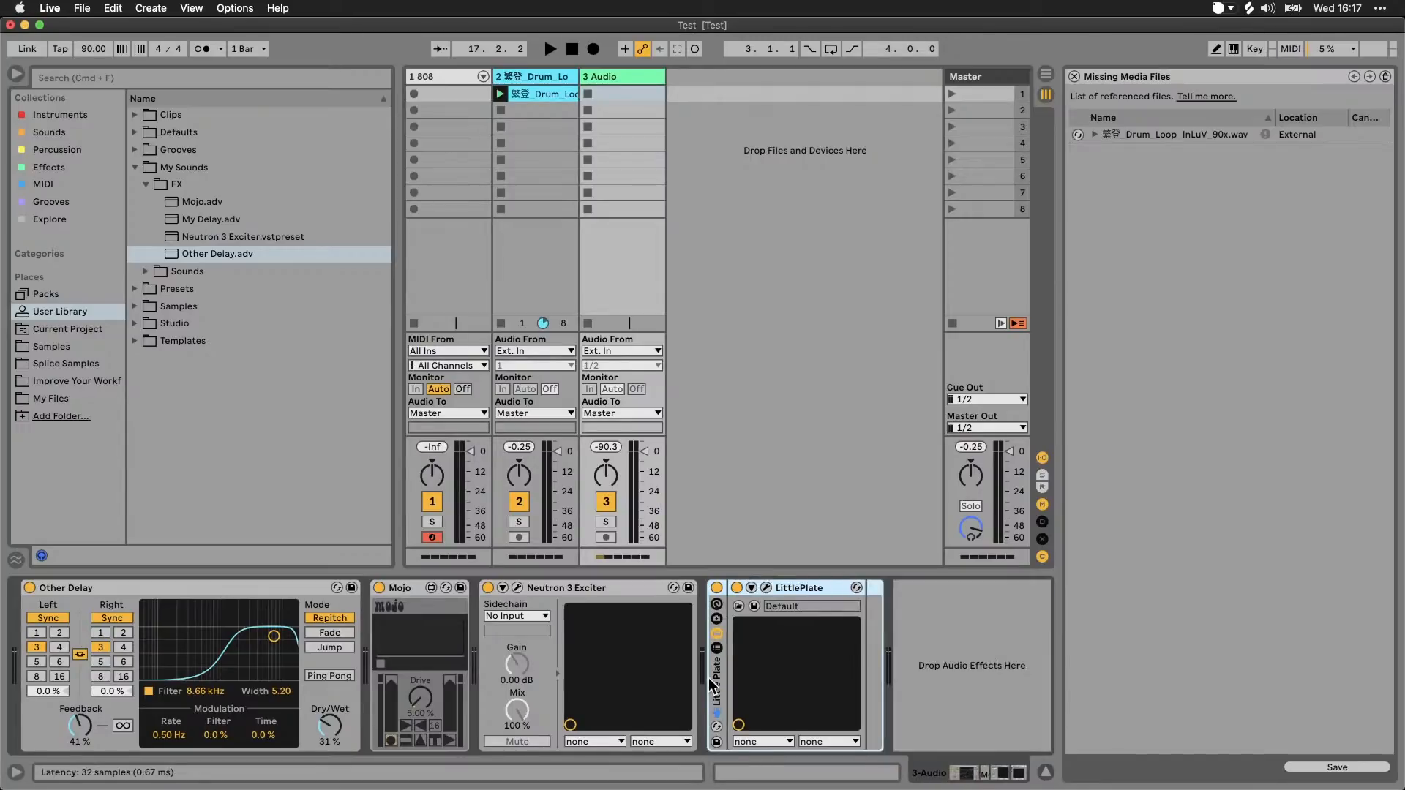
pyautogui.moveTo(408, 334); pyautogui.dragTo(278, 242)
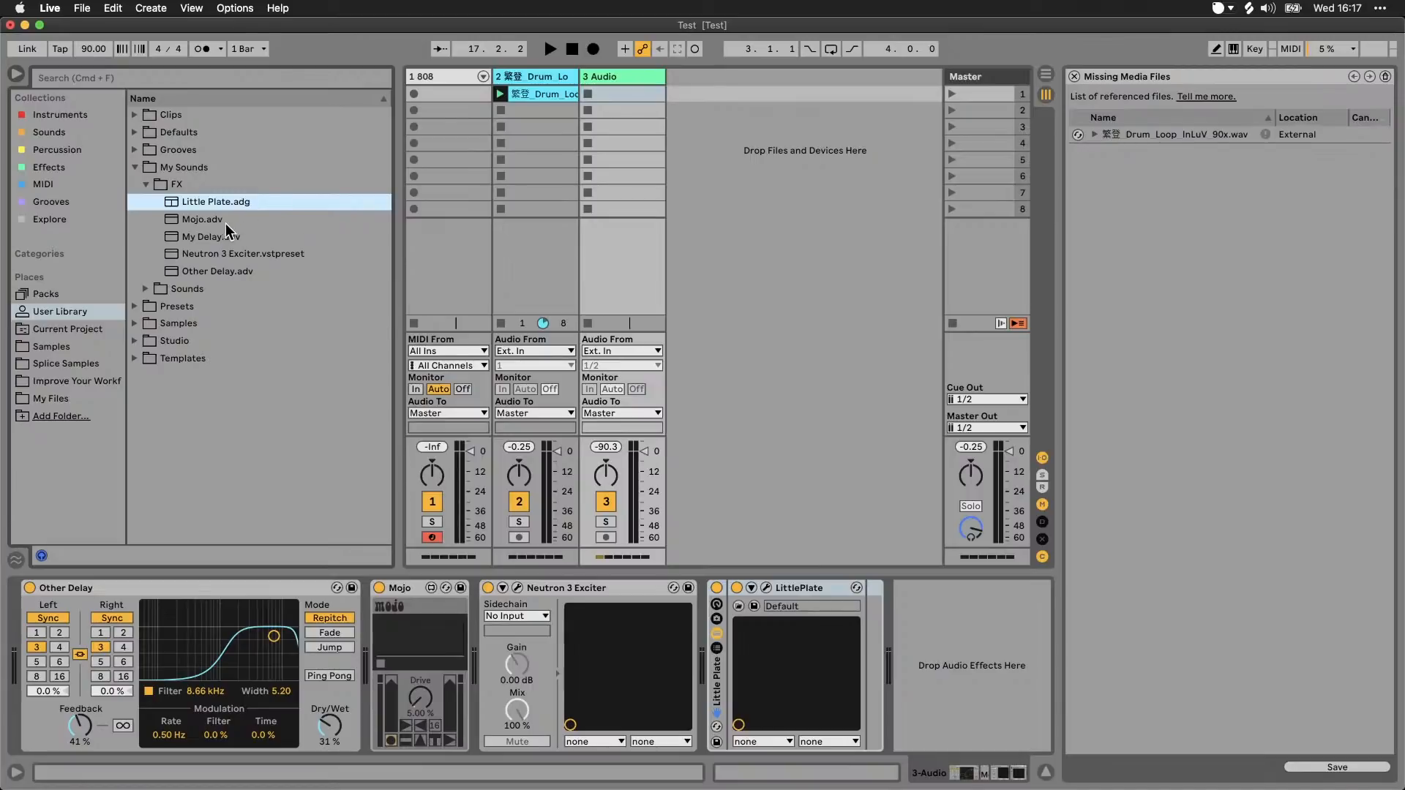
# Step: Examine the Effects subfolders of the Studio folder in the User Library, looking inside Colour and Filter & EQ
pyautogui.click(134, 340)
pyautogui.click(147, 254)
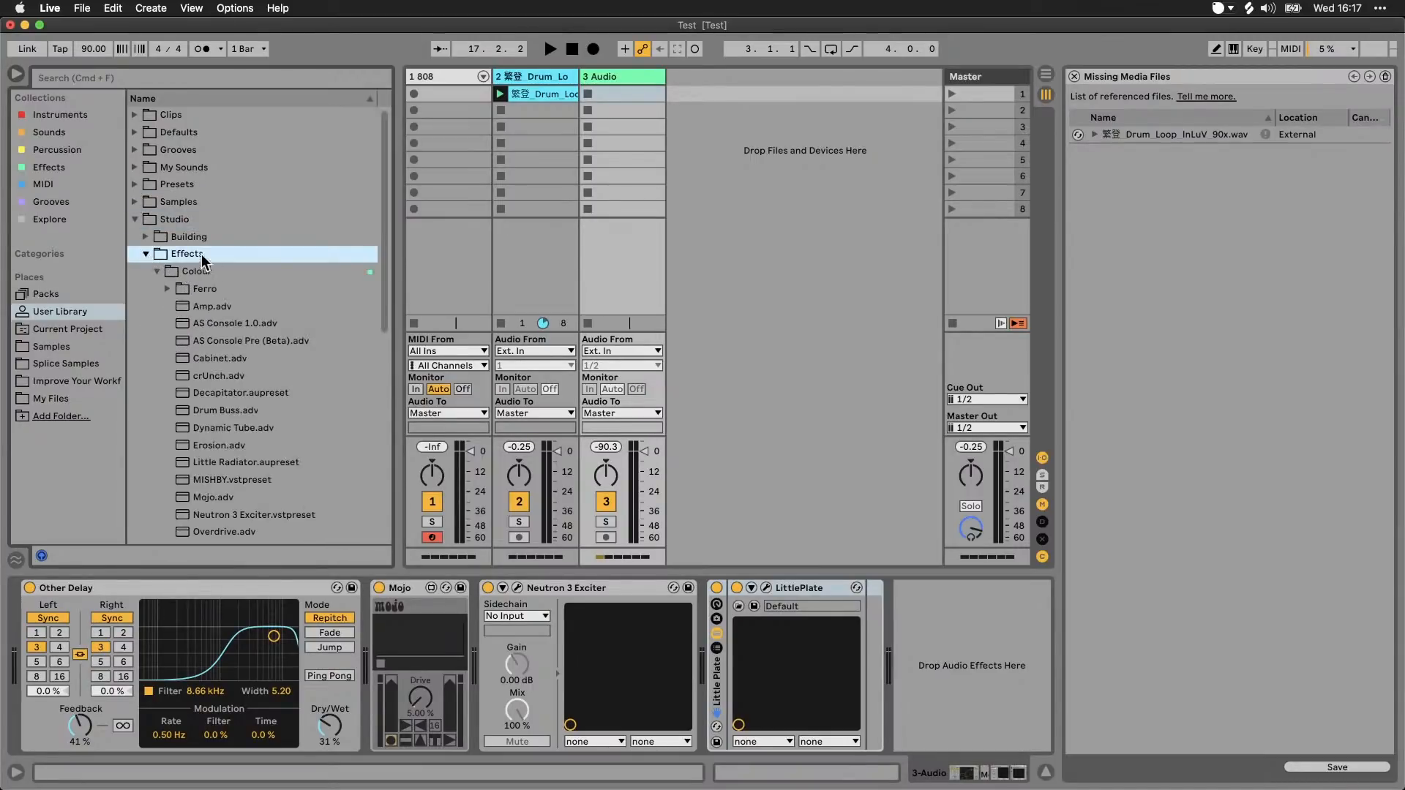
pyautogui.click(156, 271)
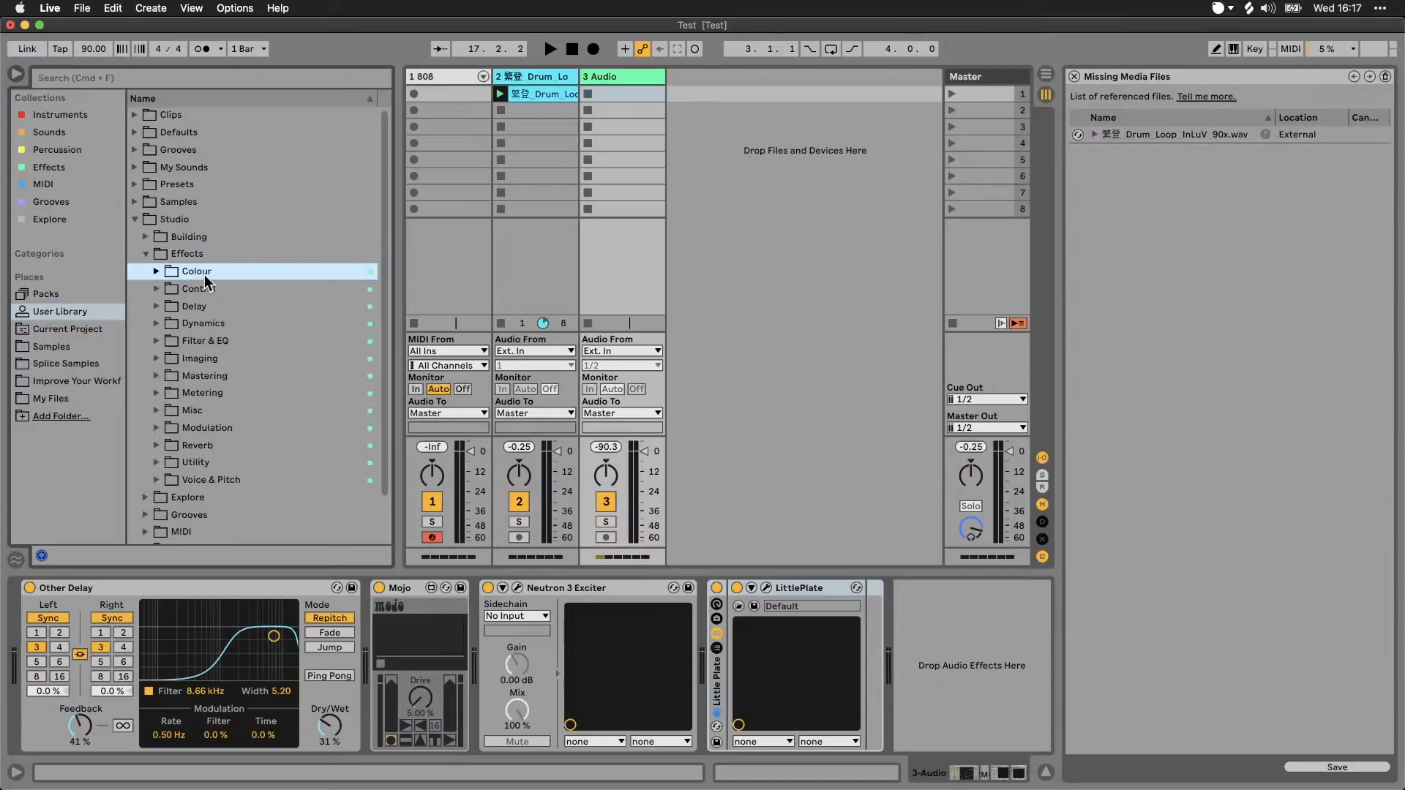
pyautogui.click(155, 341)
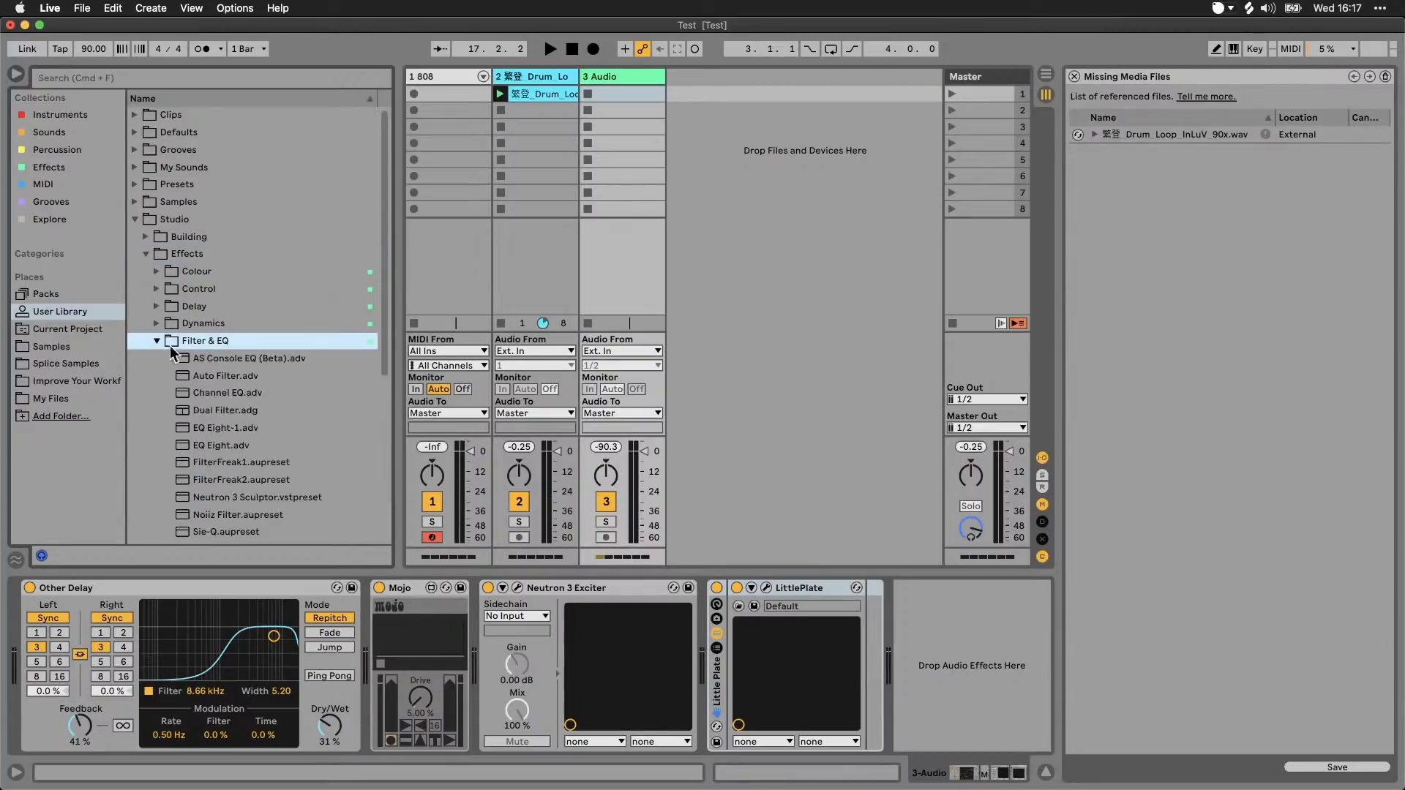
pyautogui.click(157, 341)
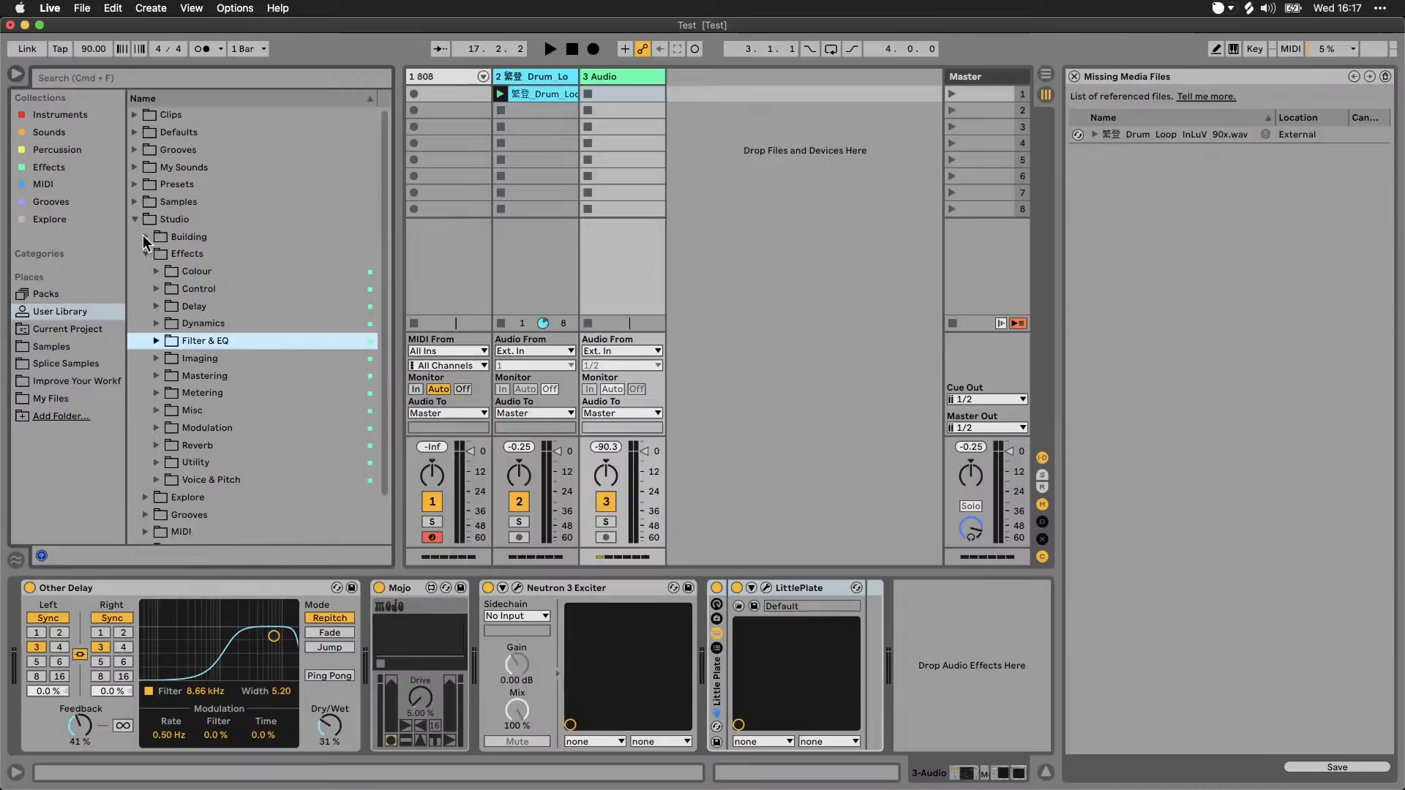
pyautogui.click(145, 253)
# Step: Look through the Explore and MIDI folders inside the Studio folder, with Grooves selected in between
pyautogui.click(145, 271)
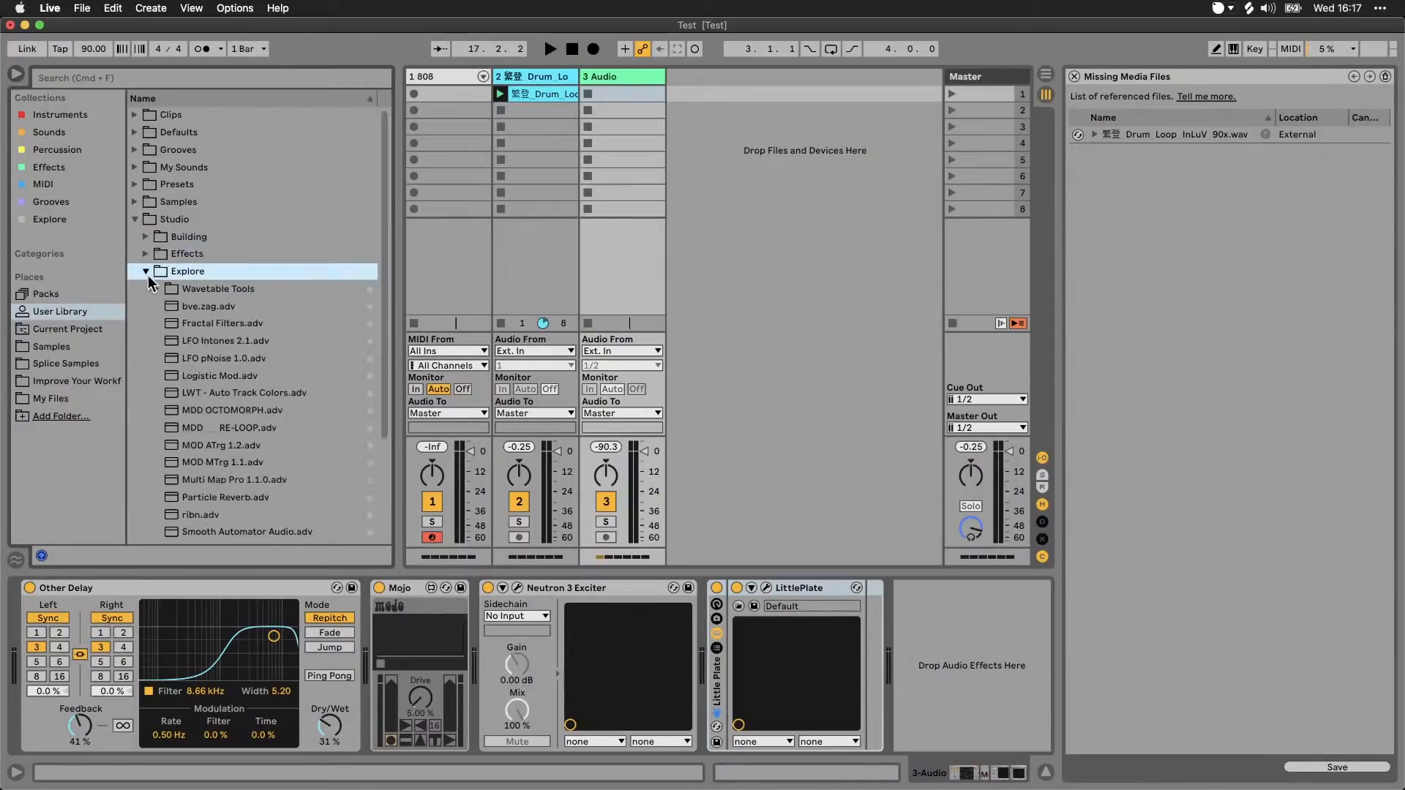
pyautogui.scroll(-2, 261, 313)
pyautogui.scroll(-1, 261, 313)
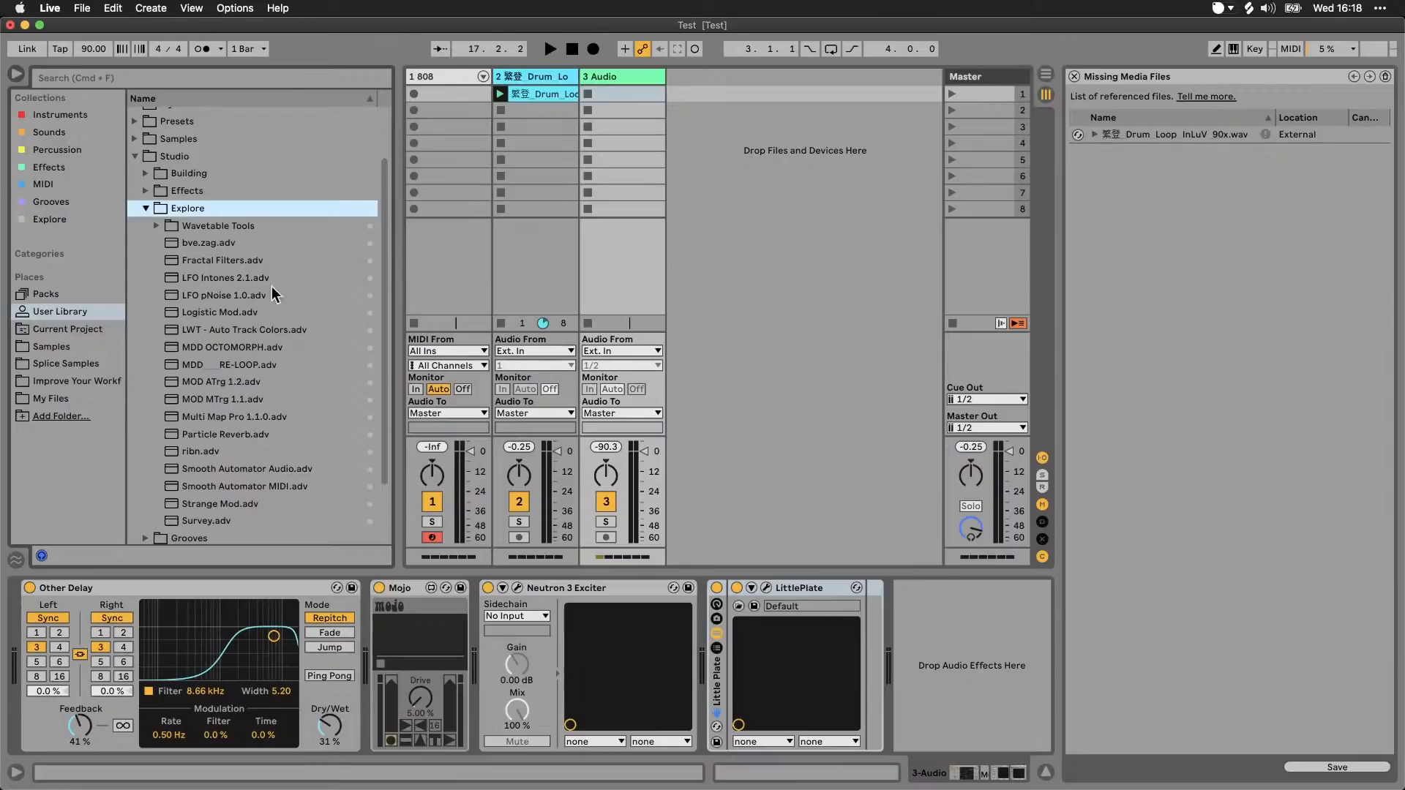
pyautogui.click(145, 209)
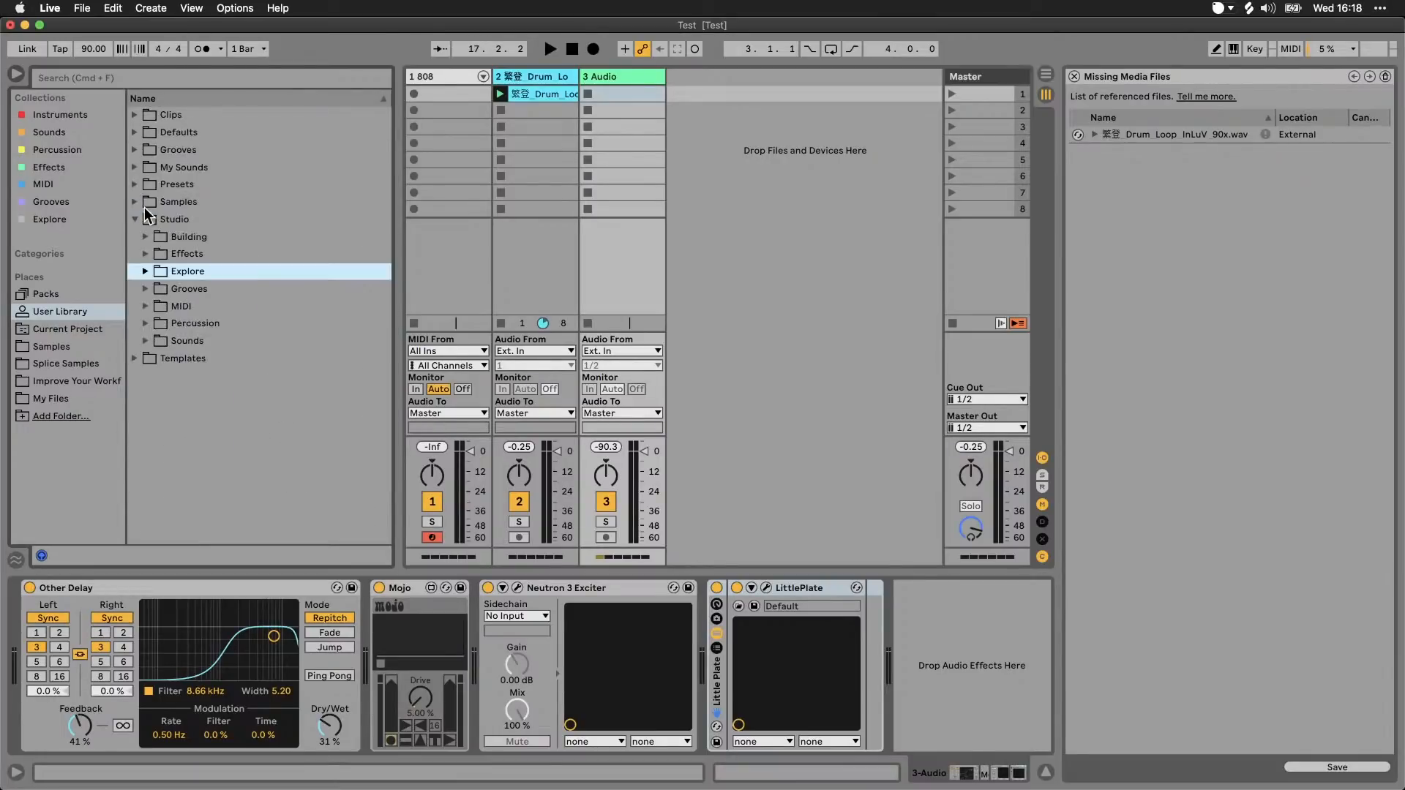
pyautogui.click(165, 289)
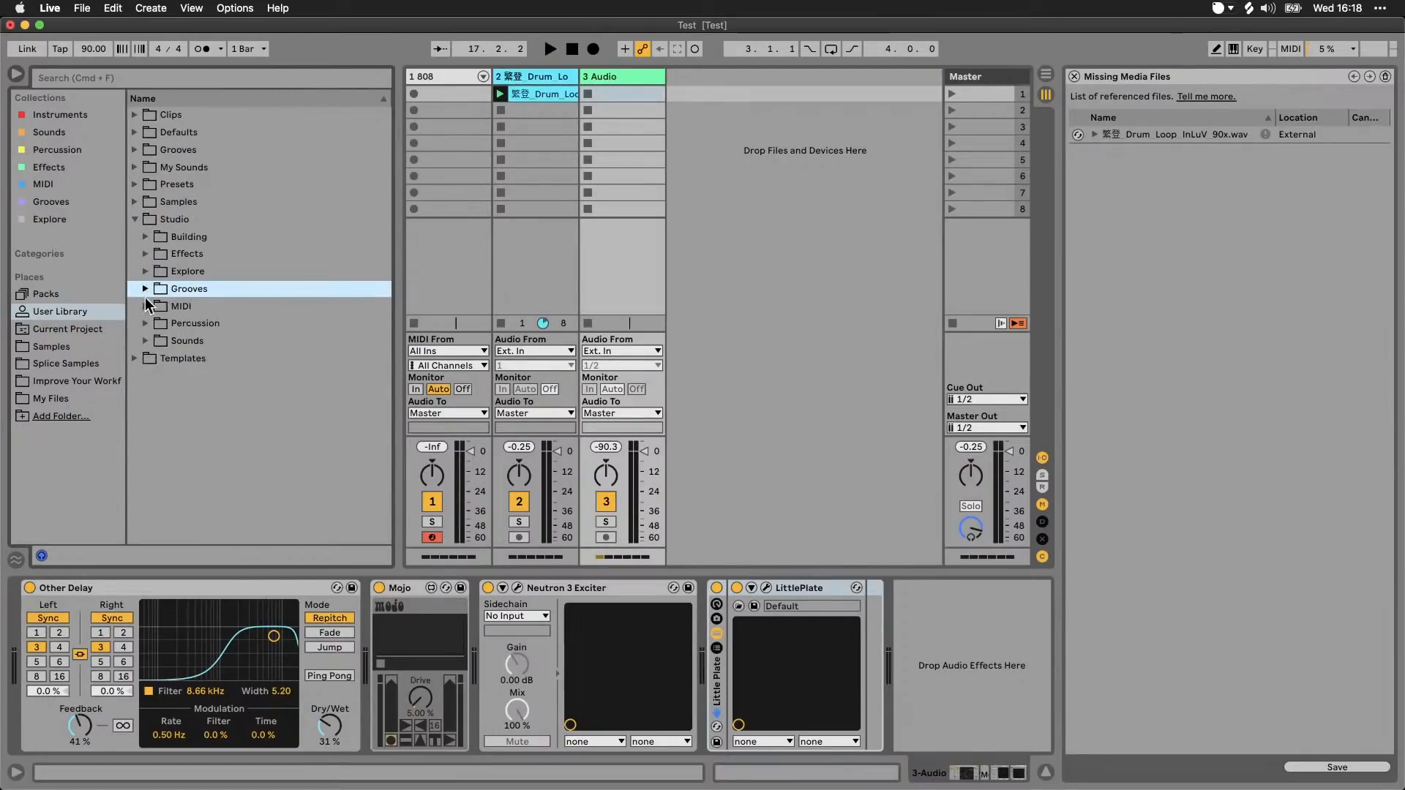
pyautogui.click(145, 304)
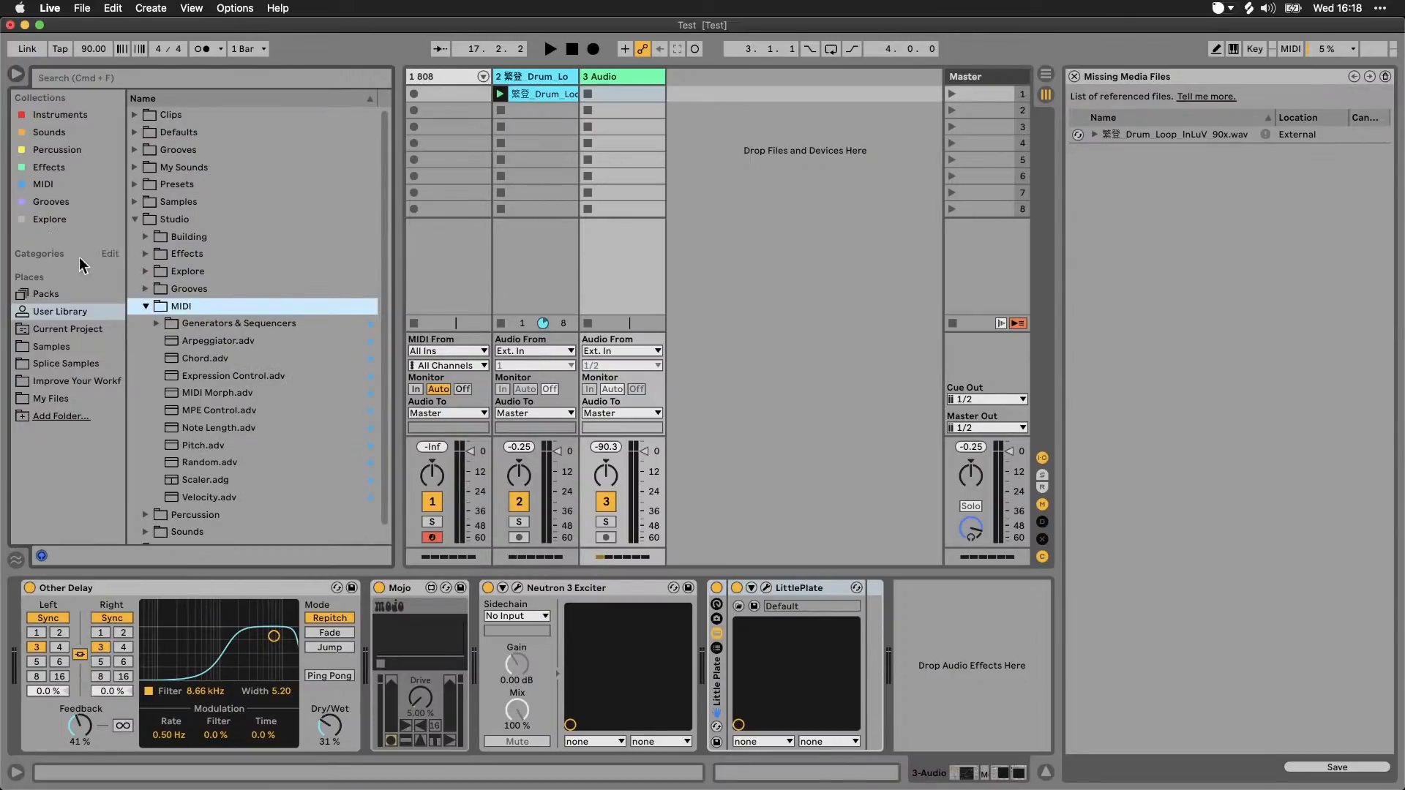
pyautogui.click(147, 306)
# Step: Examine Studio's Percussion folder, including Drum Machines, and its Sounds folder, collapsing each one after viewing
pyautogui.click(145, 322)
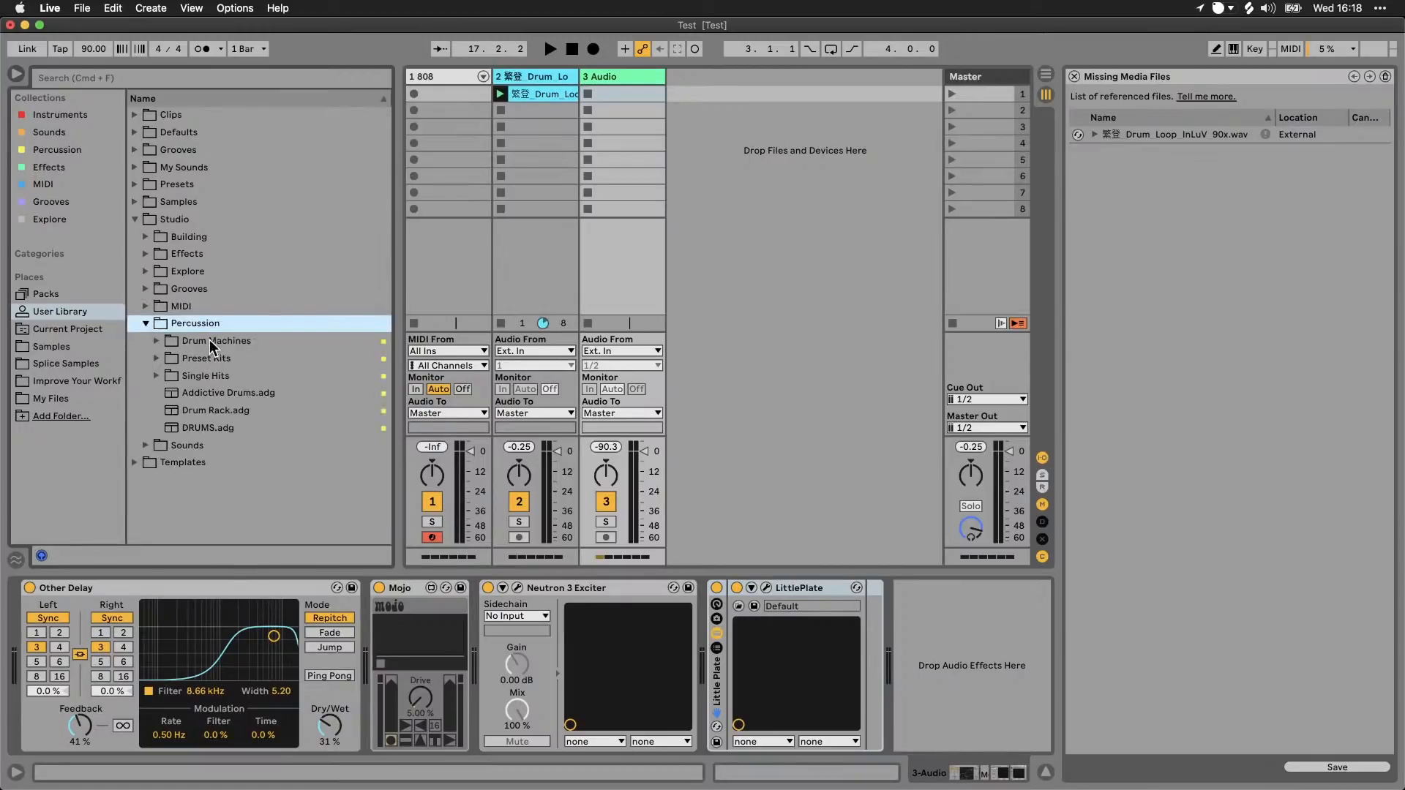
pyautogui.click(156, 341)
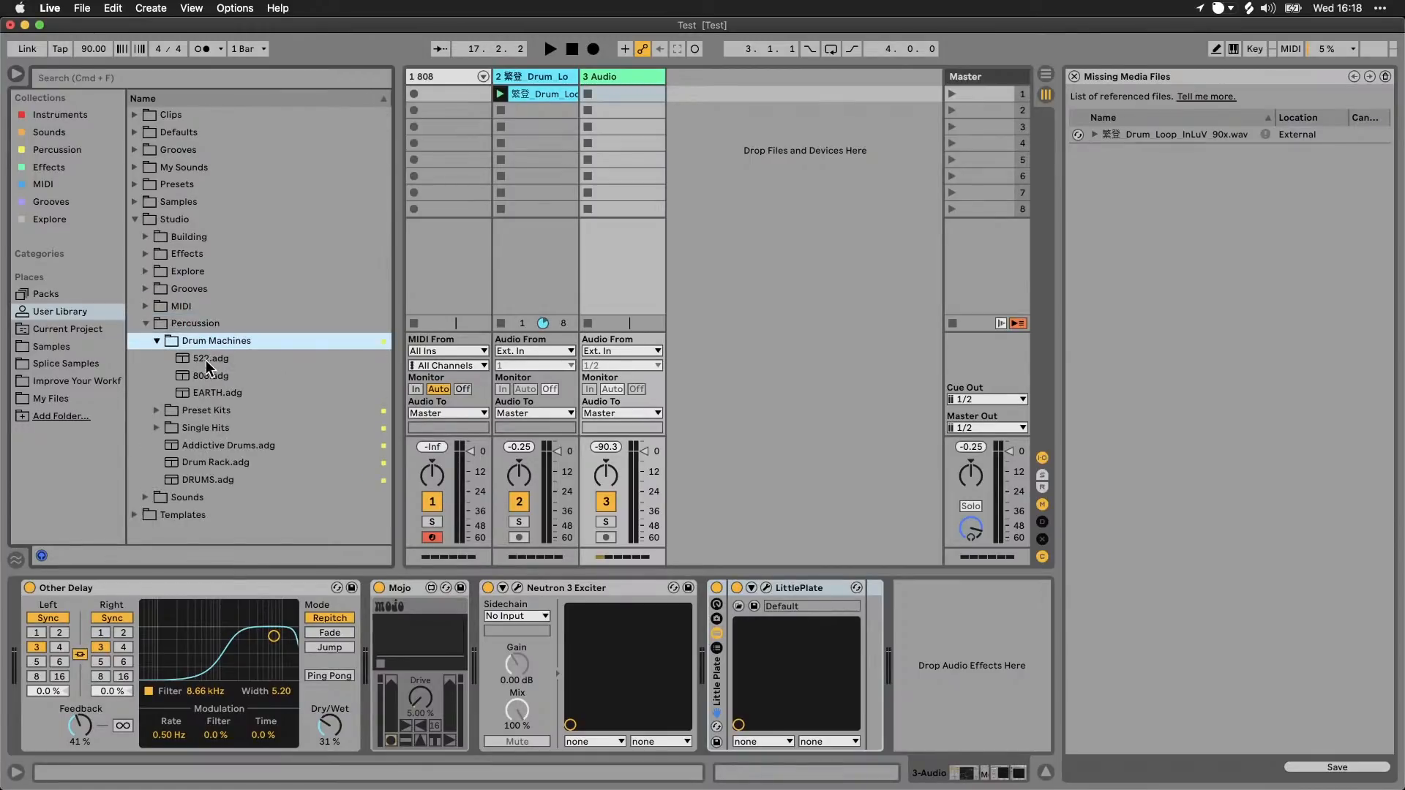
pyautogui.click(156, 341)
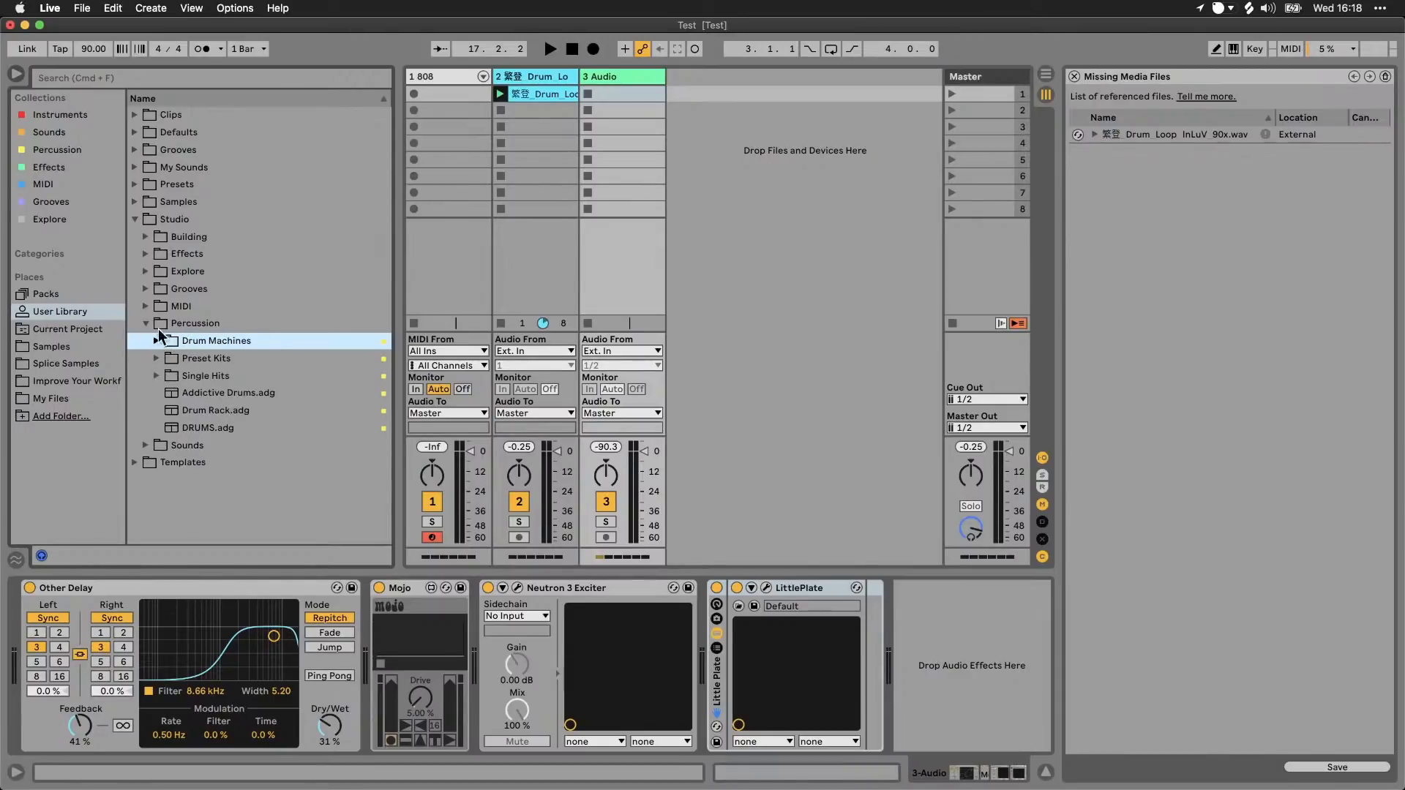
pyautogui.click(147, 323)
pyautogui.click(146, 341)
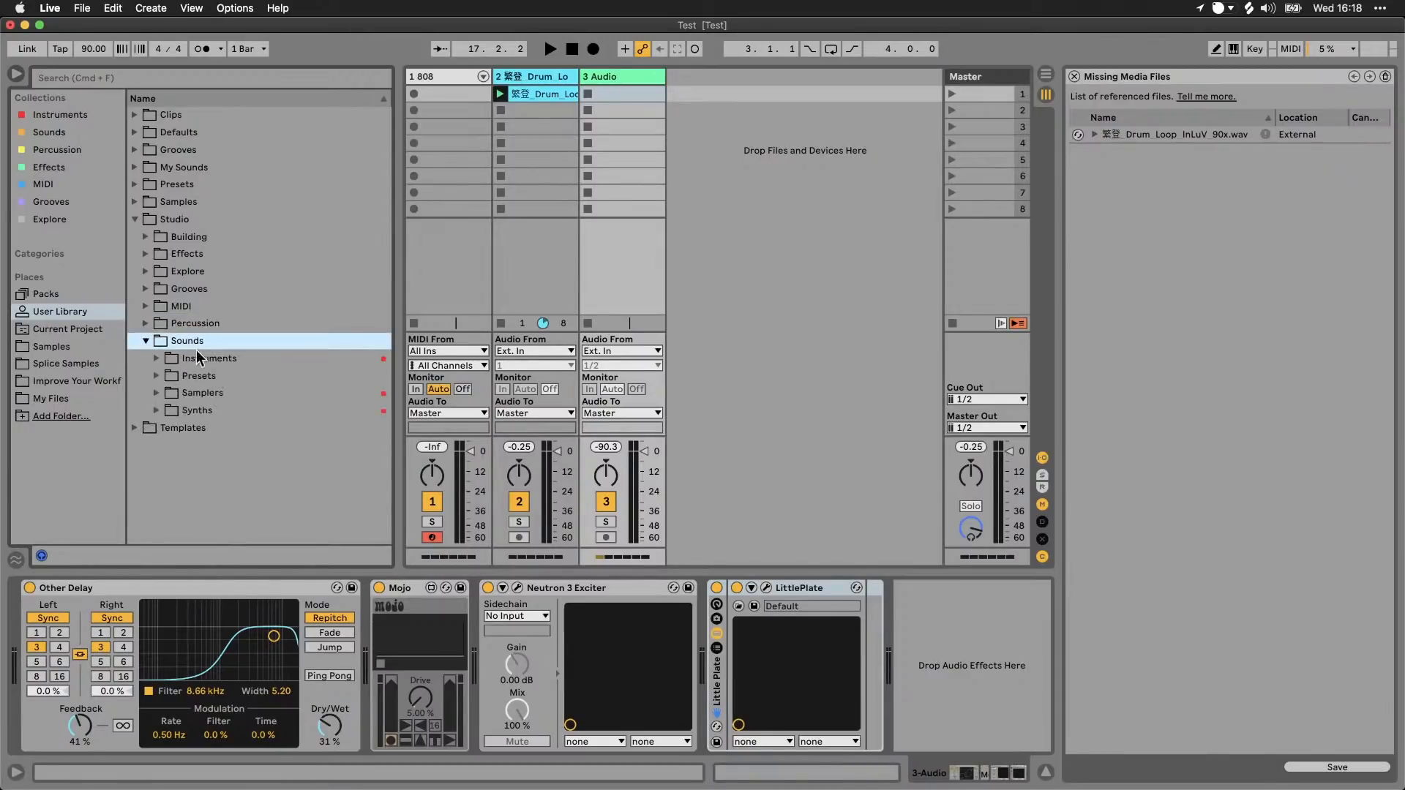
pyautogui.click(145, 341)
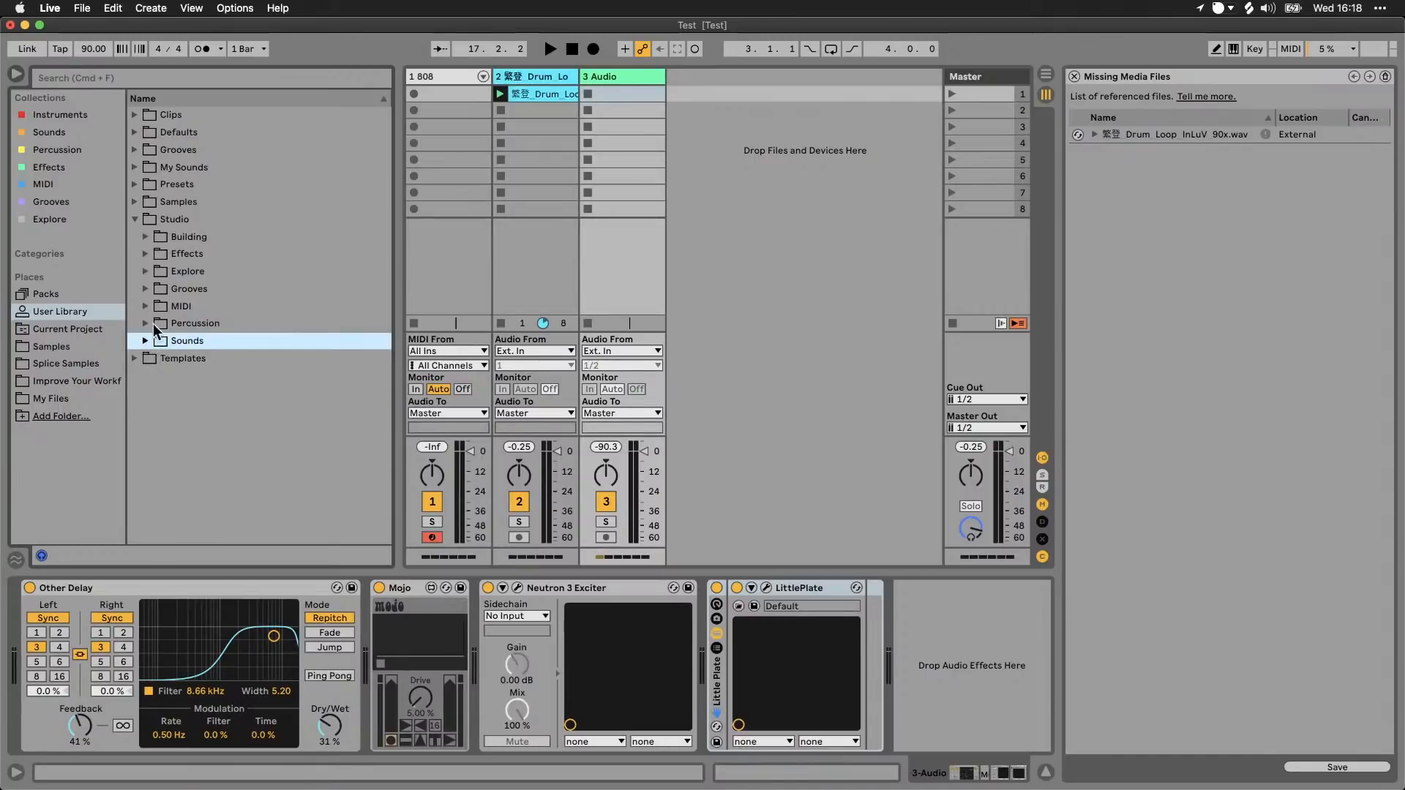
# Step: View the Instruments and Sounds collections, and show the collections' editing checkboxes before leaving edit mode
pyautogui.click(63, 116)
pyautogui.click(53, 131)
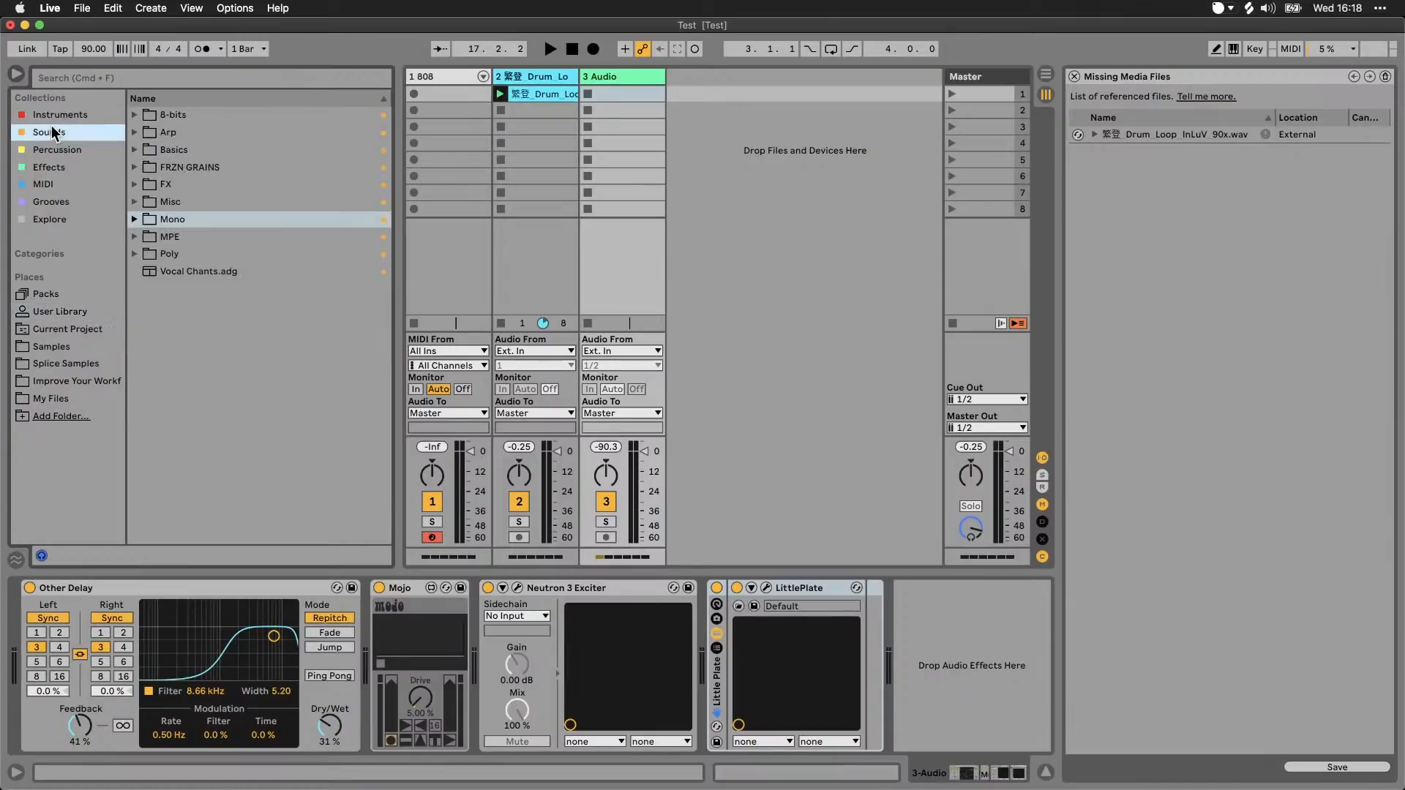
pyautogui.click(73, 115)
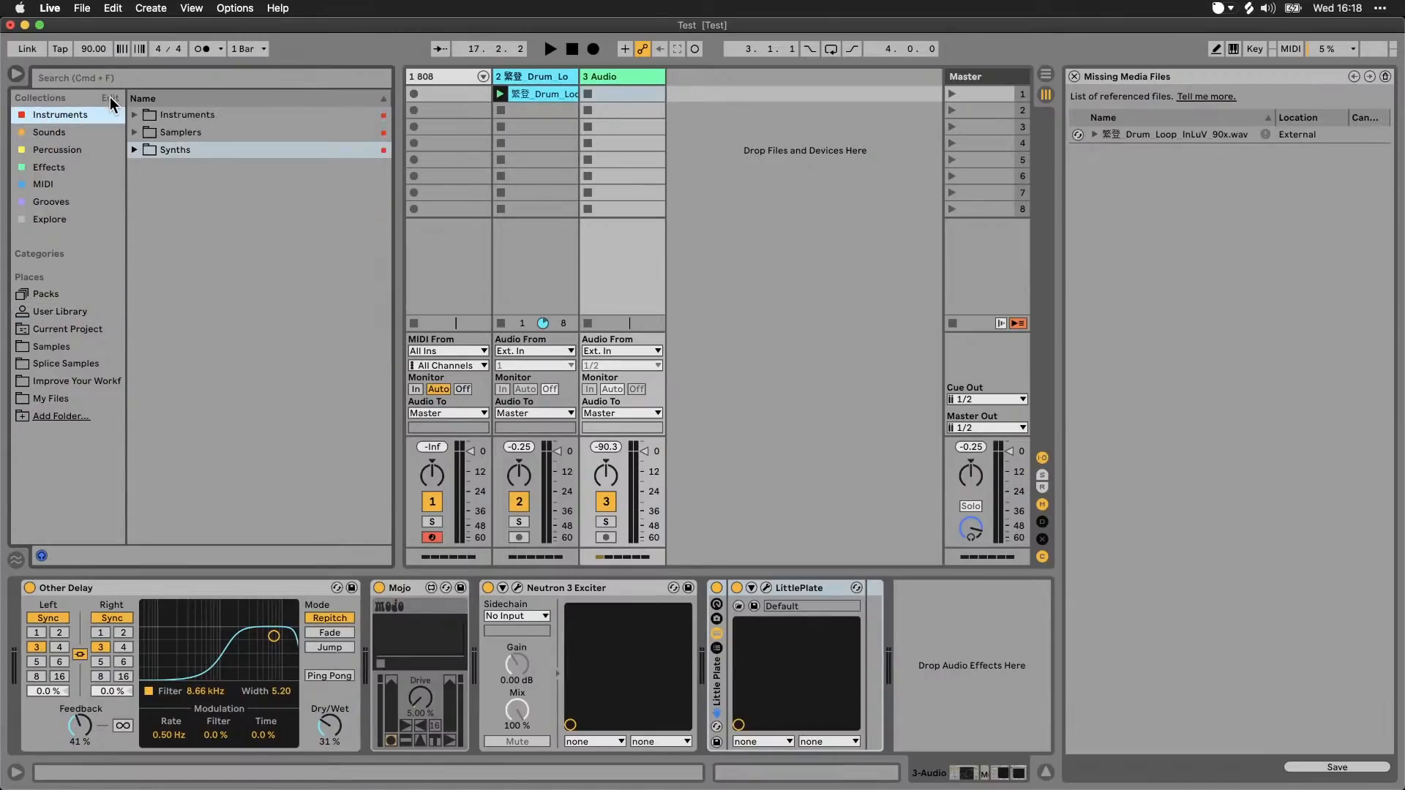
pyautogui.click(109, 98)
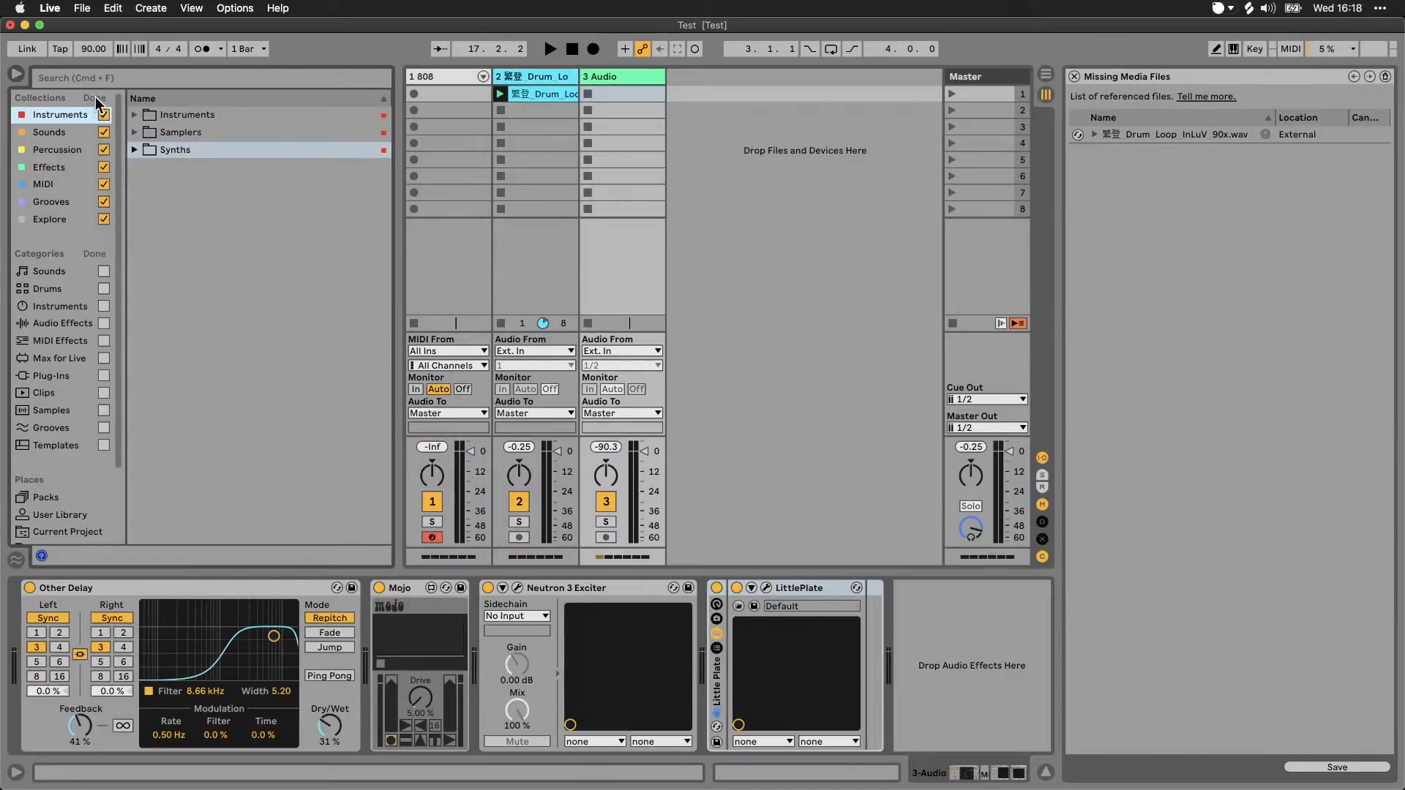
pyautogui.click(94, 98)
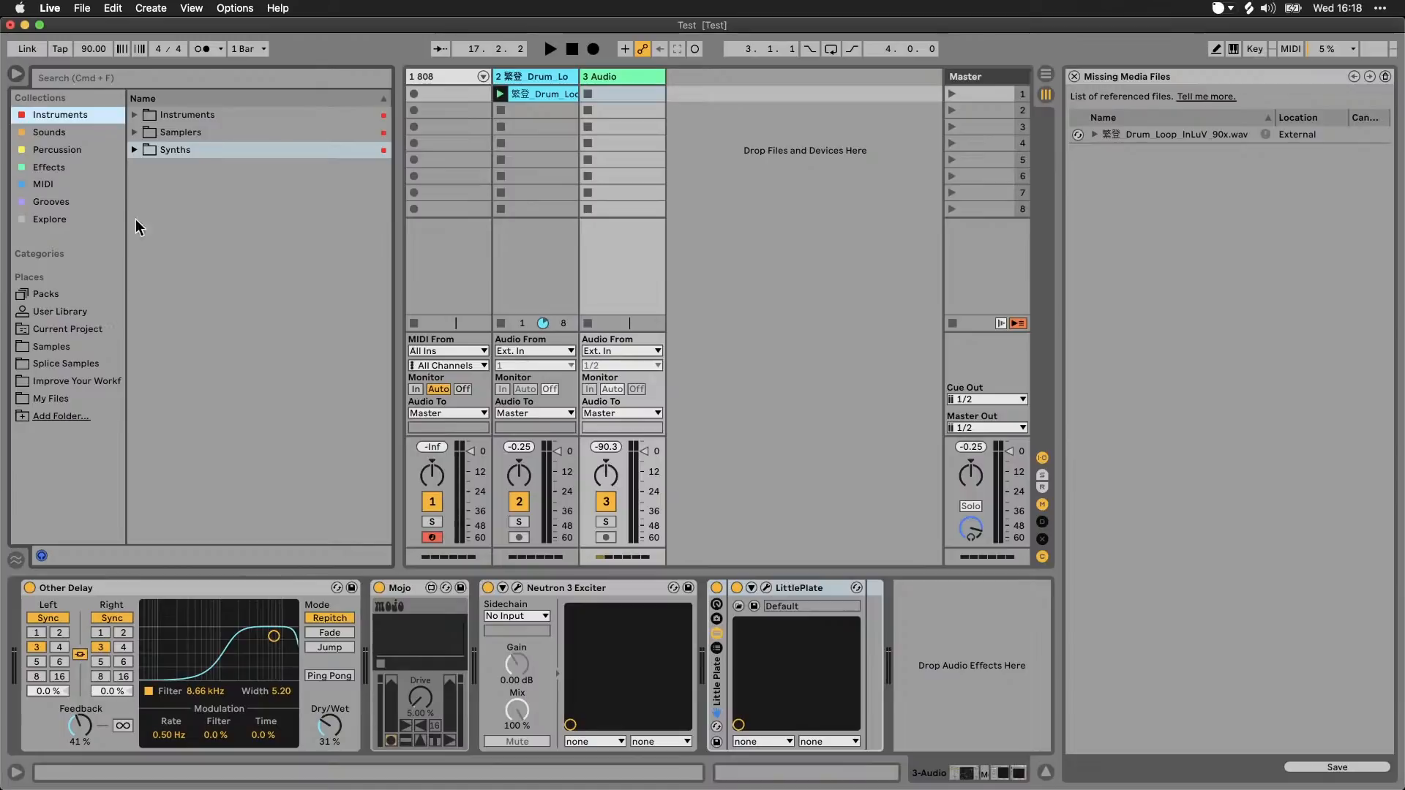
# Step: Review the collection colour options for Studio's Sounds folder and the Colour effects folder in the User Library, then collapse Studio
pyautogui.click(73, 310)
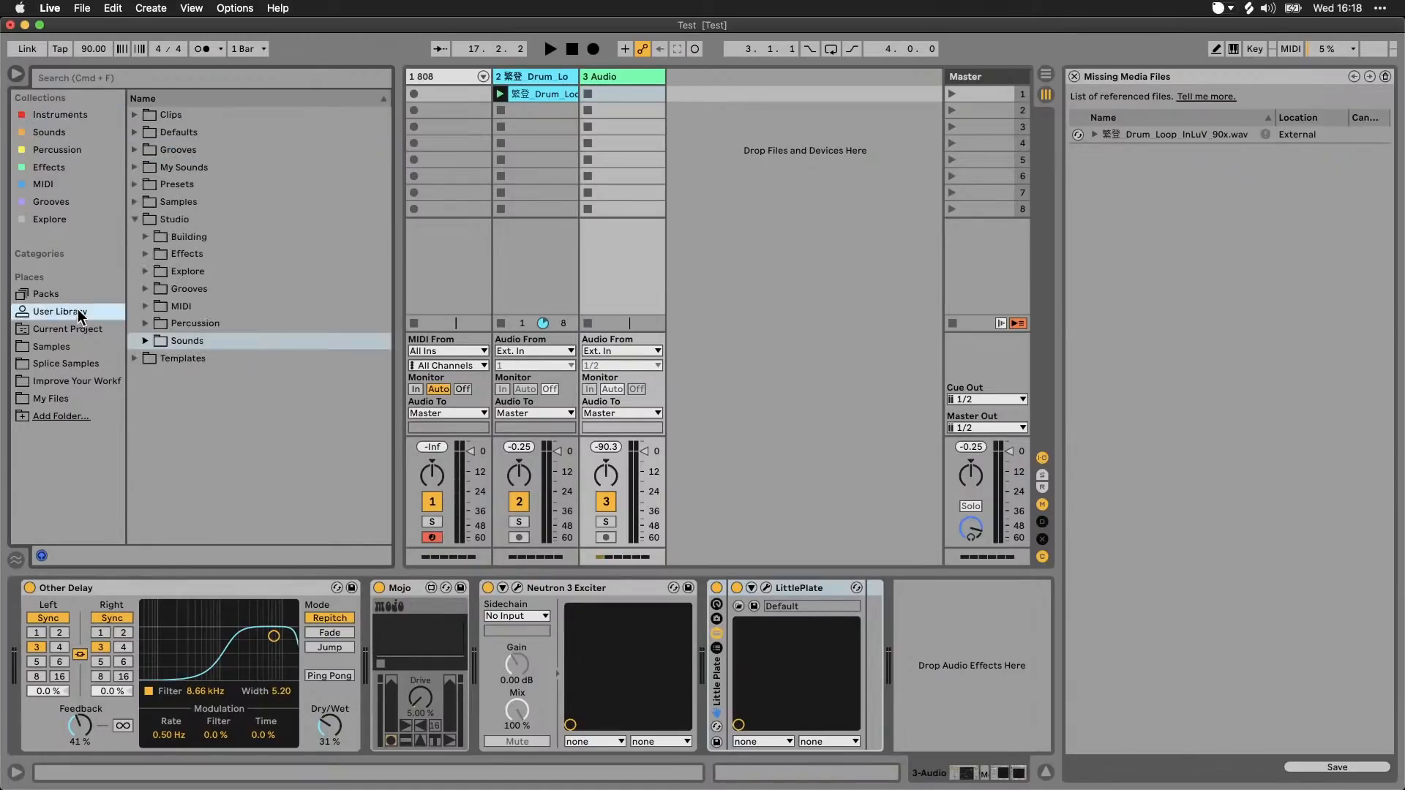
pyautogui.rightClick(186, 342)
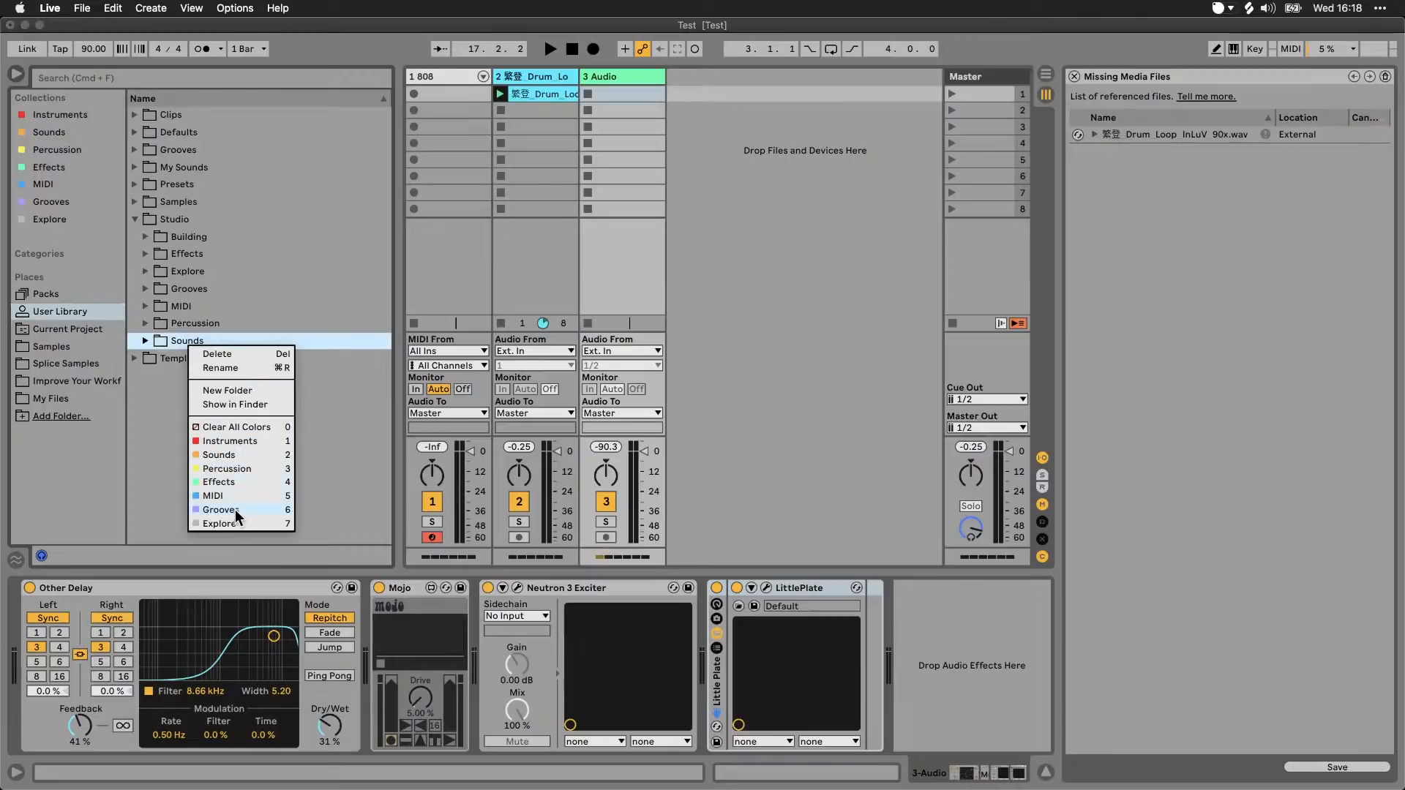
pyautogui.click(279, 298)
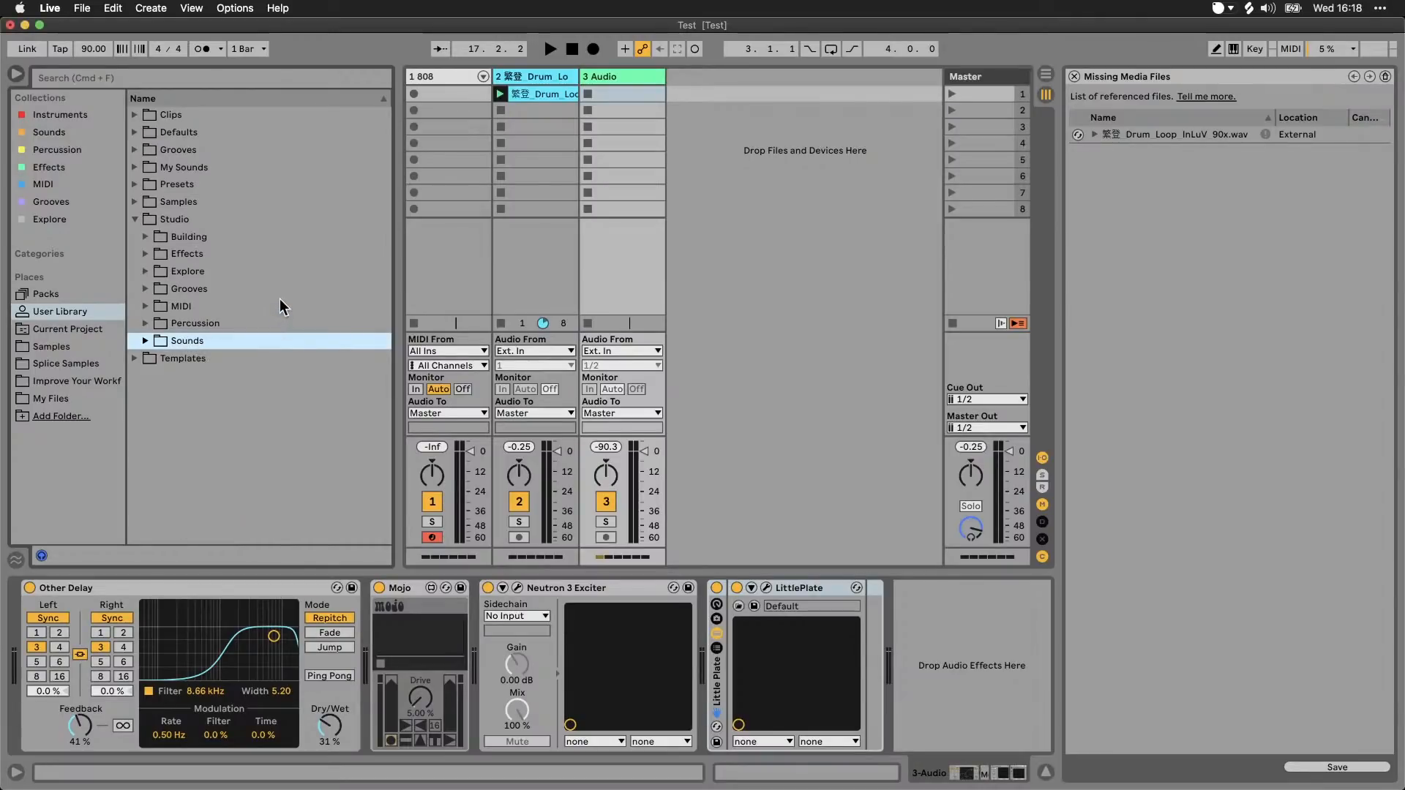
pyautogui.click(145, 253)
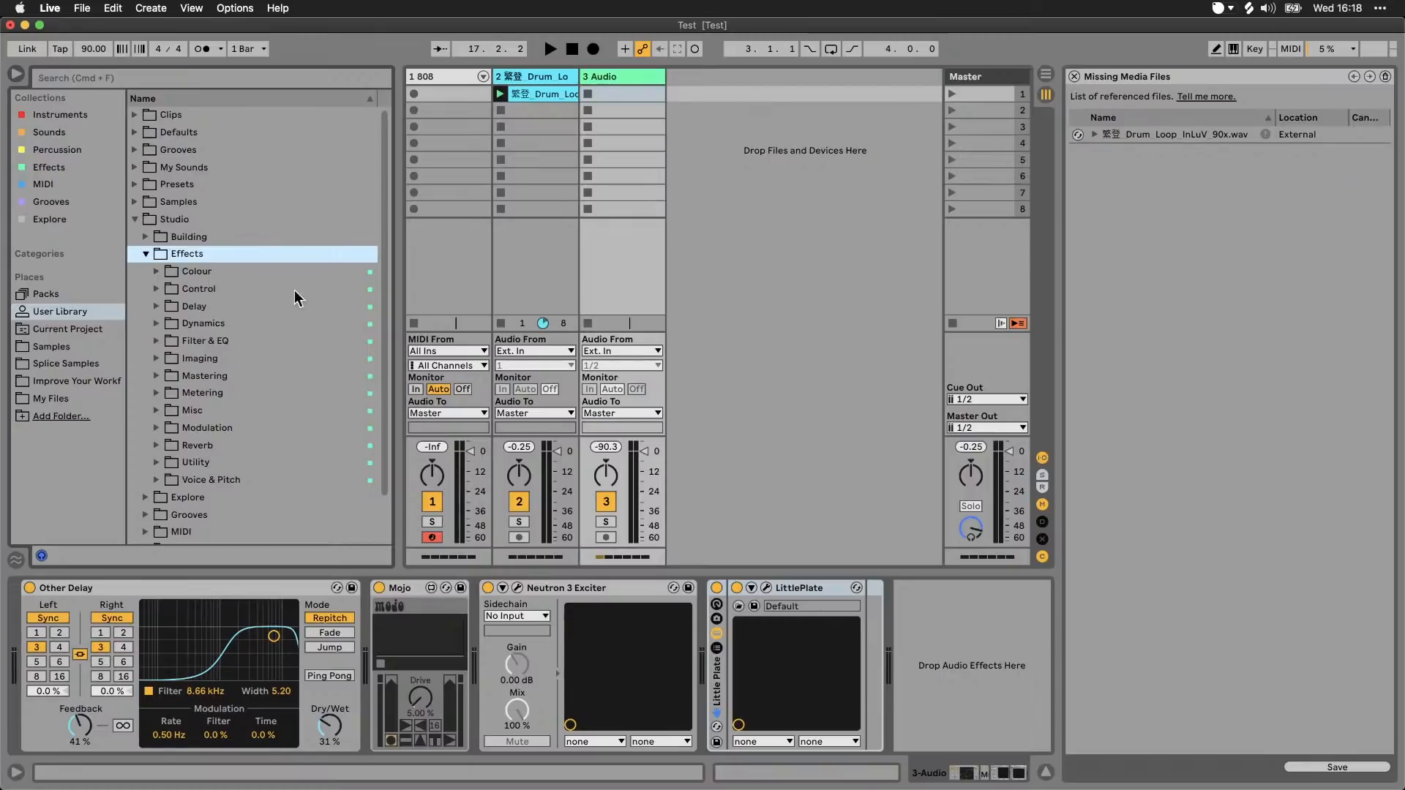
pyautogui.rightClick(290, 271)
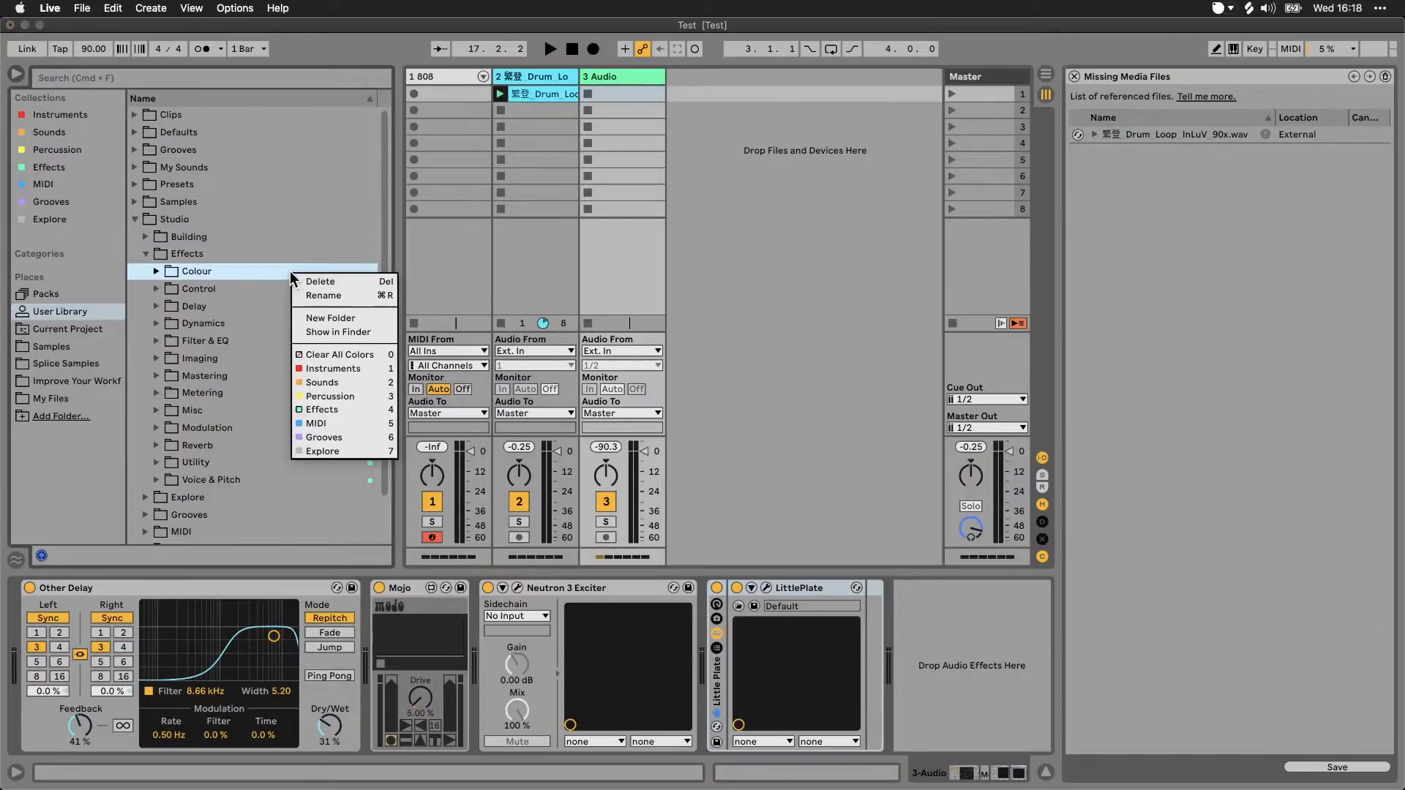
pyautogui.click(221, 280)
pyautogui.click(147, 253)
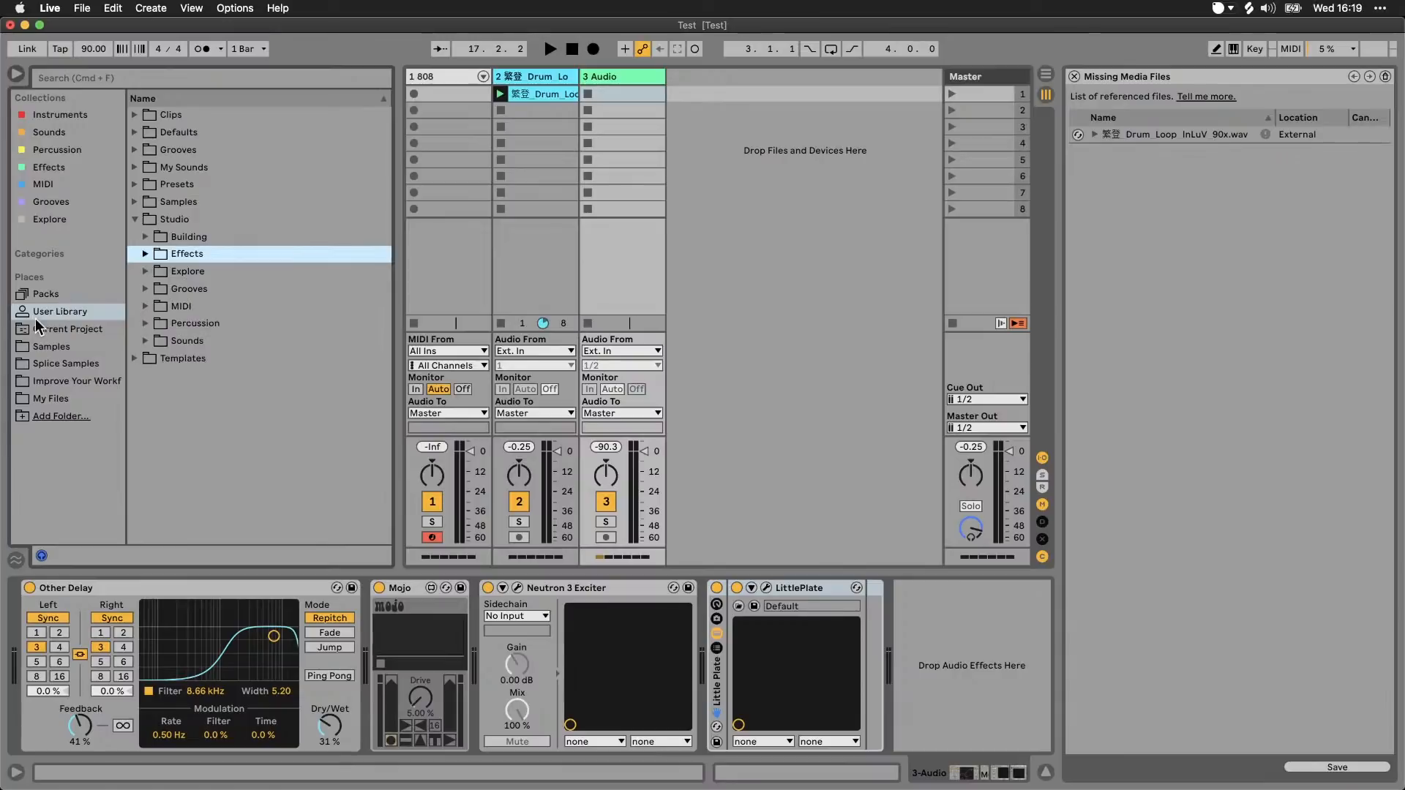
pyautogui.click(132, 218)
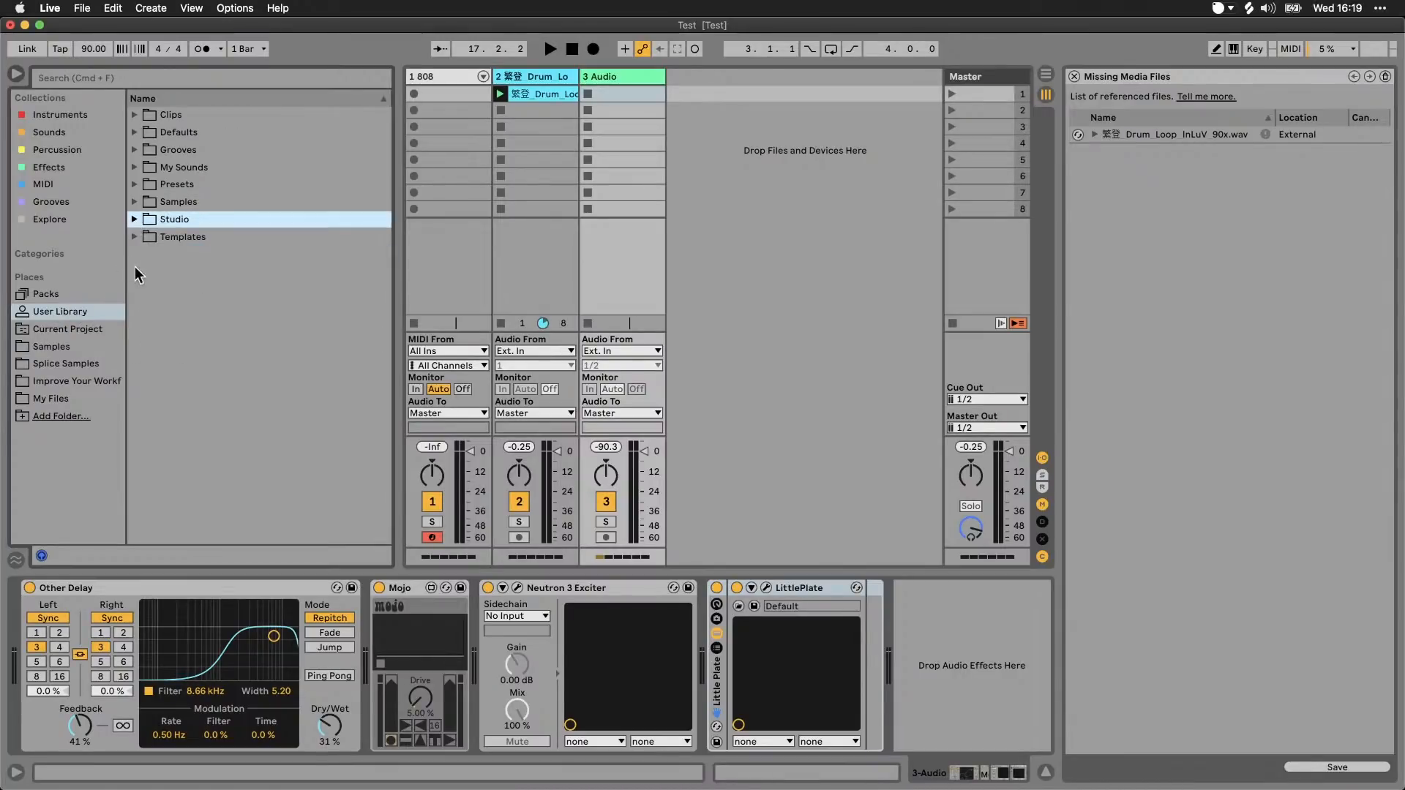
# Step: Browse the Effects, Instruments, Sounds, Percussion and MIDI collections, looking inside the Colour folder of Effects
pyautogui.click(63, 170)
pyautogui.click(135, 185)
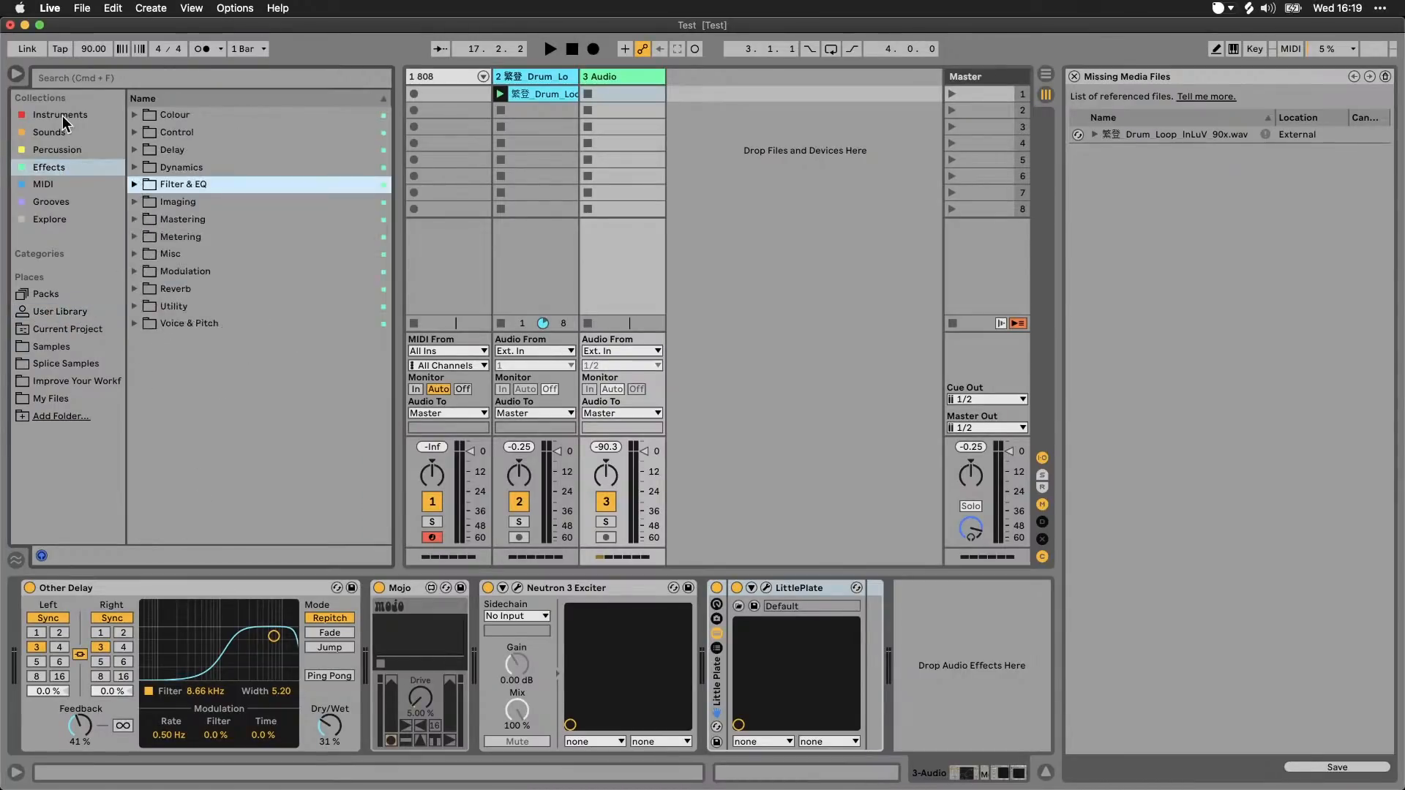
pyautogui.click(55, 113)
pyautogui.click(55, 136)
pyautogui.click(58, 148)
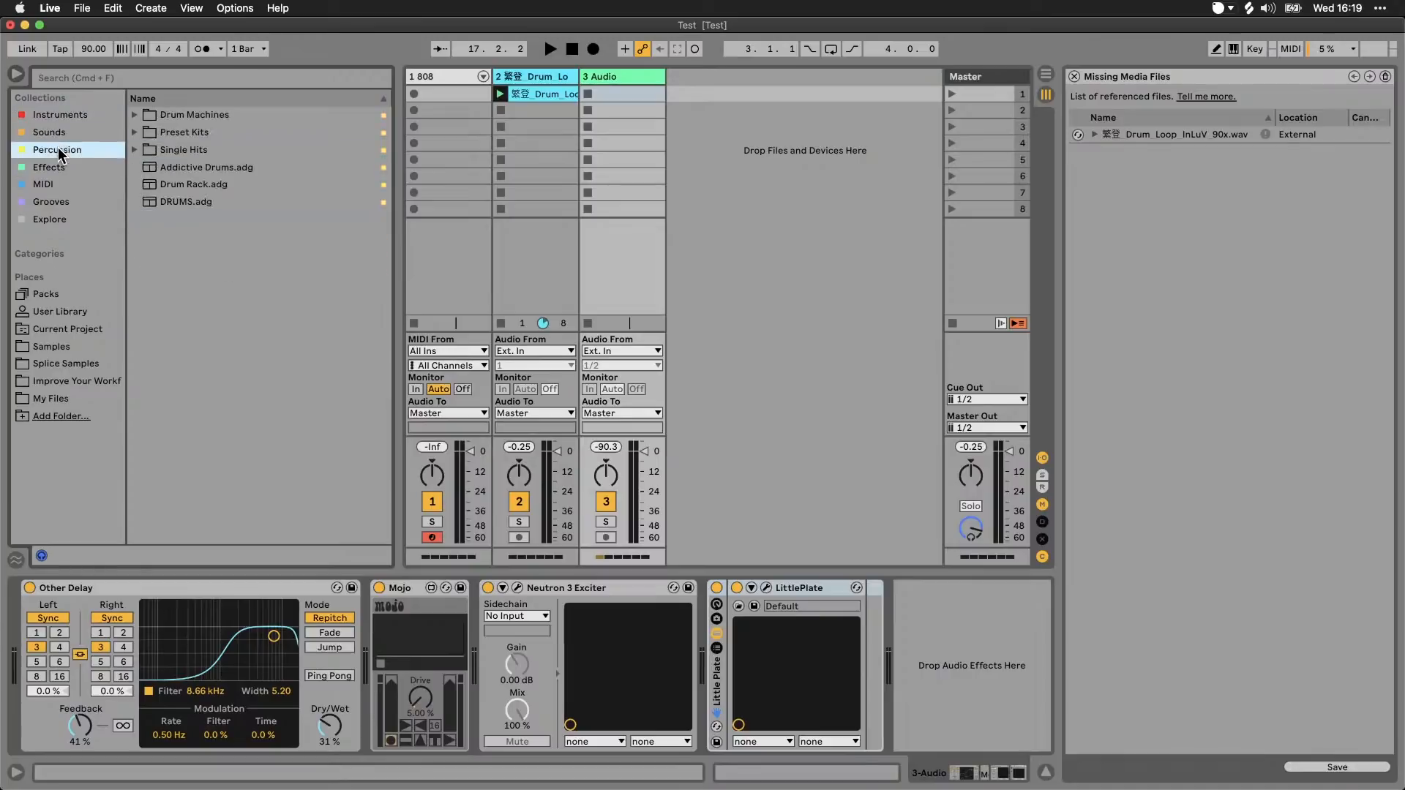
pyautogui.click(59, 167)
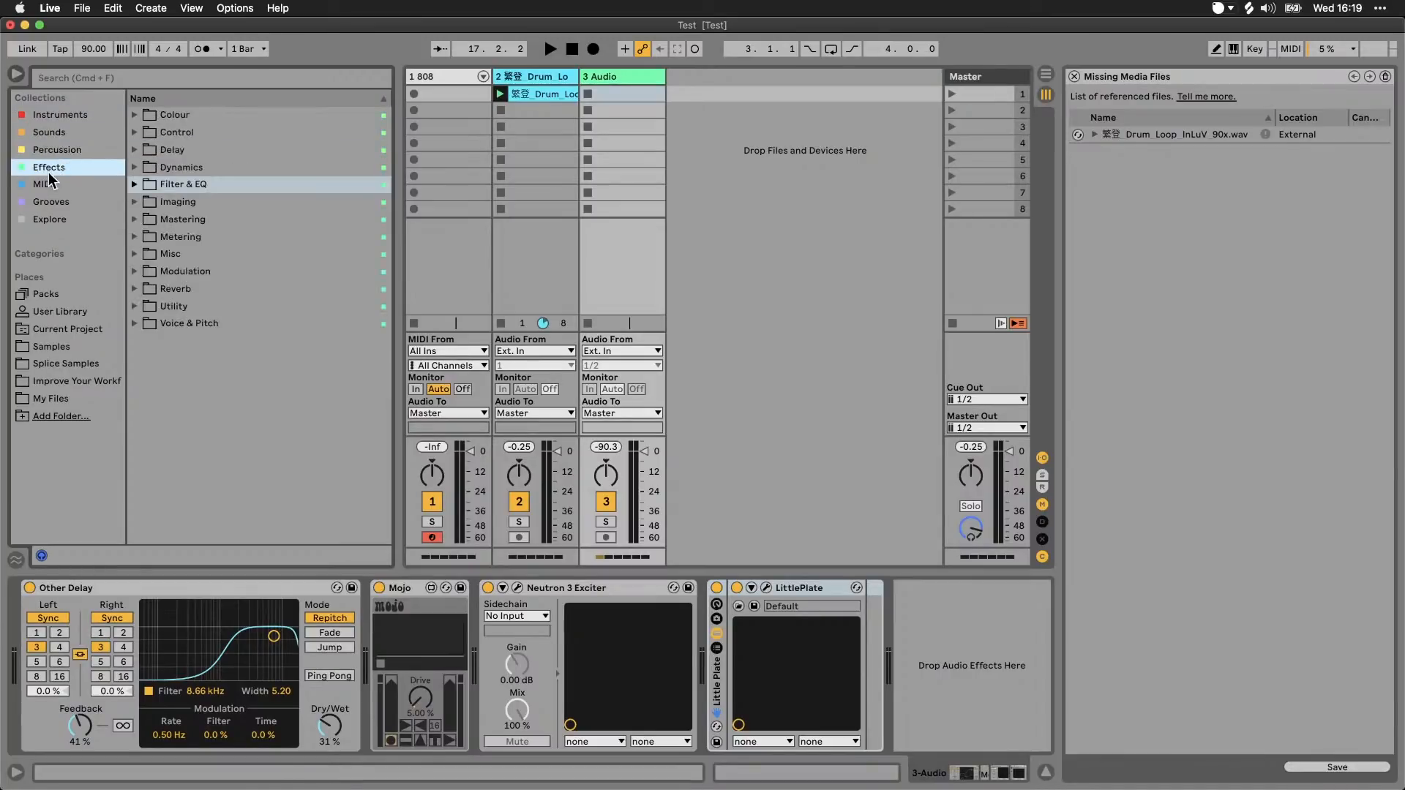
pyautogui.click(136, 116)
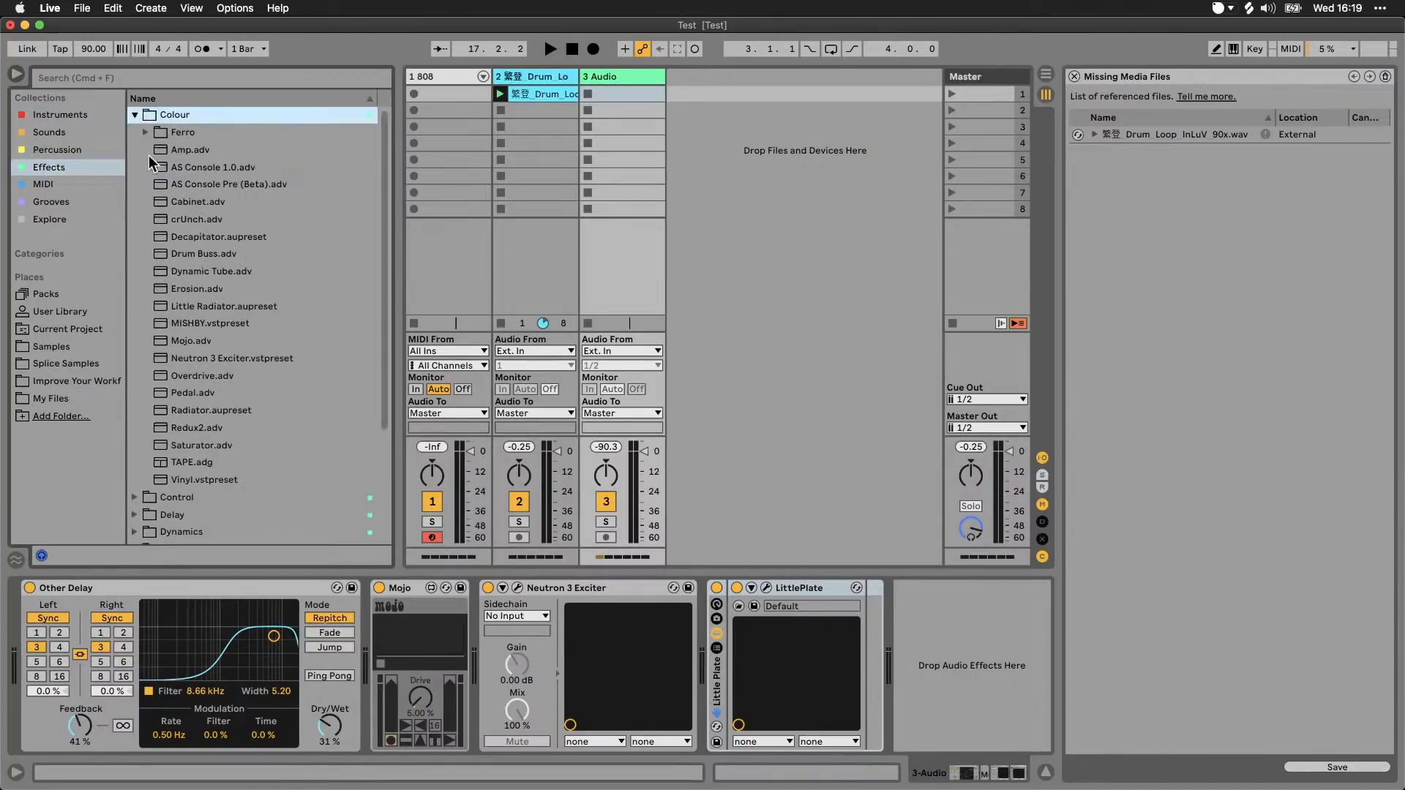
pyautogui.click(135, 115)
pyautogui.click(46, 185)
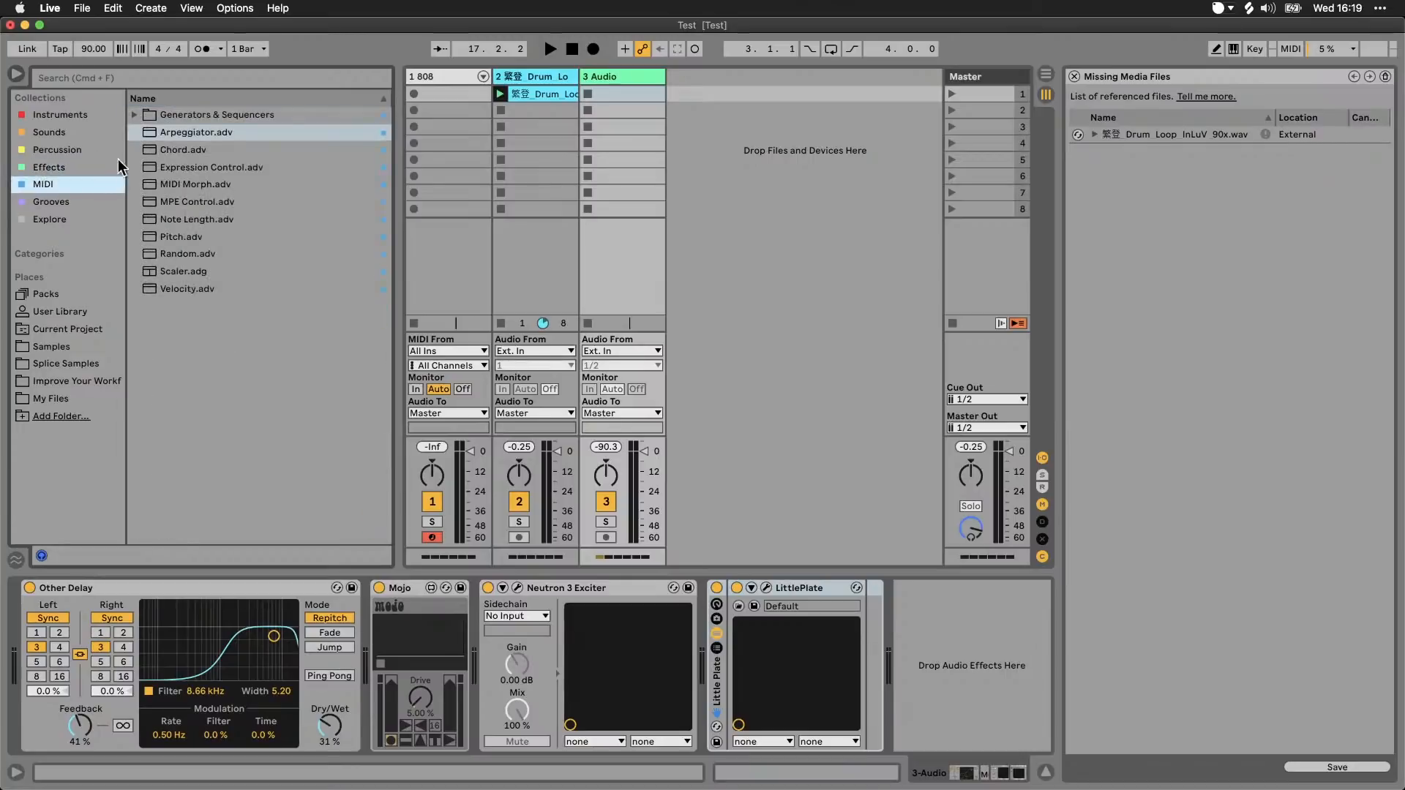
# Step: Examine the Mono folder and the FRZN GRAINS Pads presets in the Sounds collection, and view the Explore collection
pyautogui.click(66, 133)
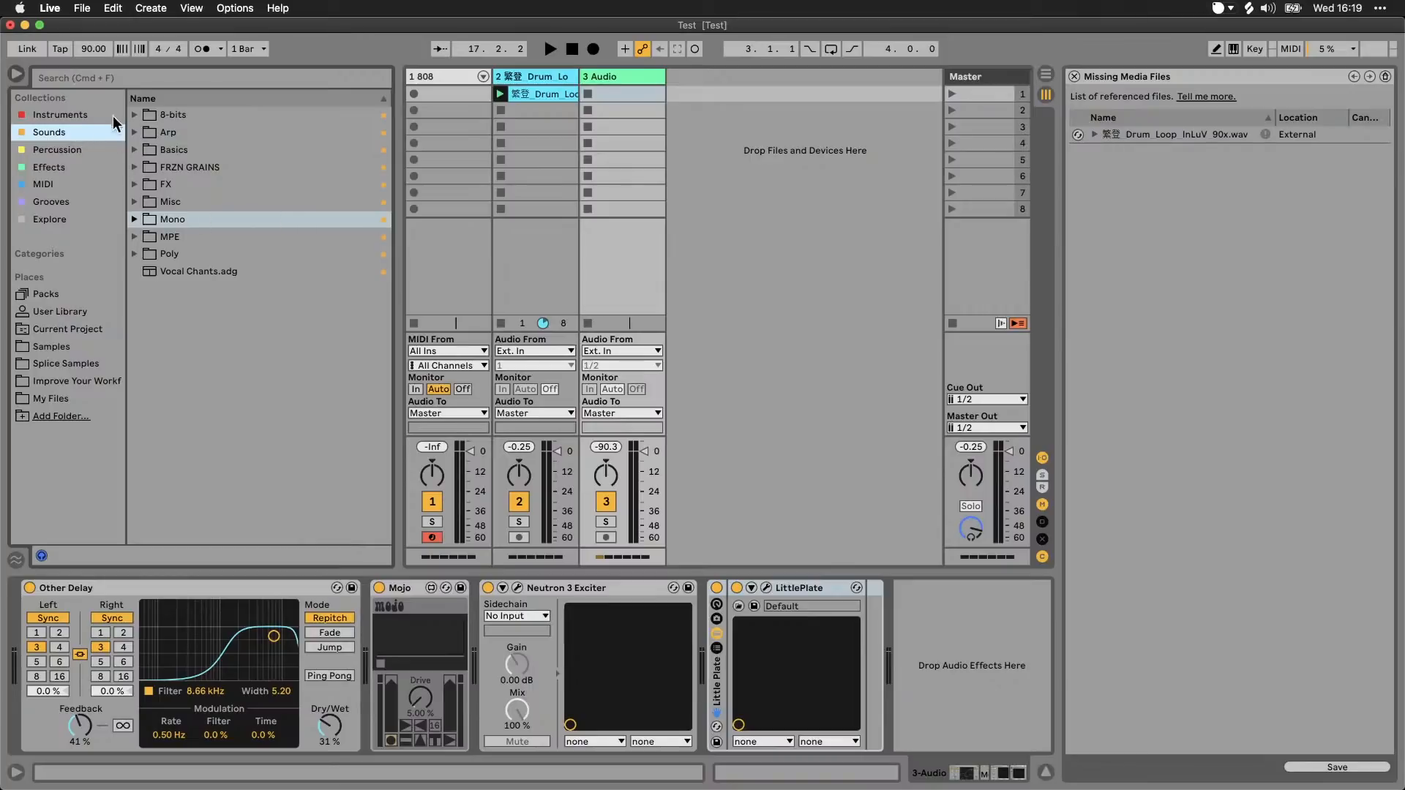
pyautogui.click(133, 218)
pyautogui.click(132, 218)
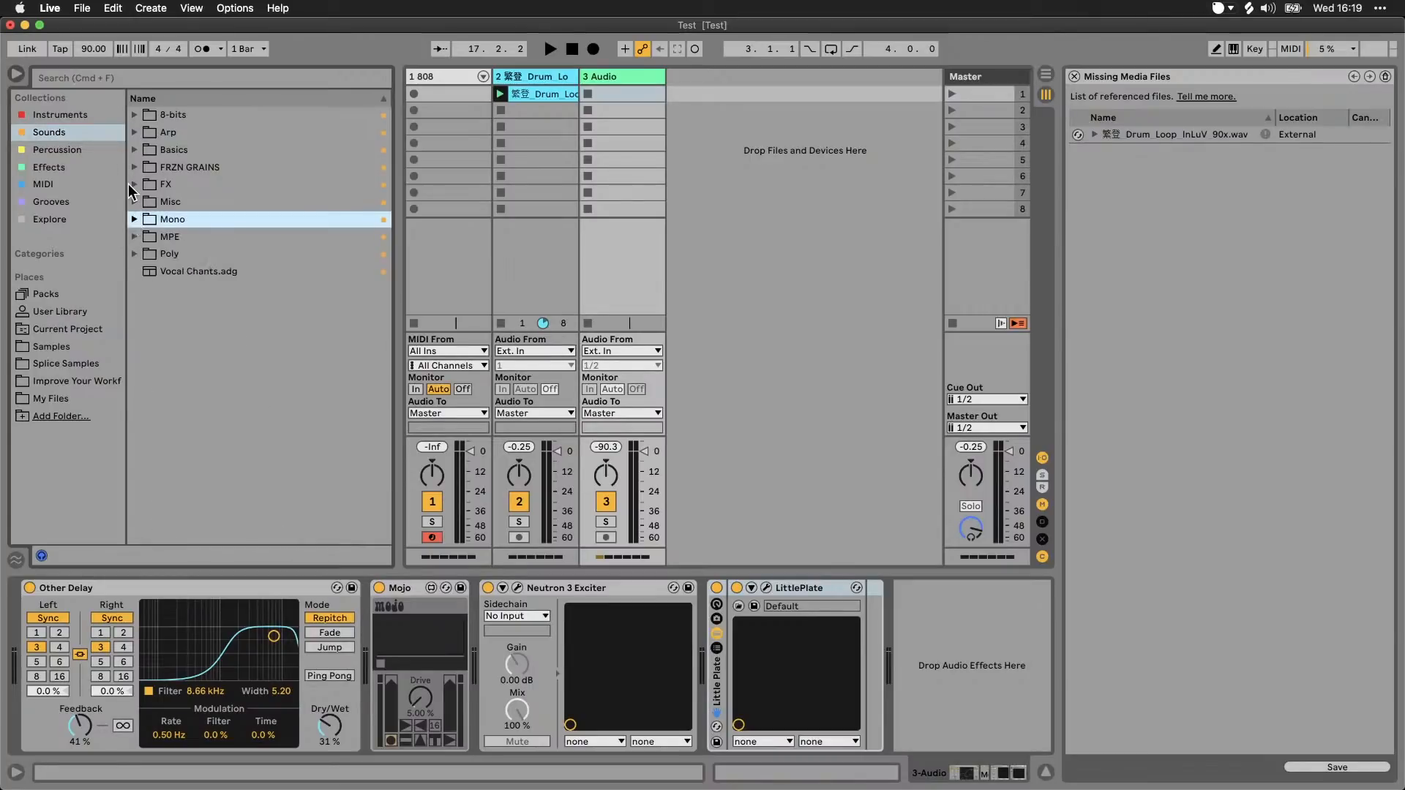
pyautogui.click(135, 167)
pyautogui.click(146, 185)
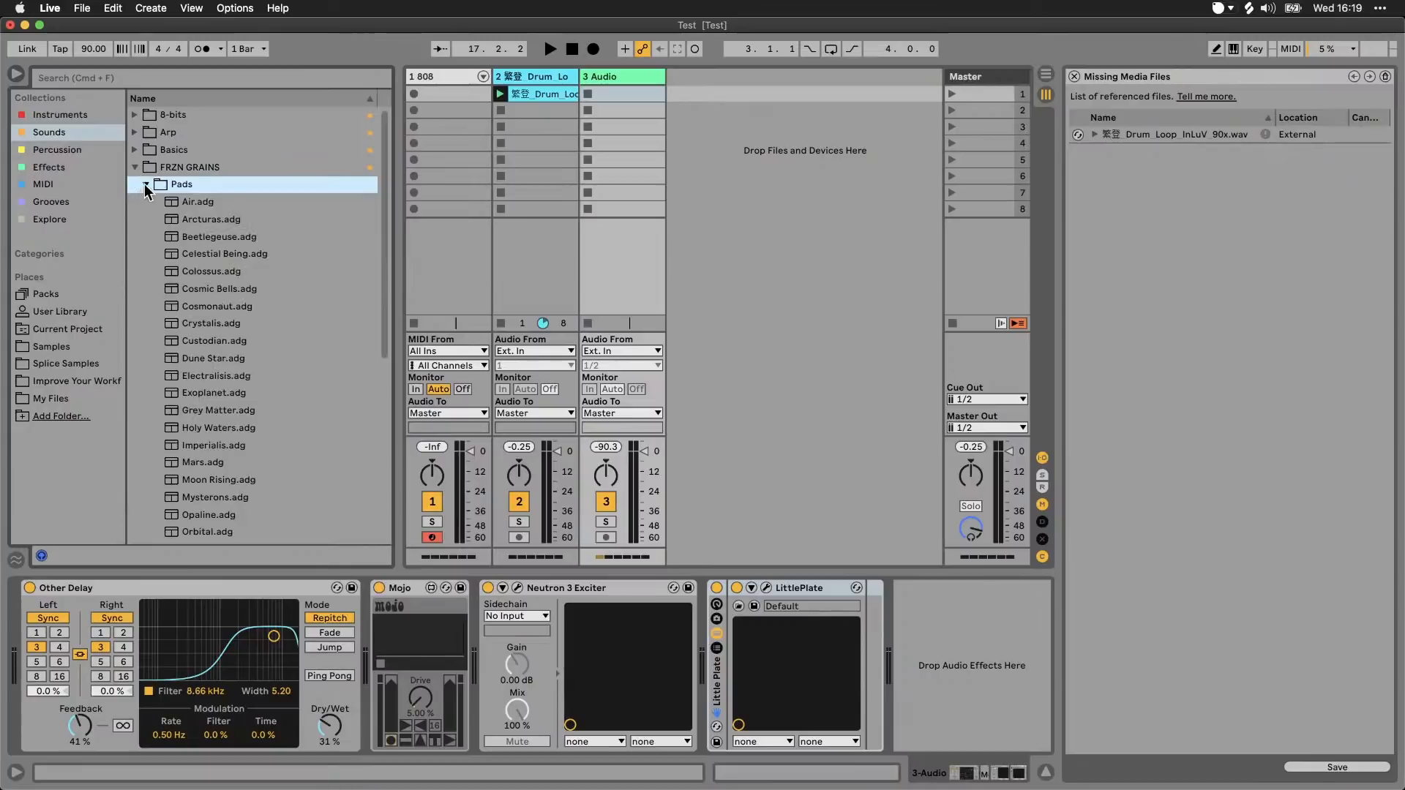
pyautogui.click(145, 184)
pyautogui.click(135, 167)
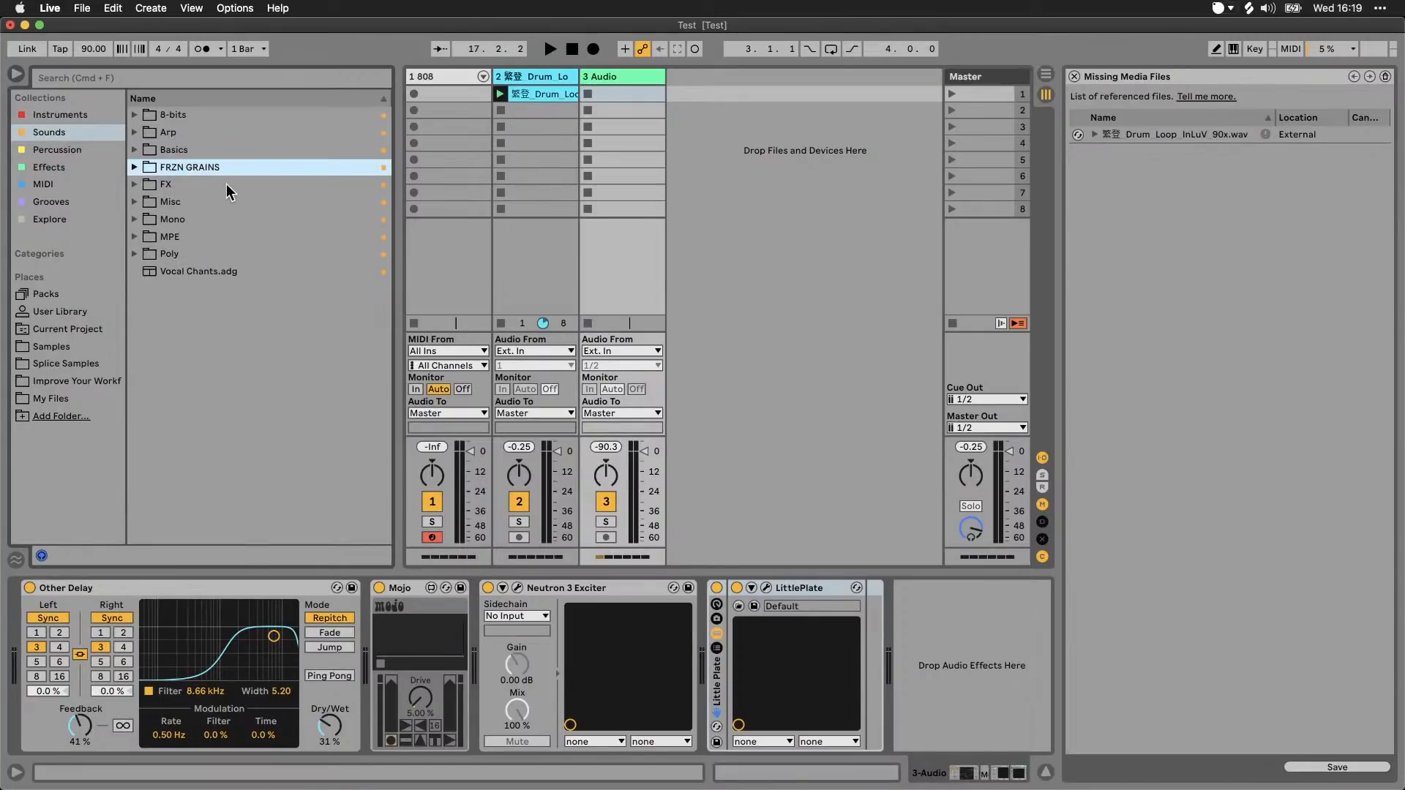
pyautogui.click(63, 218)
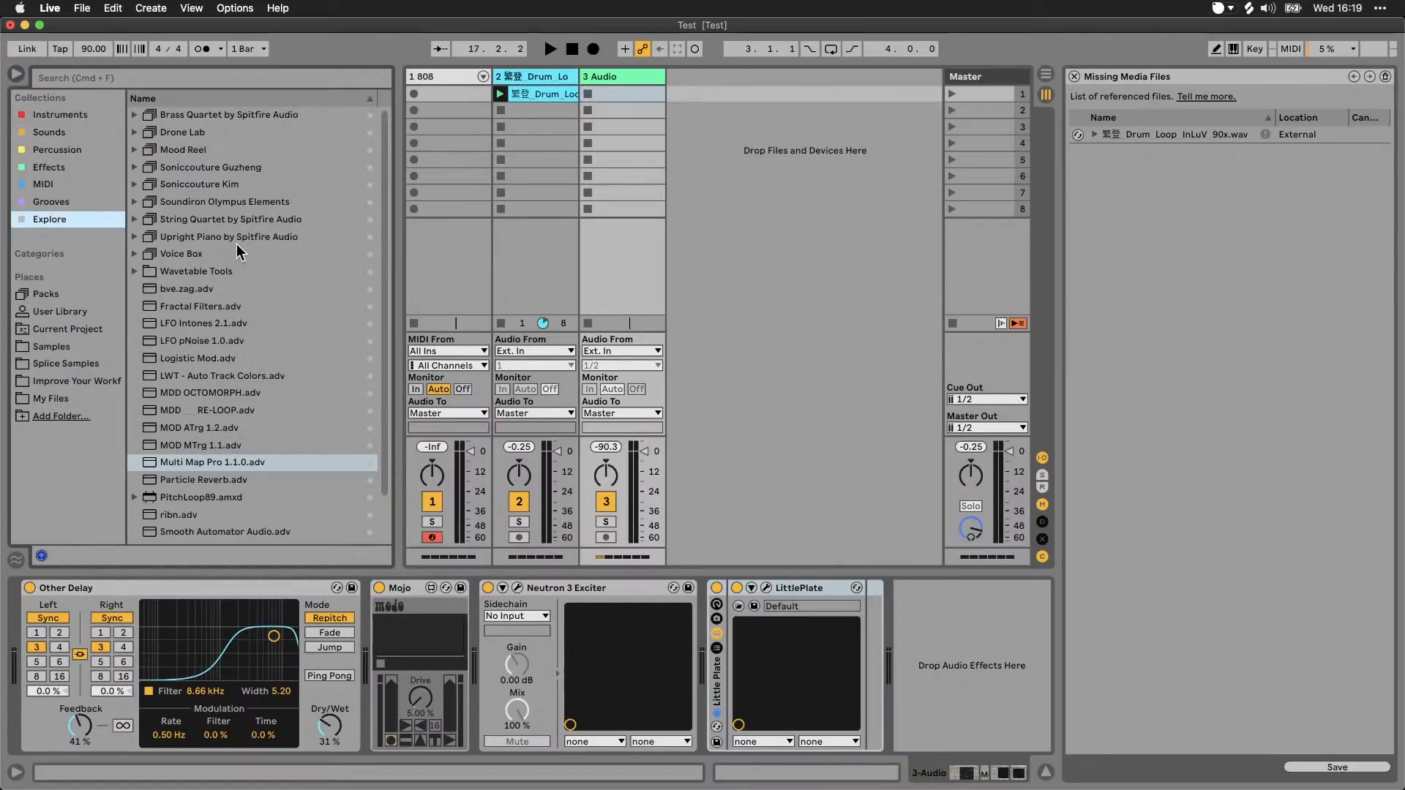
# Step: Compare the packs in the Explore collection with the full Packs list, selecting Mood Reel before returning to Explore
pyautogui.scroll(-3, 236, 245)
pyautogui.scroll(3, 226, 306)
pyautogui.click(60, 295)
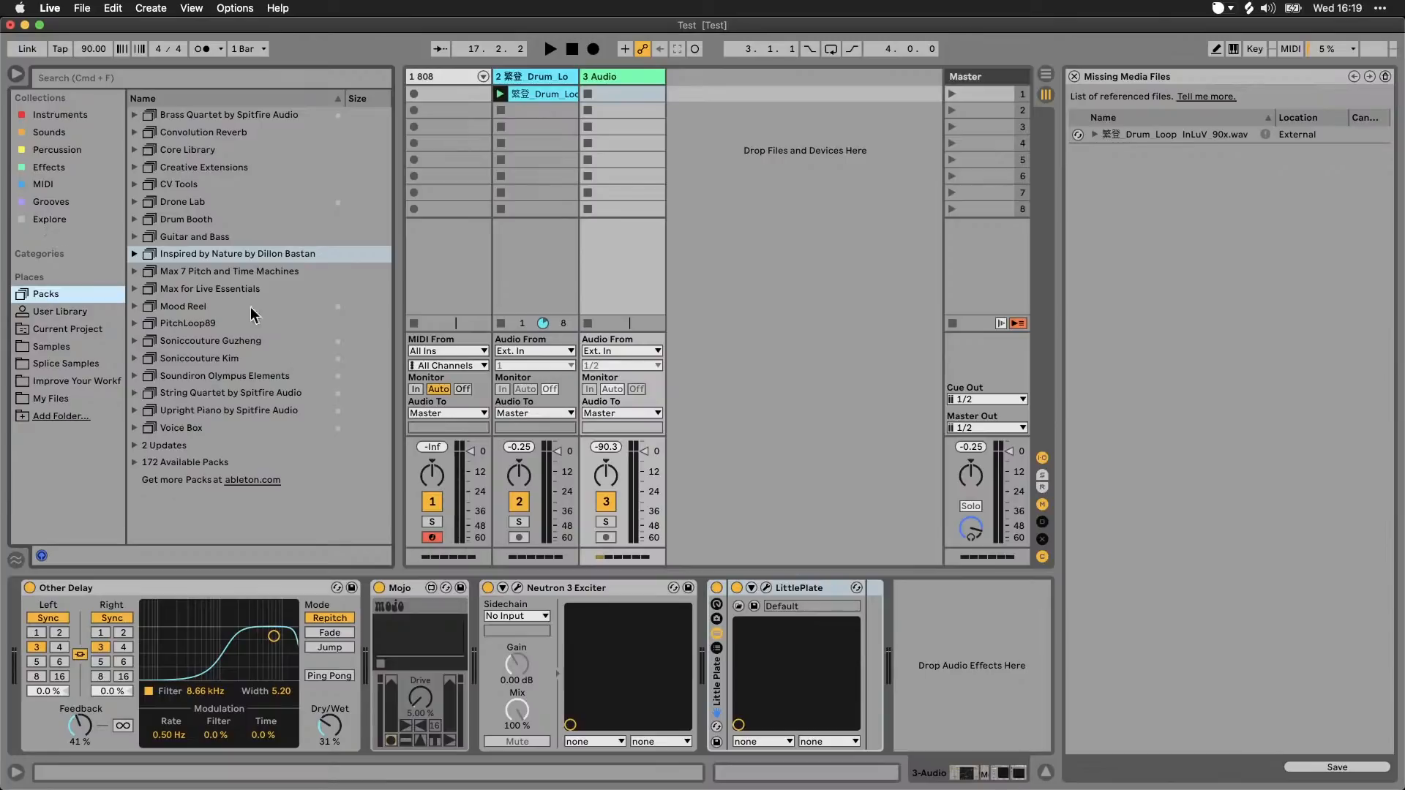
pyautogui.click(76, 222)
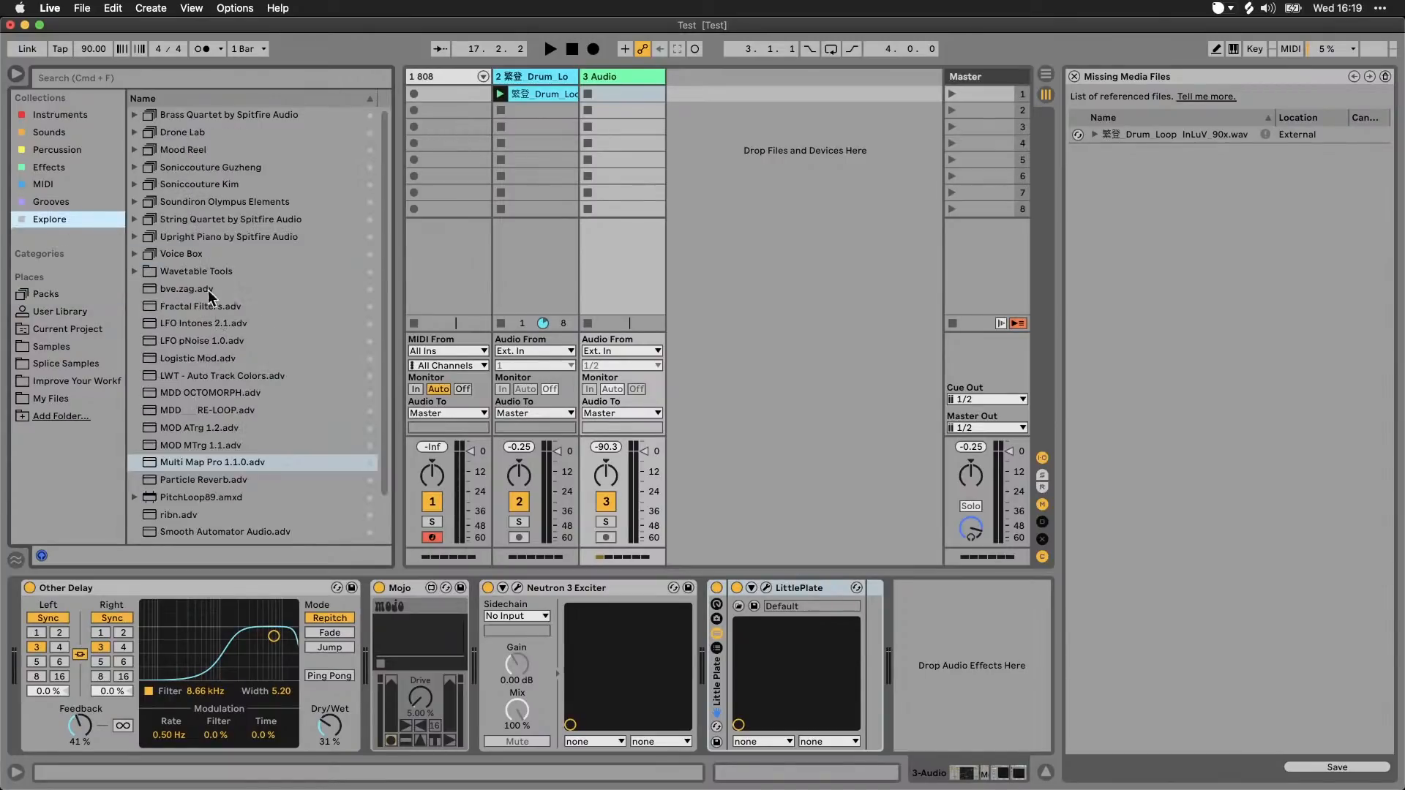
pyautogui.click(68, 294)
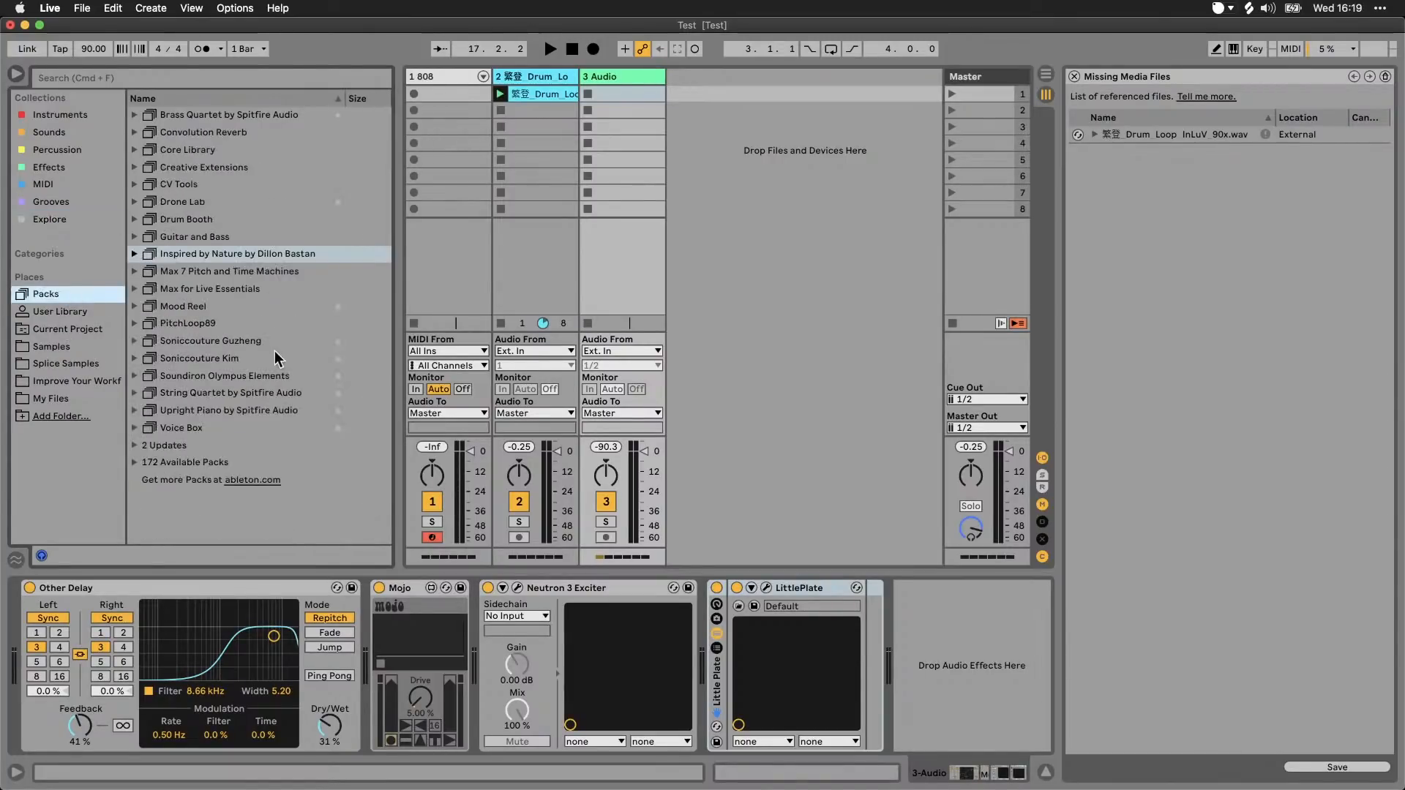
pyautogui.click(218, 307)
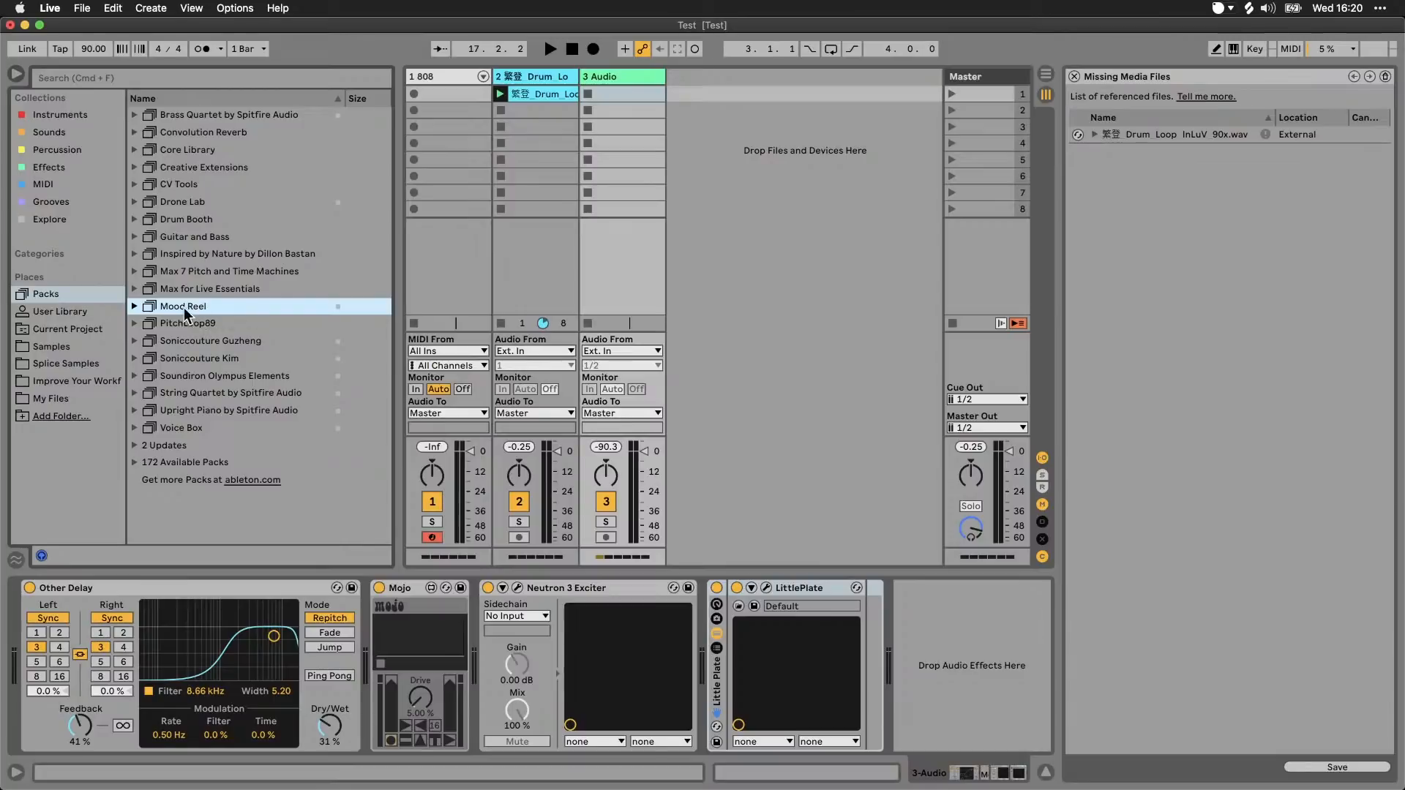
pyautogui.click(73, 223)
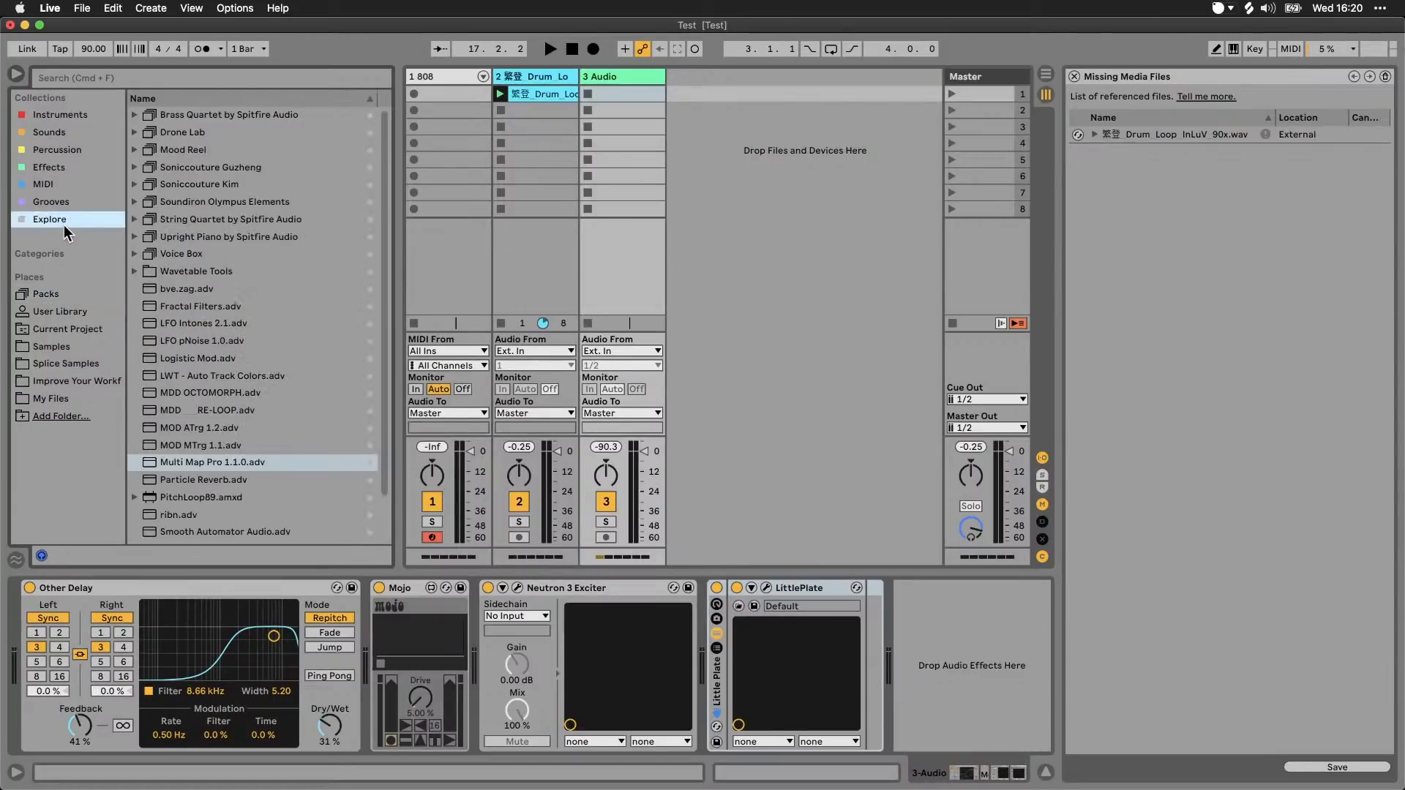
# Step: View the Instruments collection, the User Library and the Effects collection's Colour folder, and select the Mojo device
pyautogui.click(71, 116)
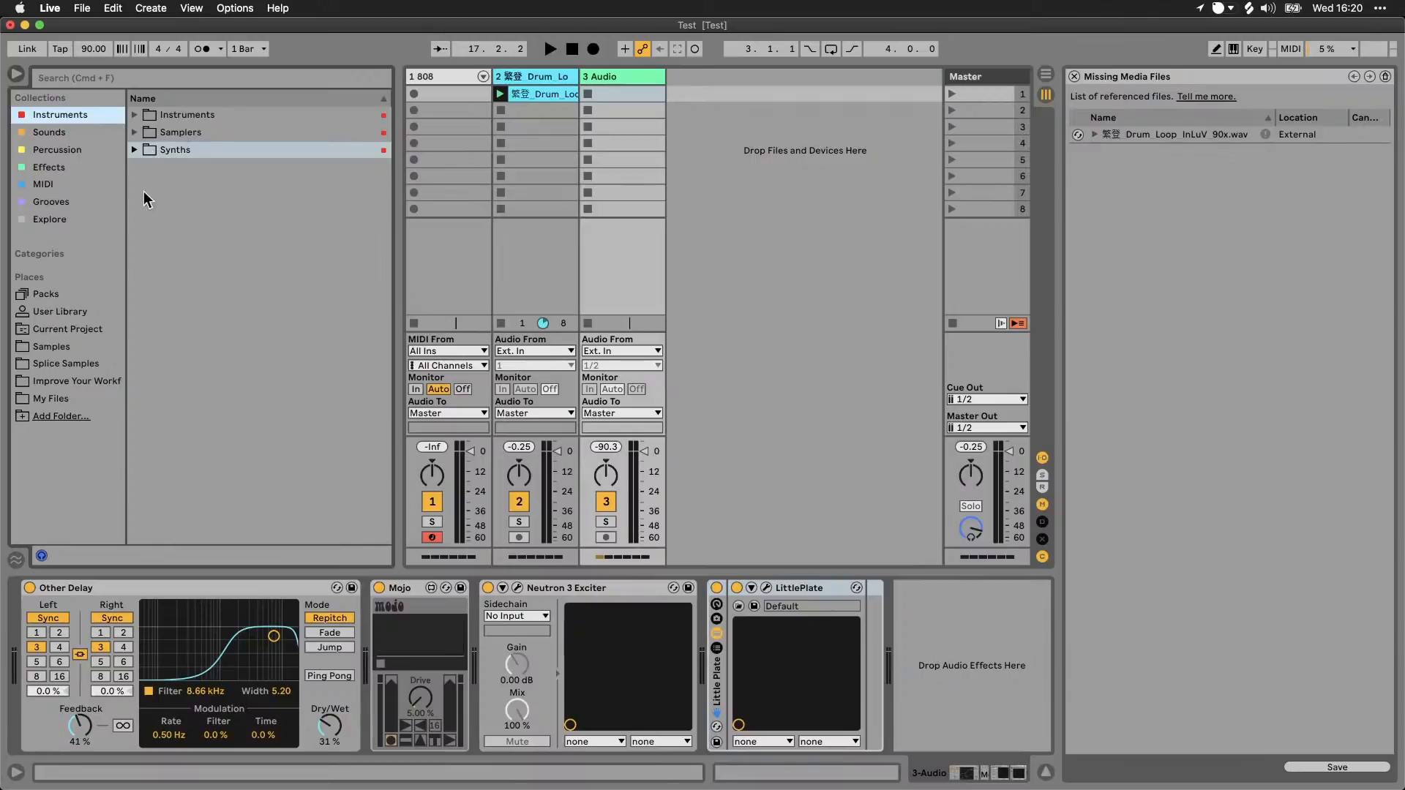
pyautogui.click(71, 316)
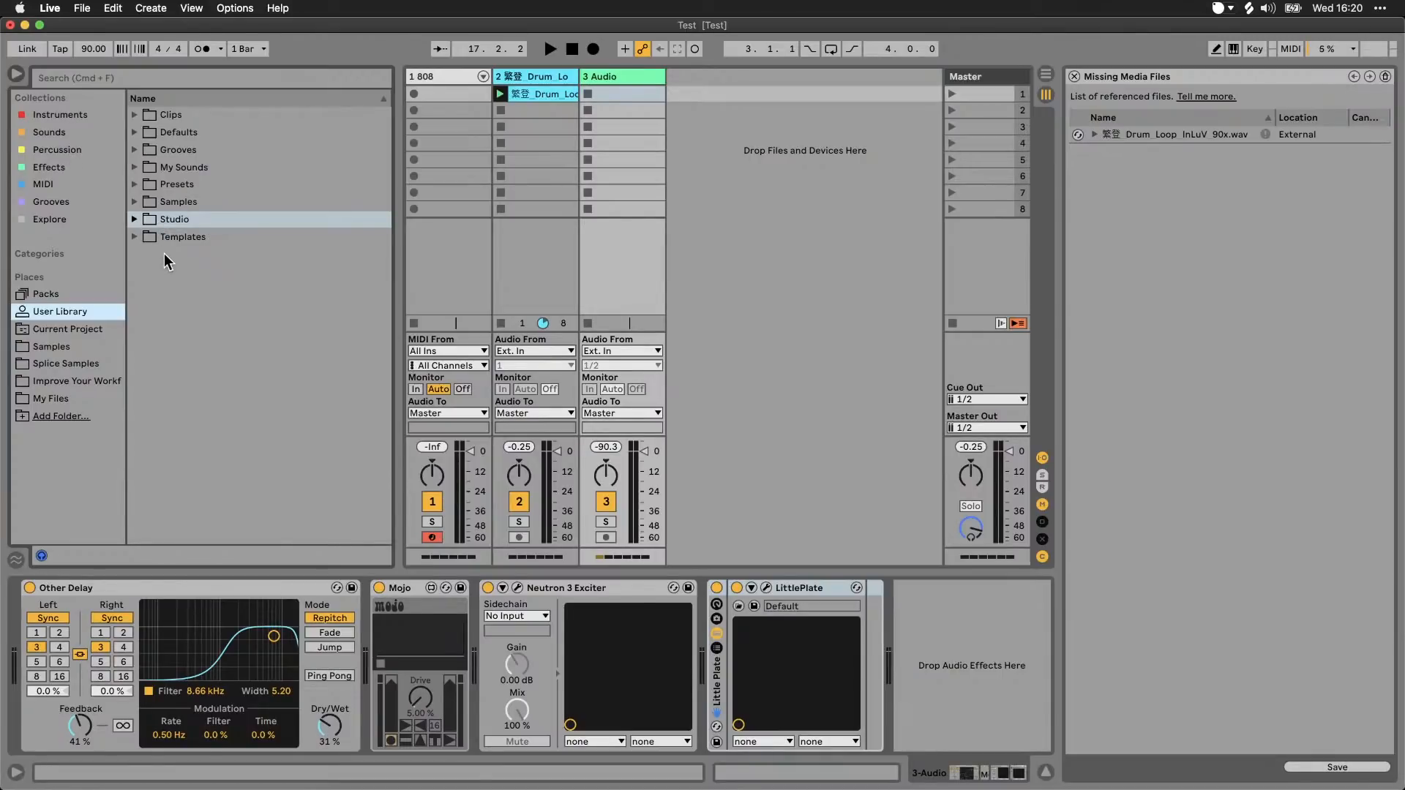
pyautogui.click(70, 167)
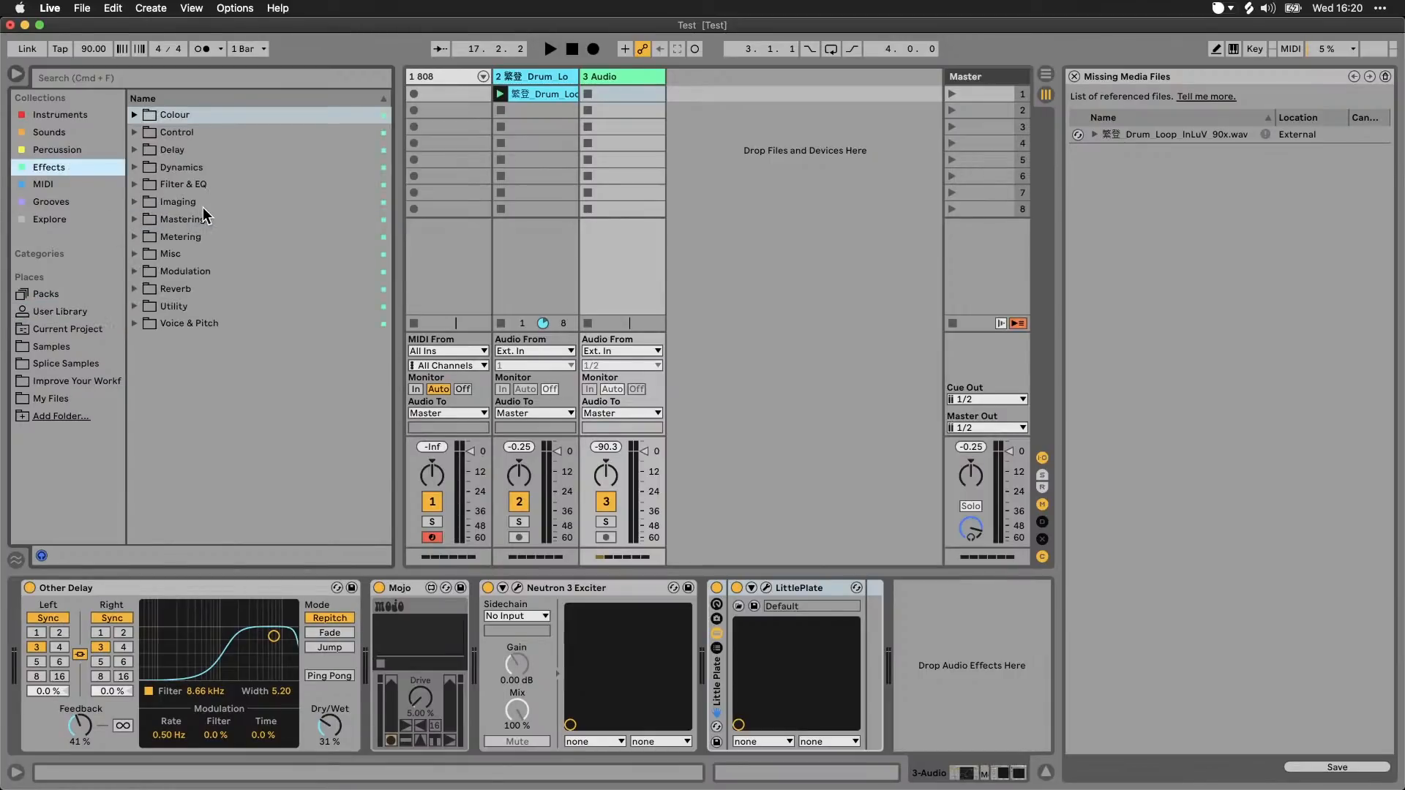
pyautogui.click(134, 114)
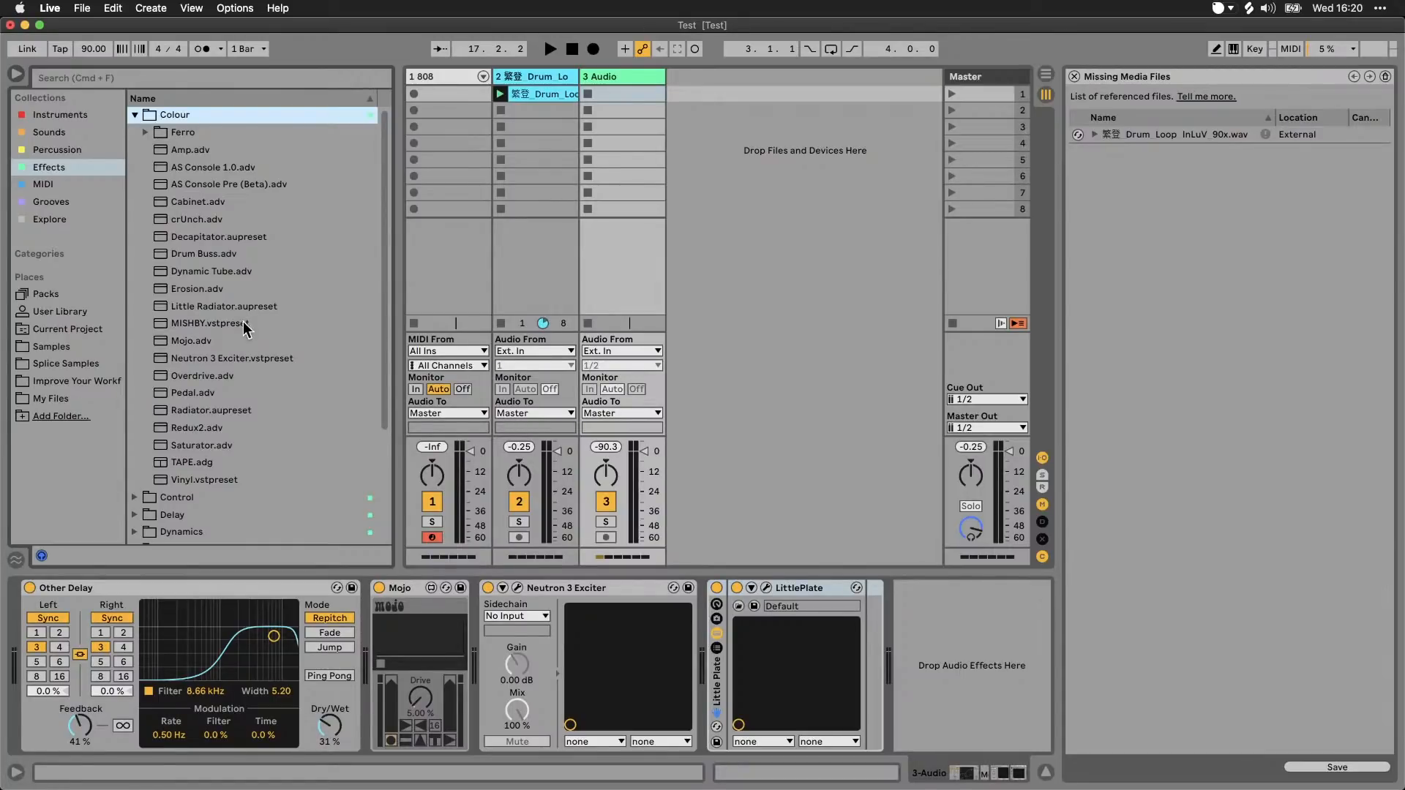
pyautogui.click(404, 588)
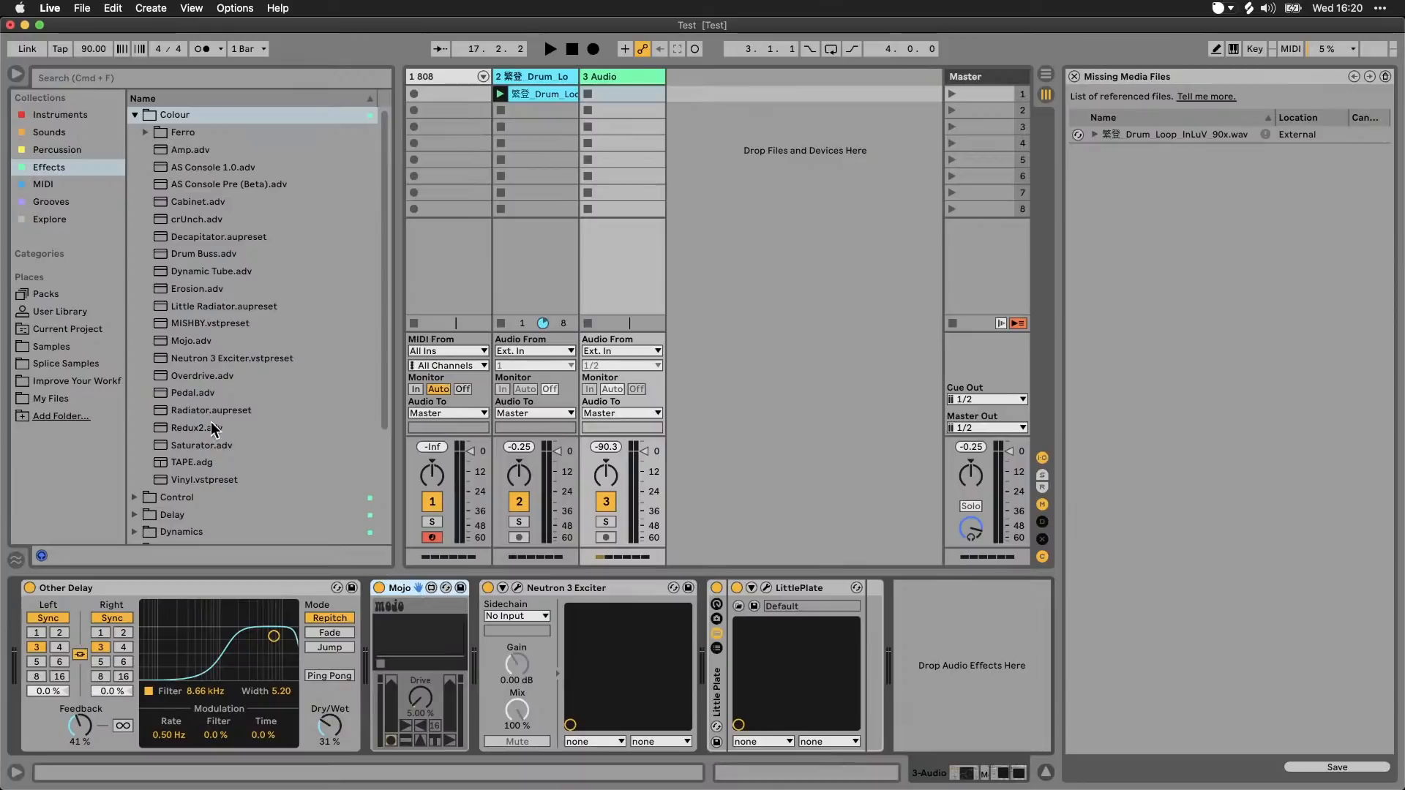
# Step: Switch to Finder and add NTPD2.amxd from the Improve Your Workflow folder after LittlePlate in the 3 Audio track's device chain
pyautogui.click(293, 761)
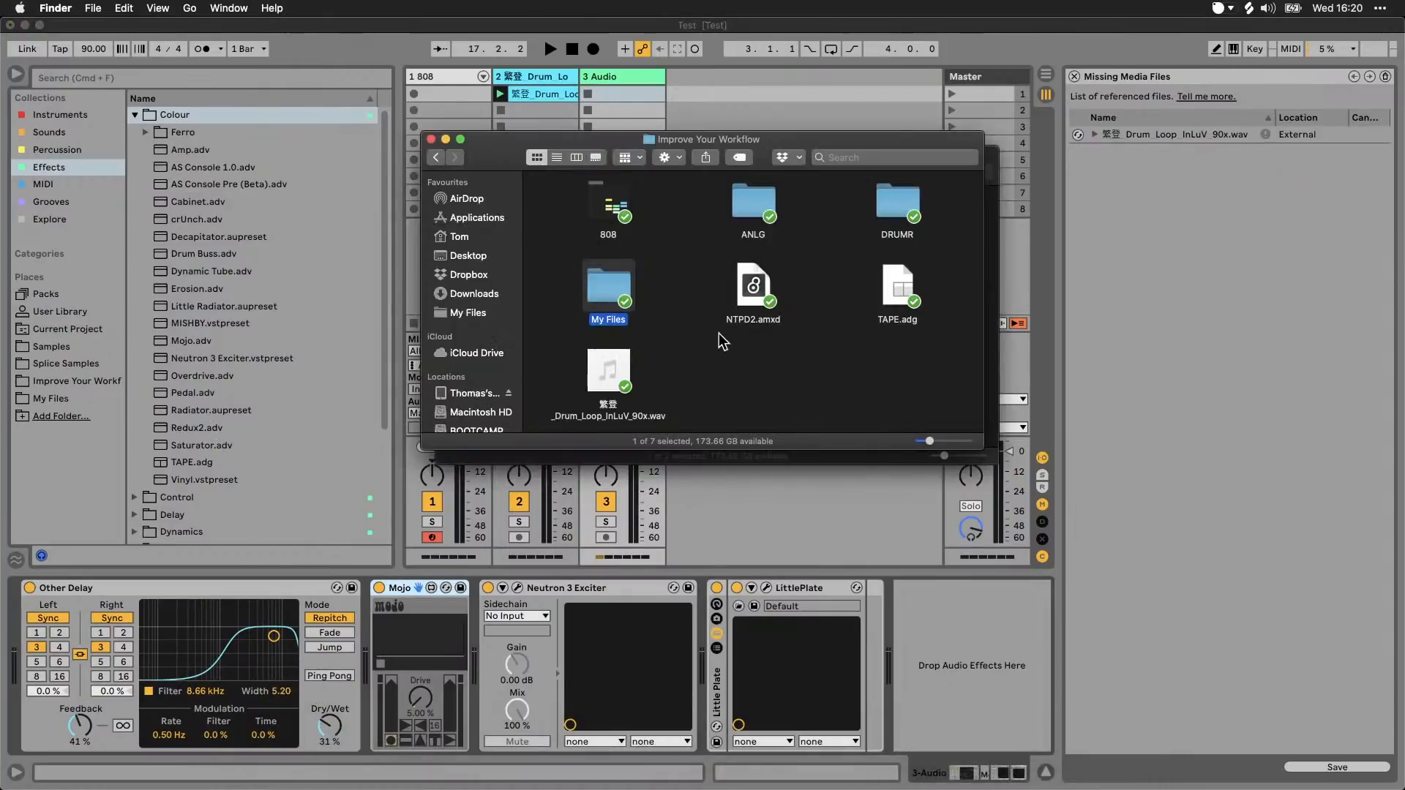
pyautogui.click(757, 322)
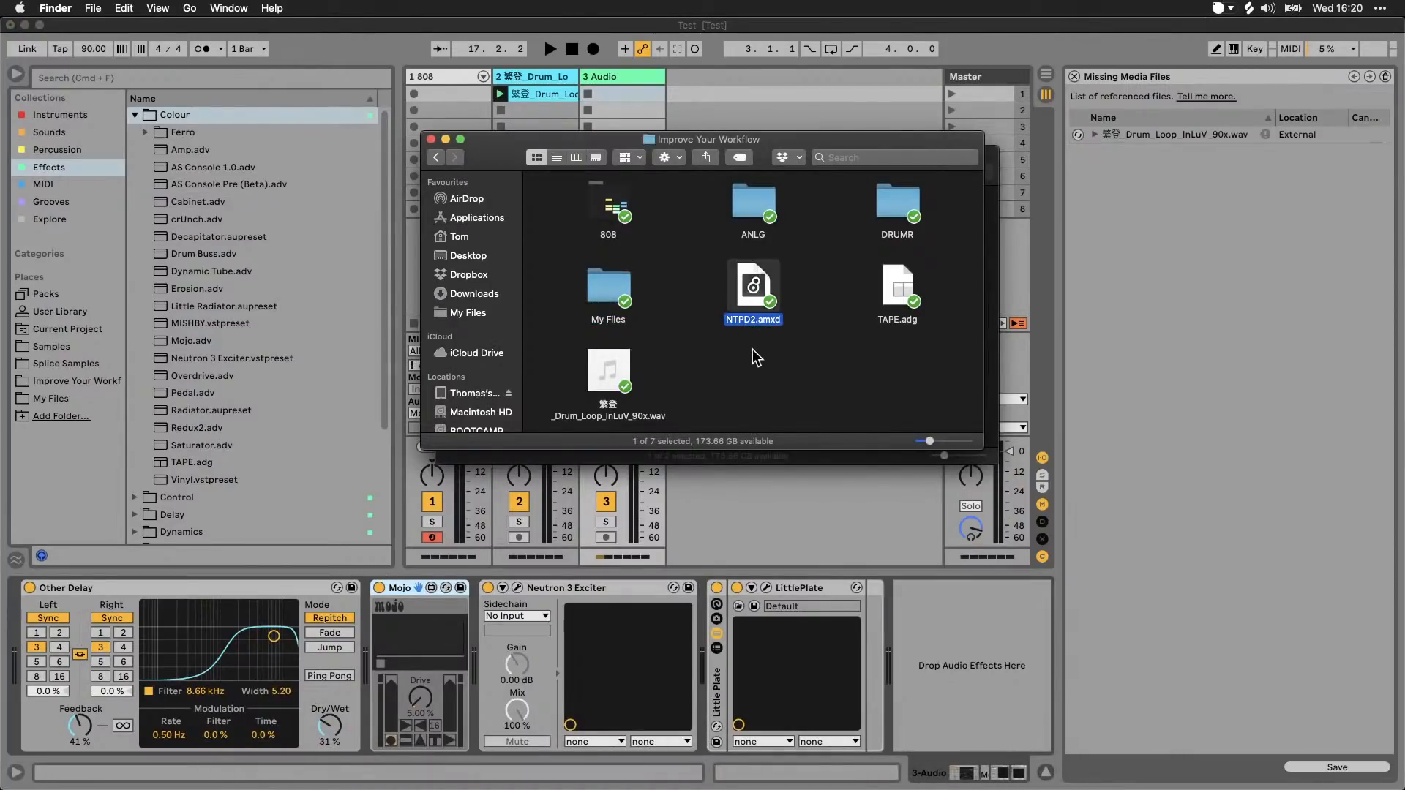
pyautogui.click(763, 336)
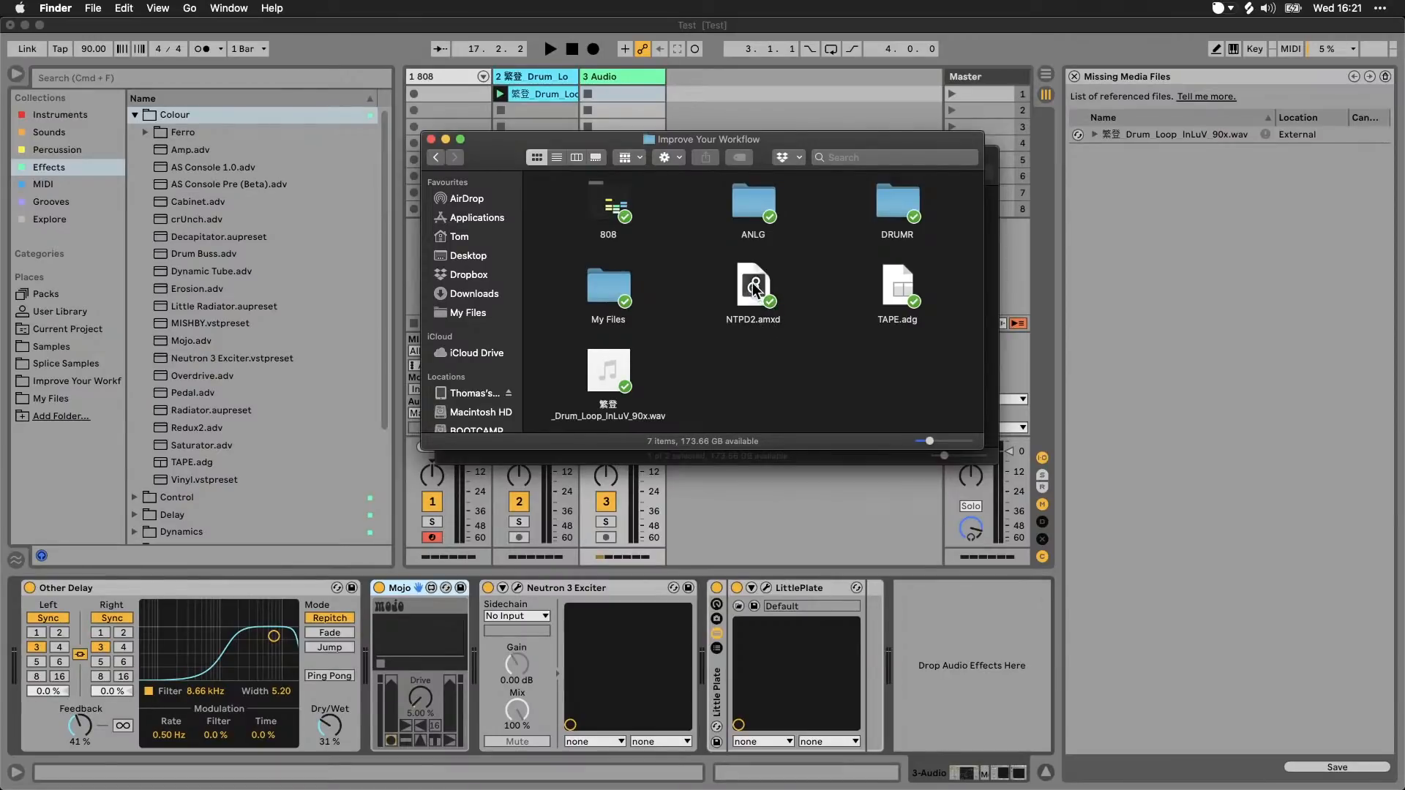
pyautogui.moveTo(749, 293); pyautogui.dragTo(915, 632)
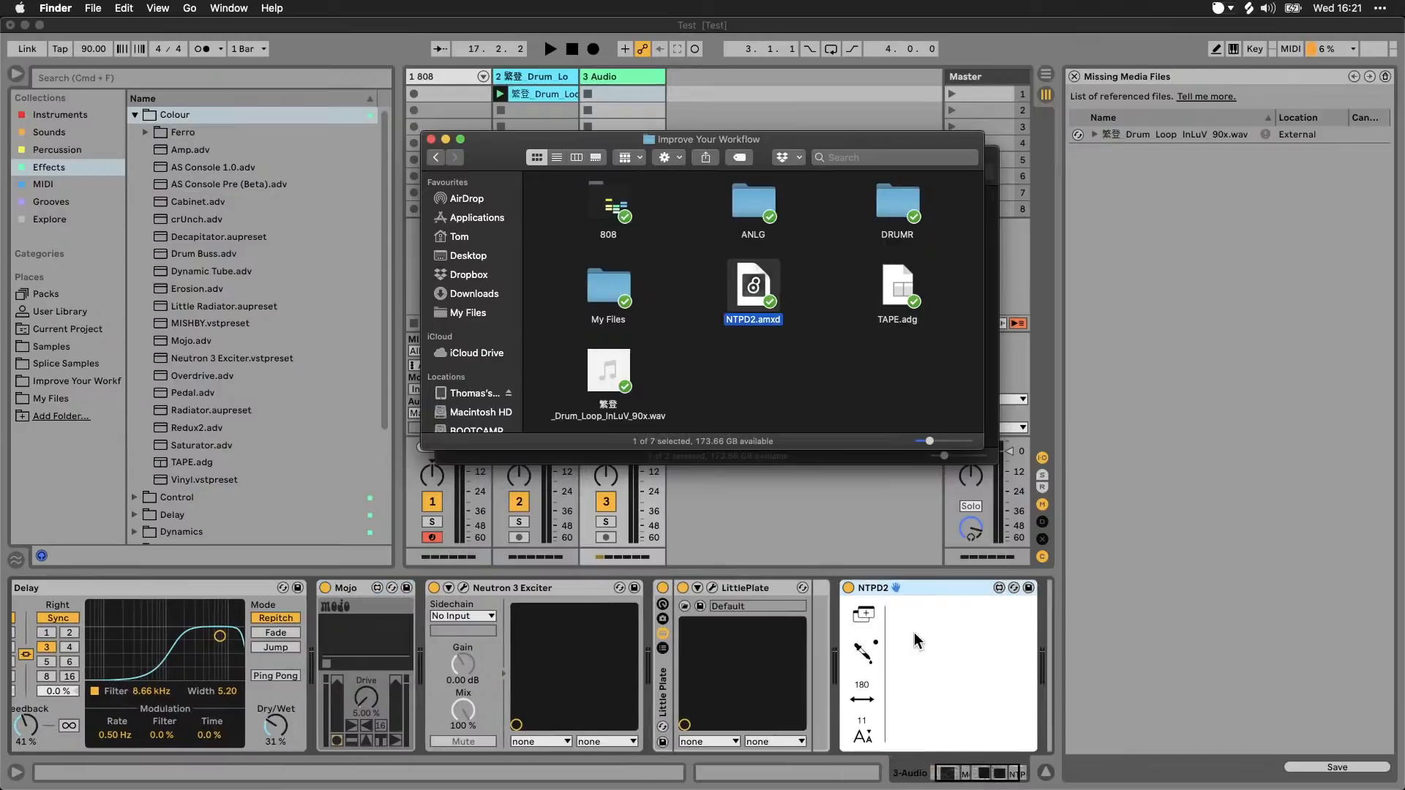
pyautogui.click(912, 589)
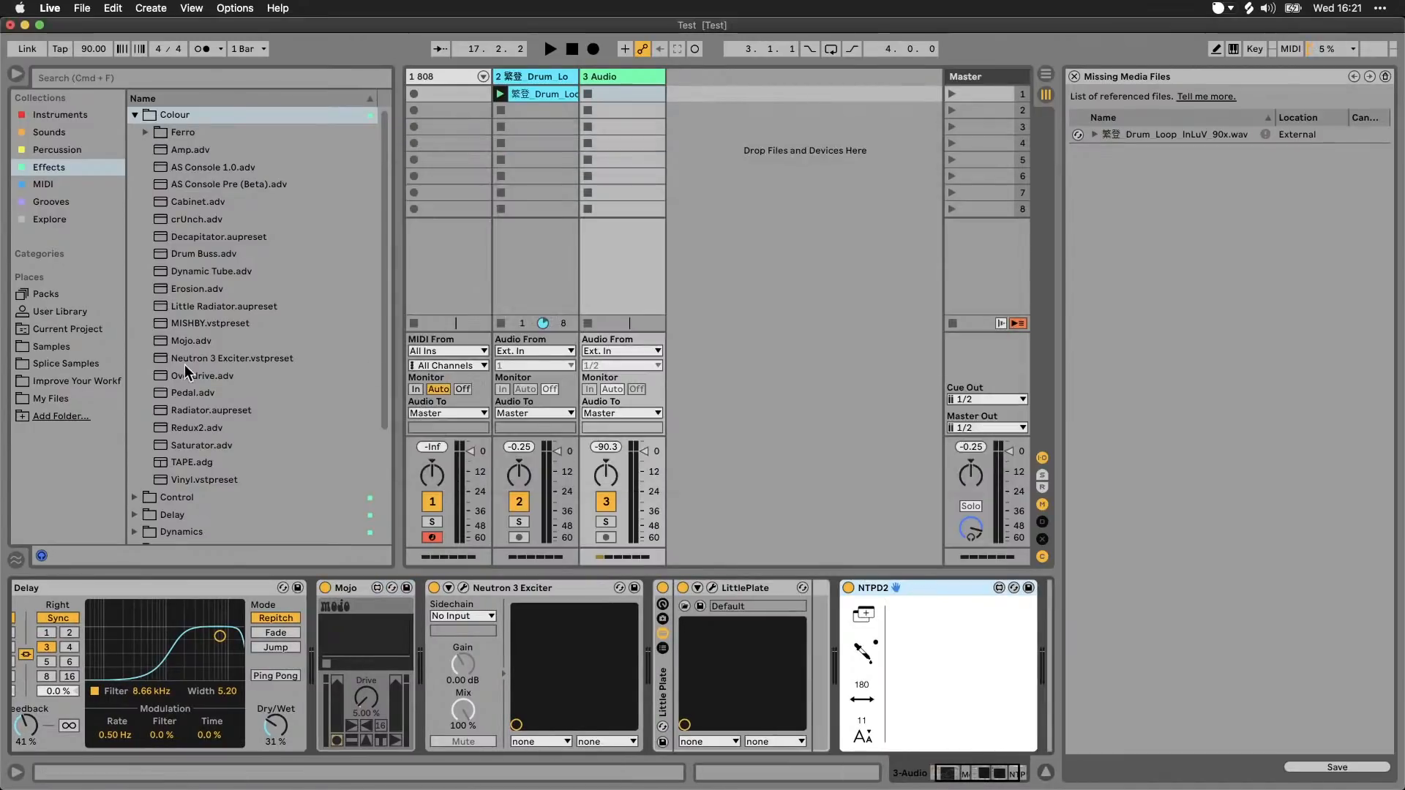
# Step: Save the NTPD2 device as a preset in the FX folder of My Sounds in the User Library
pyautogui.click(72, 311)
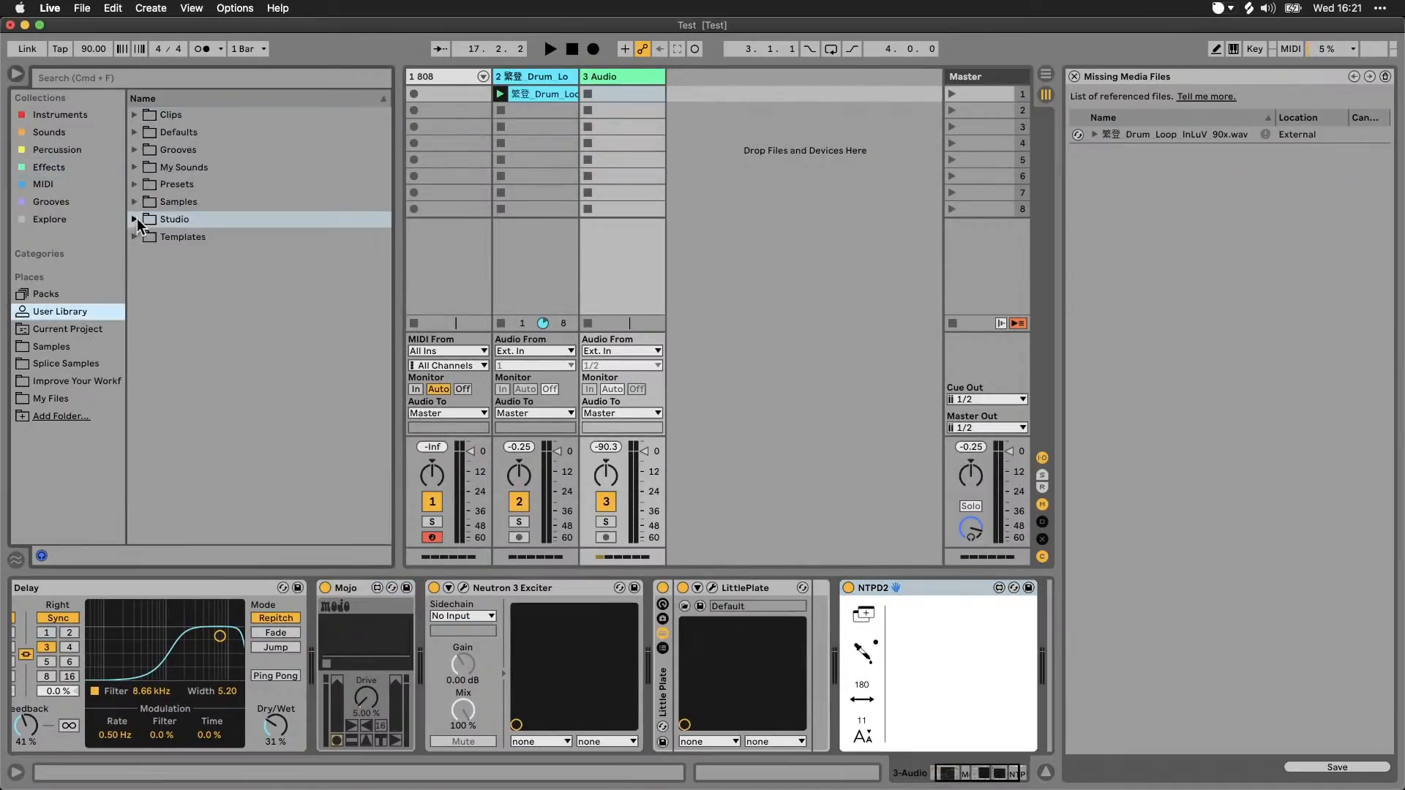
pyautogui.click(137, 219)
pyautogui.click(146, 254)
pyautogui.click(146, 254)
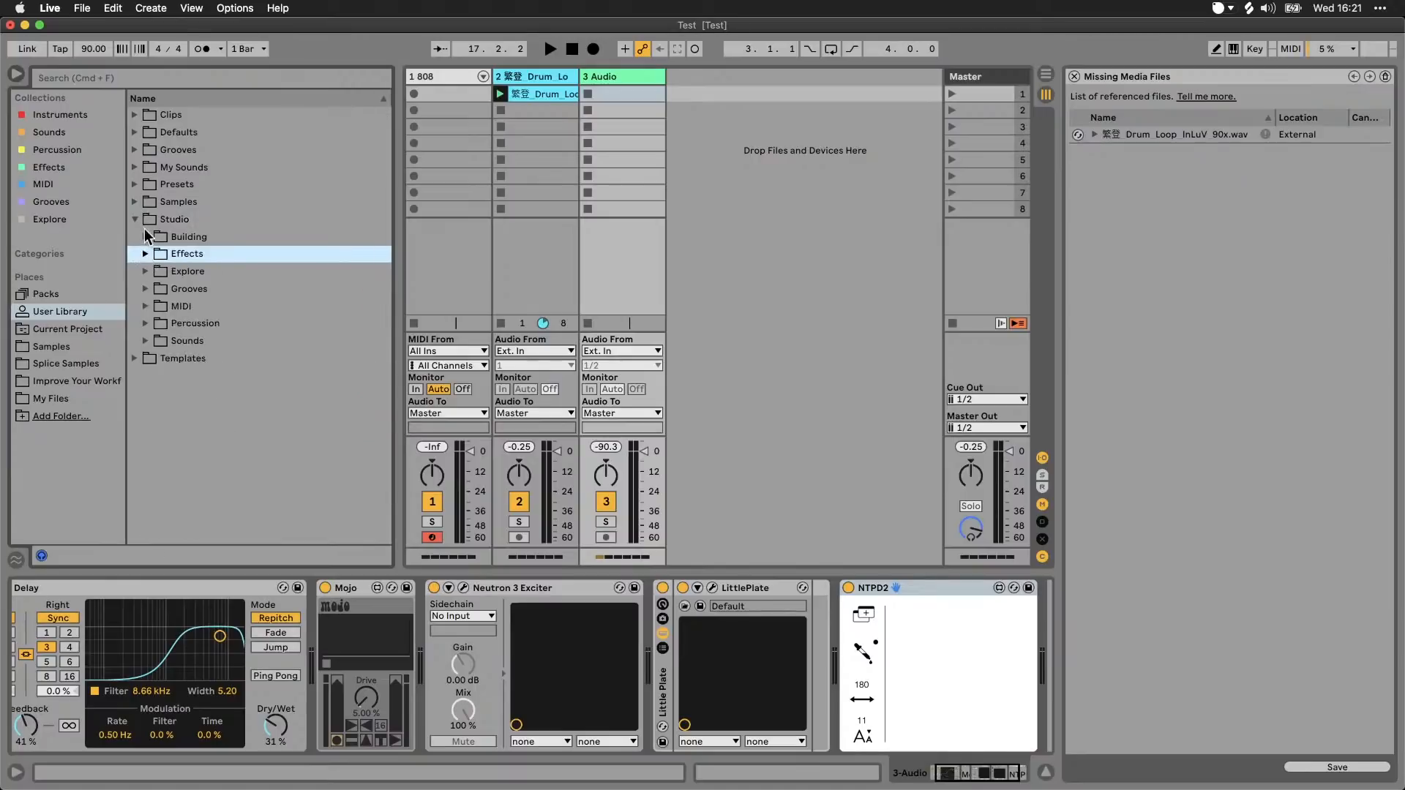
pyautogui.click(134, 219)
pyautogui.click(134, 166)
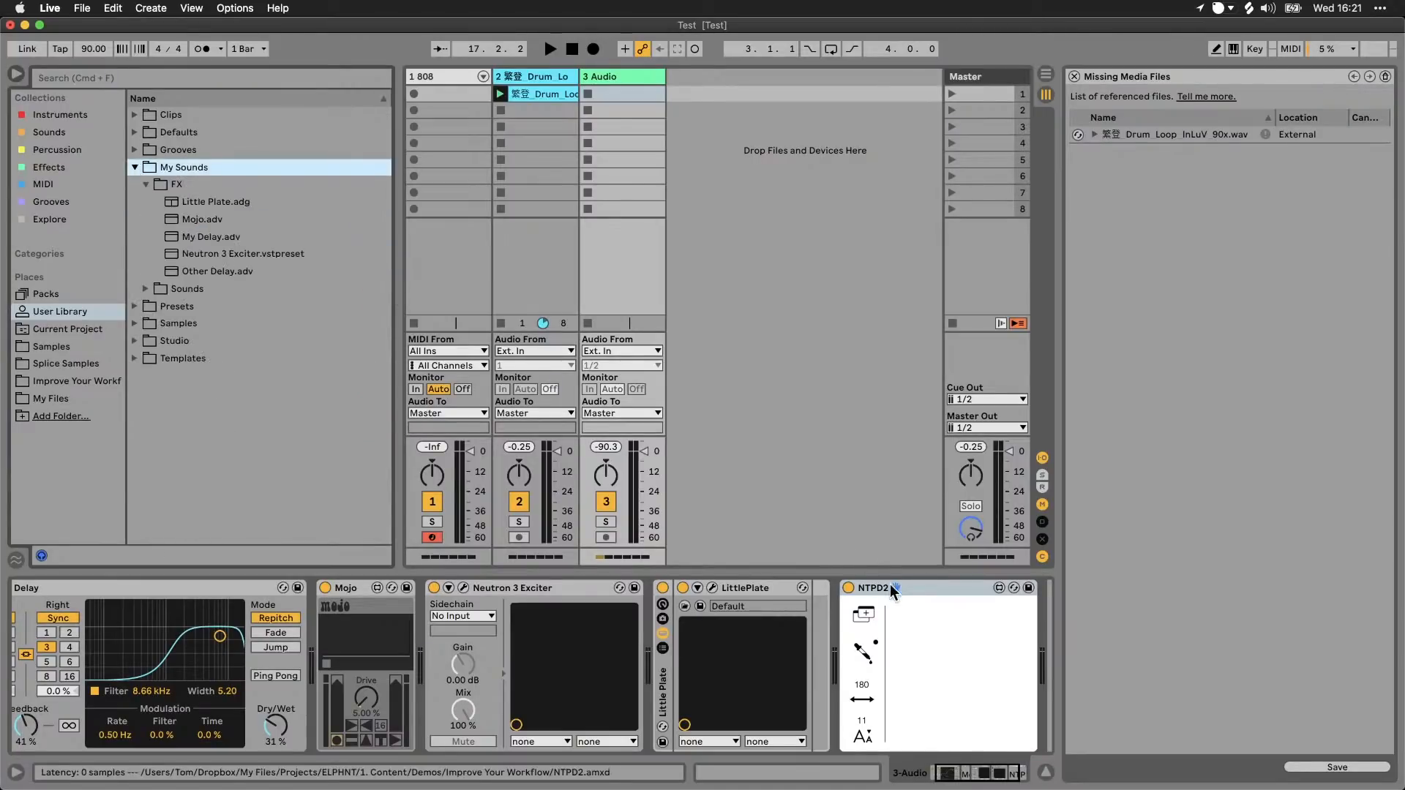
pyautogui.moveTo(892, 590); pyautogui.dragTo(210, 244)
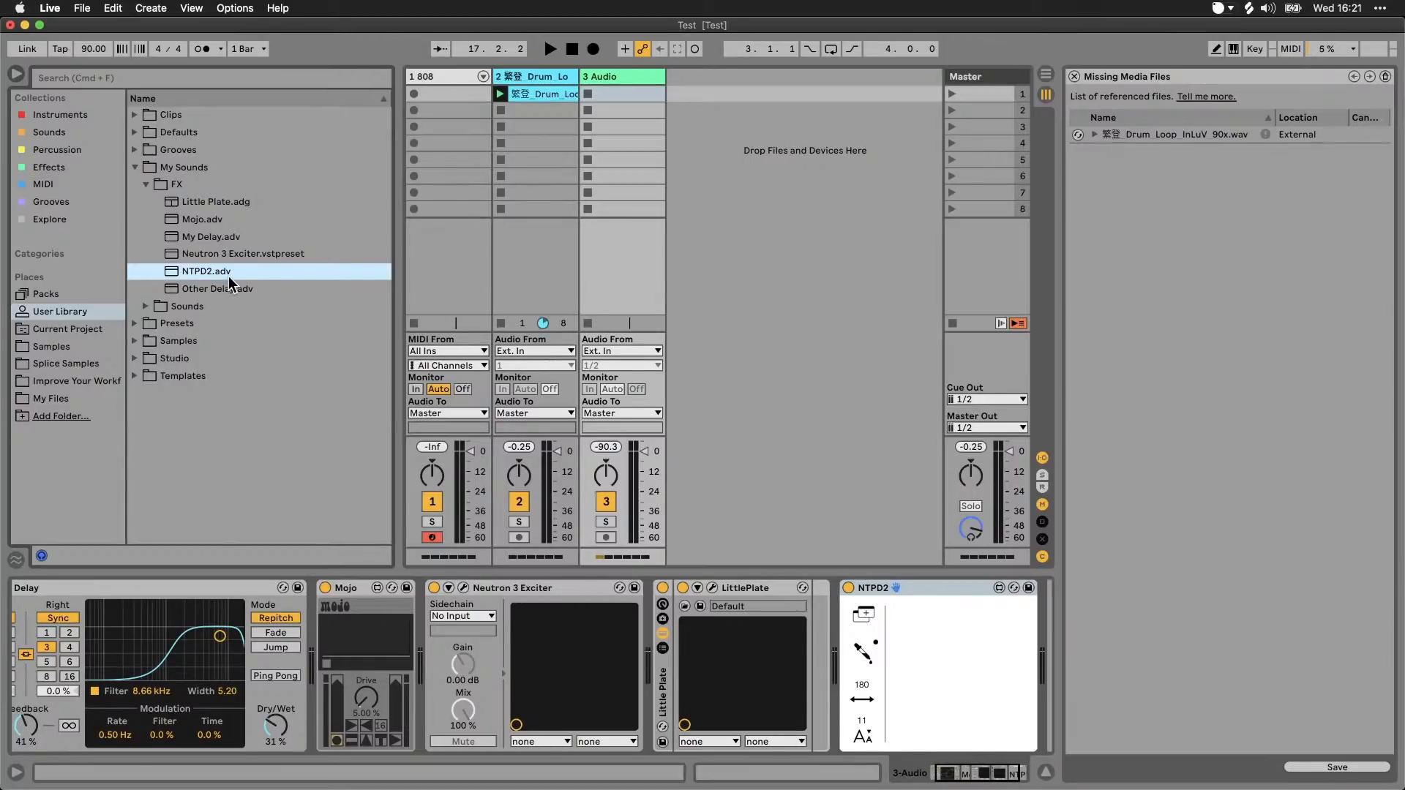
# Step: Show NTPD2.adv in Finder, compare it with Other Delay.adv in the FX folder, and return to Live
pyautogui.click(186, 587)
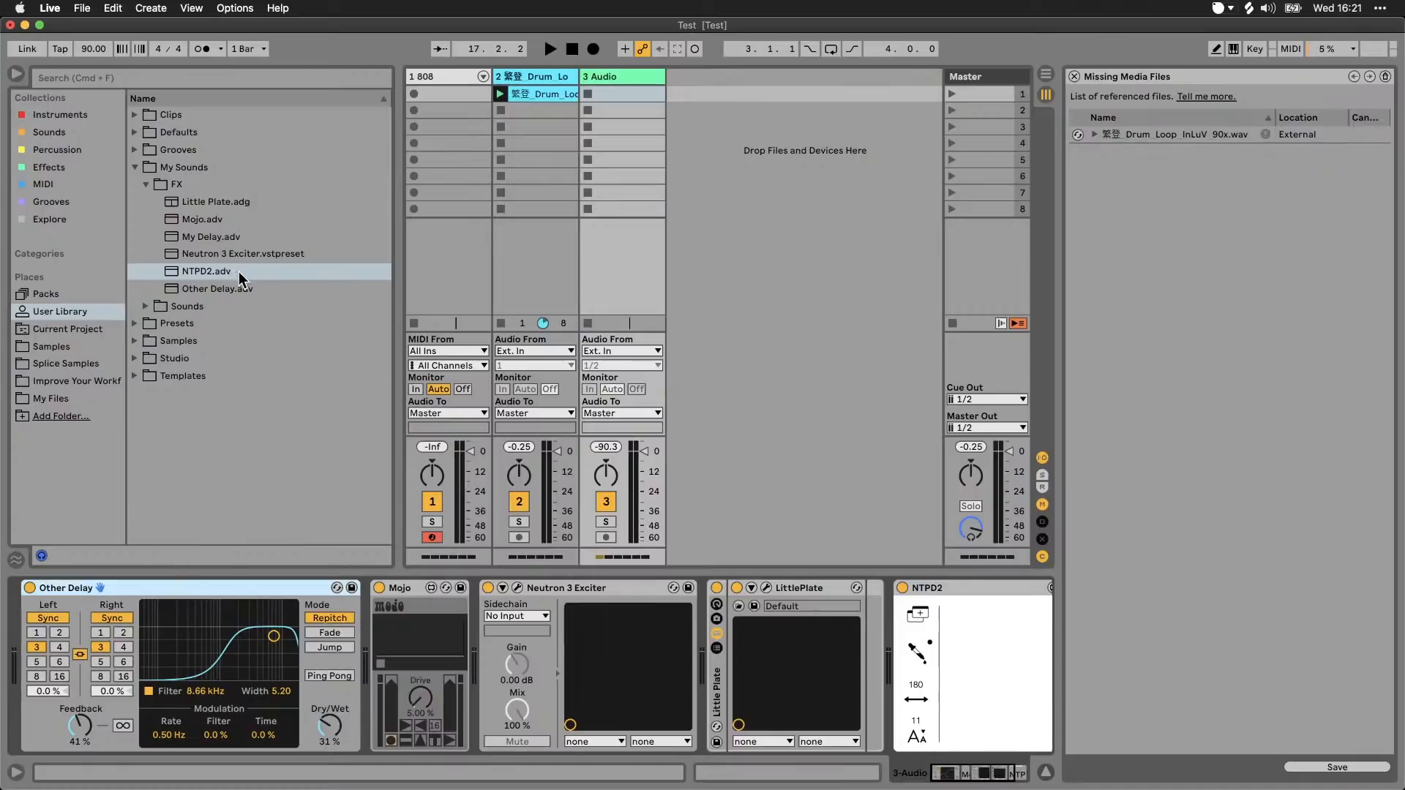
pyautogui.rightClick(217, 278)
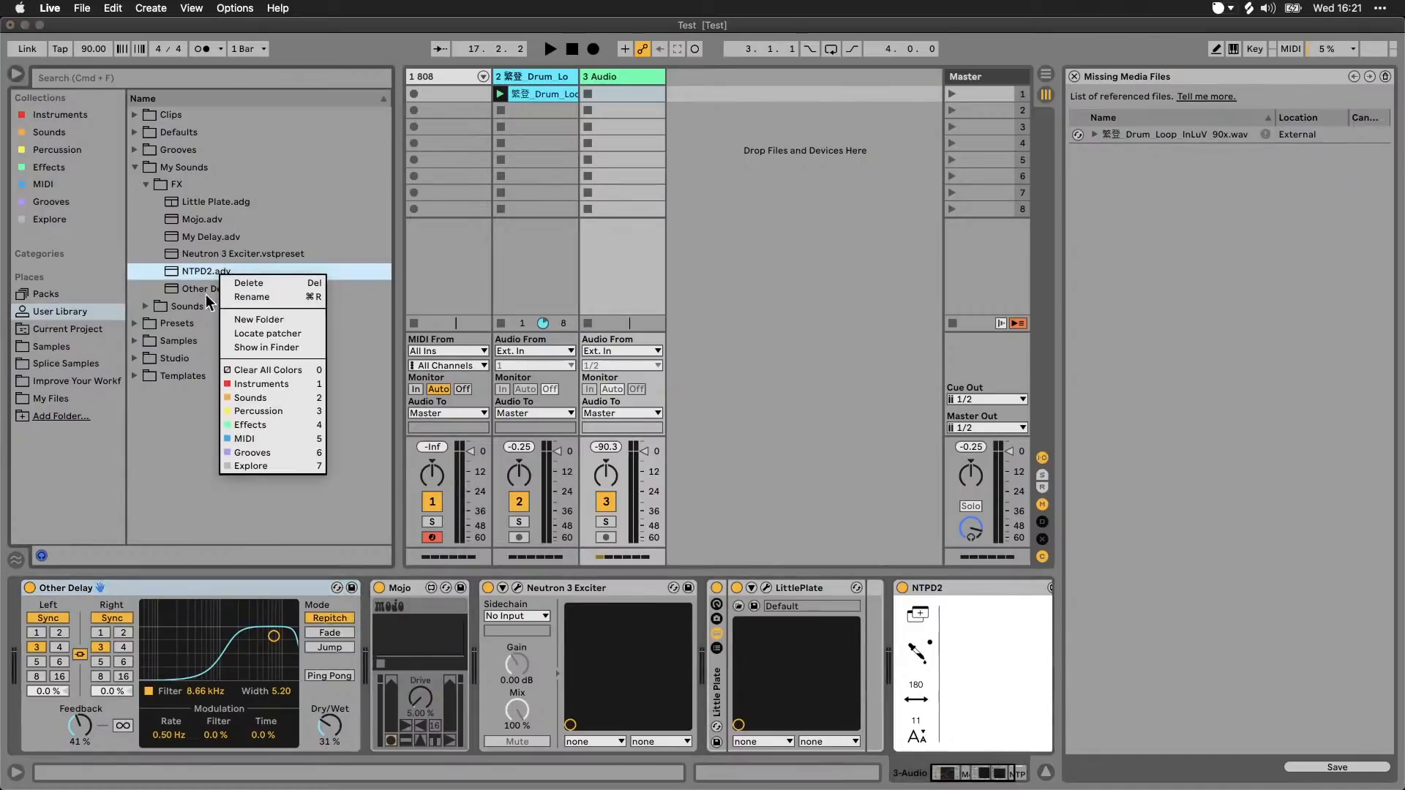
pyautogui.click(265, 348)
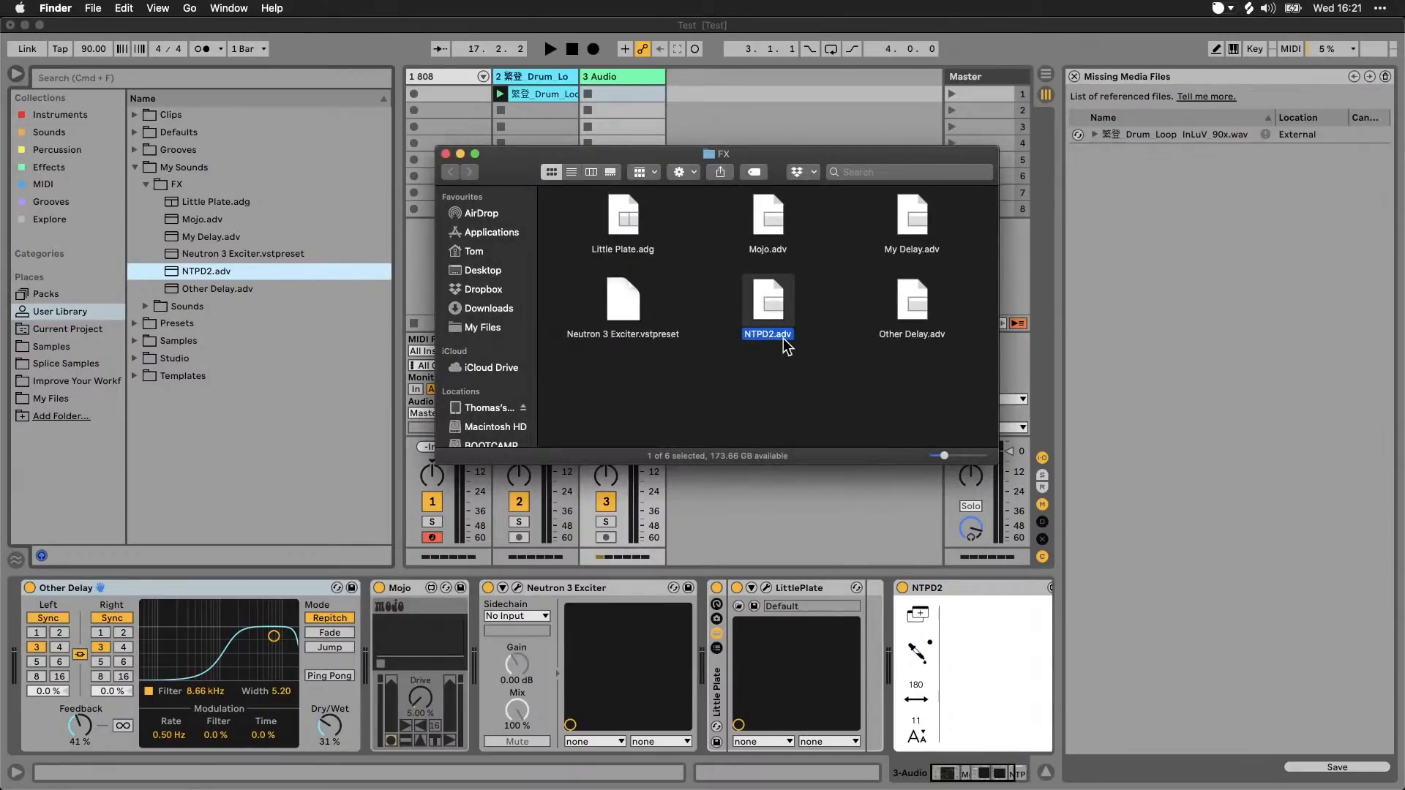
pyautogui.click(906, 340)
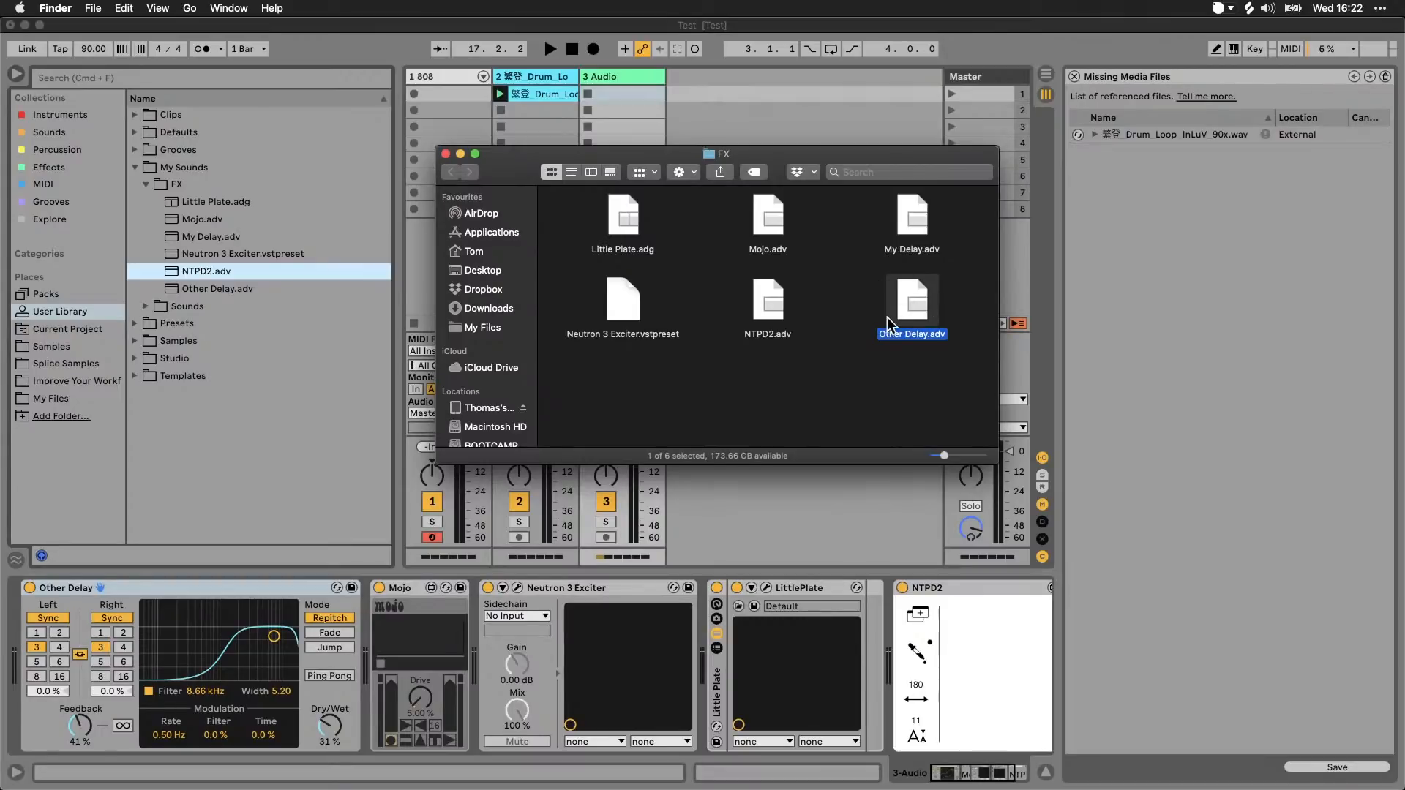
pyautogui.click(786, 338)
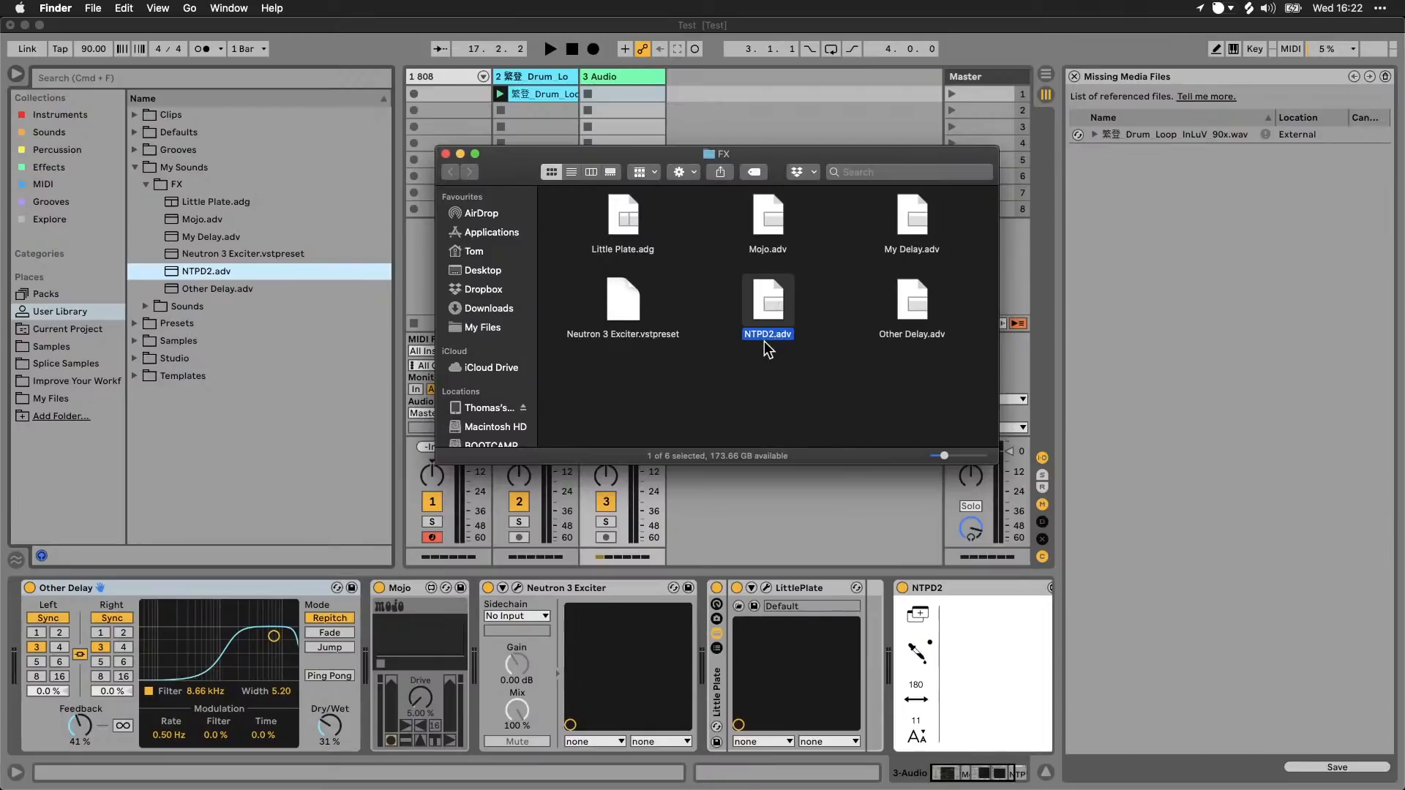
pyautogui.click(754, 106)
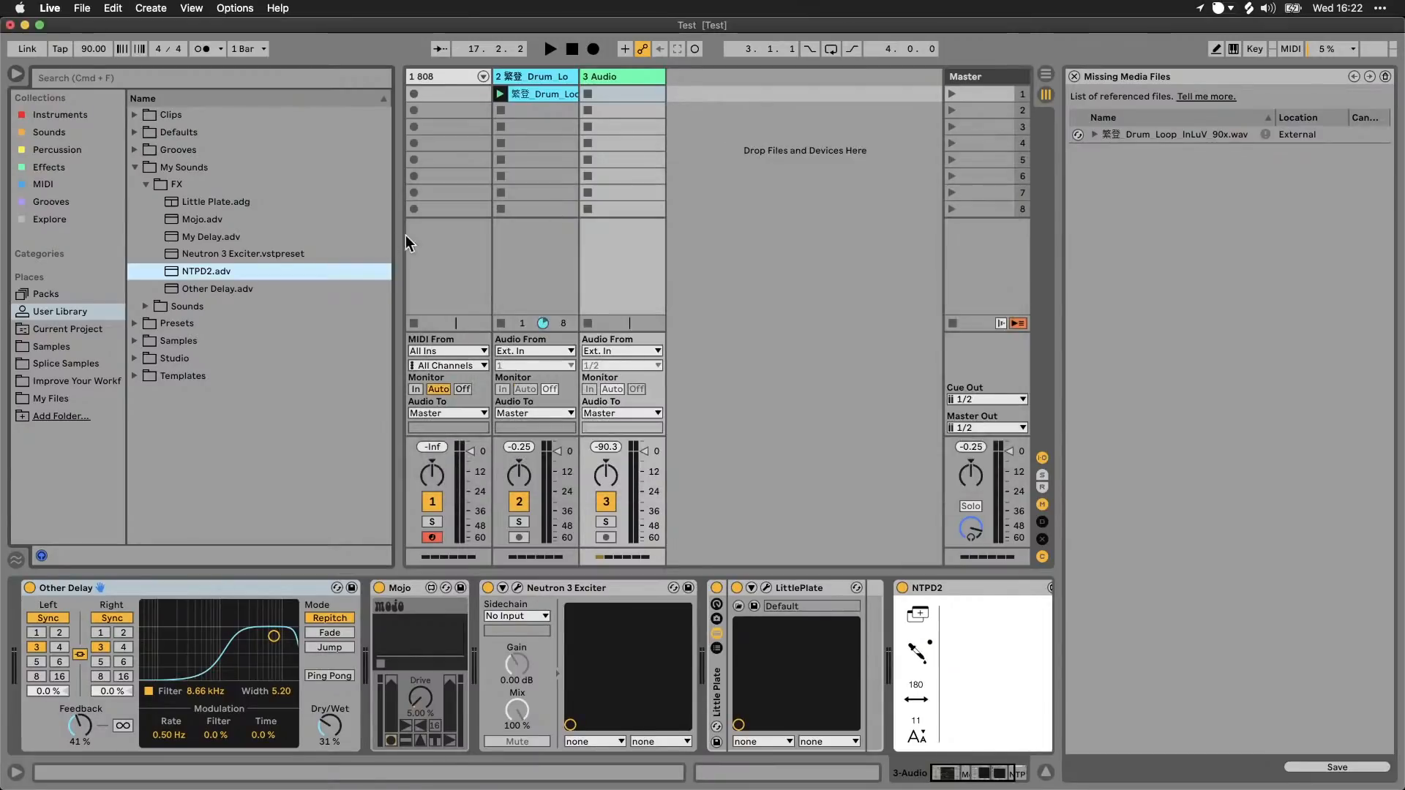
# Step: Locate the patcher behind the NTPD2.adv preset and view the context options of NTPD2.amxd
pyautogui.rightClick(199, 274)
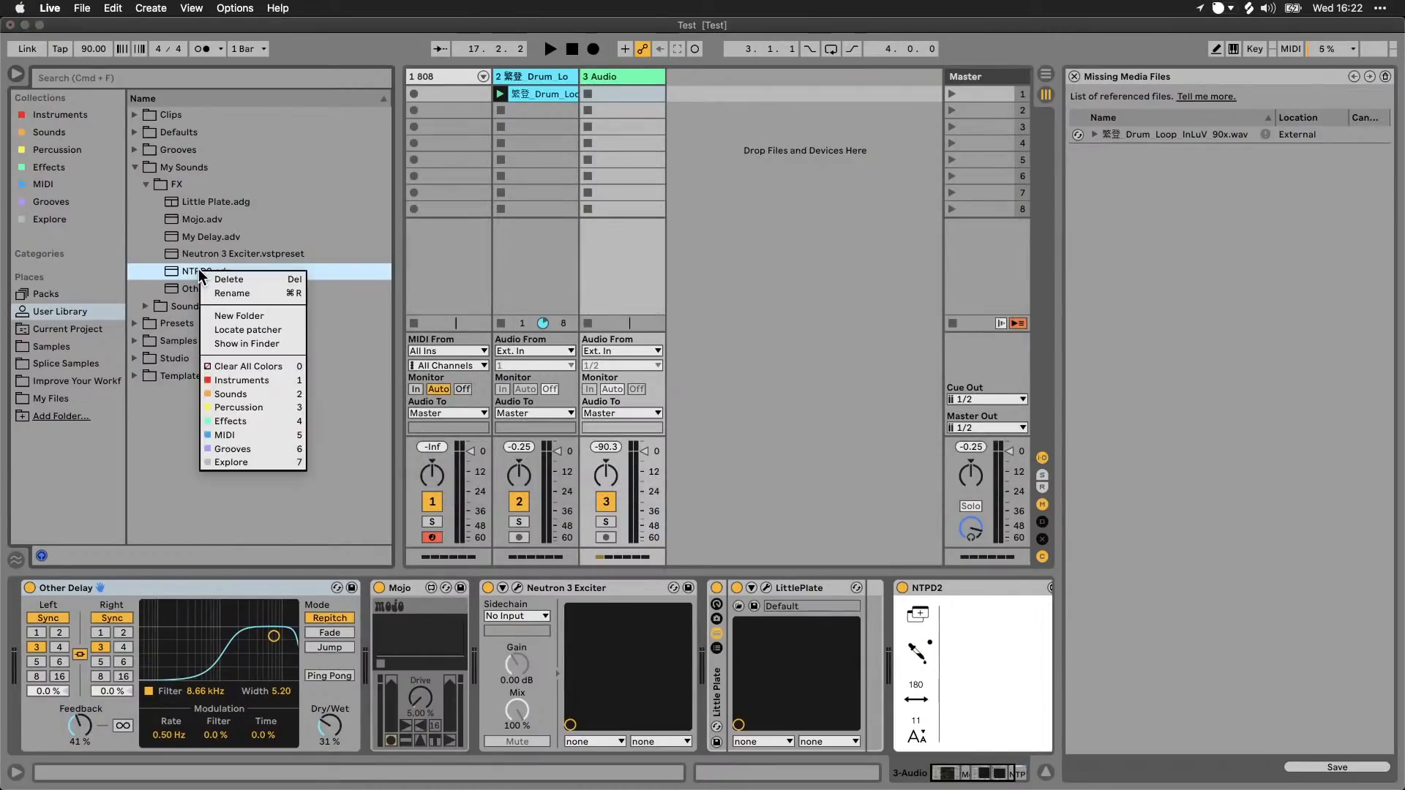
pyautogui.click(252, 331)
pyautogui.rightClick(240, 542)
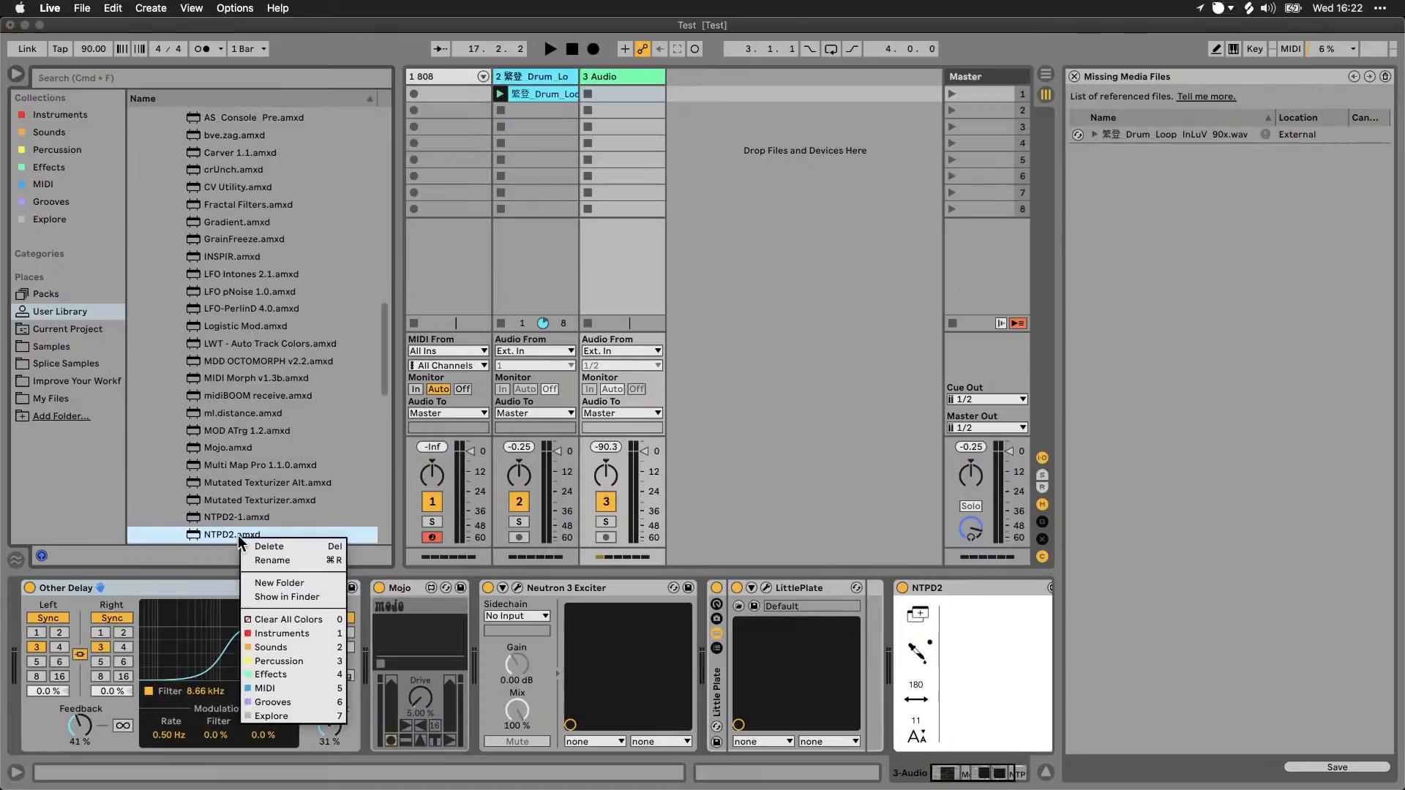
pyautogui.click(302, 454)
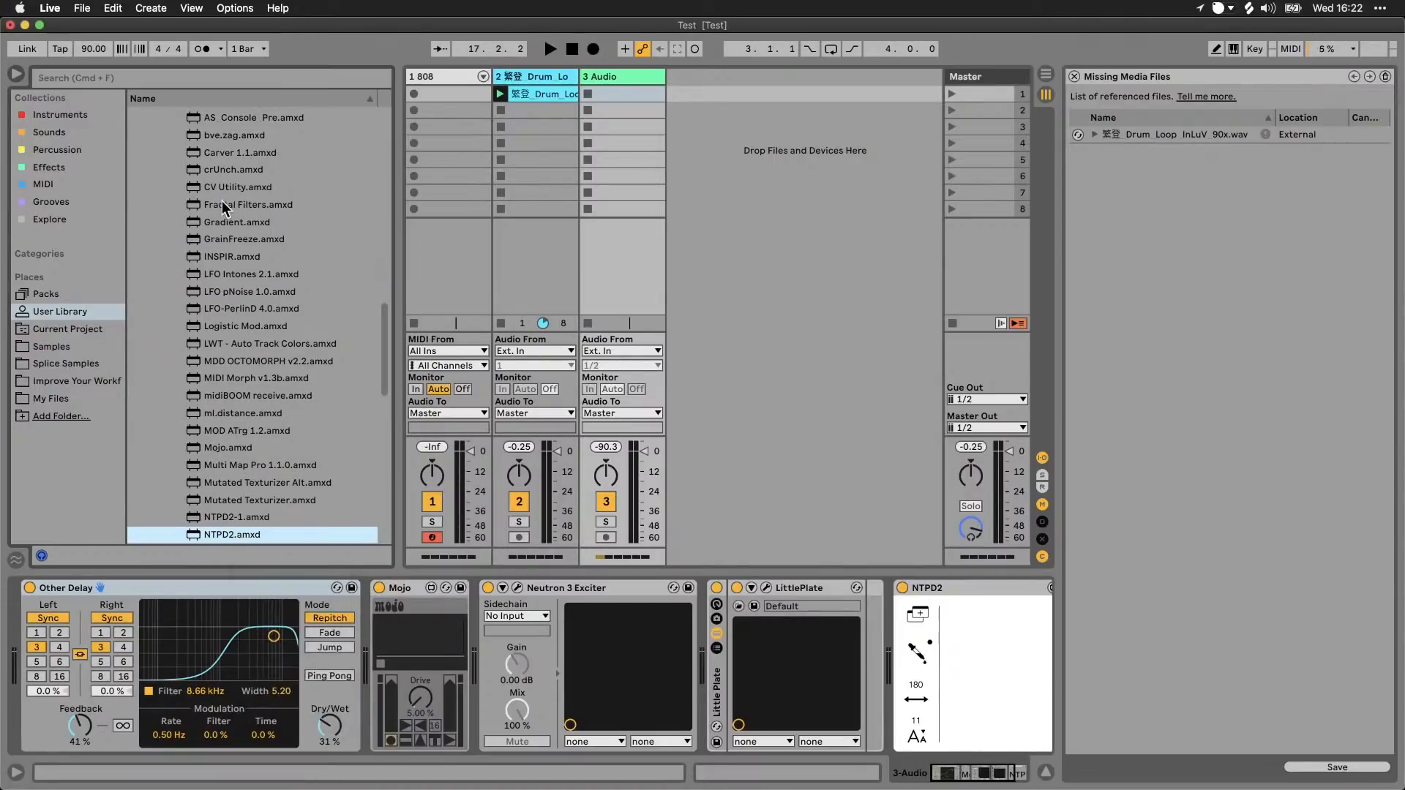
# Step: Save the NTPD2 device from the 3 Audio track into the My Files folder
pyautogui.click(944, 588)
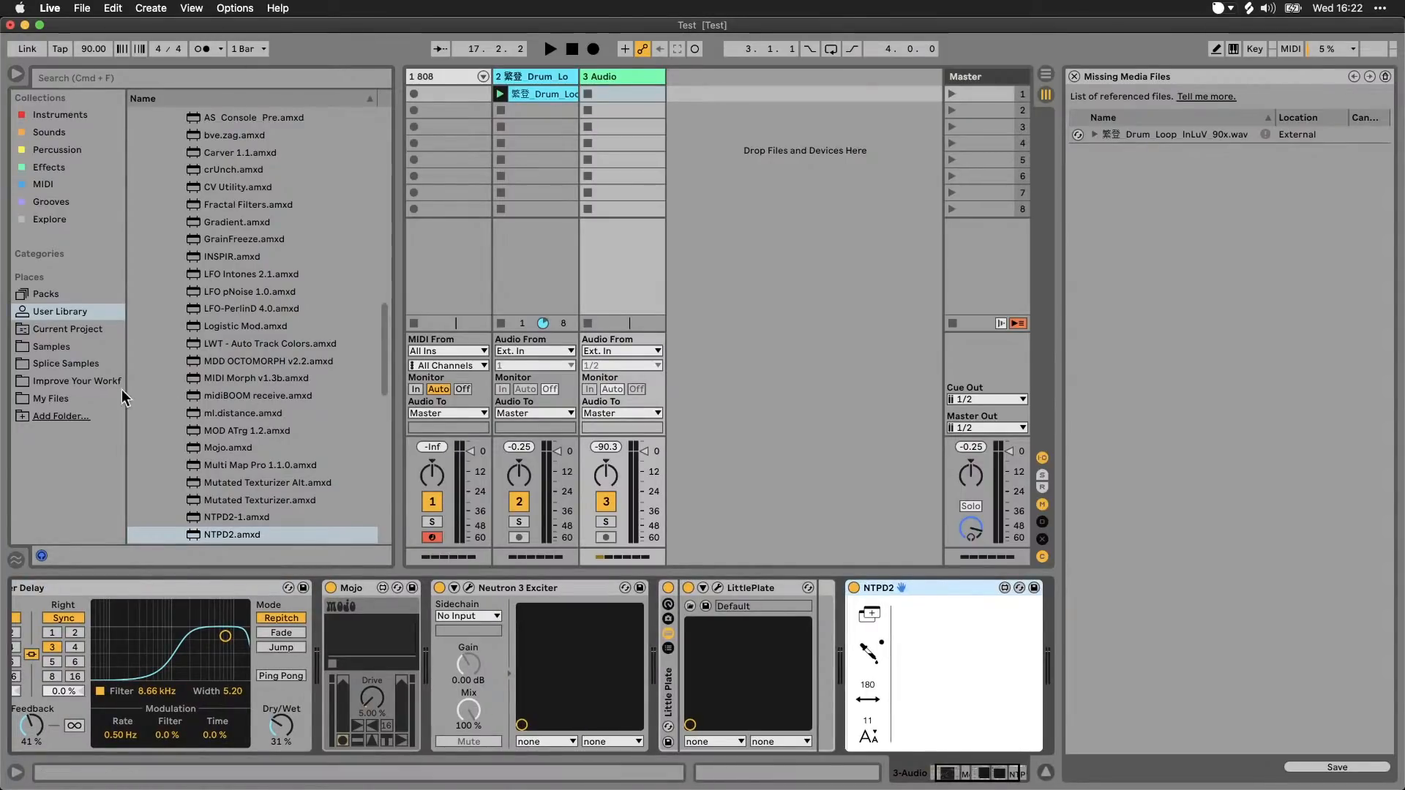
pyautogui.click(59, 398)
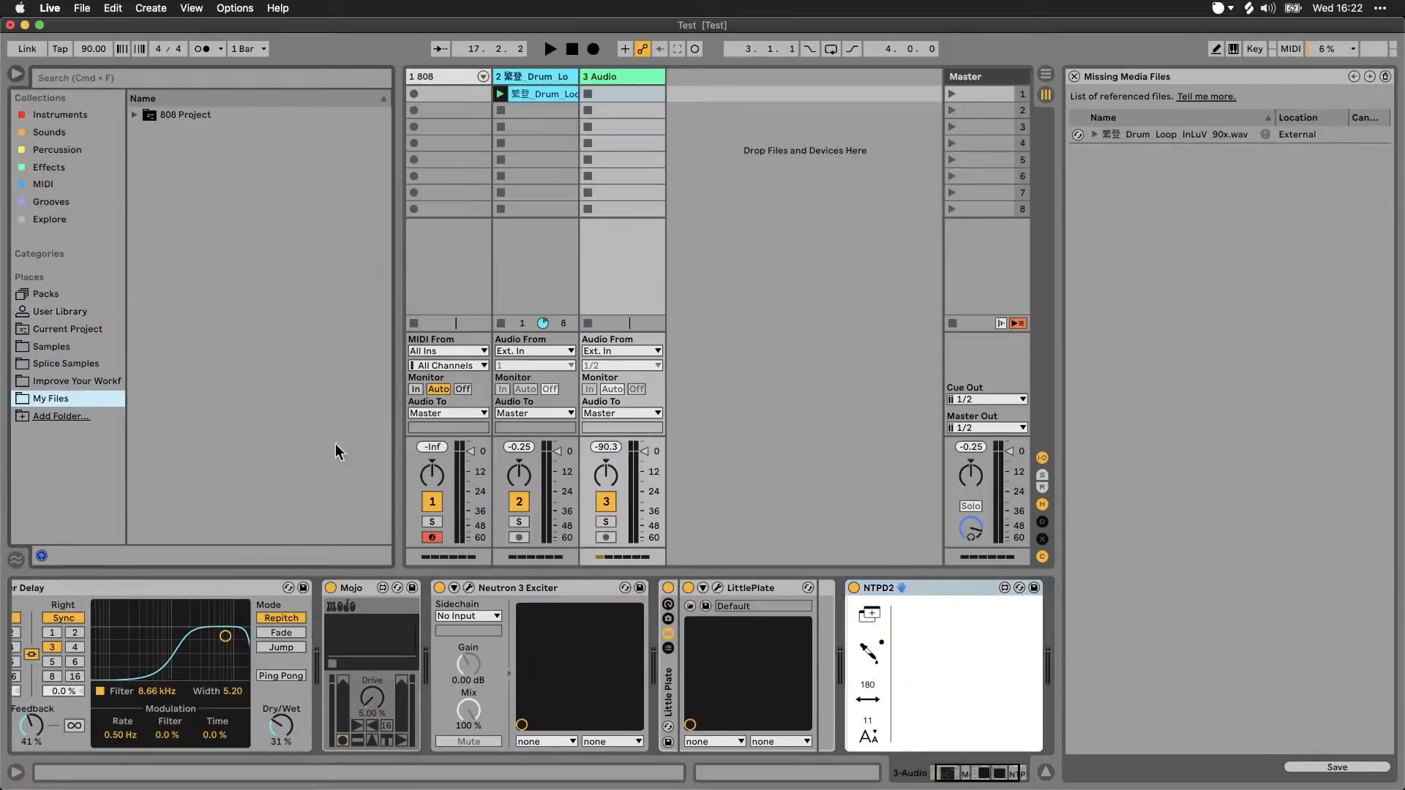
pyautogui.moveTo(908, 591); pyautogui.dragTo(191, 173)
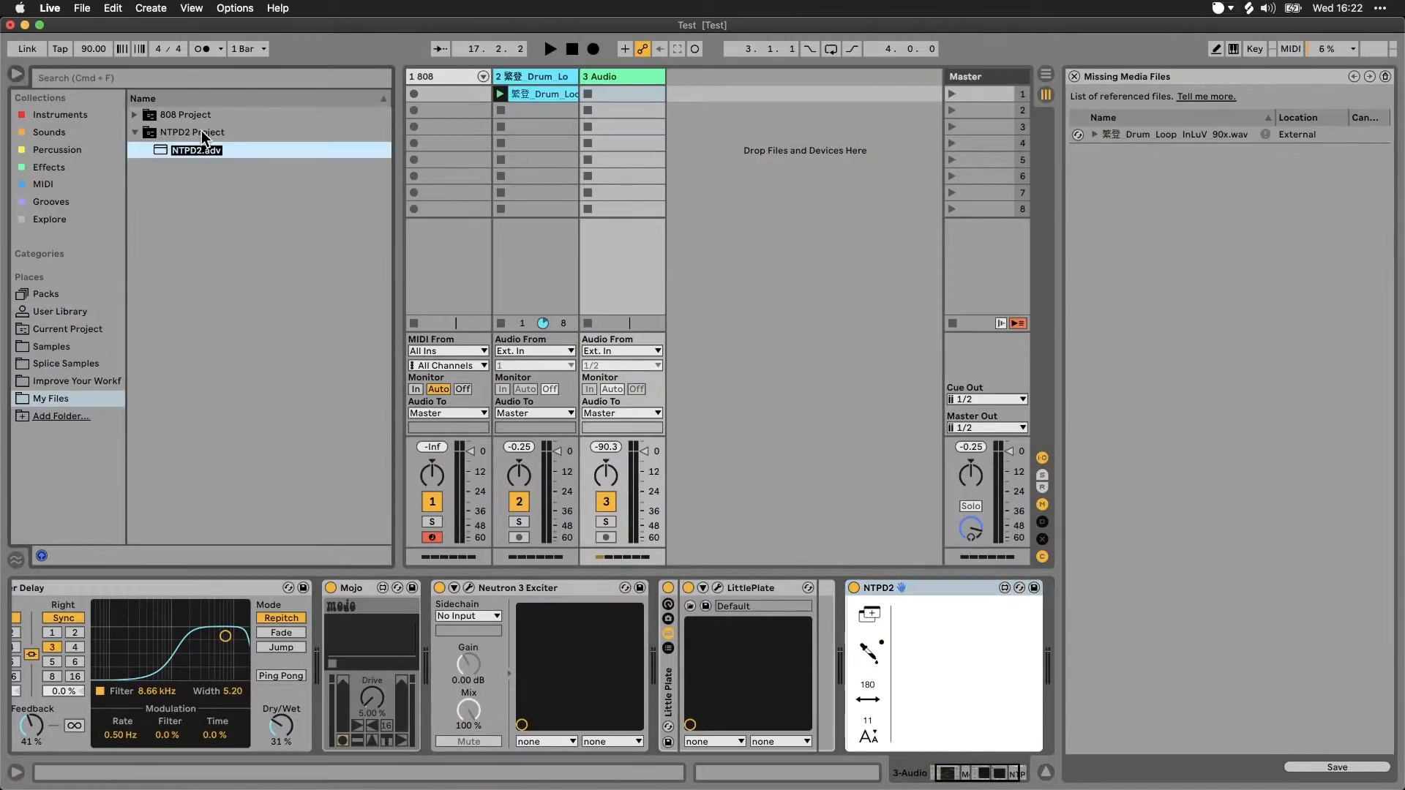
# Step: Examine NTPD2 Project's nested preset folders down to Imported, collapse the project, and return to the Effects collection
pyautogui.click(147, 150)
pyautogui.click(157, 167)
pyautogui.click(168, 185)
pyautogui.click(179, 202)
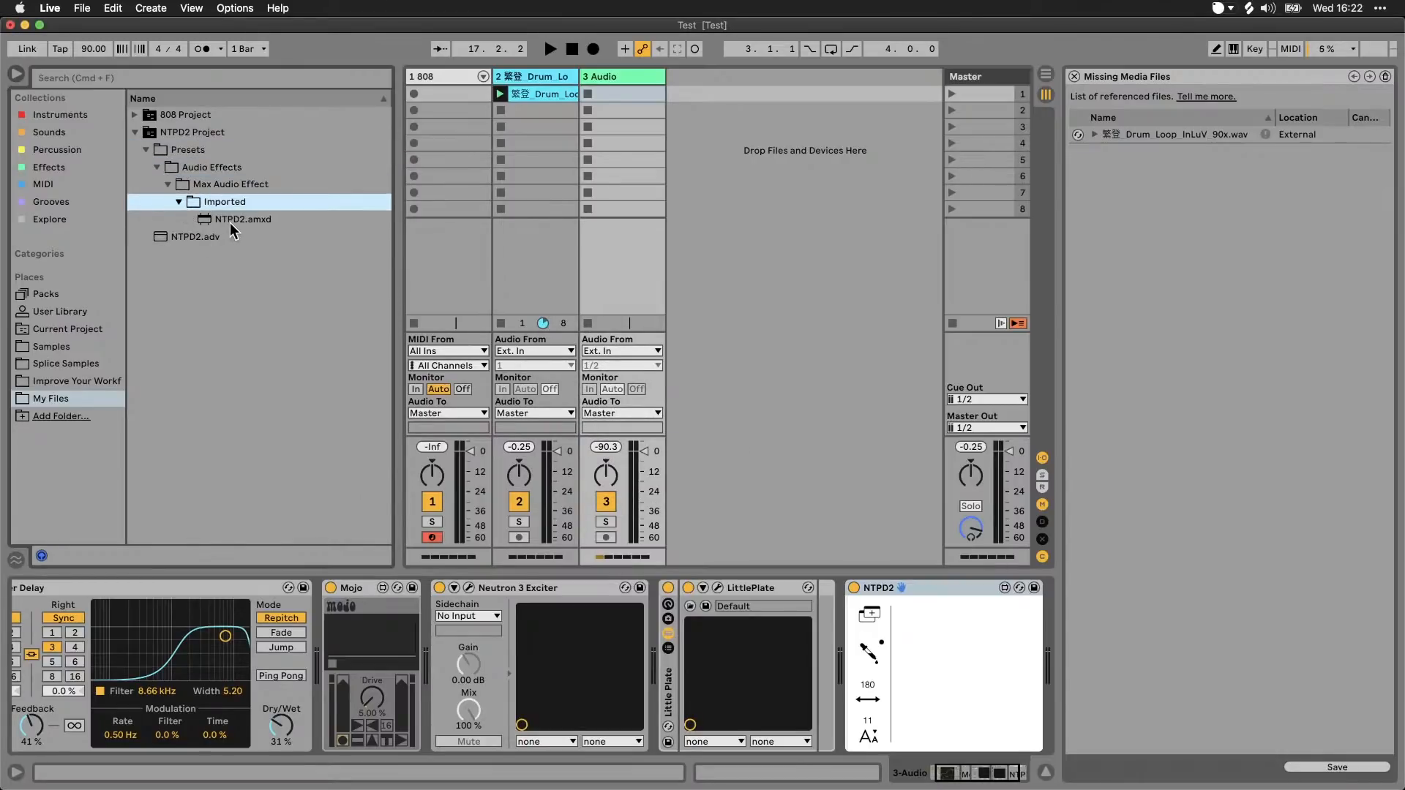
pyautogui.click(145, 149)
pyautogui.click(135, 131)
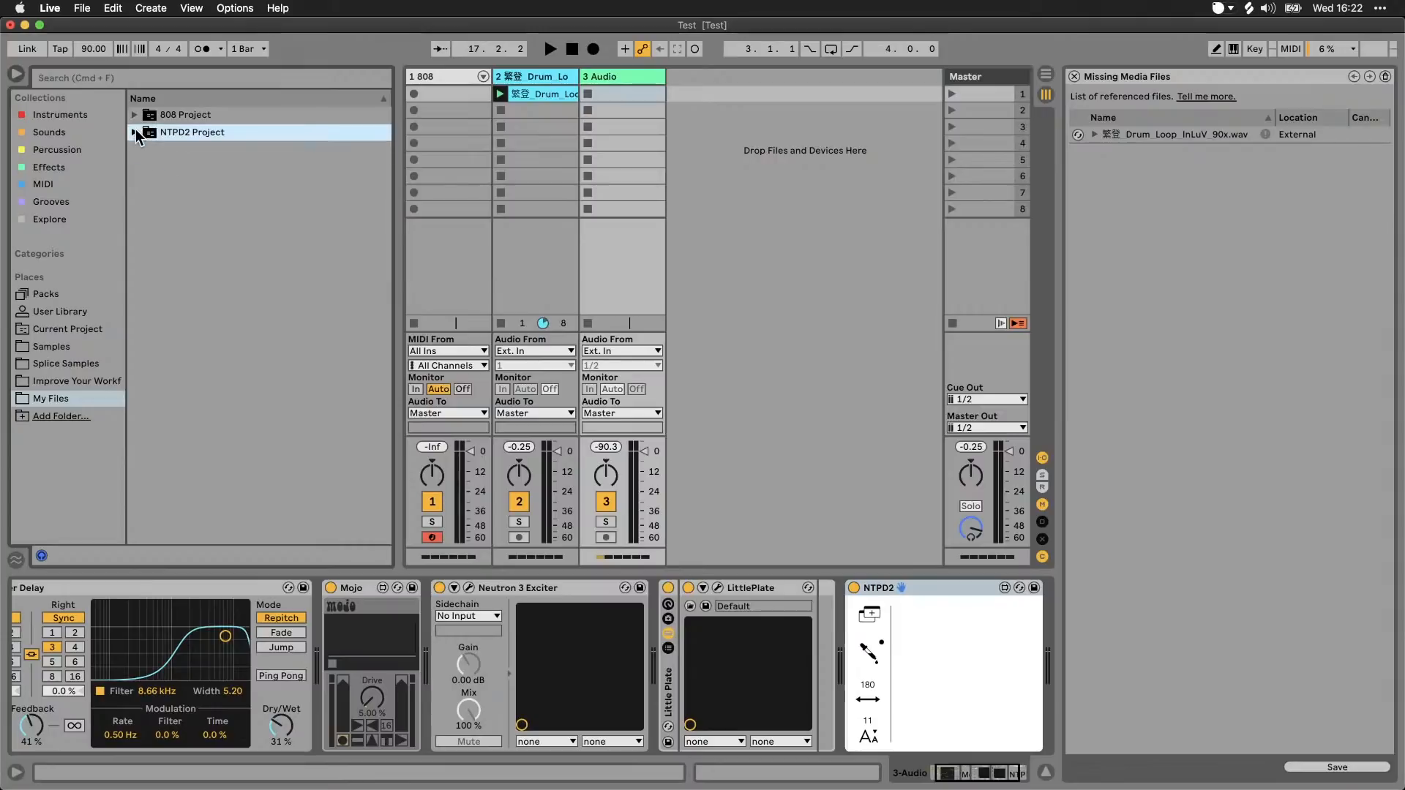
pyautogui.click(181, 115)
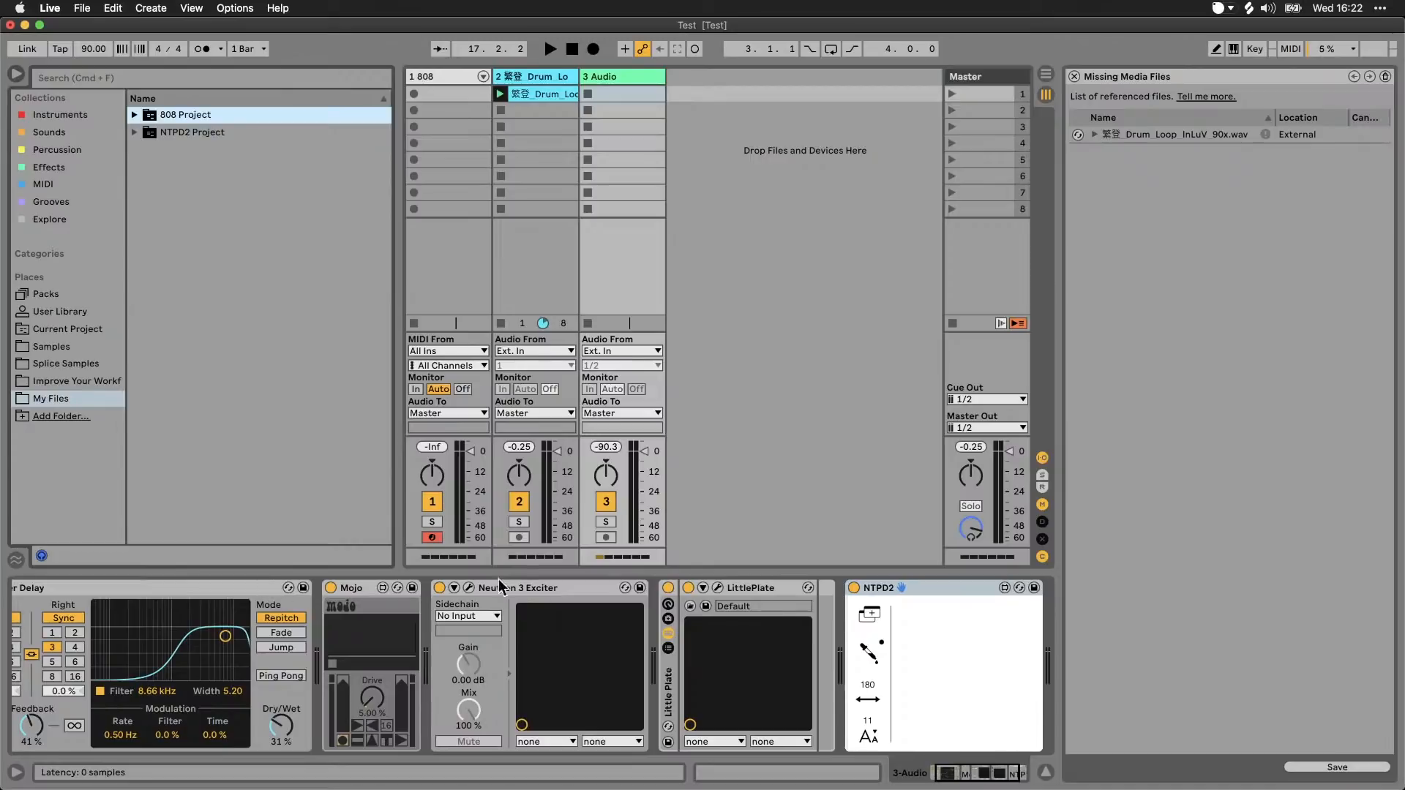
pyautogui.click(52, 169)
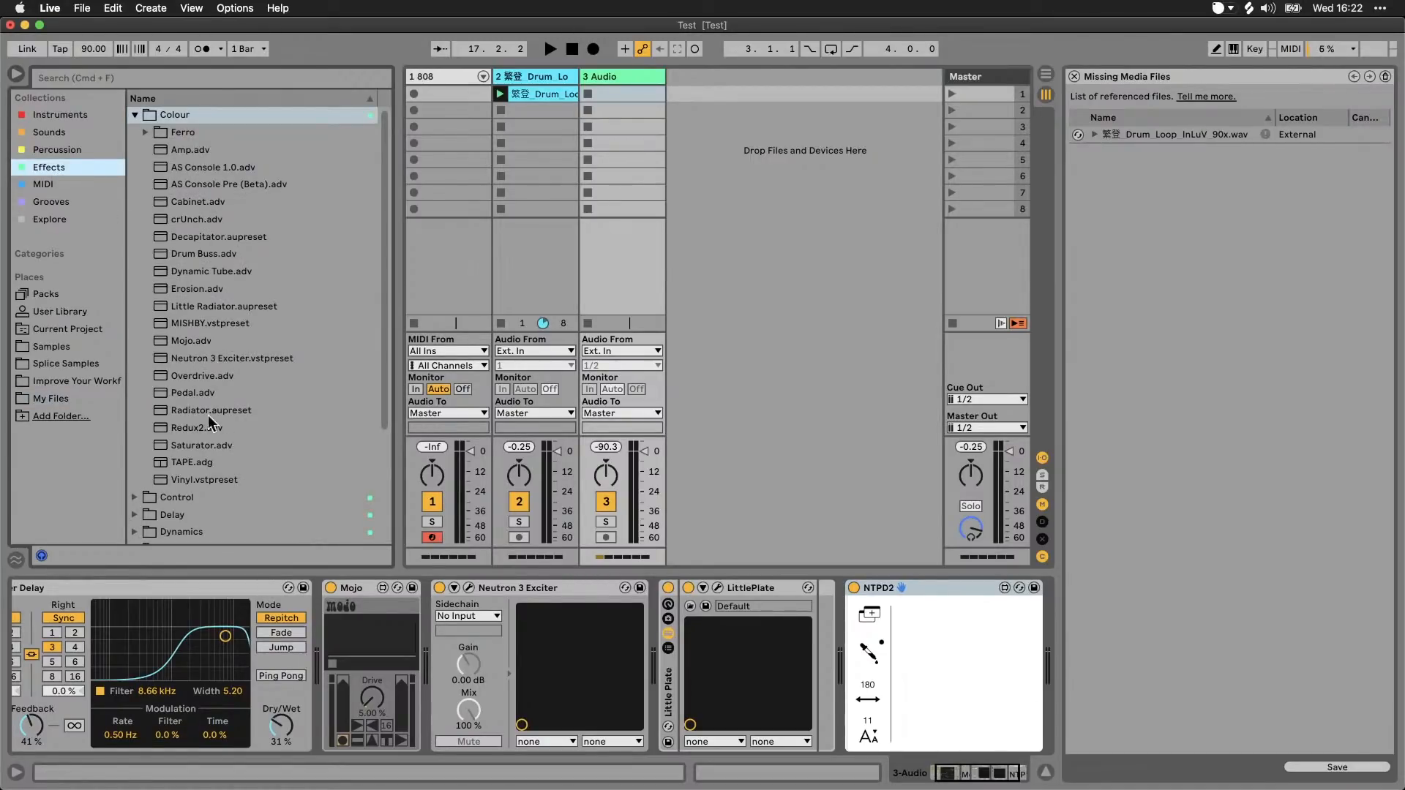
# Step: Load TAPE.adg from the Colour folder of the Effects collection onto the 3 Audio track and hide the rack's device chain
pyautogui.click(202, 465)
pyautogui.moveTo(199, 463); pyautogui.dragTo(601, 281)
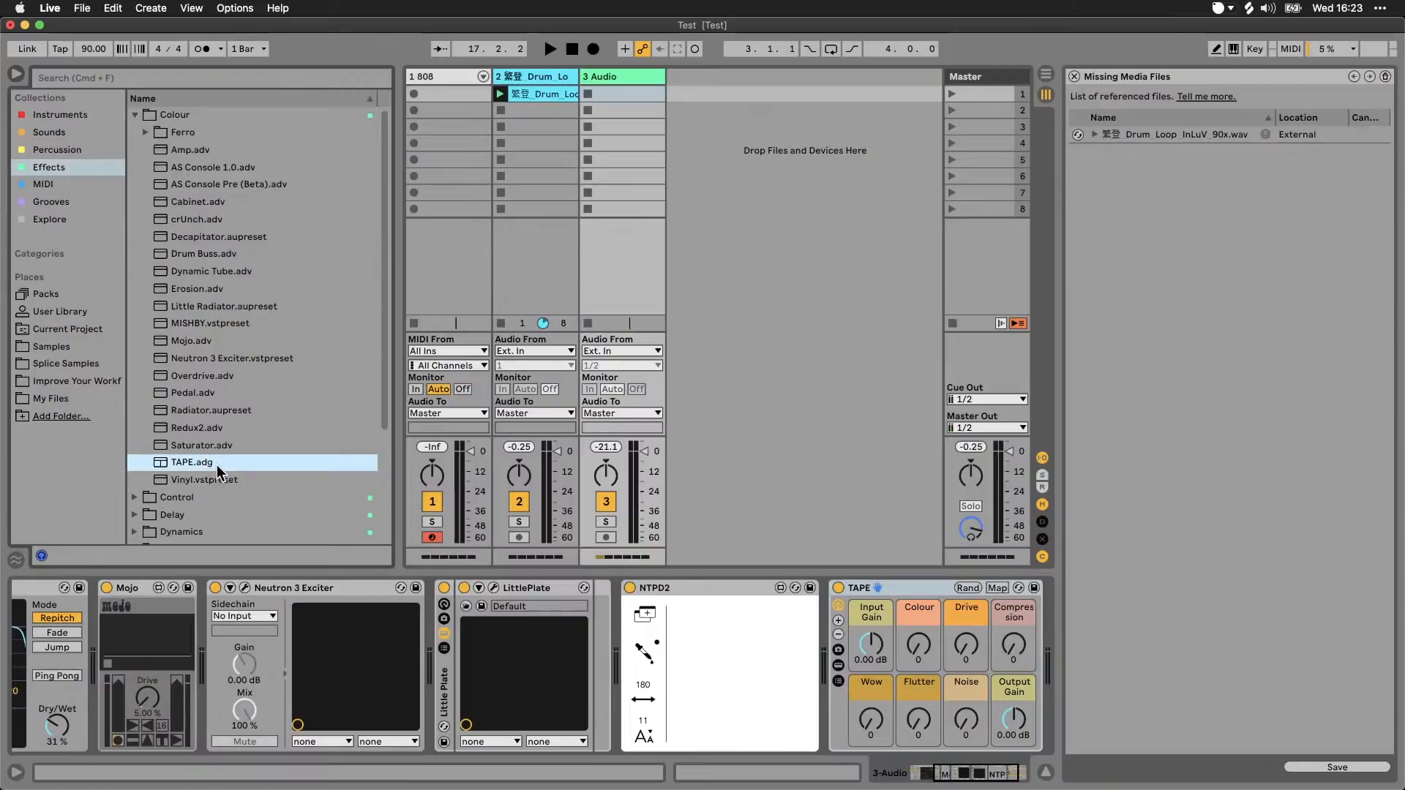
pyautogui.click(930, 594)
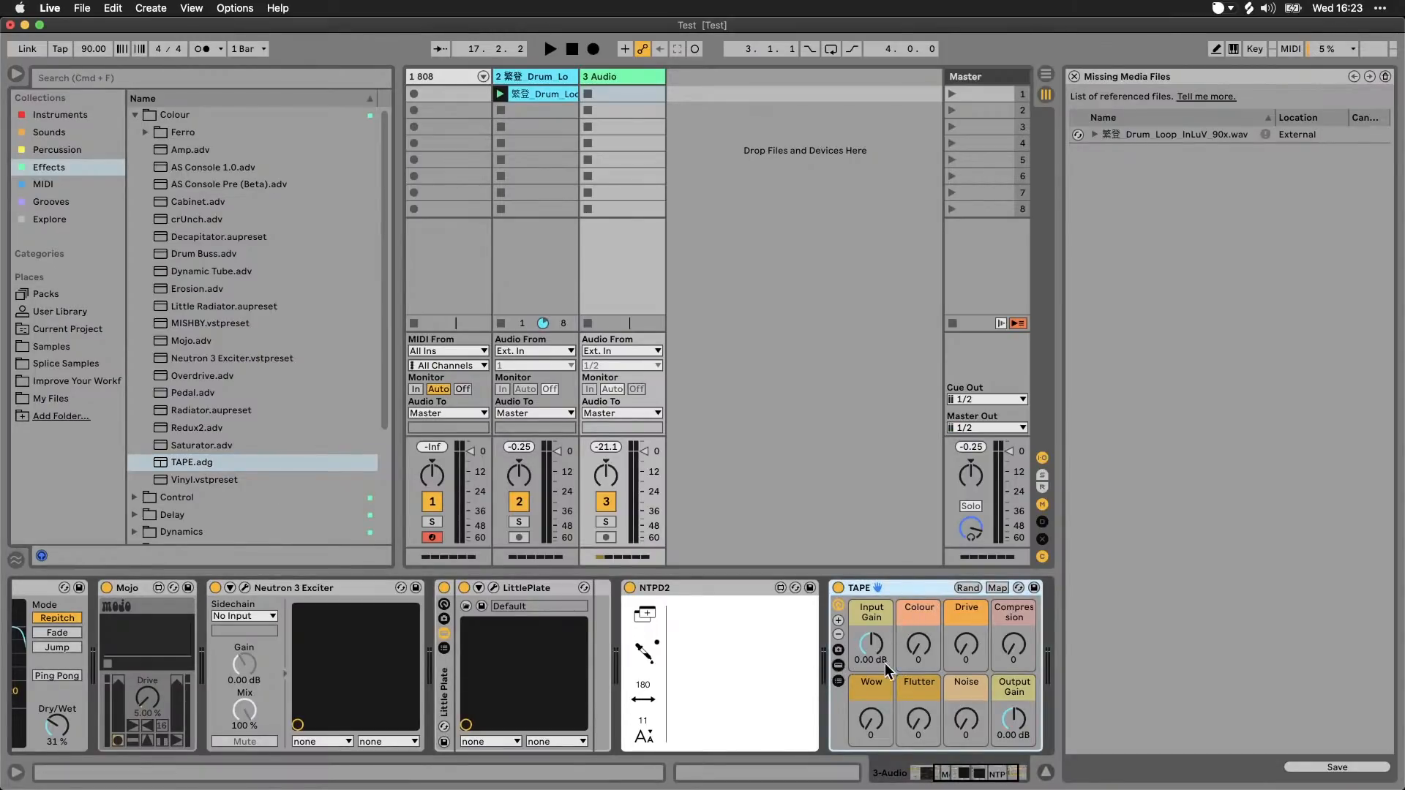
pyautogui.hscroll(5, 856, 665)
pyautogui.hscroll(3, 827, 666)
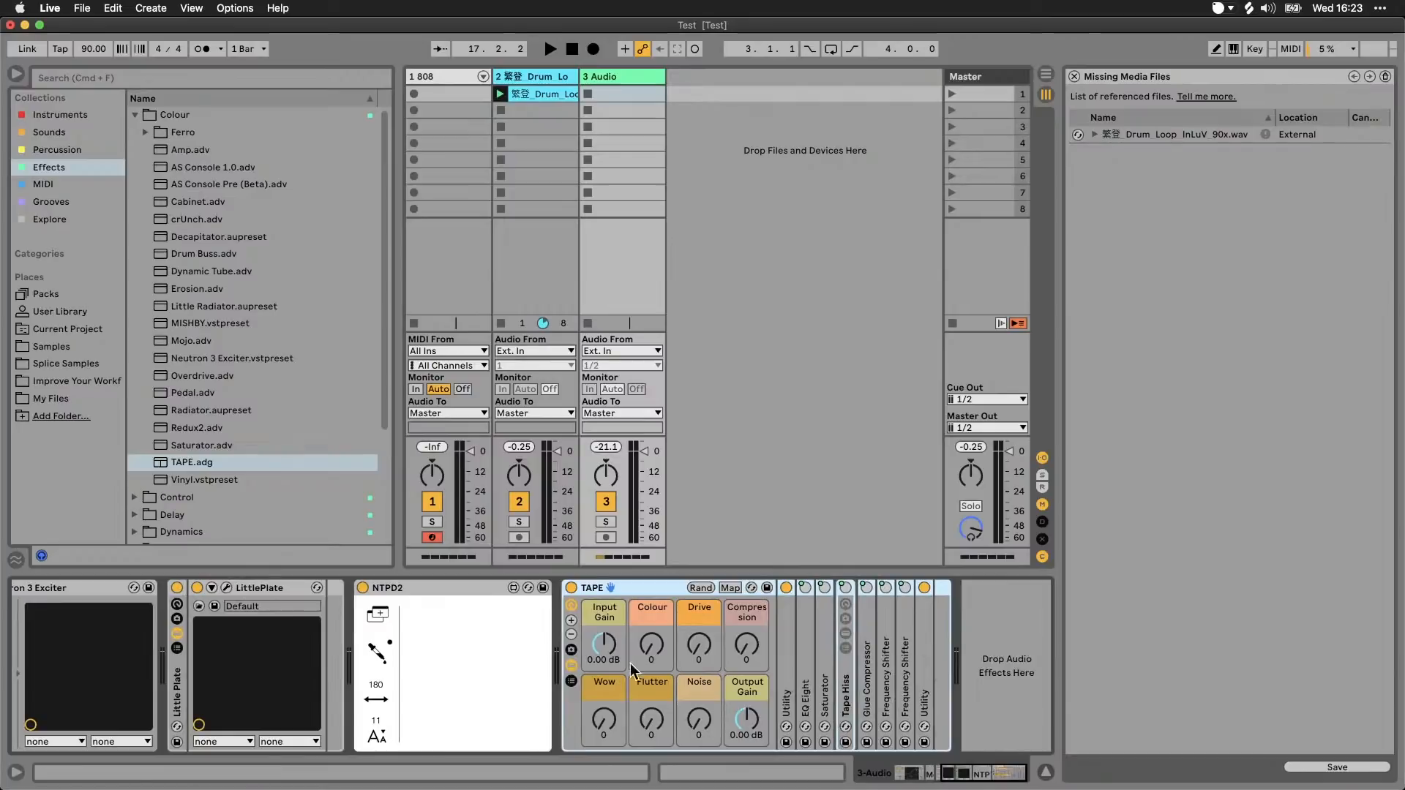
pyautogui.click(572, 665)
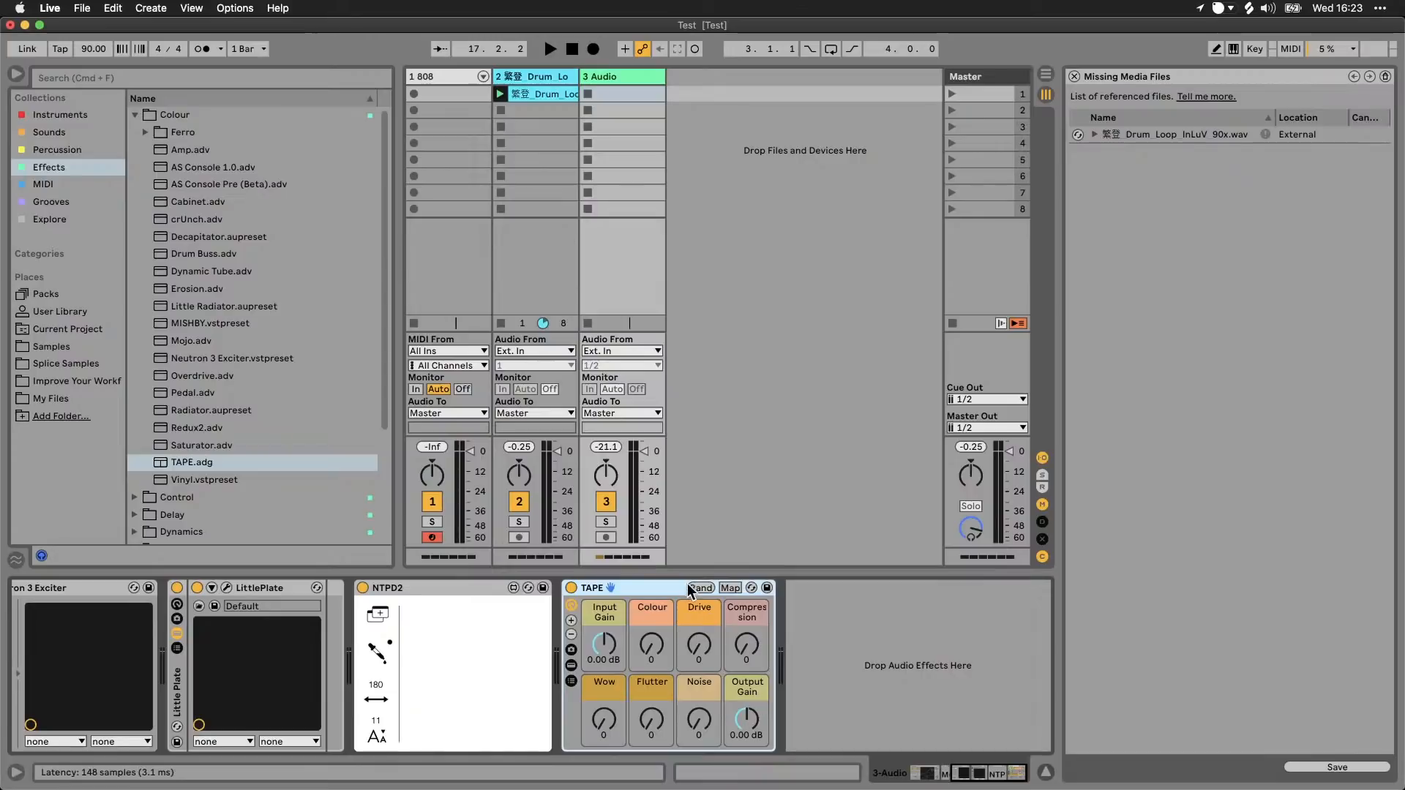
# Step: Save the TAPE rack from the 3 Audio track into the My Files folder
pyautogui.click(64, 398)
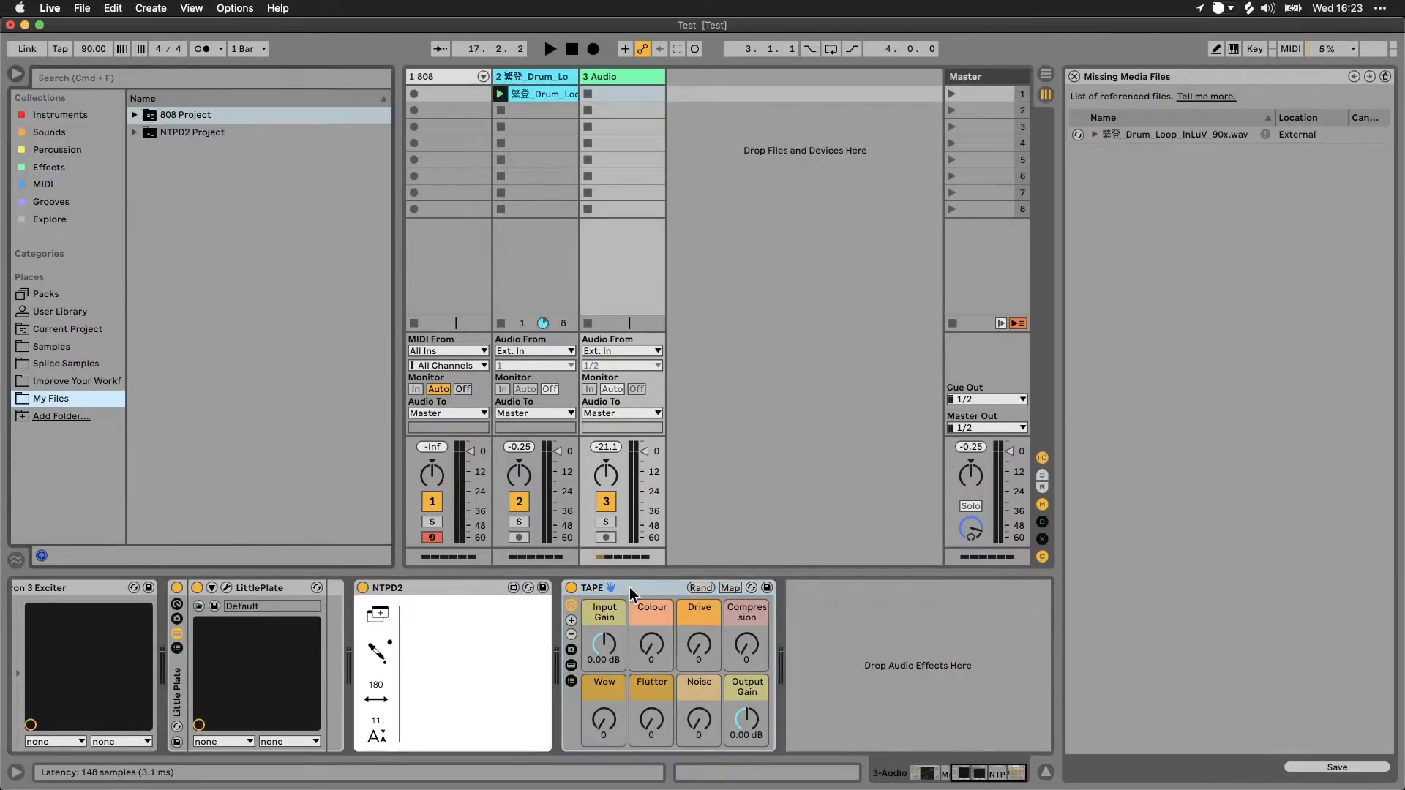
pyautogui.moveTo(629, 587); pyautogui.dragTo(199, 208)
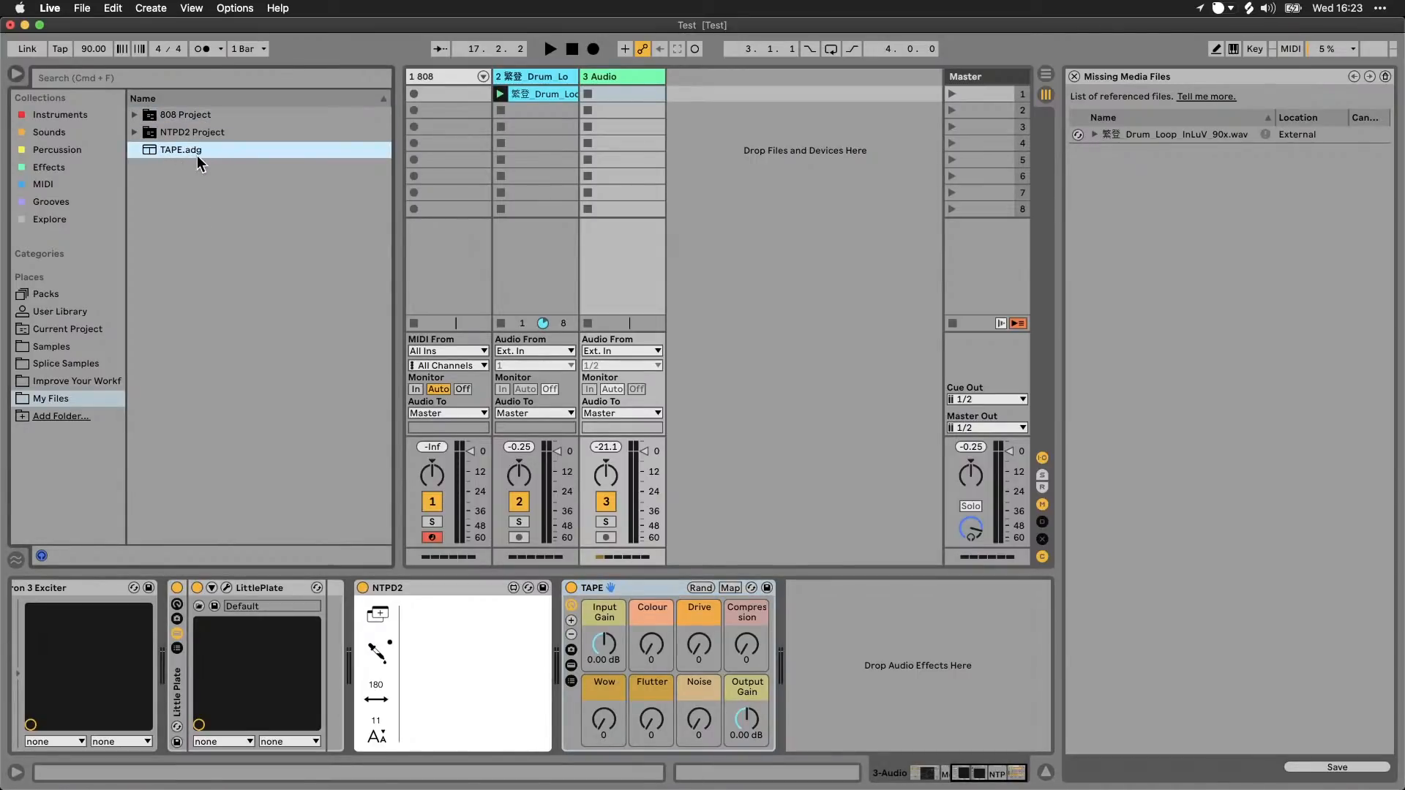
# Step: Select the 808 drum rack on the first track and expand 808 Project in My Files to show its contents
pyautogui.click(442, 77)
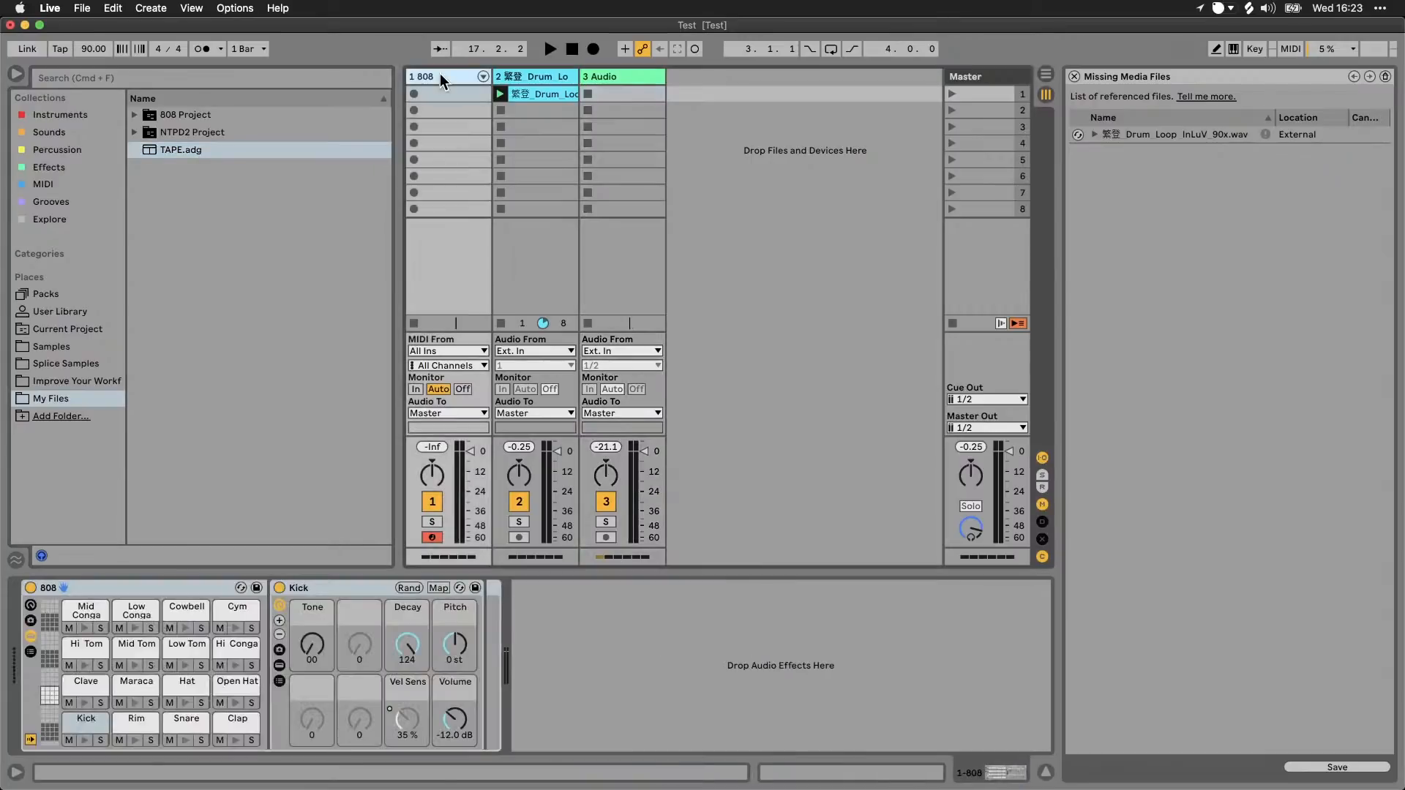
pyautogui.click(195, 593)
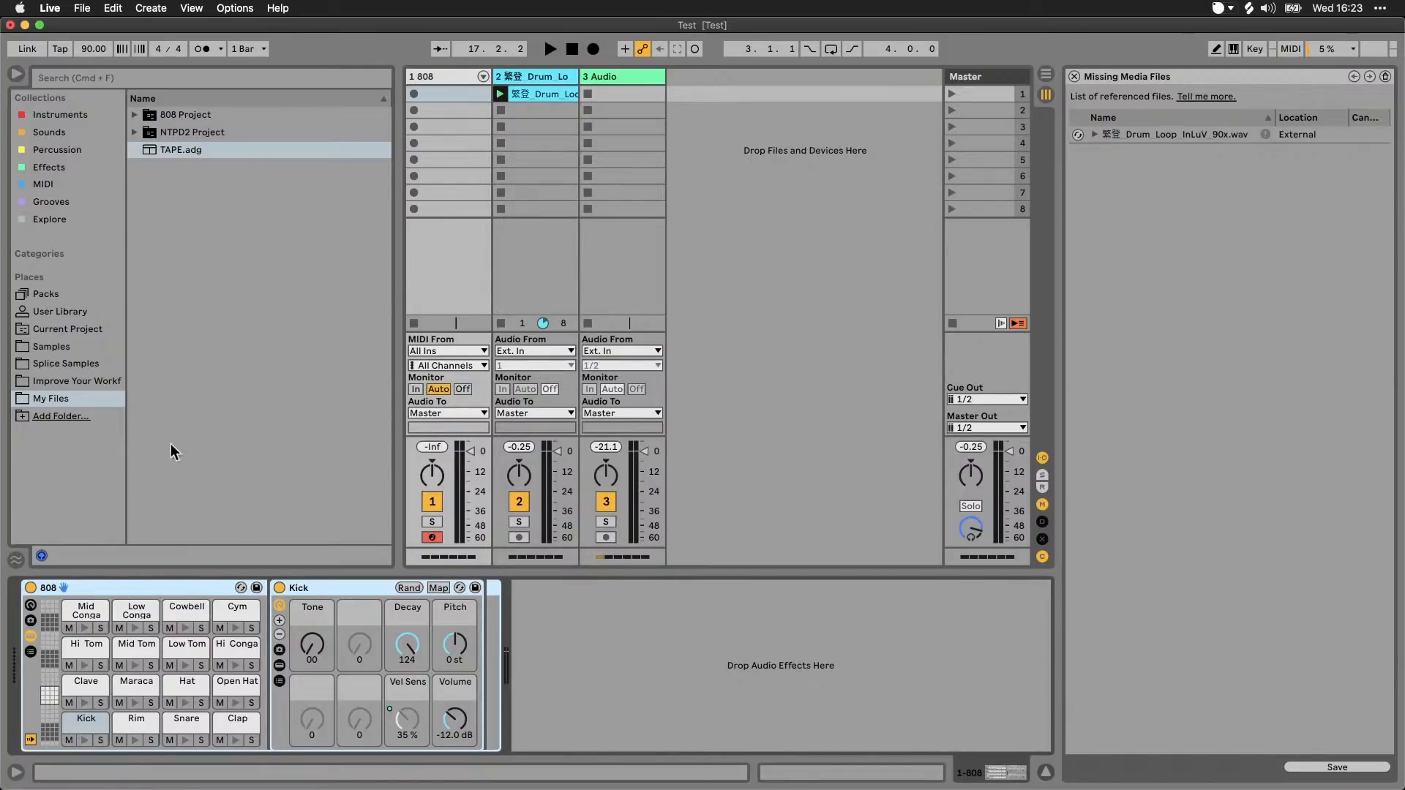
pyautogui.click(136, 115)
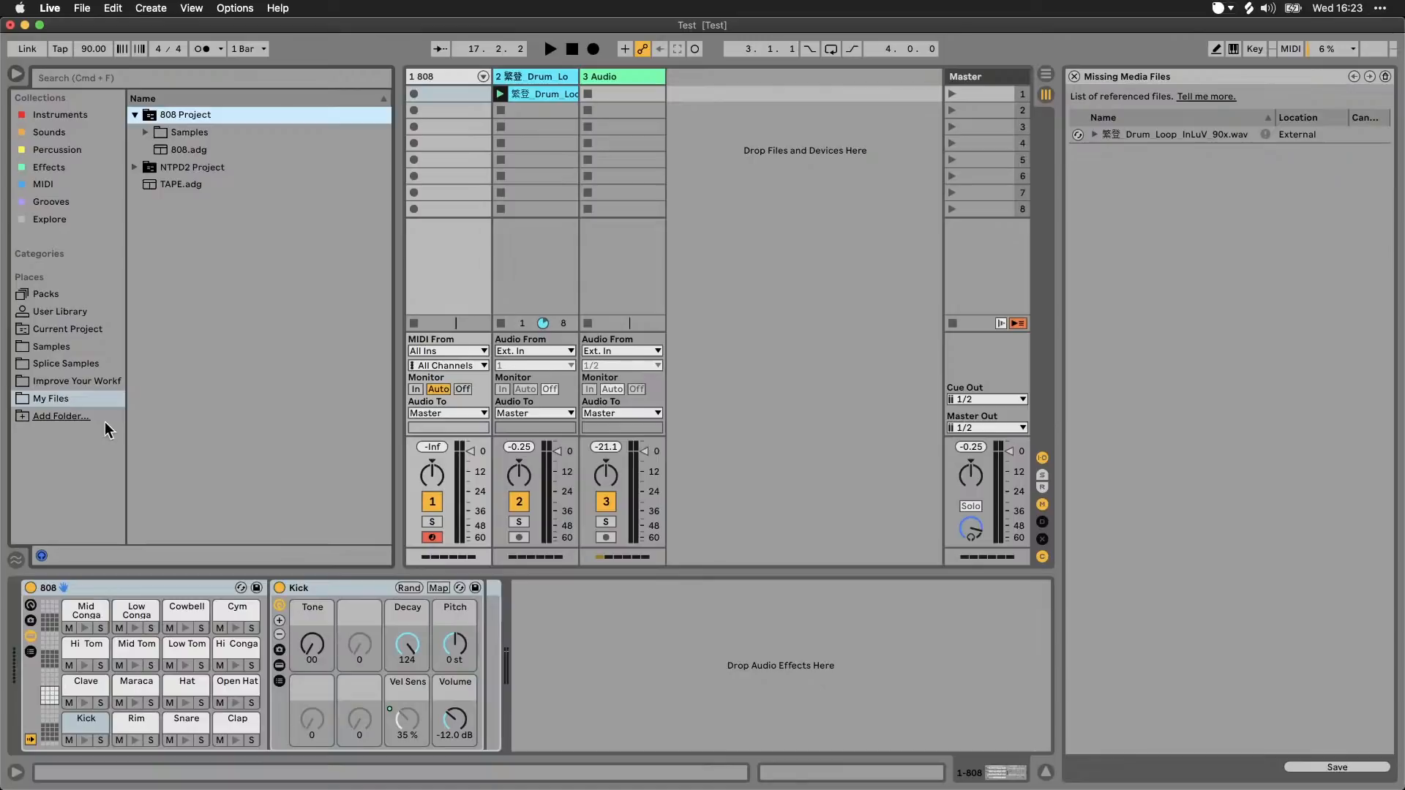
# Step: In the User Library, collapse the Audio Effects, Presets and FX folders and expand the Sounds folder inside My Sounds
pyautogui.click(86, 311)
pyautogui.scroll(-5, 226, 344)
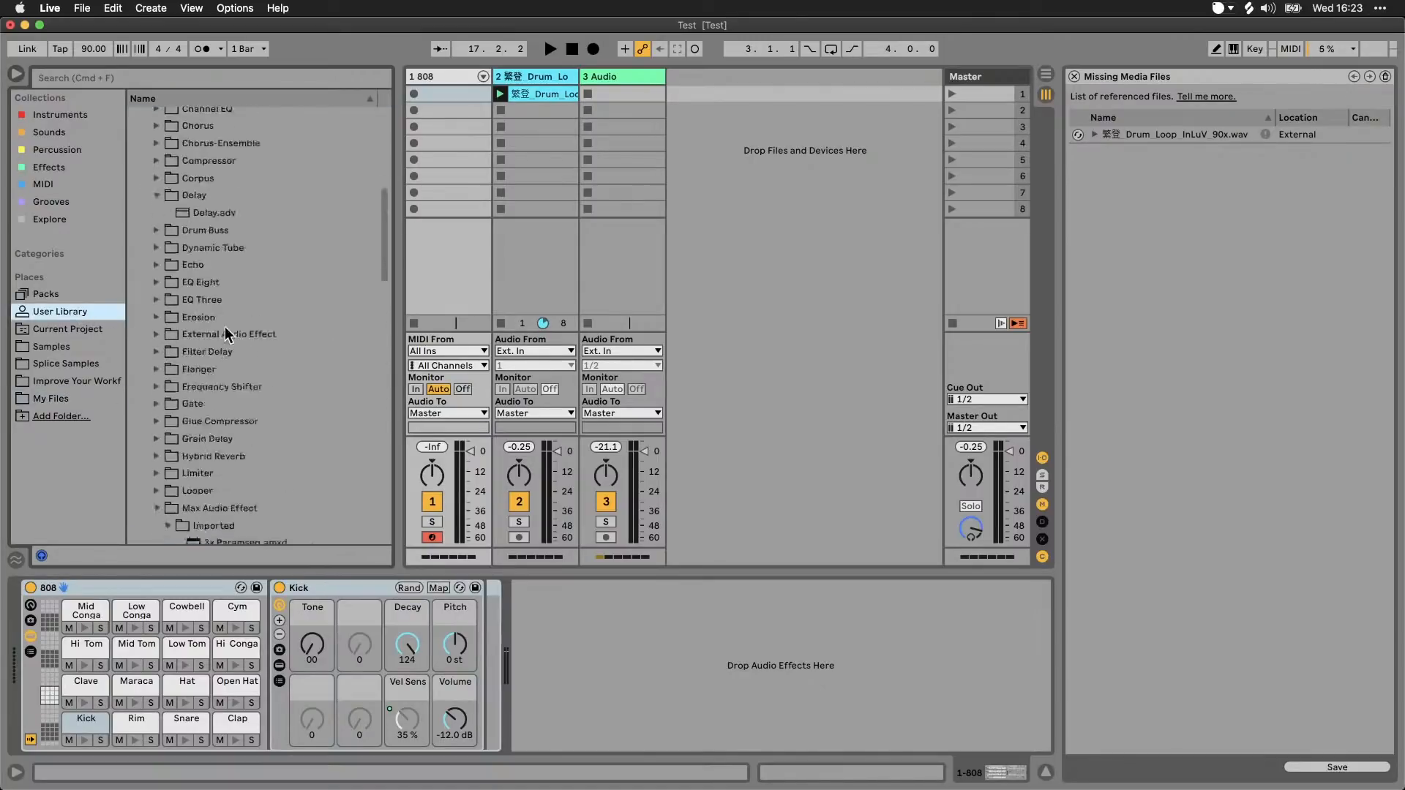
pyautogui.click(145, 220)
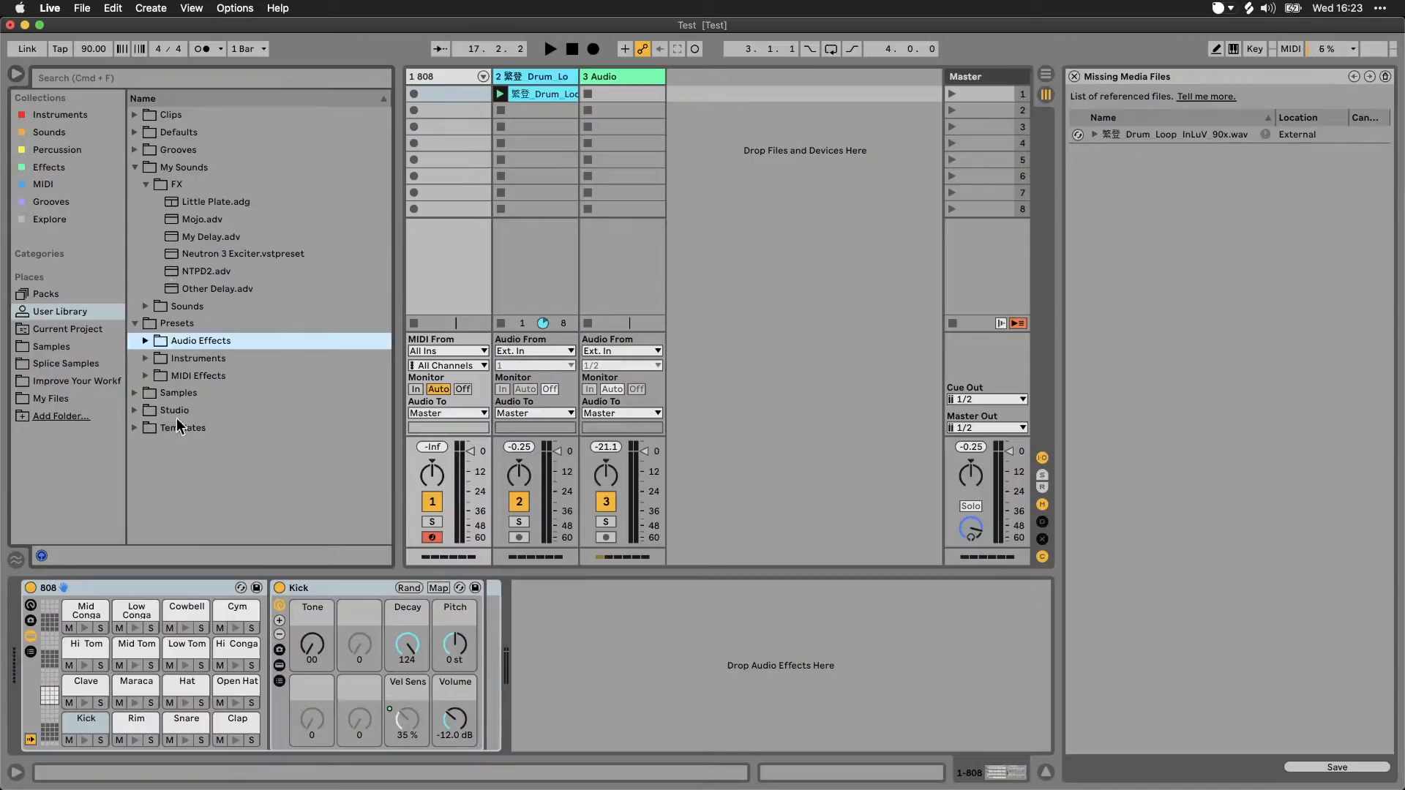
pyautogui.moveTo(125, 584); pyautogui.dragTo(209, 593)
pyautogui.click(149, 309)
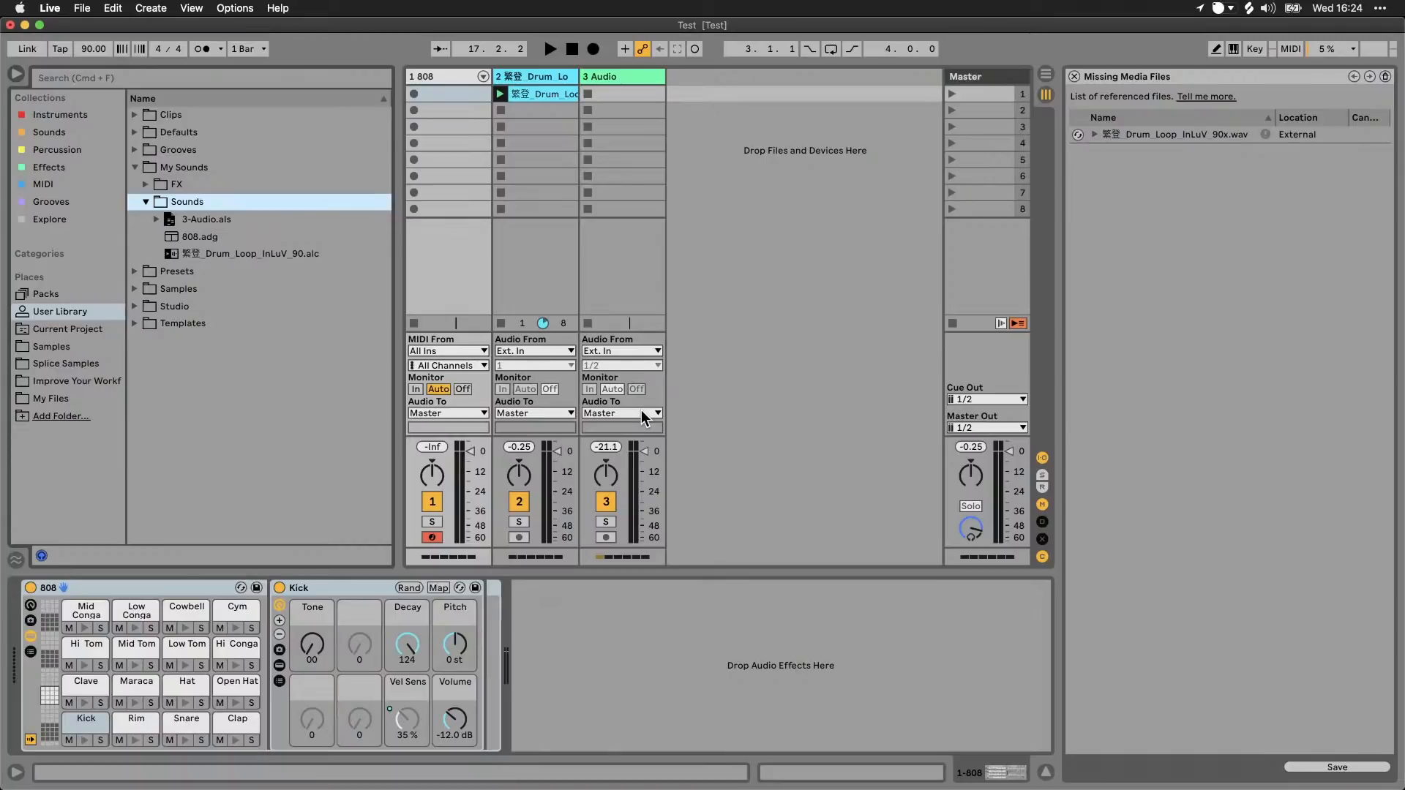
# Step: Expand the Studio folder in the User Library and look over the browser's list of available categories
pyautogui.click(68, 312)
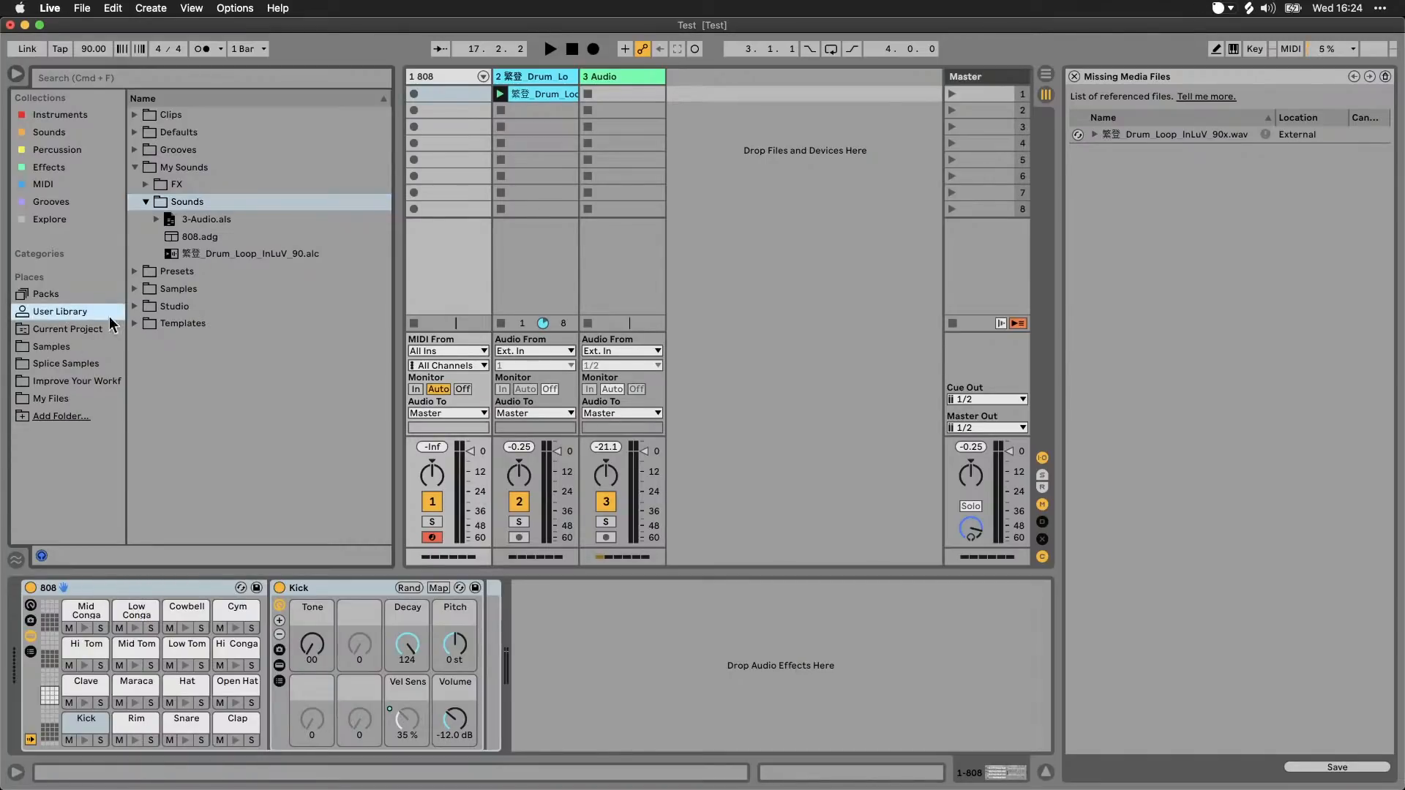
pyautogui.click(135, 306)
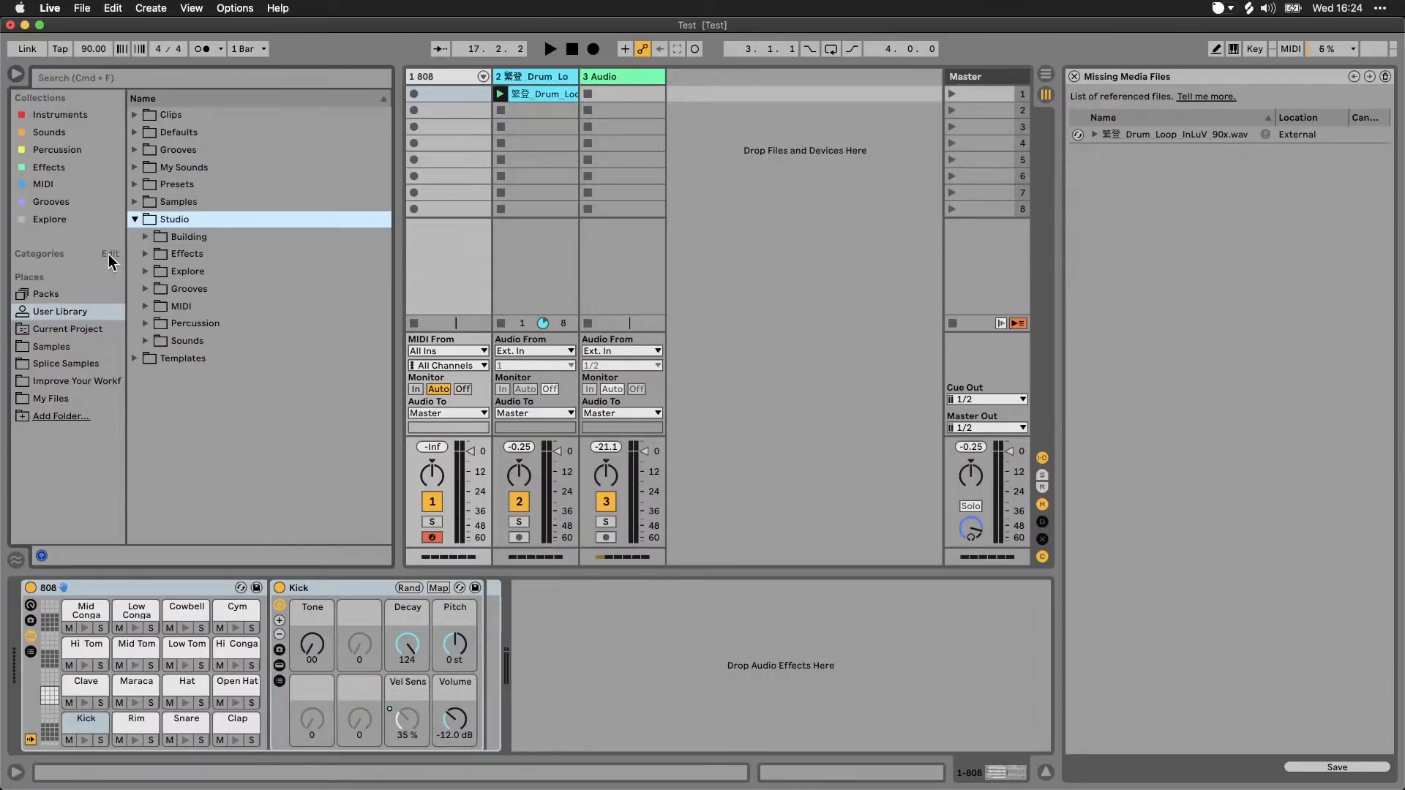
pyautogui.click(111, 253)
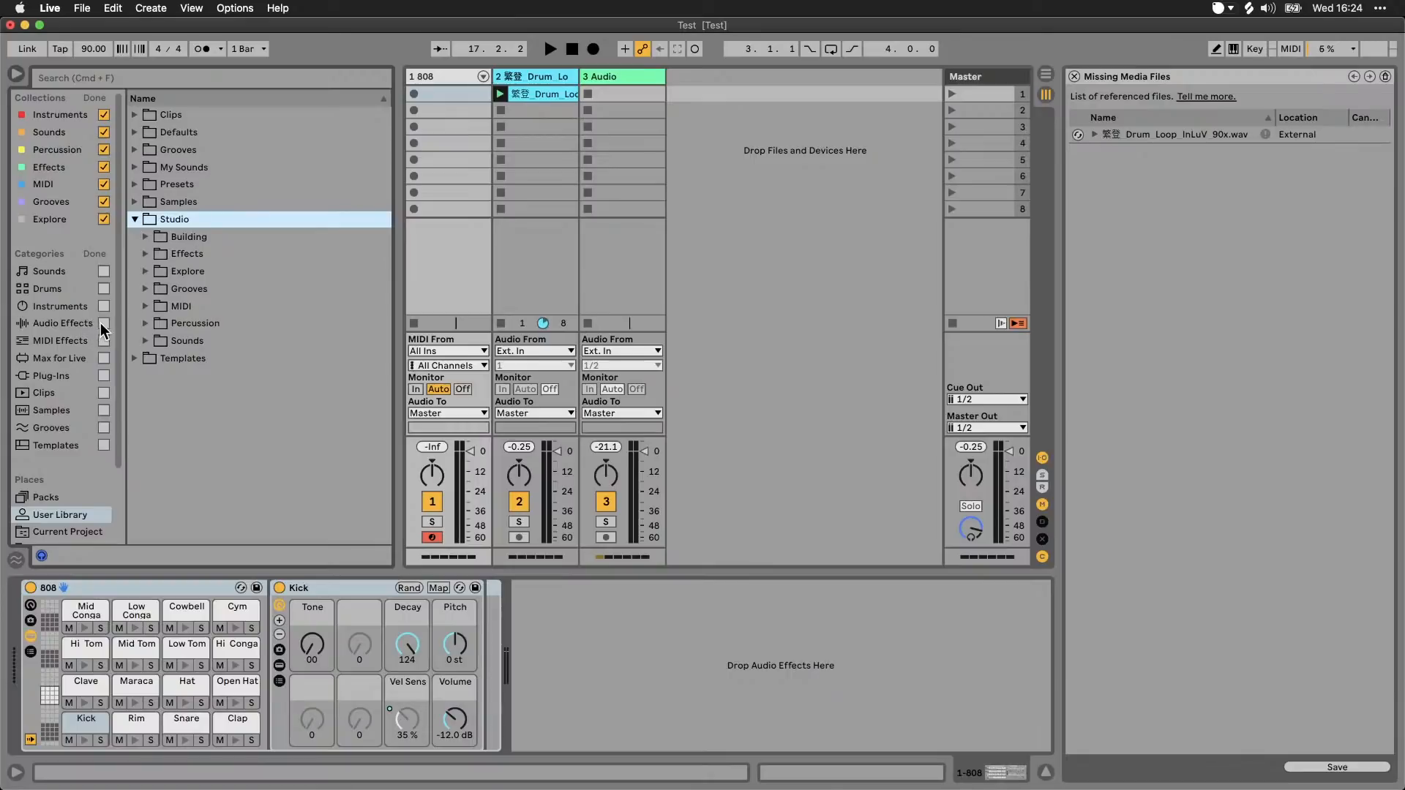
pyautogui.click(95, 254)
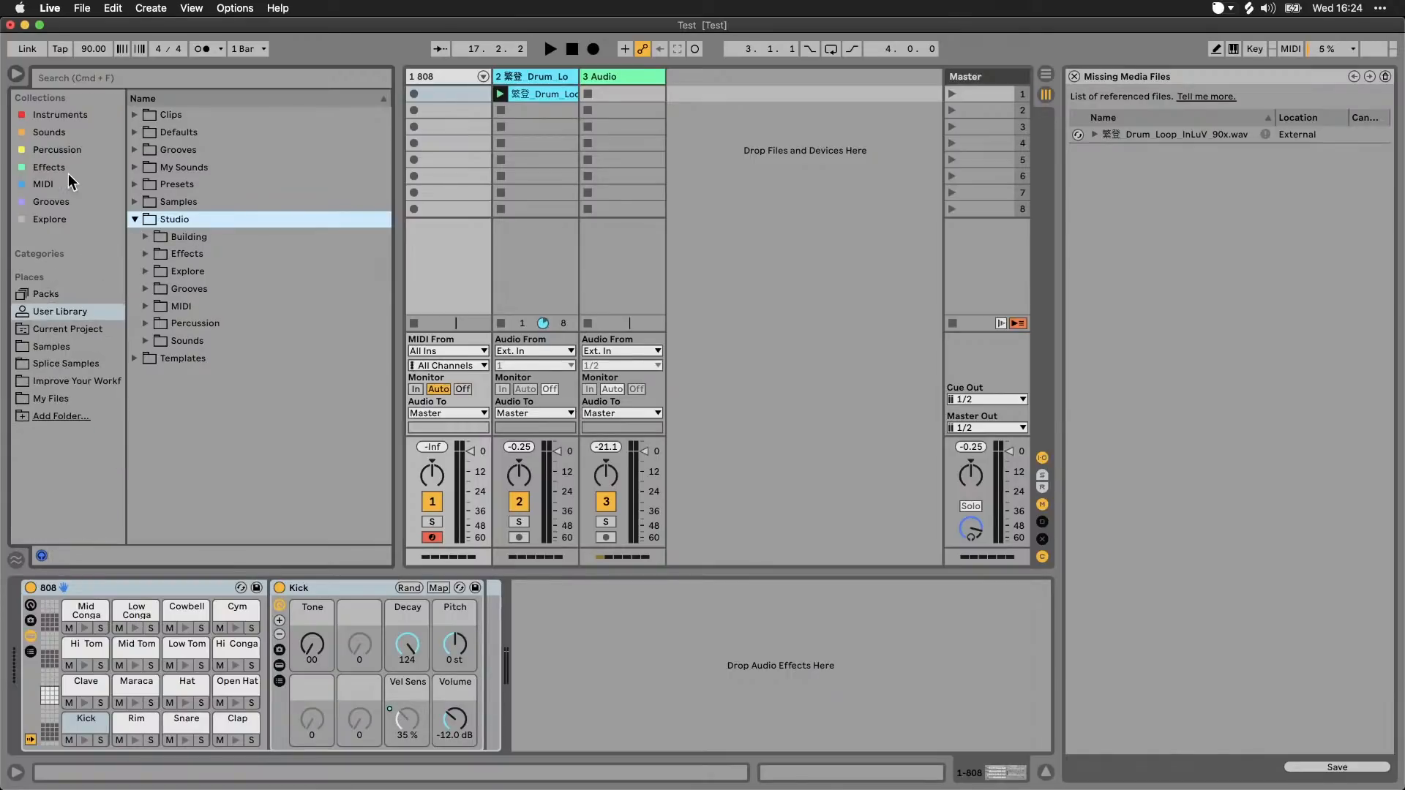
# Step: Show the browser categories and assign the Delay device from Audio Effects to the Effects collection
pyautogui.click(69, 167)
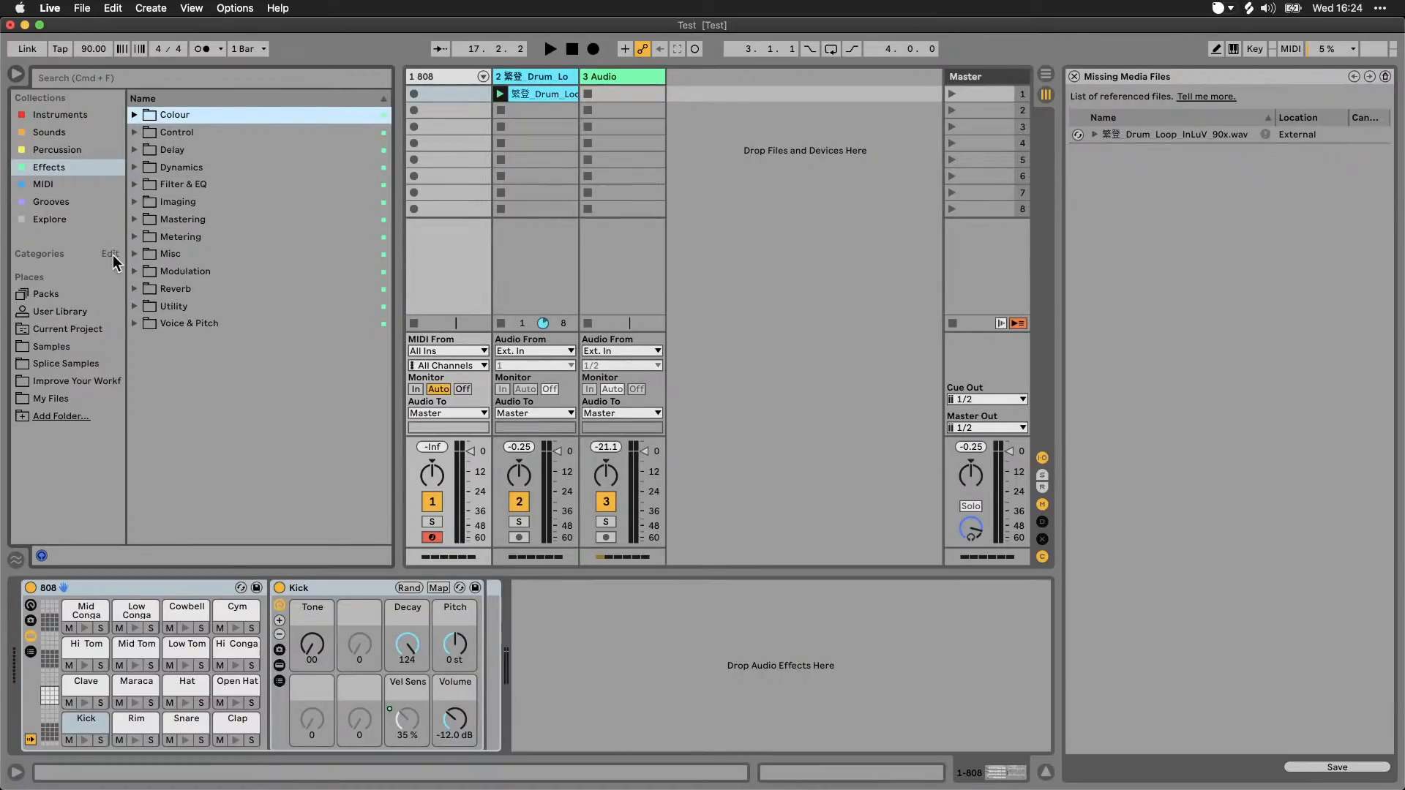
pyautogui.click(110, 255)
pyautogui.click(63, 322)
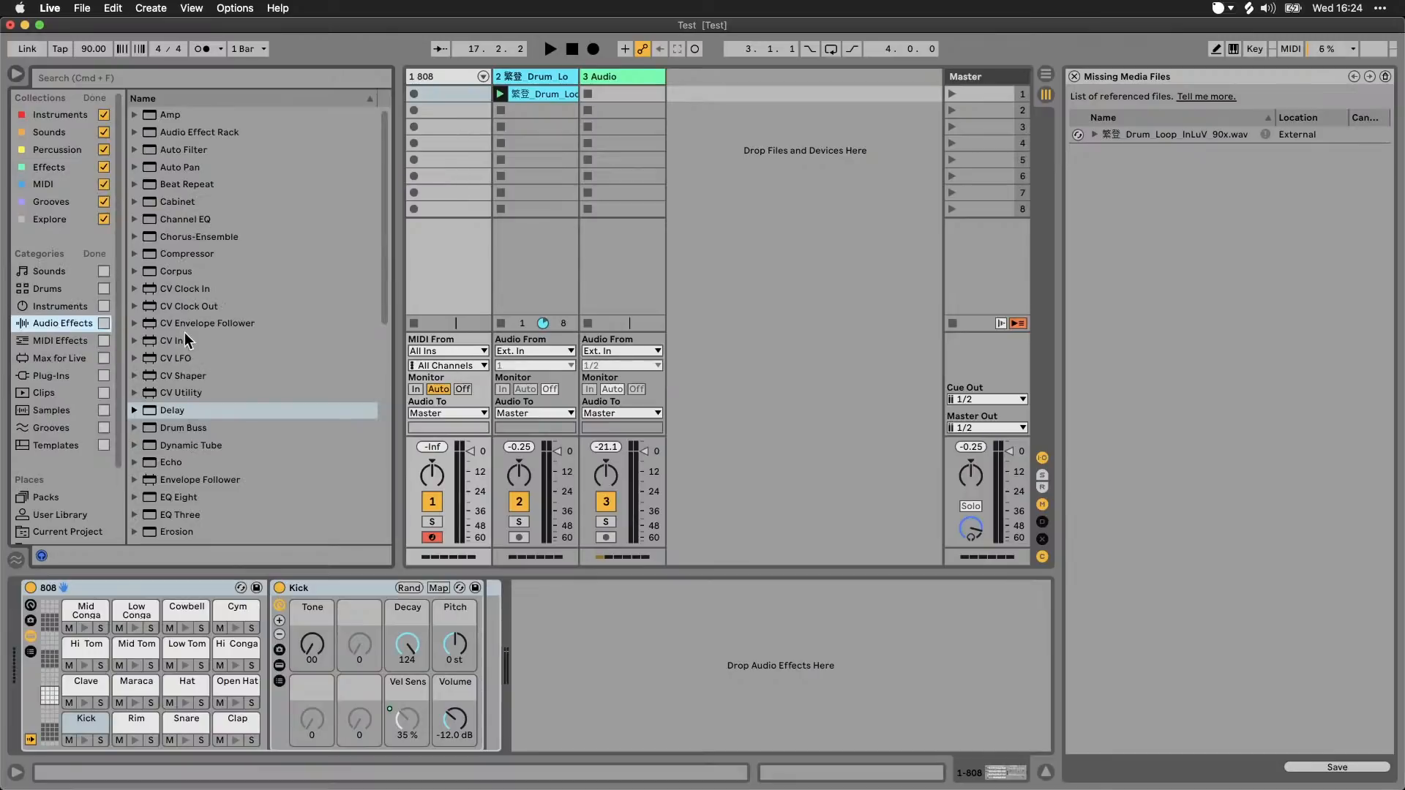
pyautogui.rightClick(181, 413)
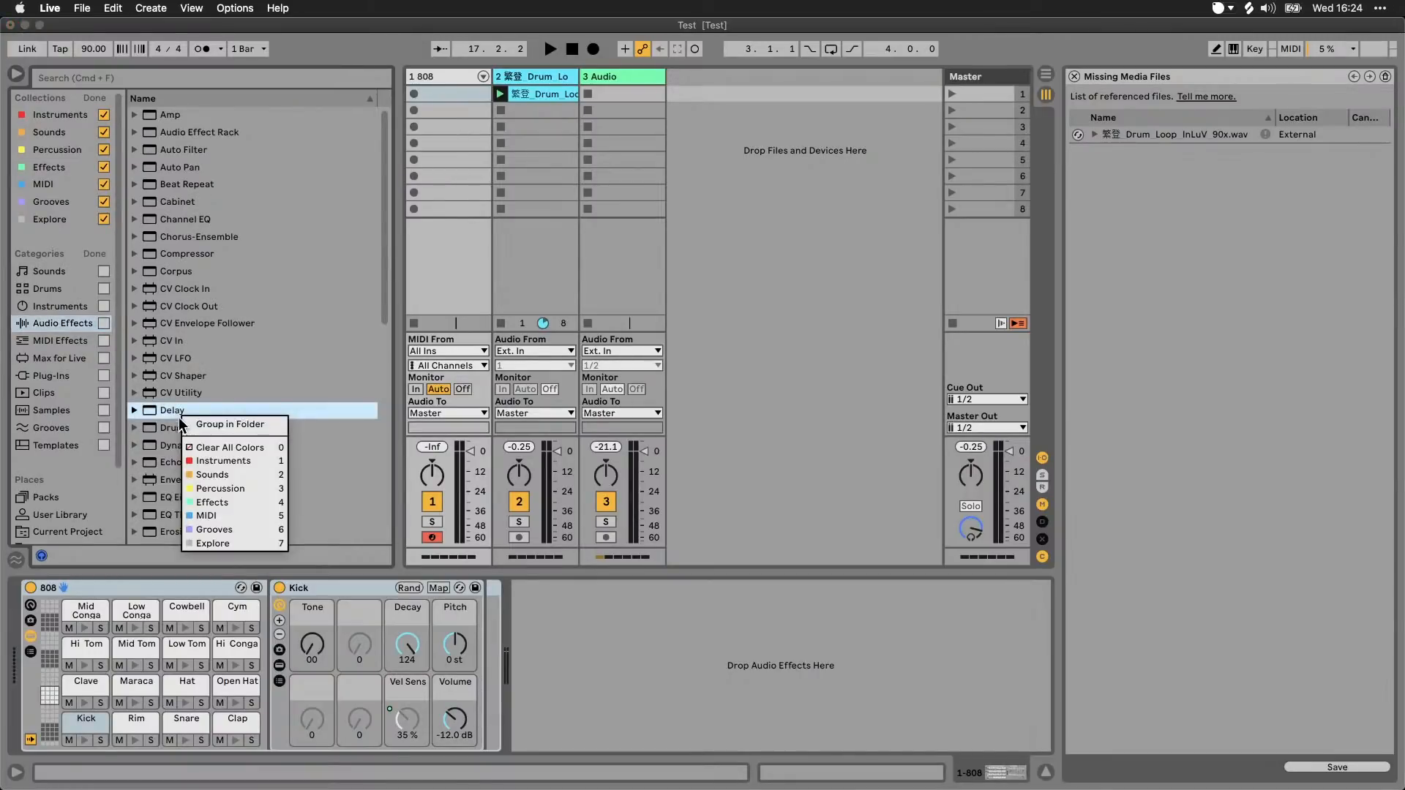
pyautogui.click(217, 500)
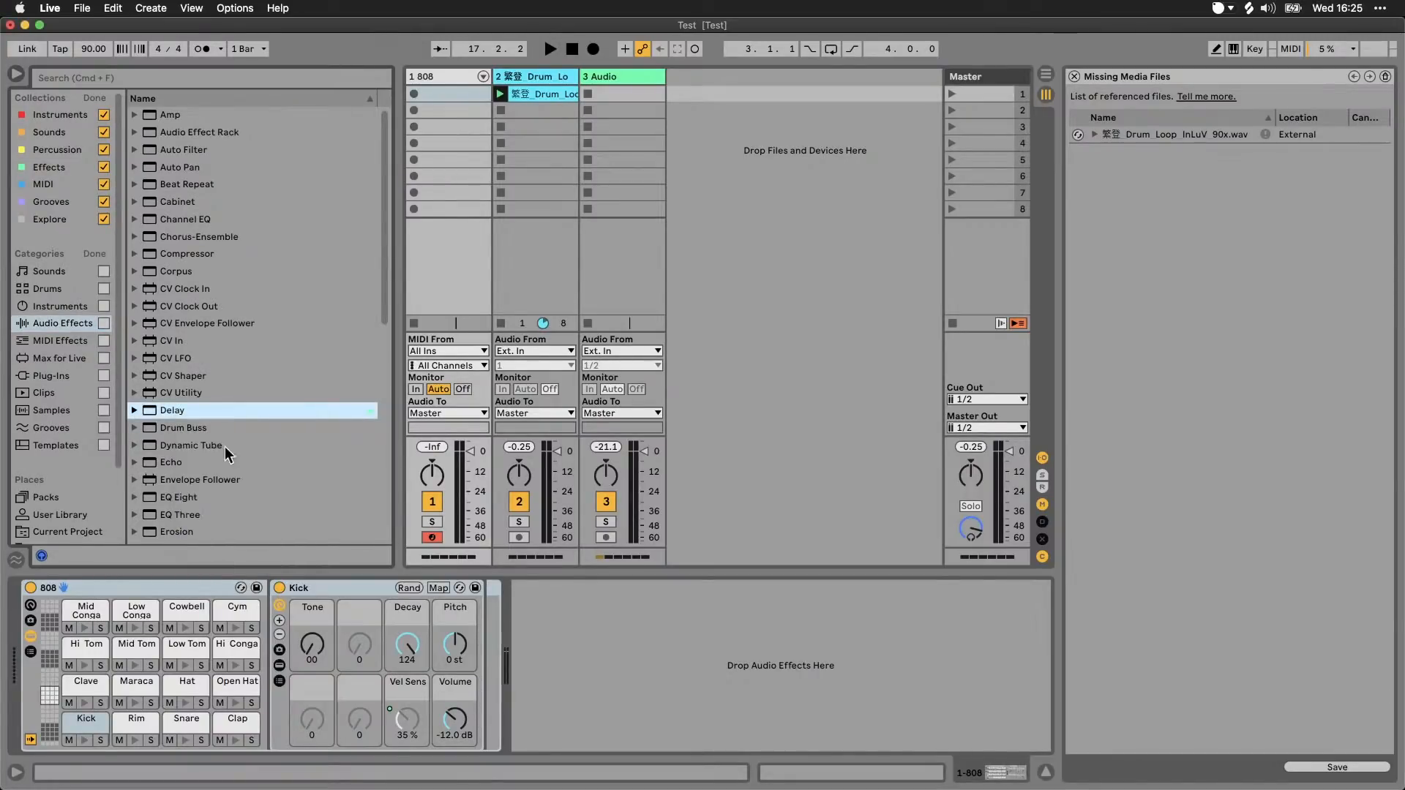
# Step: Remove the Delay device from the Effects collection and hide the browser categories
pyautogui.click(55, 167)
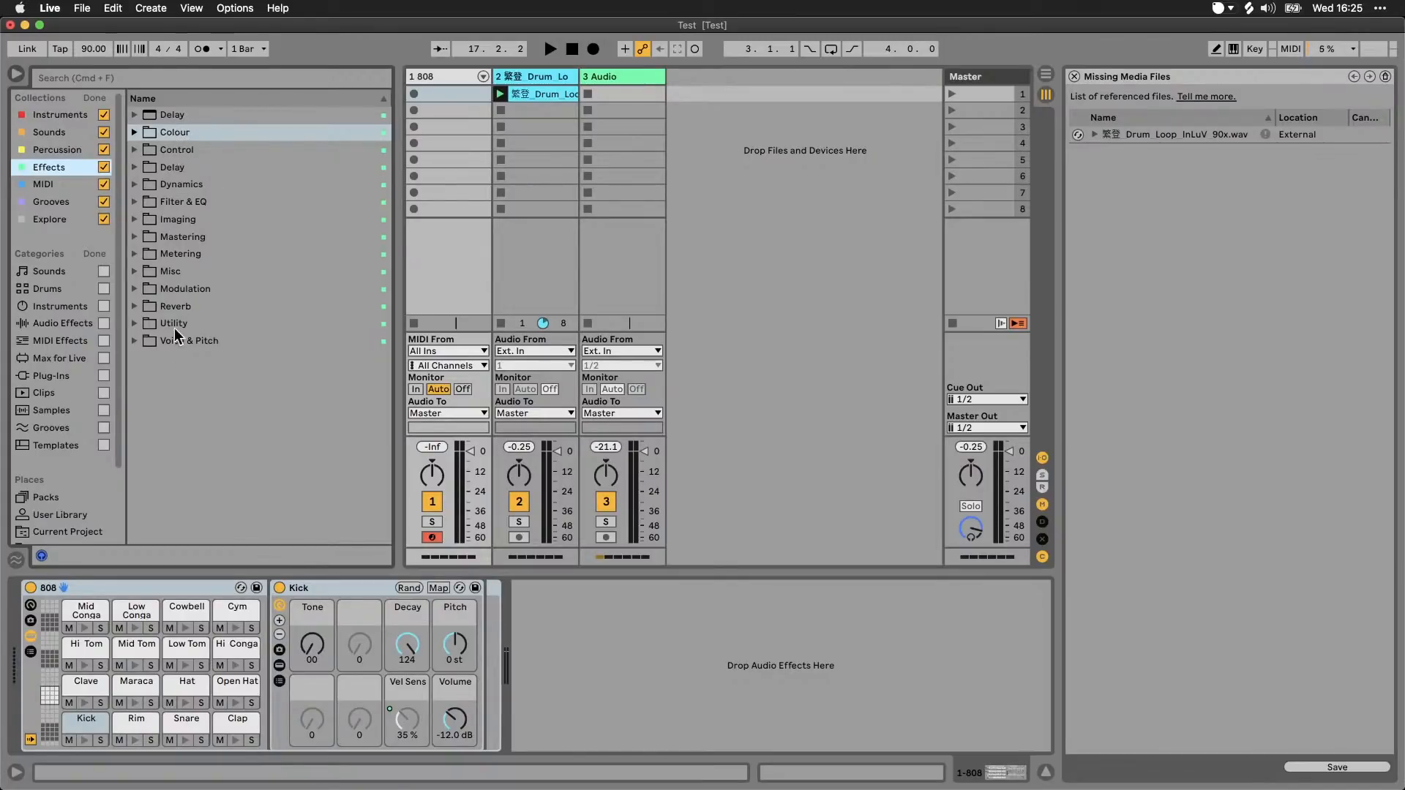
pyautogui.rightClick(183, 118)
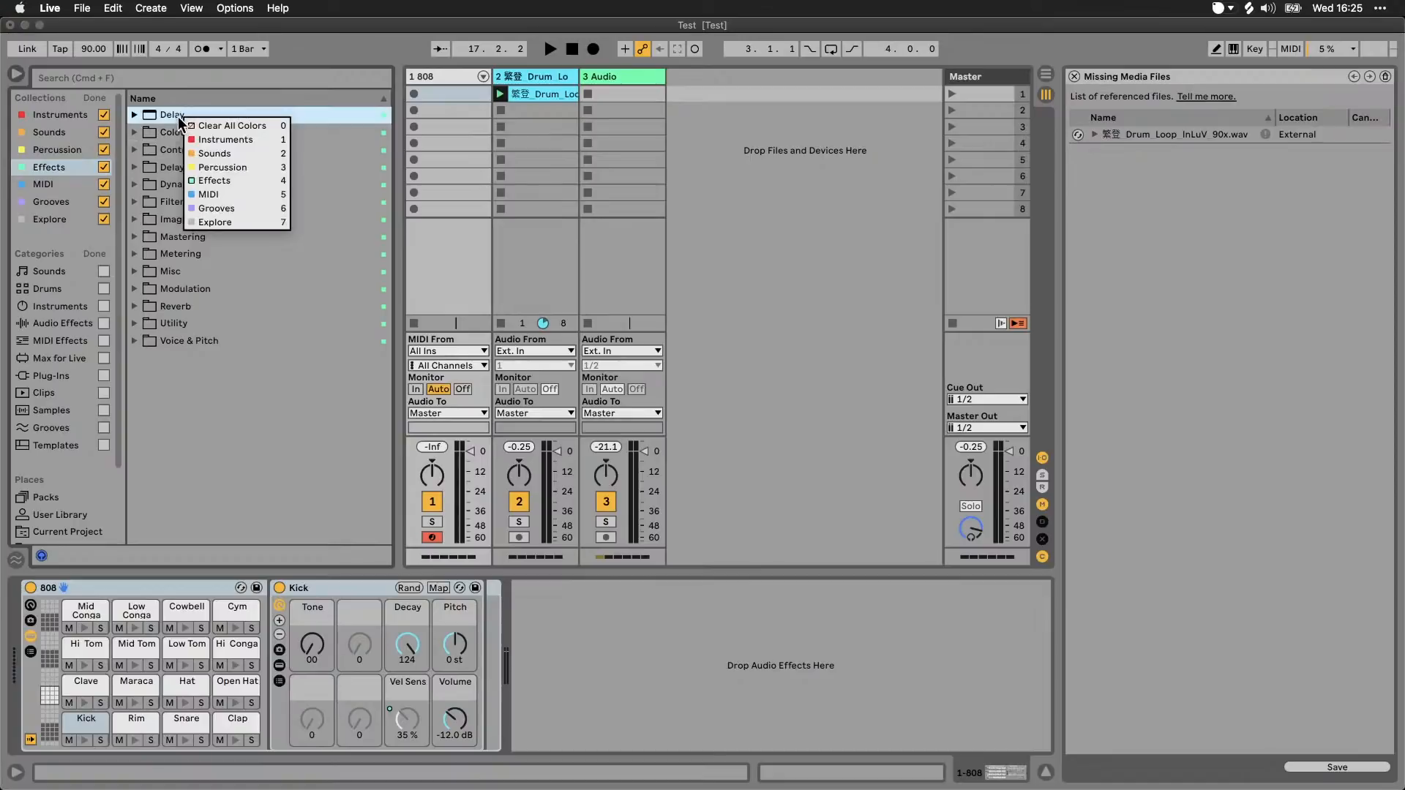
pyautogui.click(208, 181)
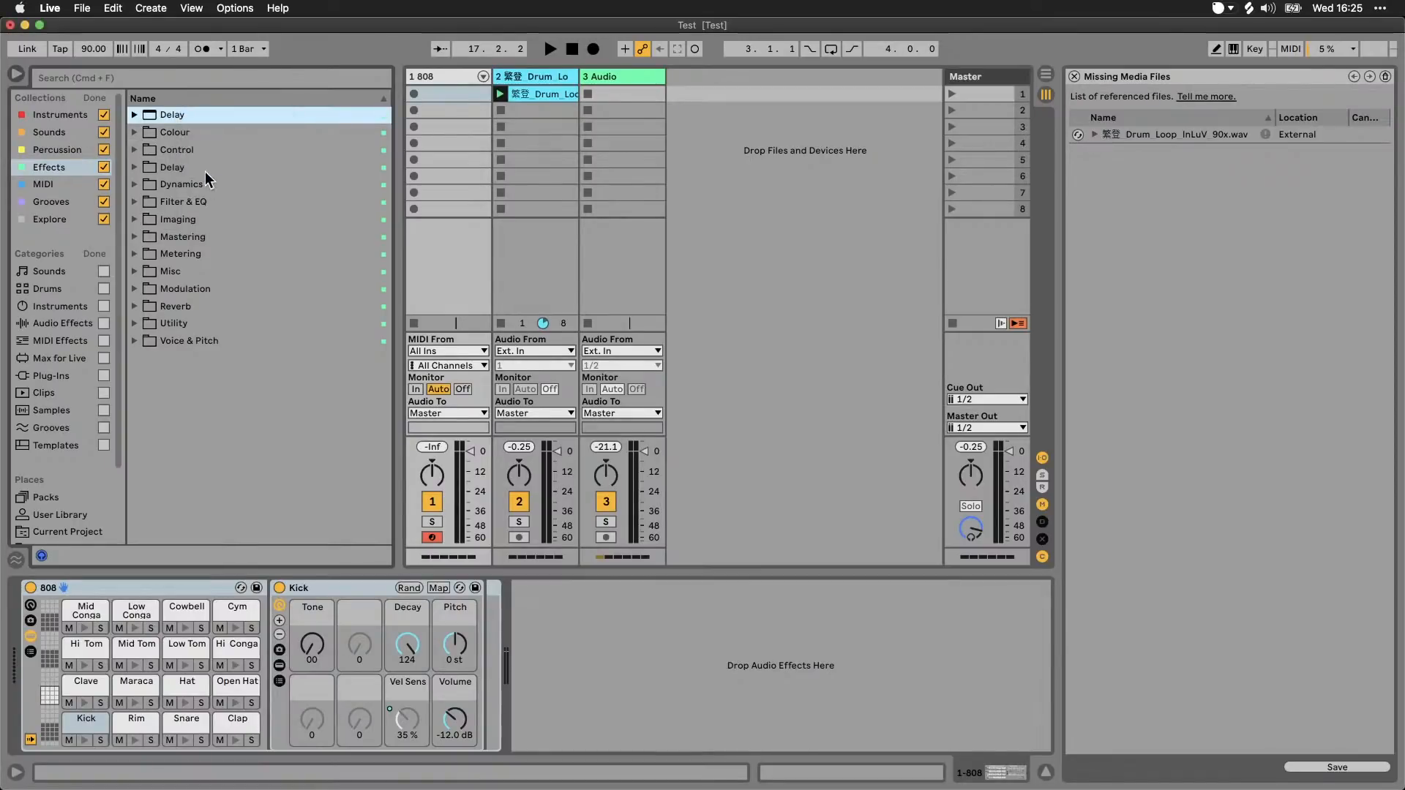
pyautogui.click(97, 254)
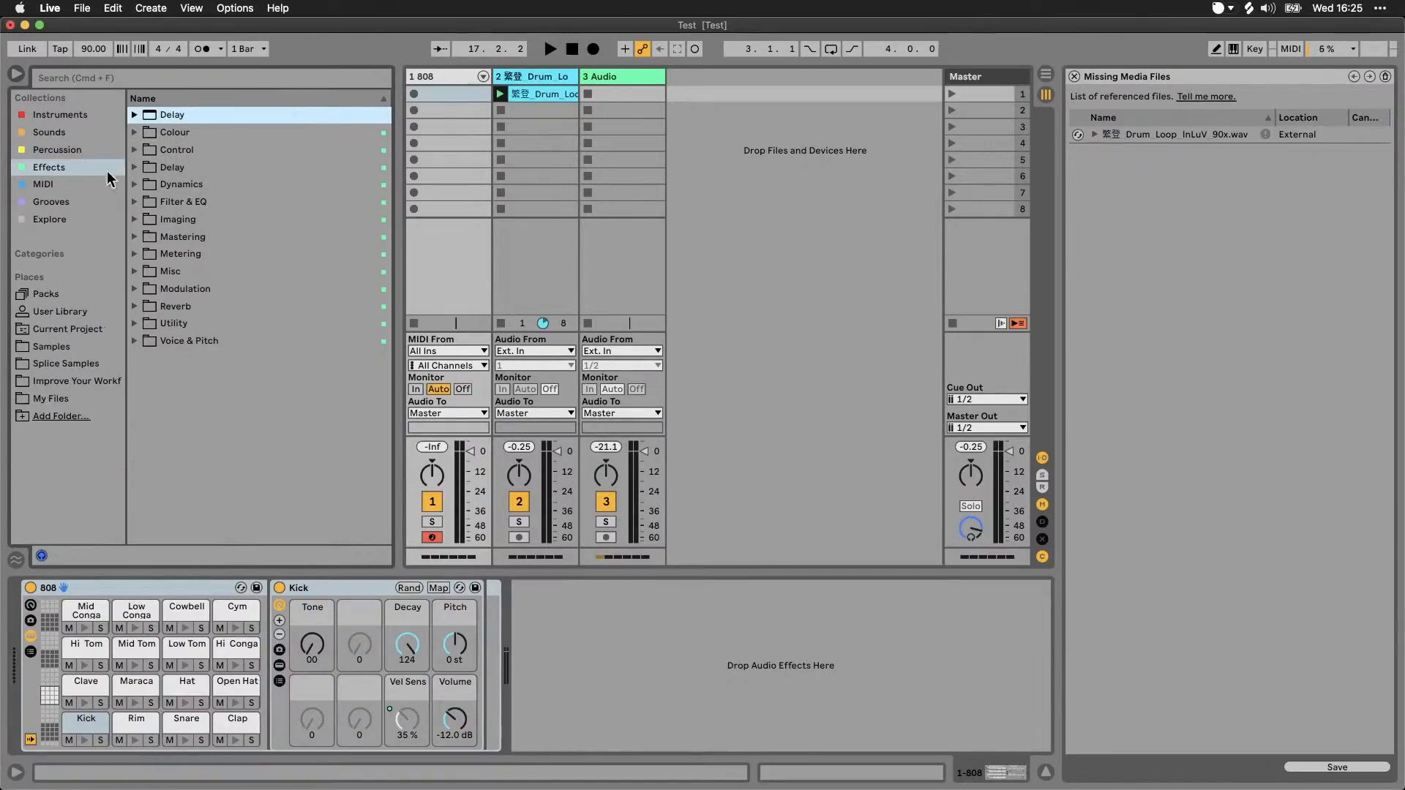
# Step: Compare the Effects collection and its Colour folder with the User Library's Studio folder, leaving both folders collapsed
pyautogui.click(136, 132)
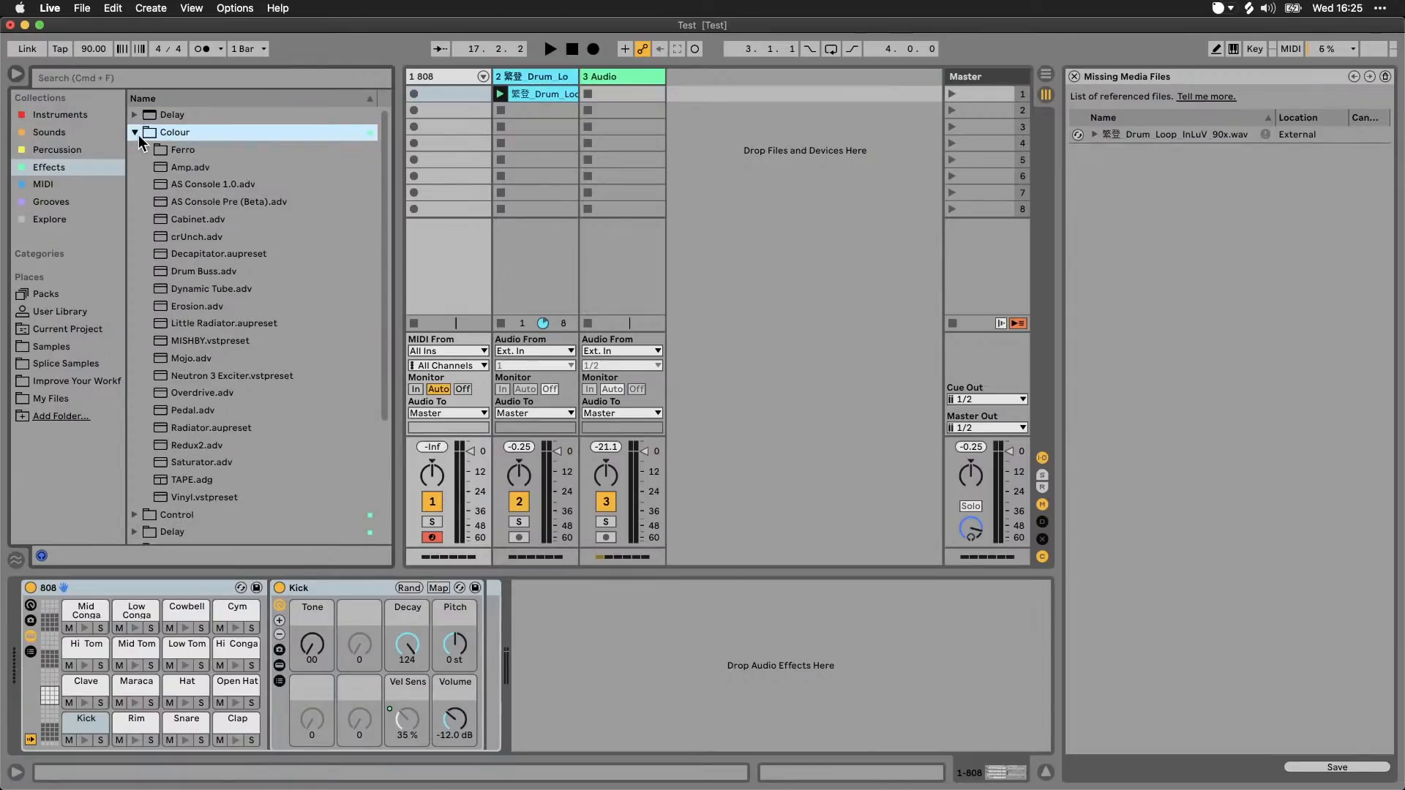
pyautogui.click(135, 132)
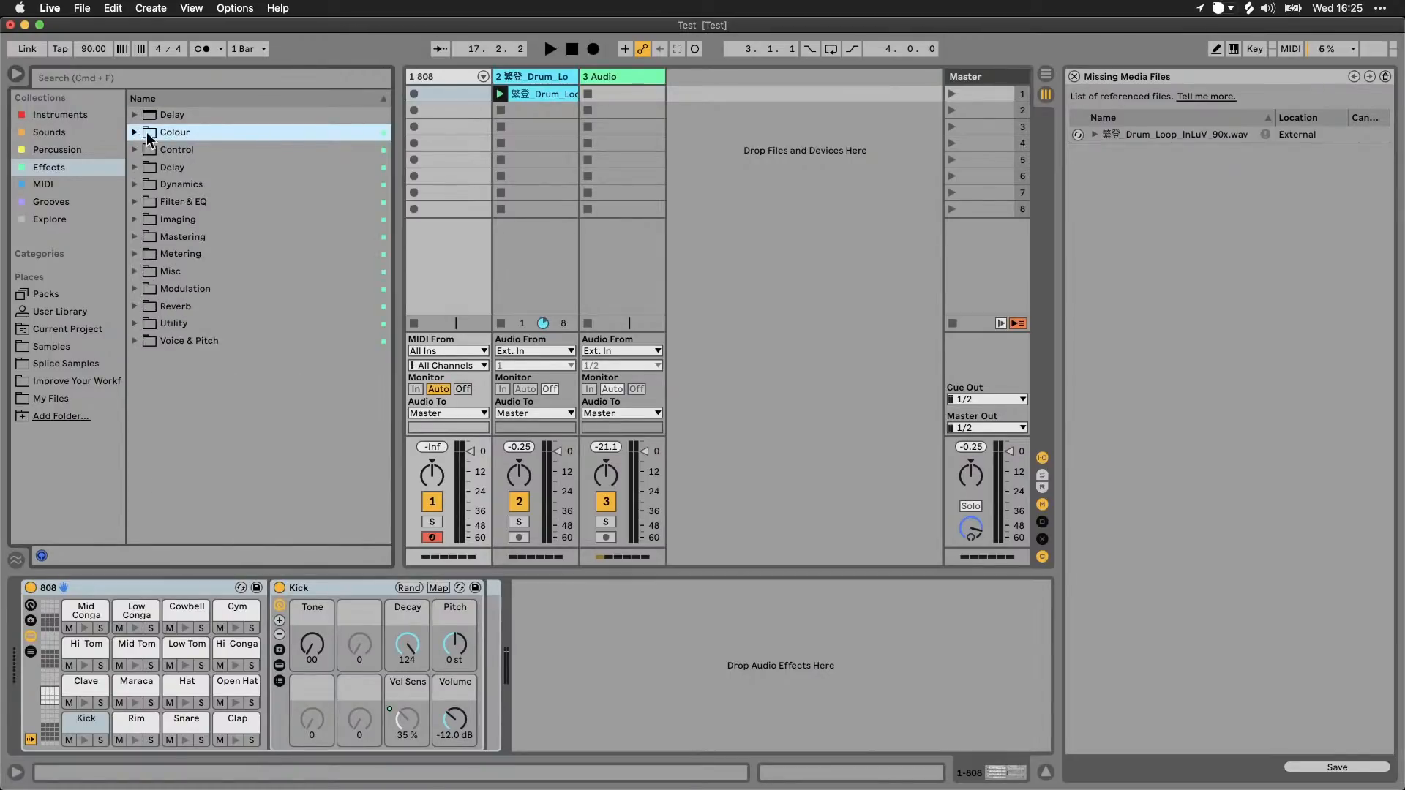
pyautogui.click(79, 172)
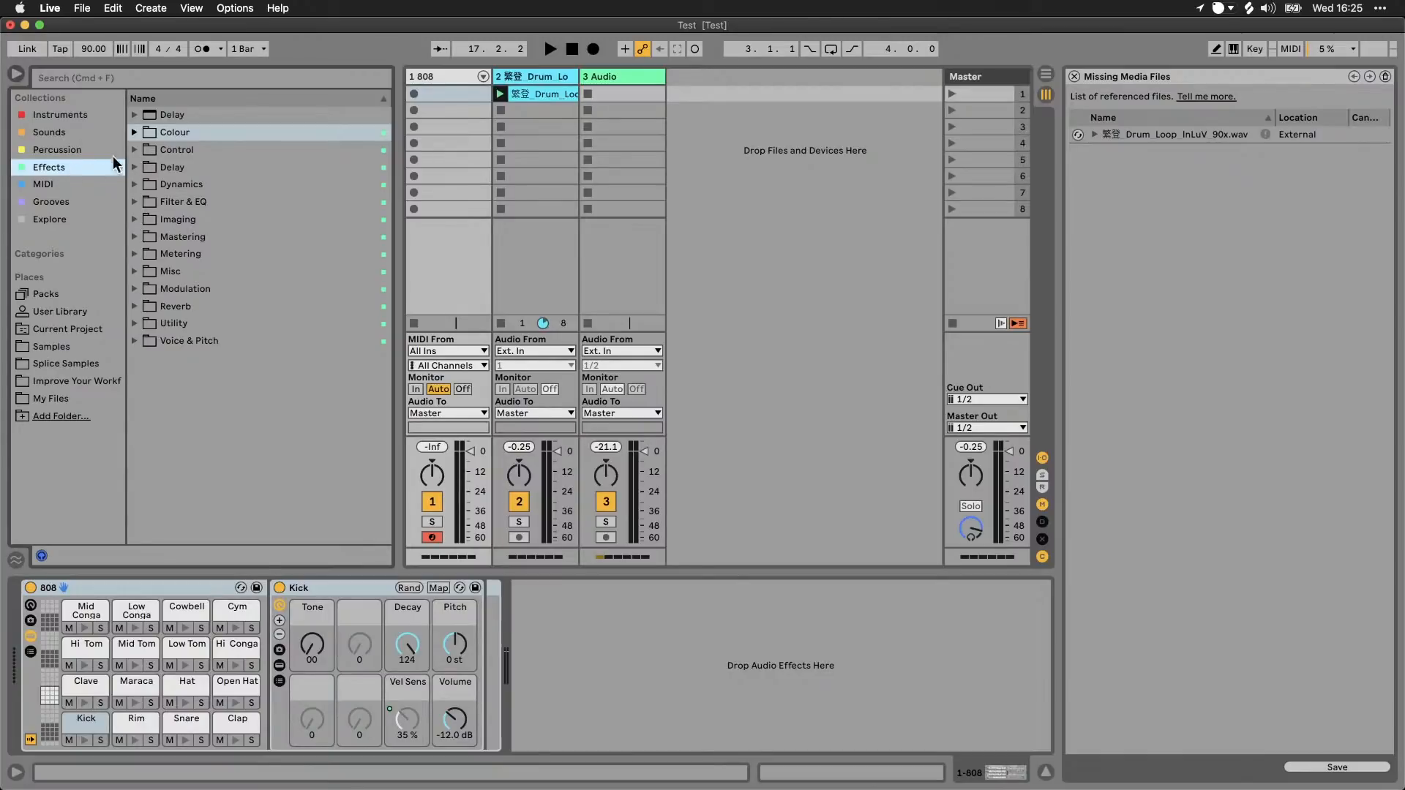
pyautogui.click(73, 311)
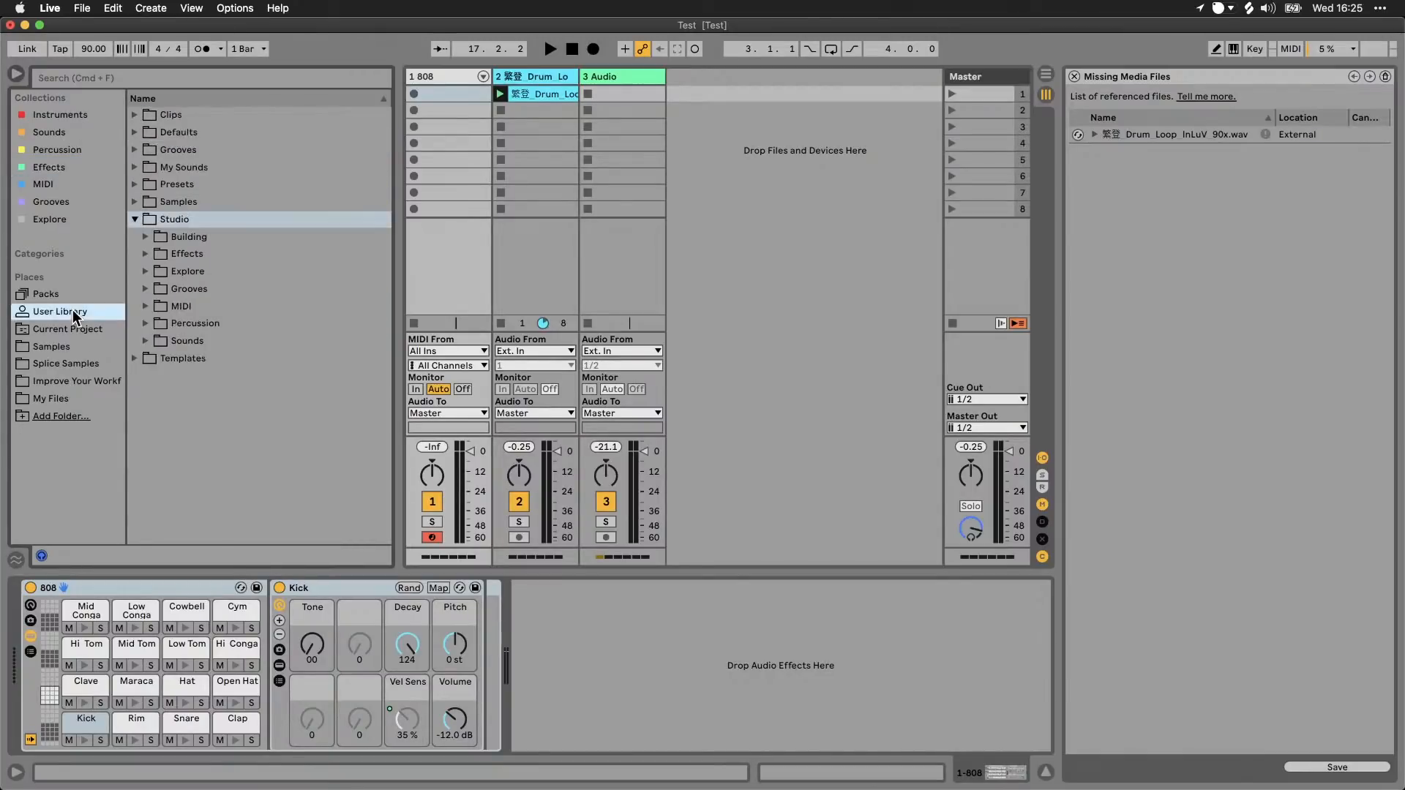
pyautogui.click(55, 166)
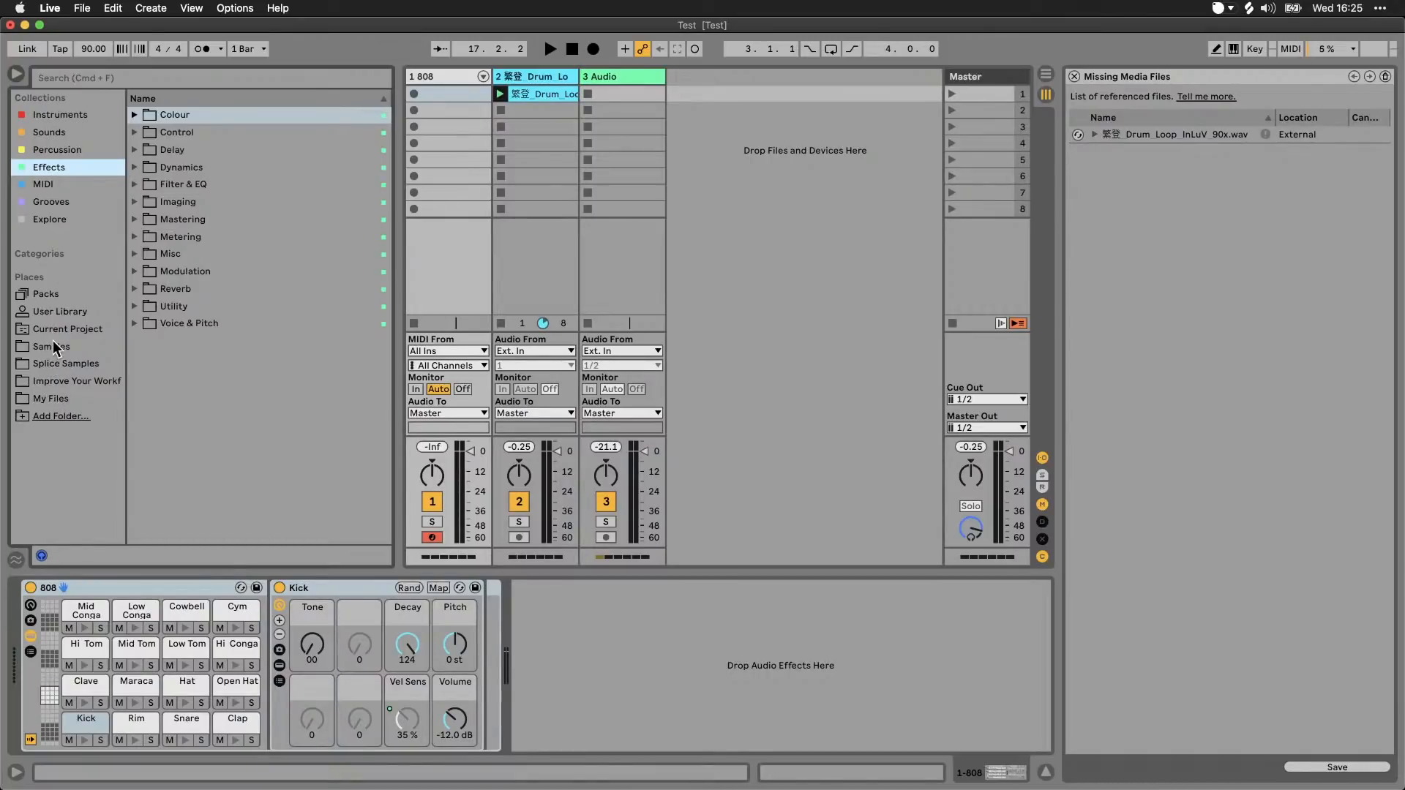
pyautogui.click(59, 313)
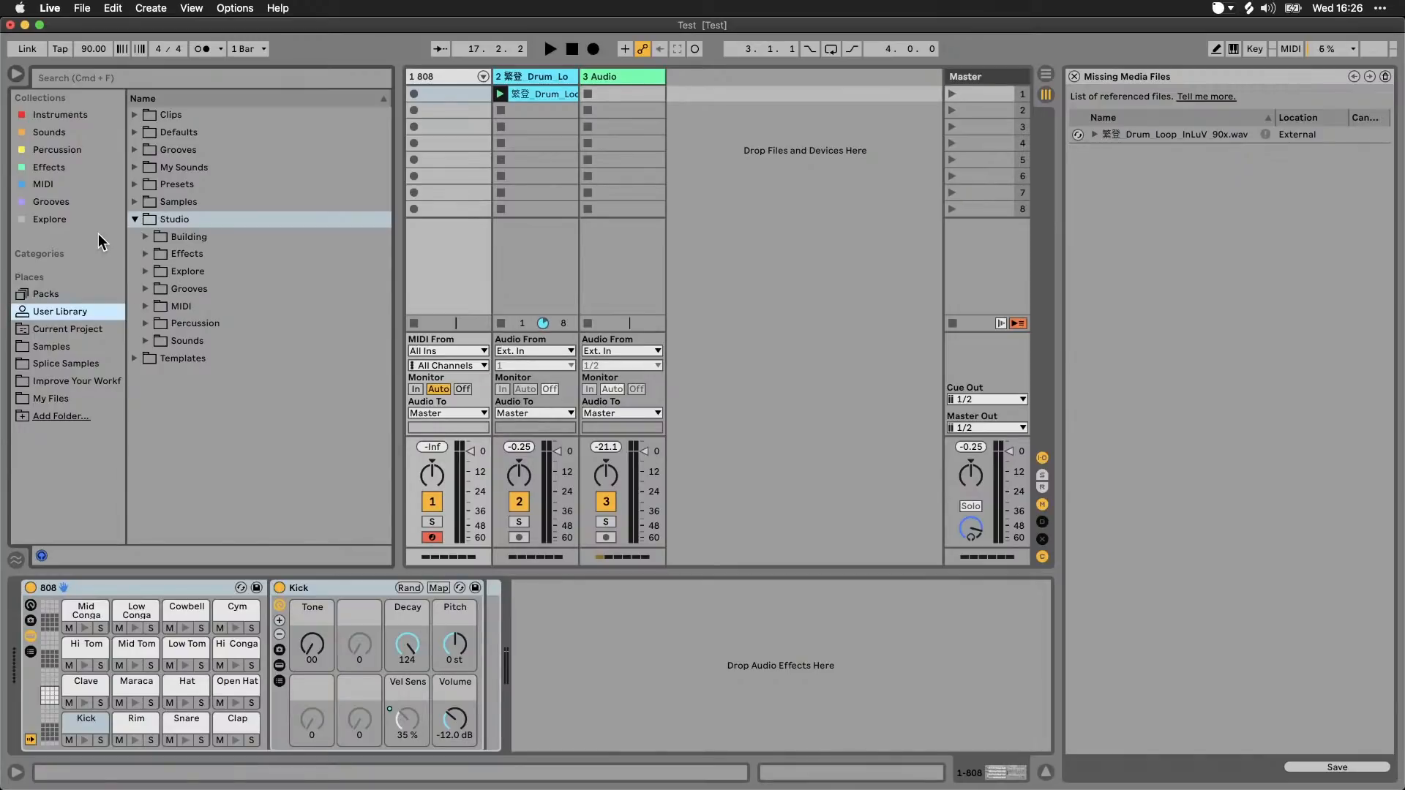
pyautogui.click(135, 218)
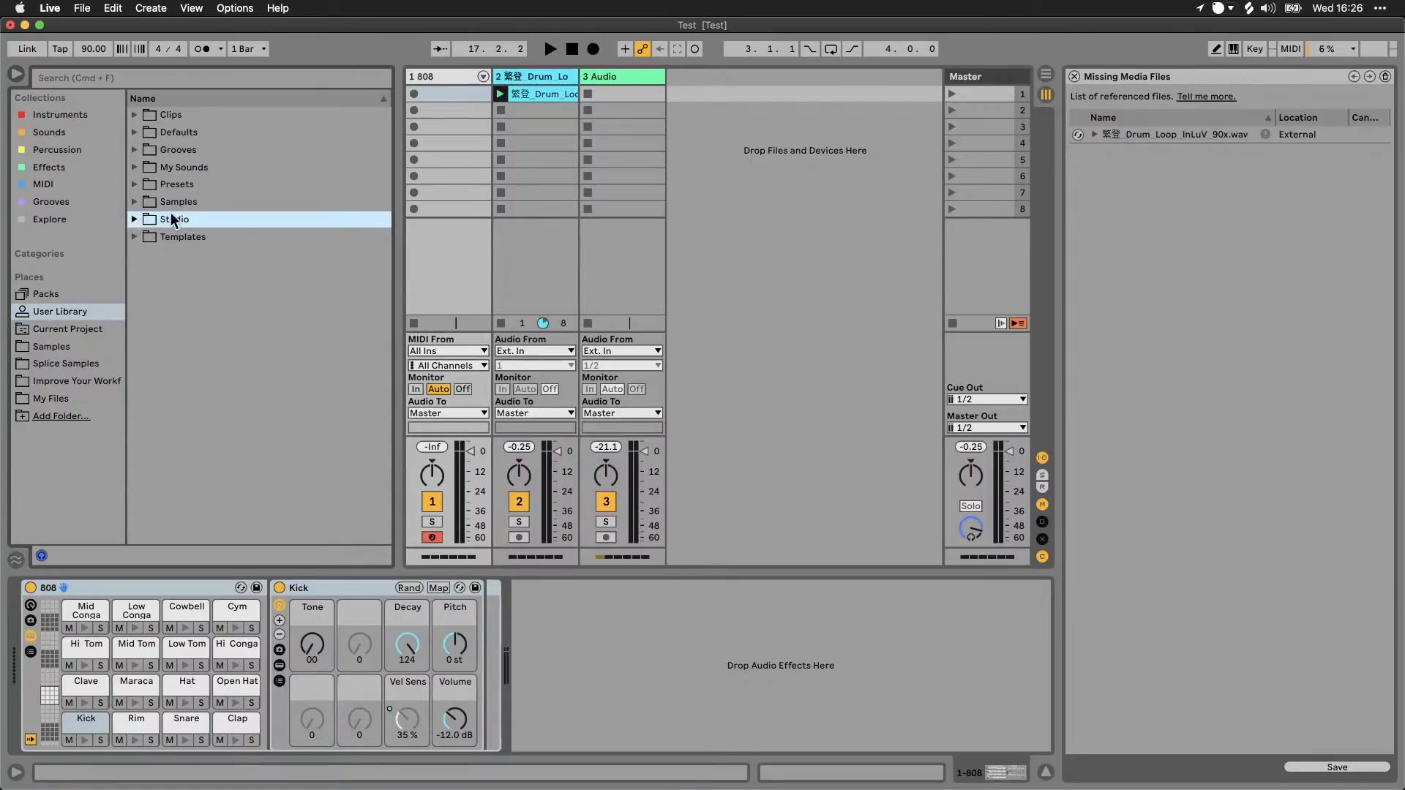
# Step: Switch to Finder, close the FX folder window, look over the Improve Your Workflow folder and return to Live
pyautogui.click(82, 9)
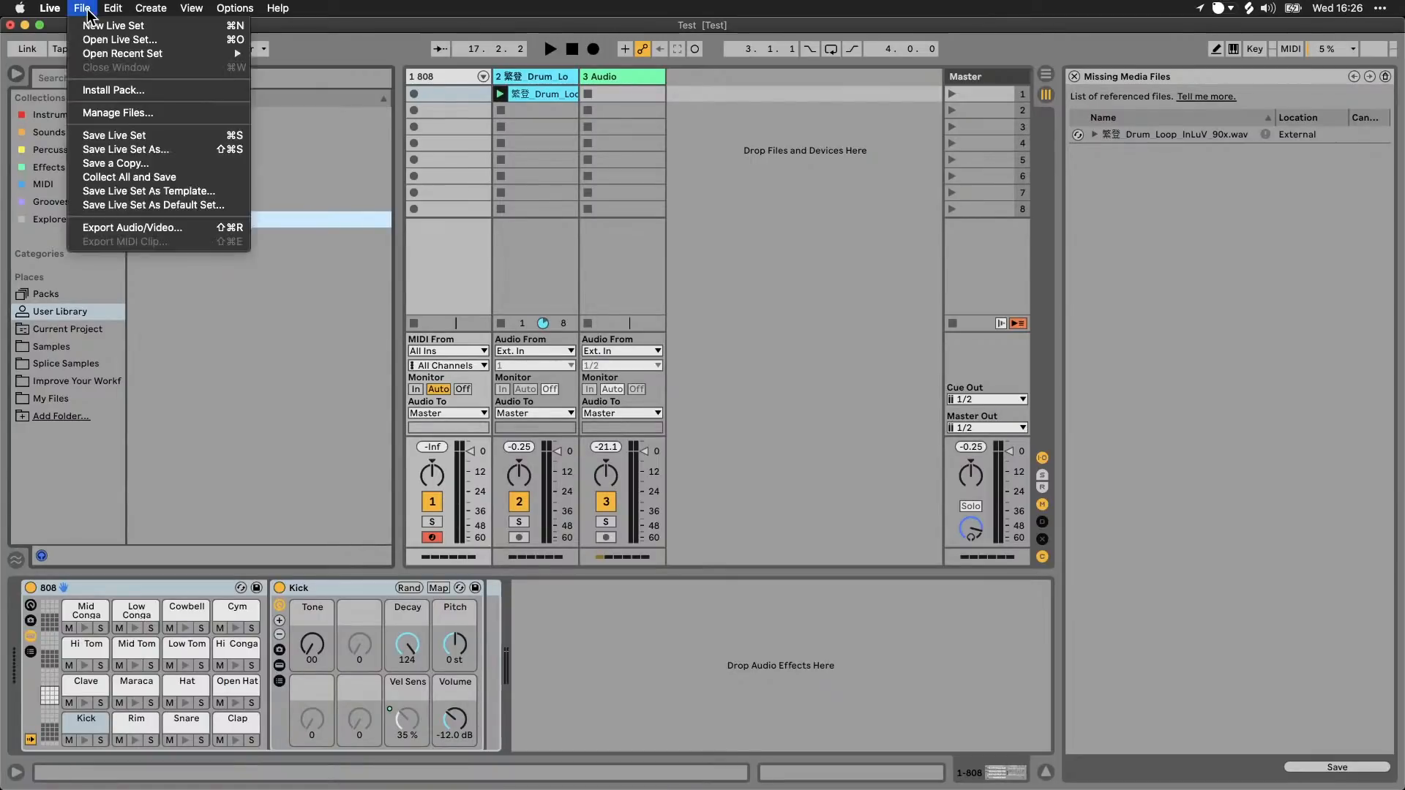
pyautogui.click(182, 177)
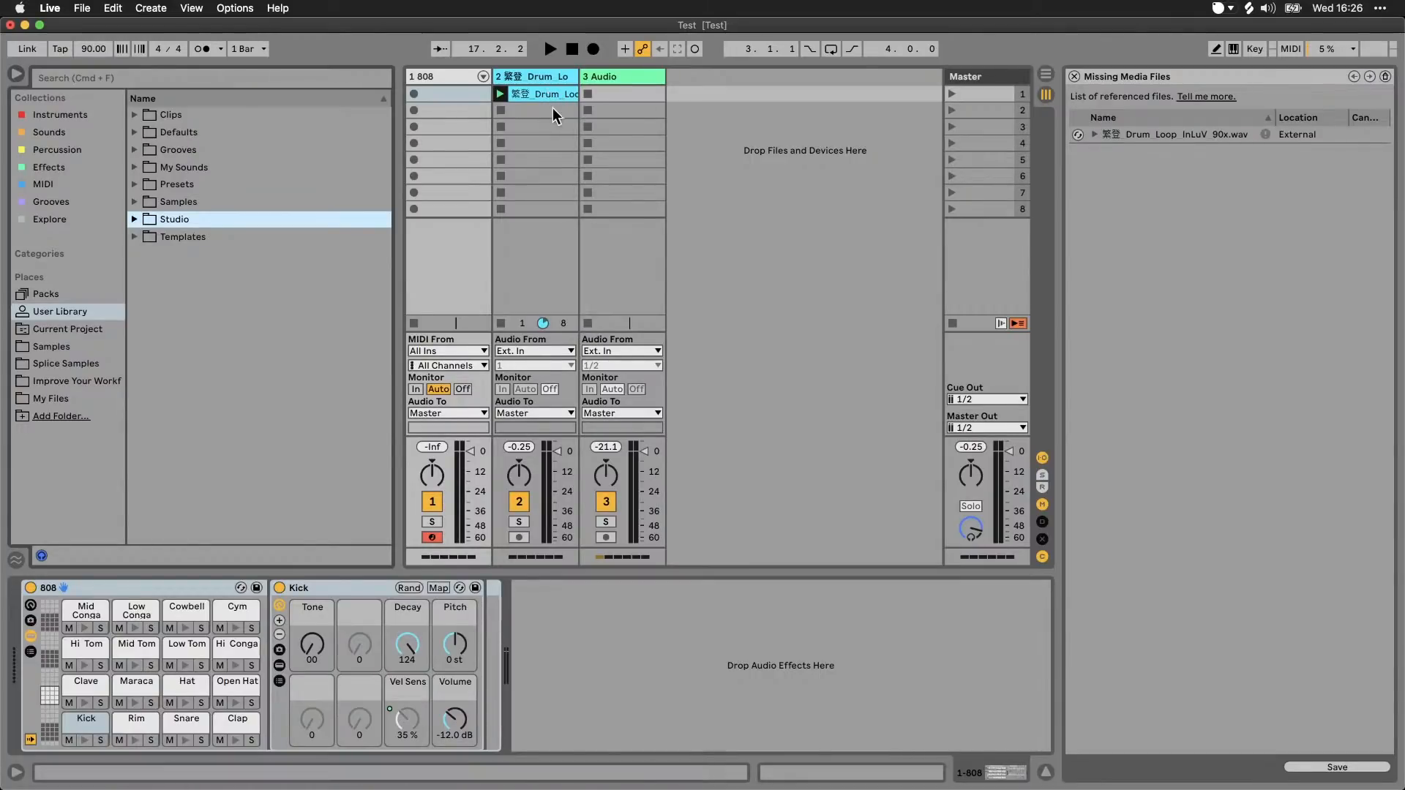
pyautogui.click(302, 784)
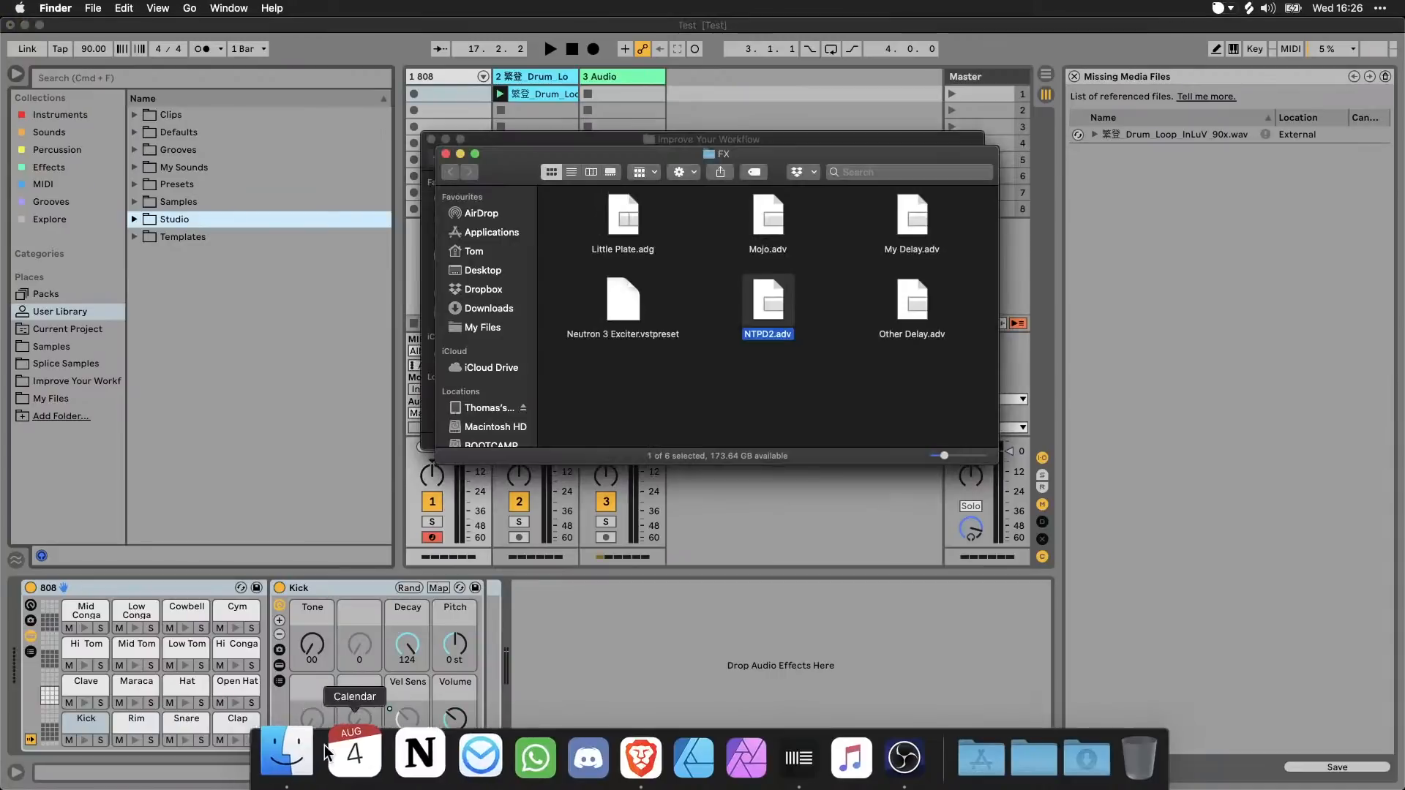
pyautogui.click(446, 154)
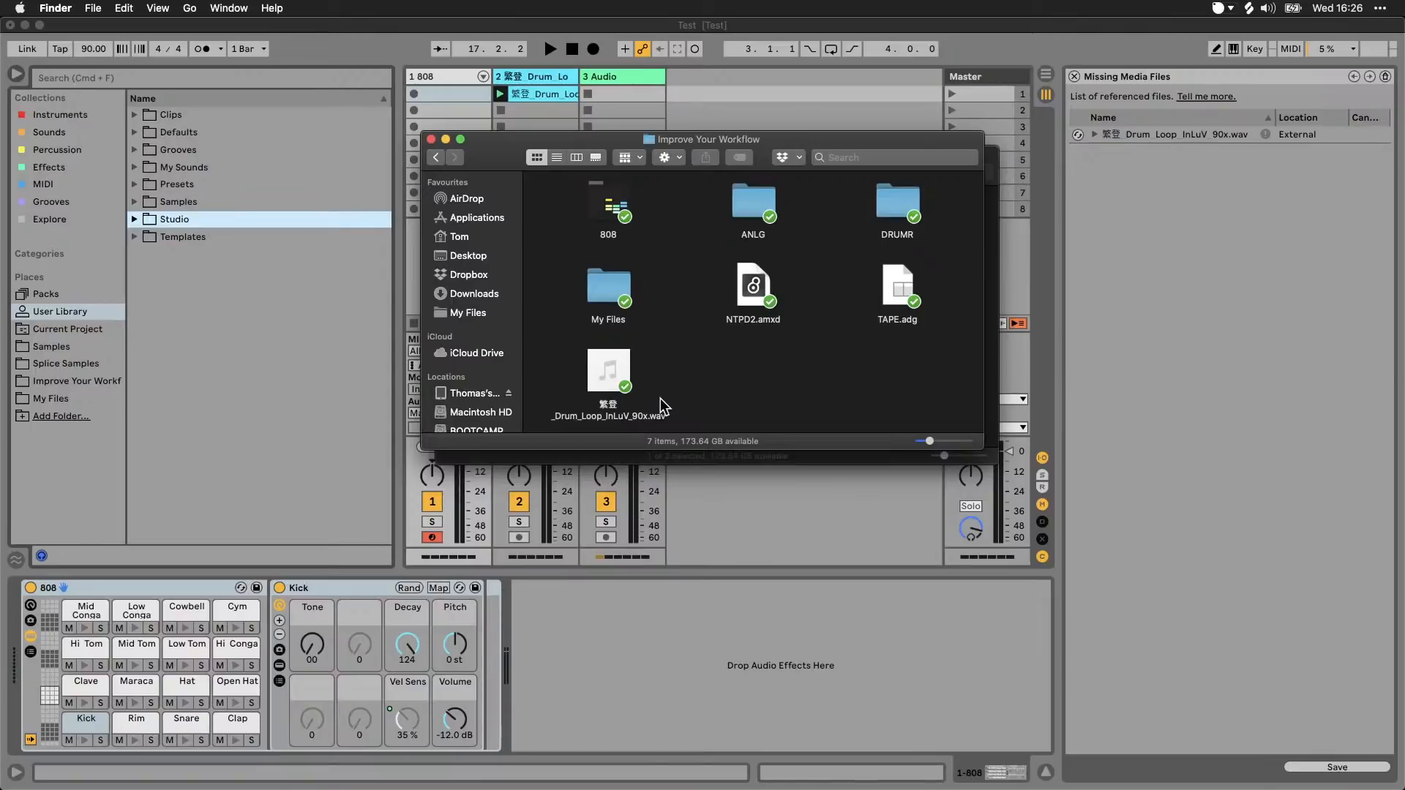
pyautogui.click(709, 505)
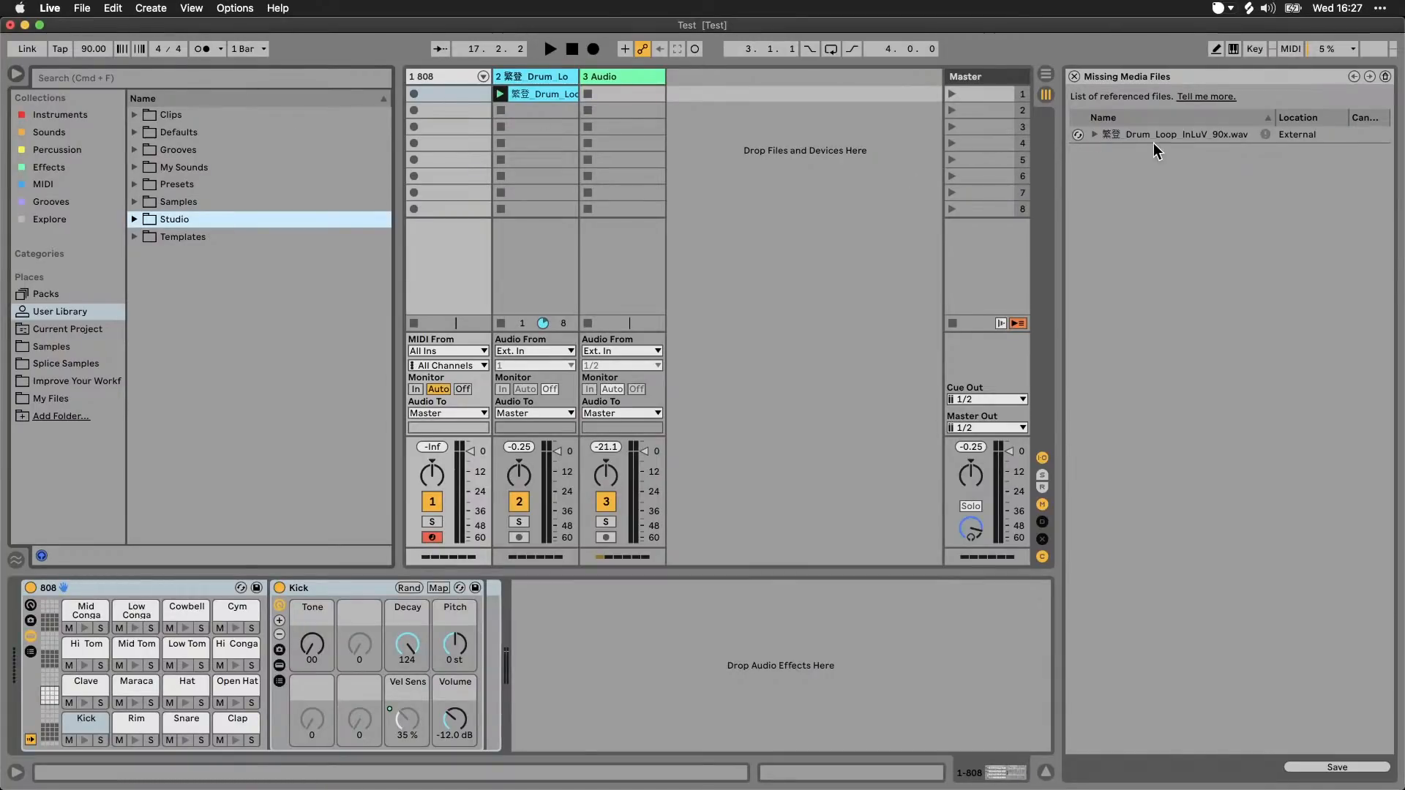
# Step: Review the Collect All and Save options, switching User Library and Factory Packs files off and back on, and cancel
pyautogui.moveTo(1156, 142)
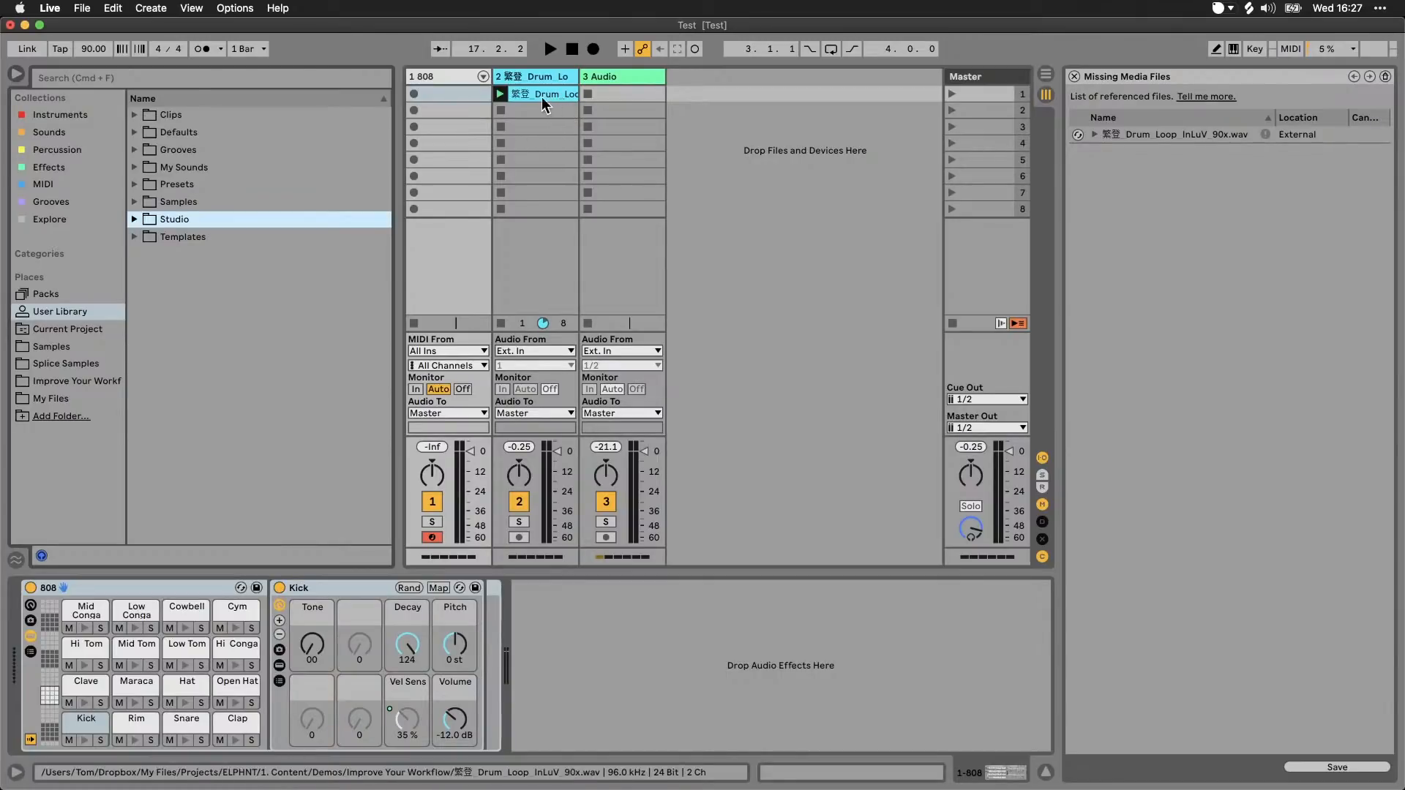
pyautogui.click(81, 8)
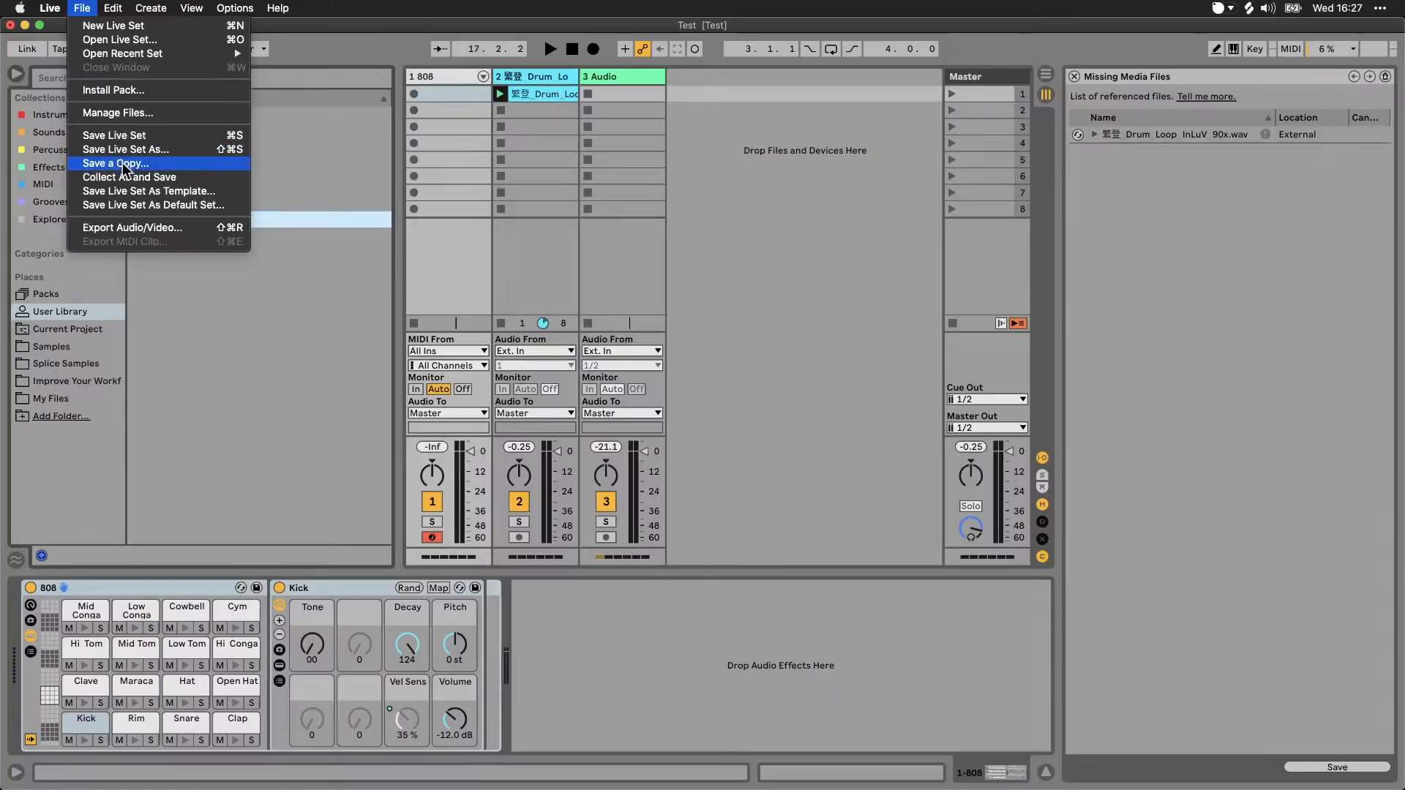
pyautogui.click(147, 179)
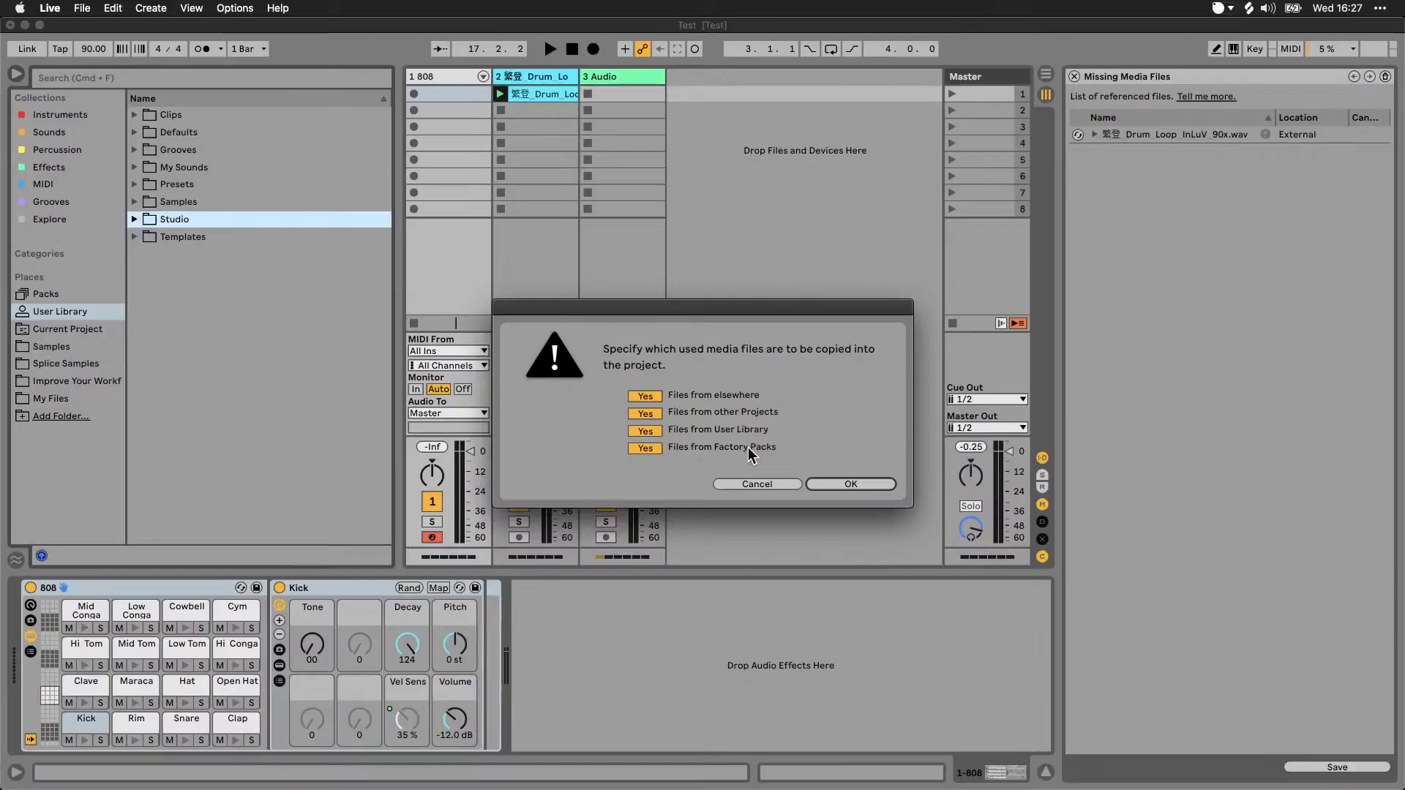
pyautogui.click(644, 448)
pyautogui.click(650, 450)
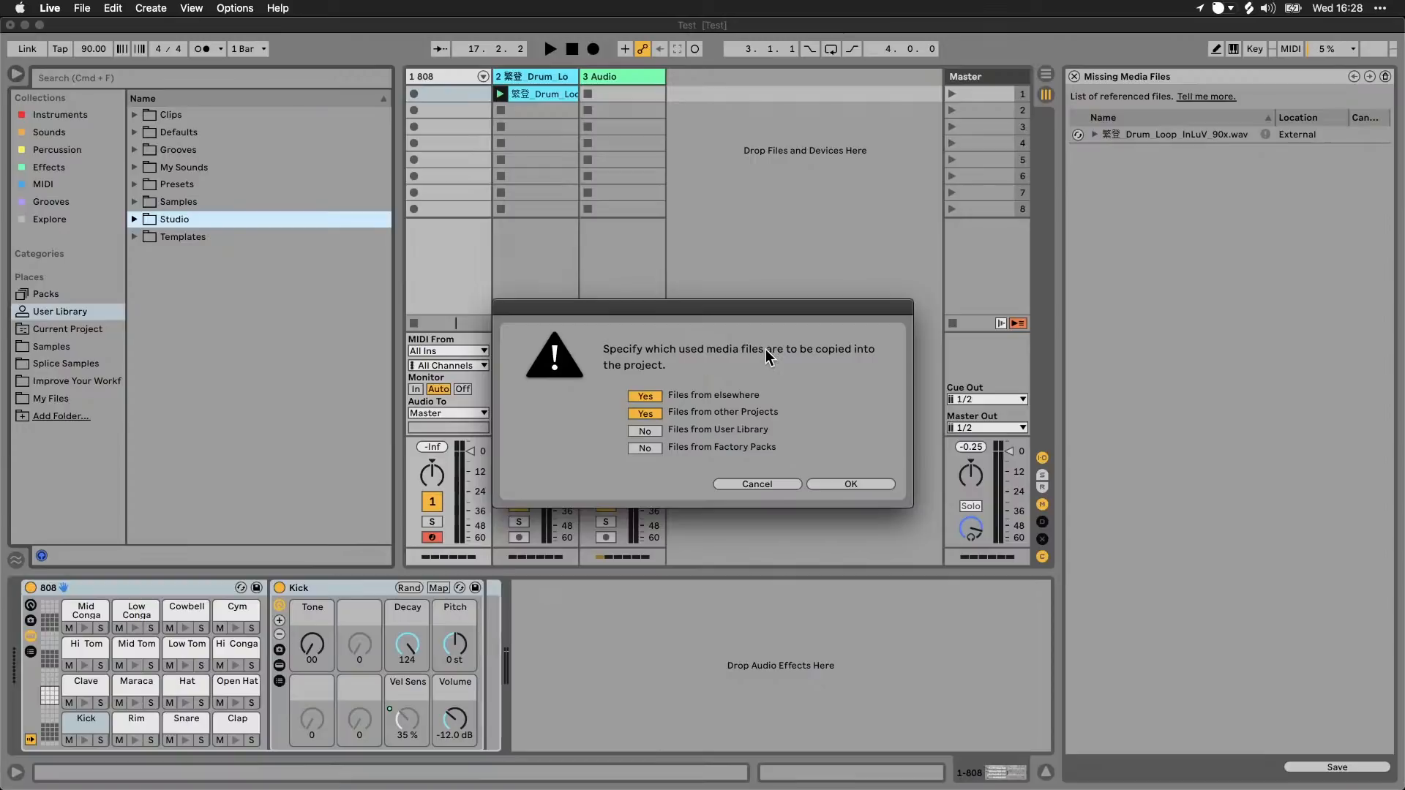
pyautogui.click(657, 431)
pyautogui.click(651, 448)
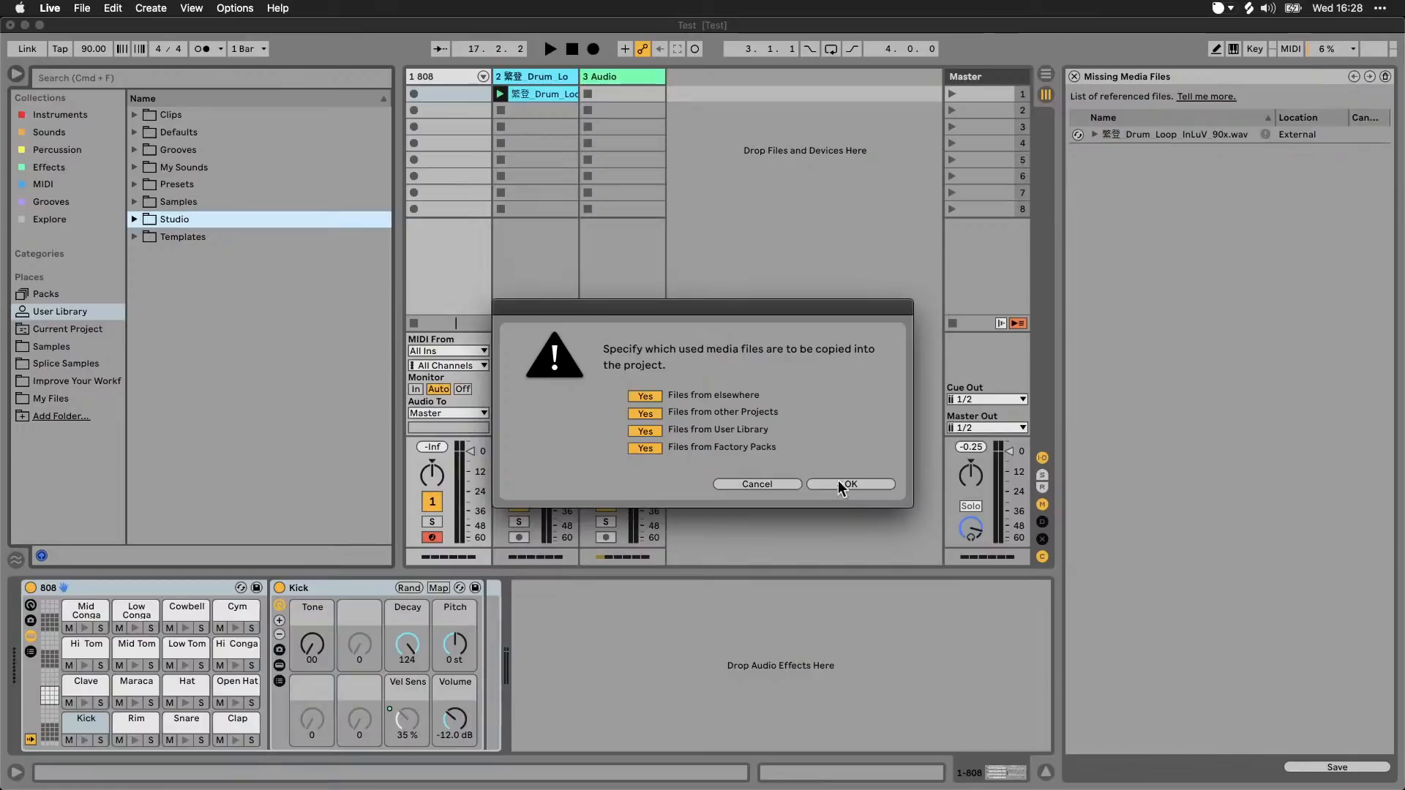
pyautogui.click(767, 486)
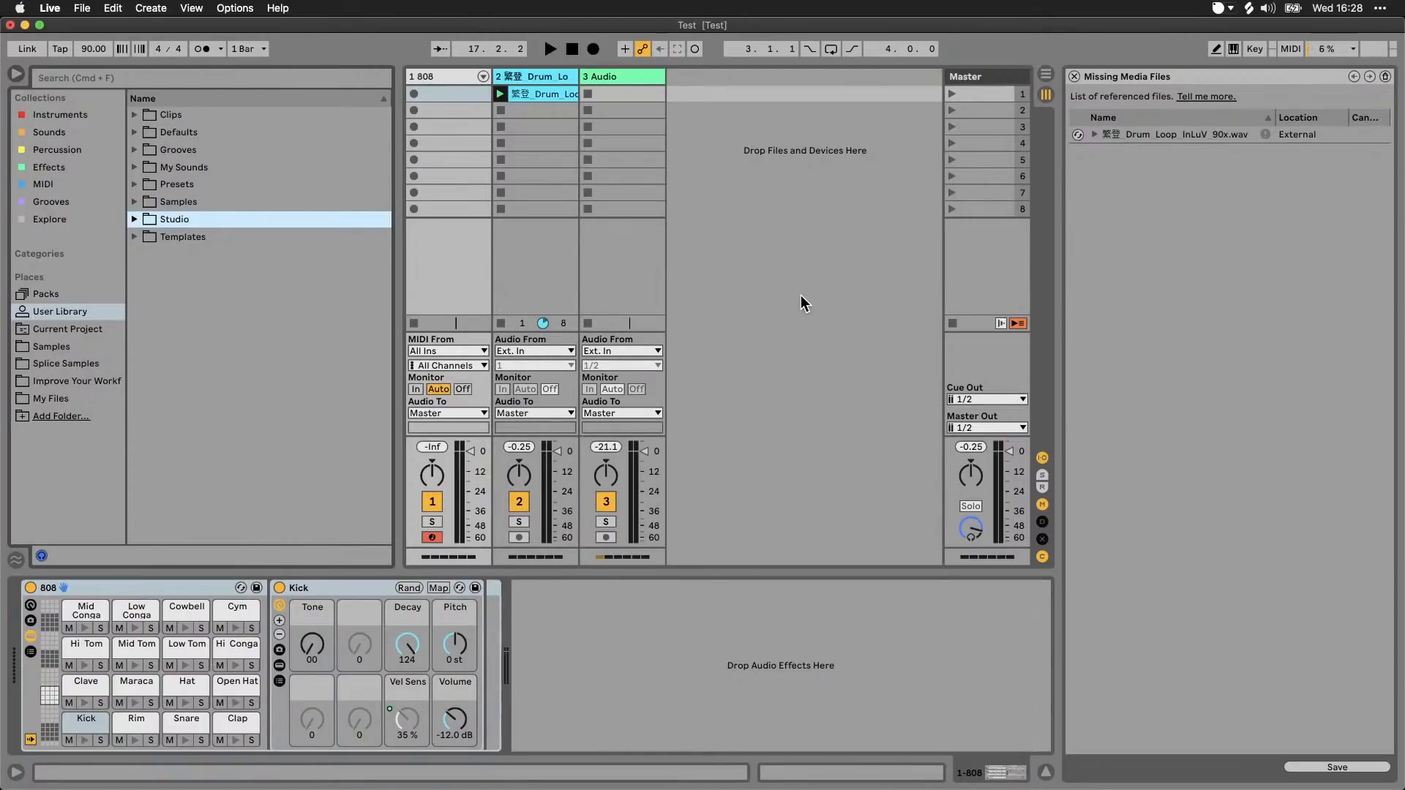
# Step: Open the File Manager for the current Live Set
pyautogui.click(83, 9)
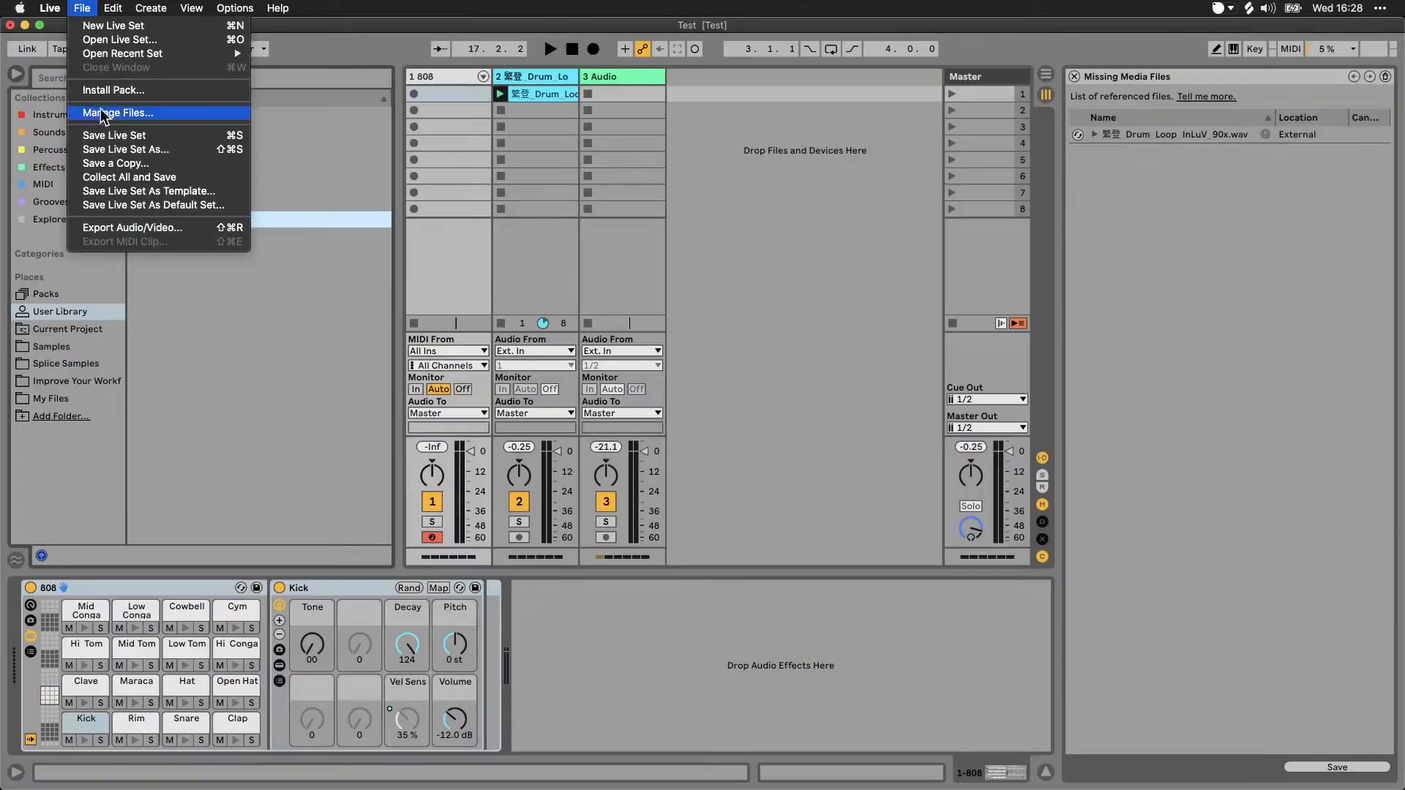
pyautogui.click(125, 113)
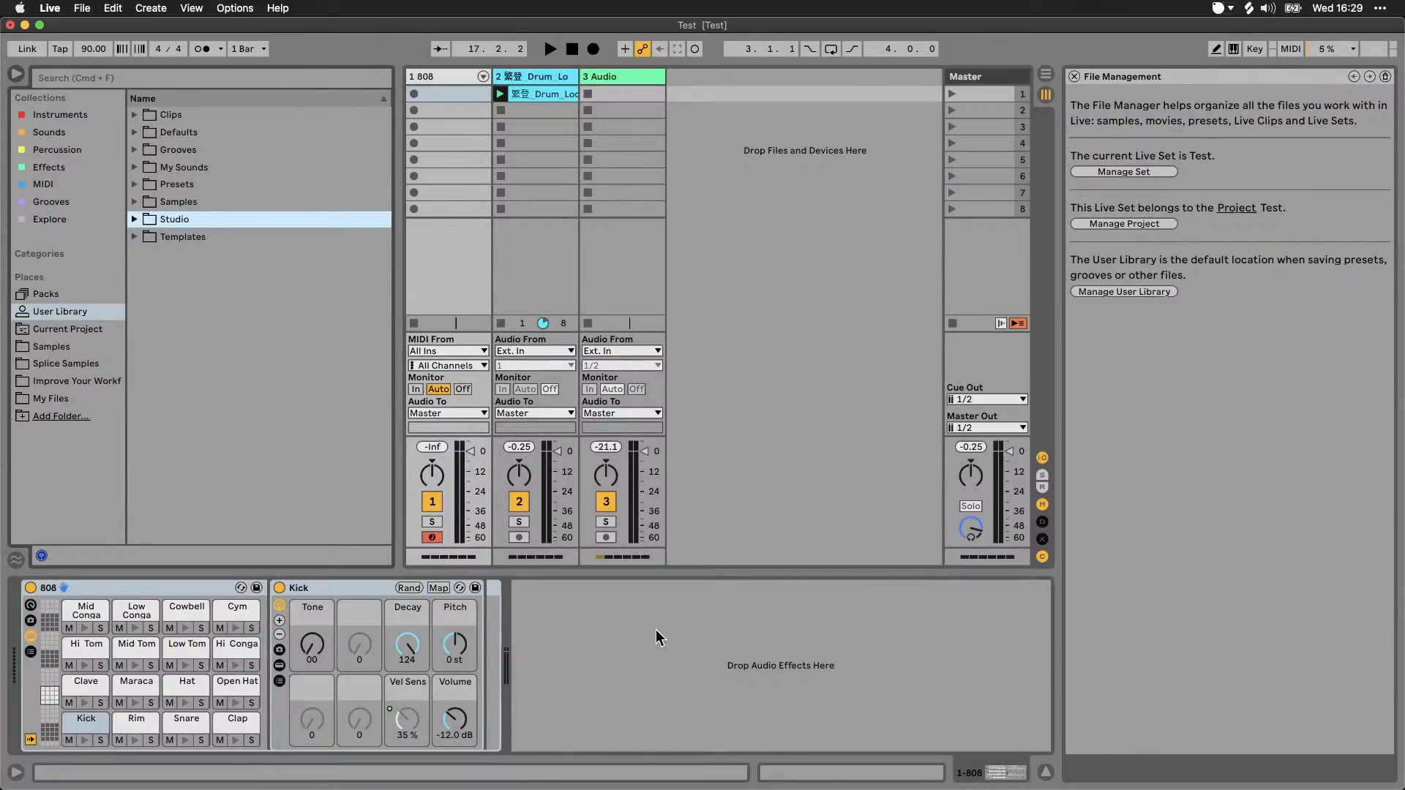
# Step: Switch to Finder, bring the Test Project window forward, and open the Desktop folder that contains it
pyautogui.moveTo(567, 761)
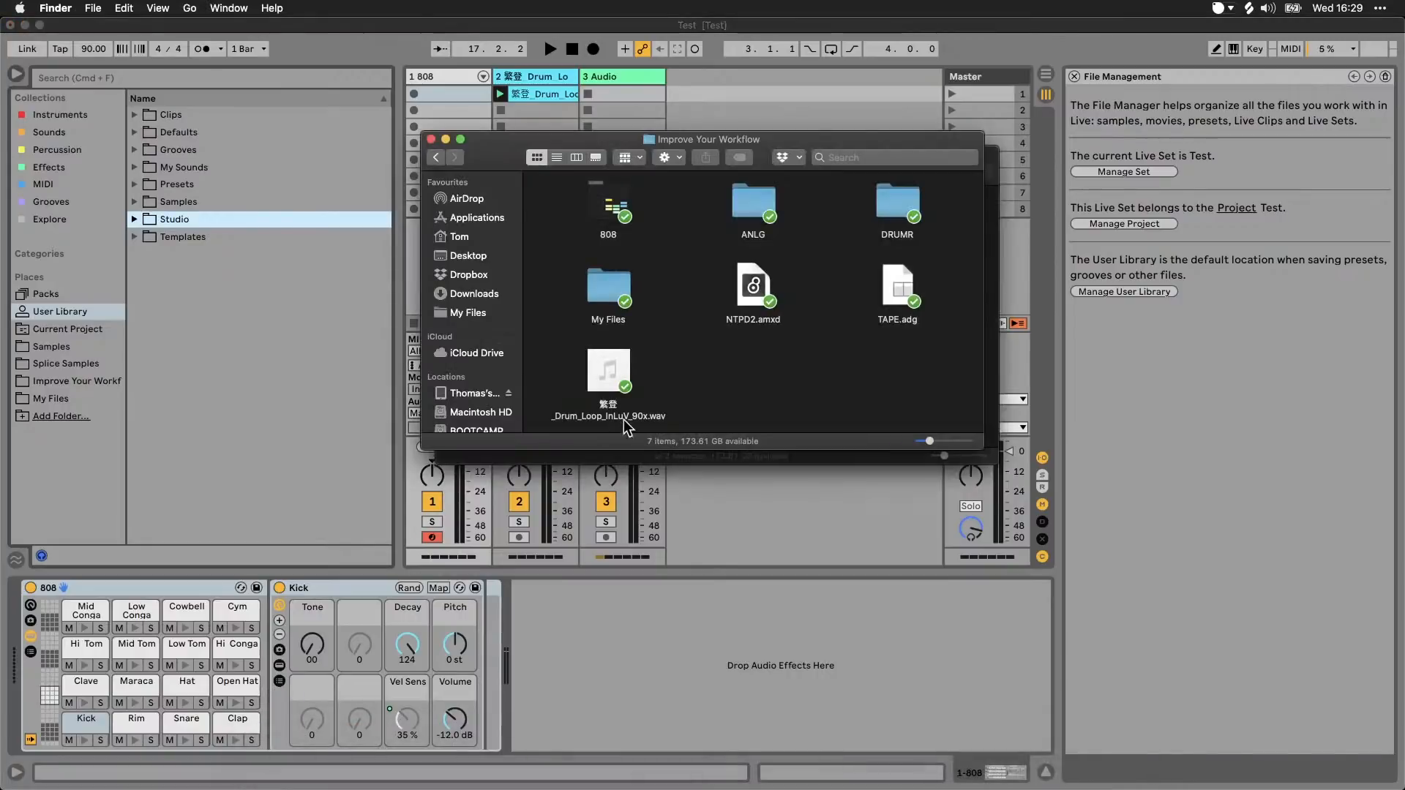
pyautogui.click(752, 454)
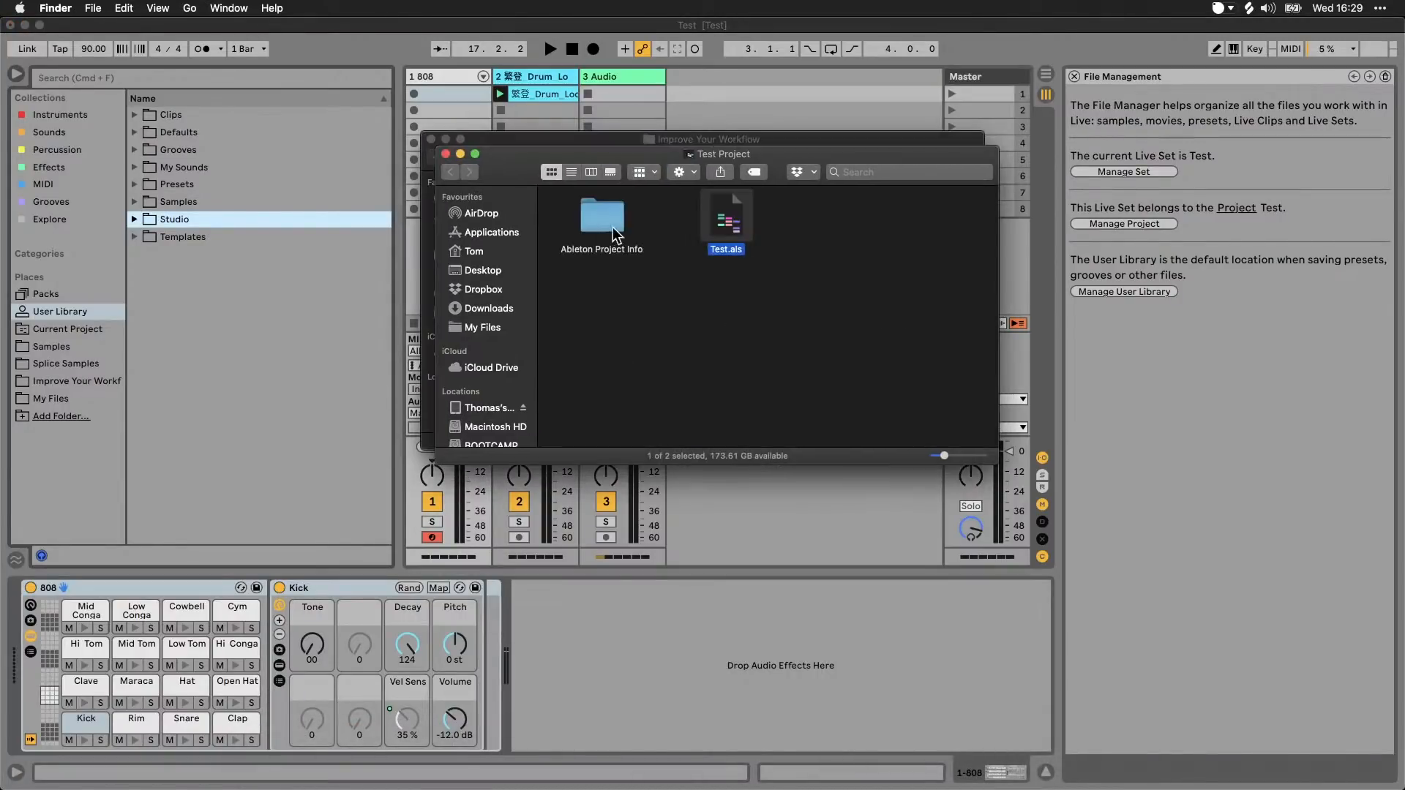
pyautogui.keyDown('super'); pyautogui.click(696, 155); pyautogui.keyUp('super')
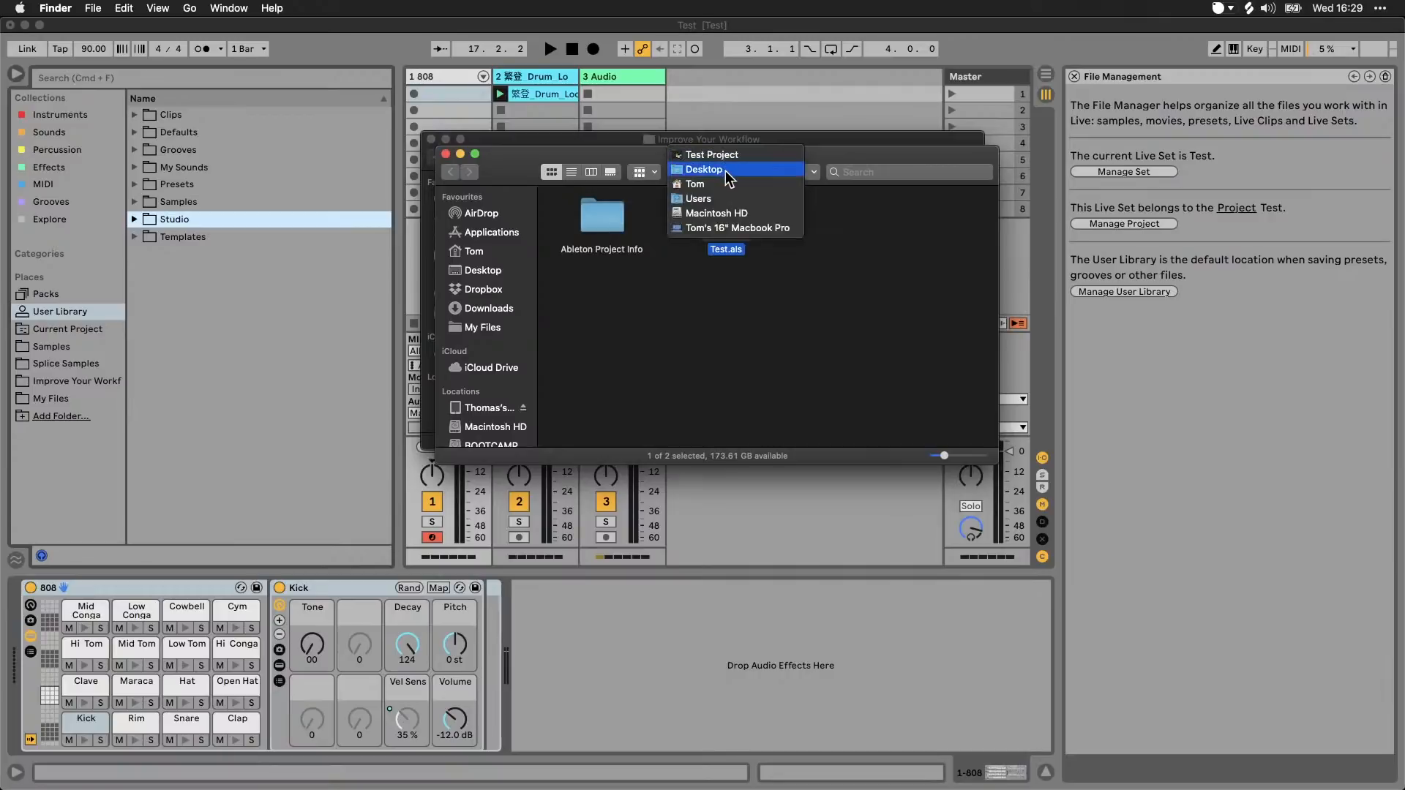
pyautogui.click(717, 175)
pyautogui.moveTo(520, 171); pyautogui.dragTo(584, 208)
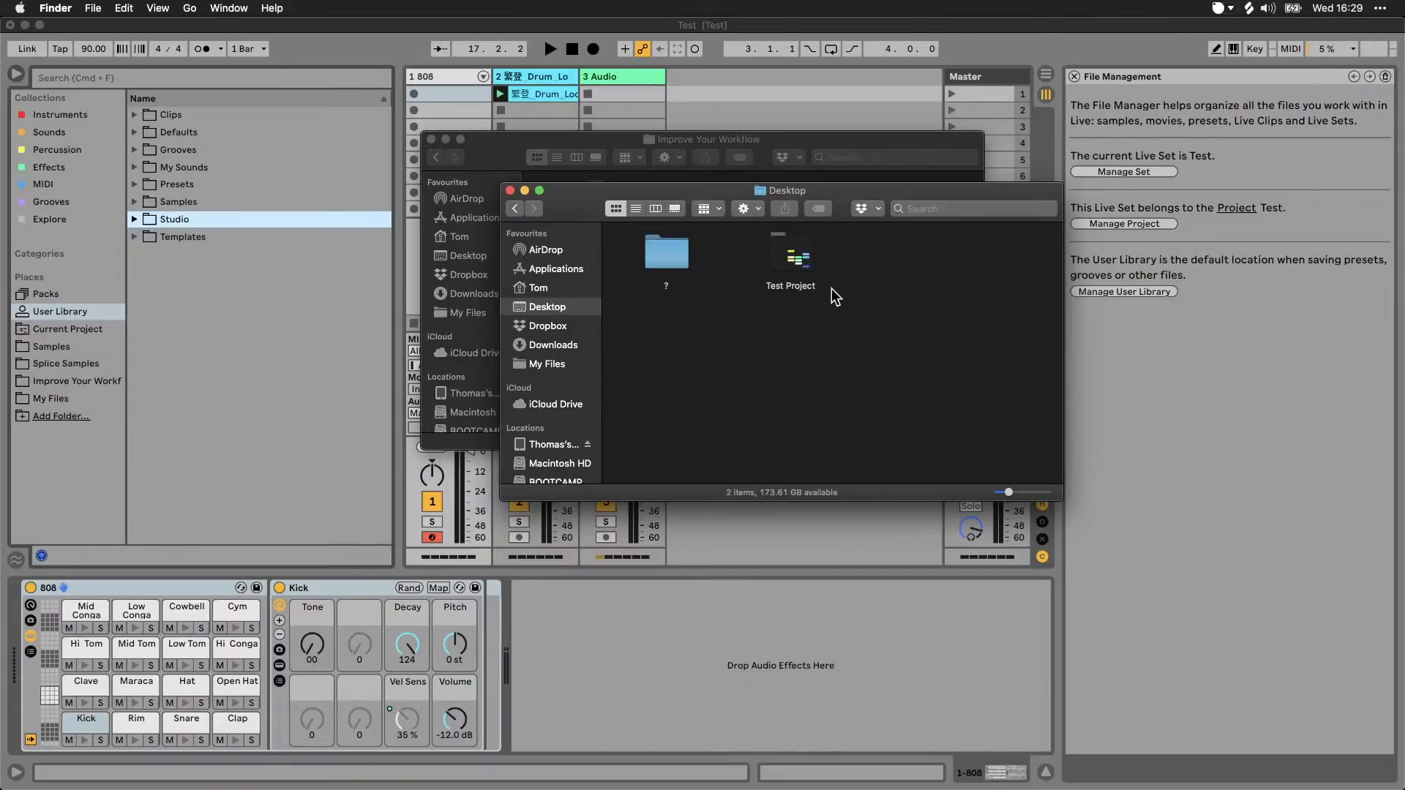
# Step: Examine the Test Project folder on the Desktop and the Test.als set inside it, ending inside the project folder
pyautogui.doubleClick(796, 261)
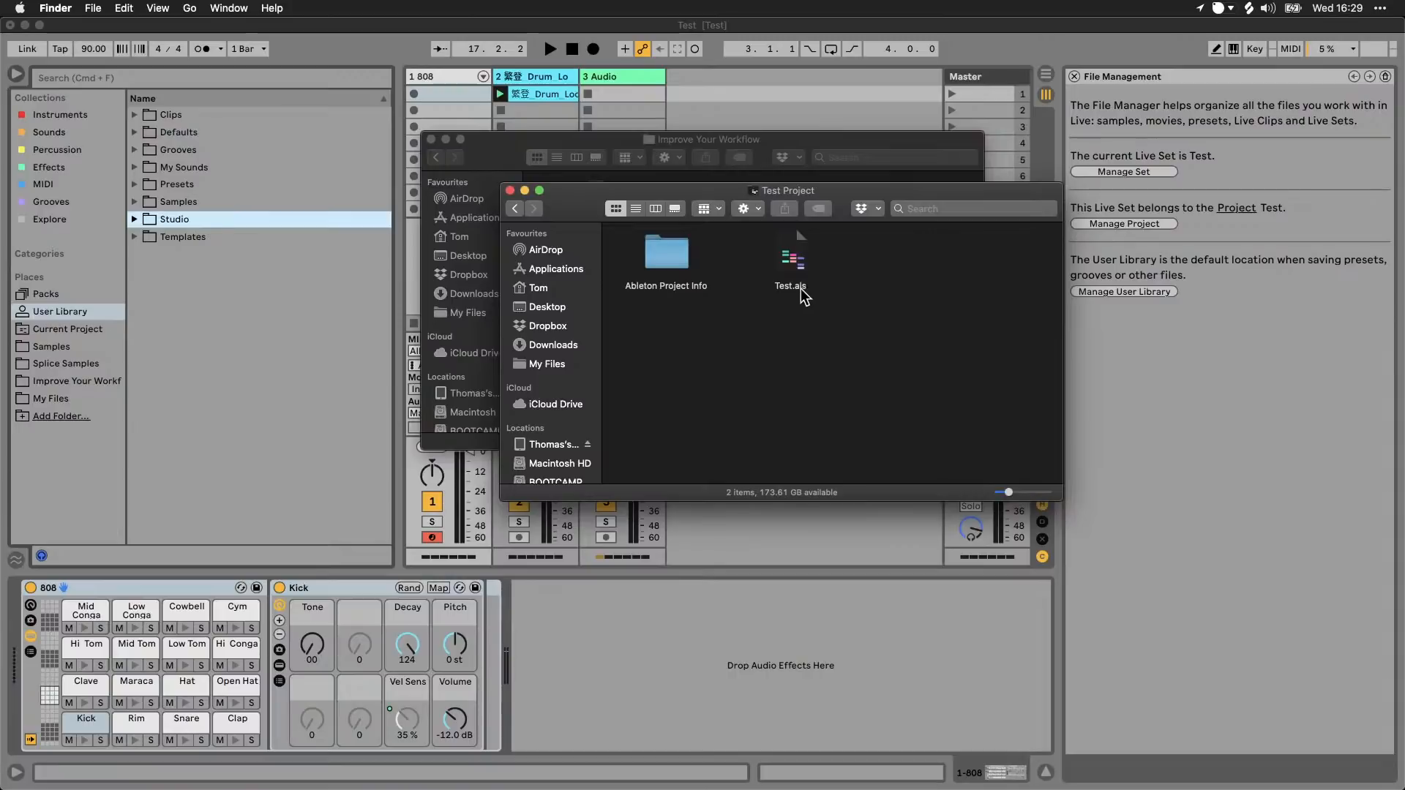
pyautogui.click(801, 288)
pyautogui.click(828, 281)
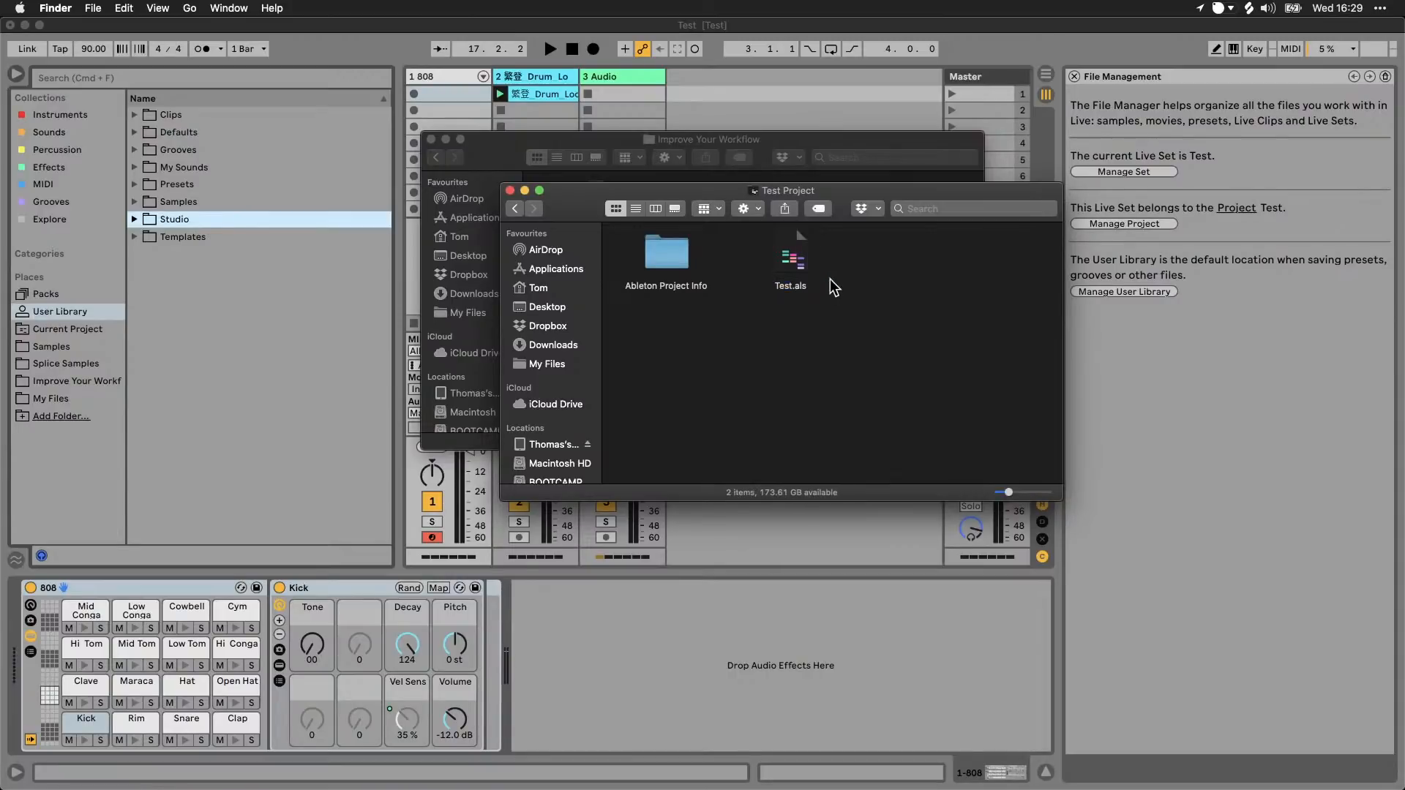
pyautogui.click(793, 253)
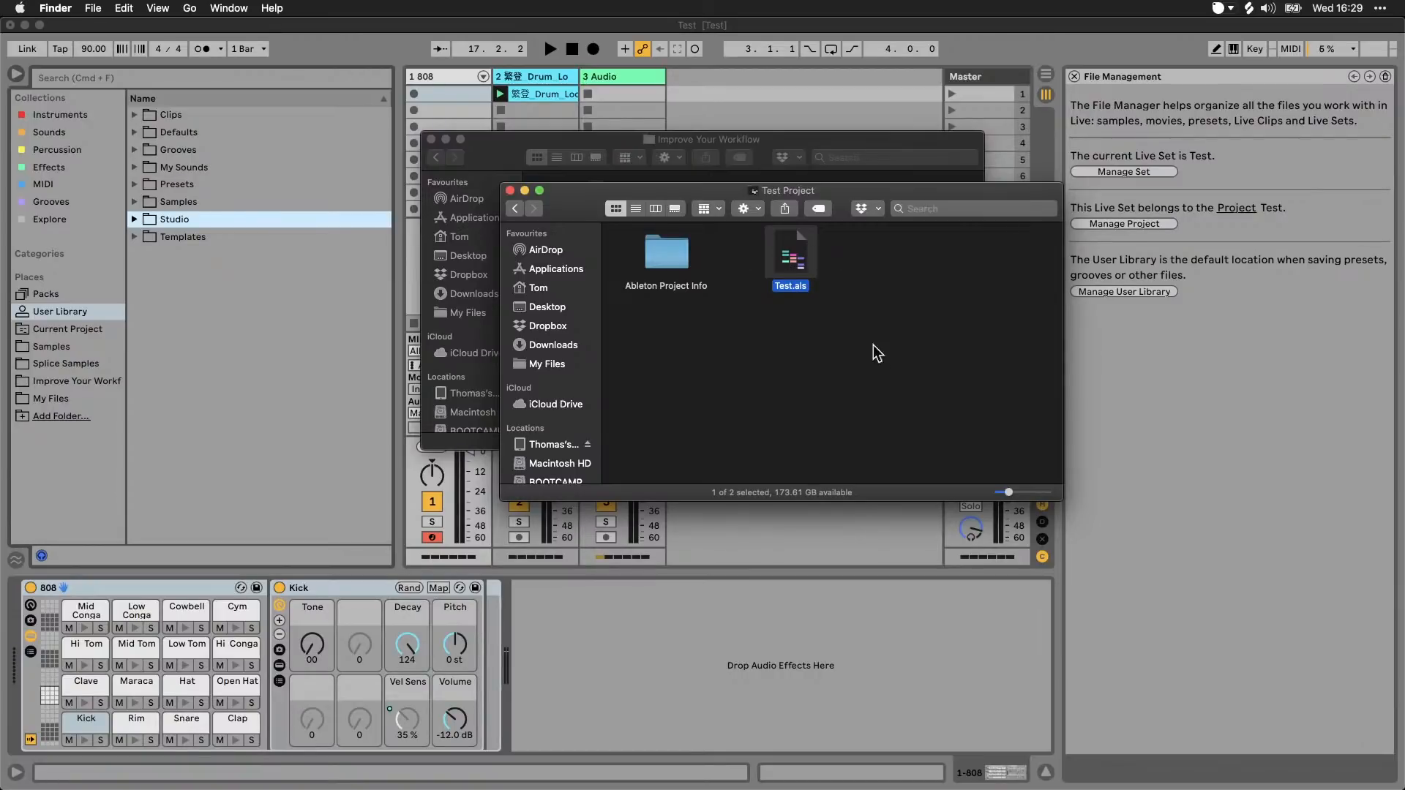
pyautogui.click(515, 208)
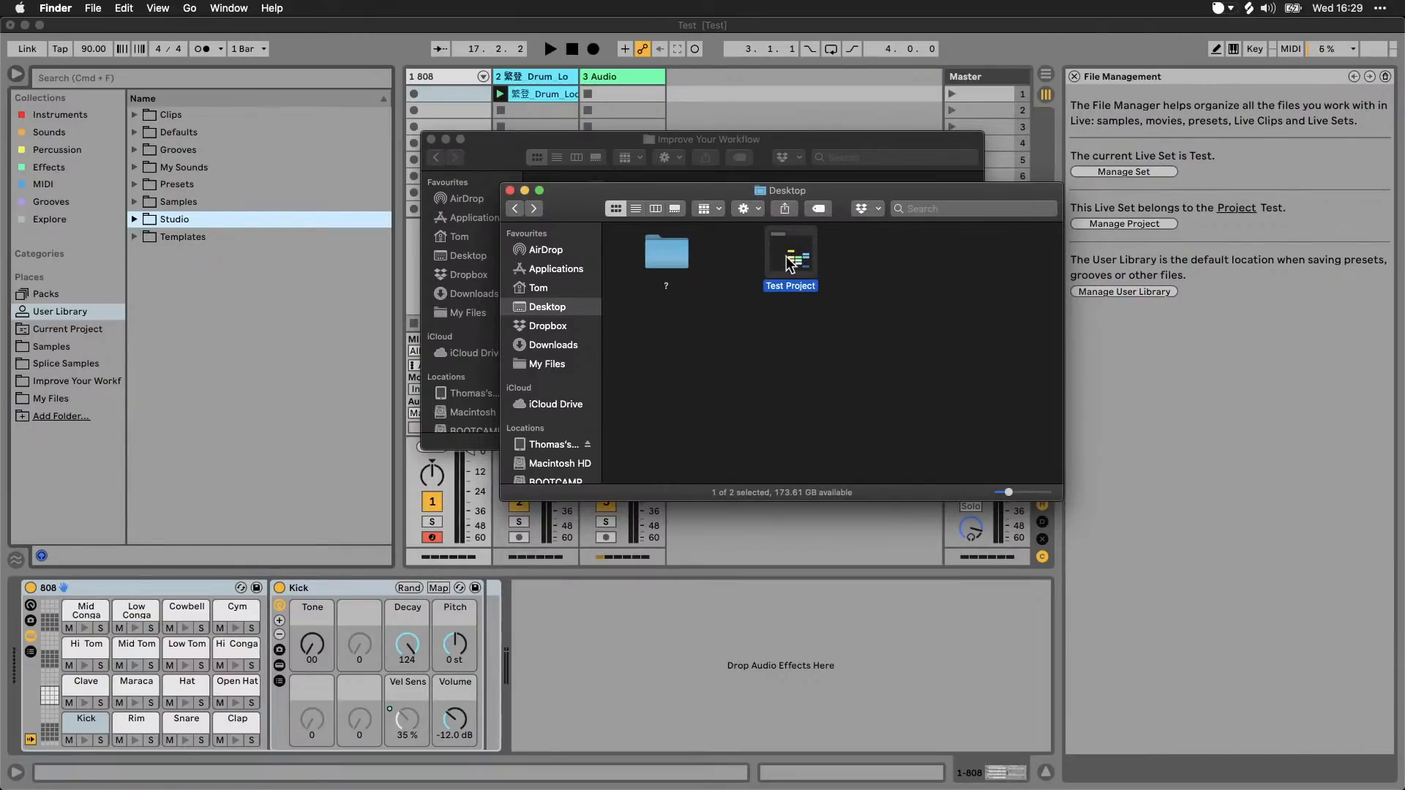
pyautogui.moveTo(800, 264); pyautogui.dragTo(805, 302)
pyautogui.doubleClick(793, 259)
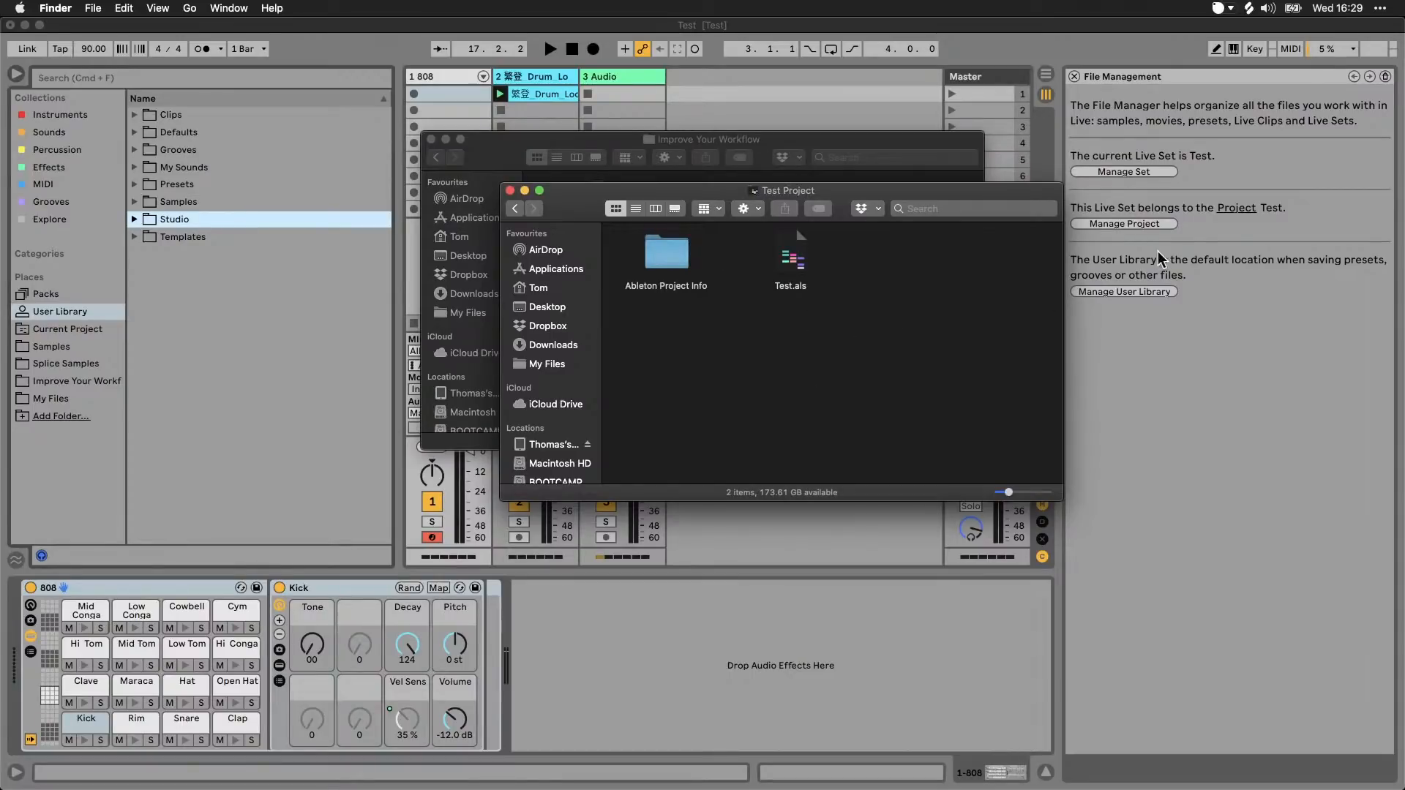
# Step: Return to Live and save the Live Set as "Test v2" in the Test Project folder
pyautogui.click(1269, 183)
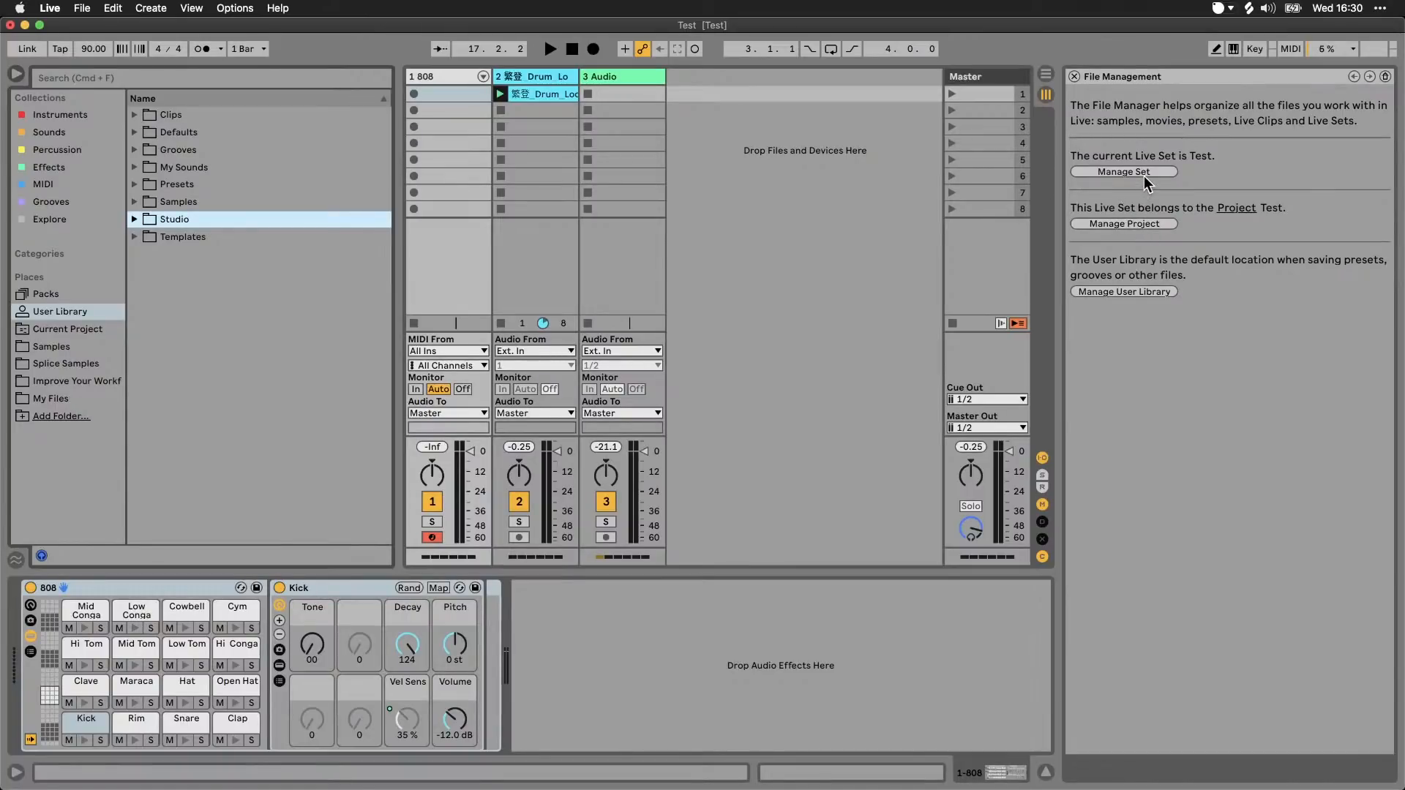
pyautogui.click(836, 202)
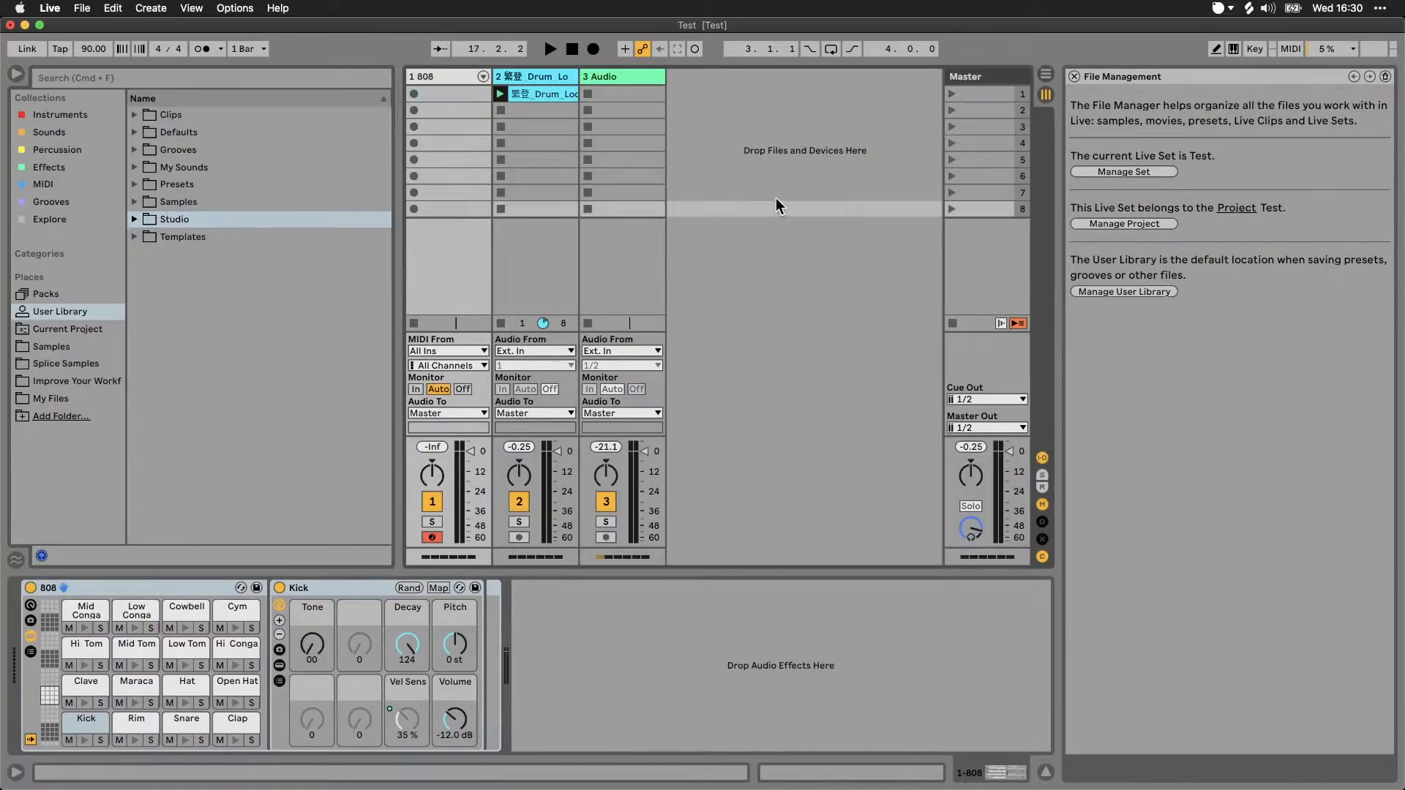
pyautogui.press('super+shift+s')
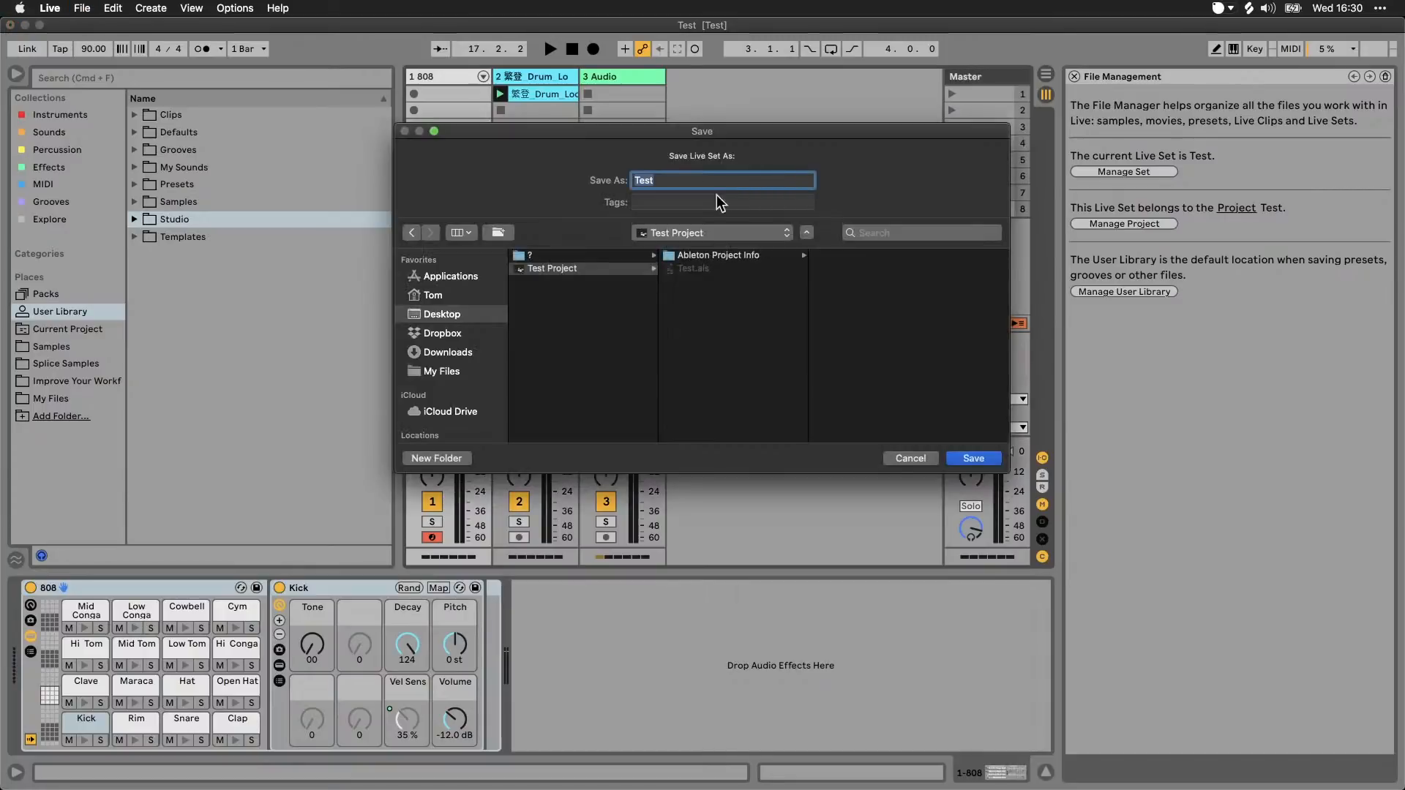
pyautogui.click(704, 181)
pyautogui.write('v2')
pyautogui.press('Return')
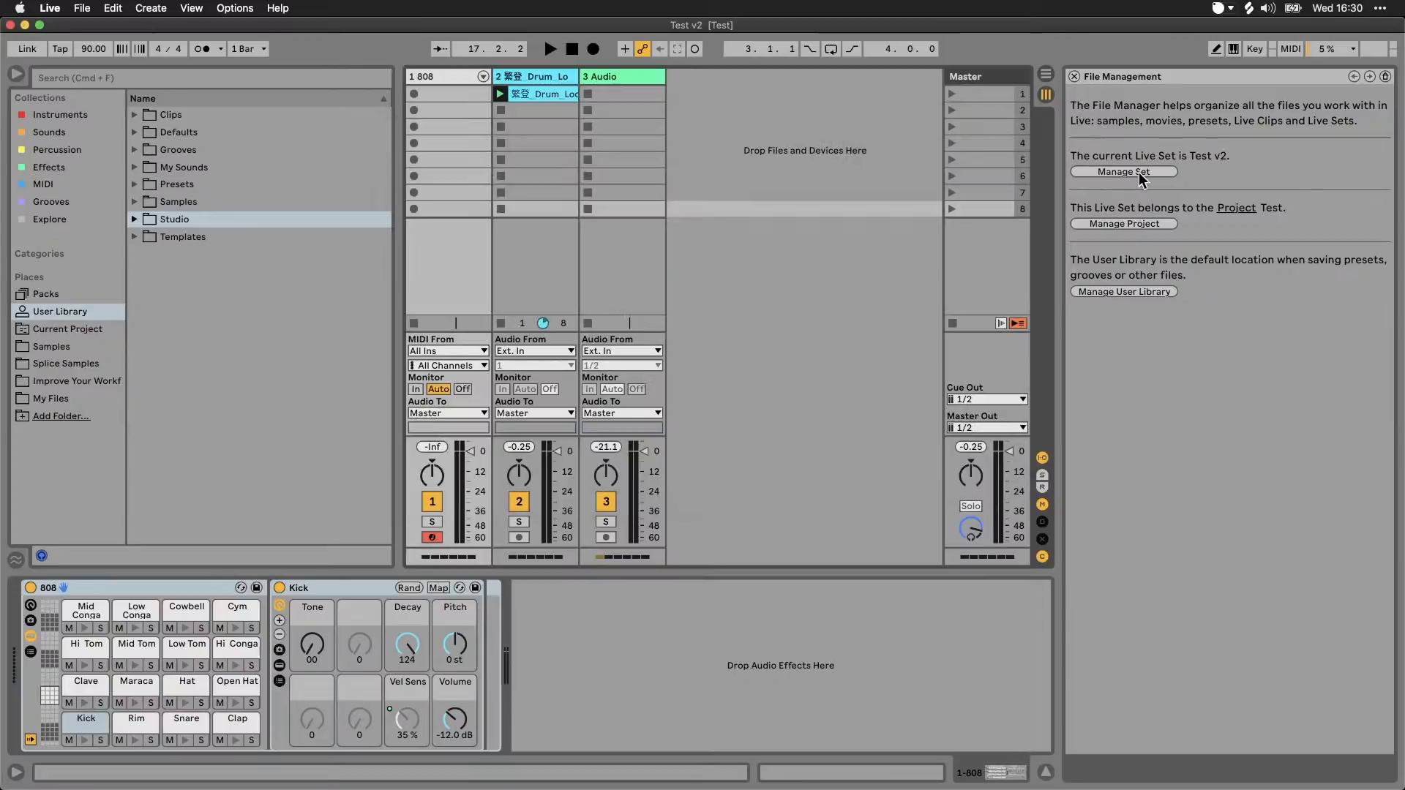
# Step: Manage the Test project and list its external files from elsewhere, other Projects and the User Library, checking the 808 project folder in Finder
pyautogui.click(1167, 227)
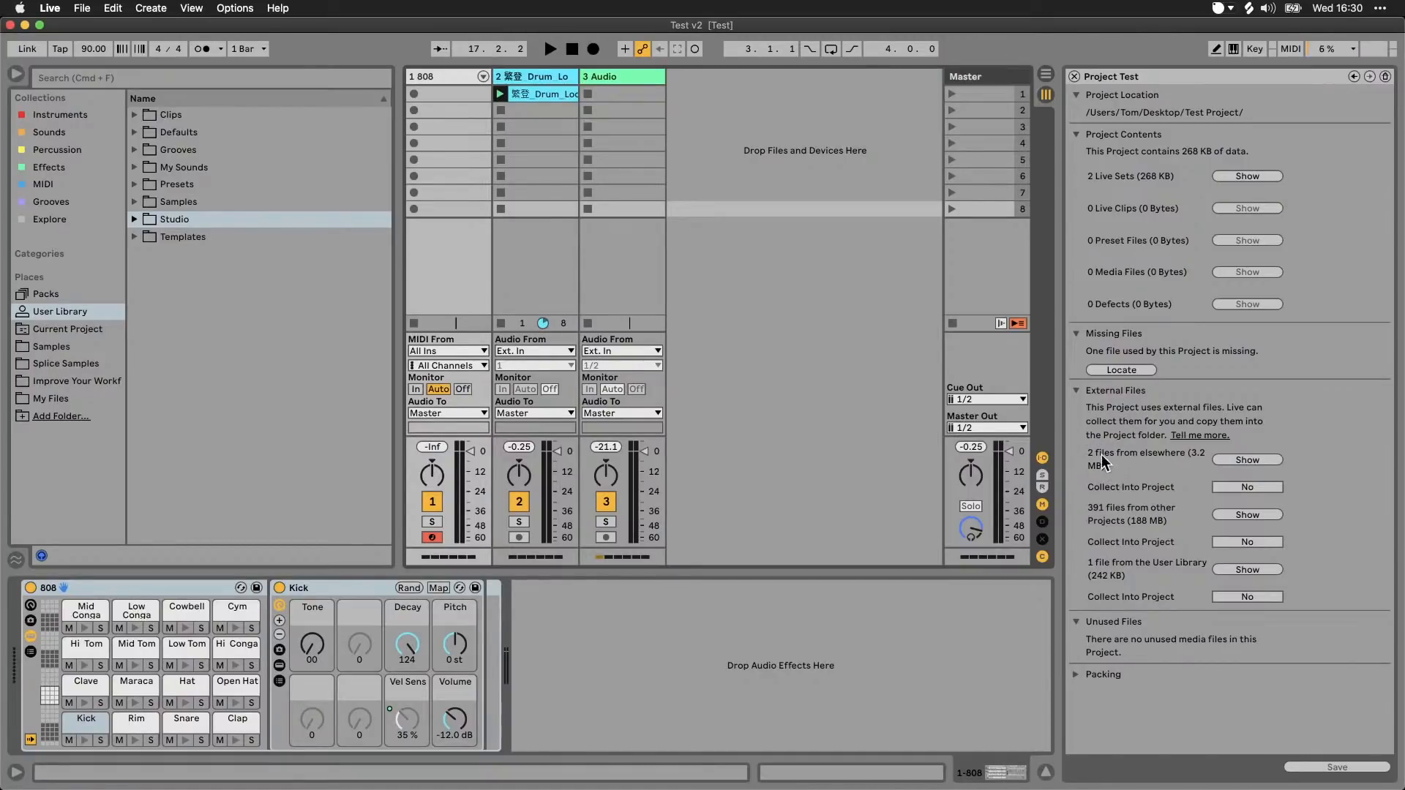
pyautogui.click(1250, 461)
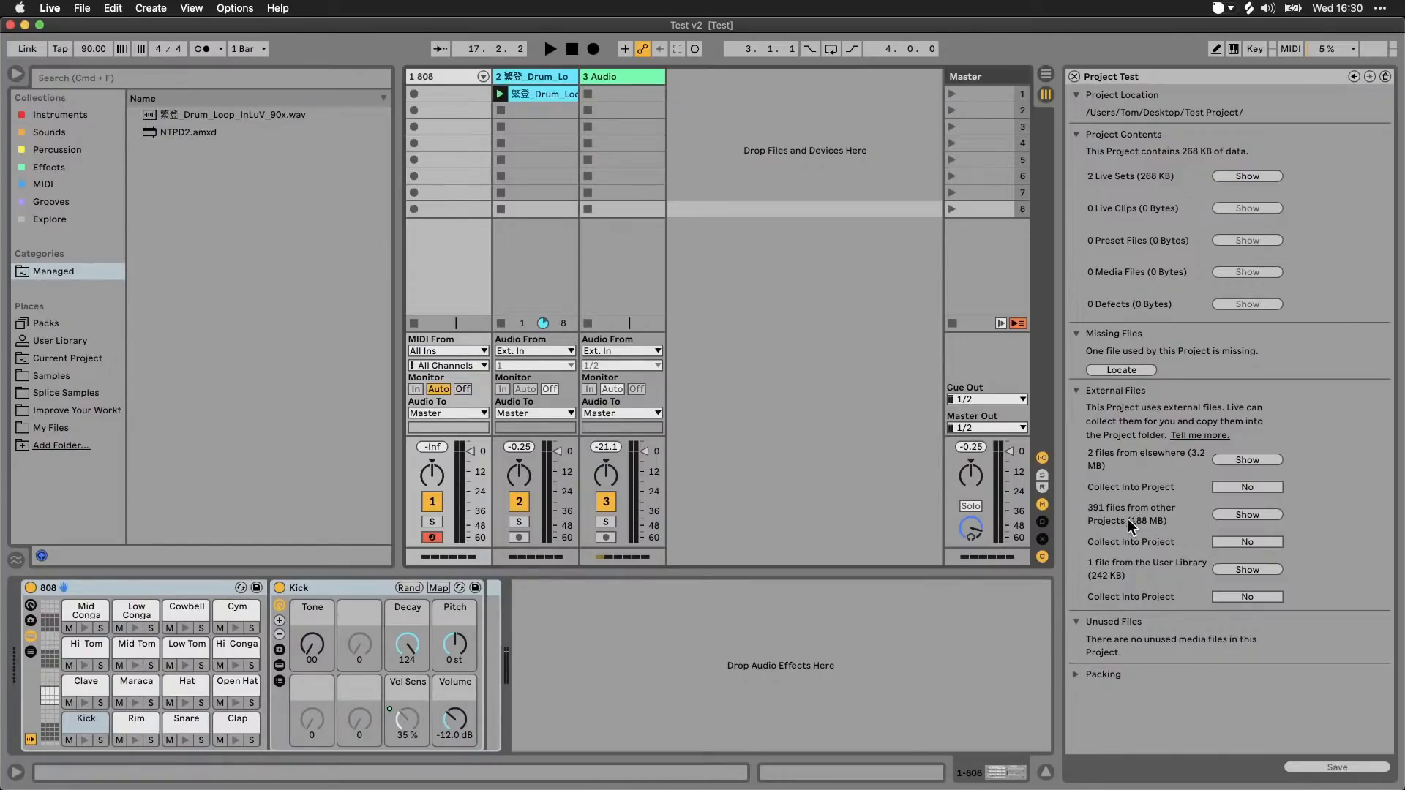
pyautogui.click(1214, 517)
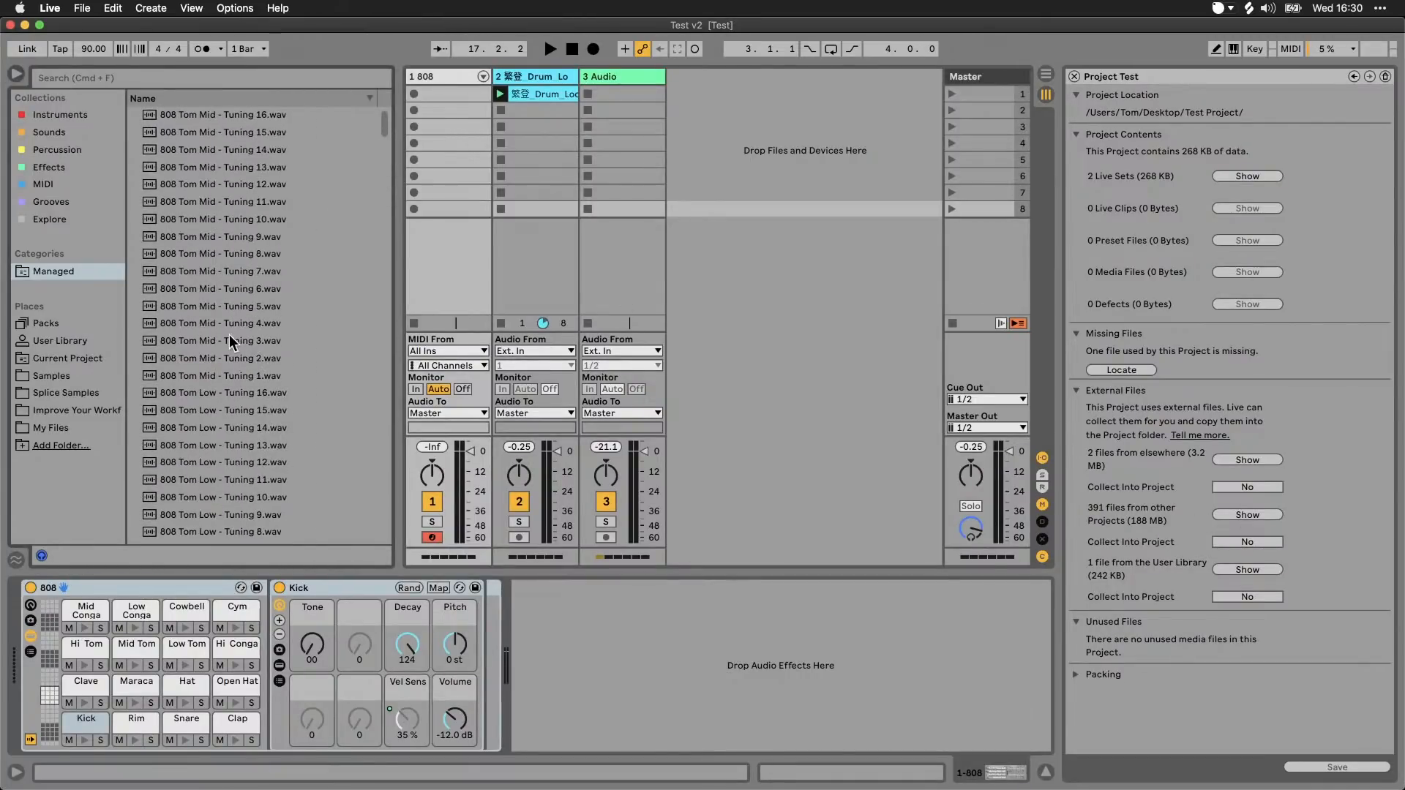
pyautogui.click(308, 787)
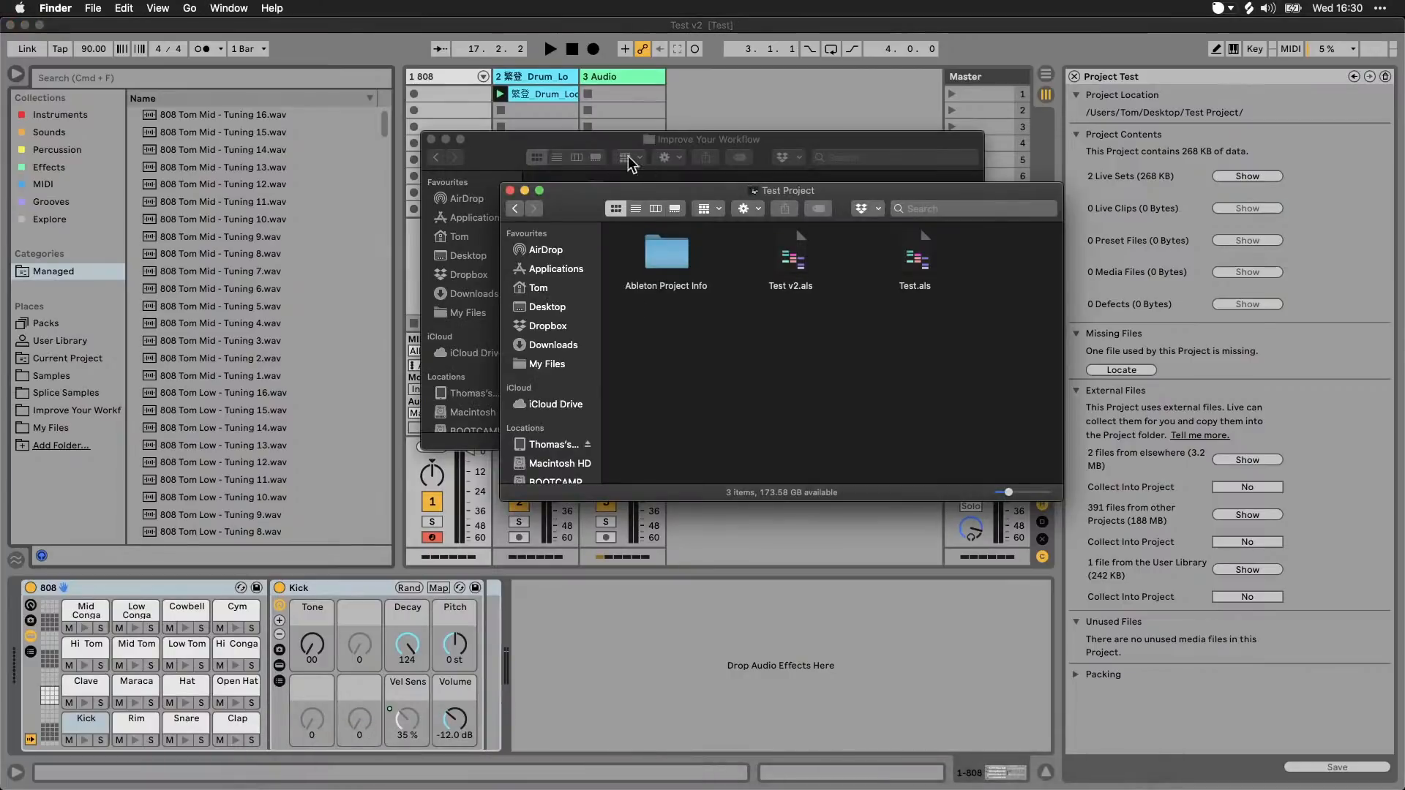
pyautogui.click(616, 222)
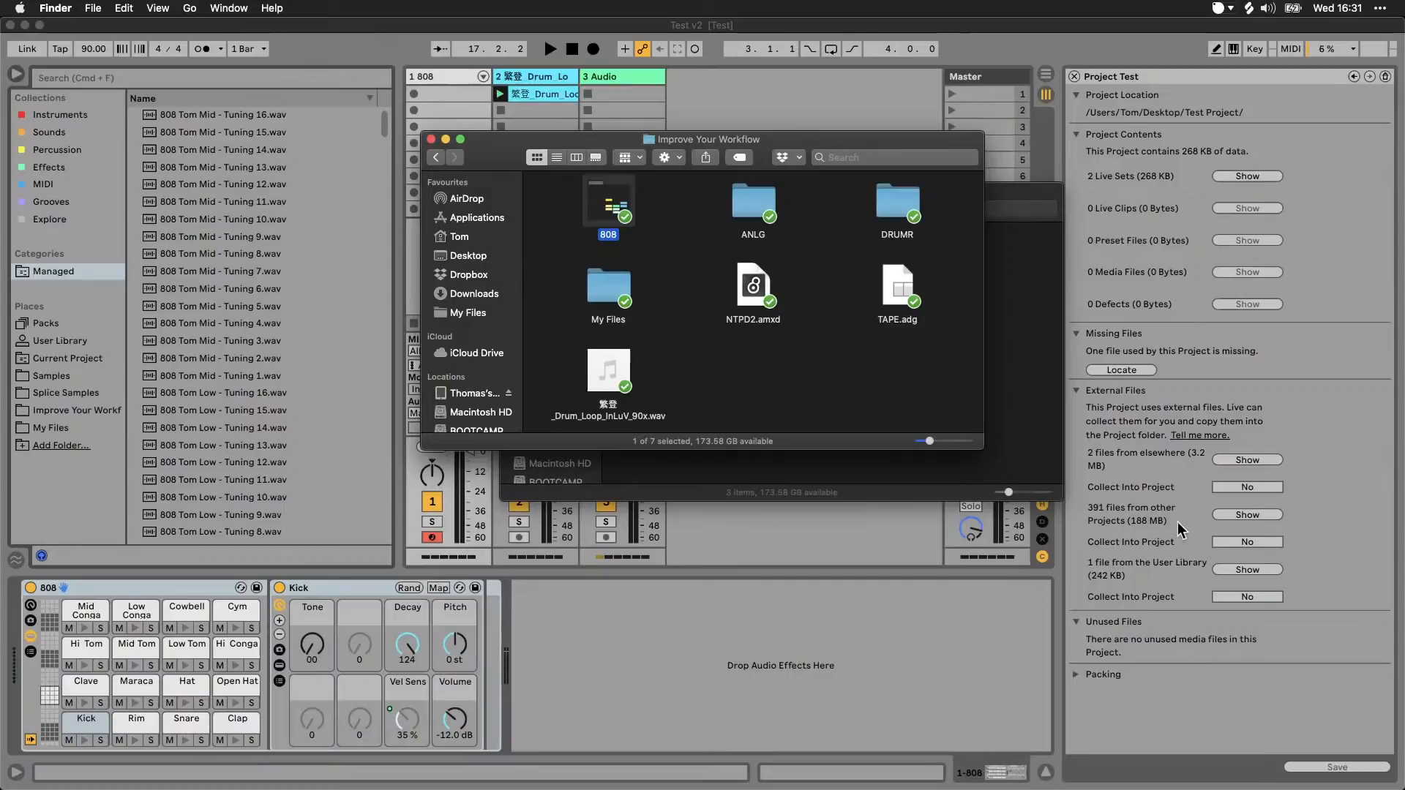
pyautogui.click(1253, 570)
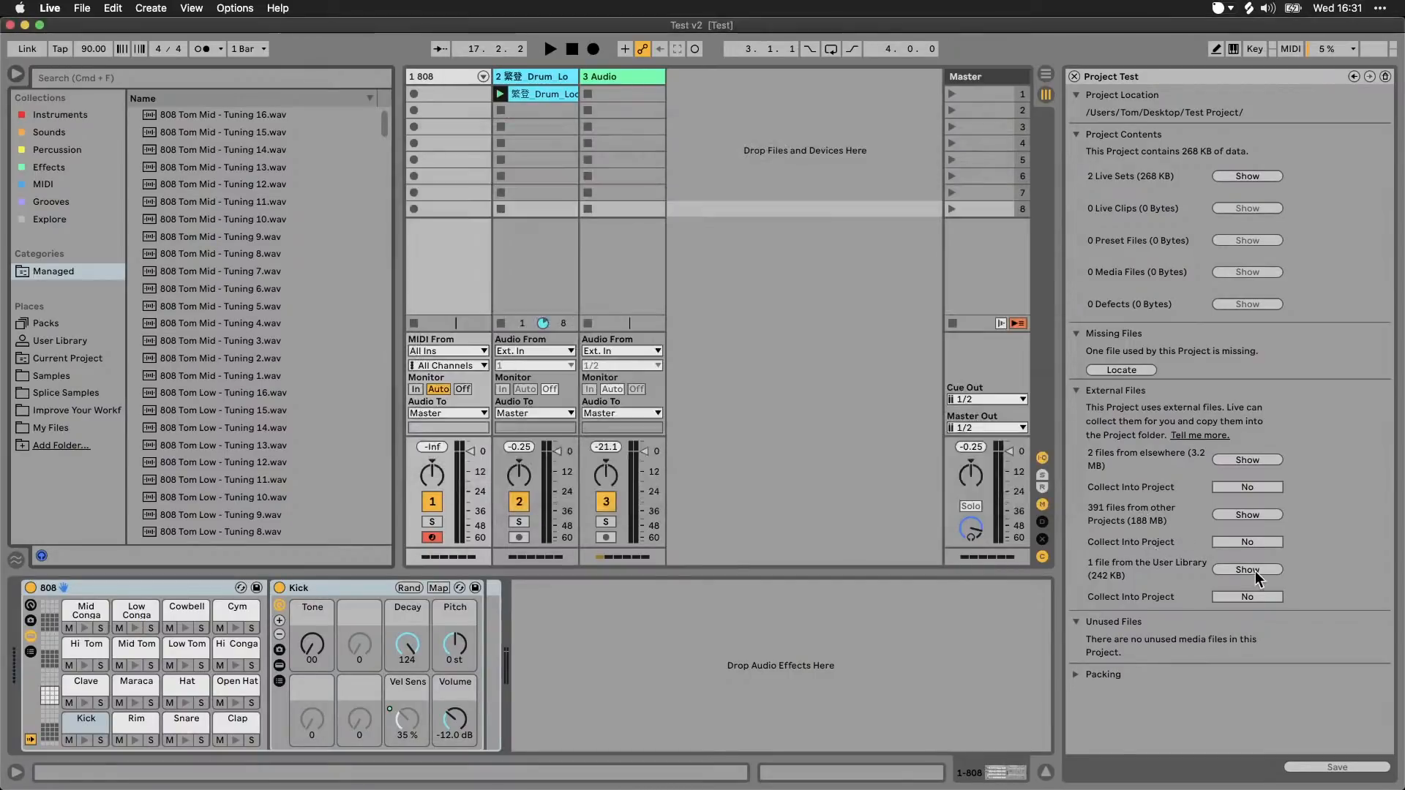
pyautogui.click(1261, 569)
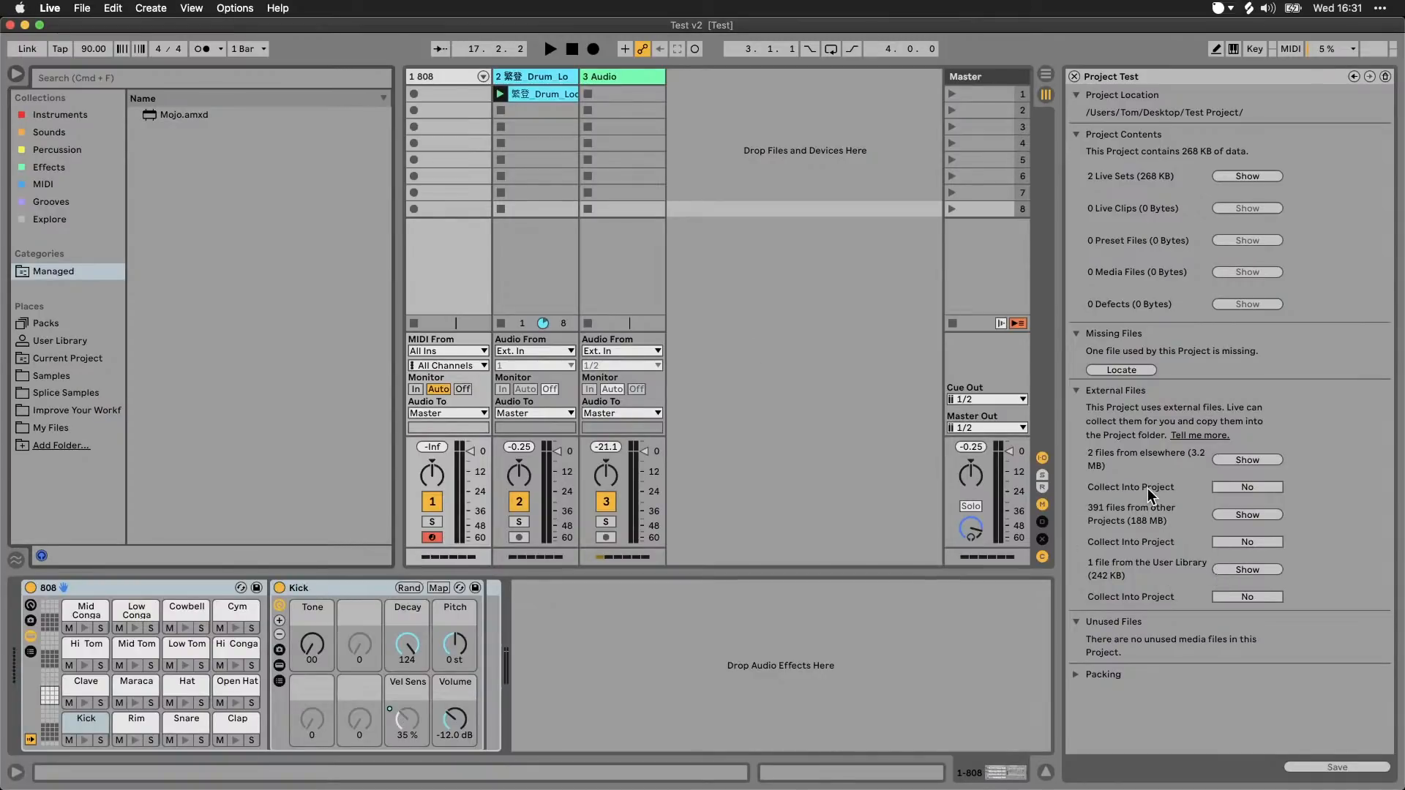
pyautogui.click(1251, 489)
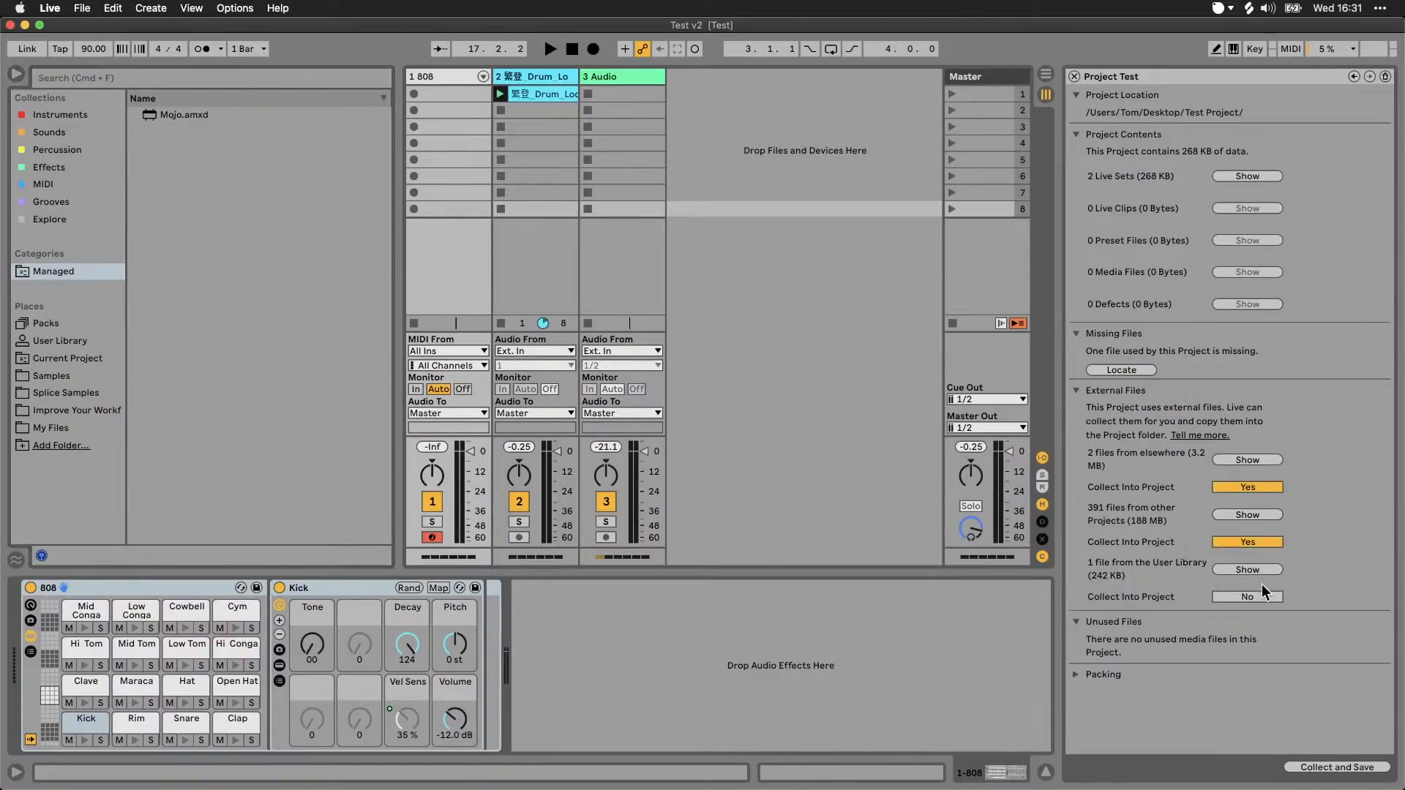
pyautogui.click(1265, 542)
pyautogui.click(1266, 545)
pyautogui.click(1263, 486)
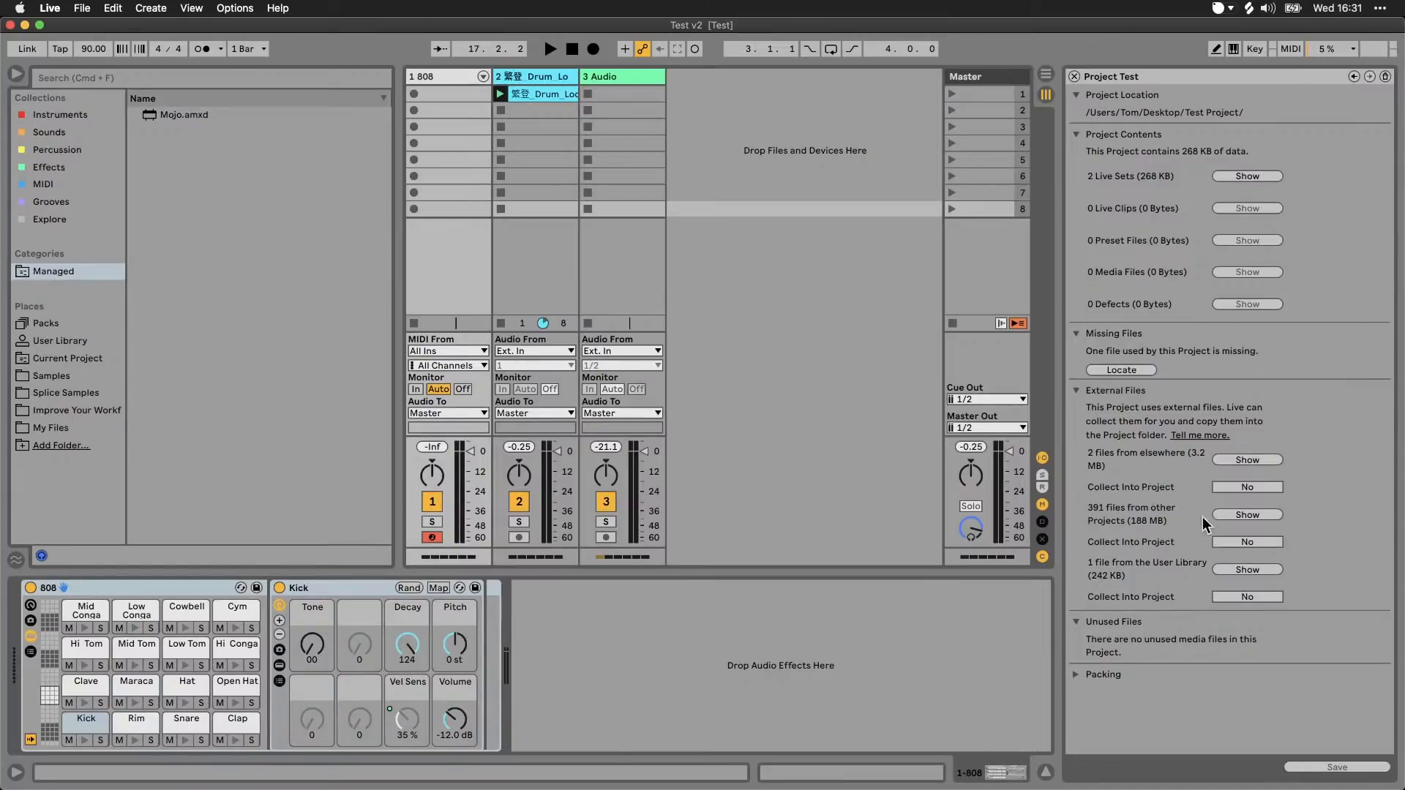
# Step: Set only the external files from elsewhere to be collected into the project, collect and save, and dismiss the message
pyautogui.click(1256, 487)
pyautogui.click(1242, 487)
pyautogui.click(1246, 599)
pyautogui.click(1249, 542)
pyautogui.click(1255, 488)
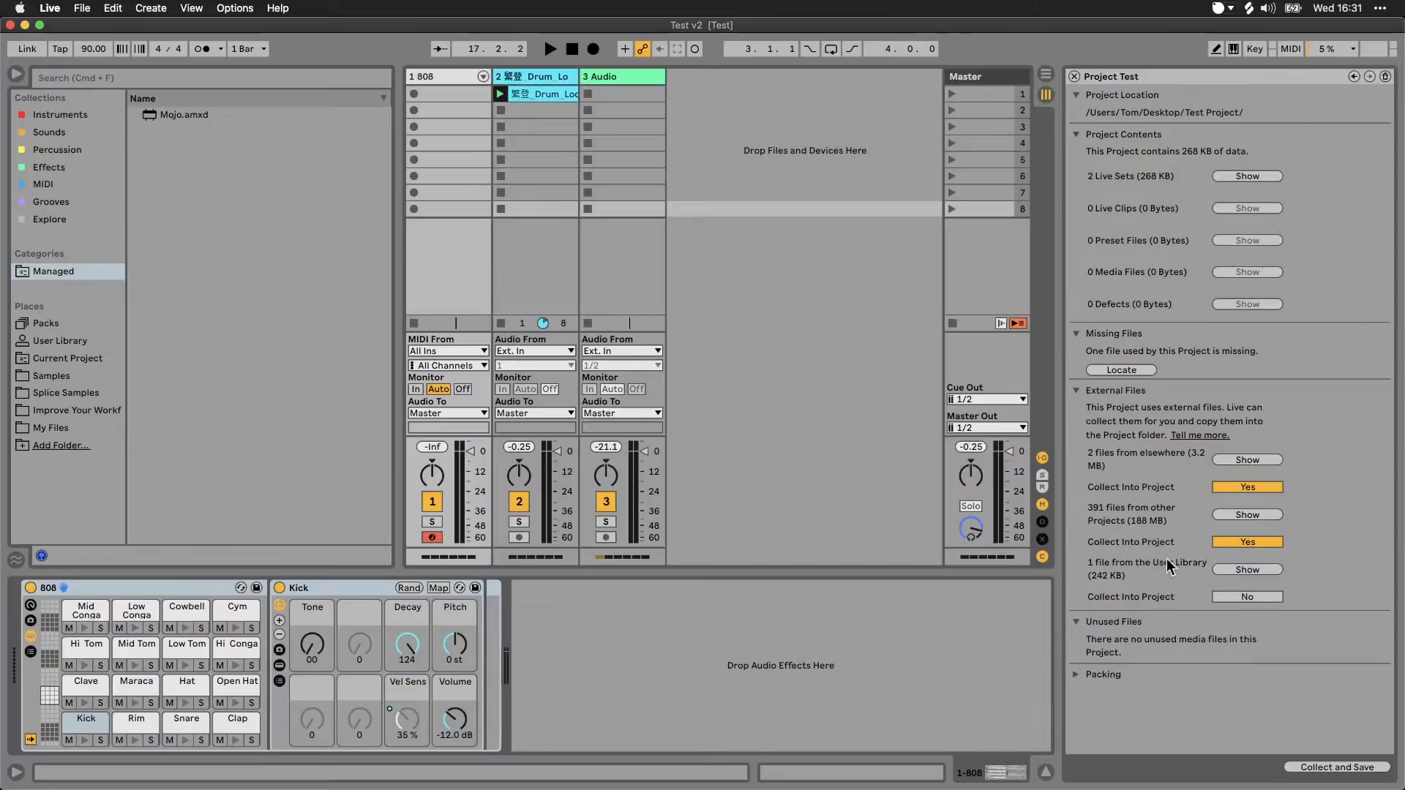
pyautogui.click(1235, 544)
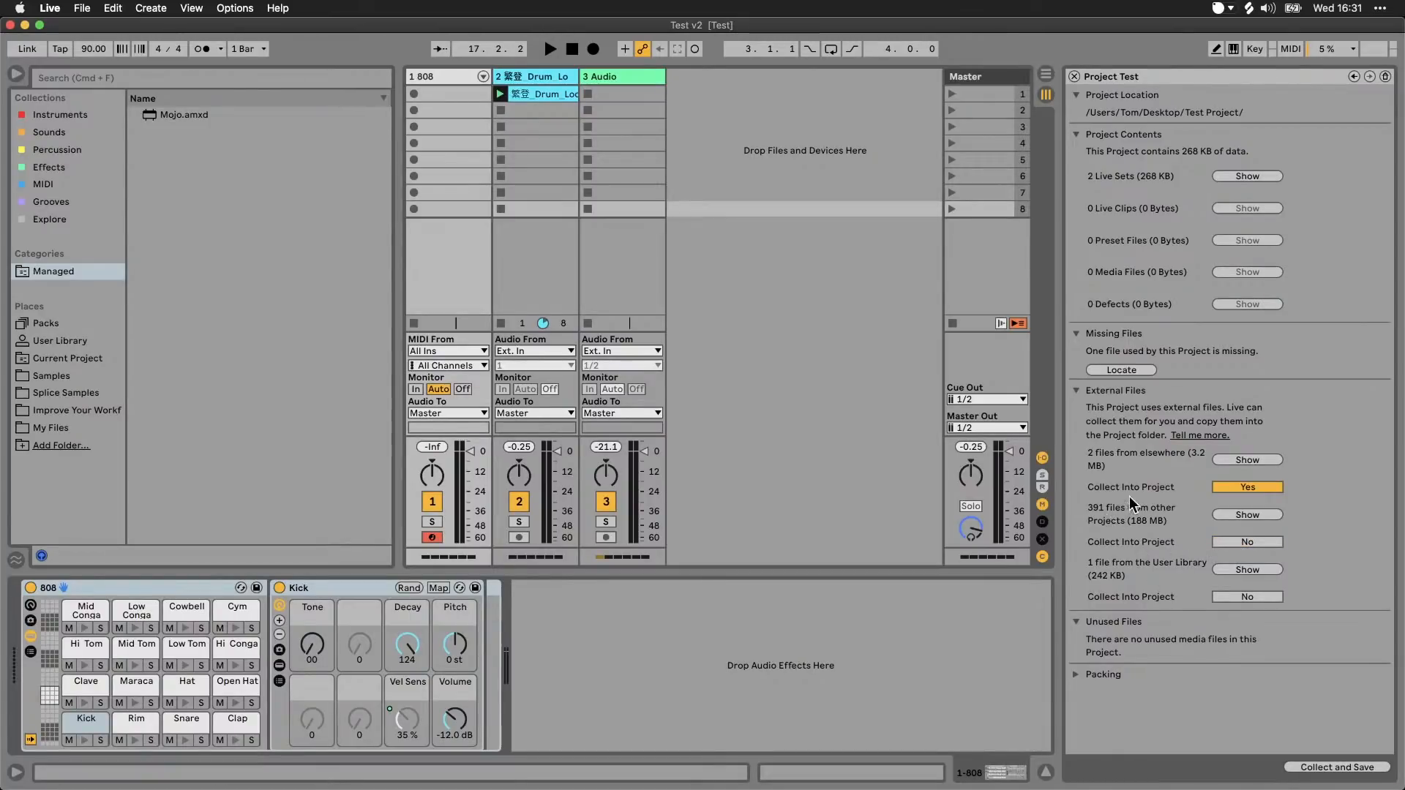
pyautogui.click(1339, 769)
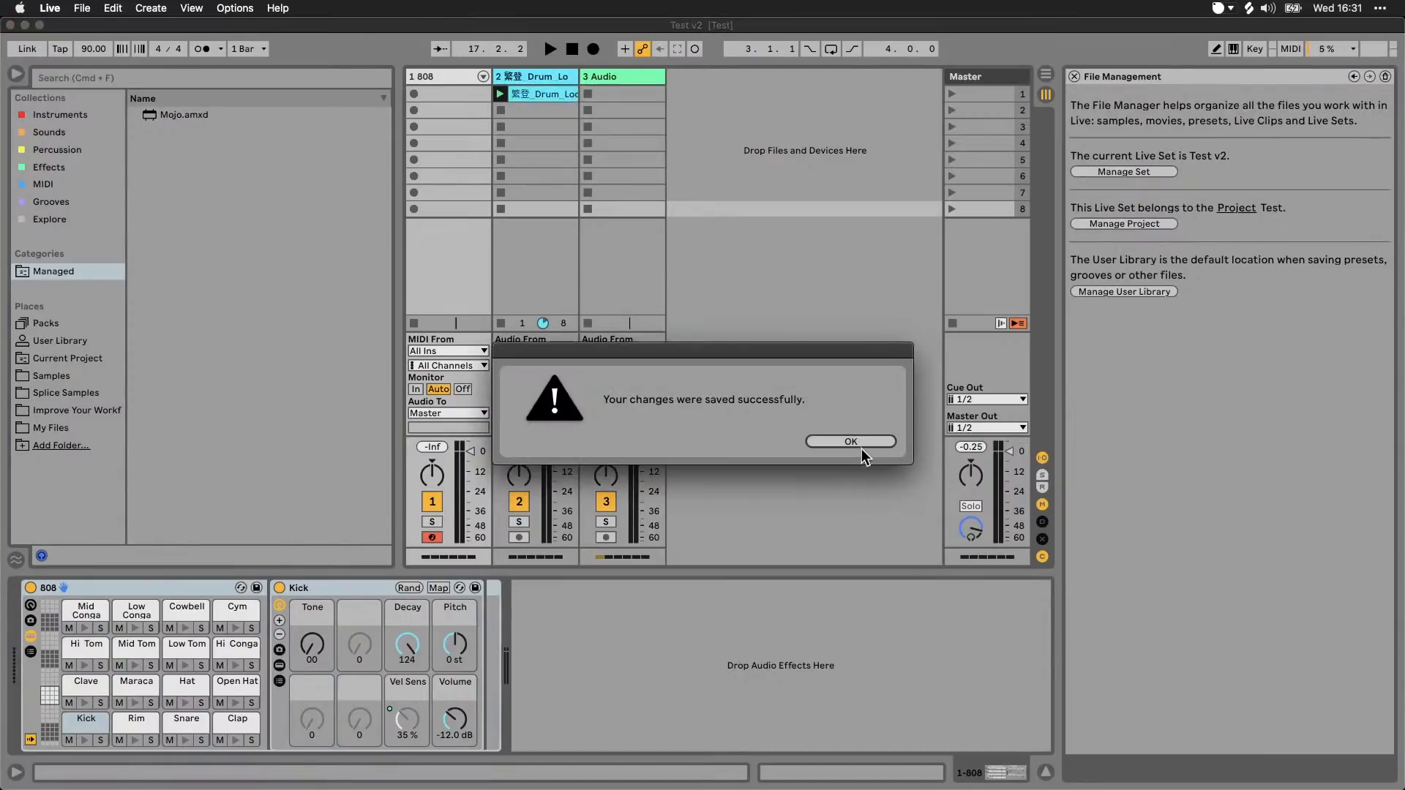
pyautogui.click(850, 441)
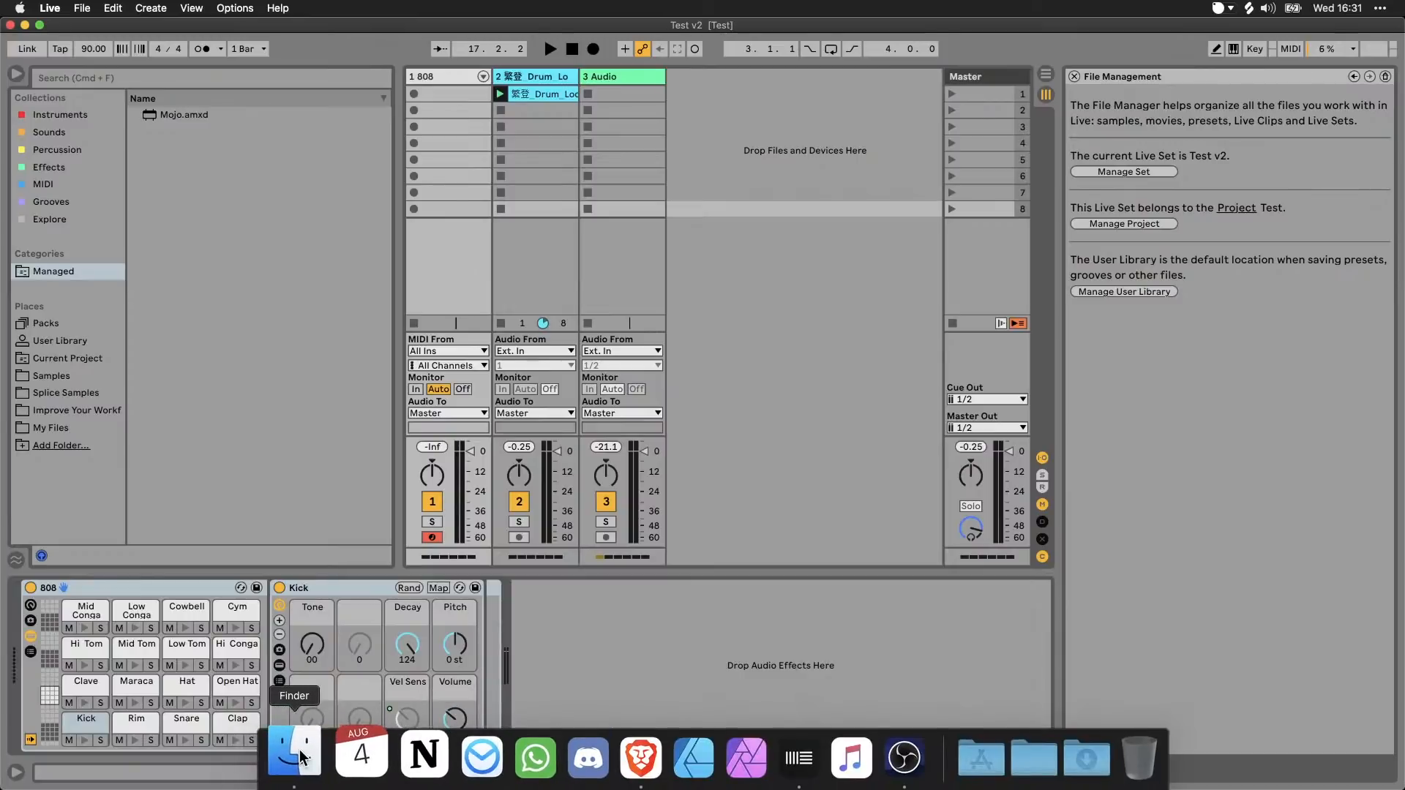
# Step: Switch to Finder, inspect the Imported folder inside the Test Project's Samples folder, and return to the project folder
pyautogui.click(300, 753)
pyautogui.click(1007, 381)
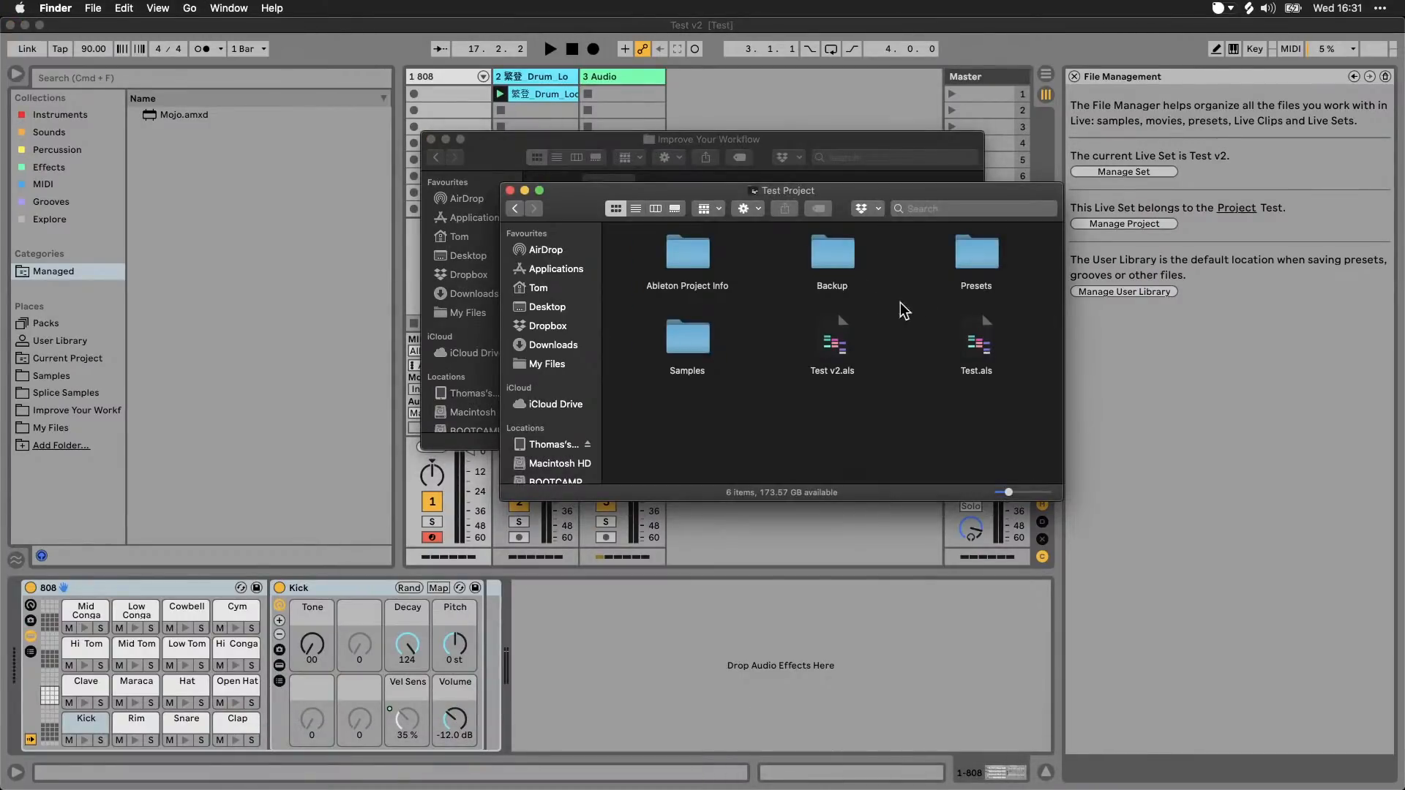
pyautogui.doubleClick(693, 349)
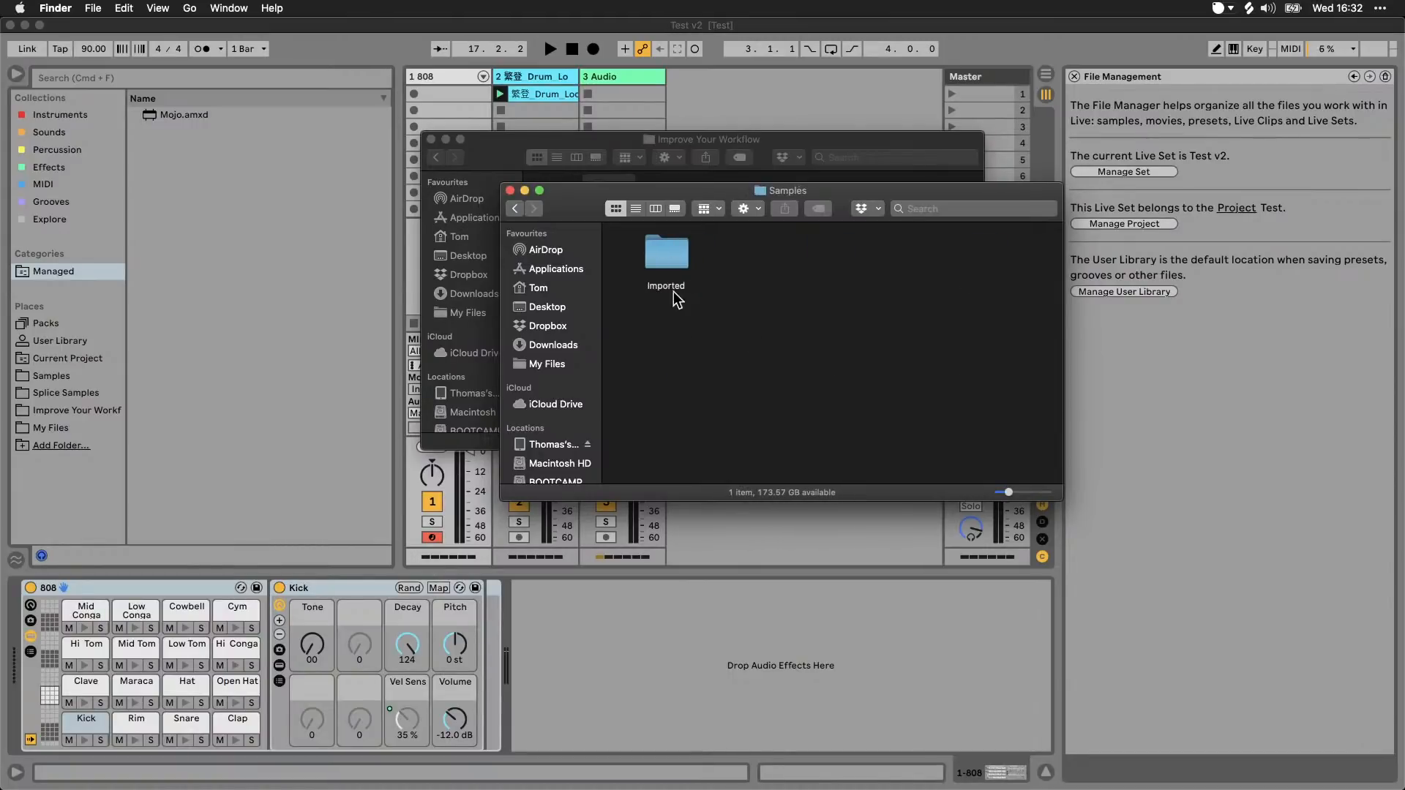
pyautogui.doubleClick(670, 258)
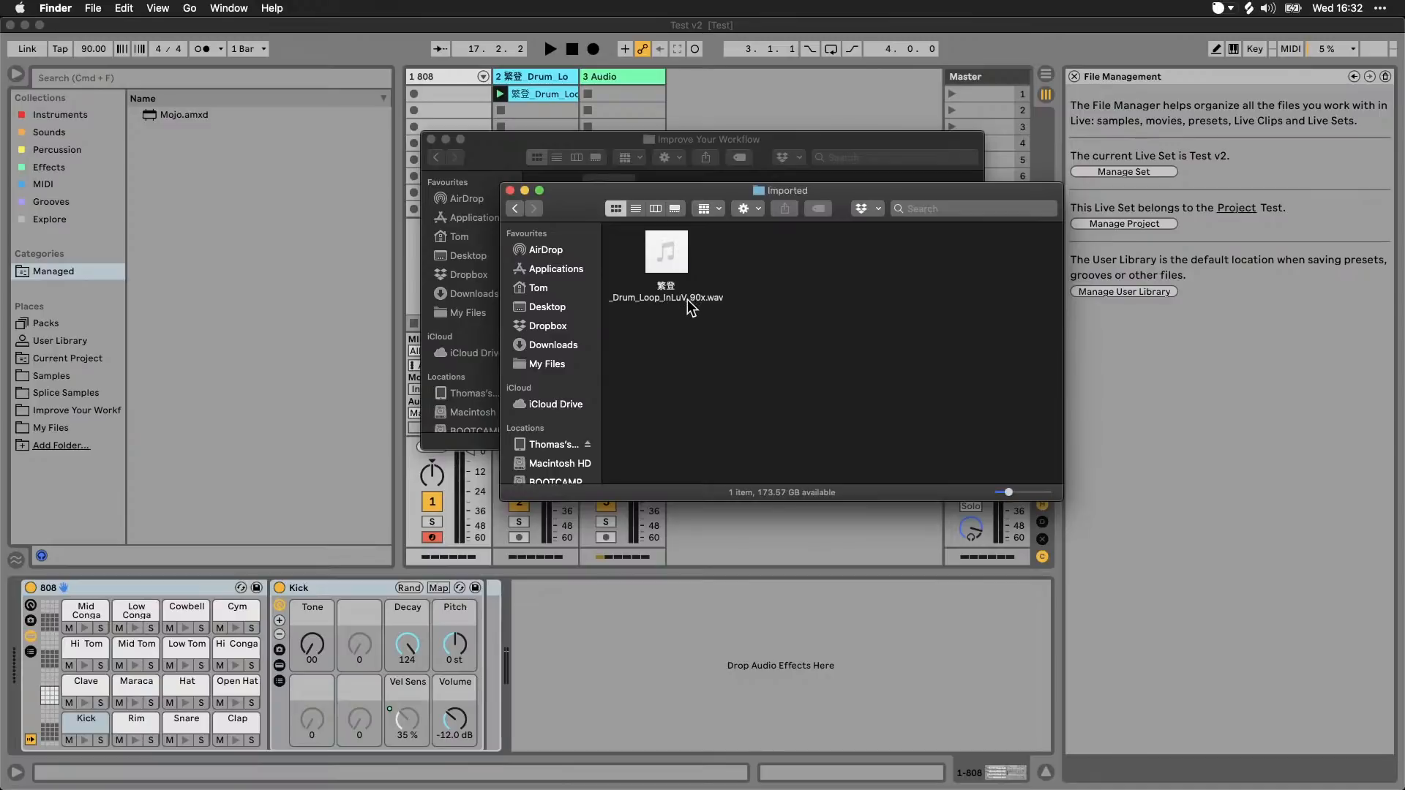
pyautogui.click(518, 208)
pyautogui.click(517, 208)
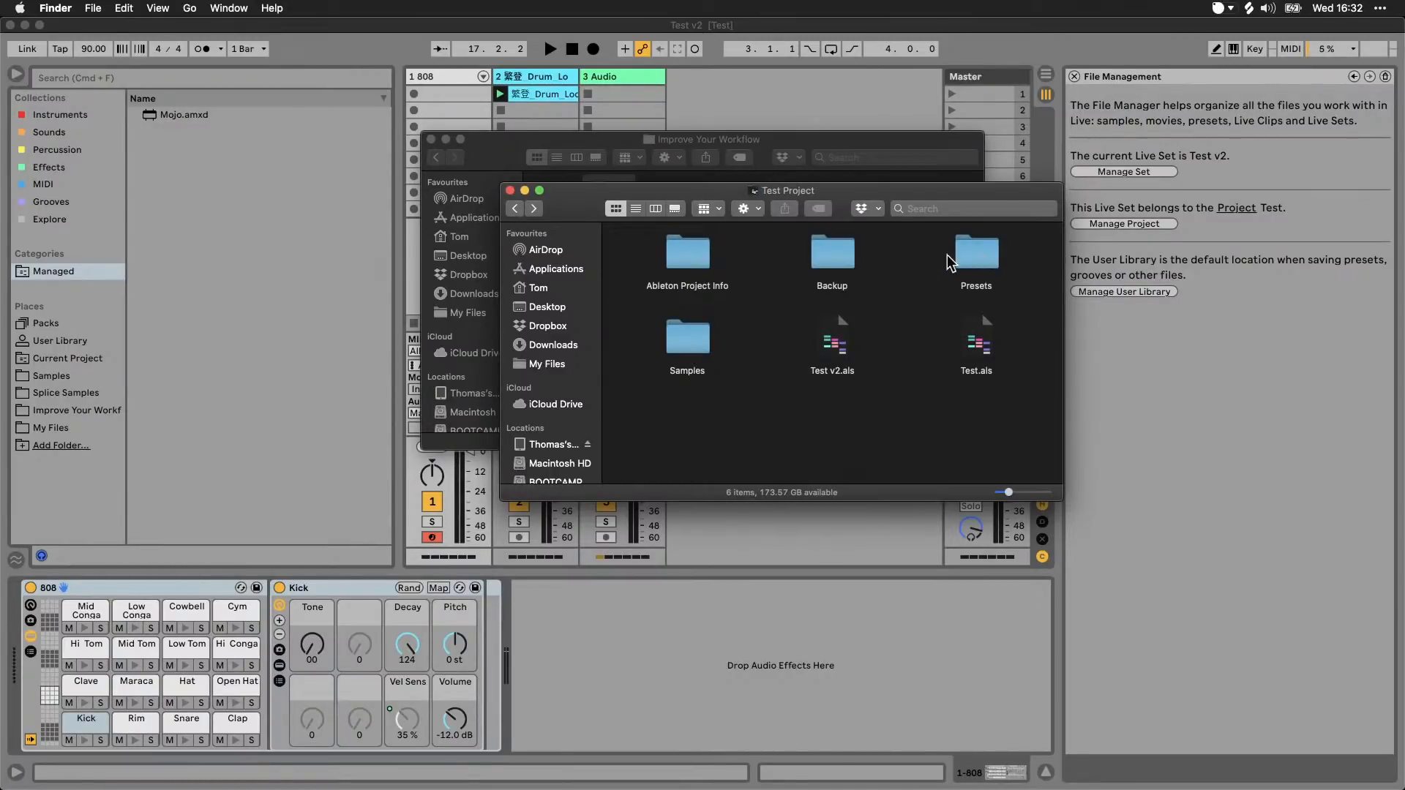
# Step: Inspect the project's Presets folder down to Audio Effects, Max Audio Effect and Imported, go back to the Desktop and reopen Test Project
pyautogui.doubleClick(985, 260)
pyautogui.doubleClick(675, 254)
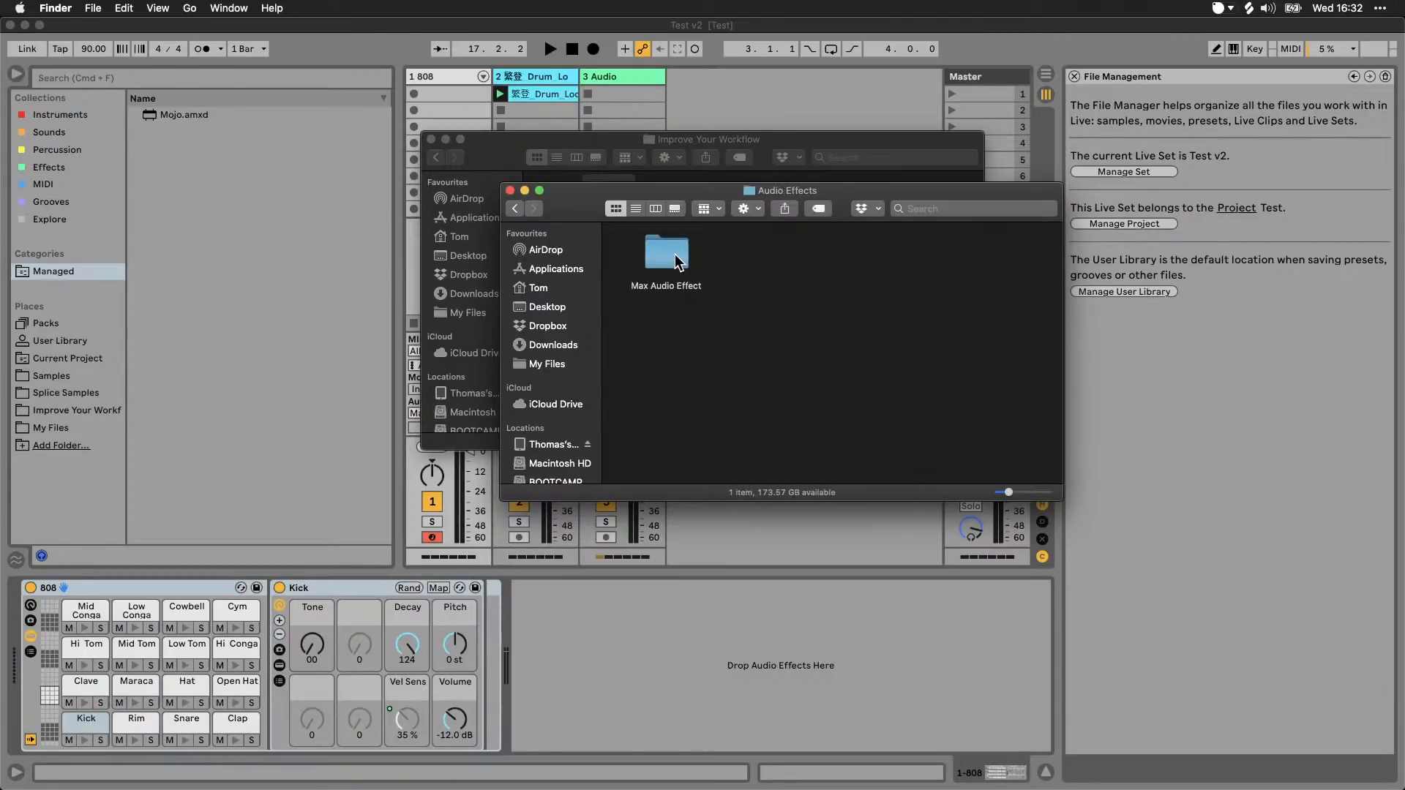
pyautogui.doubleClick(675, 253)
pyautogui.doubleClick(670, 245)
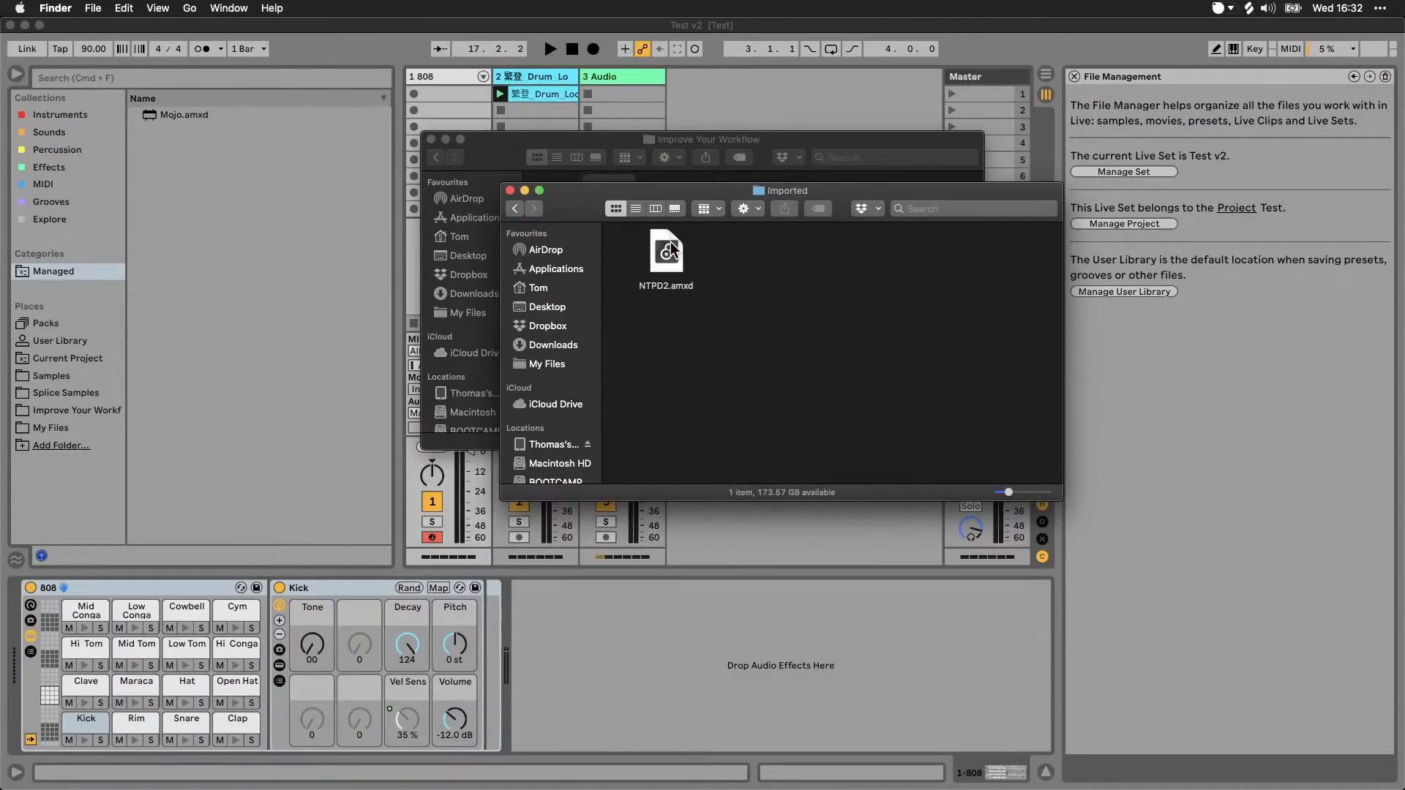
pyautogui.click(514, 208)
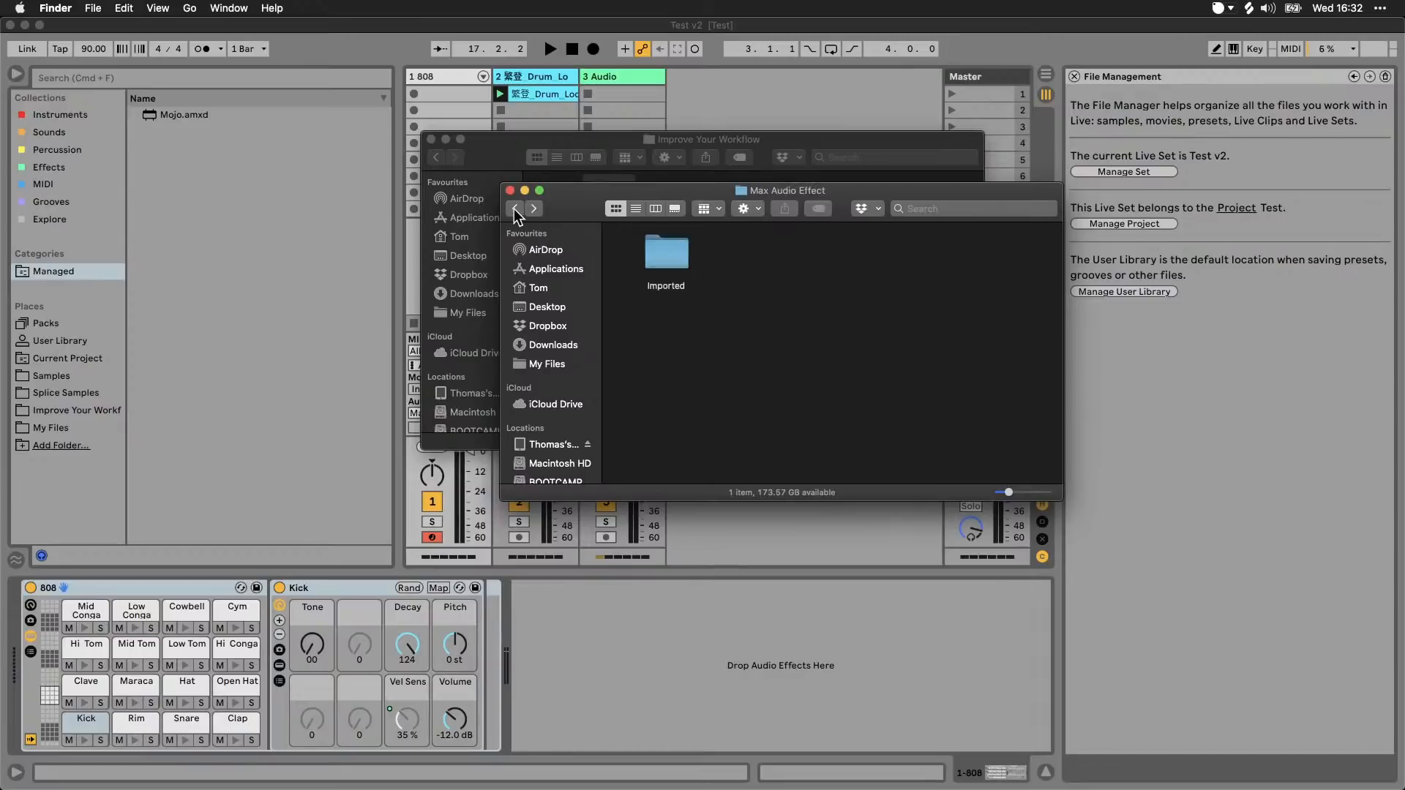
pyautogui.click(514, 208)
pyautogui.click(514, 209)
pyautogui.click(513, 209)
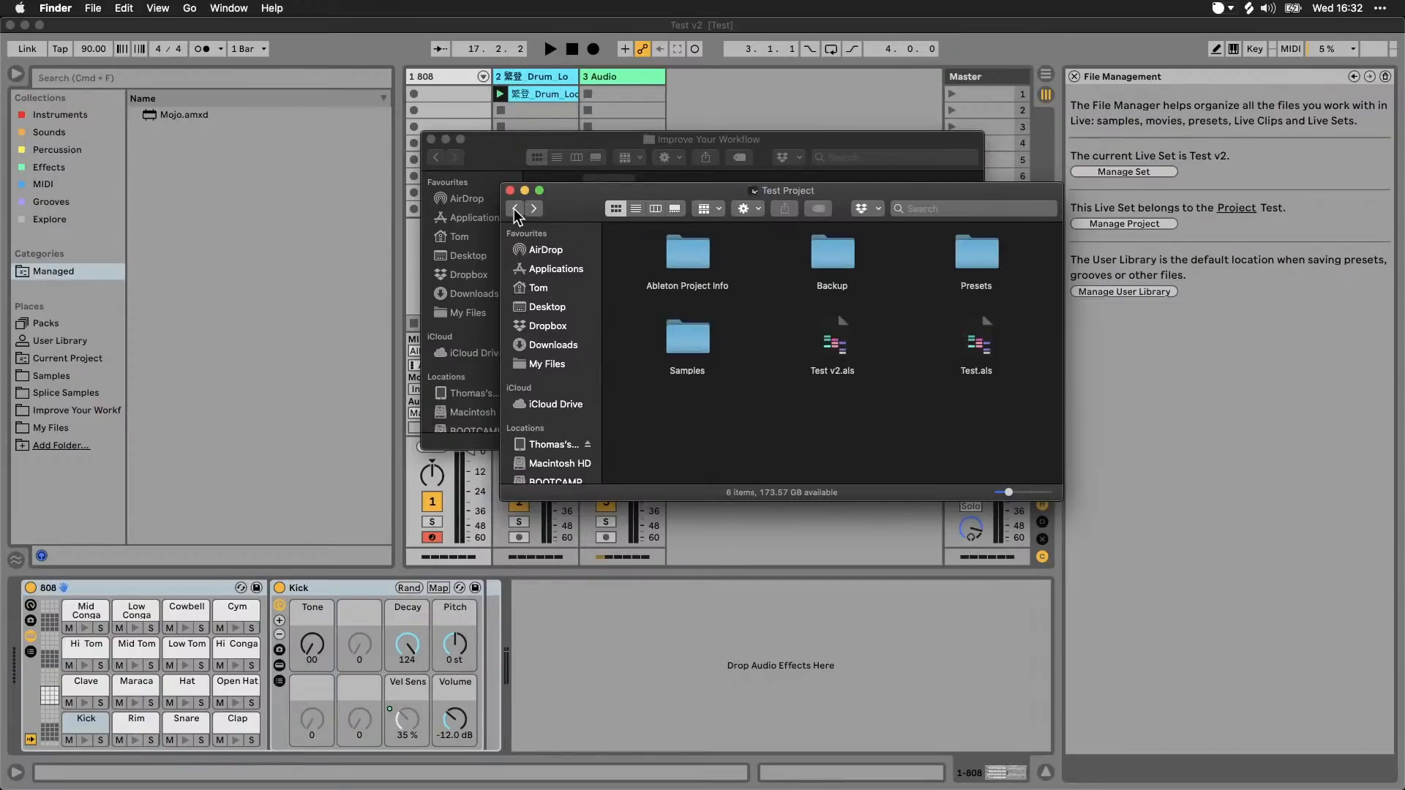
pyautogui.click(514, 209)
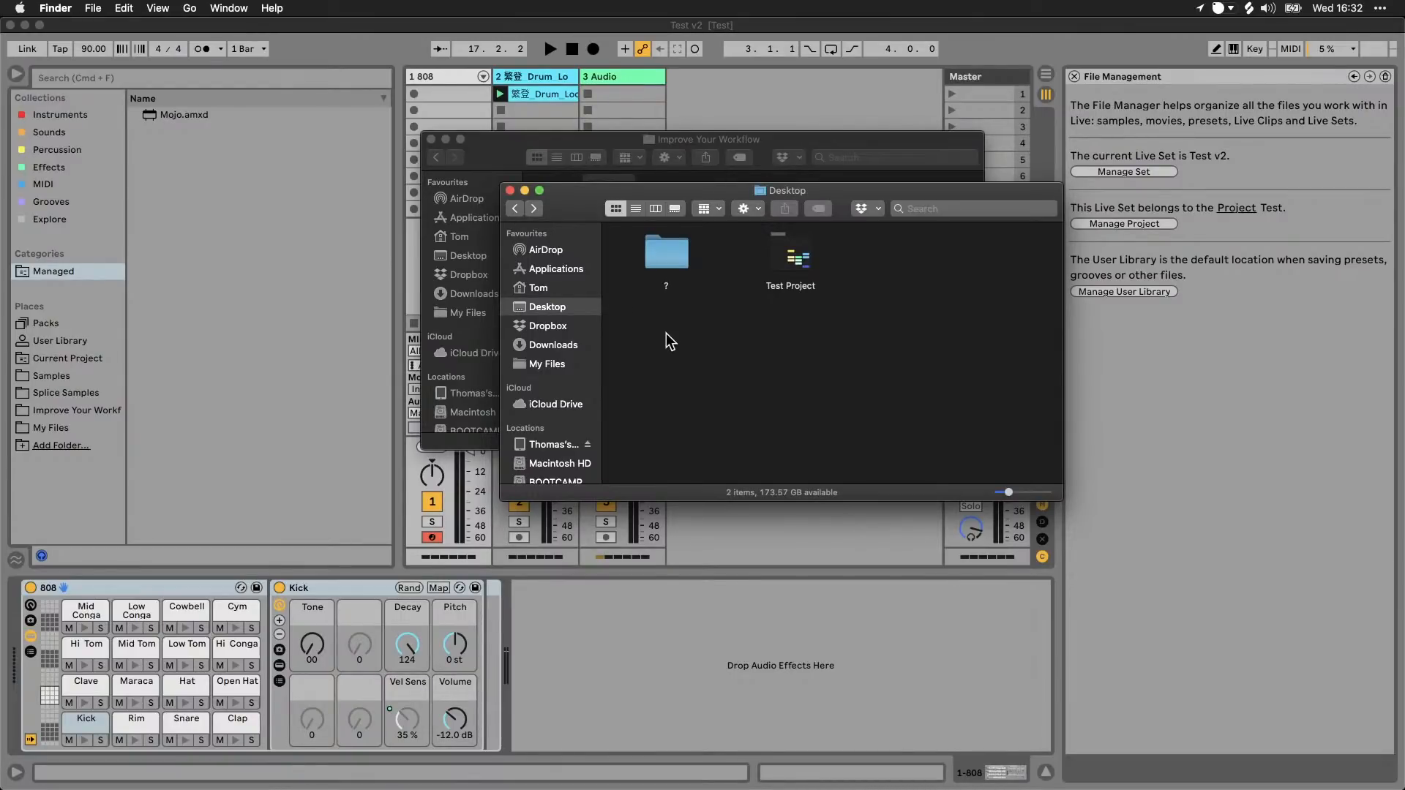
pyautogui.doubleClick(796, 257)
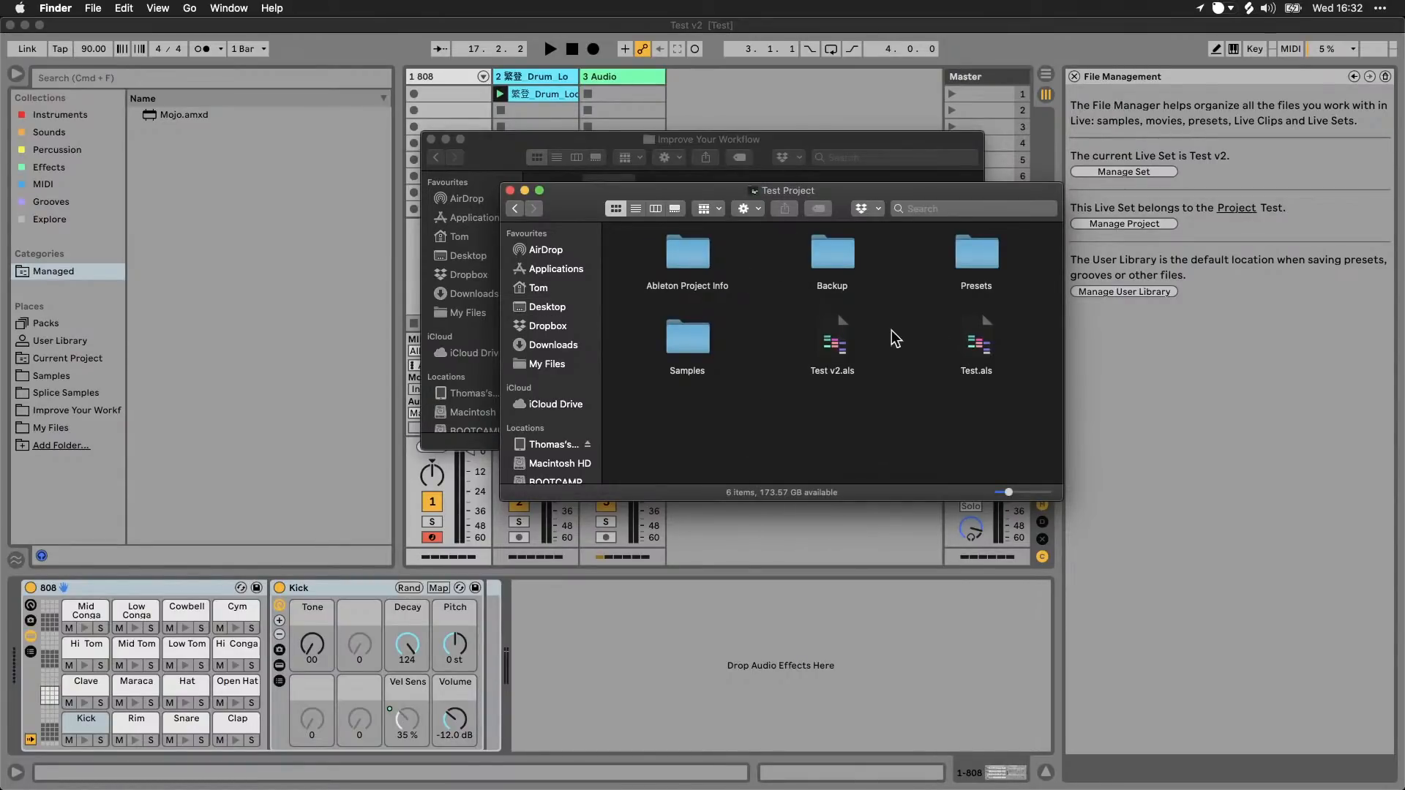
# Step: Check the Test v2.als and Test.als set files in the Test Project folder and return to Live
pyautogui.click(834, 344)
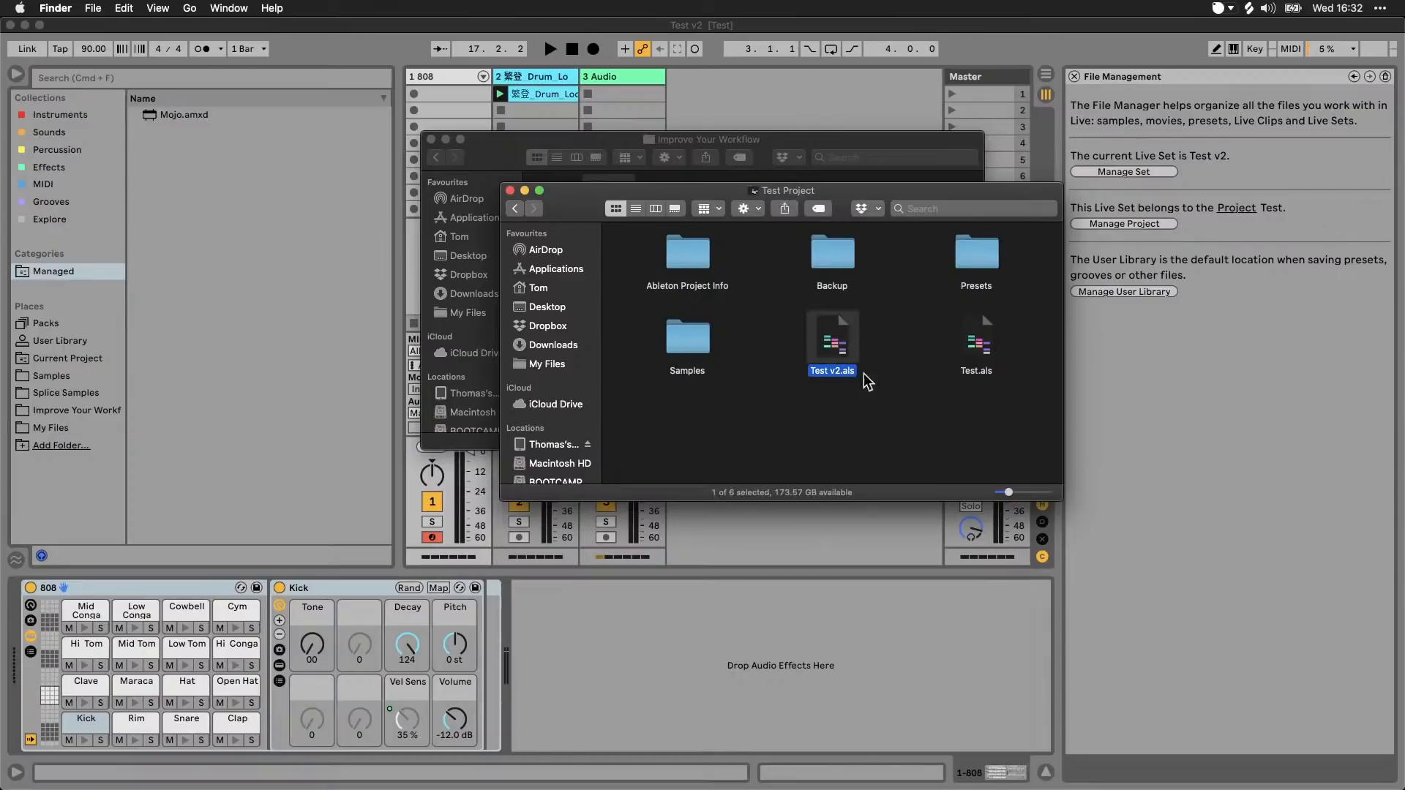
pyautogui.click(971, 373)
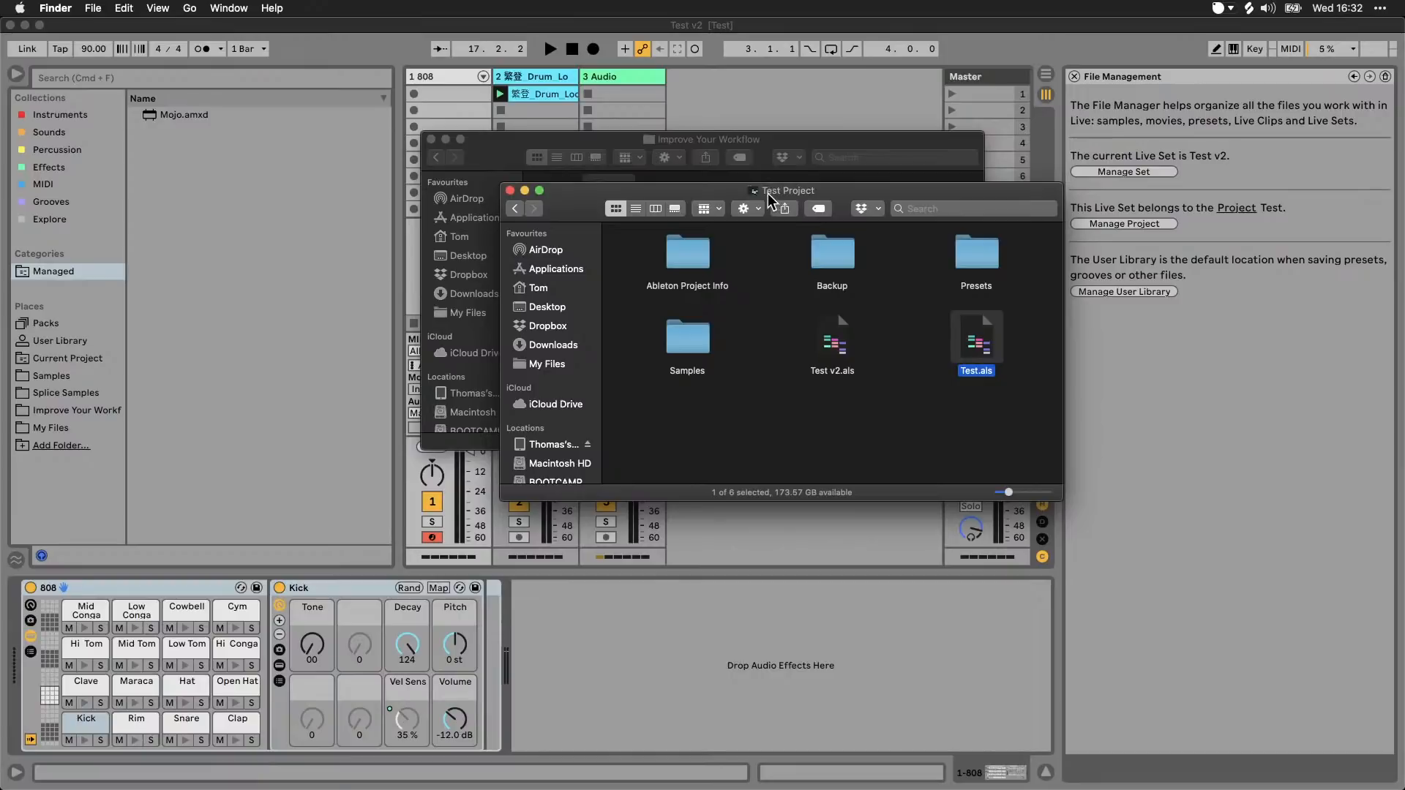
pyautogui.click(773, 335)
pyautogui.click(1171, 265)
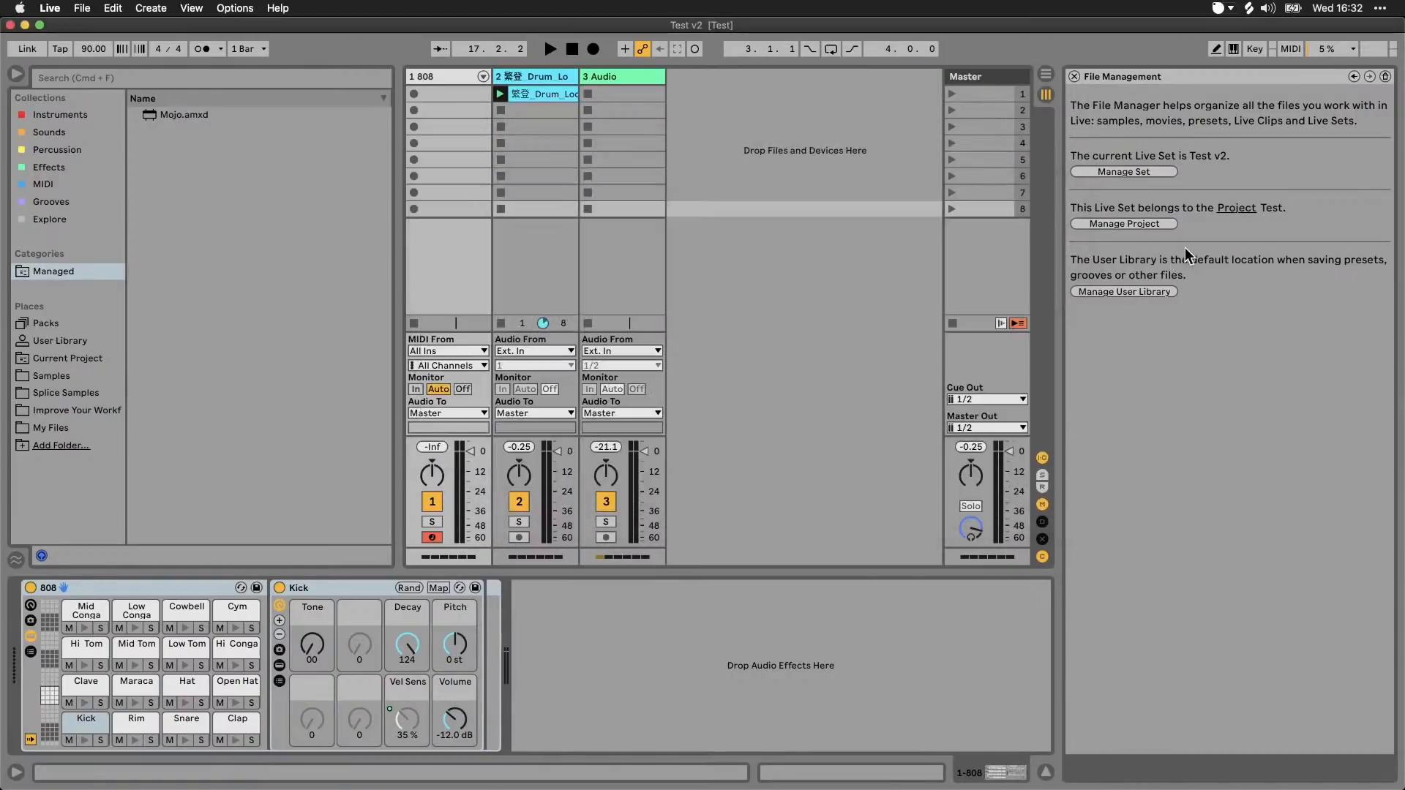
# Step: Delete the drum loop audio track from the set, and manage the Test project to review its Unused Files section
pyautogui.click(542, 94)
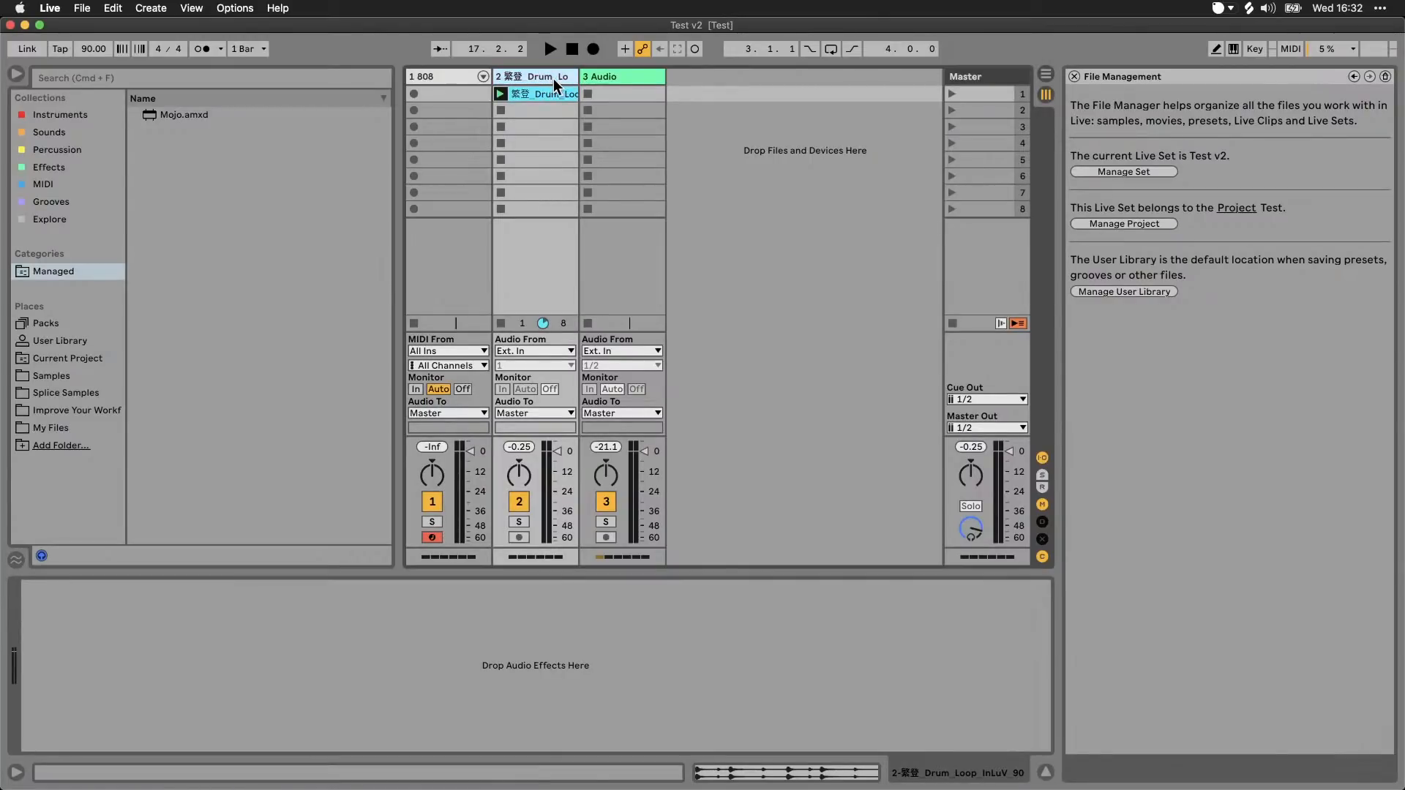
pyautogui.press('Delete')
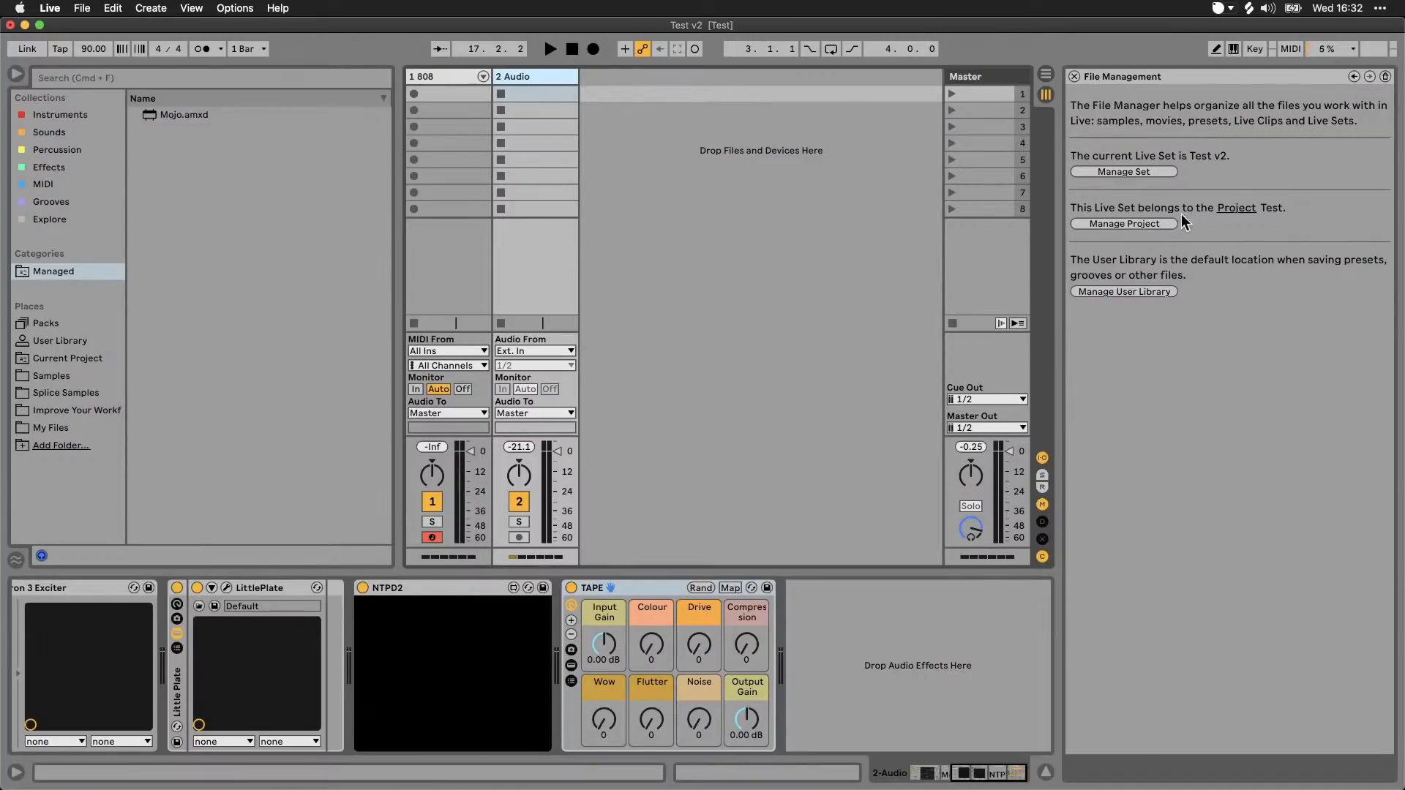
pyautogui.click(1130, 221)
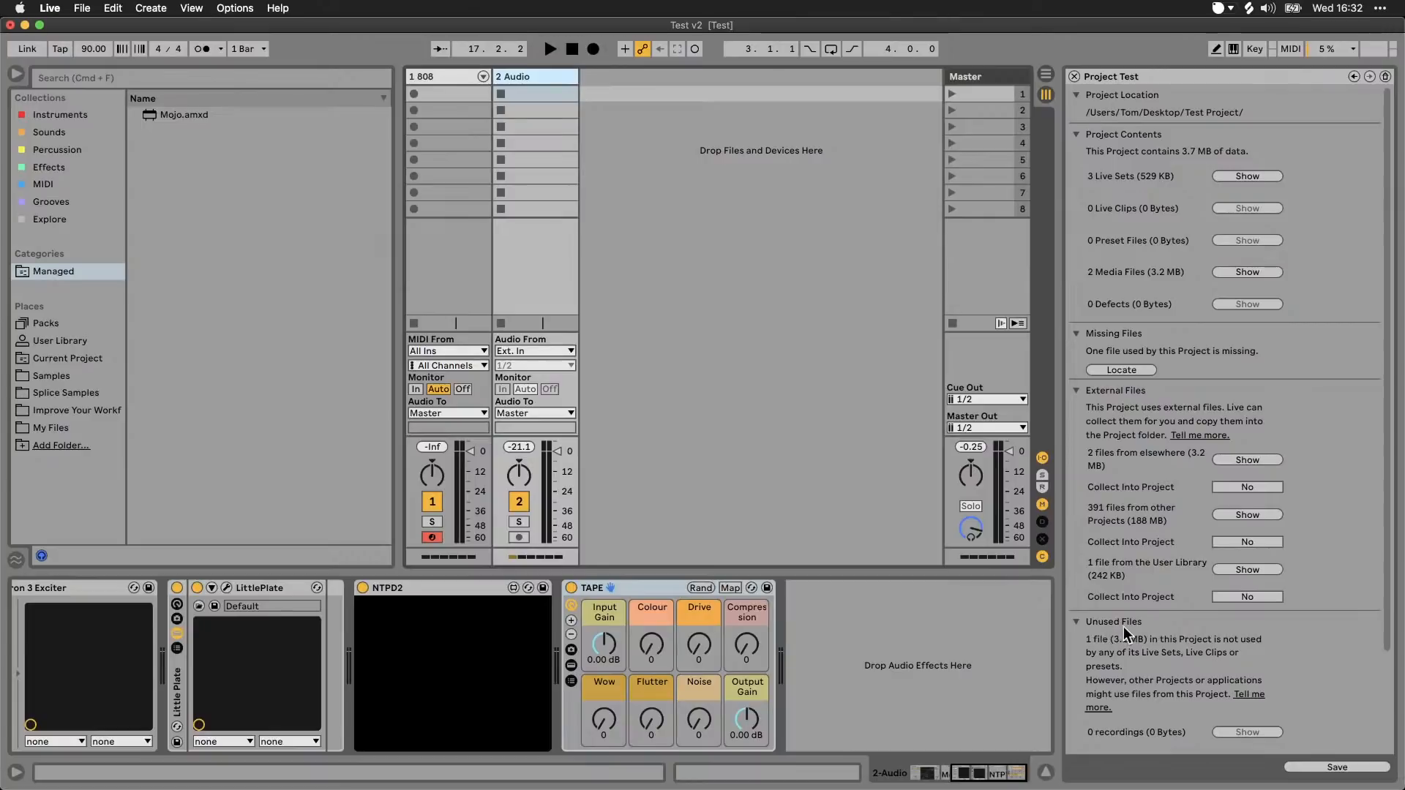
pyautogui.scroll(-5, 1154, 634)
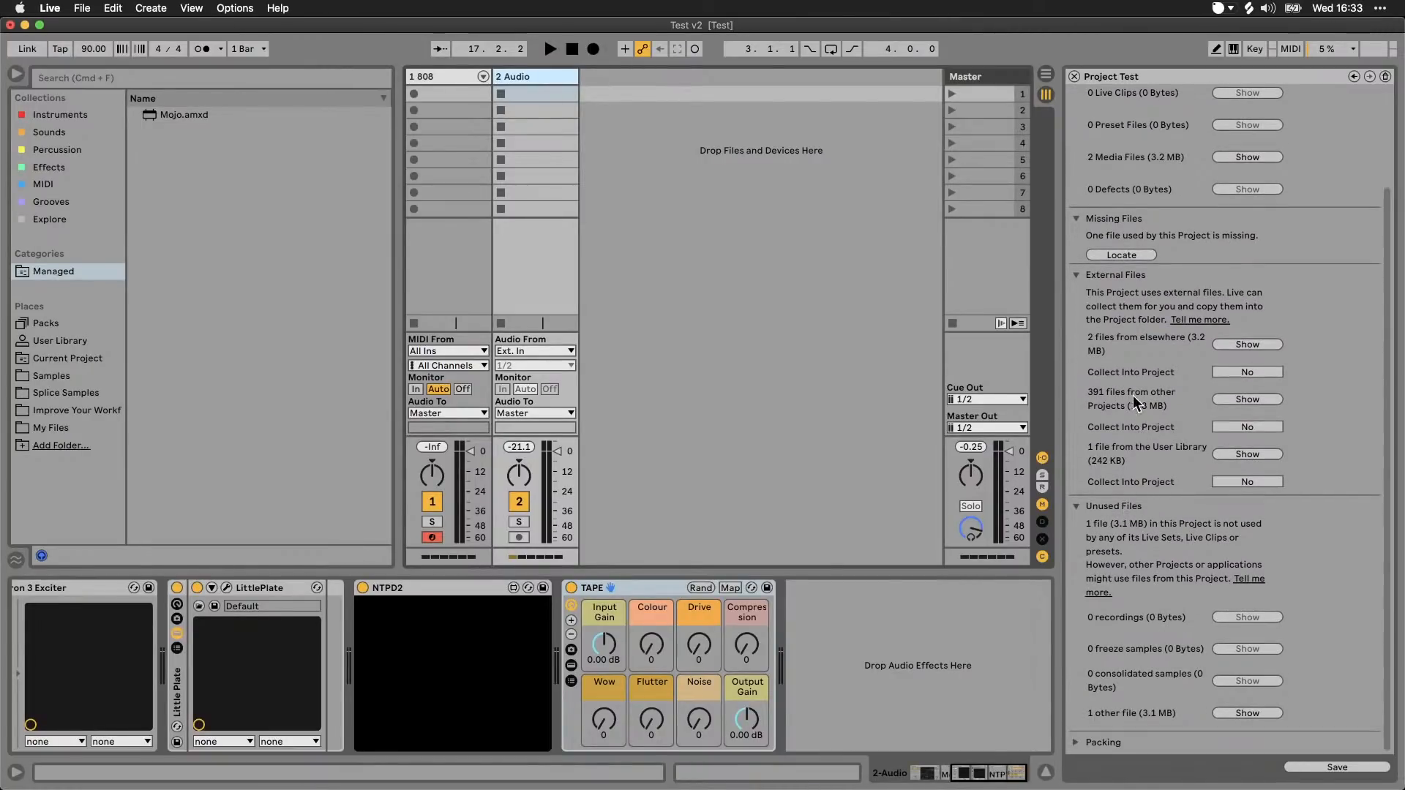
# Step: Reload the file management overview, manage the Test project again and list its other unused files in the browser
pyautogui.click(82, 8)
pyautogui.click(107, 112)
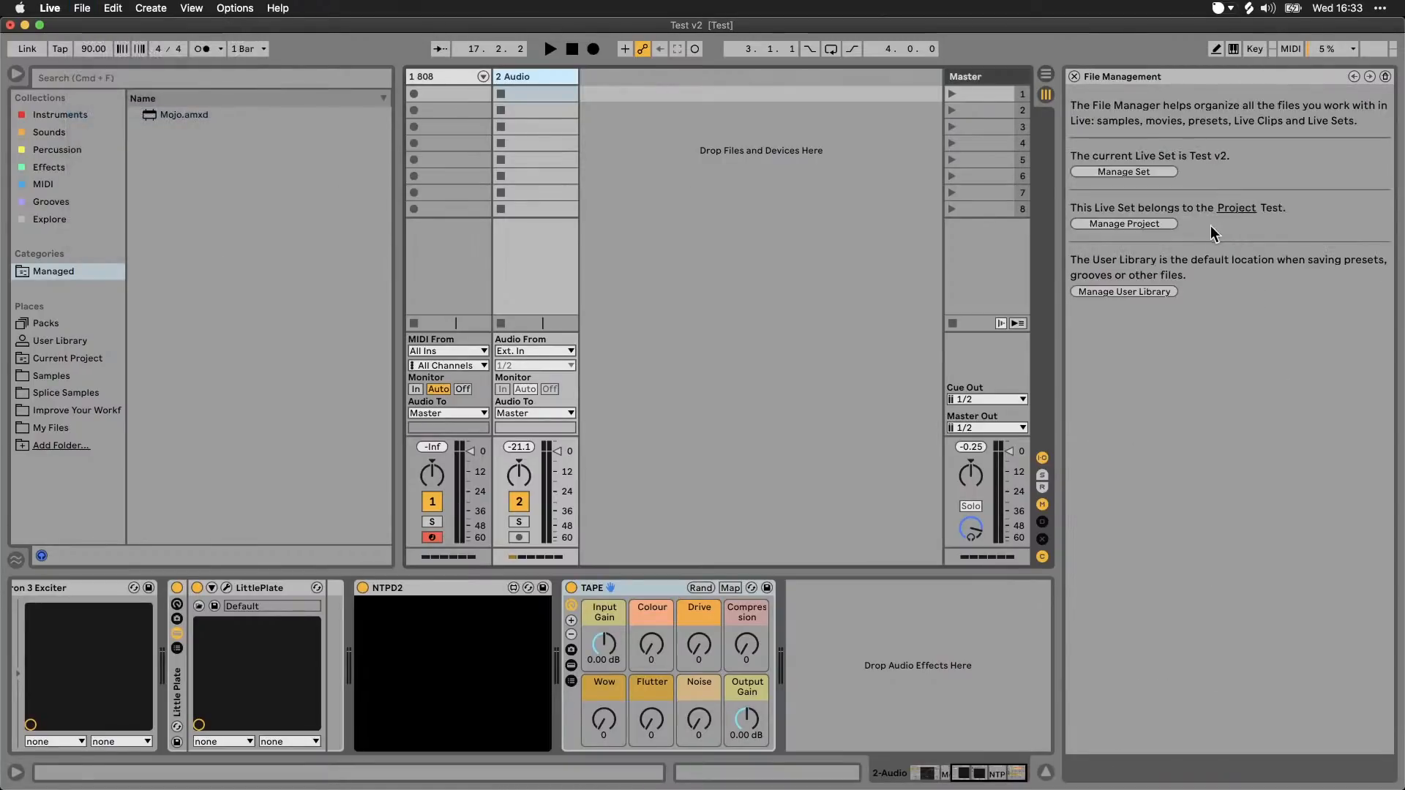
pyautogui.click(1166, 223)
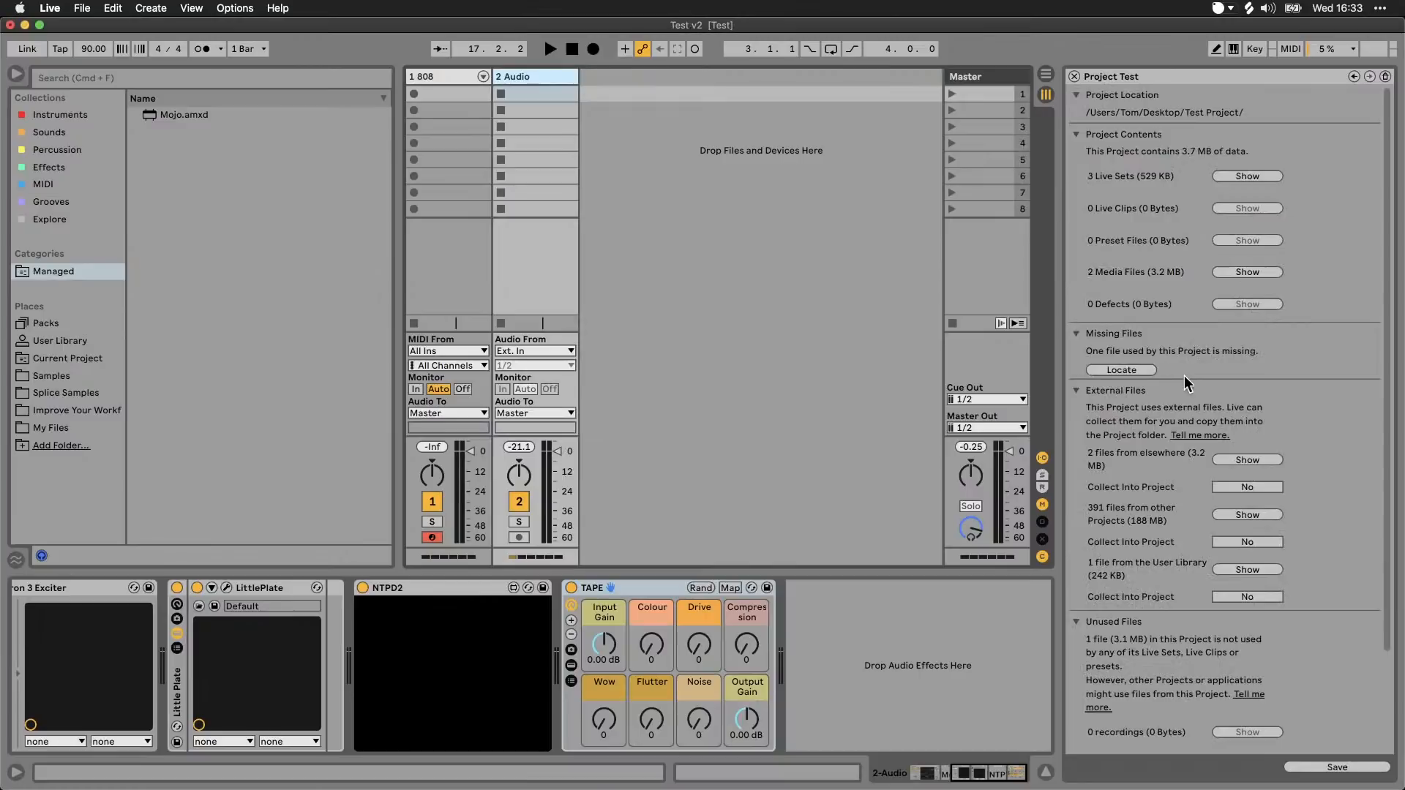
pyautogui.scroll(-5, 1185, 375)
pyautogui.scroll(-2, 1137, 437)
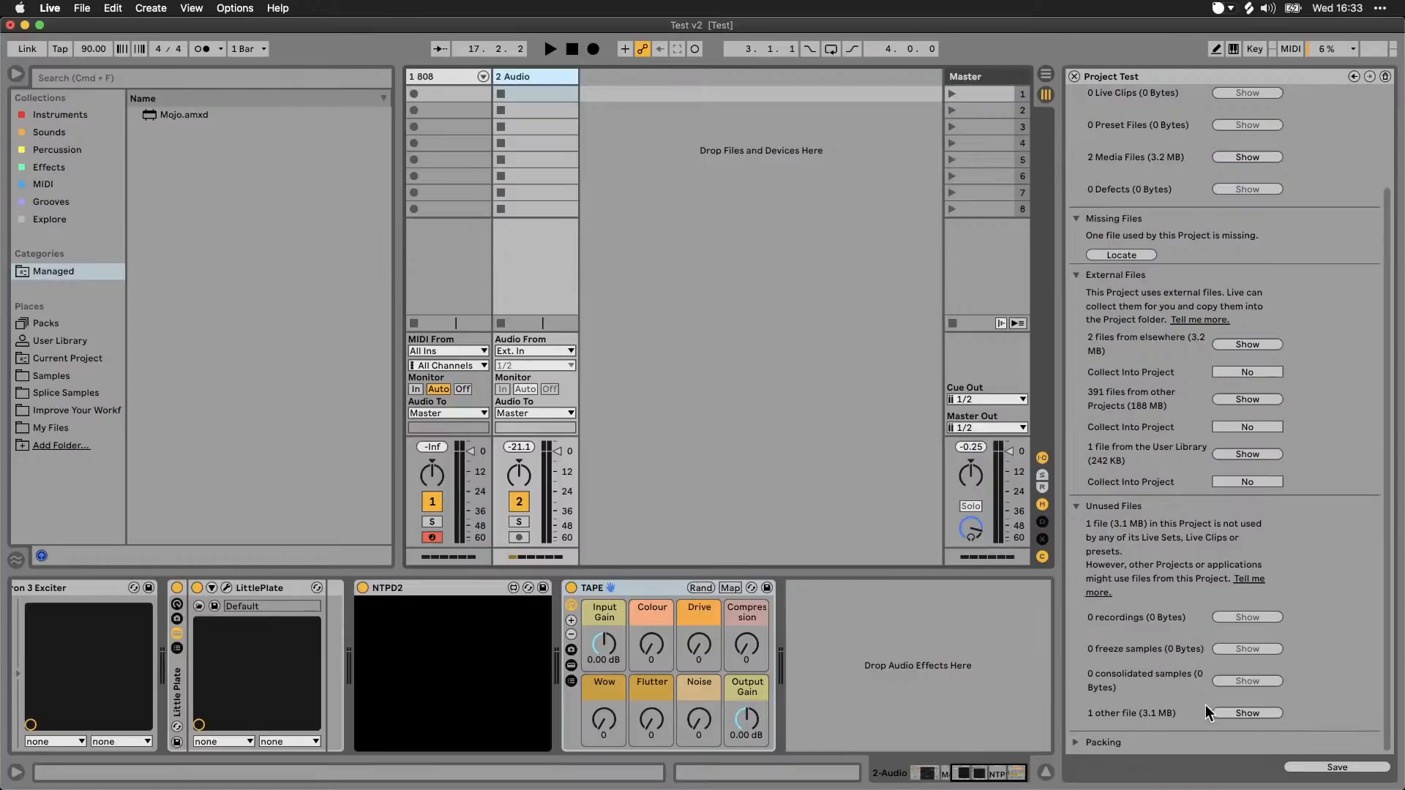
pyautogui.click(1241, 712)
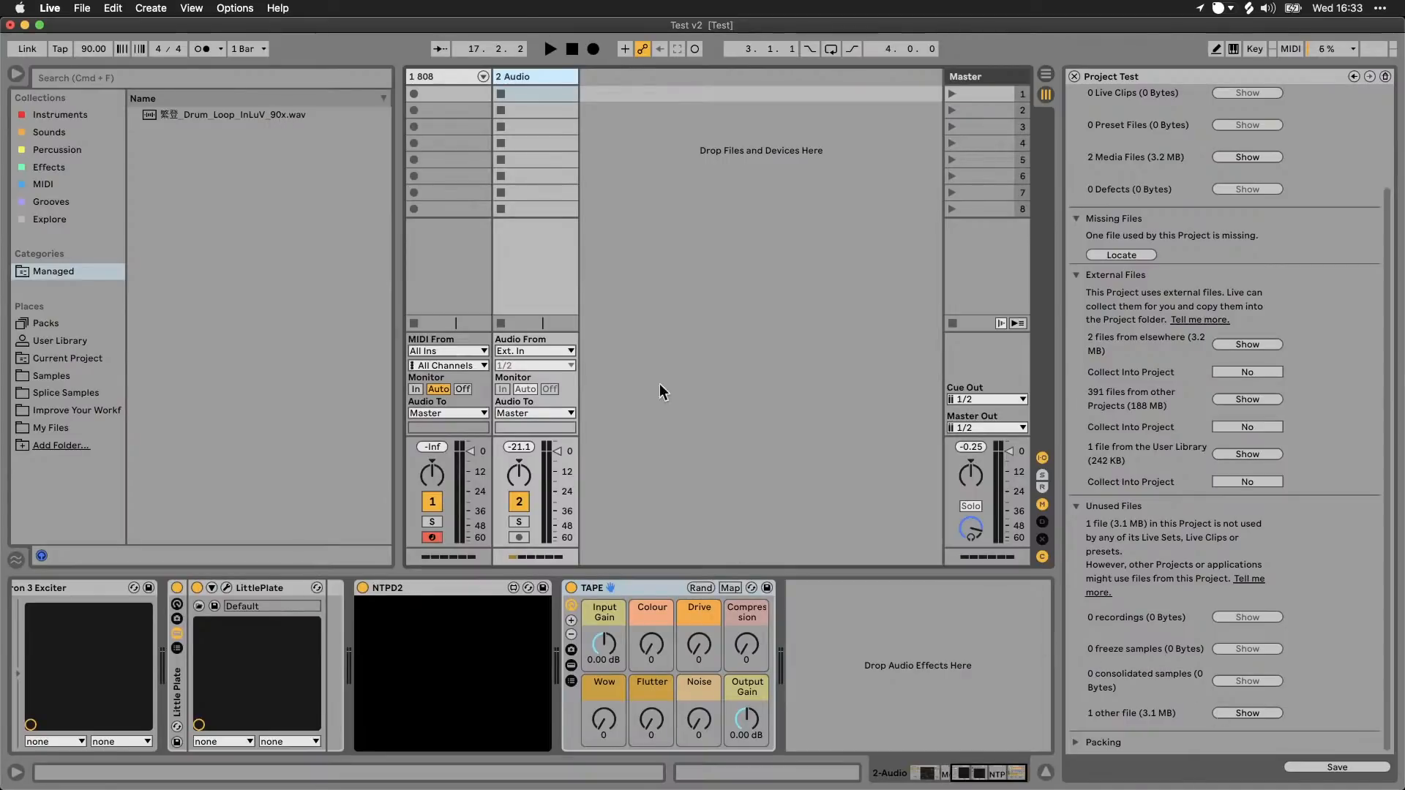
# Step: Move the unused sample 繁登_Drum_Loop_InLuV_90x.wav from the Managed list to the trash
pyautogui.click(257, 116)
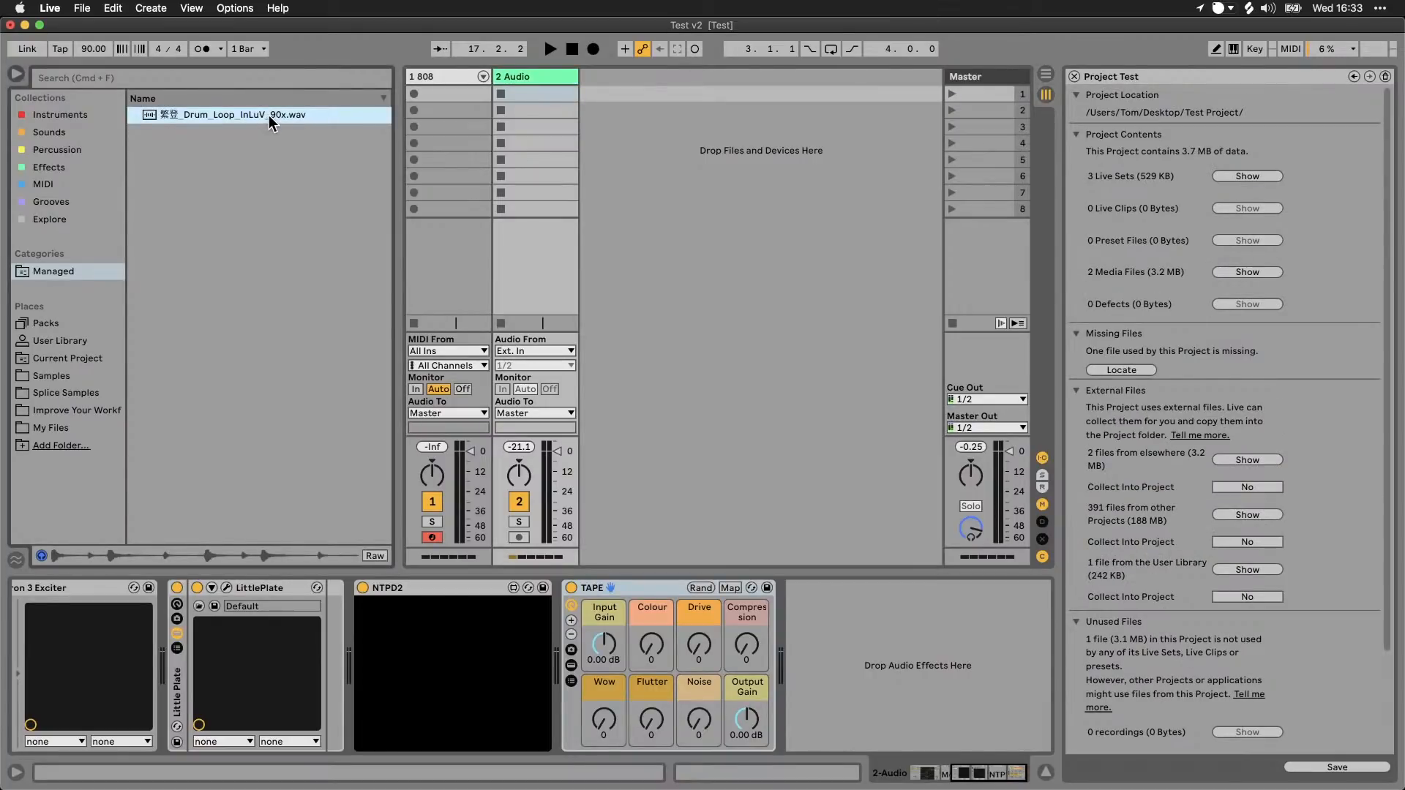
pyautogui.press('Delete')
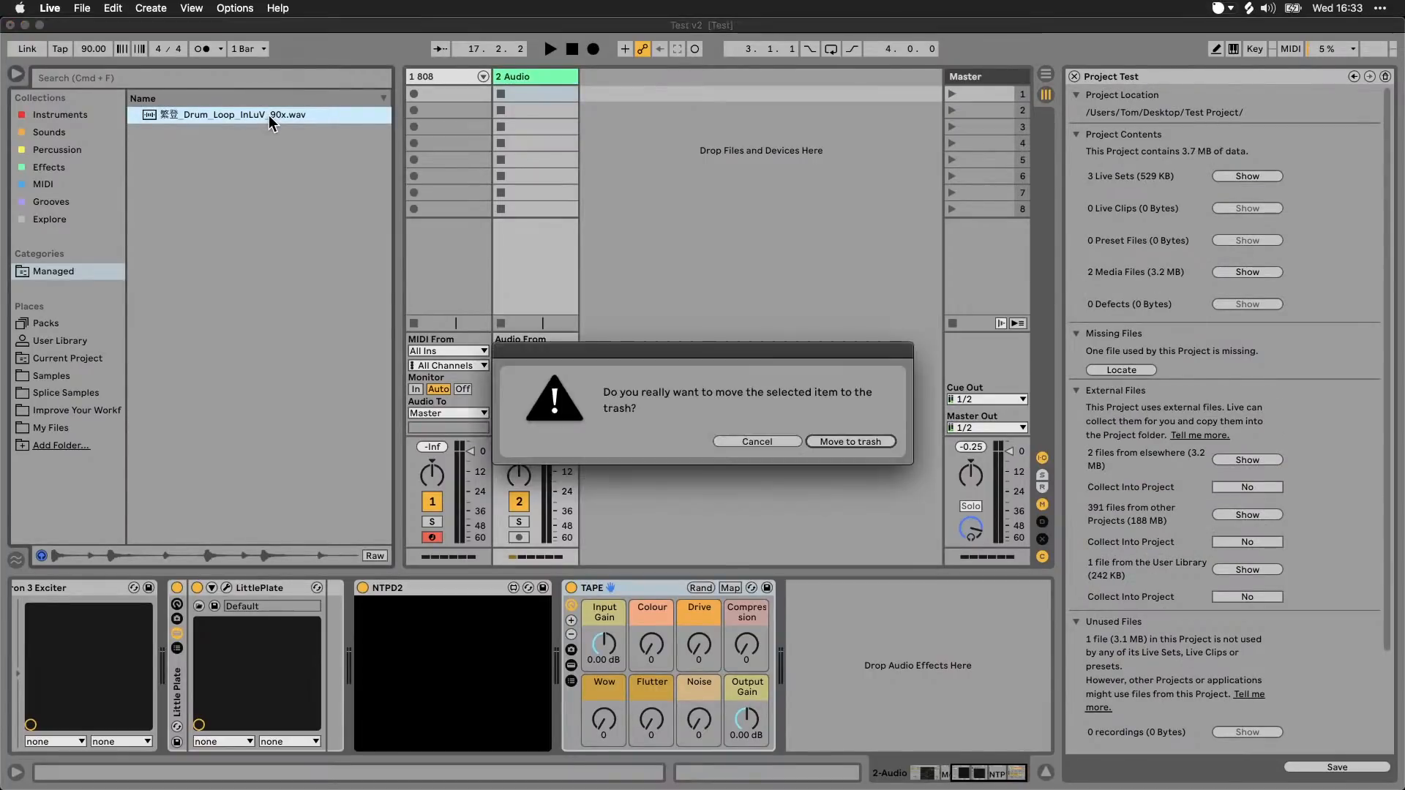
pyautogui.click(845, 441)
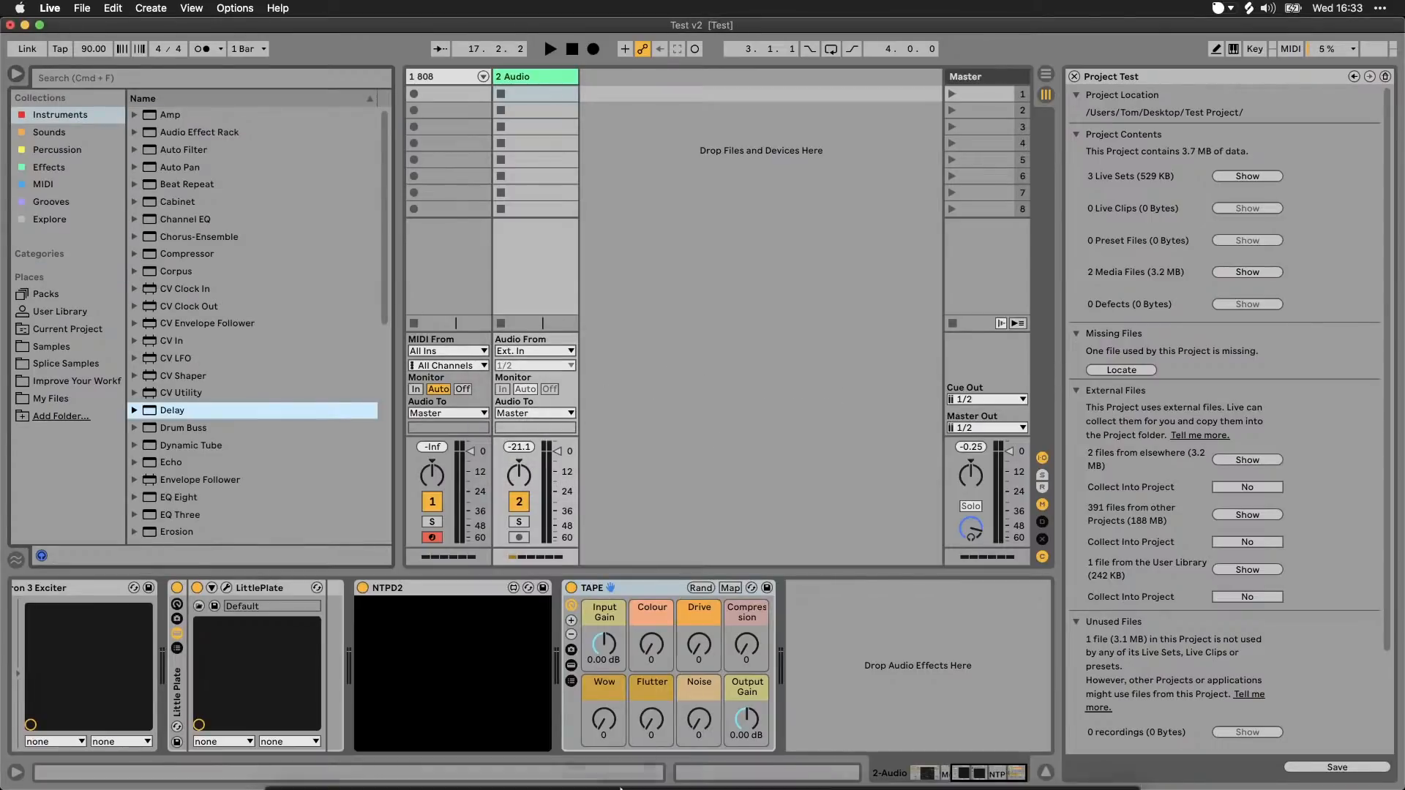
# Step: Switch to Finder, inspect the Imported folder inside Test Project's Samples folder, check the Improve Your Workflow folder and return to Live
pyautogui.click(296, 764)
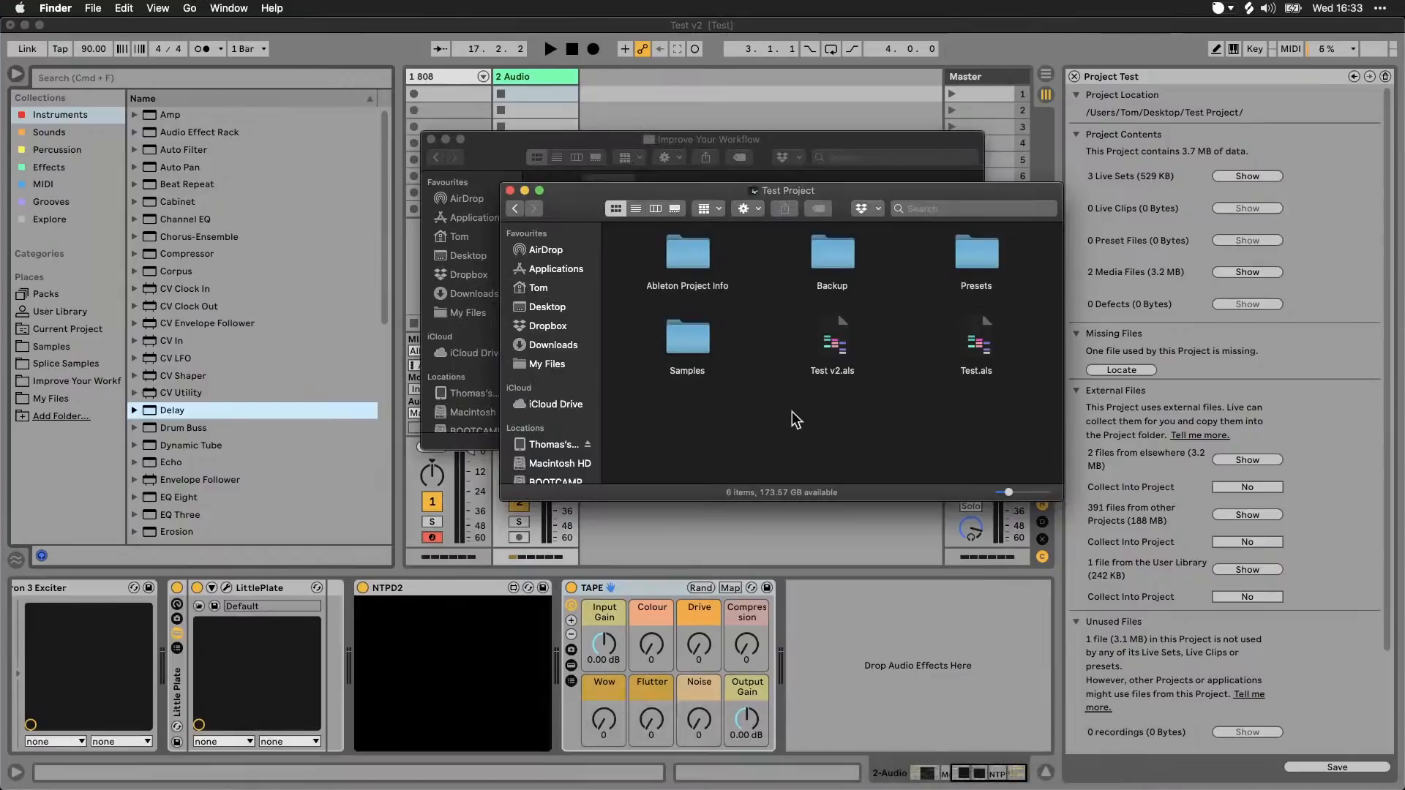
pyautogui.click(695, 330)
pyautogui.doubleClick(678, 341)
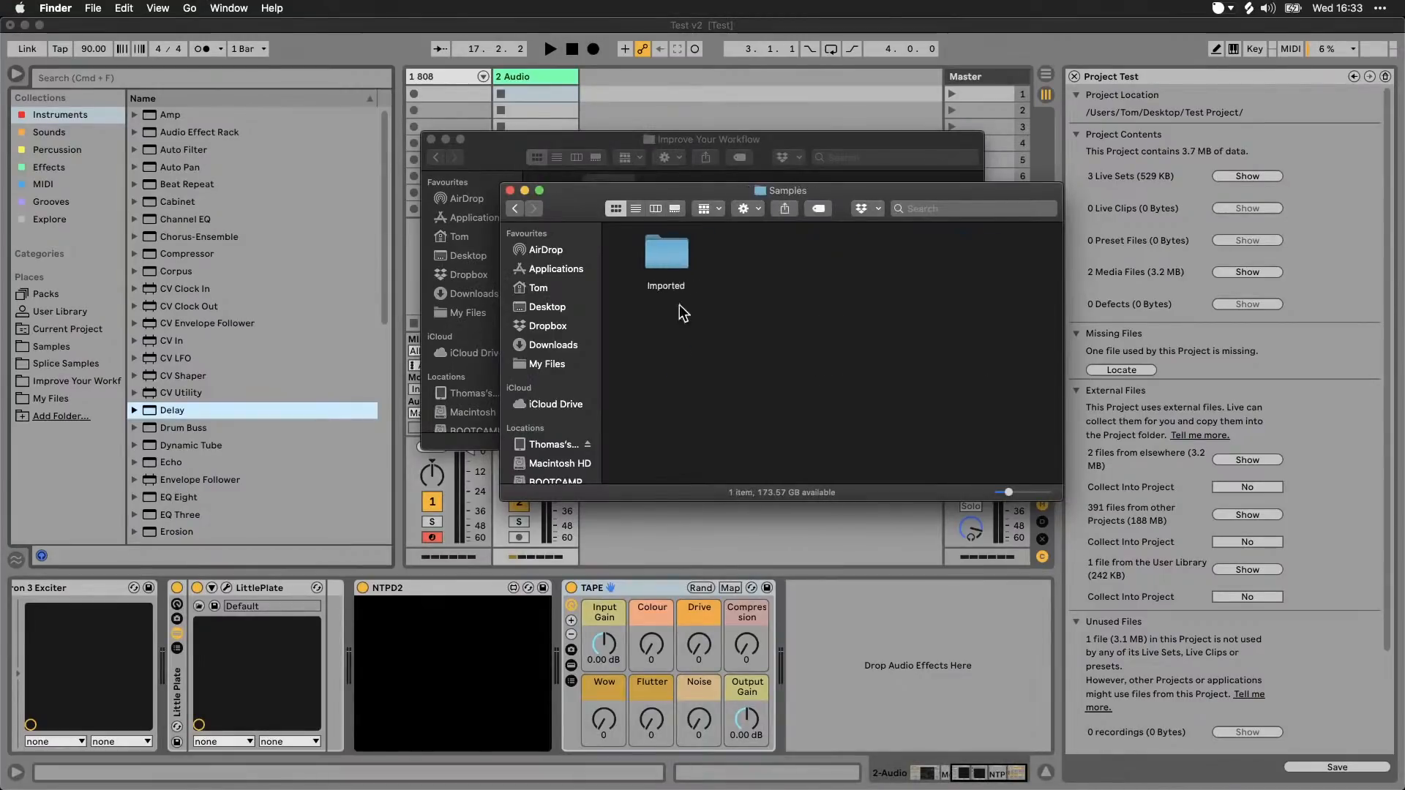
pyautogui.doubleClick(677, 256)
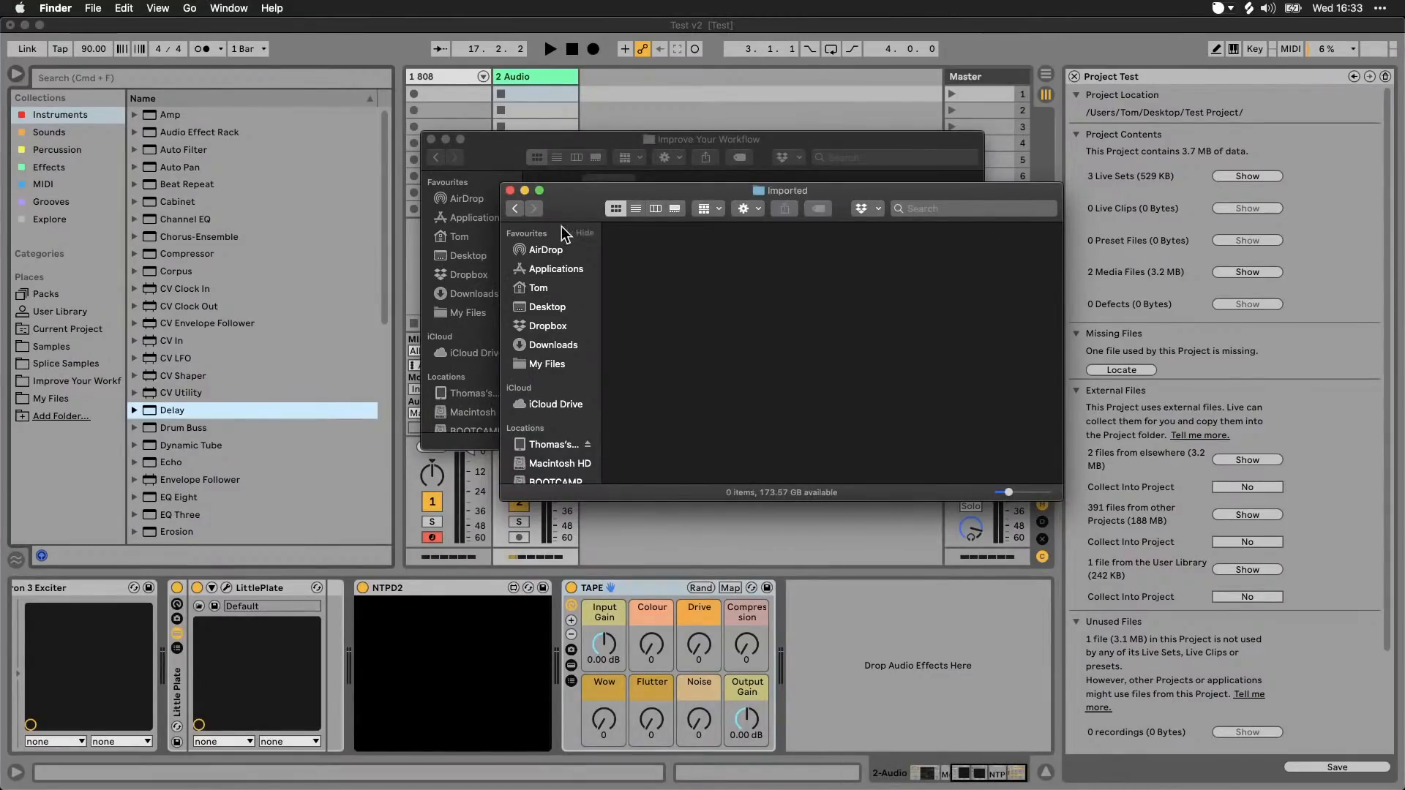
pyautogui.click(515, 213)
pyautogui.click(516, 214)
pyautogui.click(515, 164)
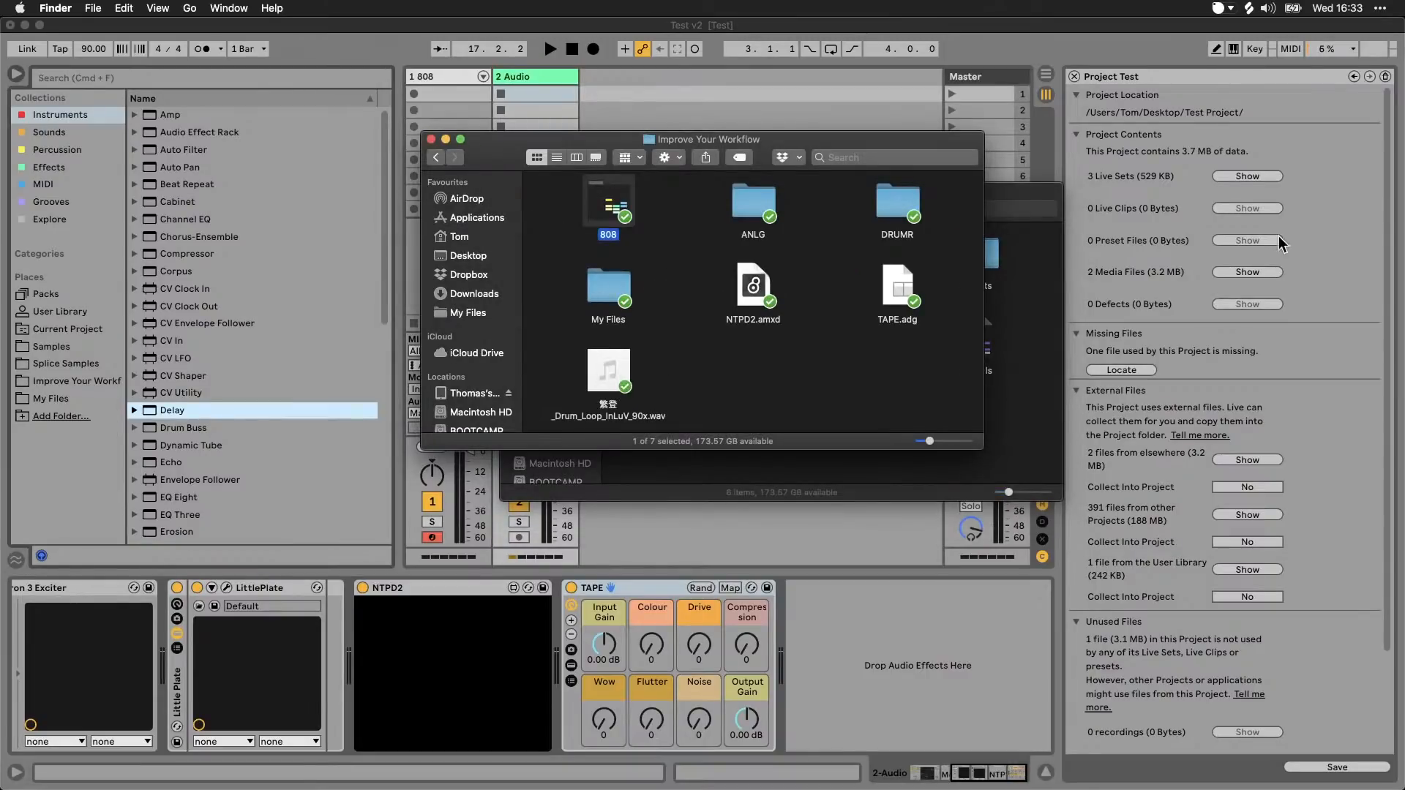
pyautogui.click(1037, 419)
pyautogui.click(1316, 389)
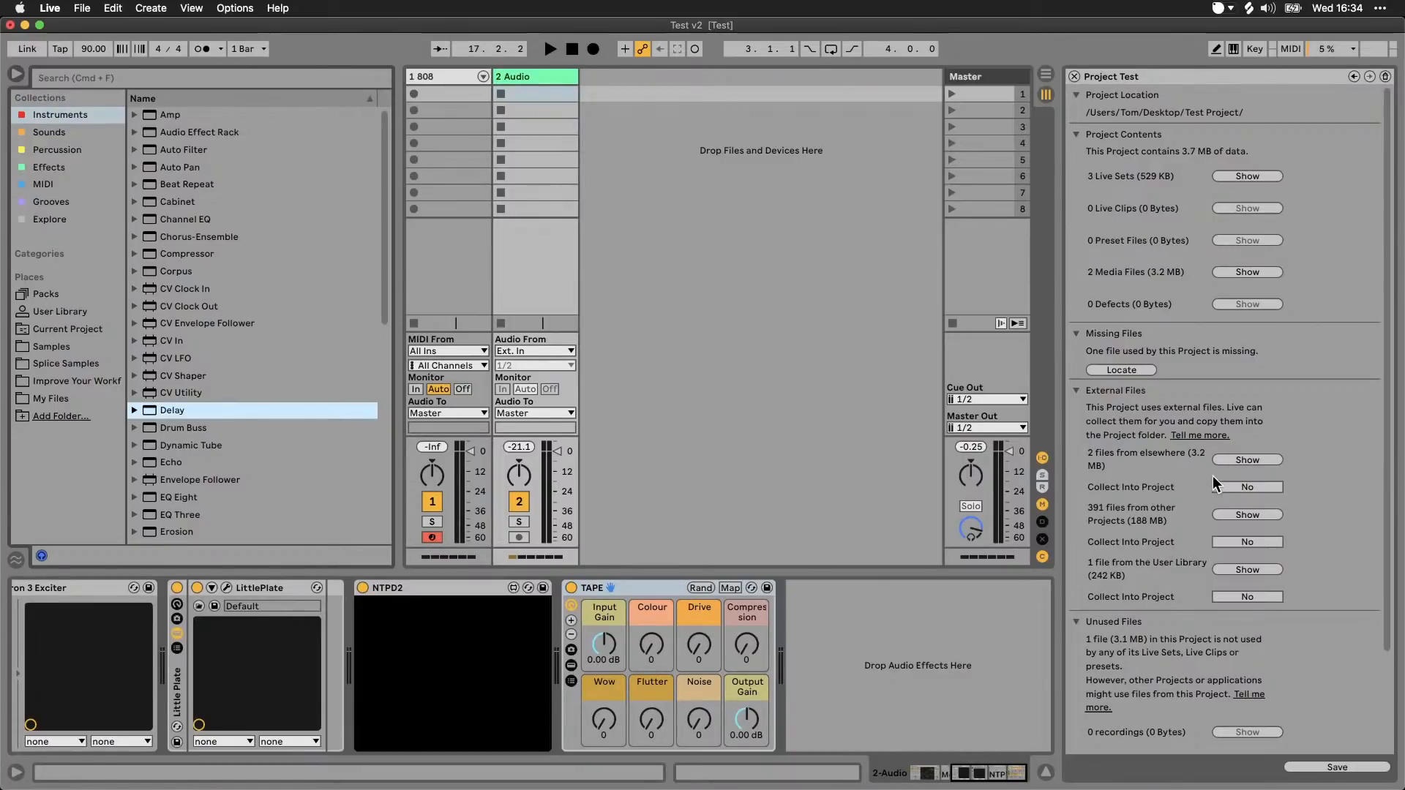
# Step: List the Test project's missing media files, go back to the file management overview and manage the User Library
pyautogui.click(1140, 371)
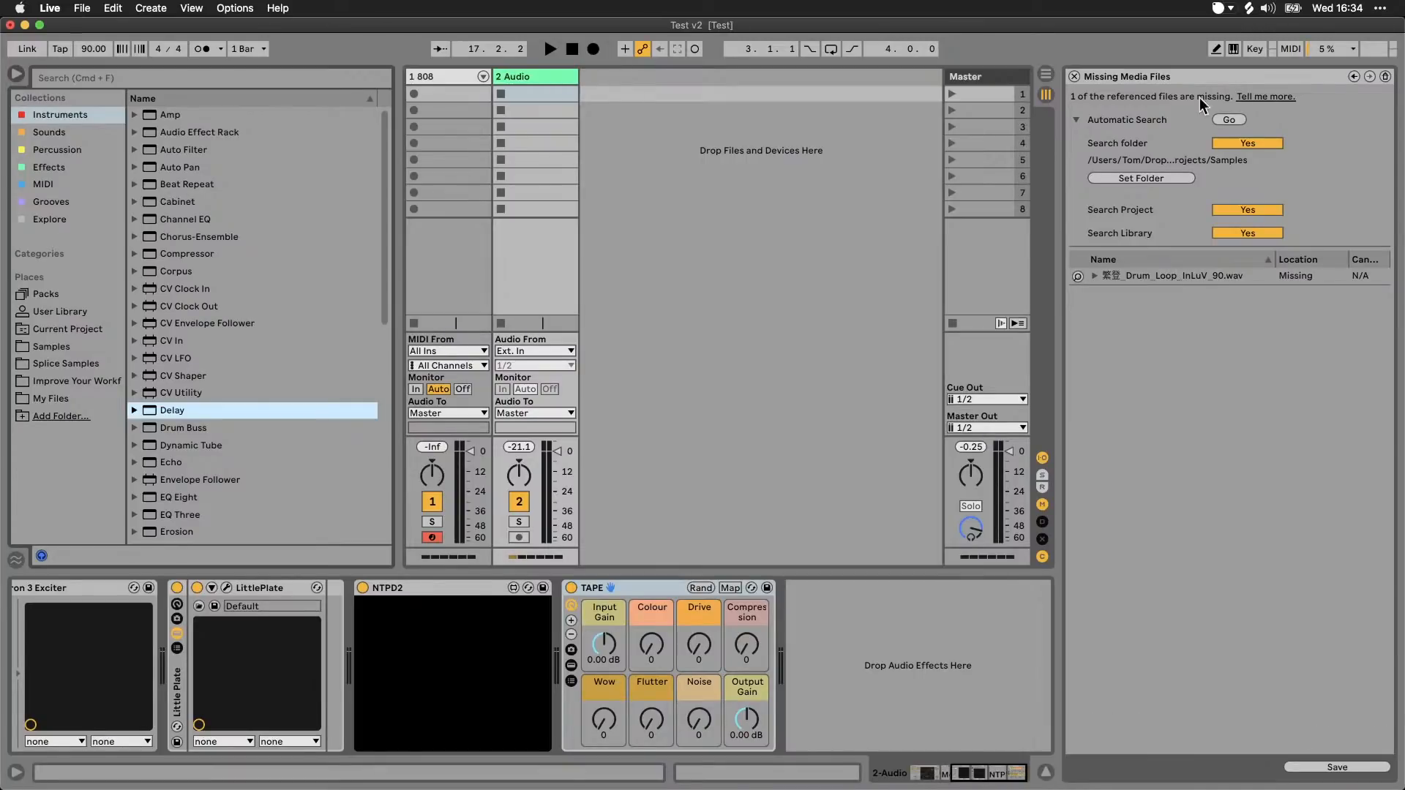
pyautogui.click(1385, 77)
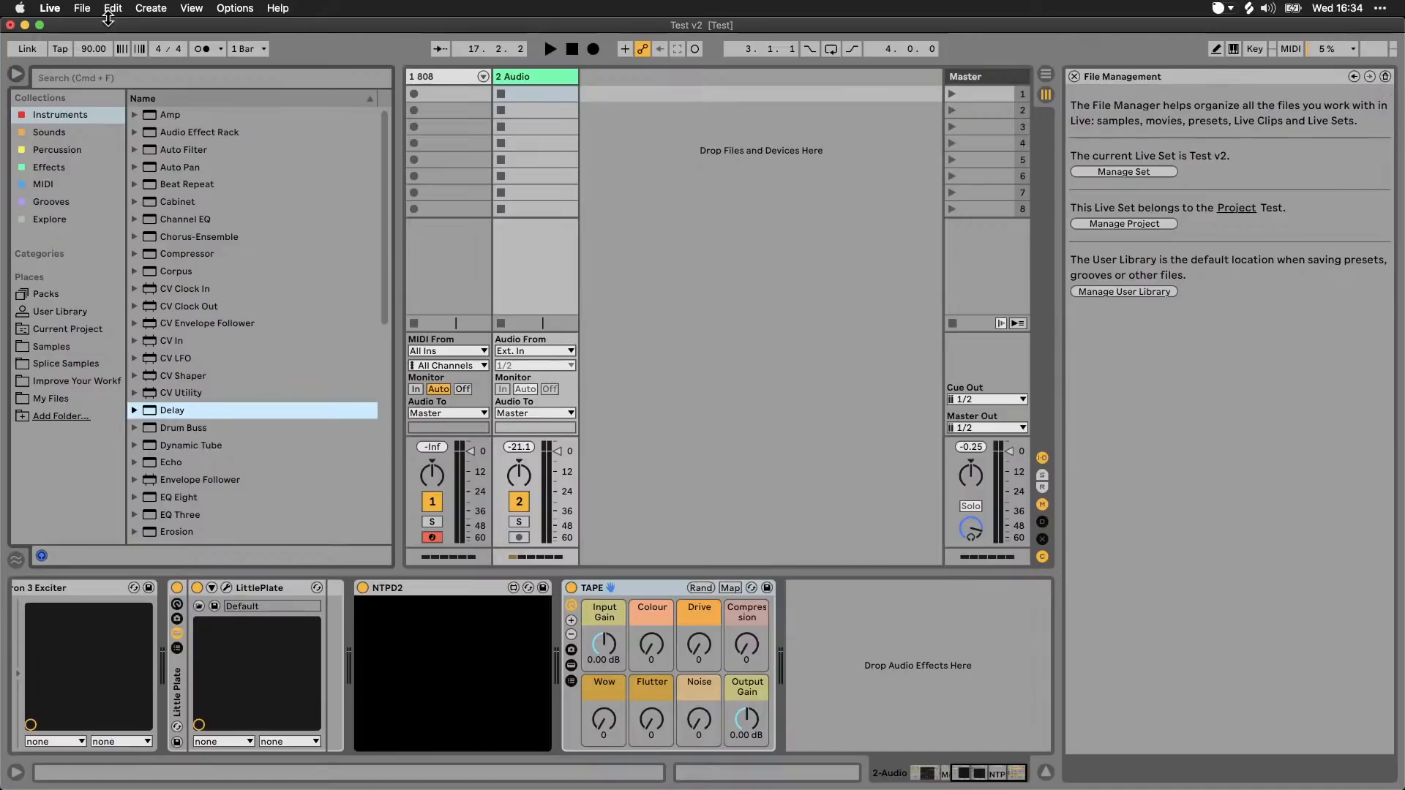
pyautogui.click(1151, 293)
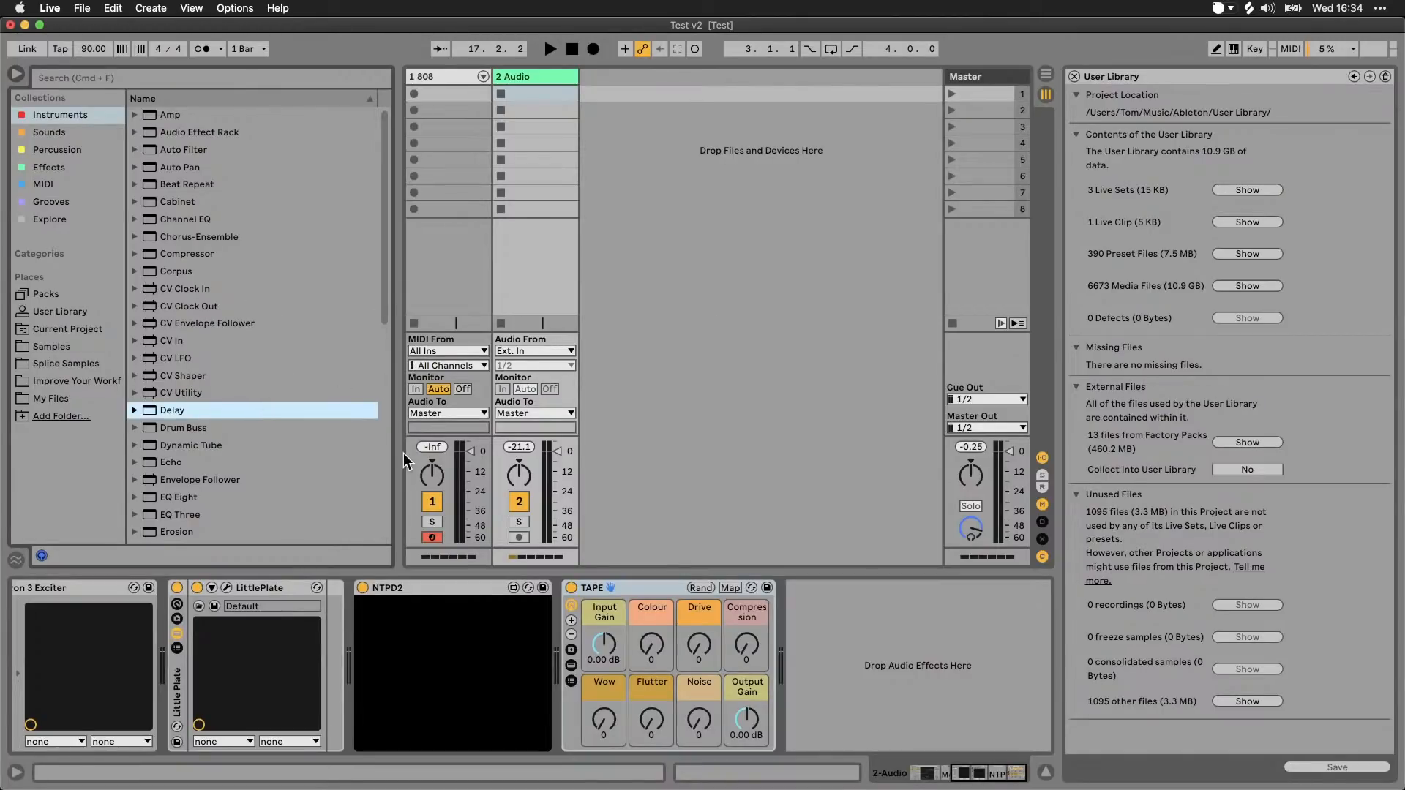
# Step: Move the 808.adg preset from the User Library's My Sounds > Sounds folder to the trash
pyautogui.click(67, 313)
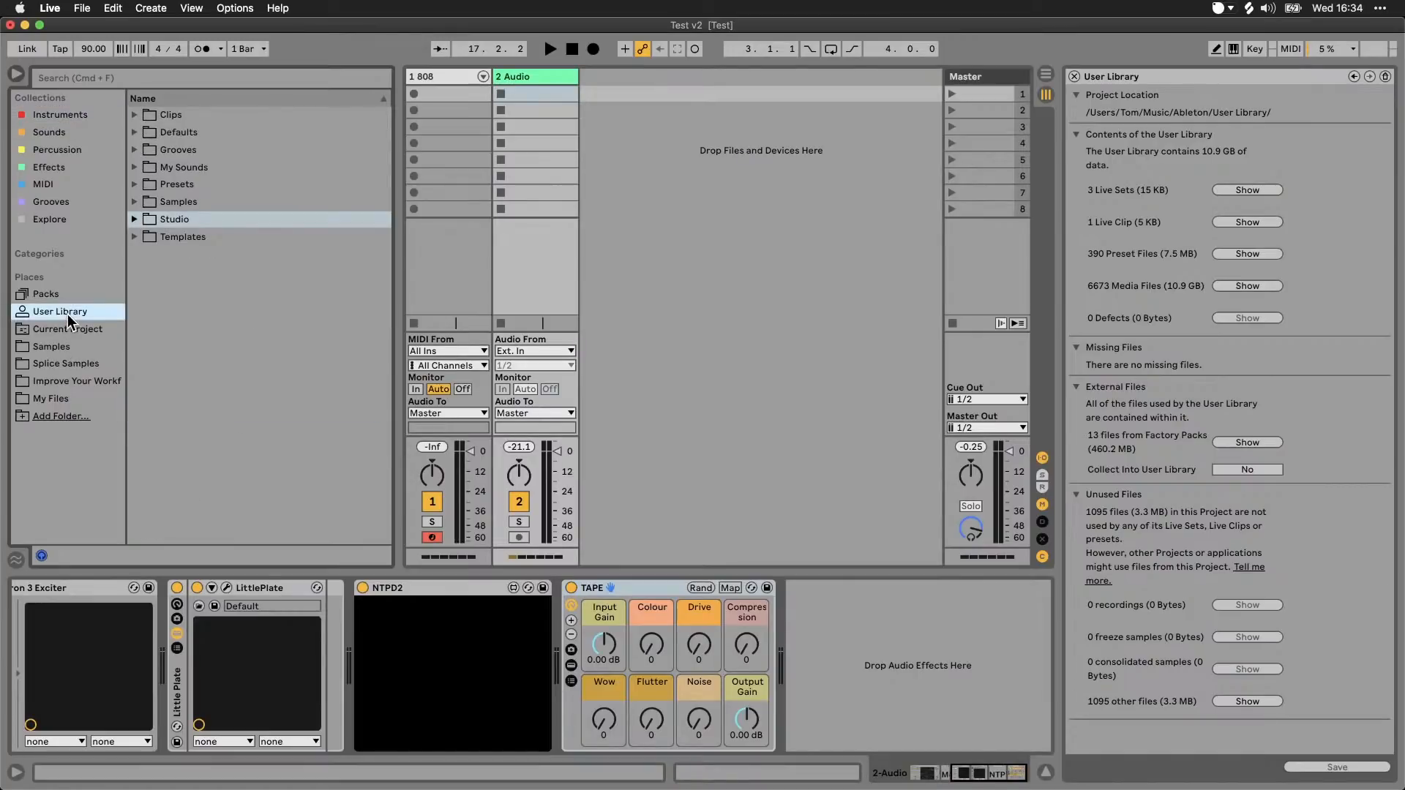
pyautogui.click(134, 167)
pyautogui.click(202, 239)
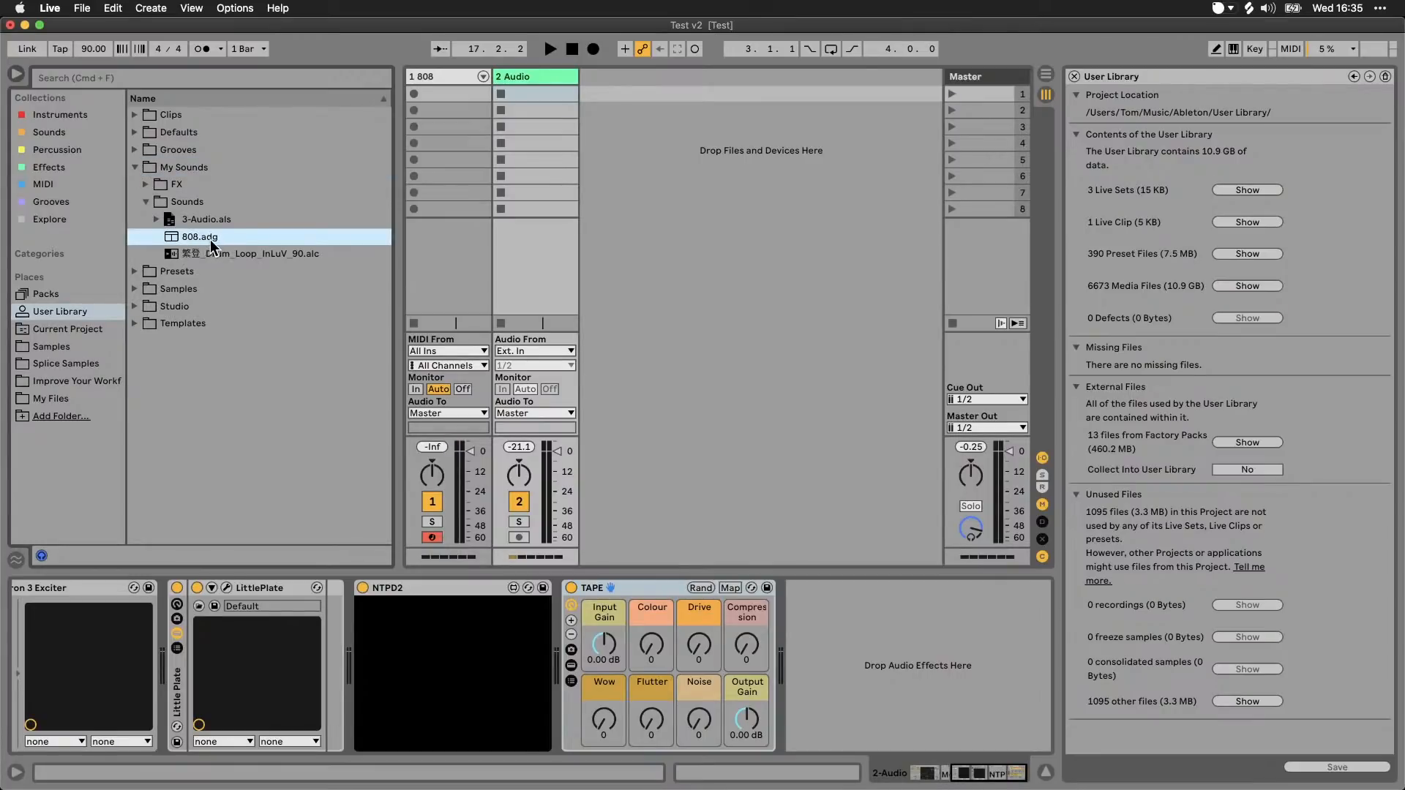
pyautogui.press('Delete')
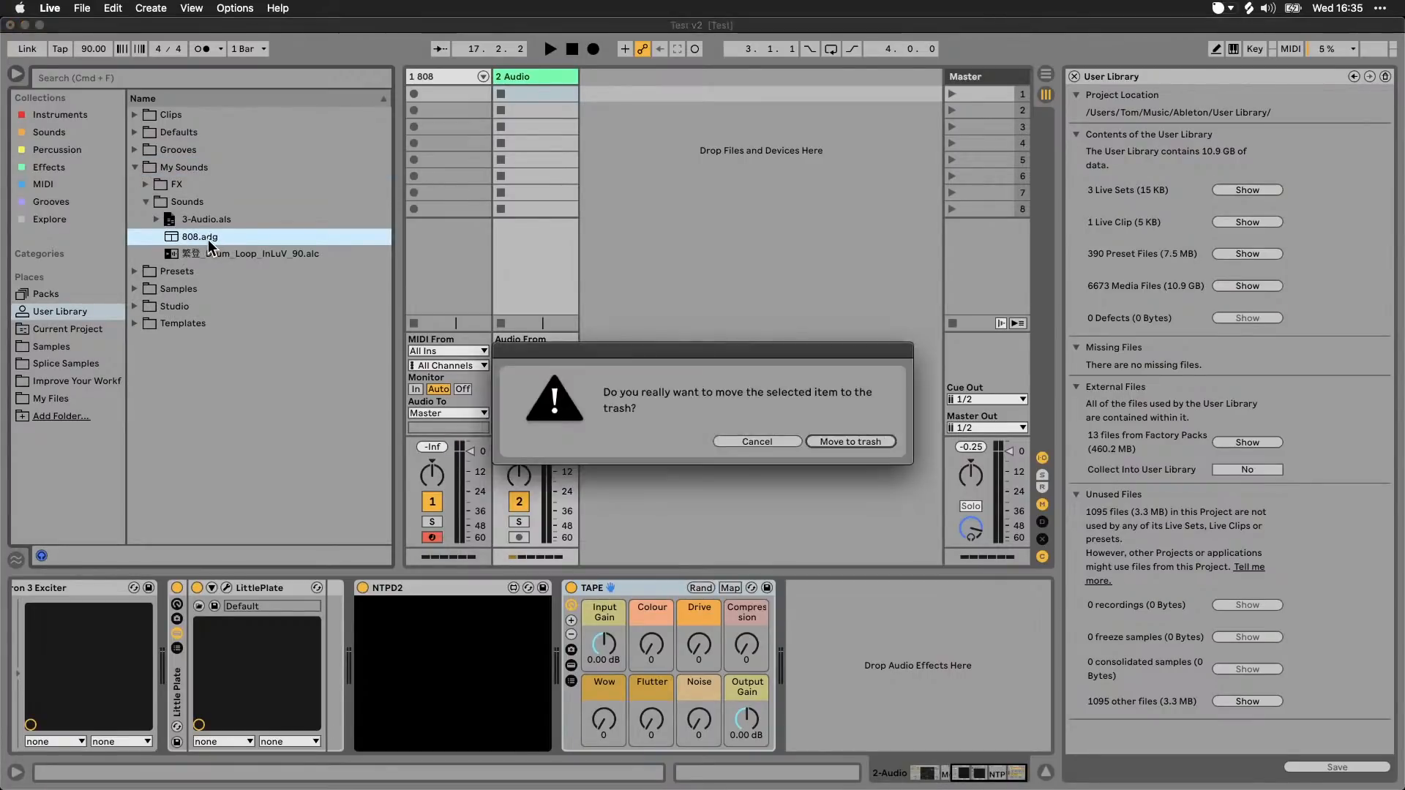
pyautogui.press('Return')
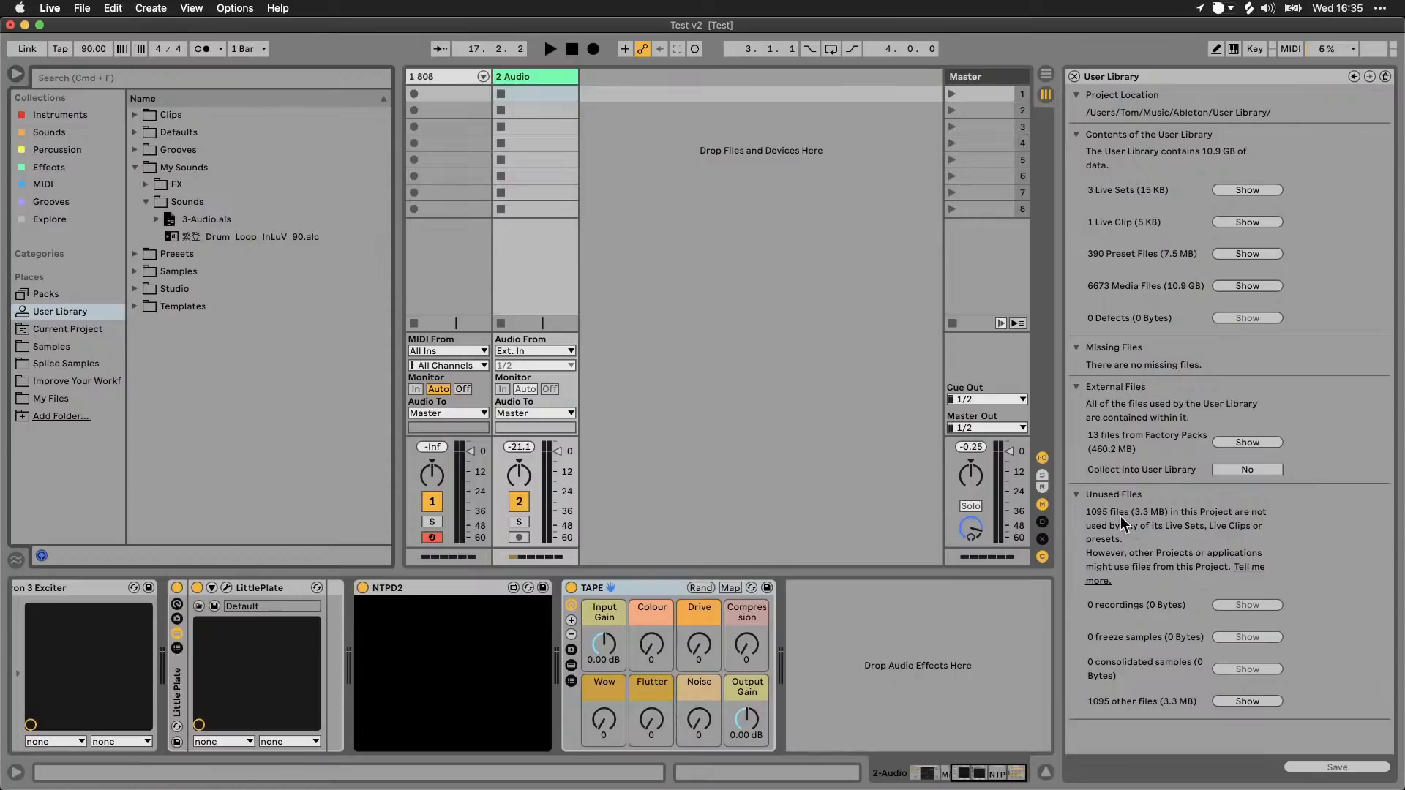
# Step: List the User Library's other unused files in the browser and look through their names
pyautogui.click(1248, 702)
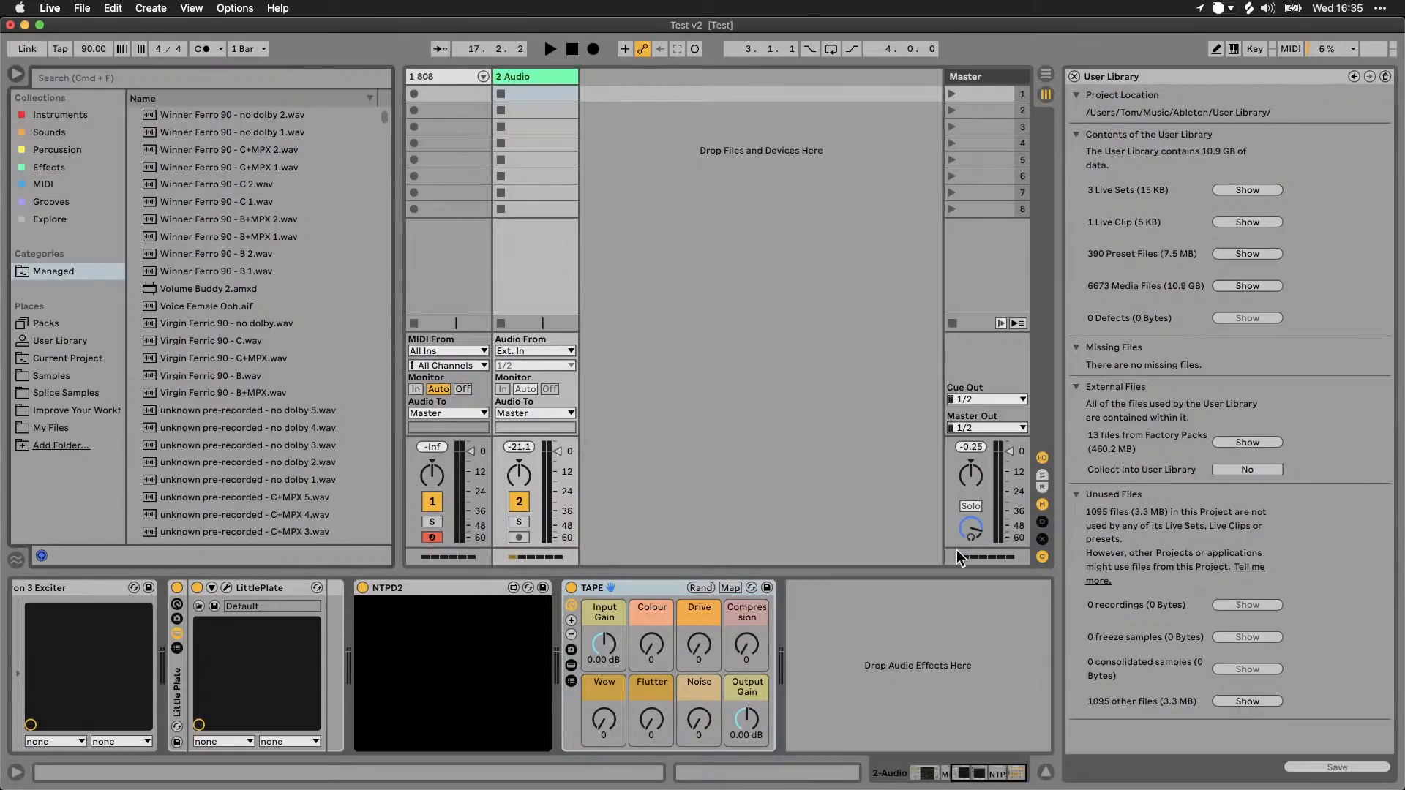
pyautogui.scroll(-6, 249, 253)
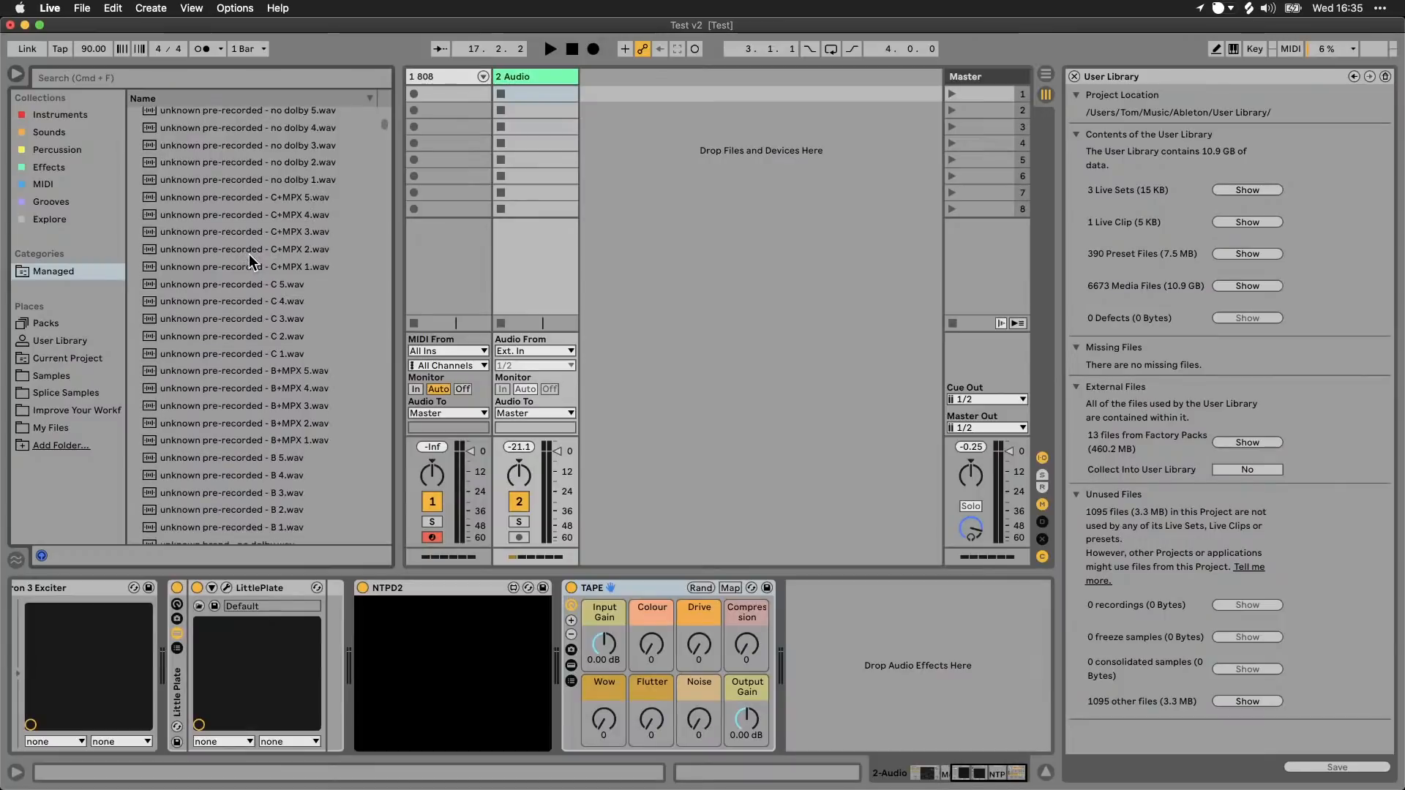
pyautogui.scroll(5, 249, 253)
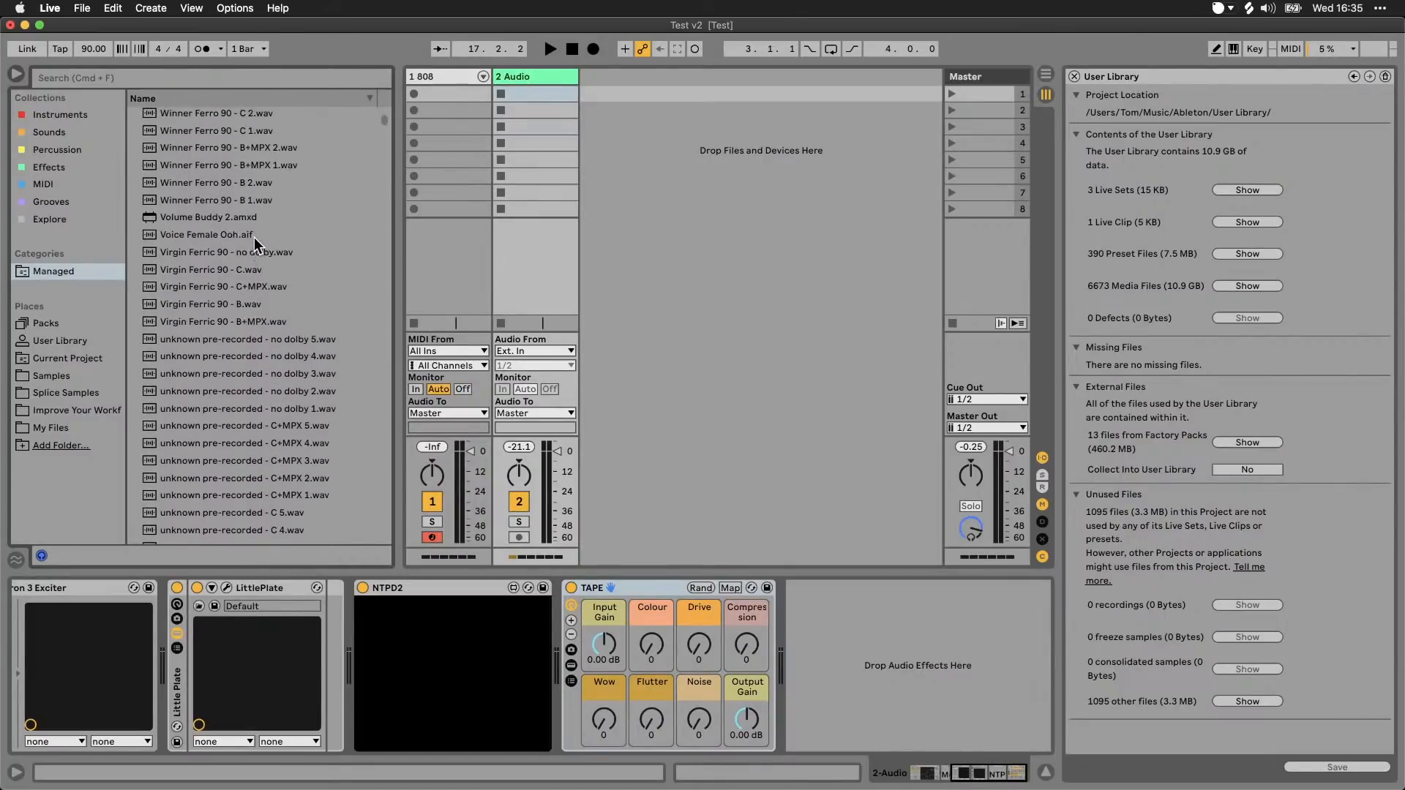
pyautogui.scroll(2, 270, 209)
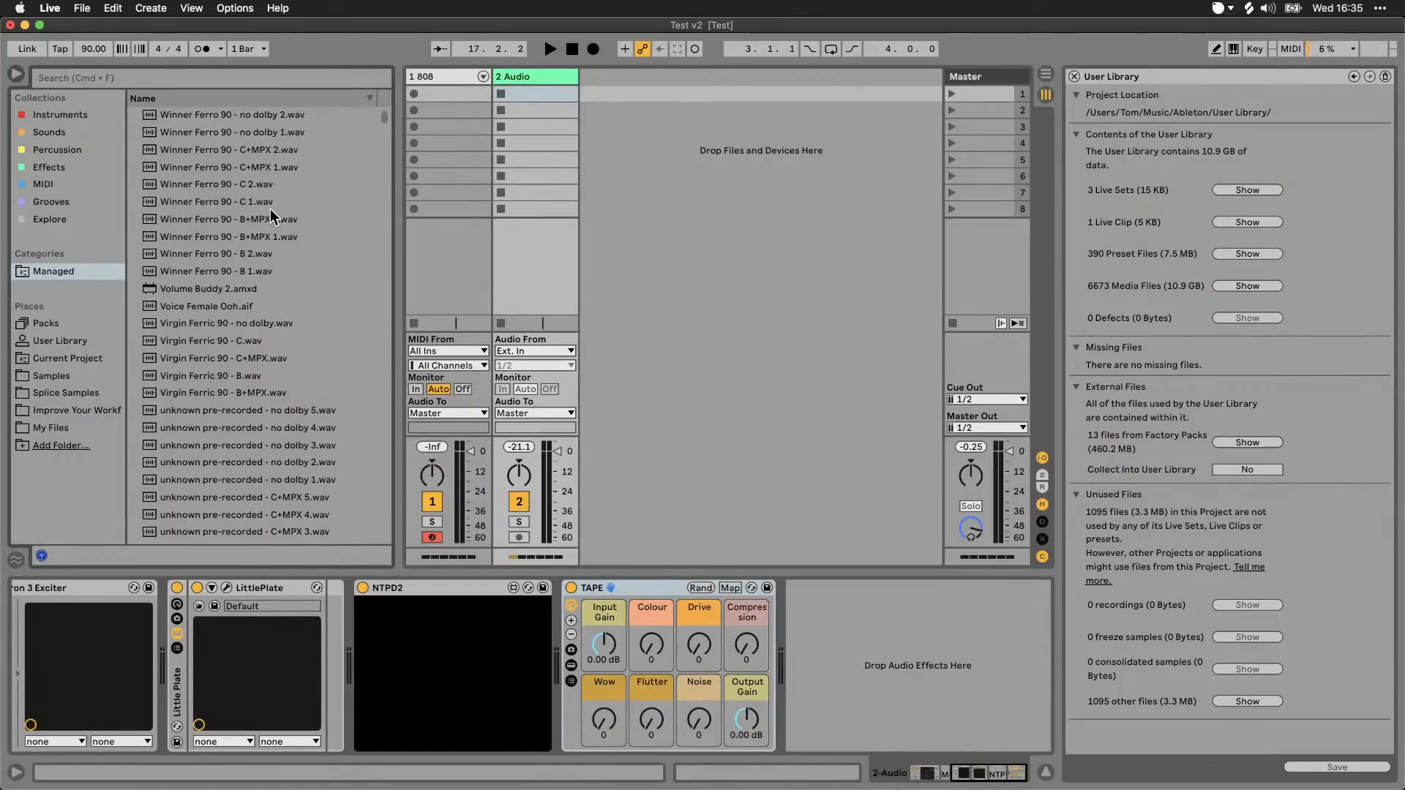
pyautogui.scroll(-1, 274, 202)
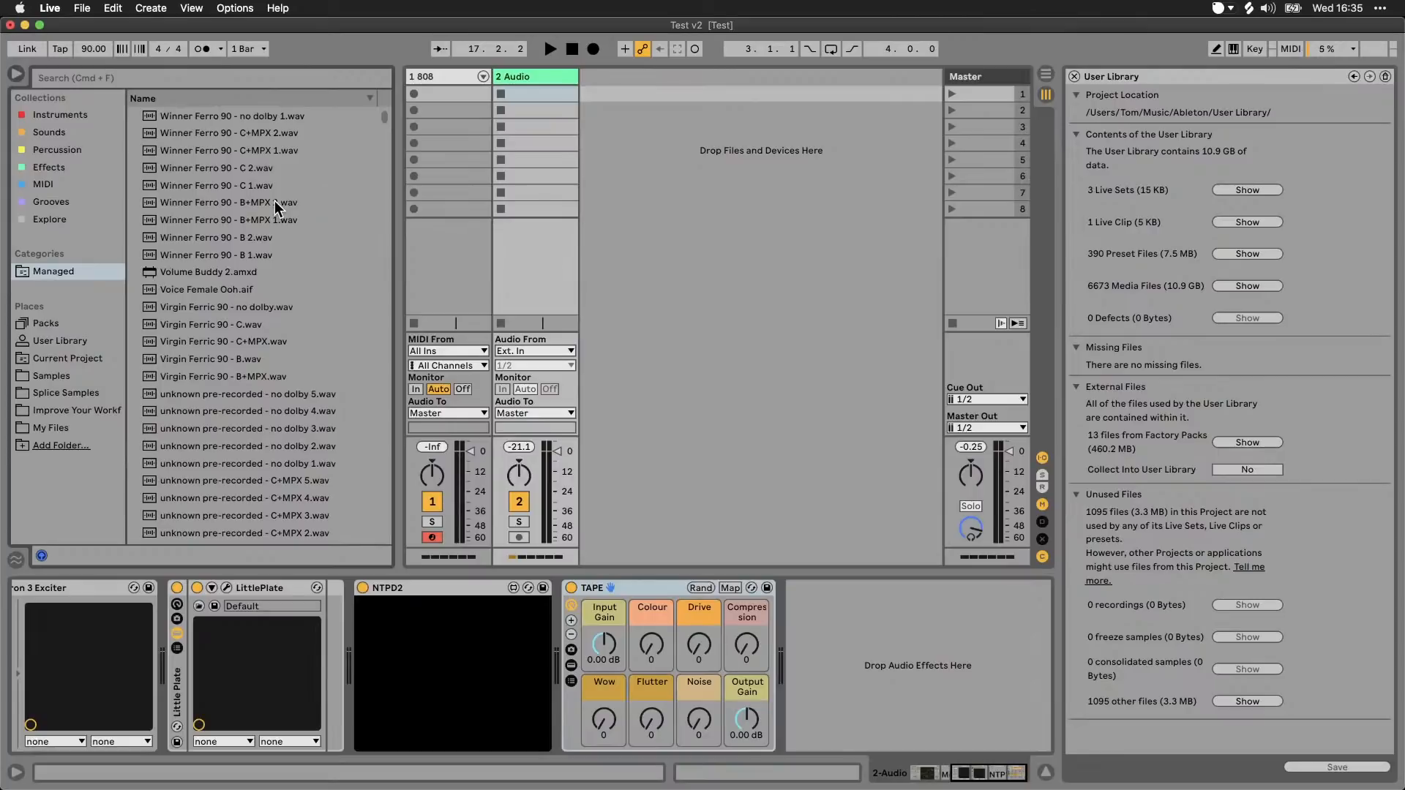
pyautogui.scroll(-2, 275, 202)
pyautogui.scroll(3, 278, 246)
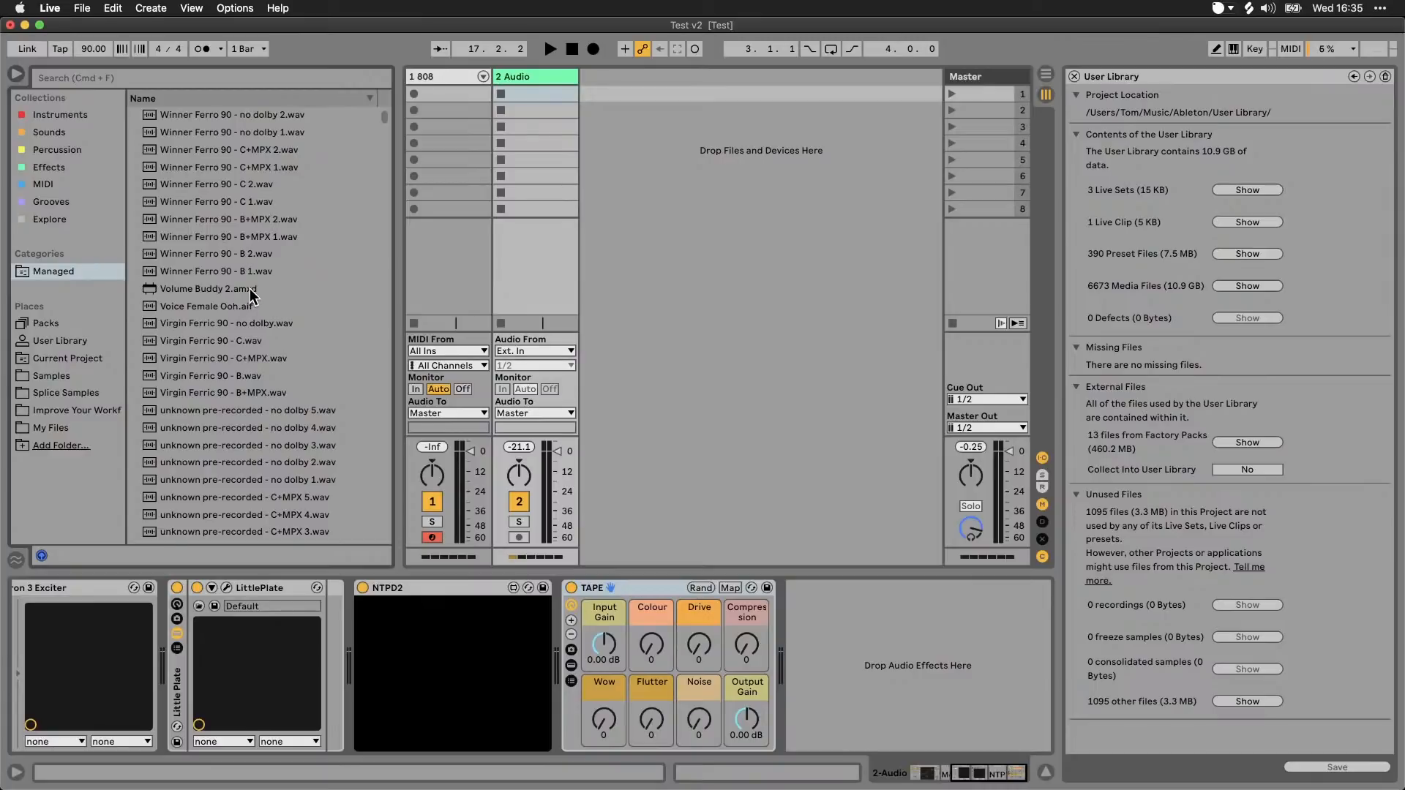
pyautogui.scroll(-10, 249, 294)
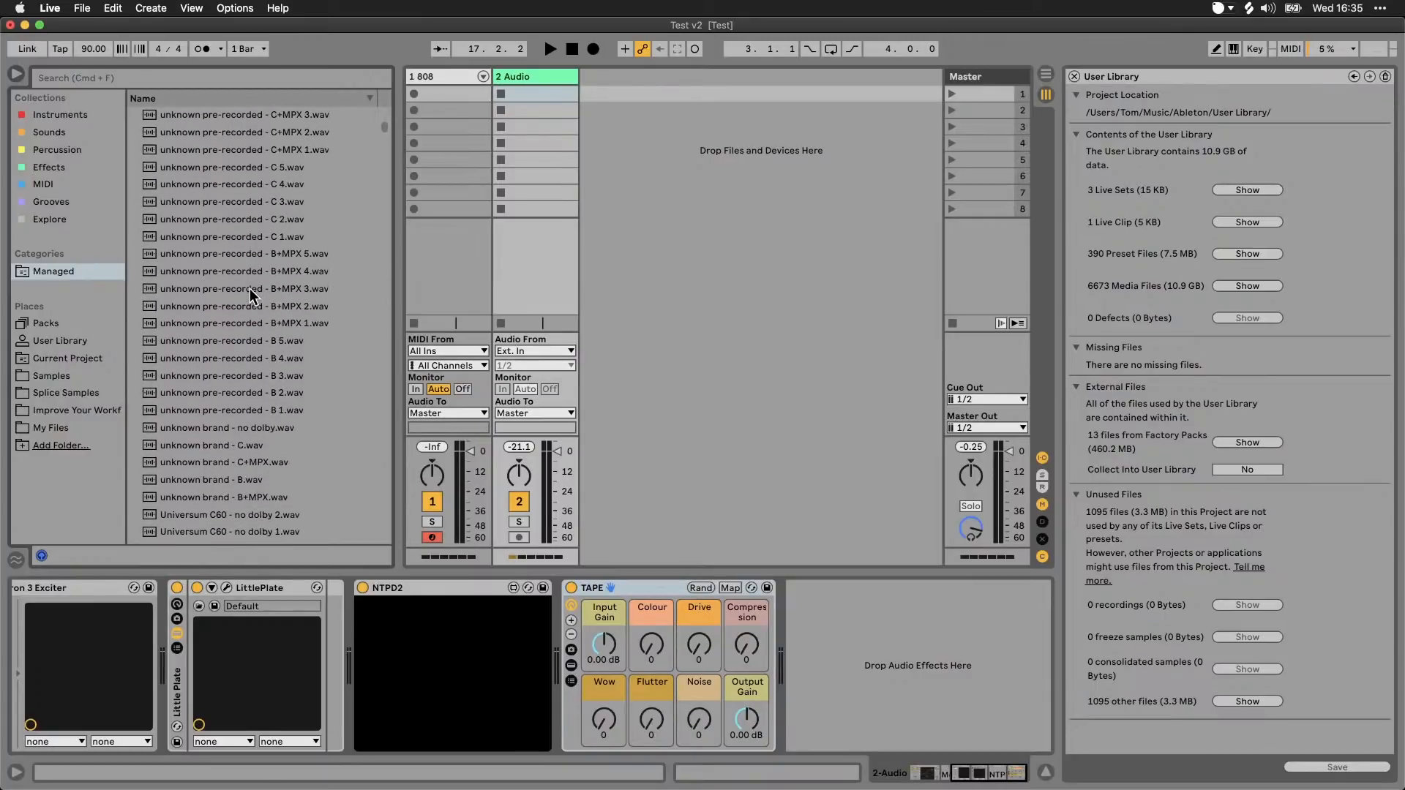
pyautogui.scroll(-2, 249, 289)
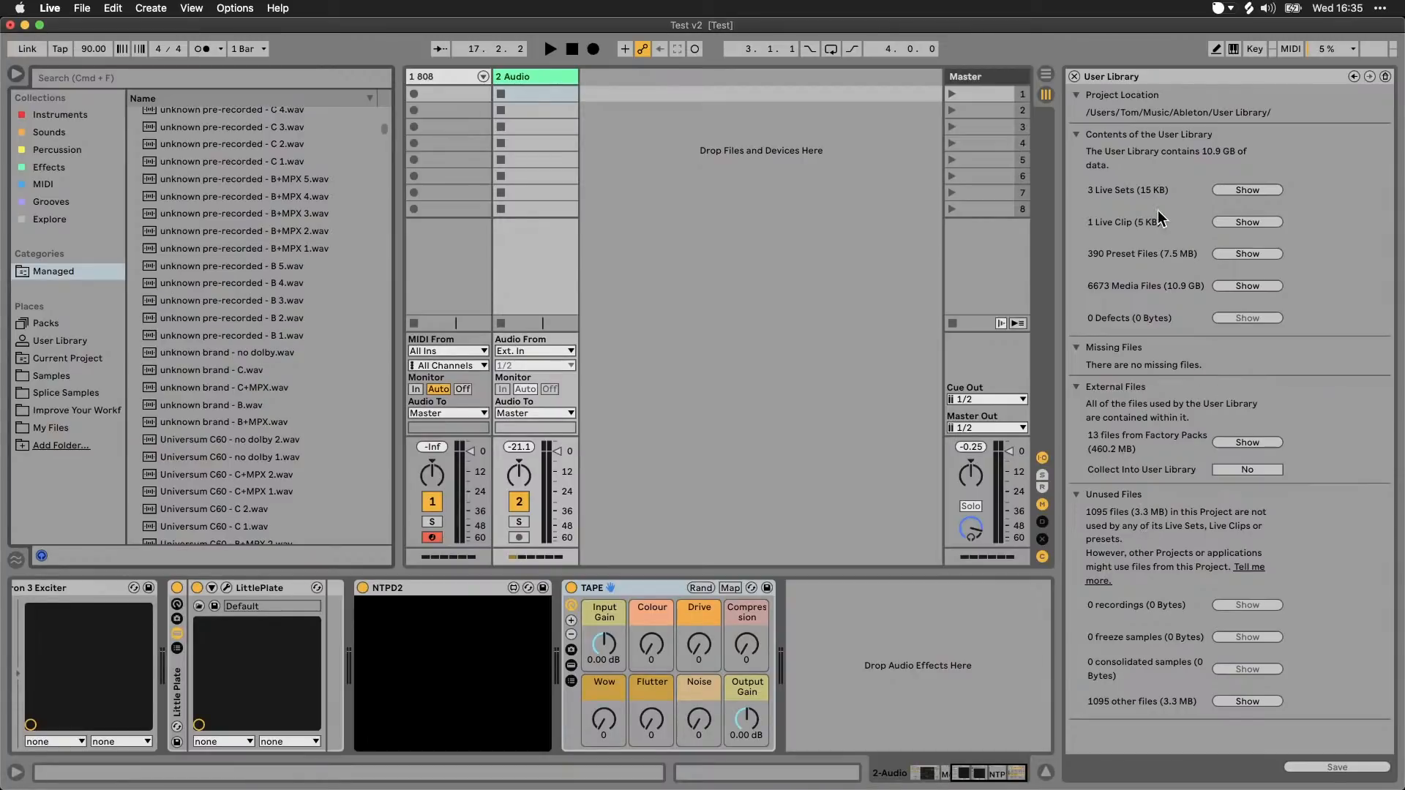
# Step: Close the file management view and list the User Library's folders in the browser
pyautogui.click(1074, 76)
pyautogui.click(49, 341)
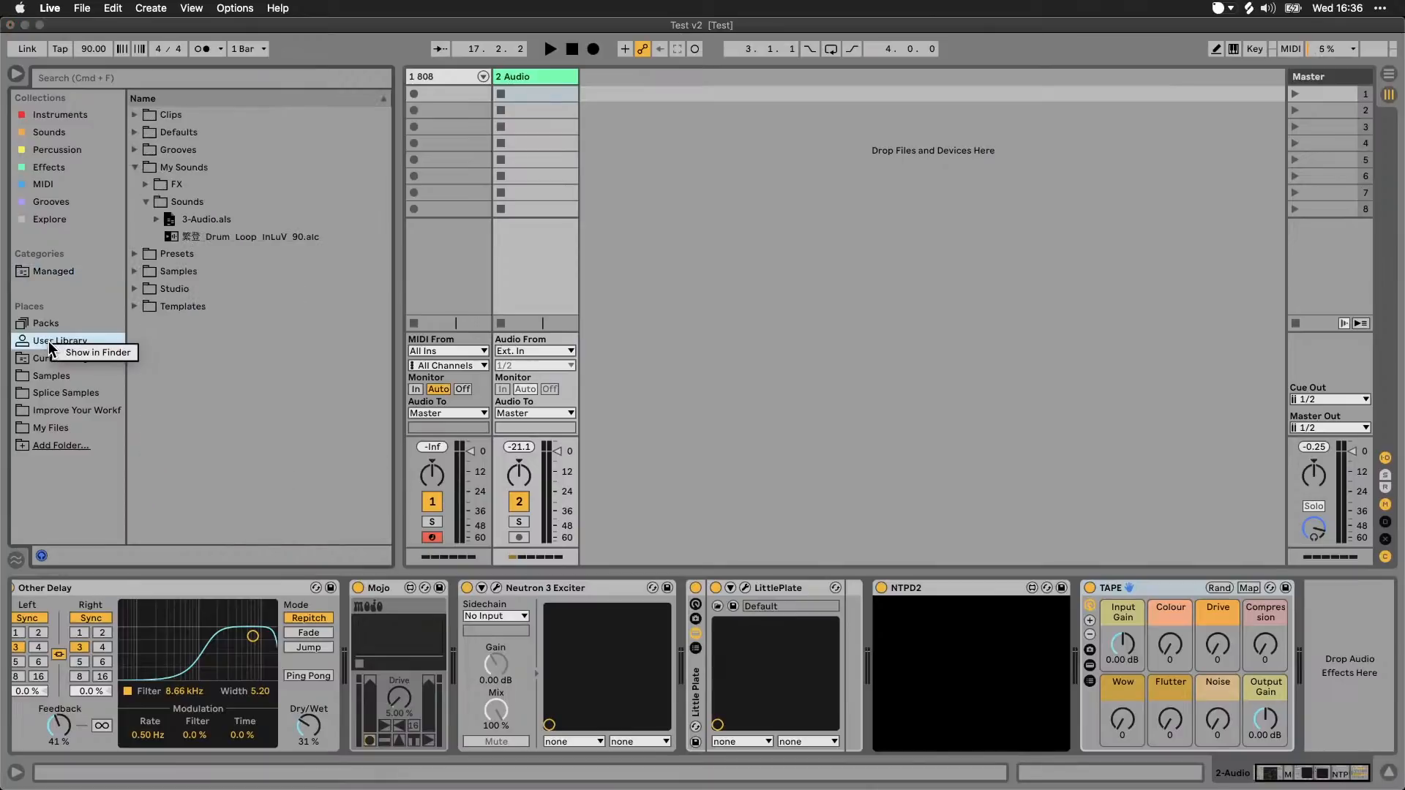
pyautogui.click(43, 342)
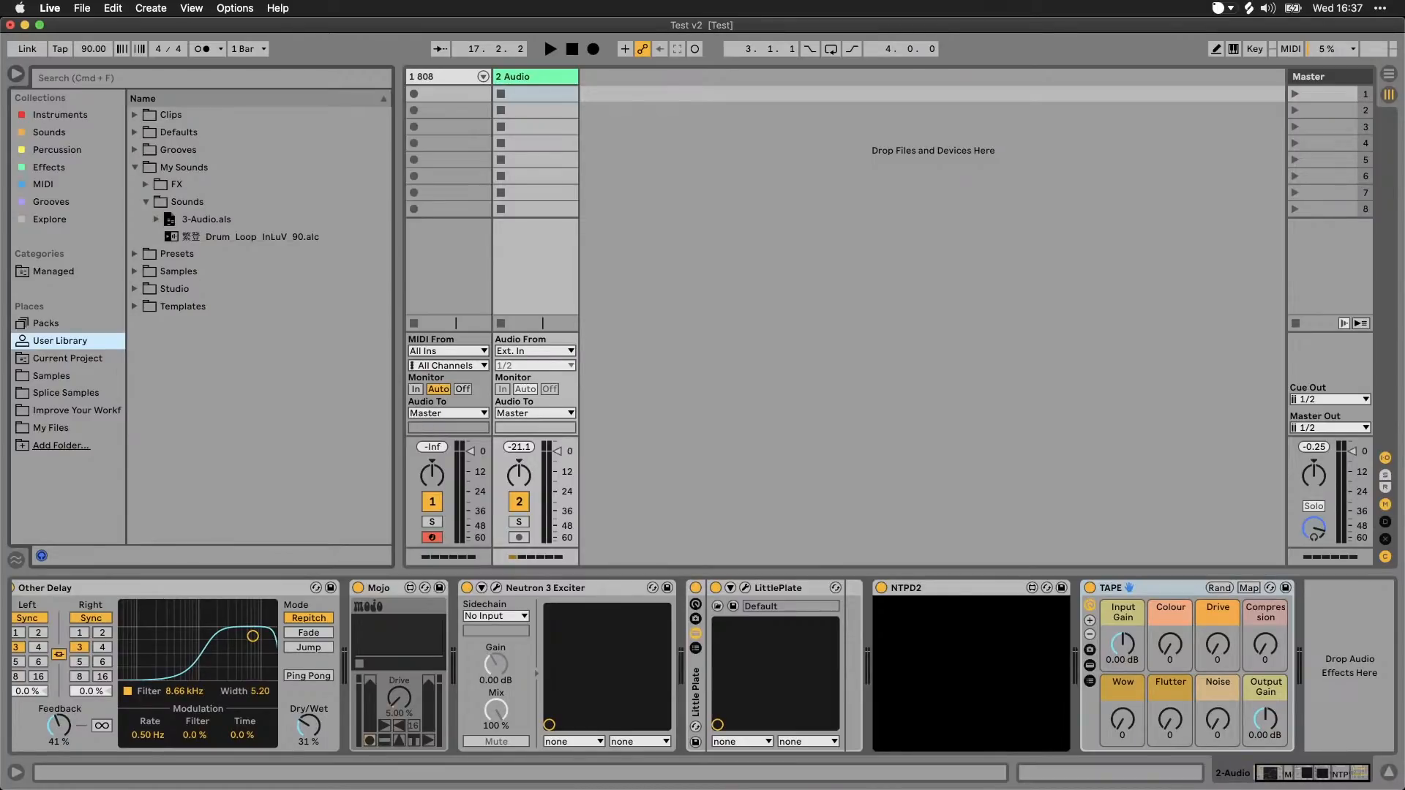
# Step: Switch to Brave and return to Live, show the 808 track's devices and select its 808 rack
pyautogui.press('super+Tab')
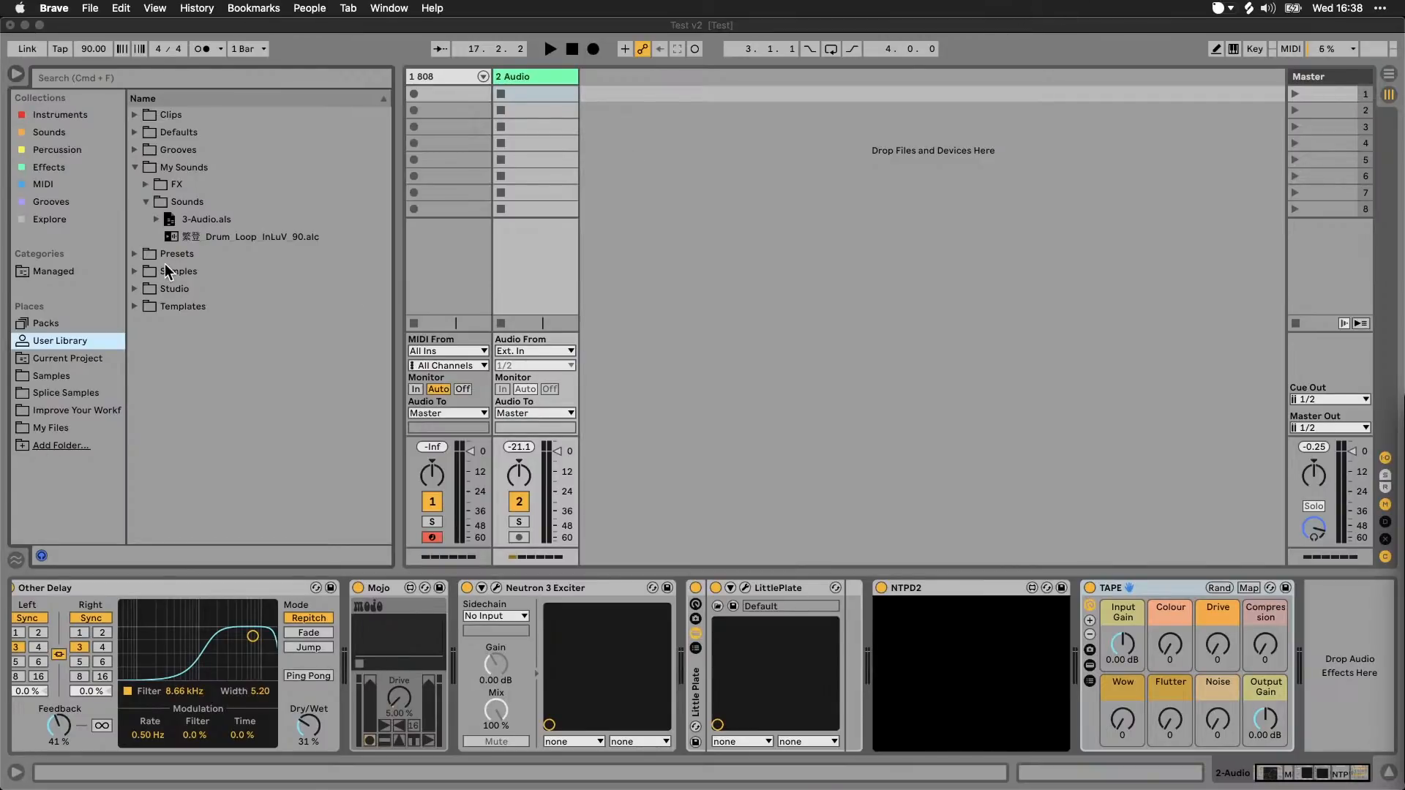
pyautogui.click(423, 63)
pyautogui.click(445, 76)
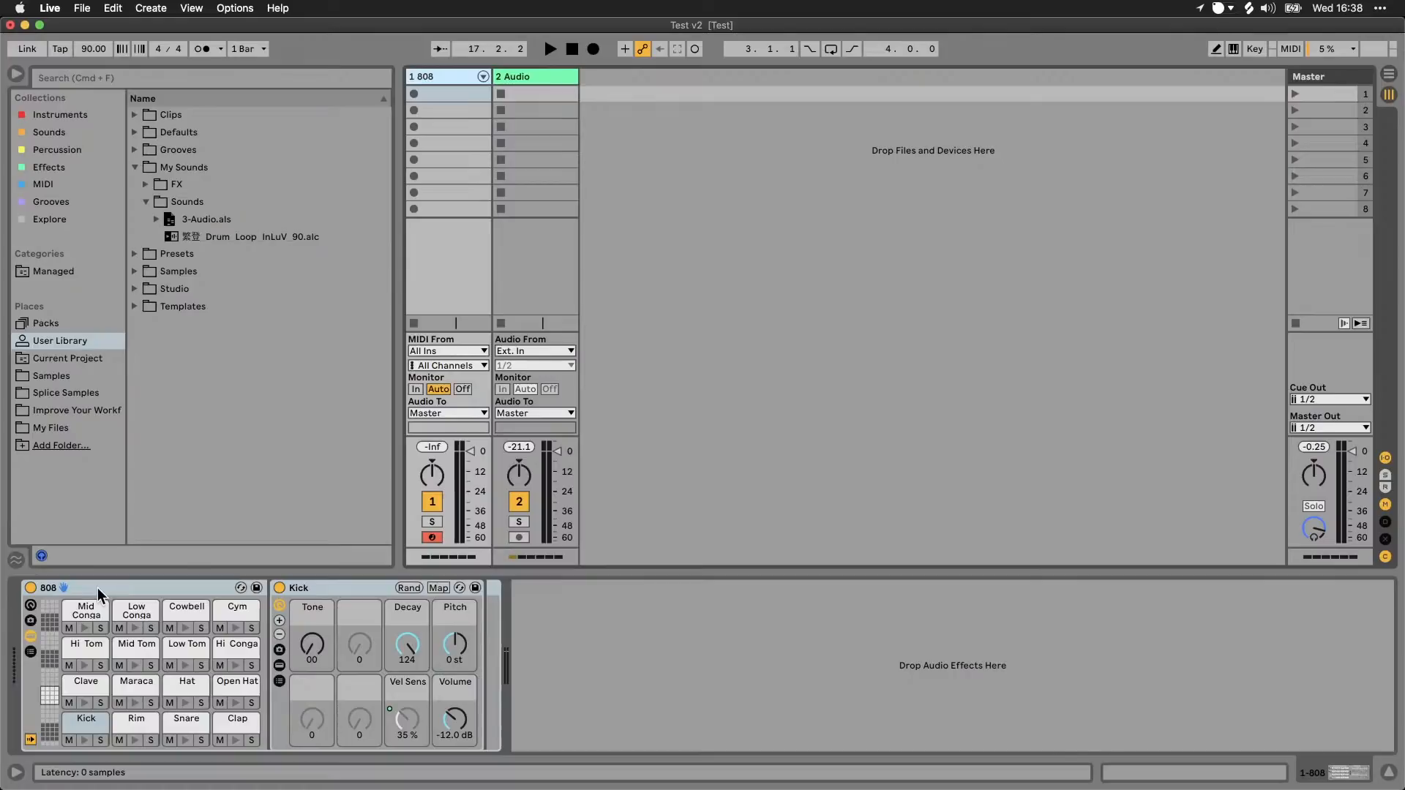
pyautogui.moveTo(93, 587); pyautogui.dragTo(160, 596)
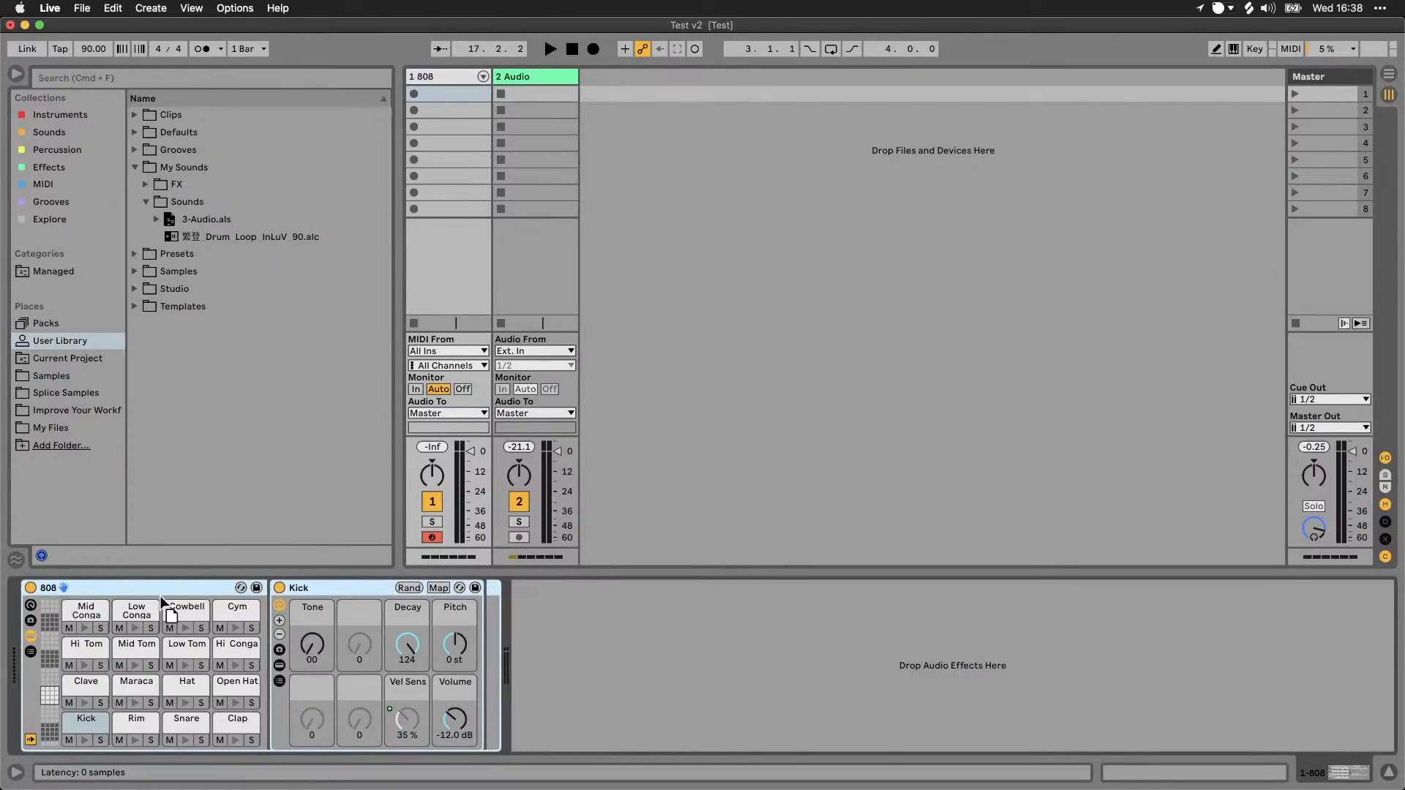
# Step: Show the My Files folder and inspect the 808 Project's contents, including the Imported folder inside Samples, collapsing everything again
pyautogui.click(56, 430)
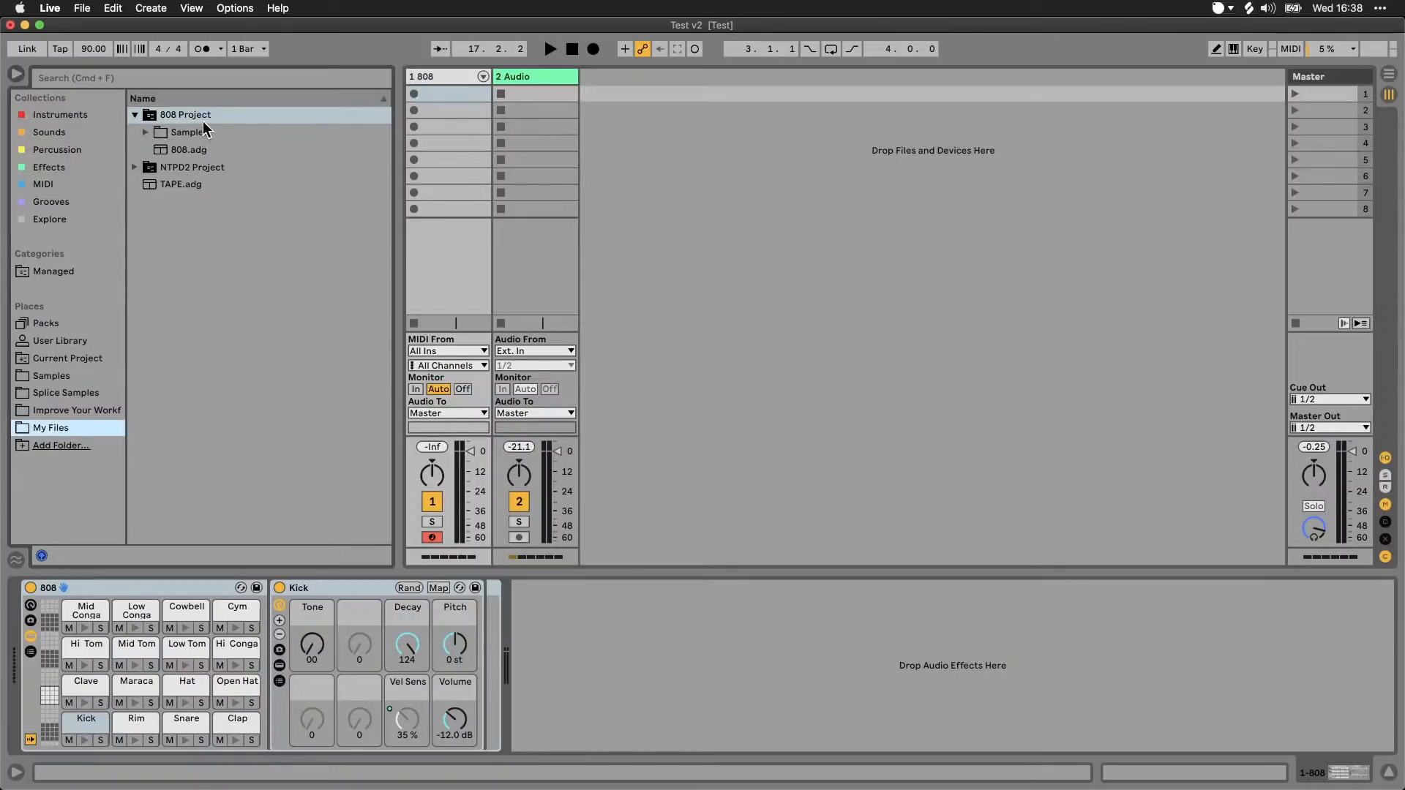
pyautogui.click(134, 115)
pyautogui.click(134, 115)
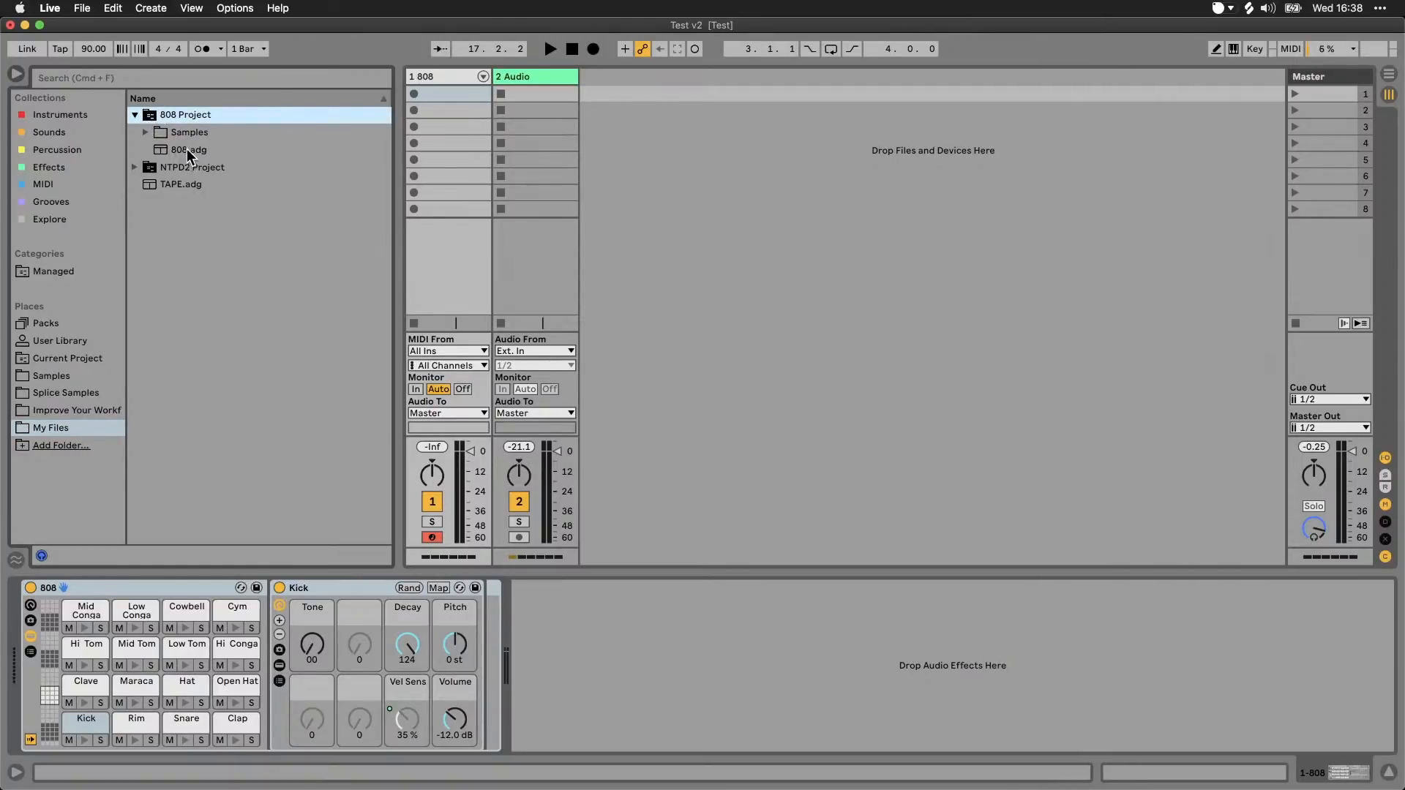
pyautogui.click(146, 133)
pyautogui.click(156, 150)
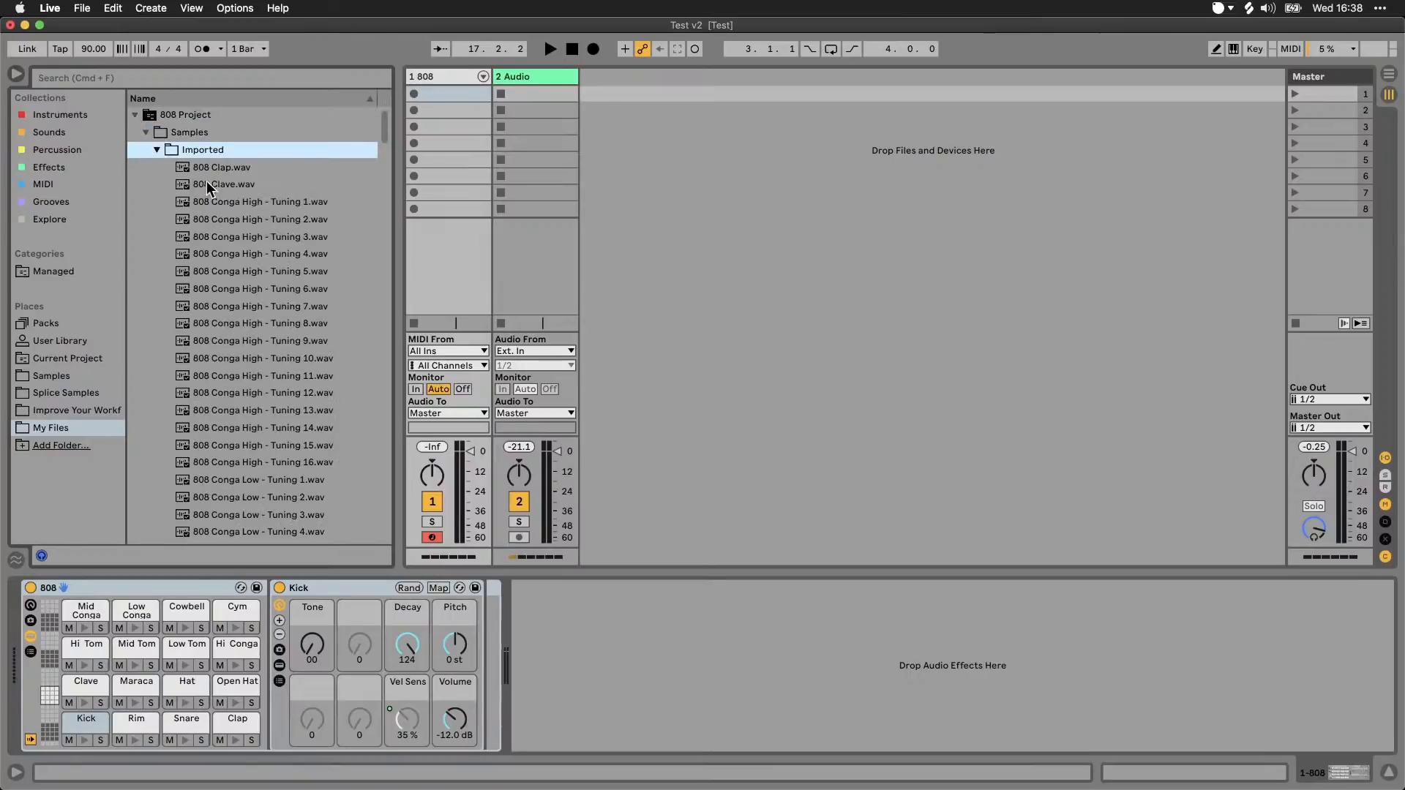
pyautogui.click(157, 150)
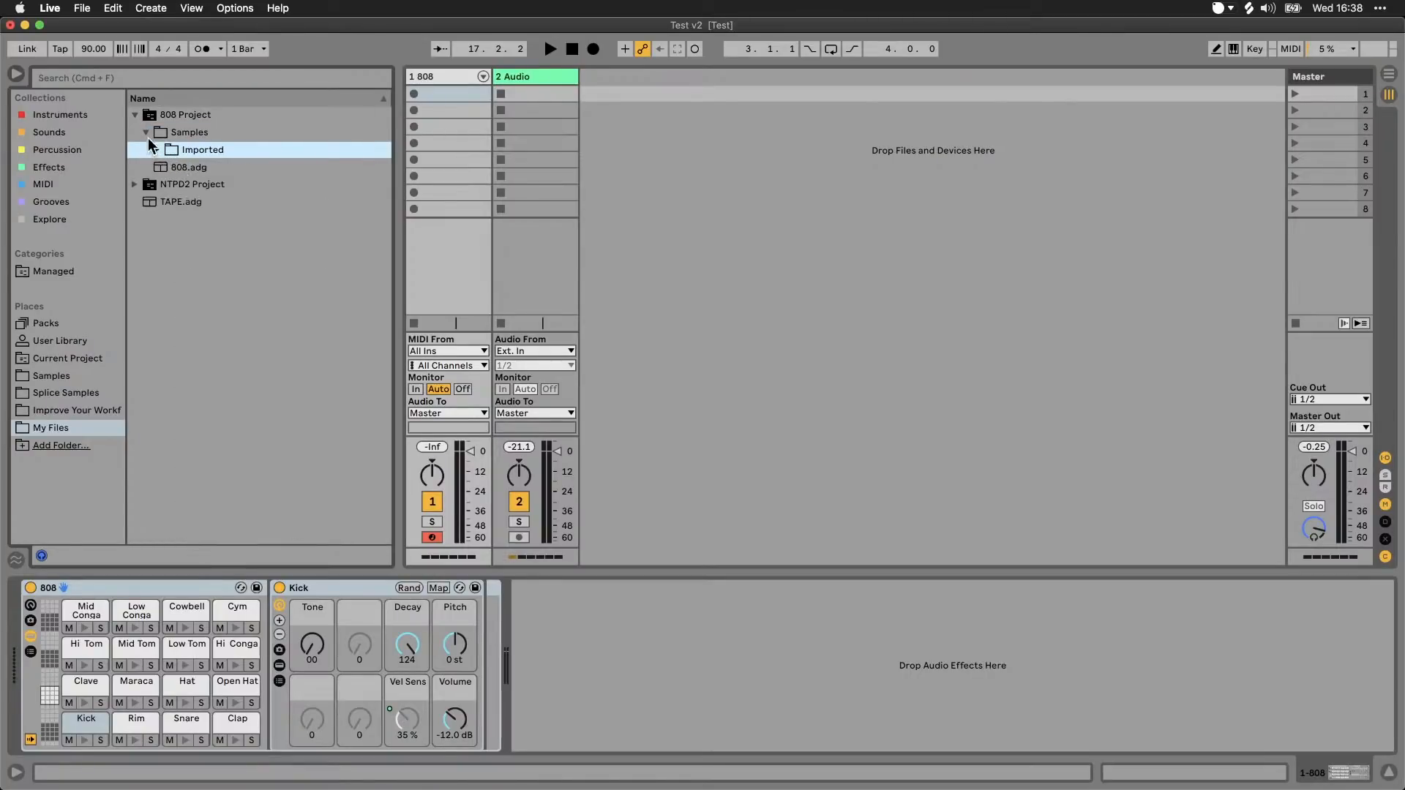
pyautogui.click(145, 132)
pyautogui.click(134, 115)
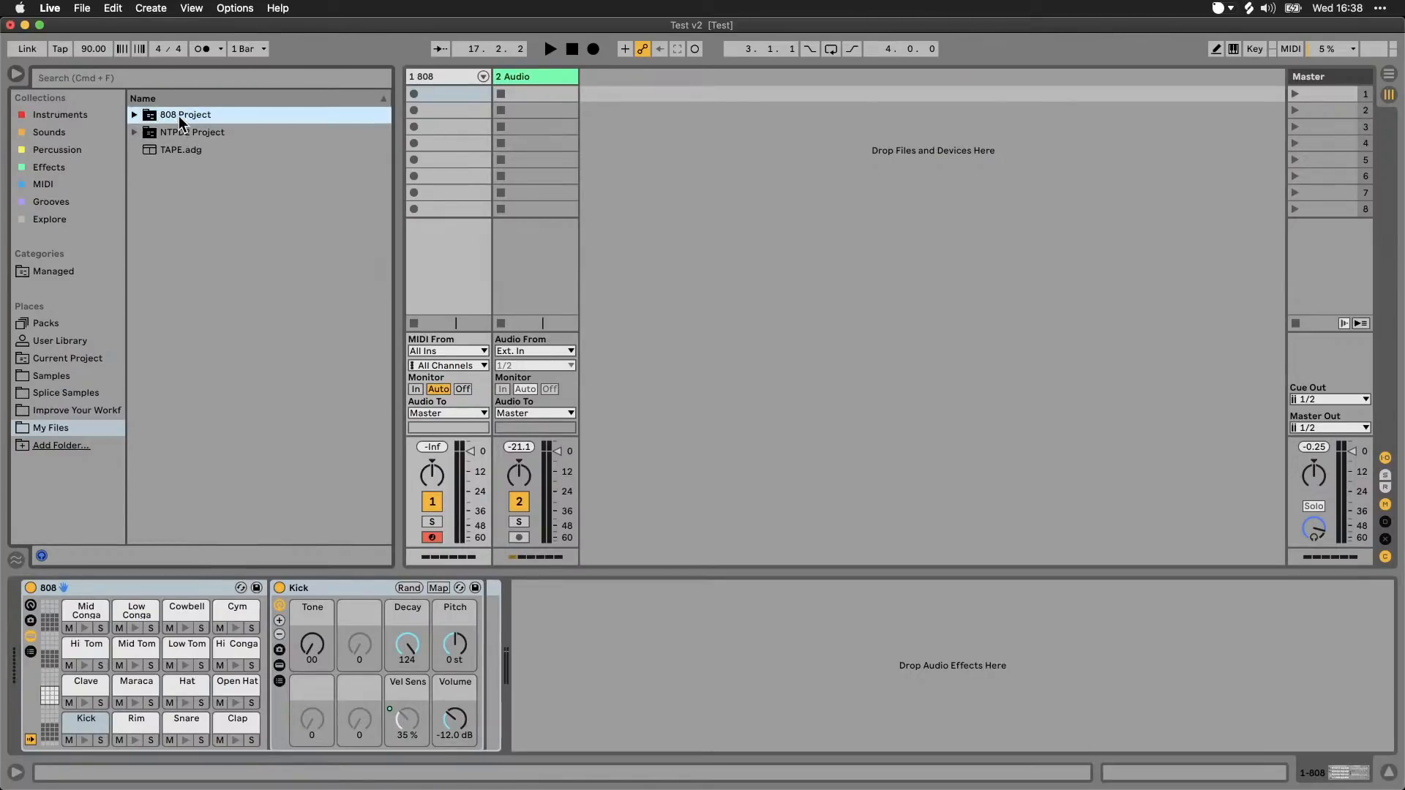
pyautogui.click(135, 115)
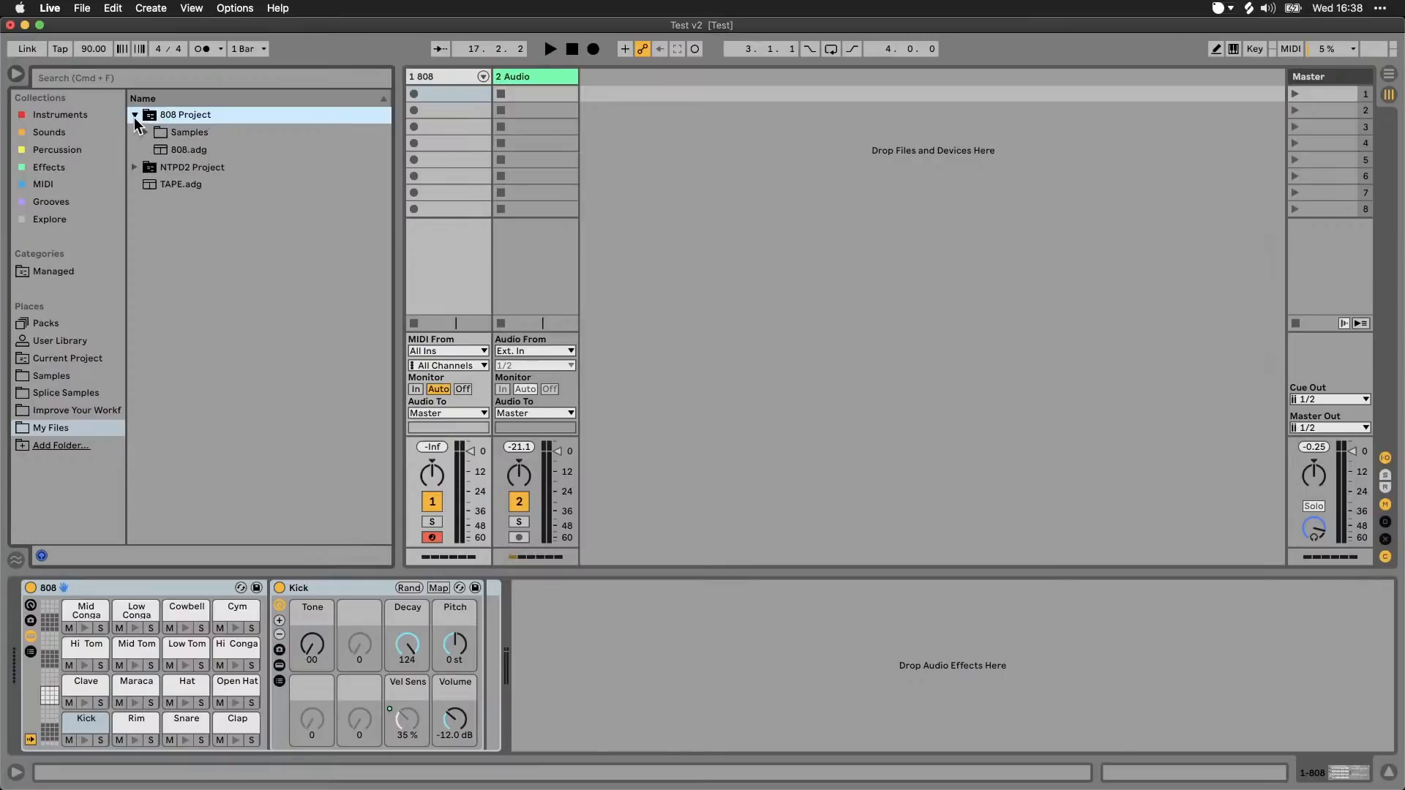
pyautogui.click(134, 116)
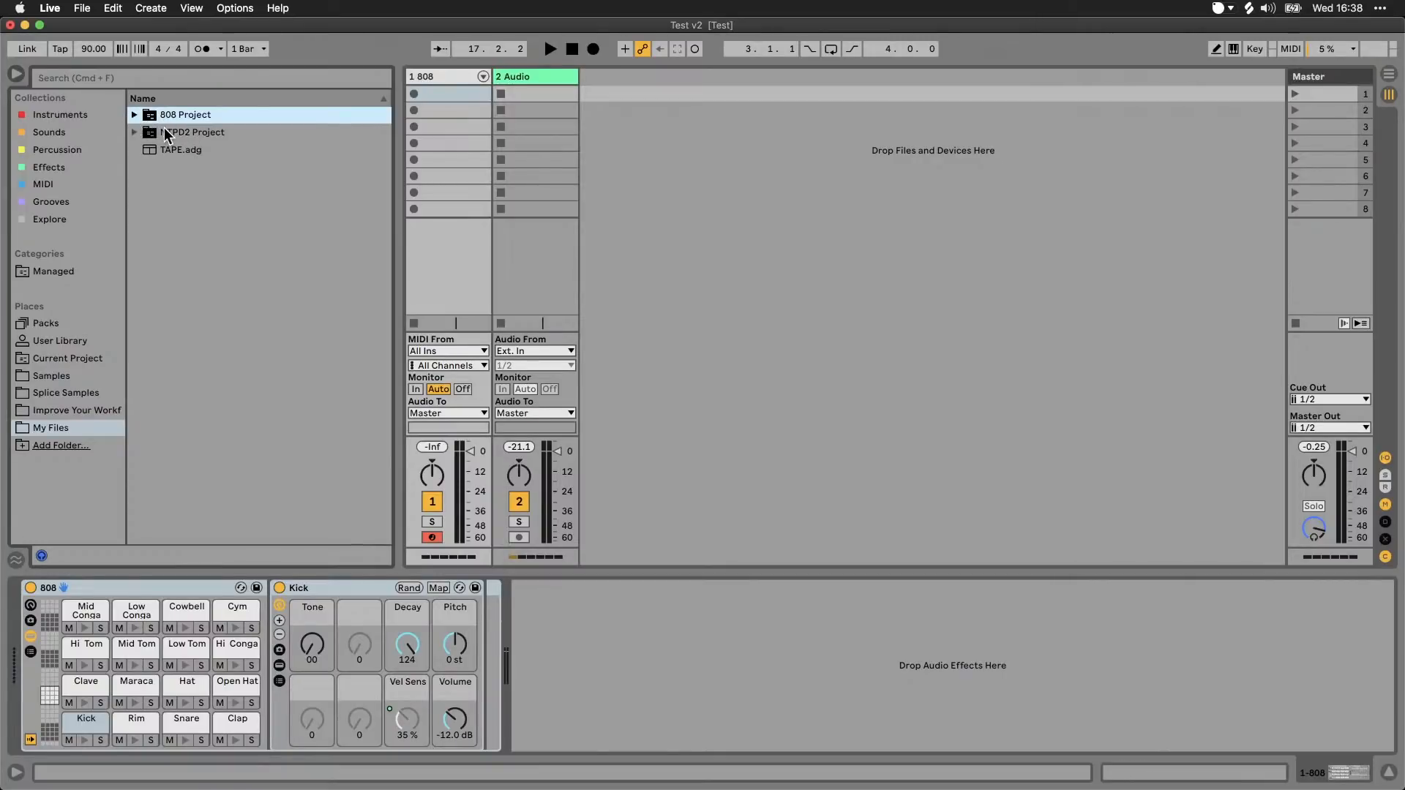
# Step: Show the Instruments collection and look through its Synths folder, collapsing it again
pyautogui.click(103, 117)
pyautogui.click(133, 150)
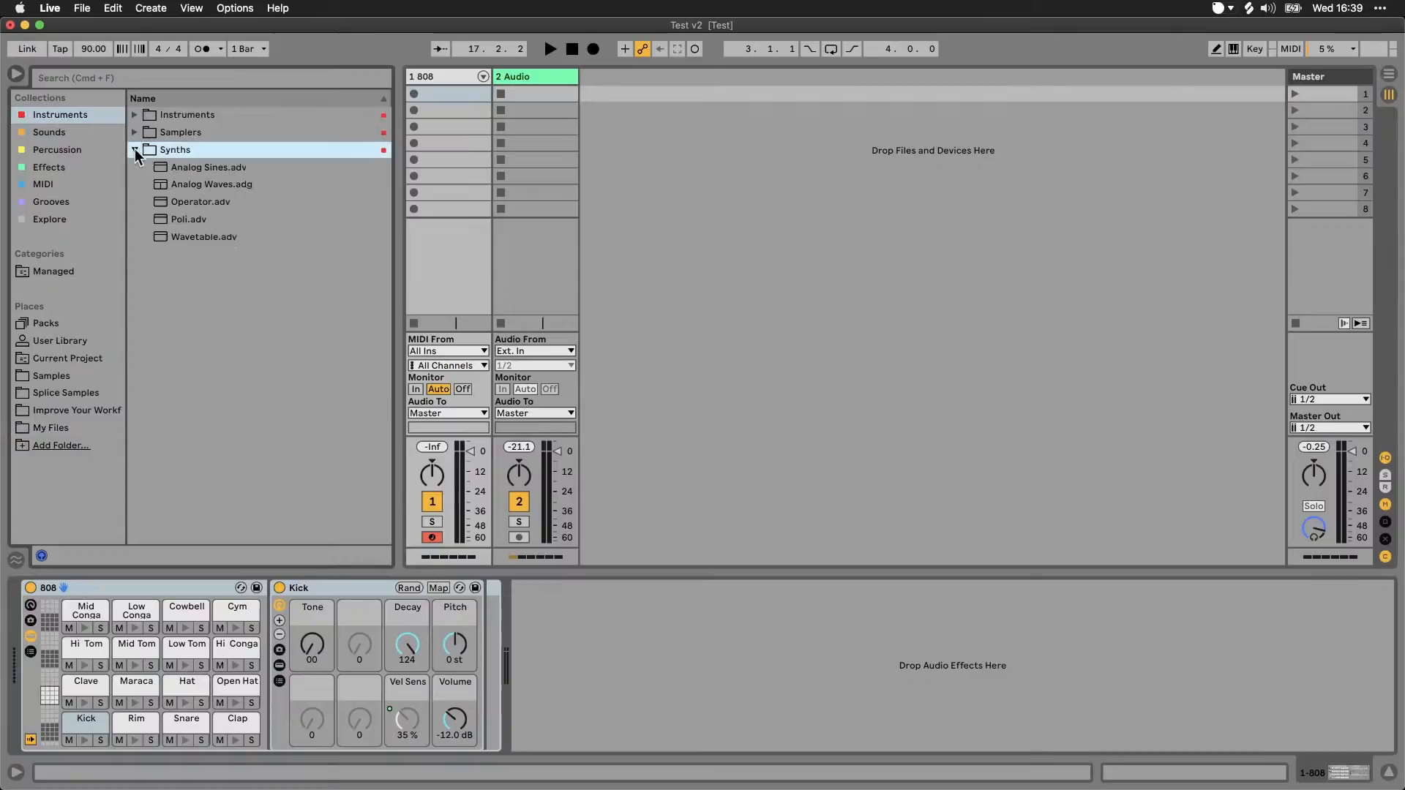
pyautogui.click(134, 148)
# Step: Show the Sounds collection and look through the presets in FRZN GRAINS > Pads, collapsing the FRZN GRAINS folder again
pyautogui.click(36, 135)
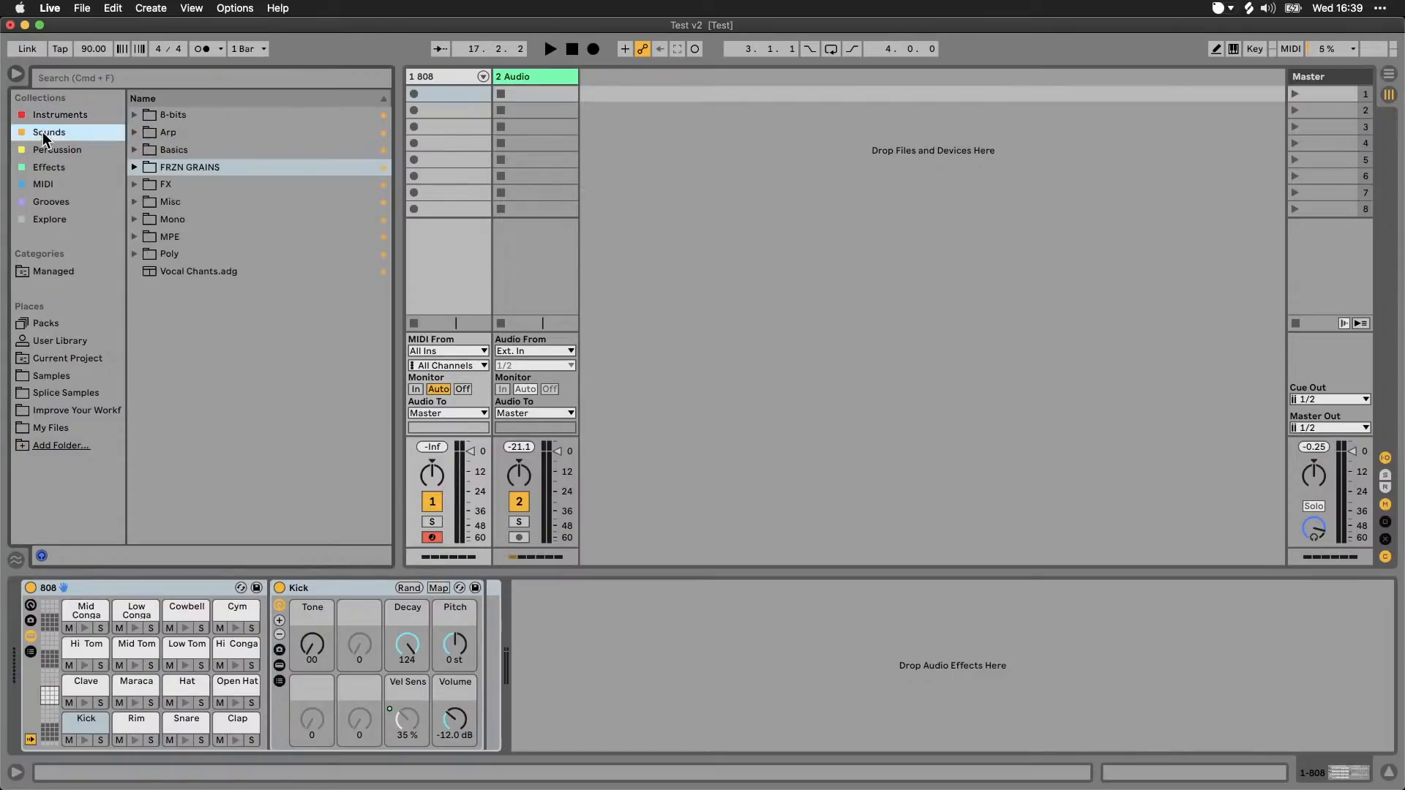
pyautogui.click(134, 168)
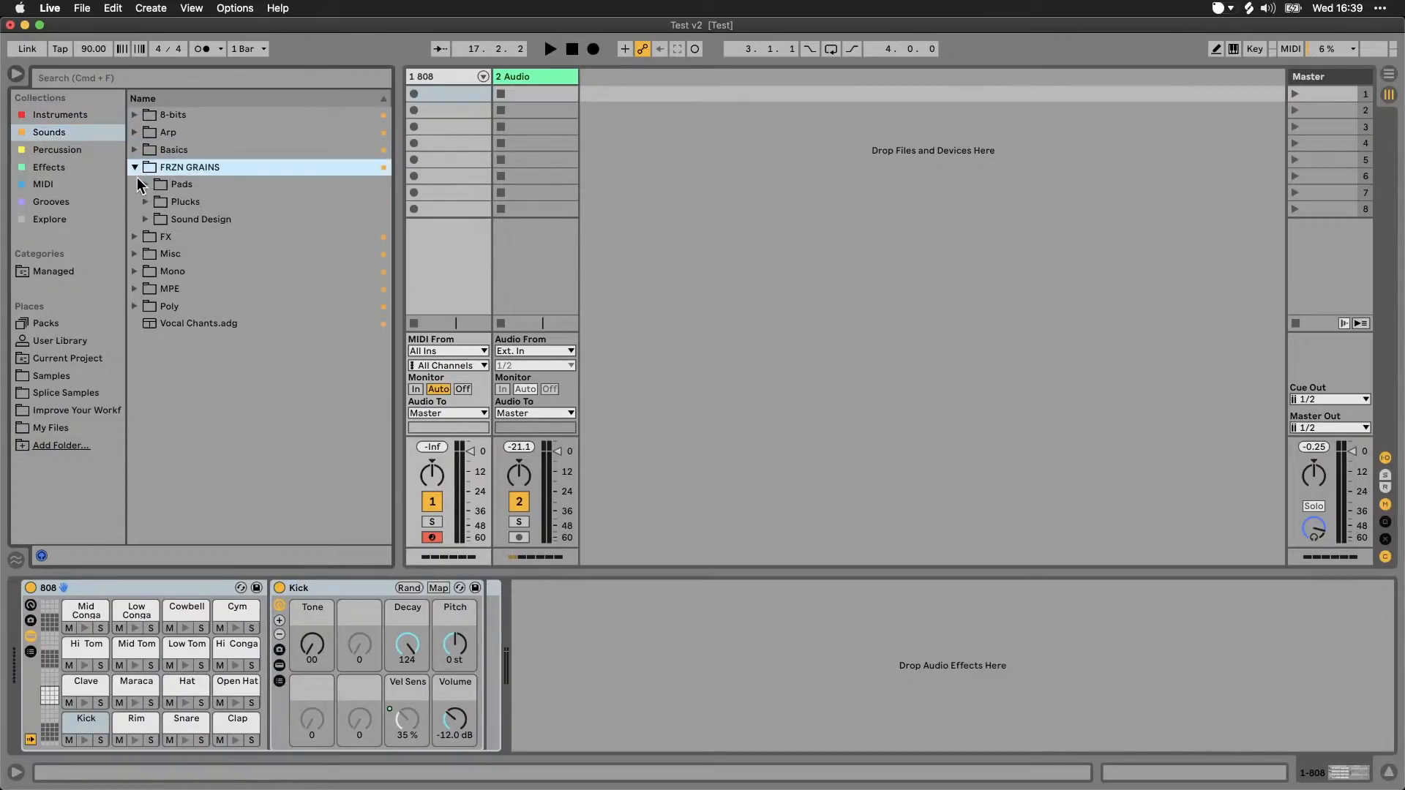
pyautogui.click(146, 184)
pyautogui.scroll(-1, 209, 249)
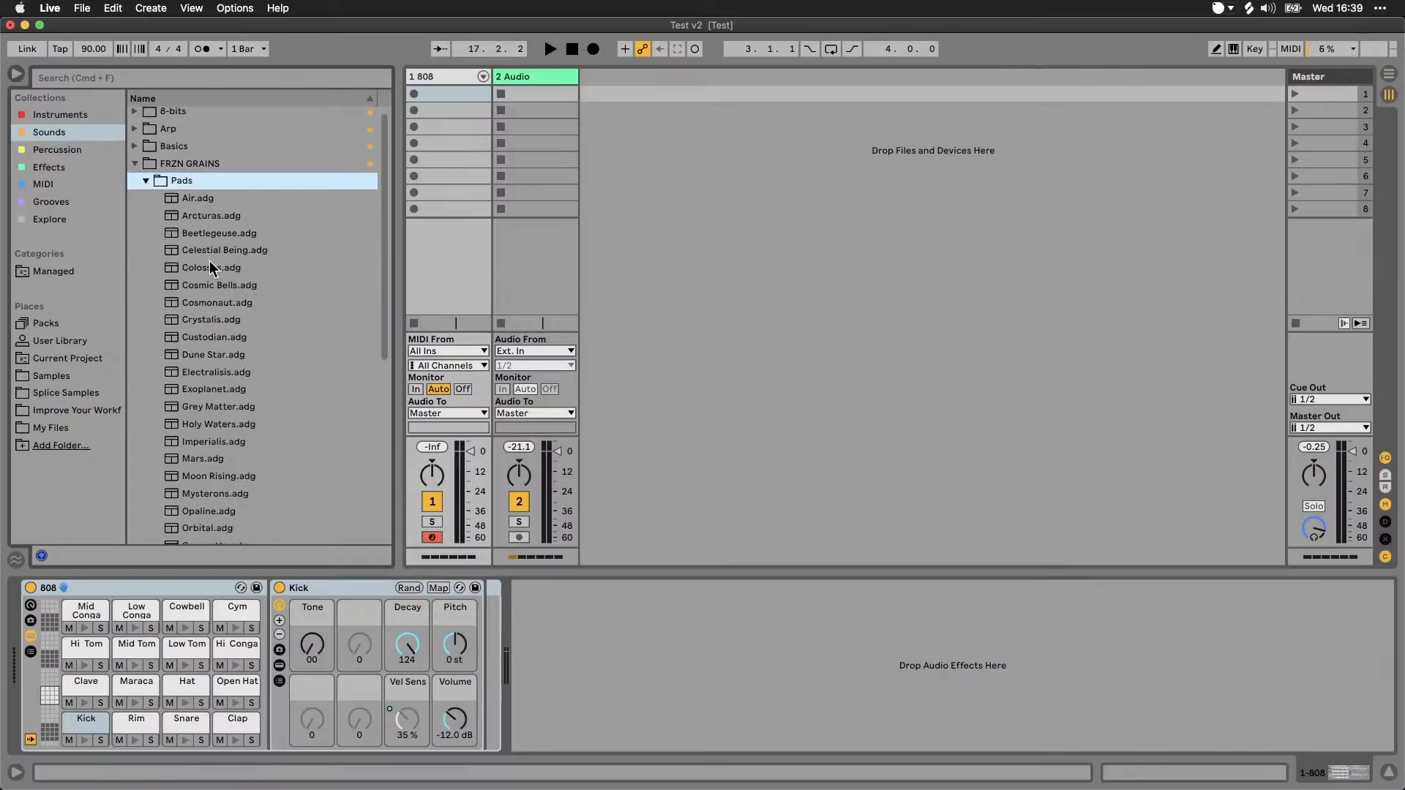
pyautogui.scroll(-10, 227, 313)
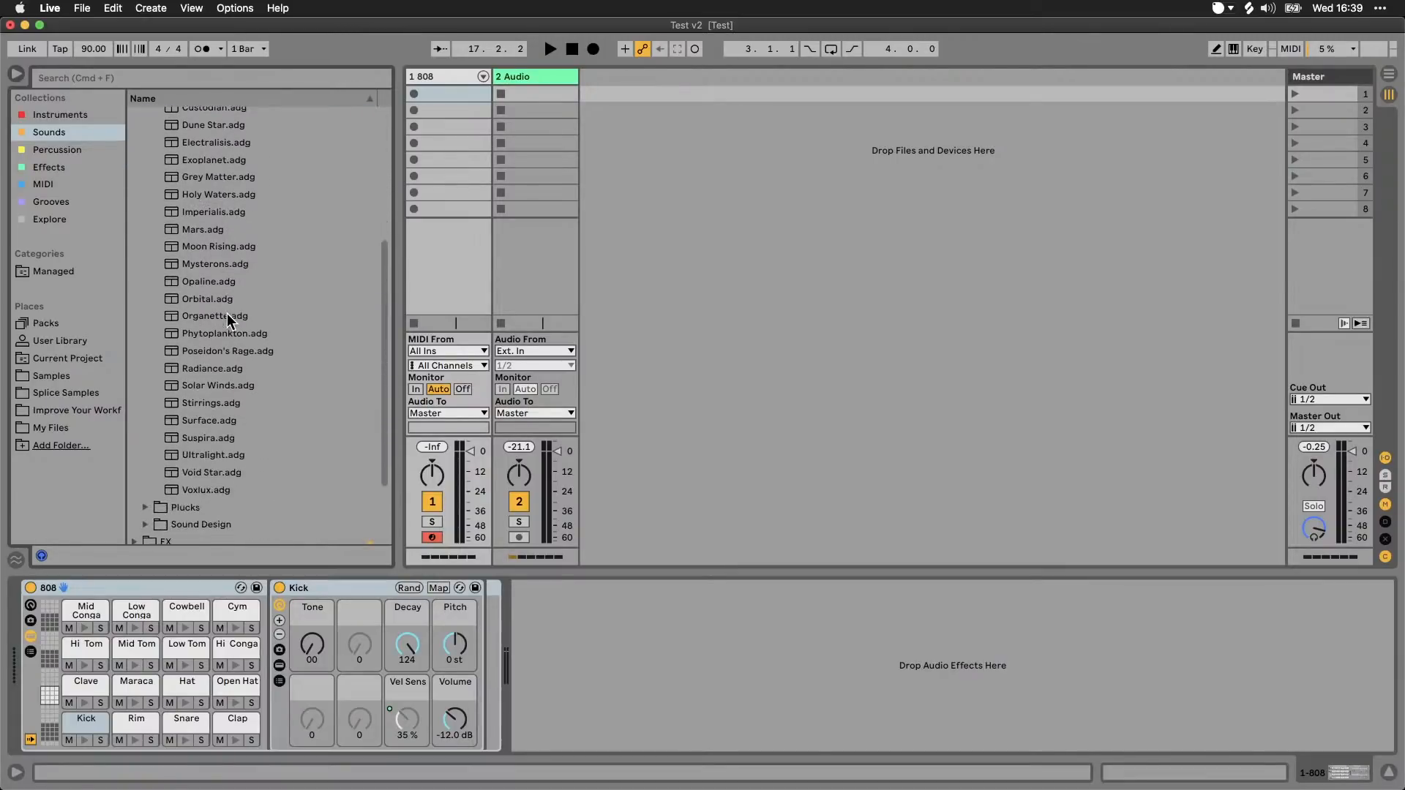
pyautogui.scroll(12, 222, 384)
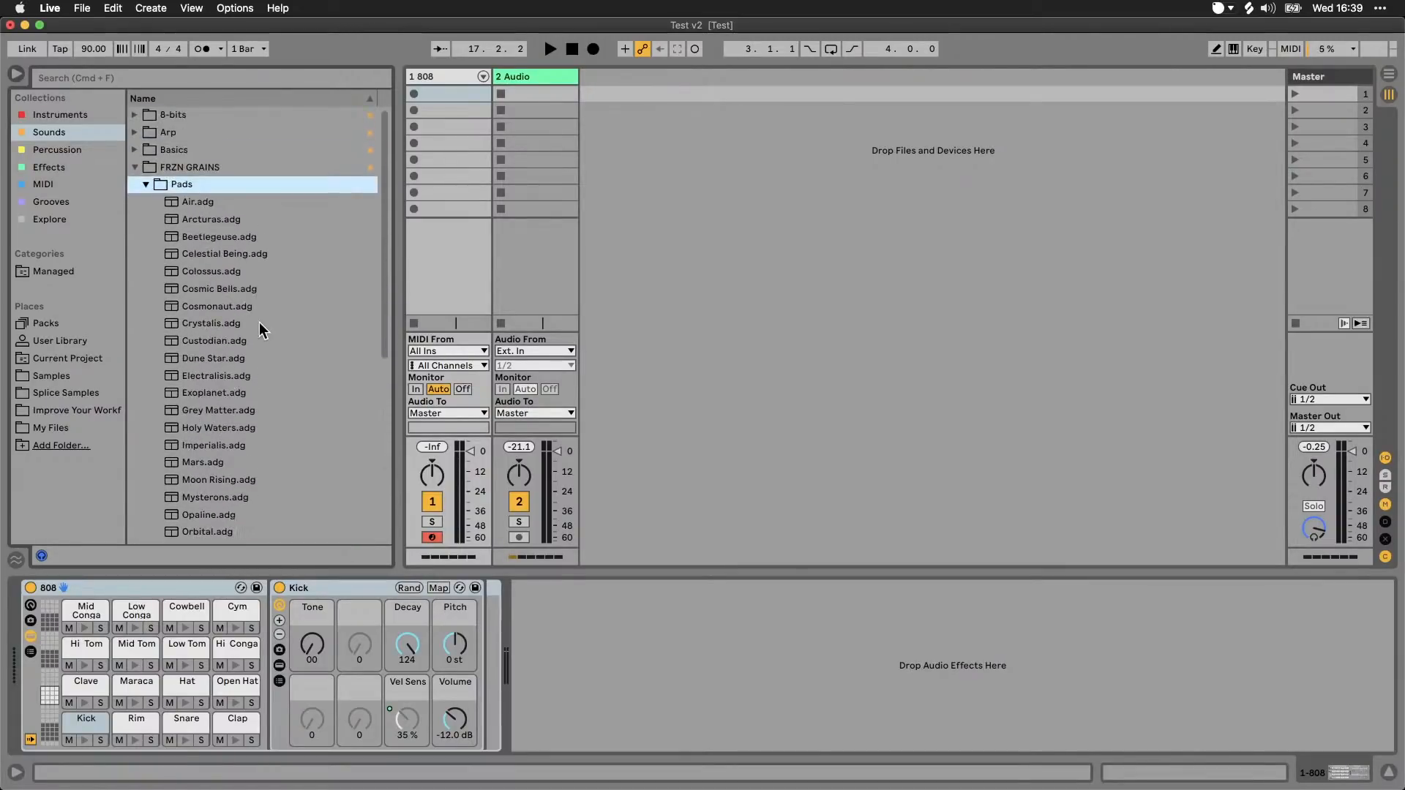
pyautogui.click(134, 170)
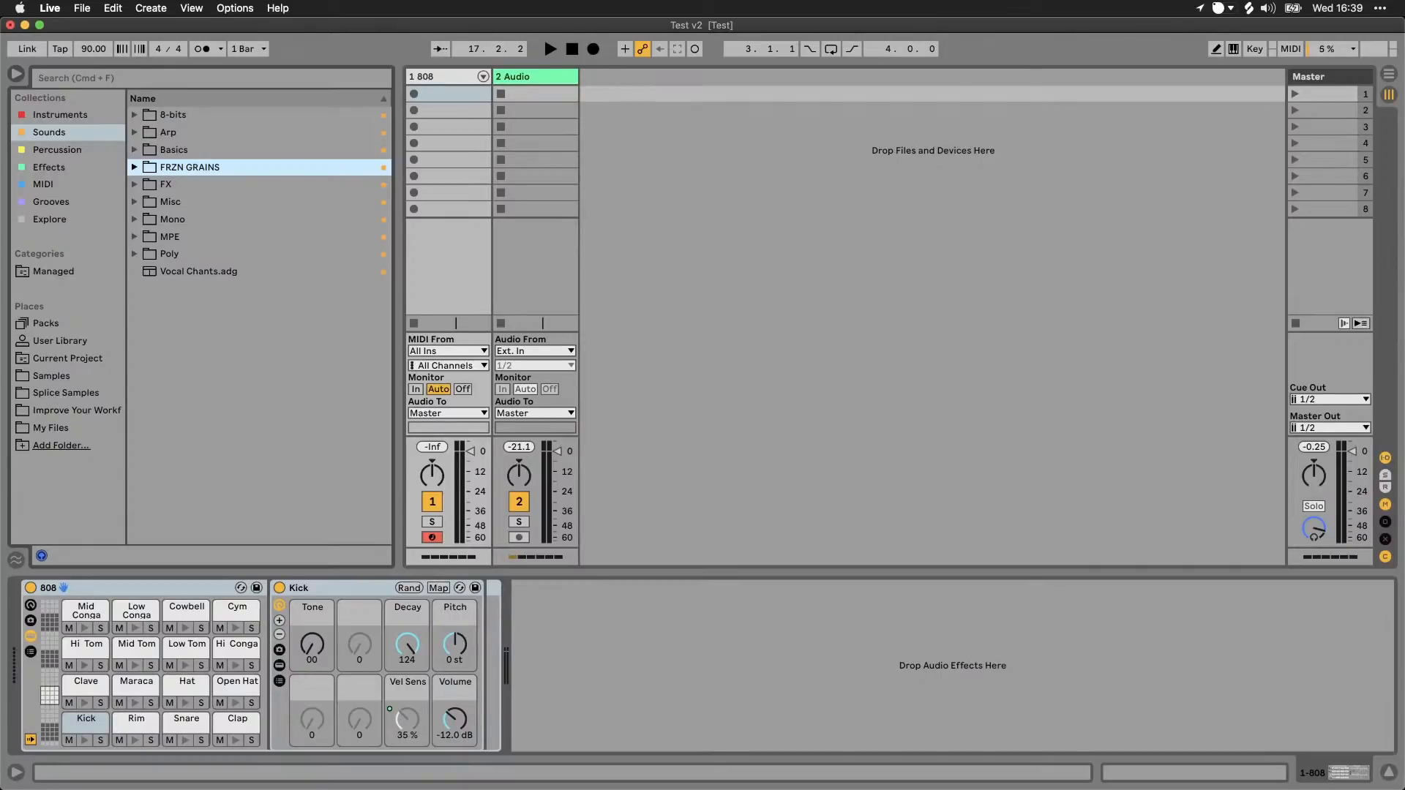
pyautogui.press('super+Tab')
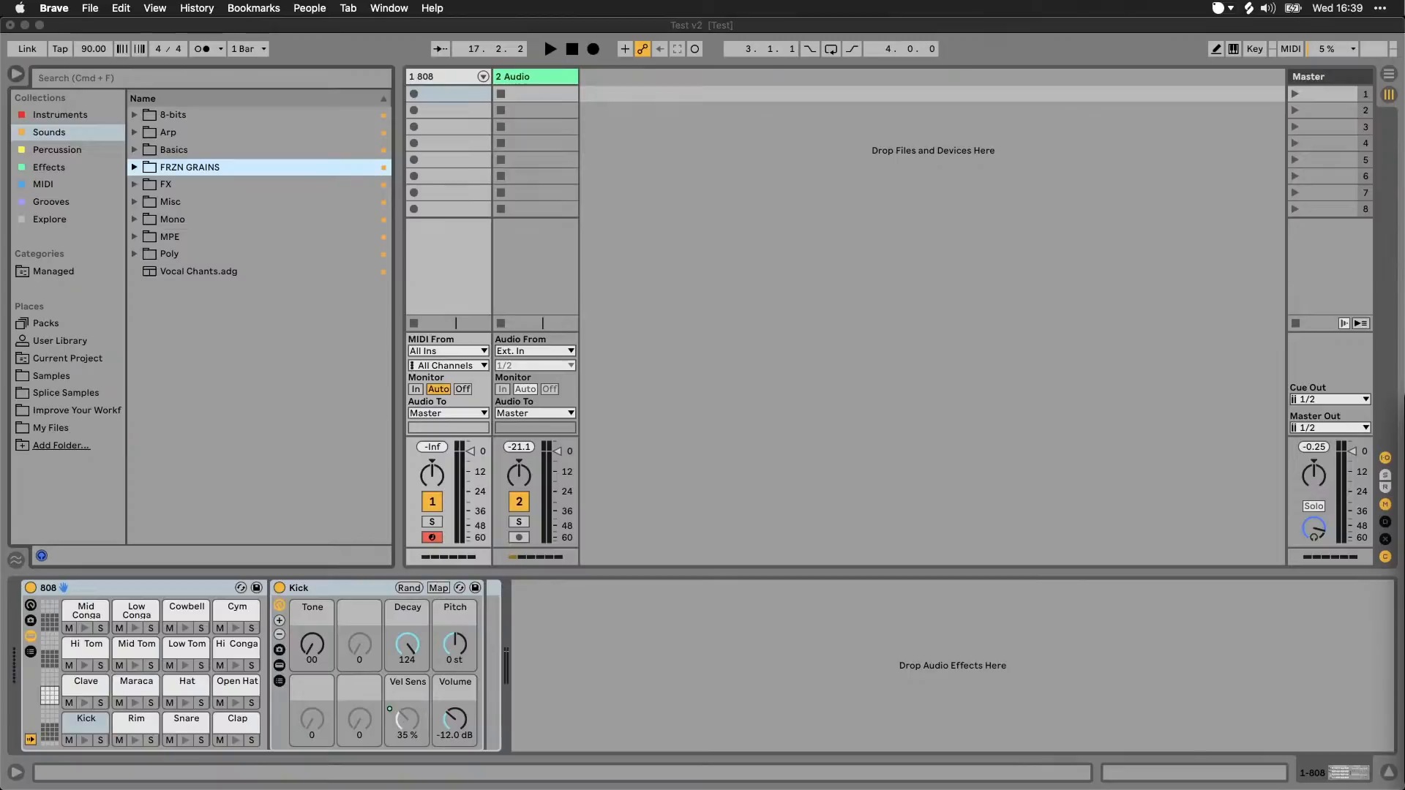
pyautogui.click(672, 282)
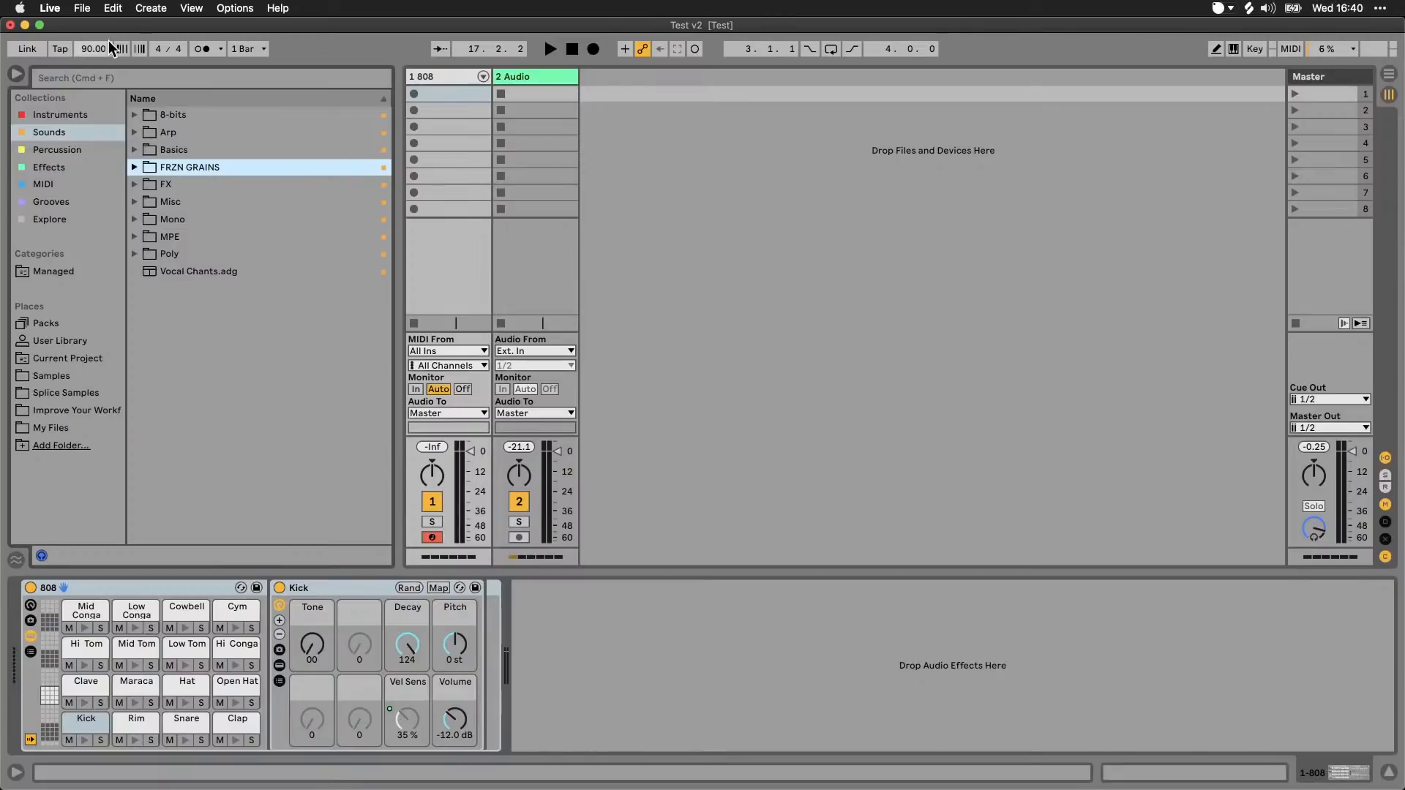
pyautogui.click(84, 11)
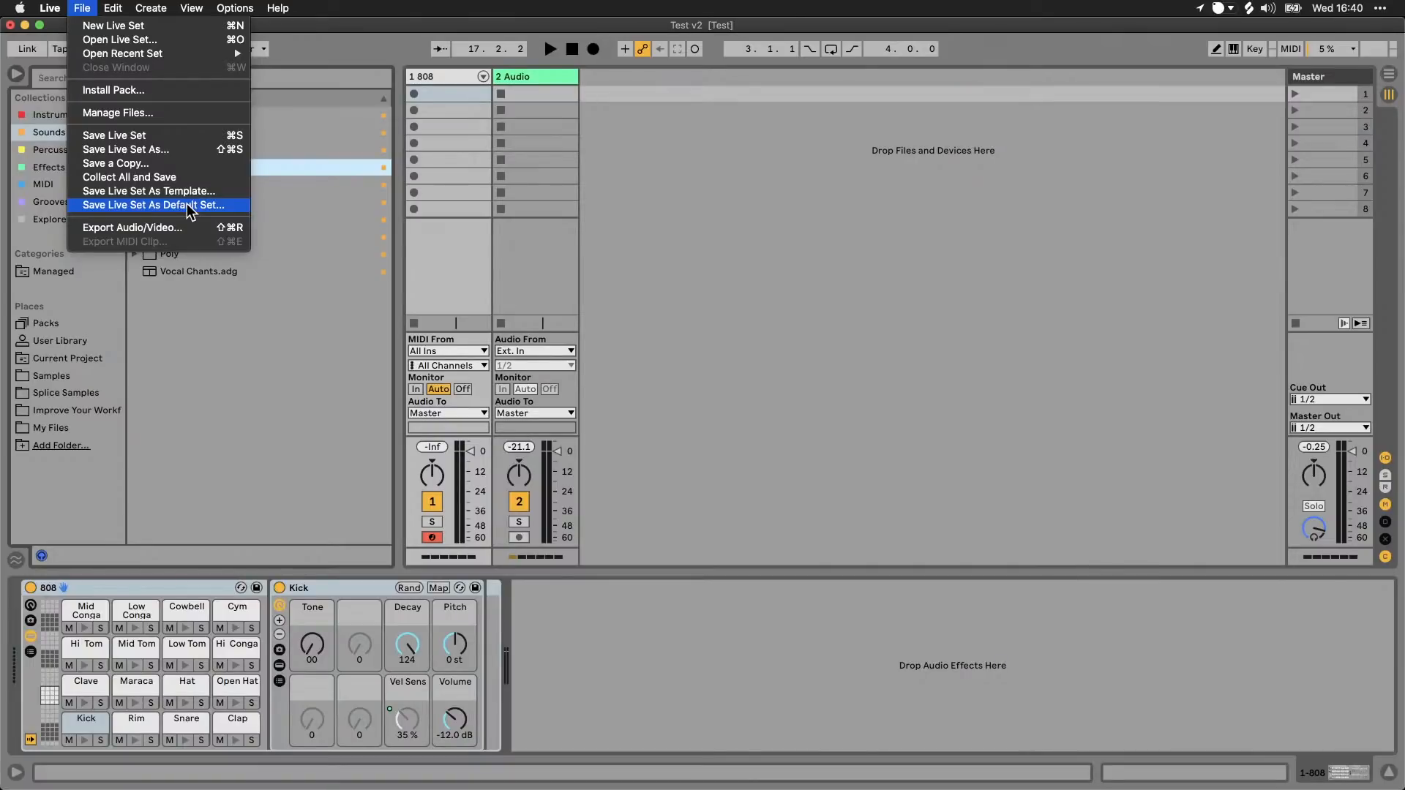
pyautogui.click(598, 230)
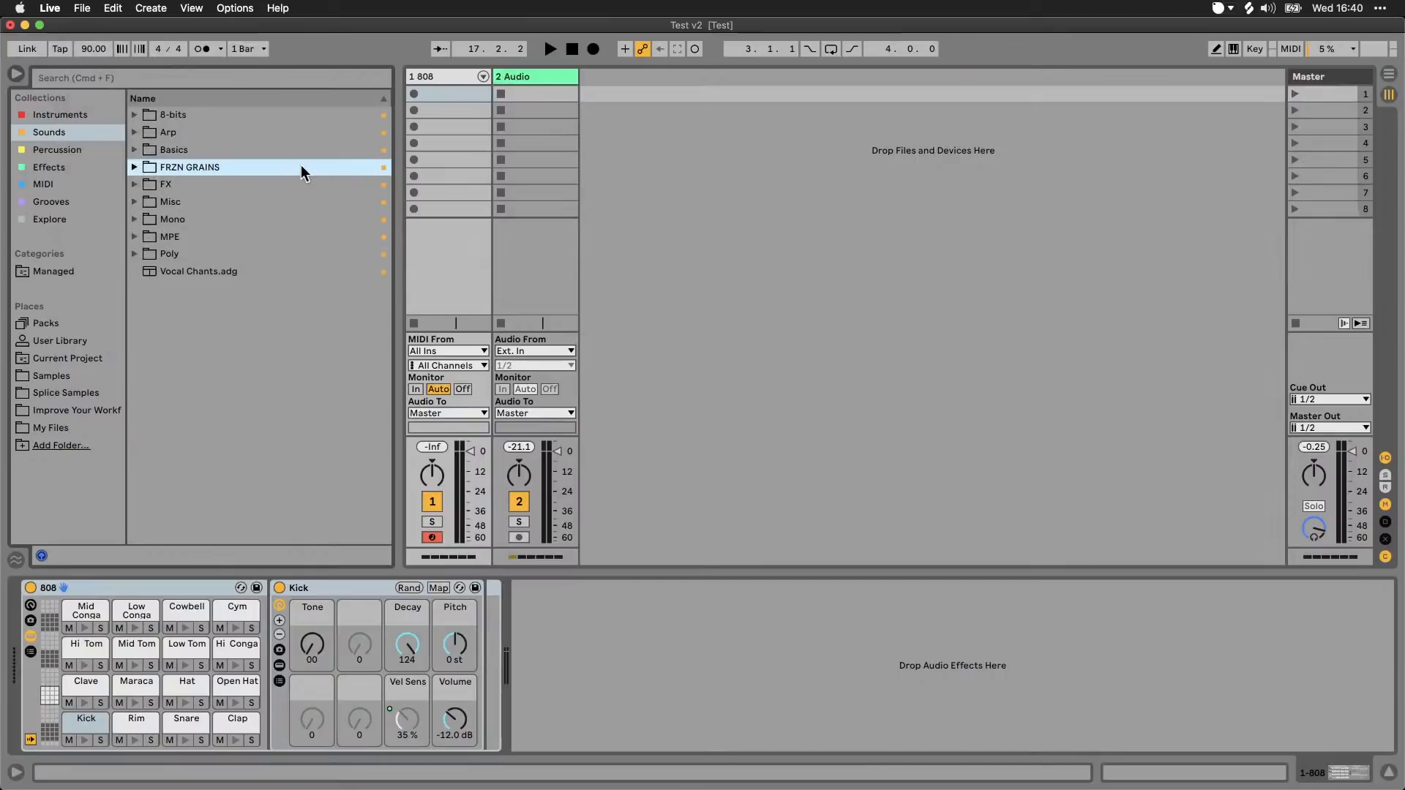
# Step: Create a new Live Set
pyautogui.click(82, 9)
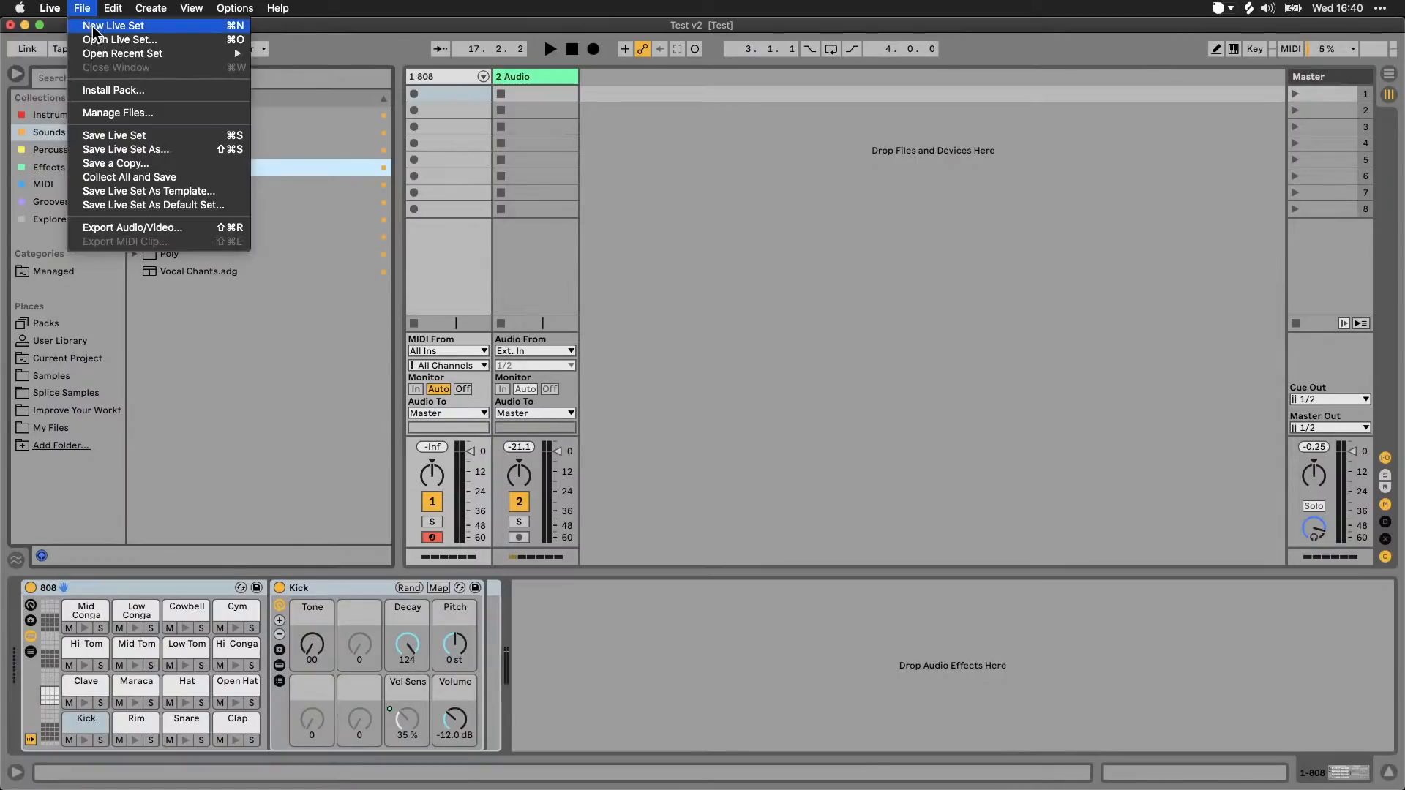
pyautogui.click(93, 26)
pyautogui.click(877, 442)
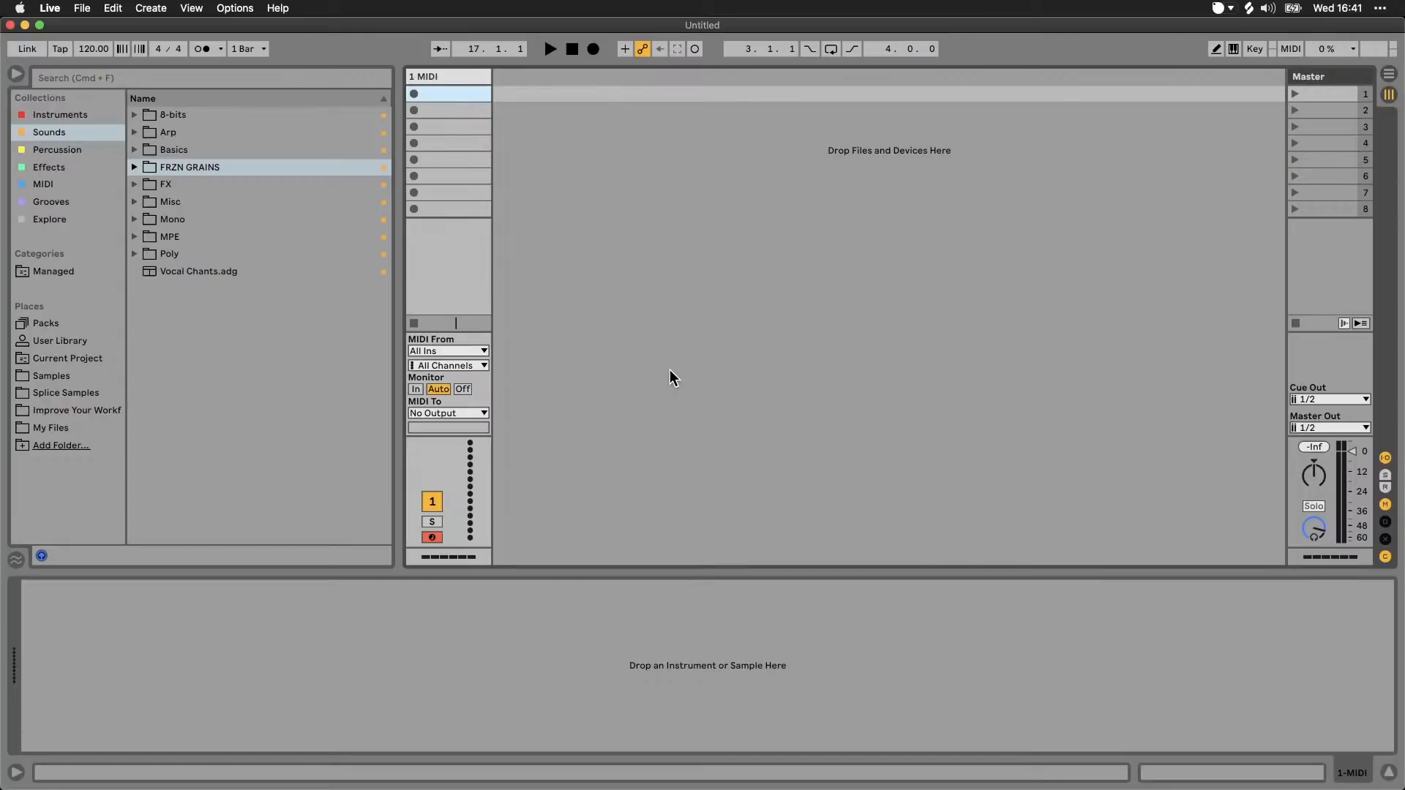
pyautogui.click(81, 8)
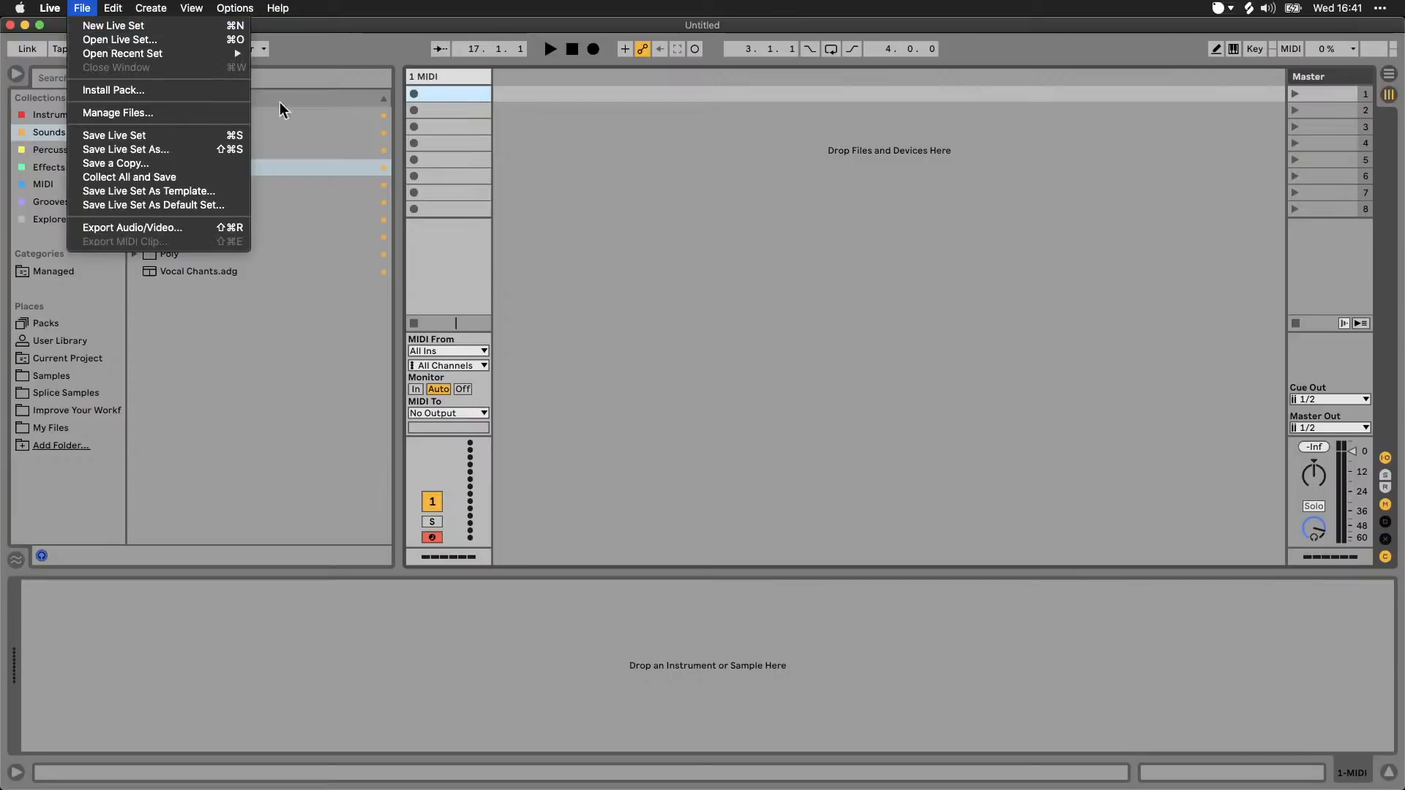
pyautogui.click(555, 182)
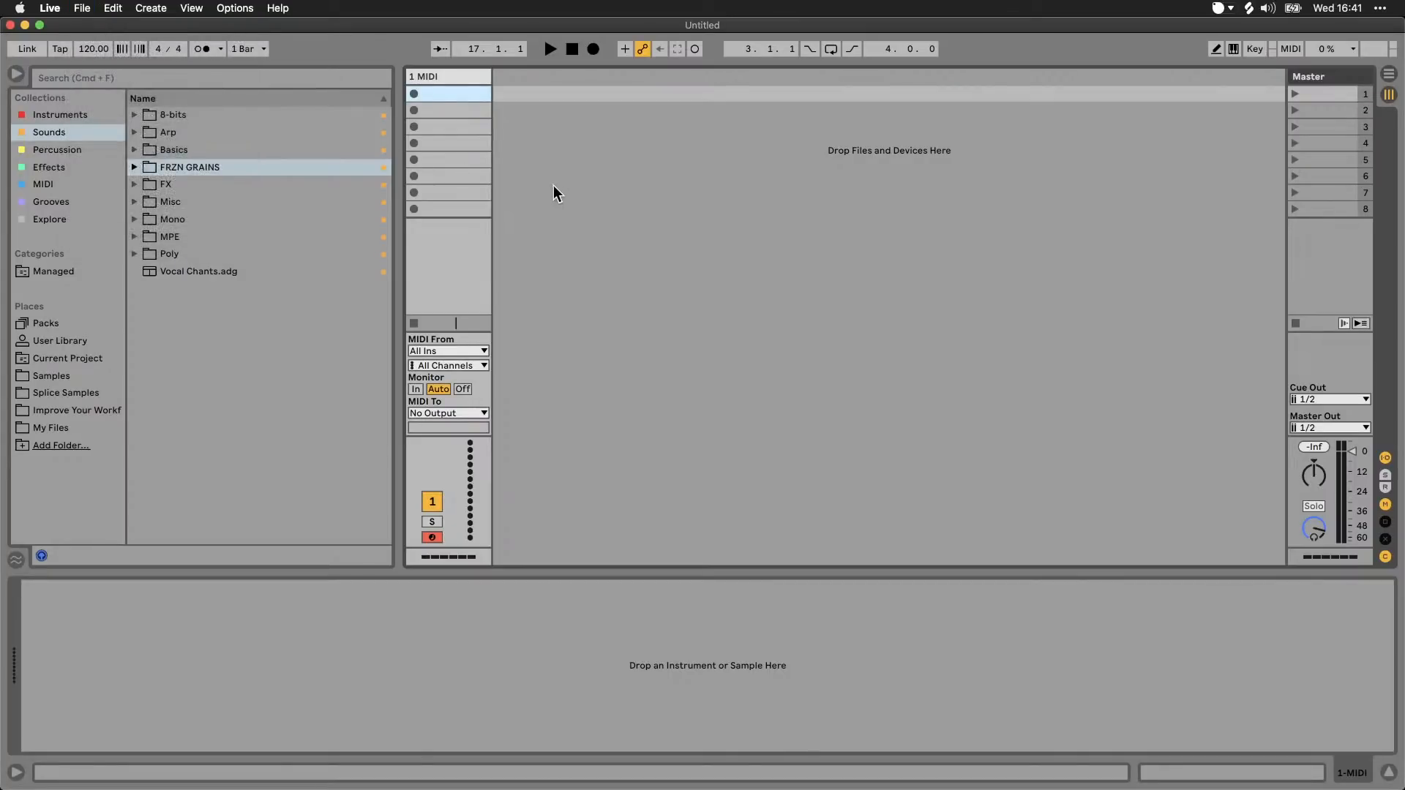
pyautogui.click(84, 10)
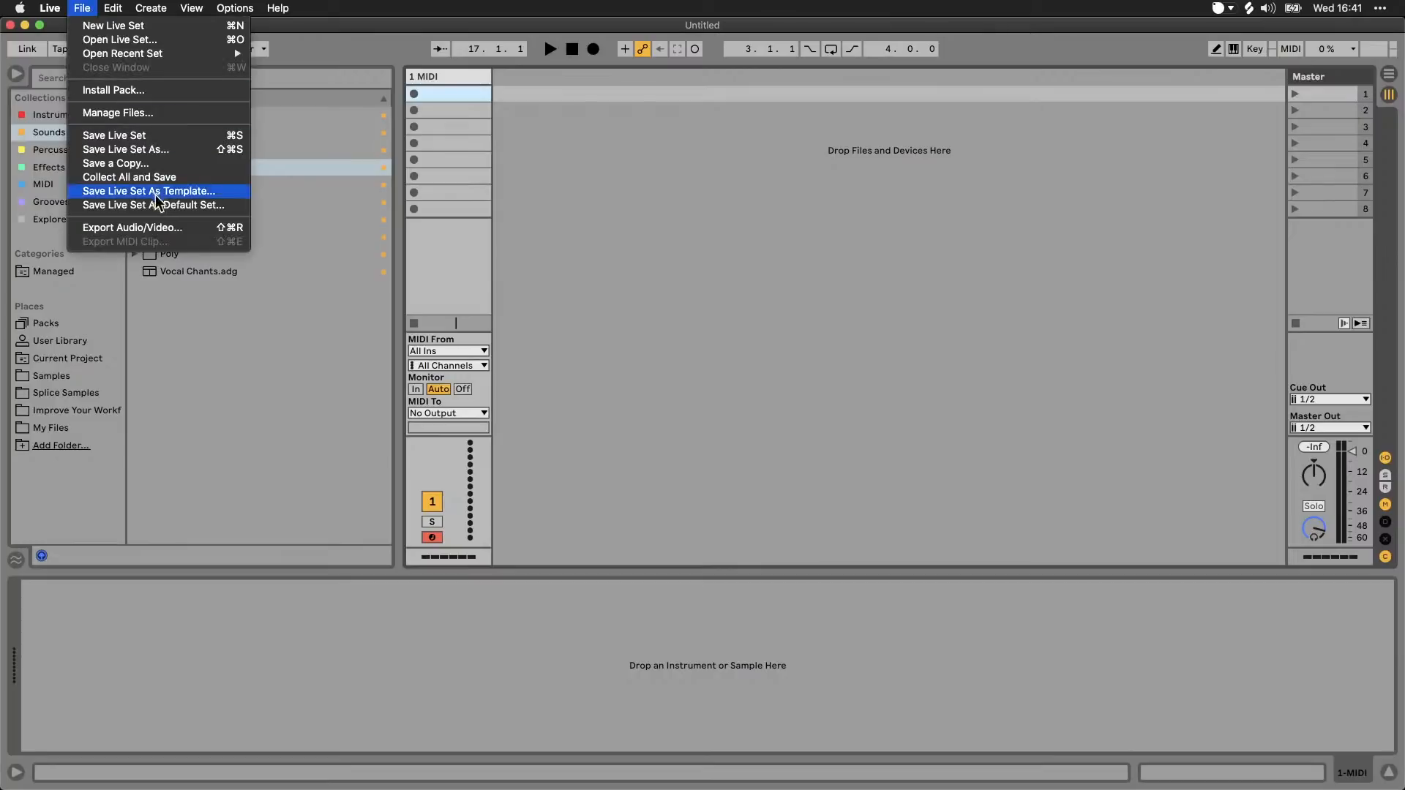
pyautogui.click(573, 215)
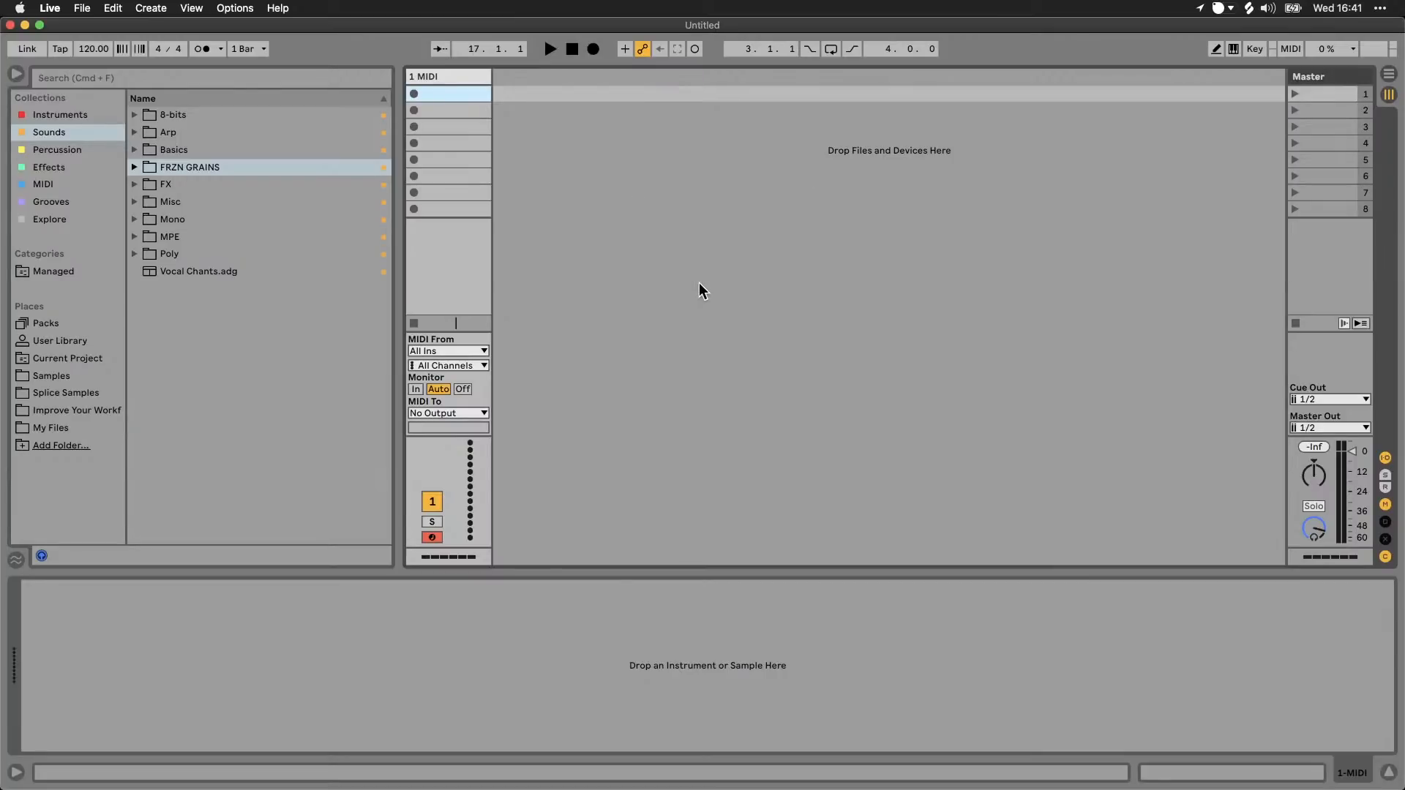
pyautogui.click(82, 8)
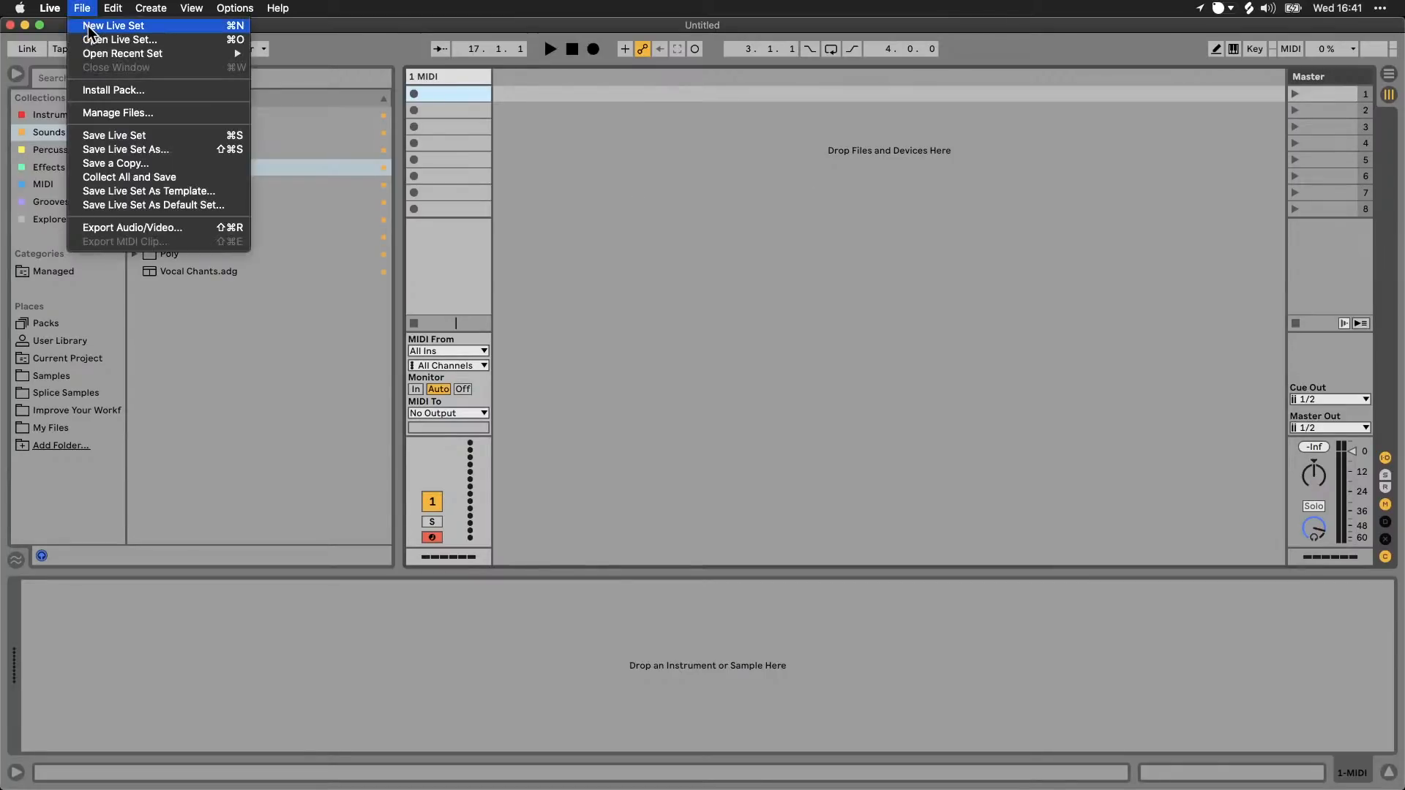
pyautogui.click(699, 242)
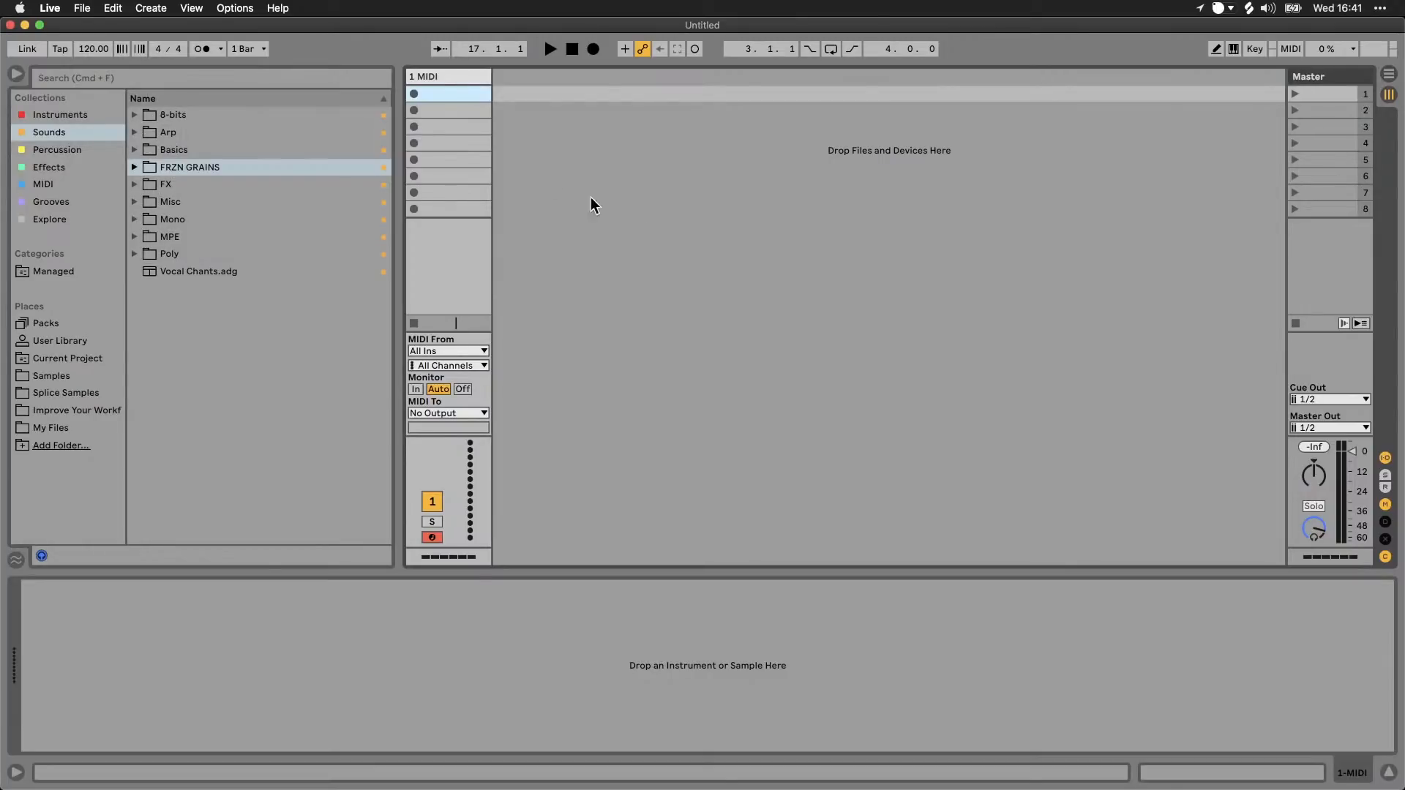
pyautogui.click(82, 8)
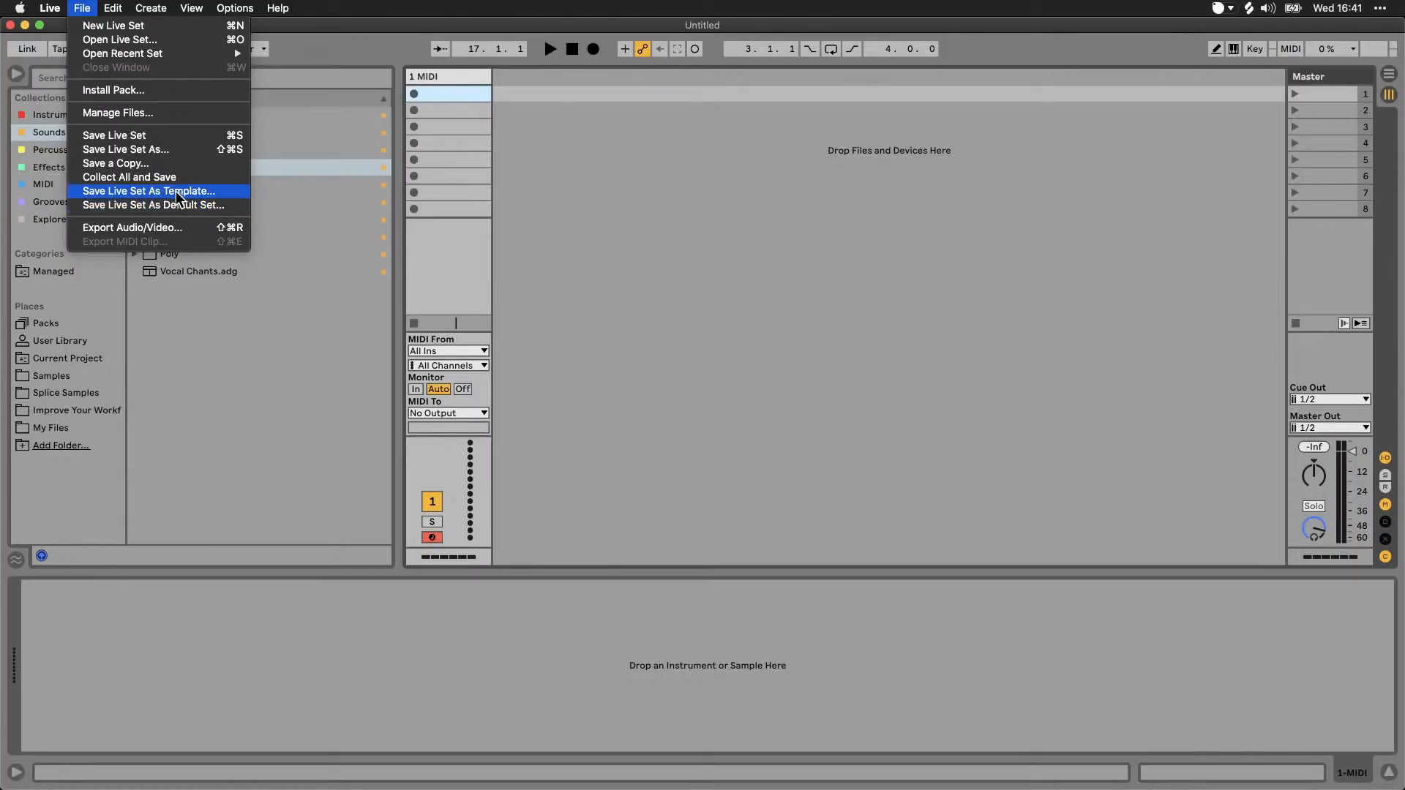
pyautogui.click(618, 261)
# Step: Add Templates to the browser's visible categories, list its template sets and finish editing the categories
pyautogui.click(109, 254)
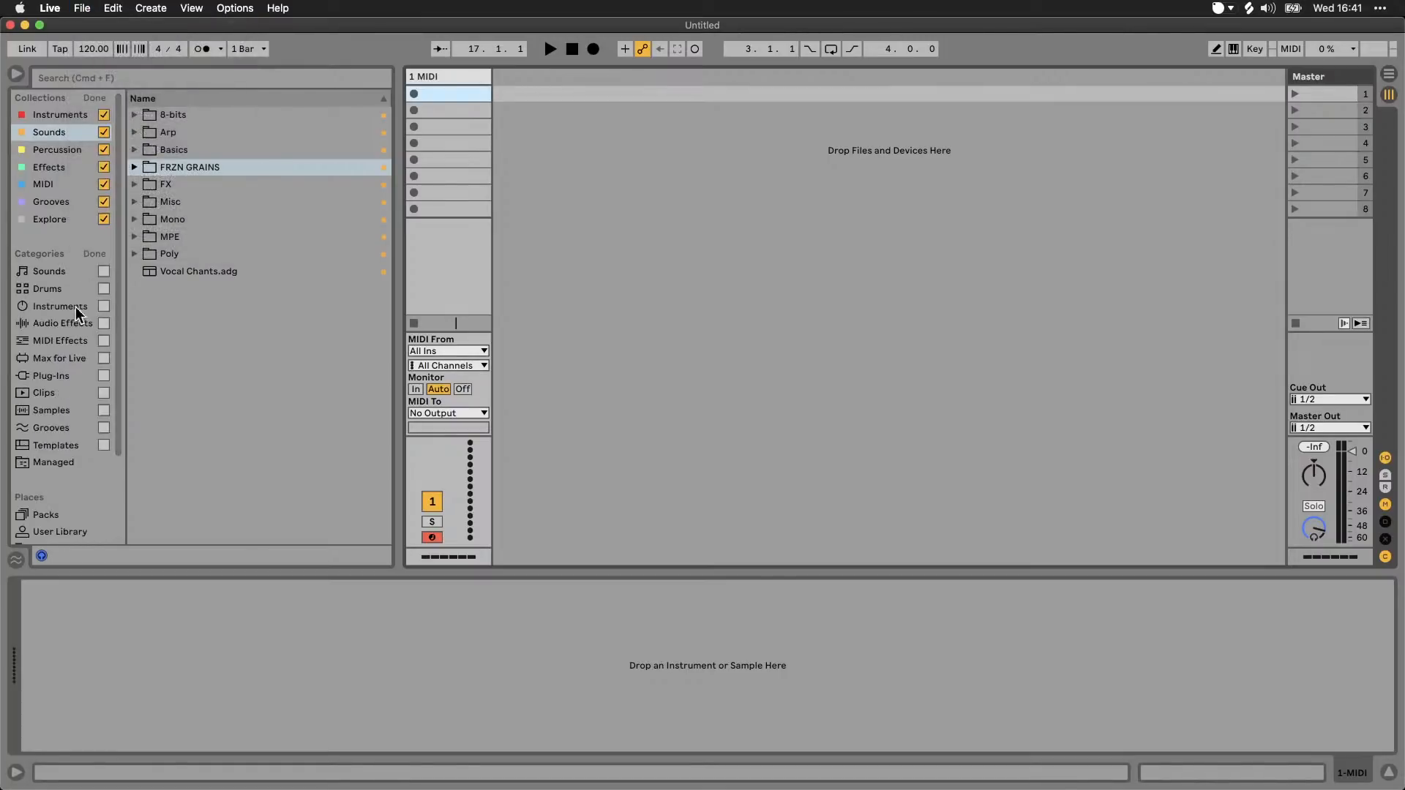
pyautogui.click(60, 448)
pyautogui.click(103, 446)
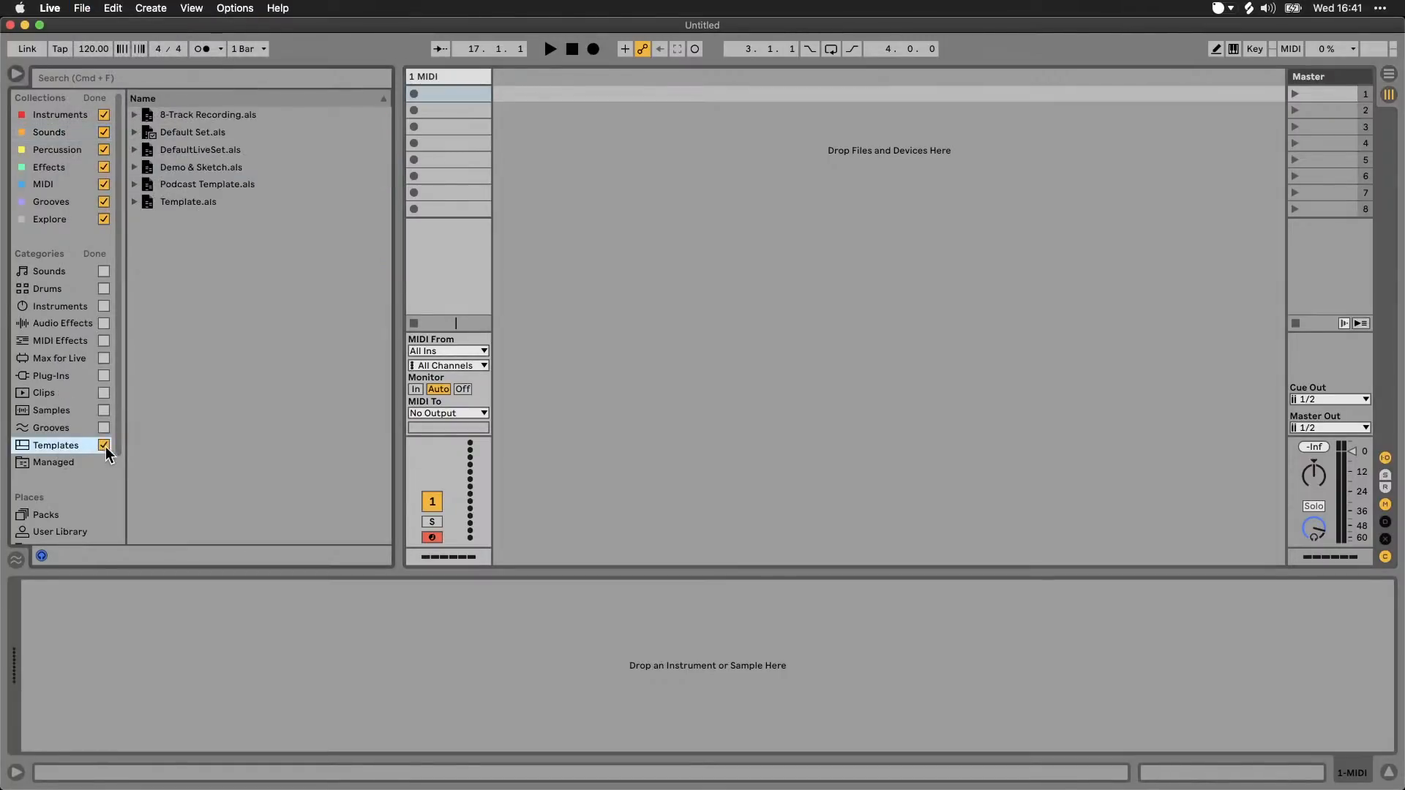
pyautogui.click(94, 249)
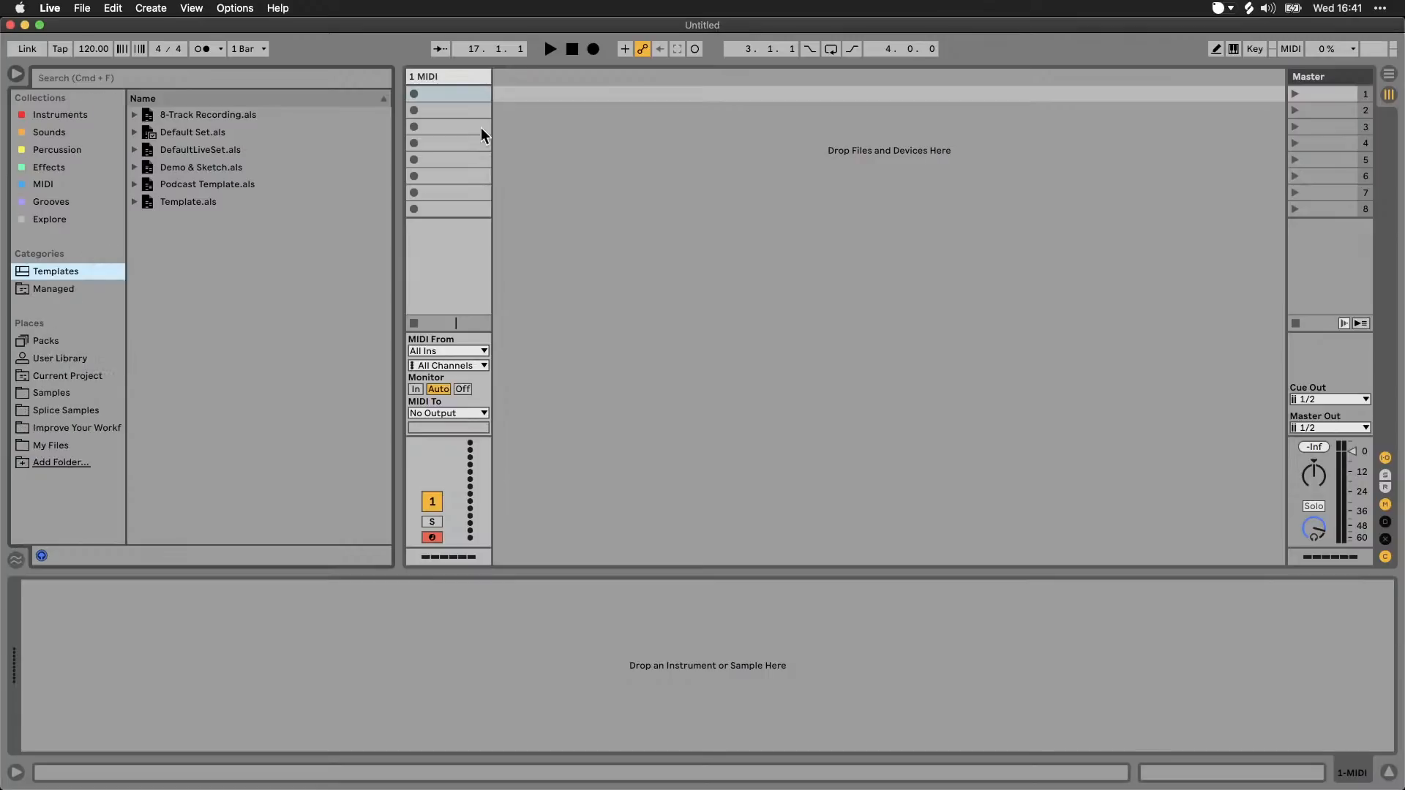
# Step: Add Color Limiter from the Dynamics folder of the Effects collection to the 1 MIDI track
pyautogui.click(110, 175)
pyautogui.click(176, 167)
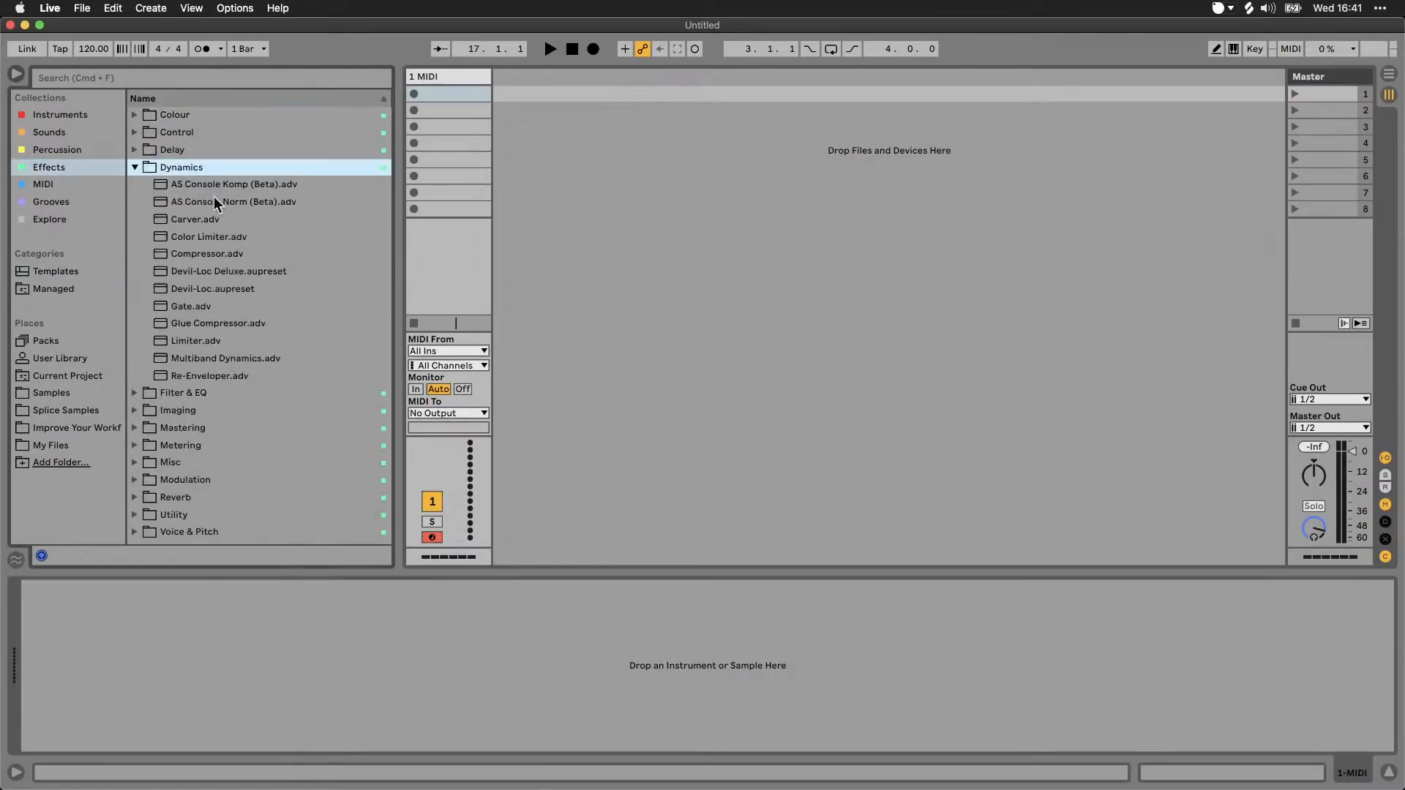
pyautogui.click(199, 237)
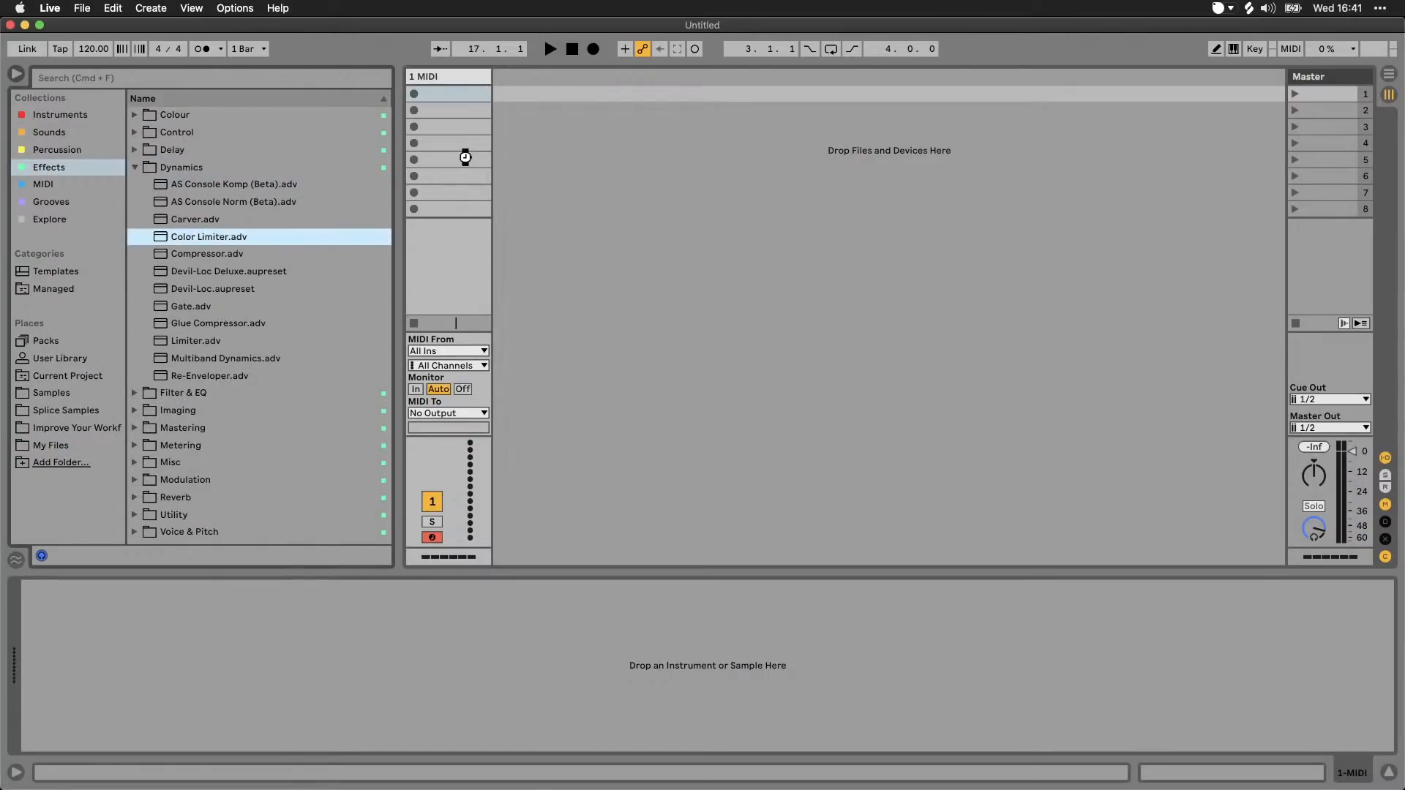
pyautogui.moveTo(466, 158); pyautogui.dragTo(464, 87)
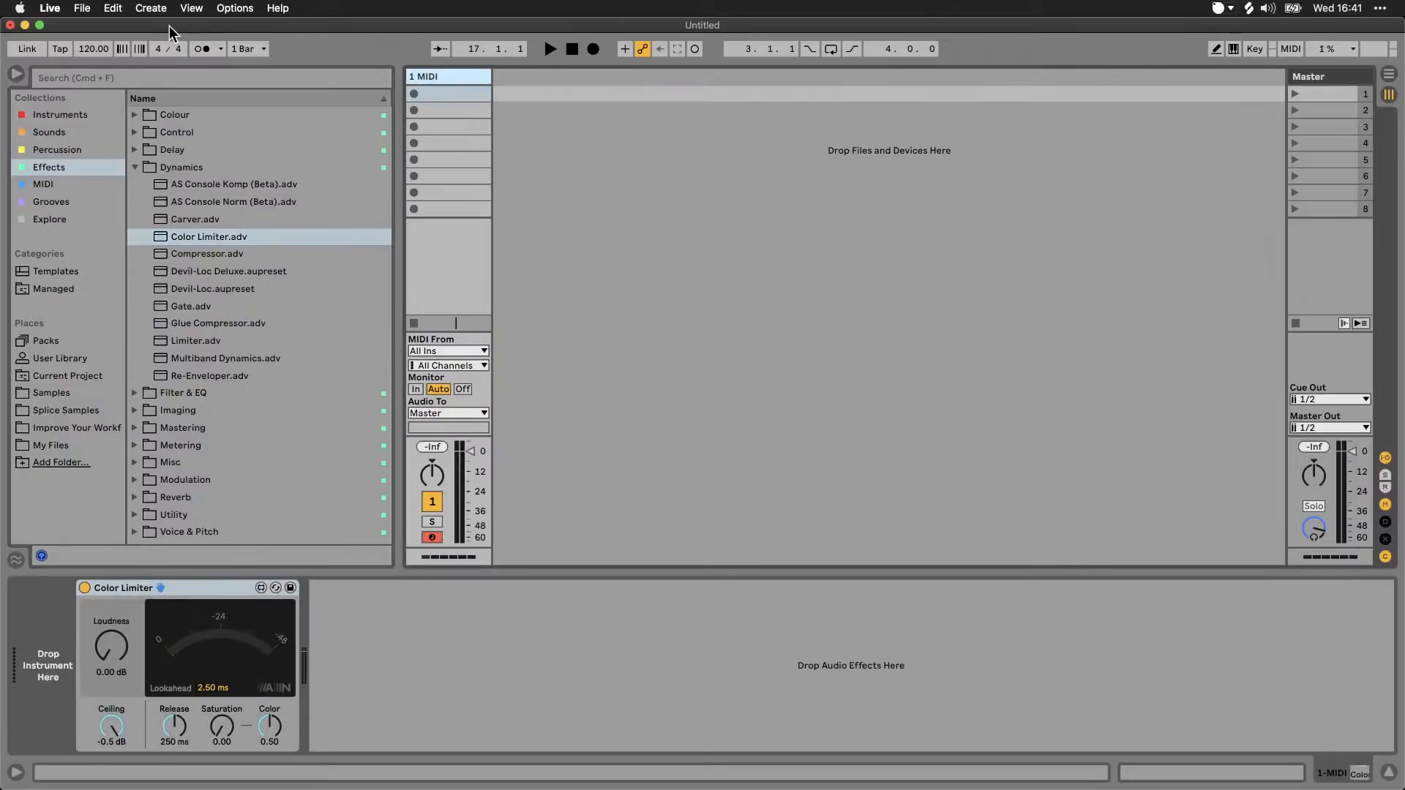
# Step: Save the Live Set as a template named Limiter
pyautogui.click(82, 8)
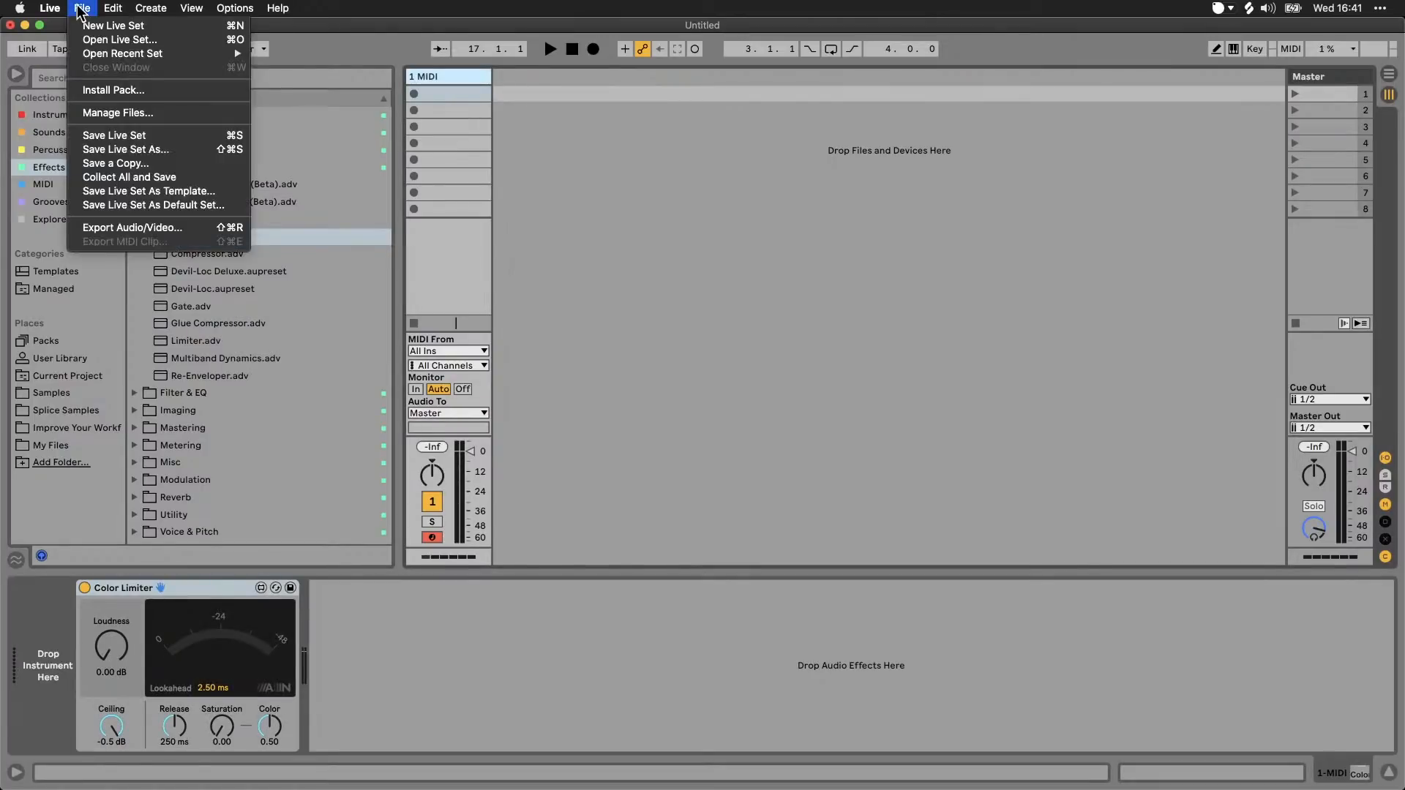
pyautogui.click(156, 192)
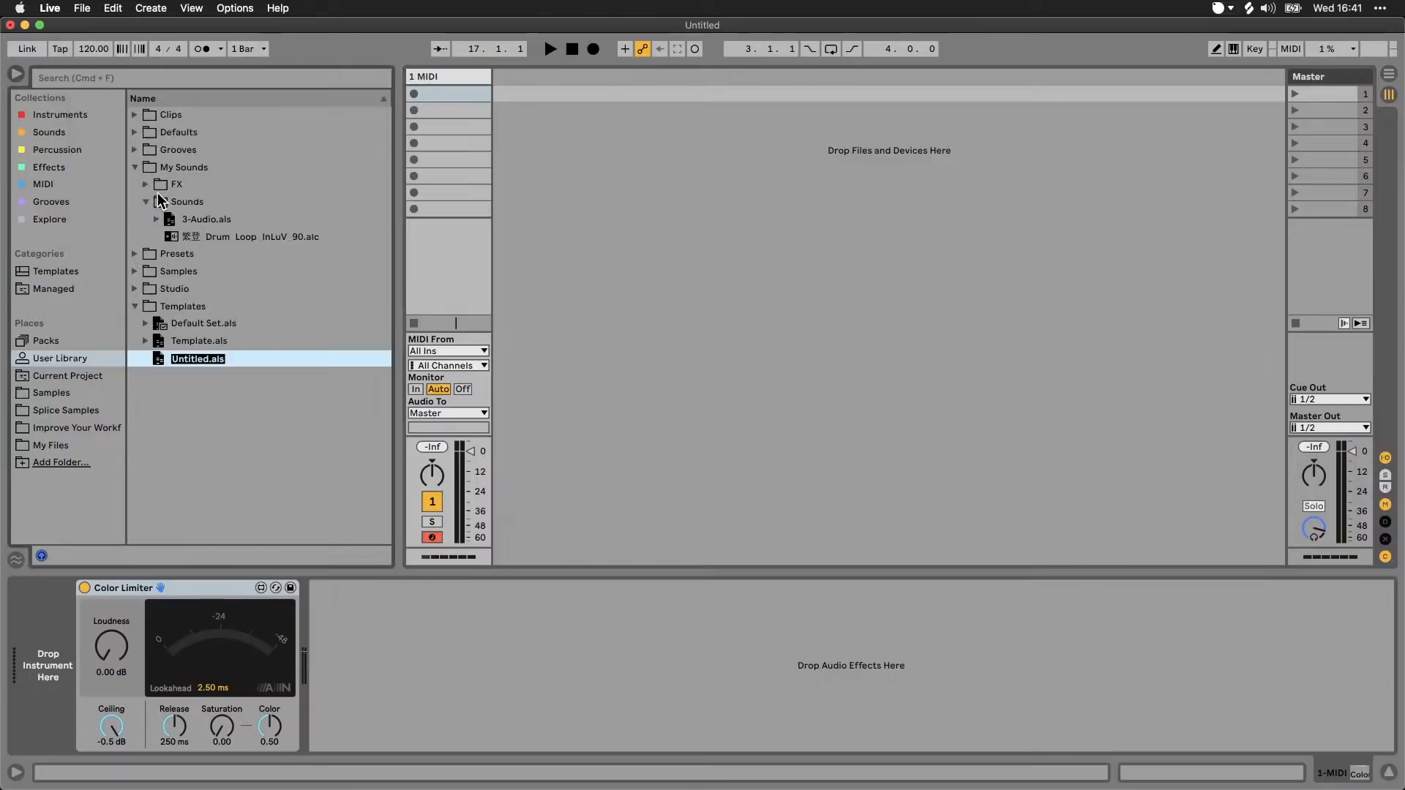
pyautogui.write('Limitert')
pyautogui.press('BackSpace')
pyautogui.press('Return')
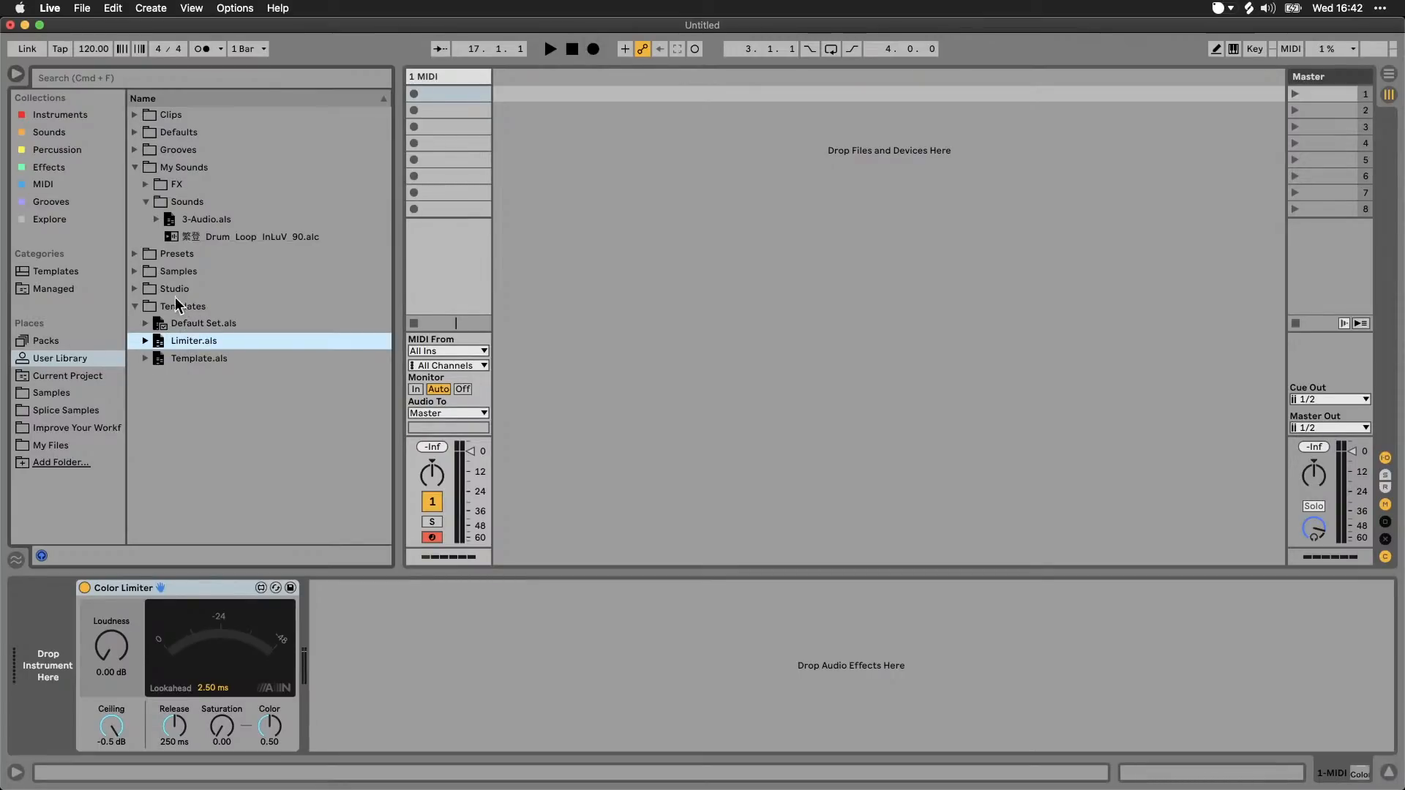
# Step: Show the Templates category, start a new Live Set without saving the current one, and load the Limiter template
pyautogui.click(63, 274)
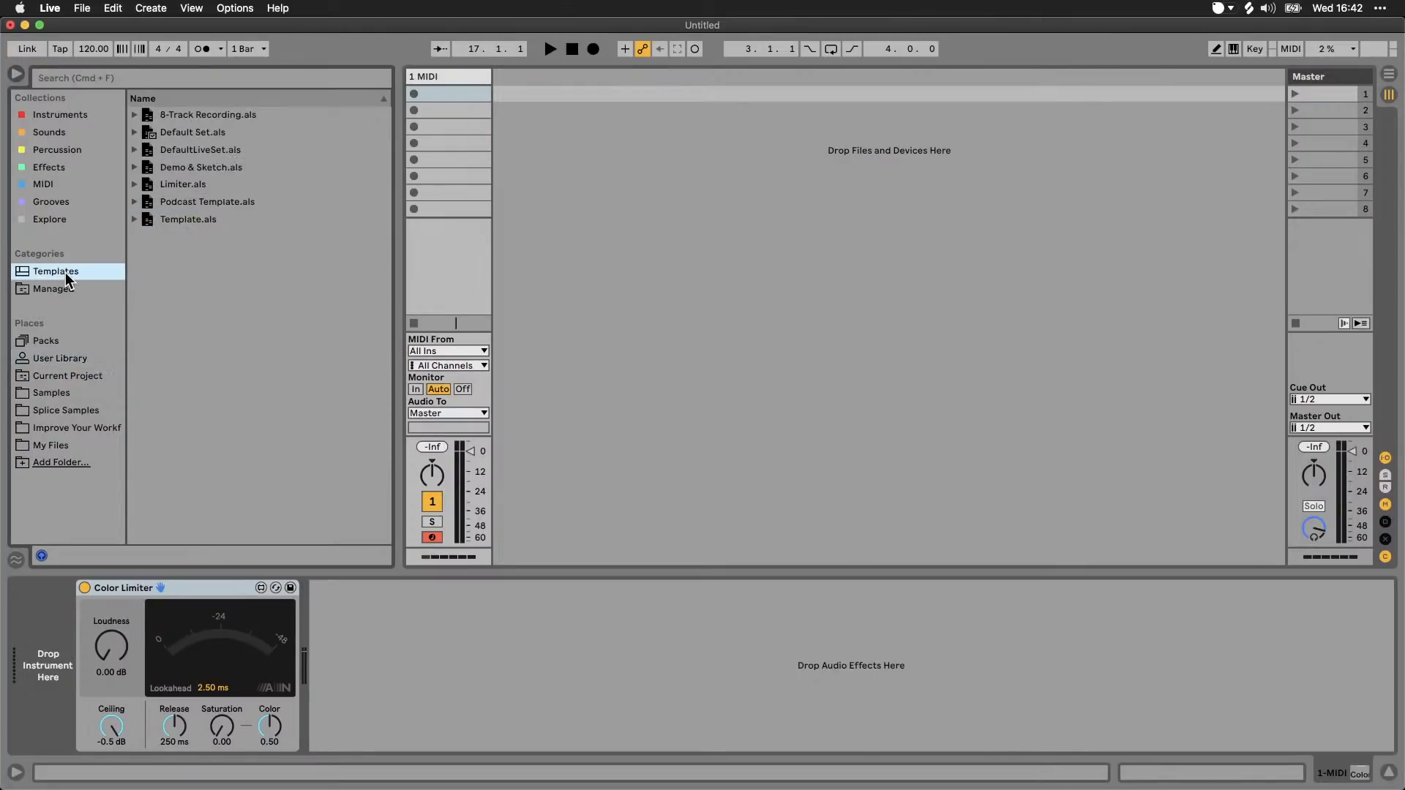
pyautogui.click(186, 191)
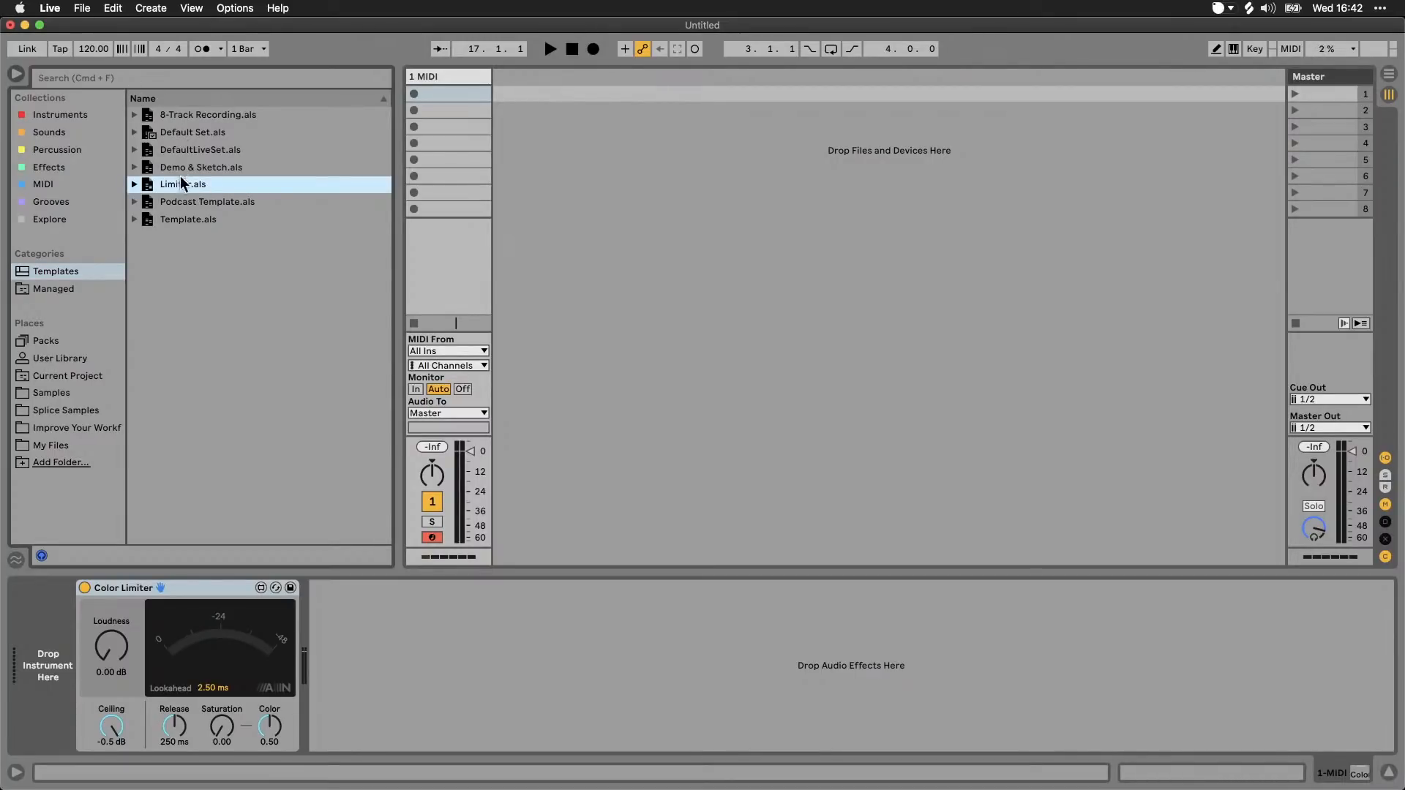
pyautogui.click(82, 9)
pyautogui.click(113, 25)
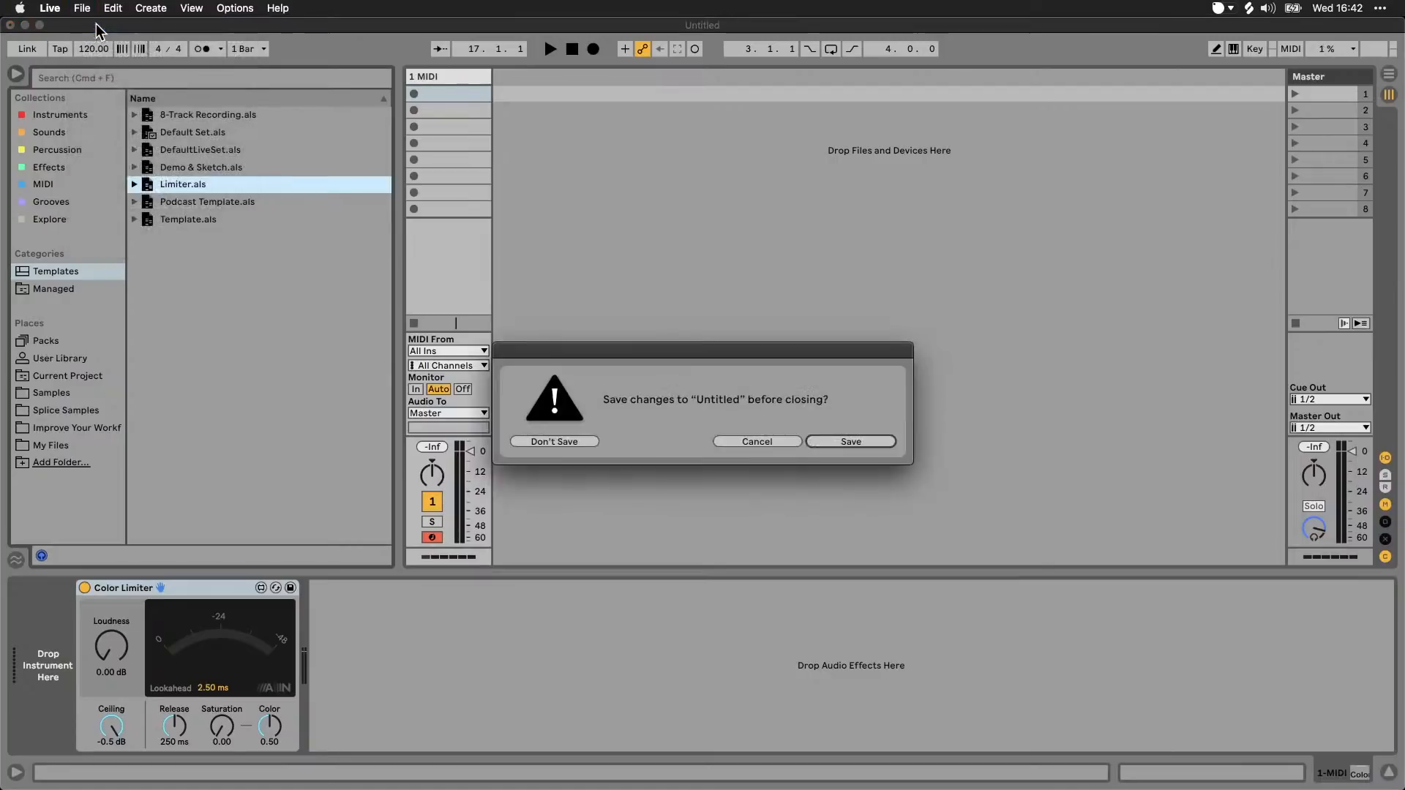
pyautogui.click(578, 439)
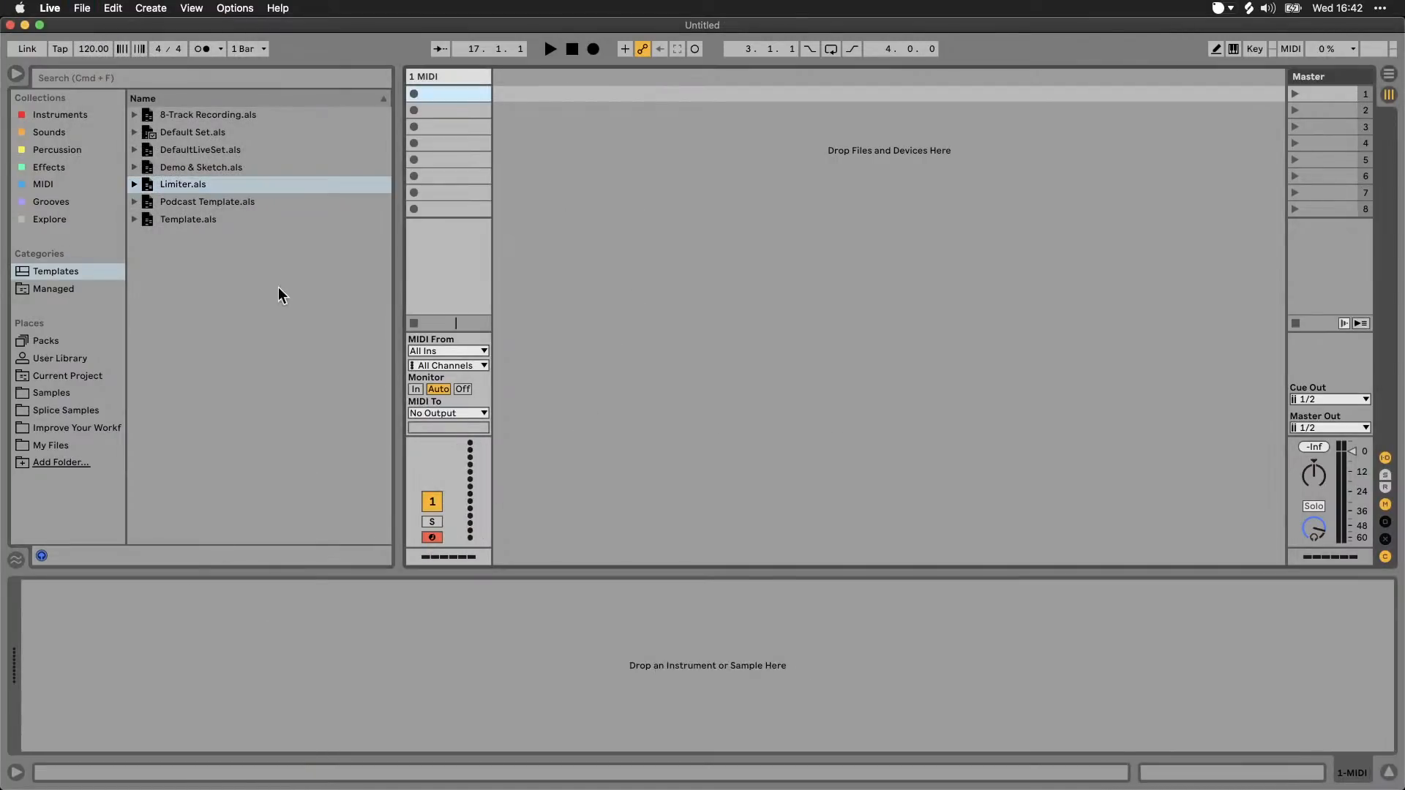
pyautogui.doubleClick(189, 184)
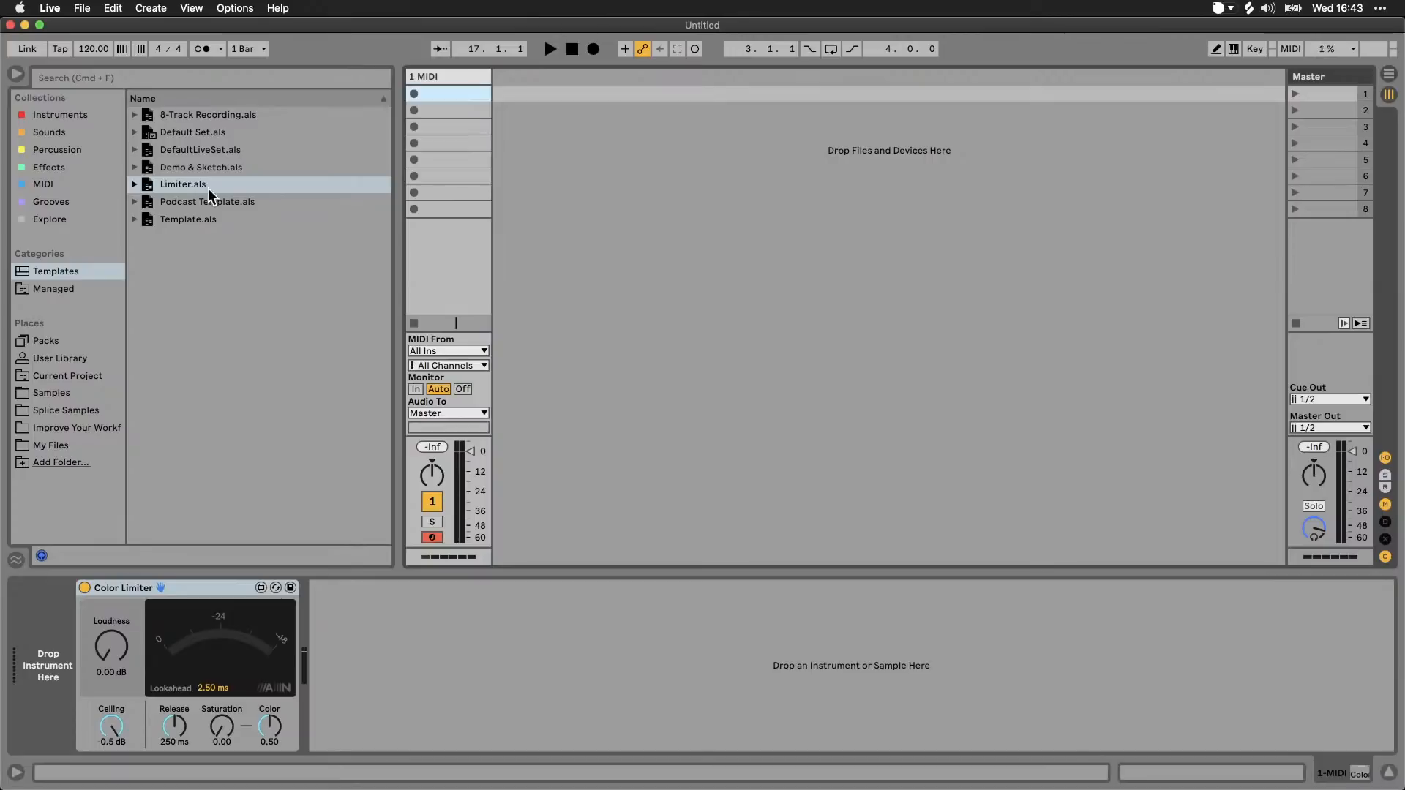
# Step: Show the User Library's contents in the browser, including its Templates folder
pyautogui.click(68, 358)
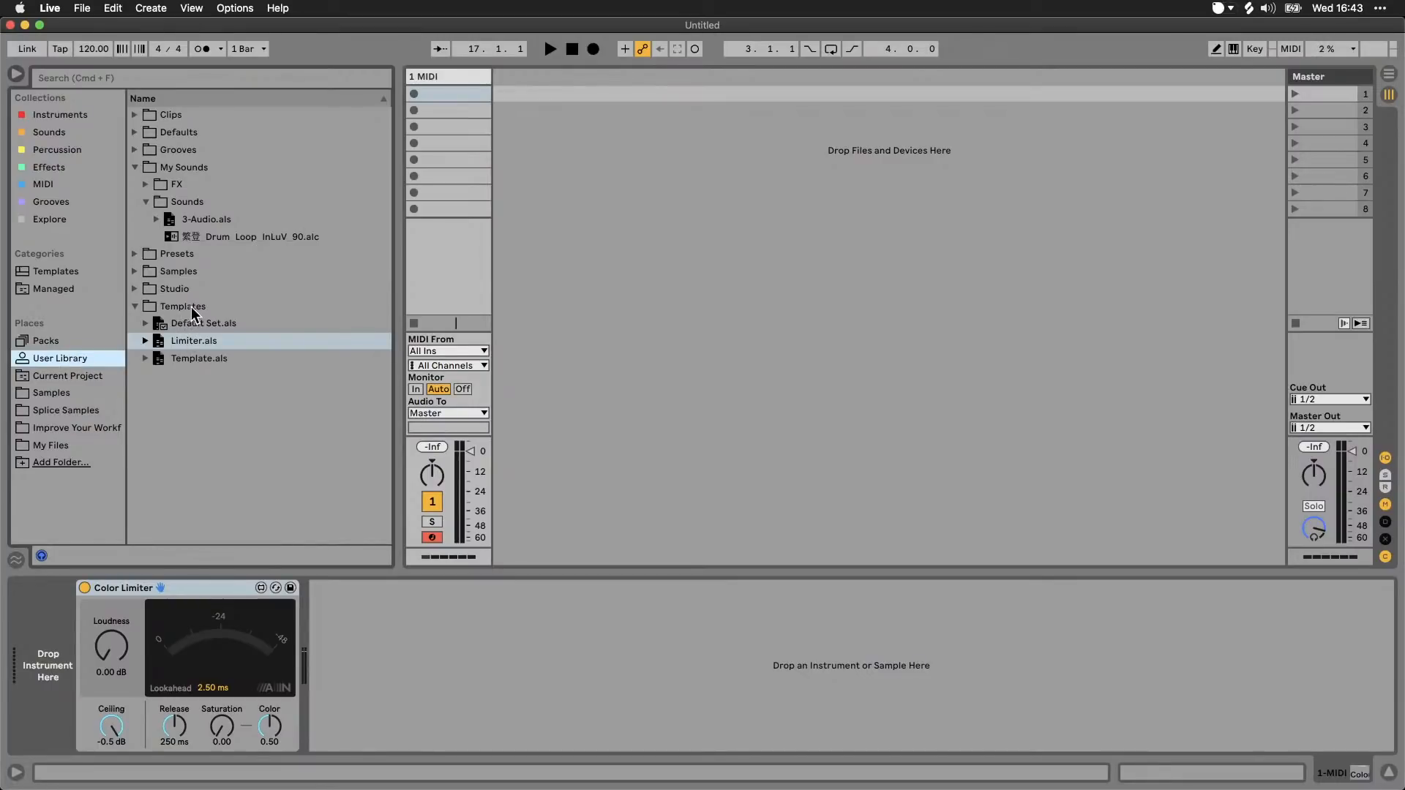
pyautogui.rightClick(183, 394)
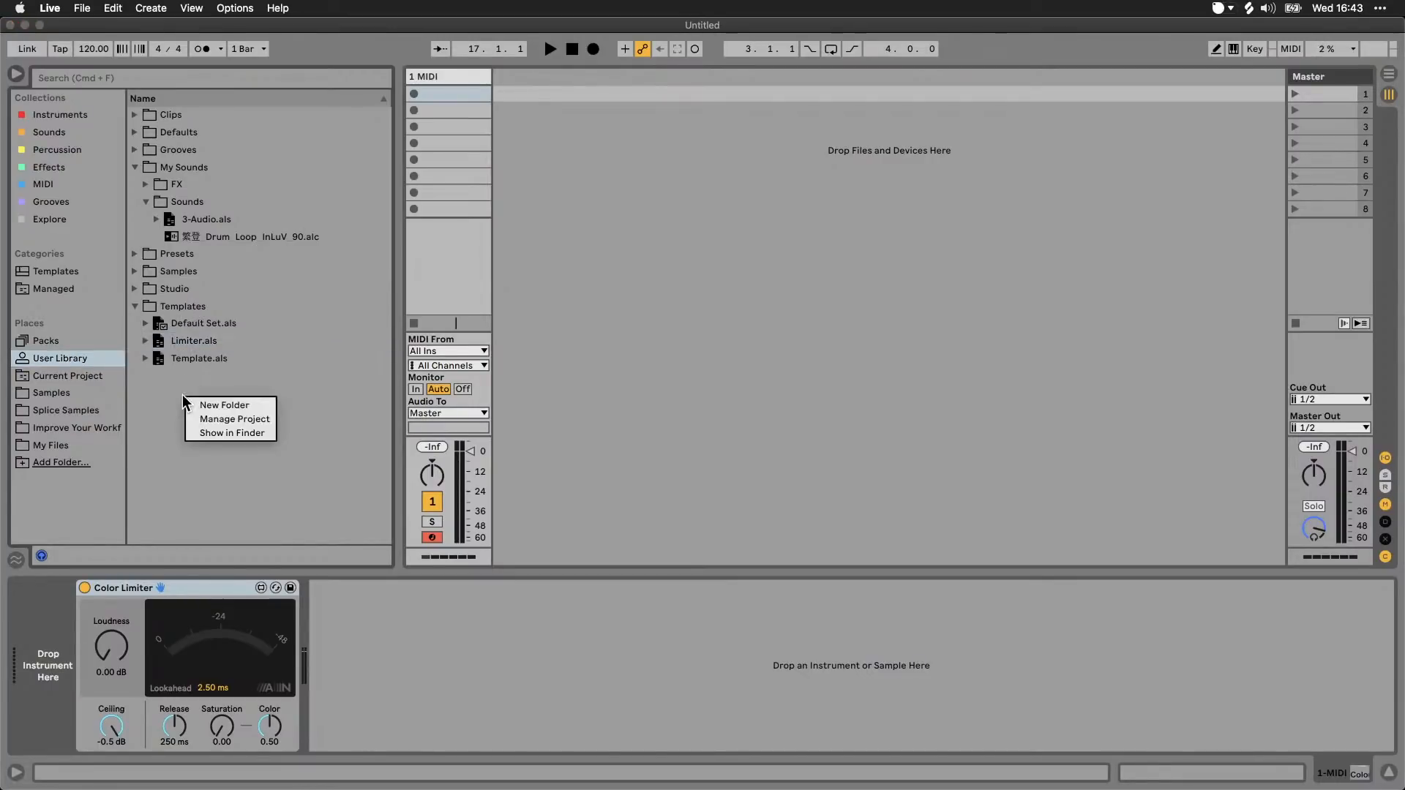
pyautogui.click(152, 406)
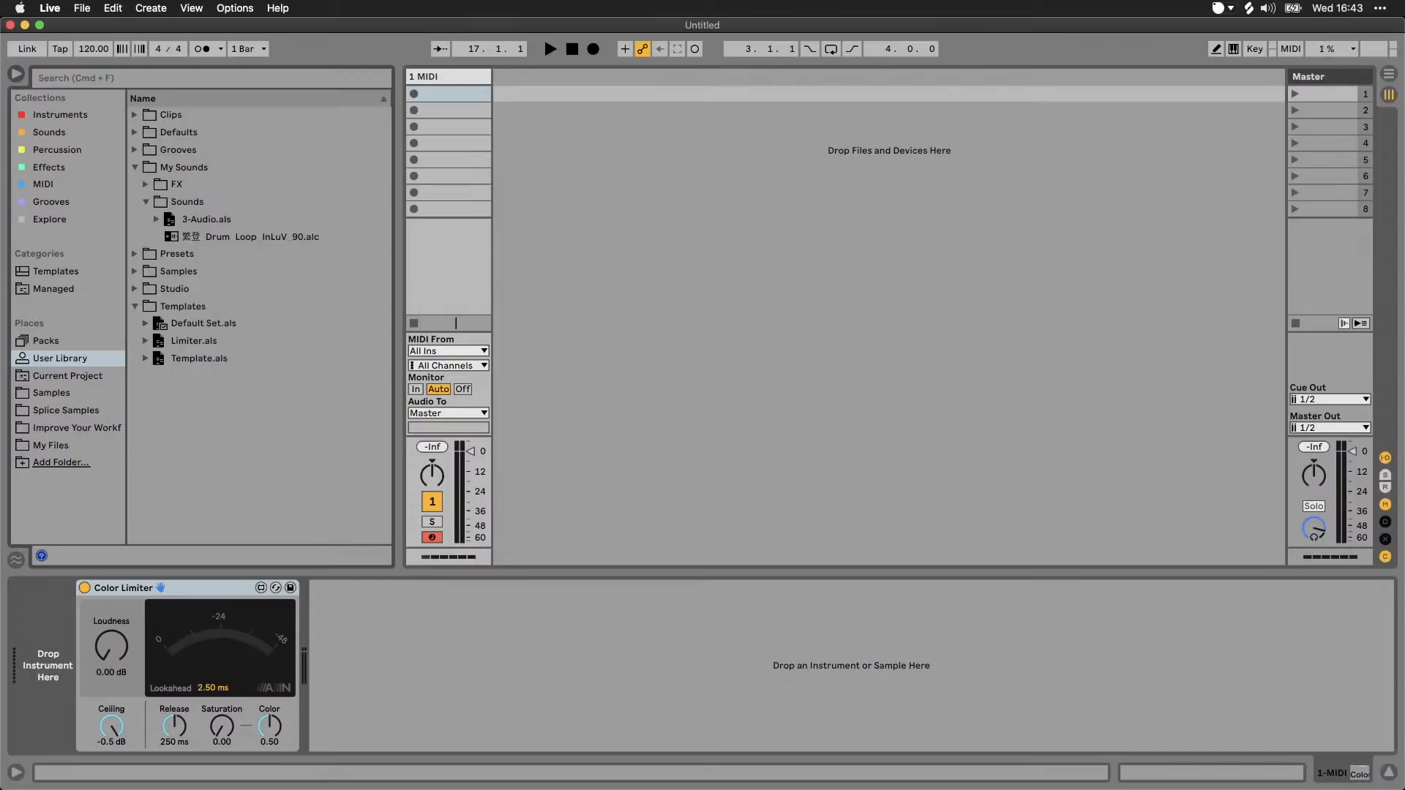
pyautogui.press('super+Tab')
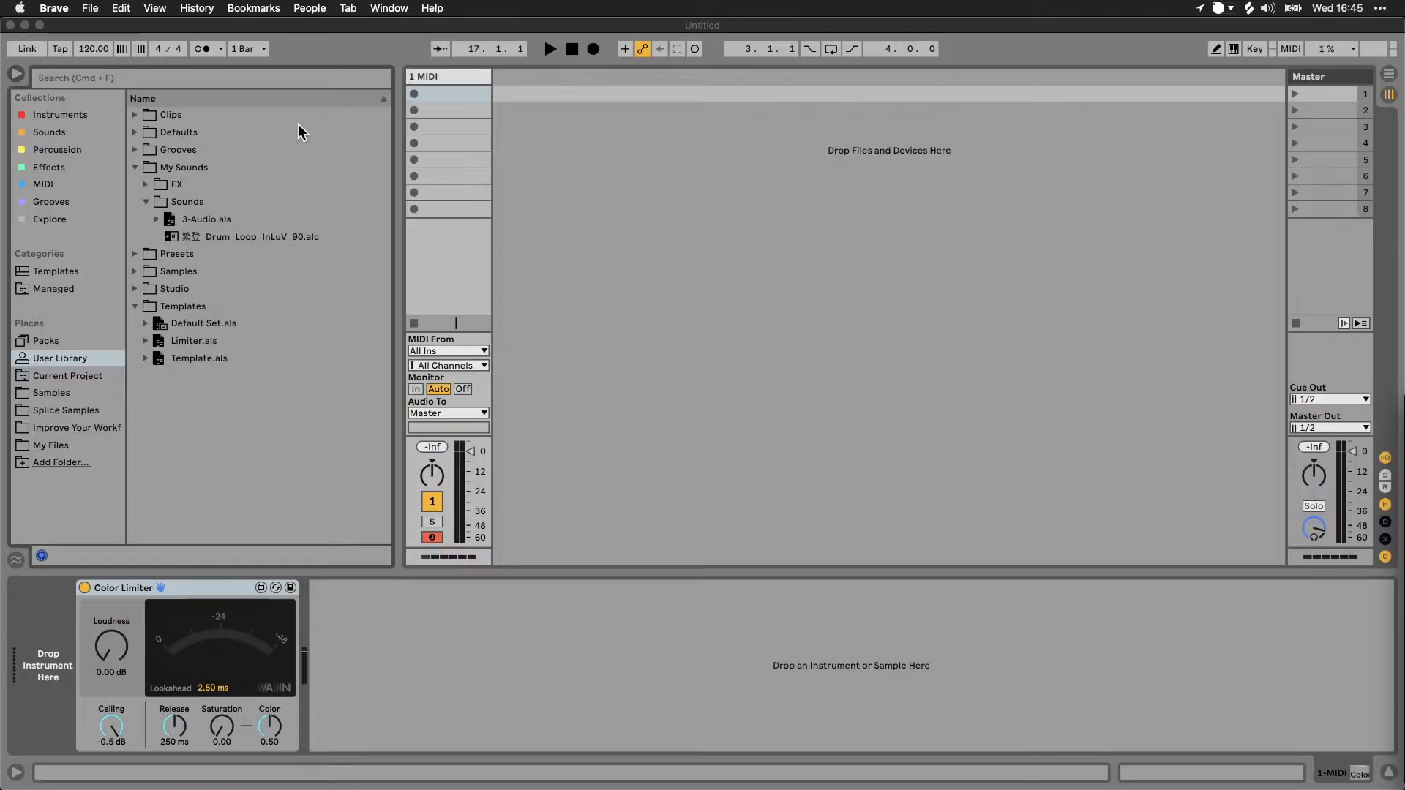
pyautogui.click(266, 23)
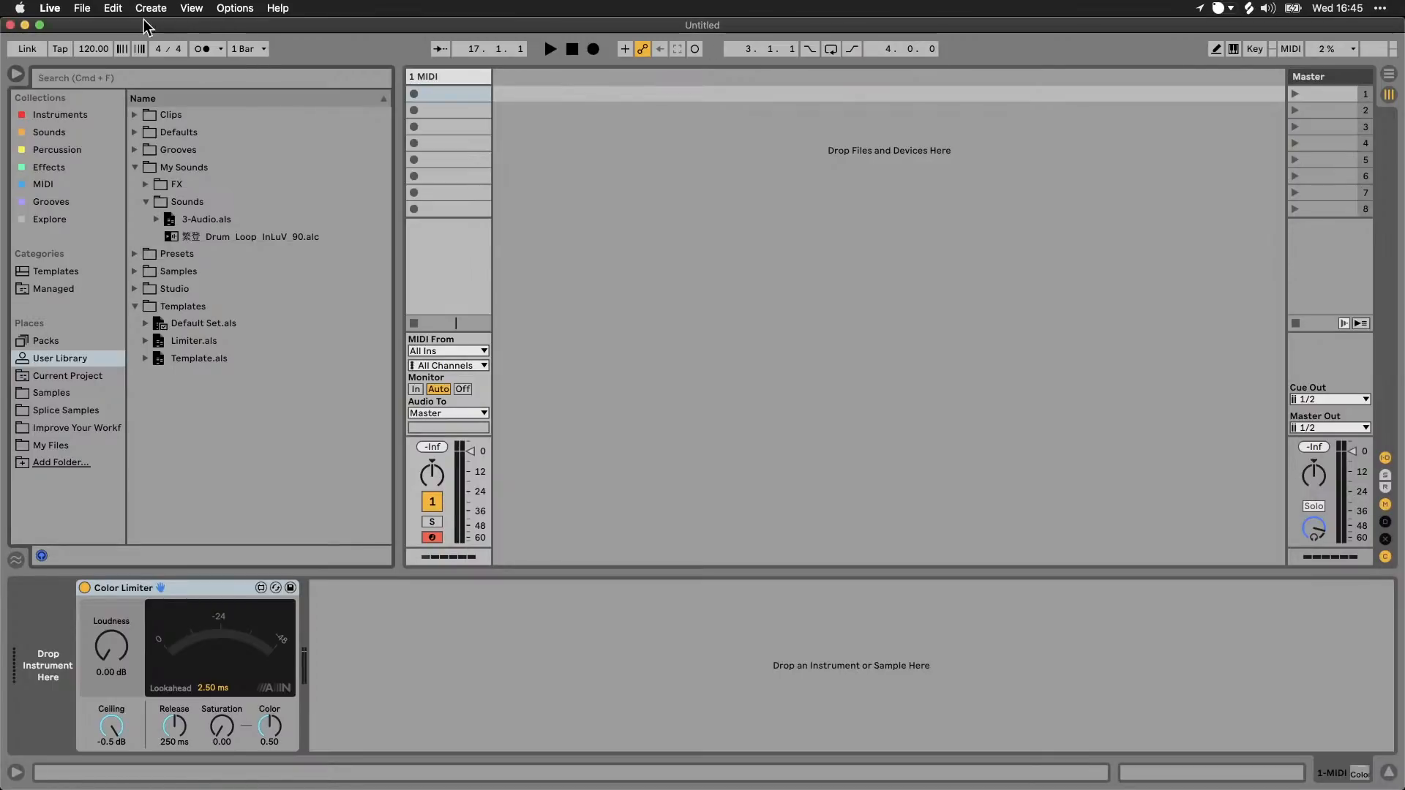
# Step: Open the File Manager, review the User Library's management details, and close the File Manager
pyautogui.click(83, 9)
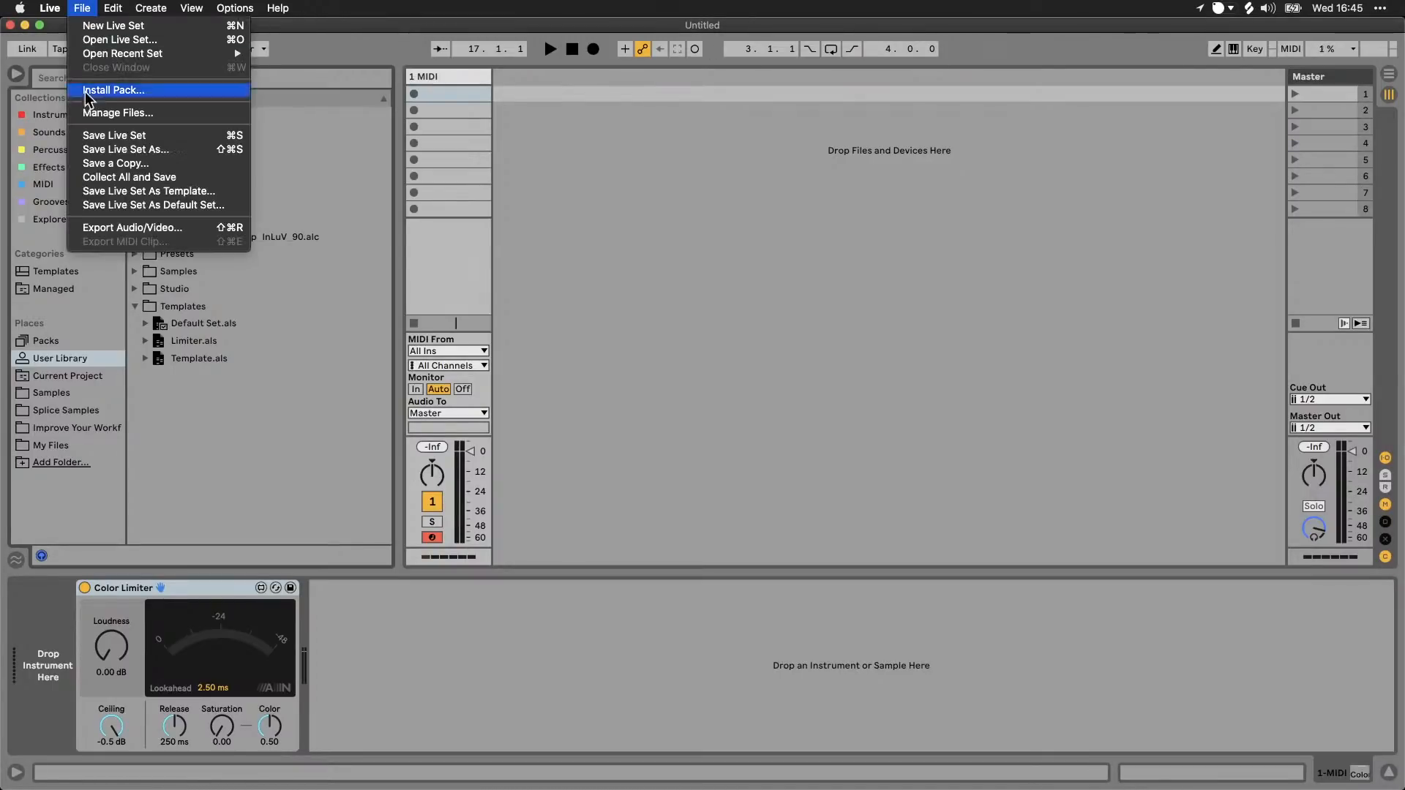
pyautogui.click(125, 112)
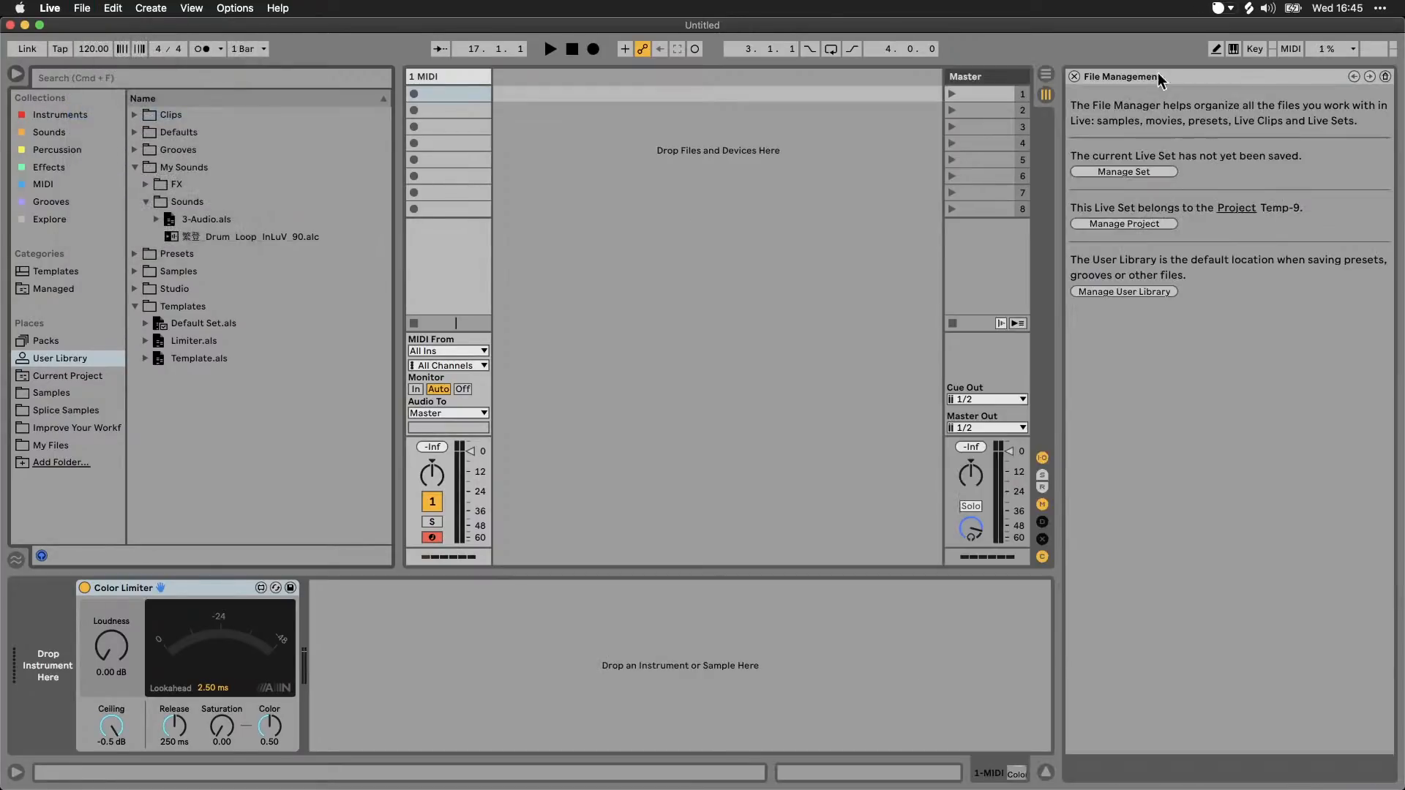
pyautogui.moveTo(1060, 237); pyautogui.dragTo(1094, 235)
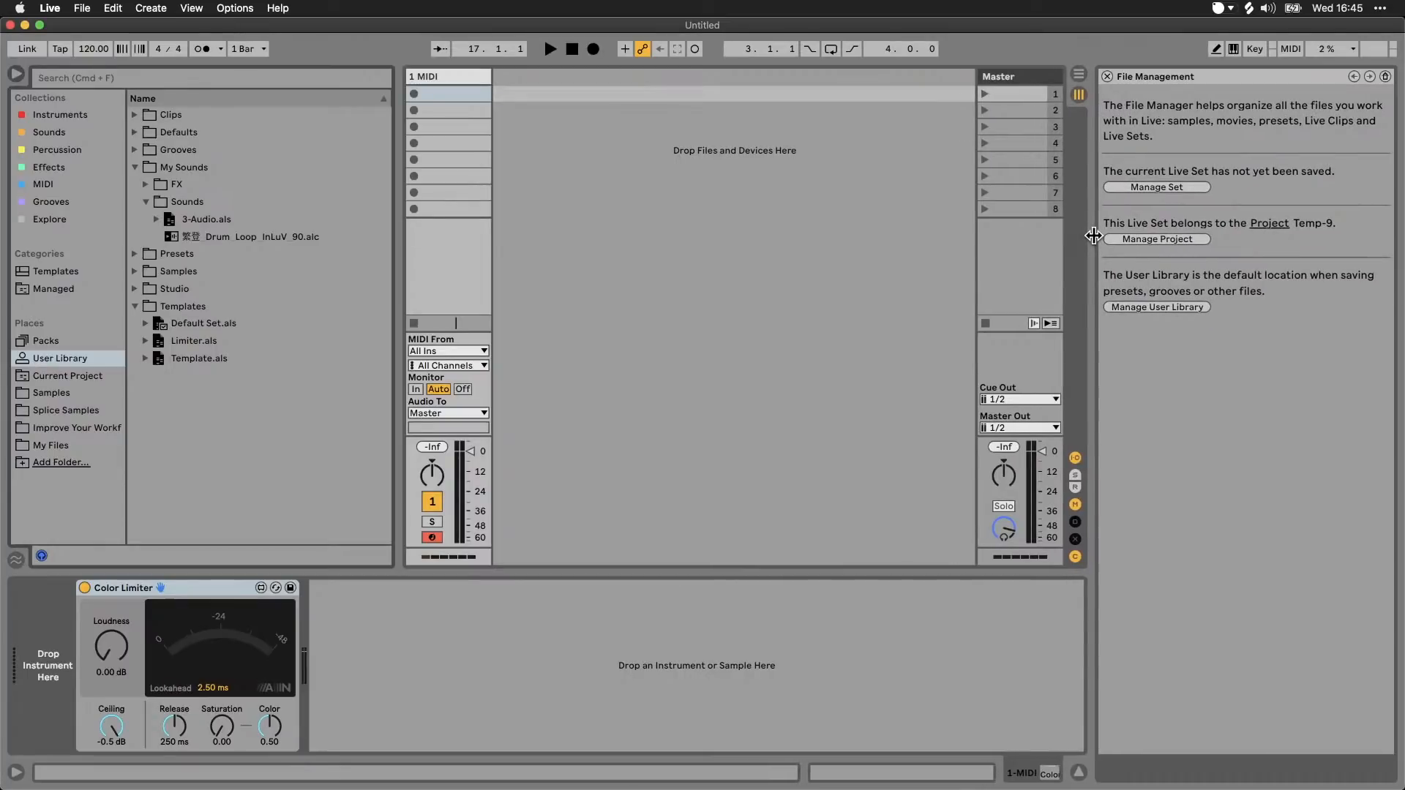
pyautogui.click(1174, 308)
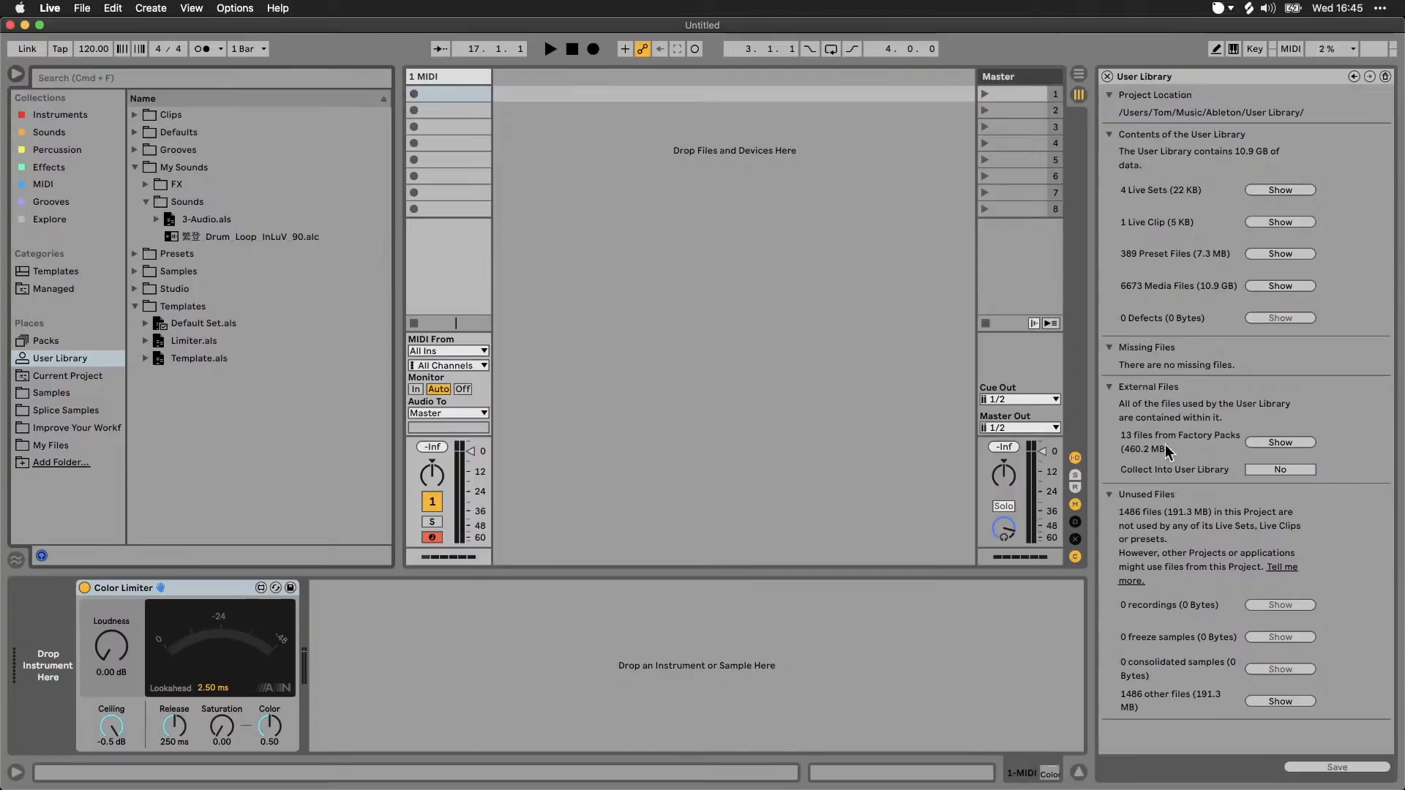
pyautogui.click(1106, 76)
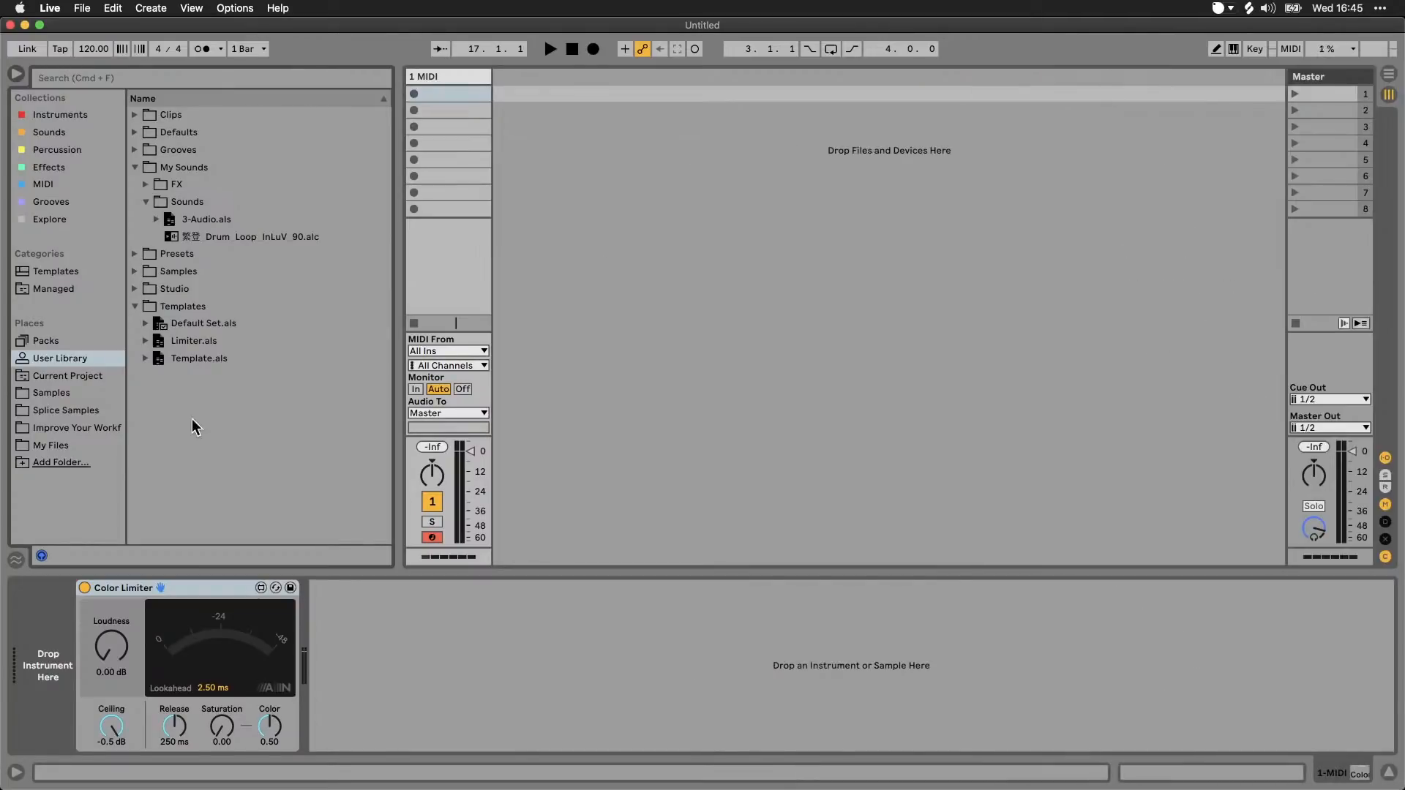
# Step: Reveal the User Library in Finder, look through its folders, return to the Ableton folder and switch back to Live
pyautogui.rightClick(72, 356)
pyautogui.click(98, 369)
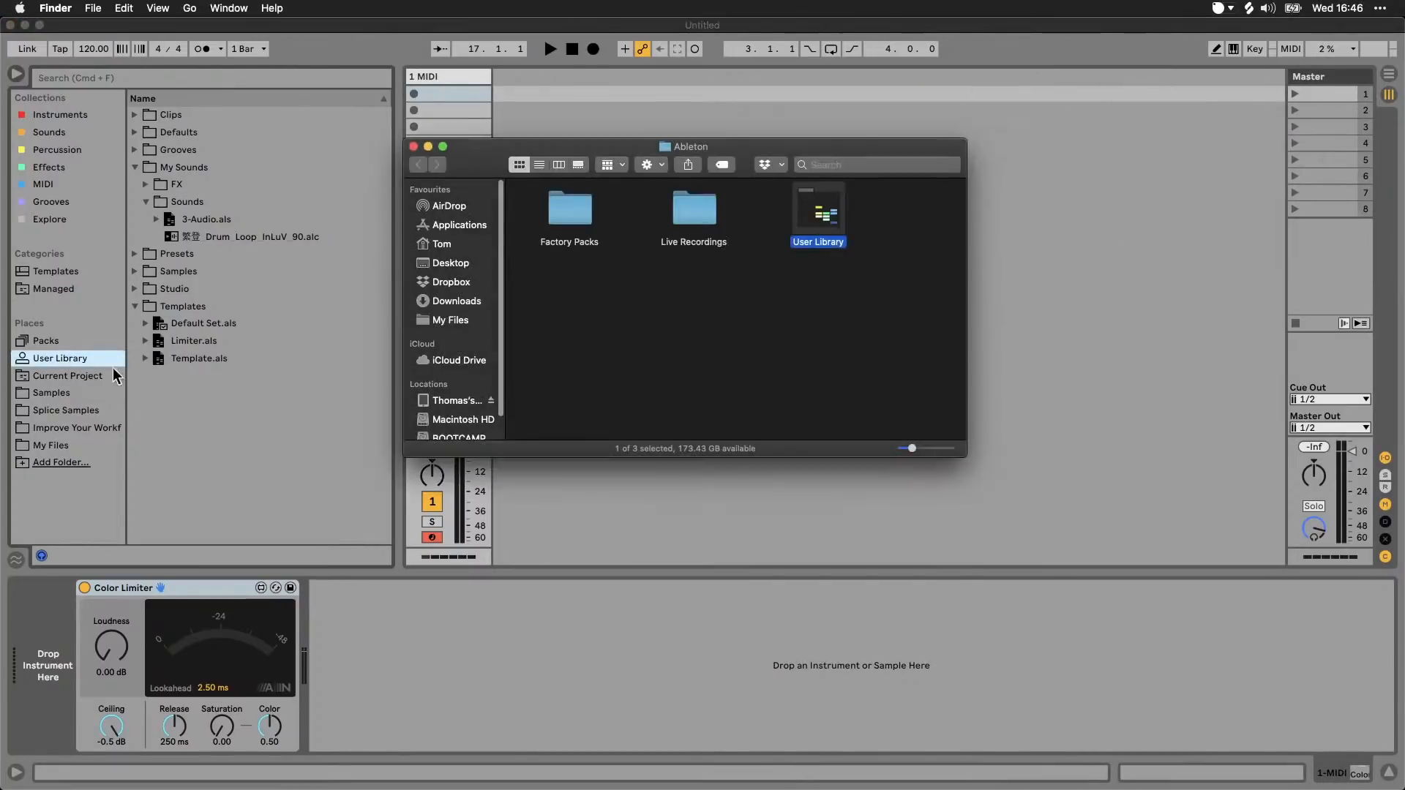
pyautogui.doubleClick(819, 217)
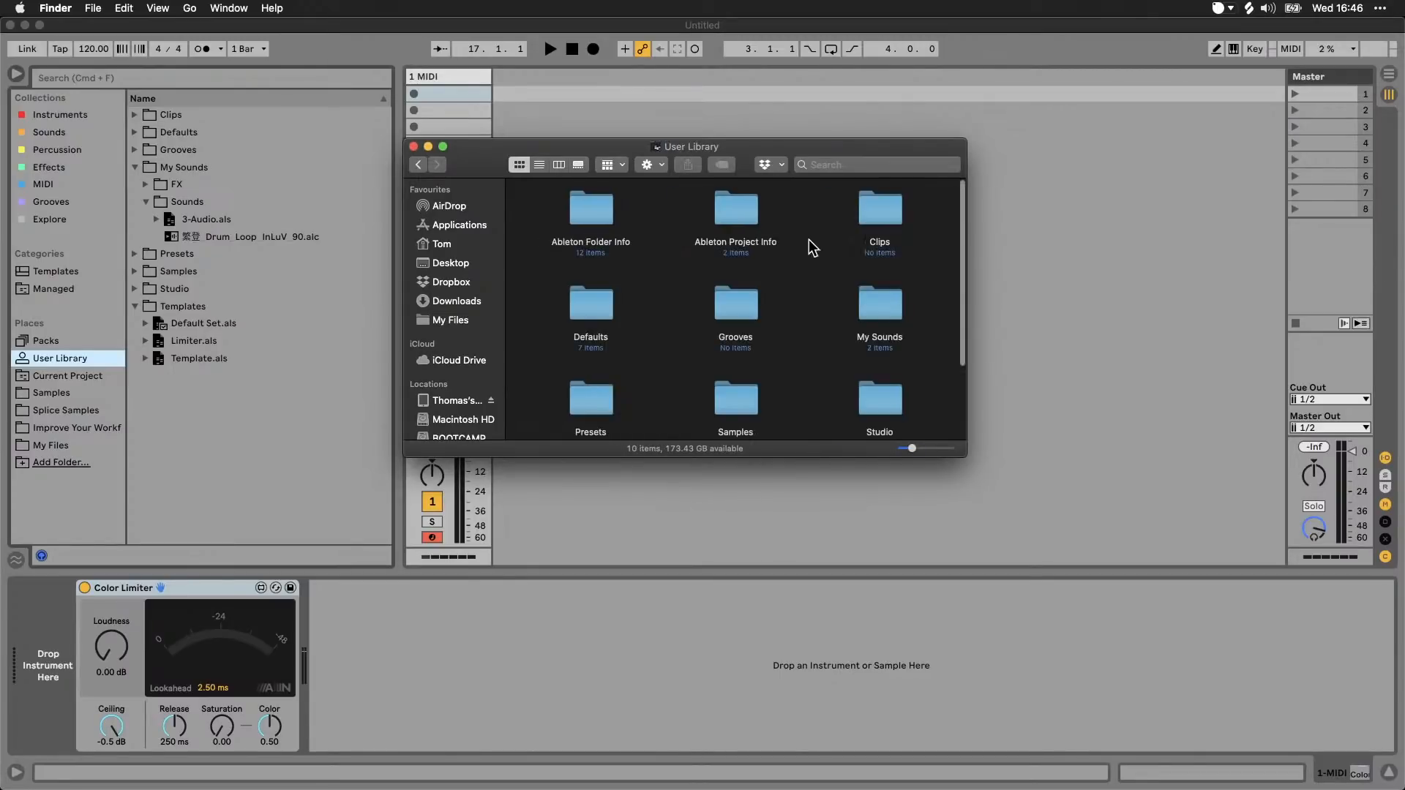
pyautogui.scroll(-2, 764, 236)
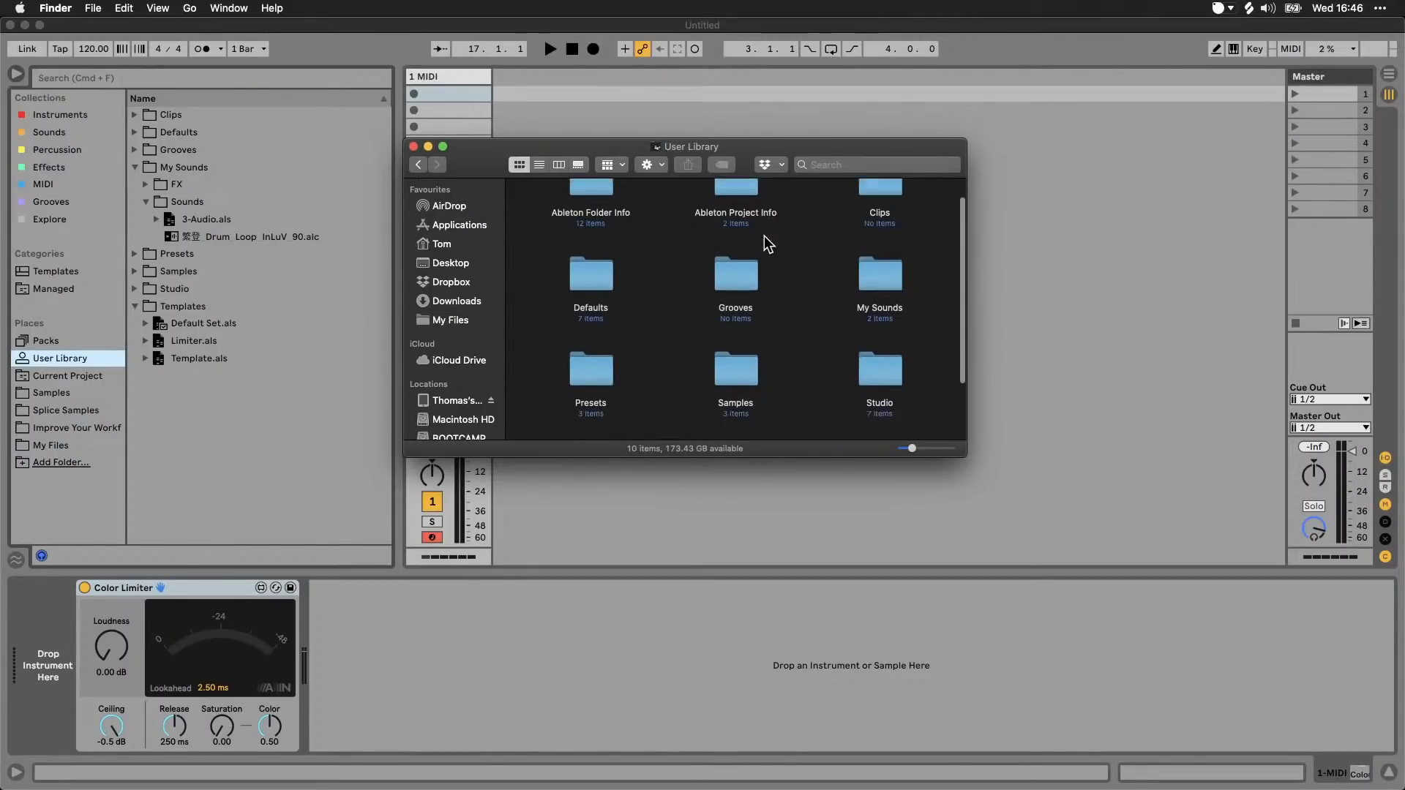
pyautogui.scroll(2, 763, 236)
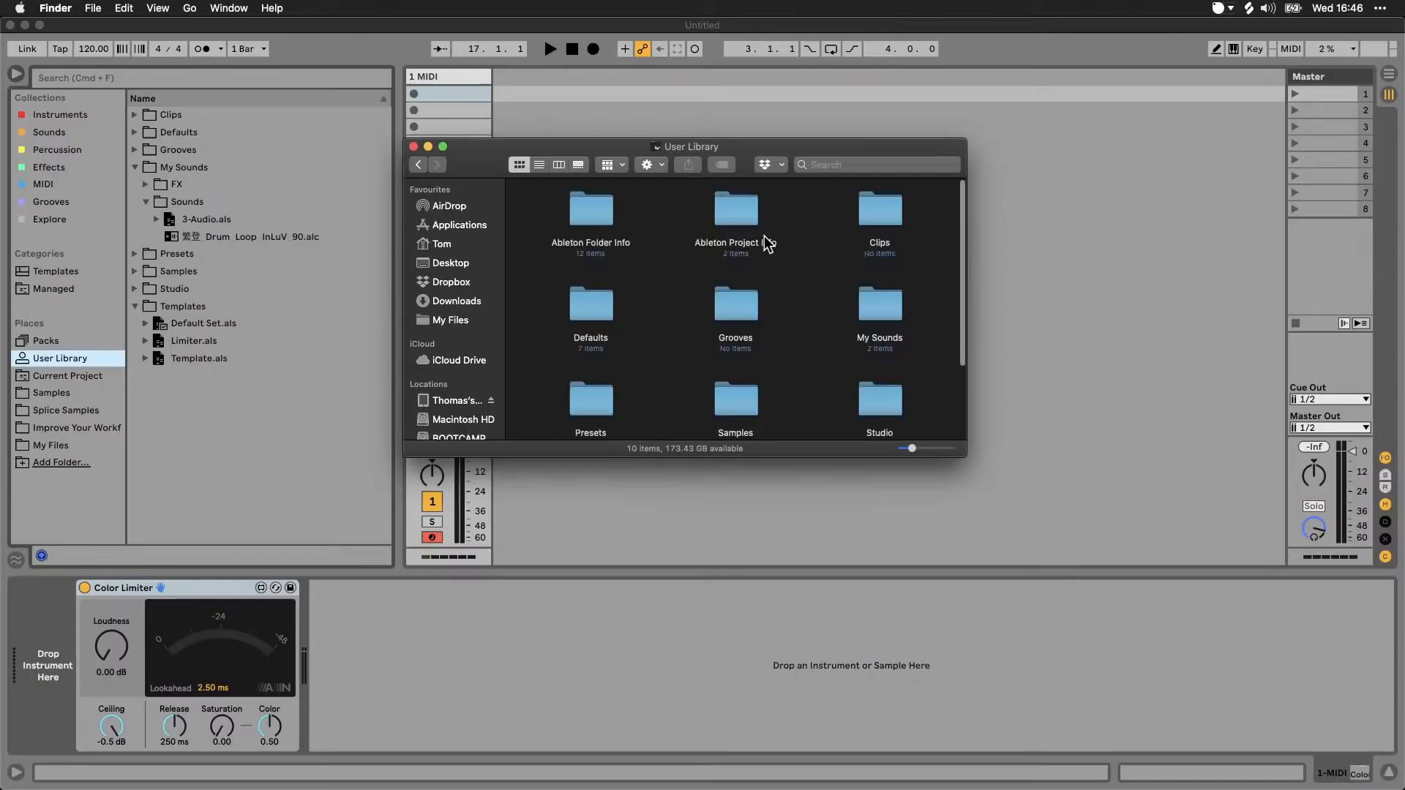
pyautogui.click(418, 165)
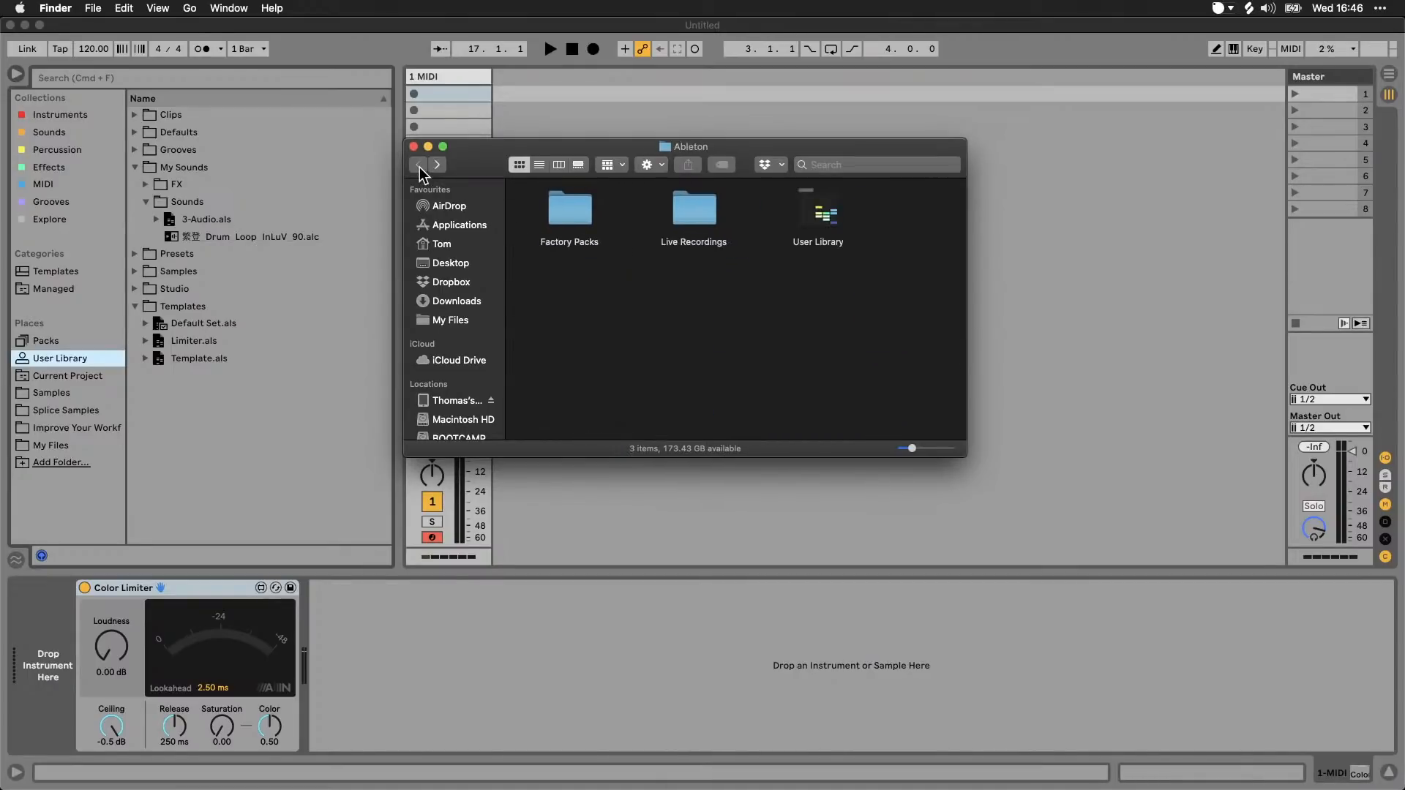
pyautogui.click(831, 217)
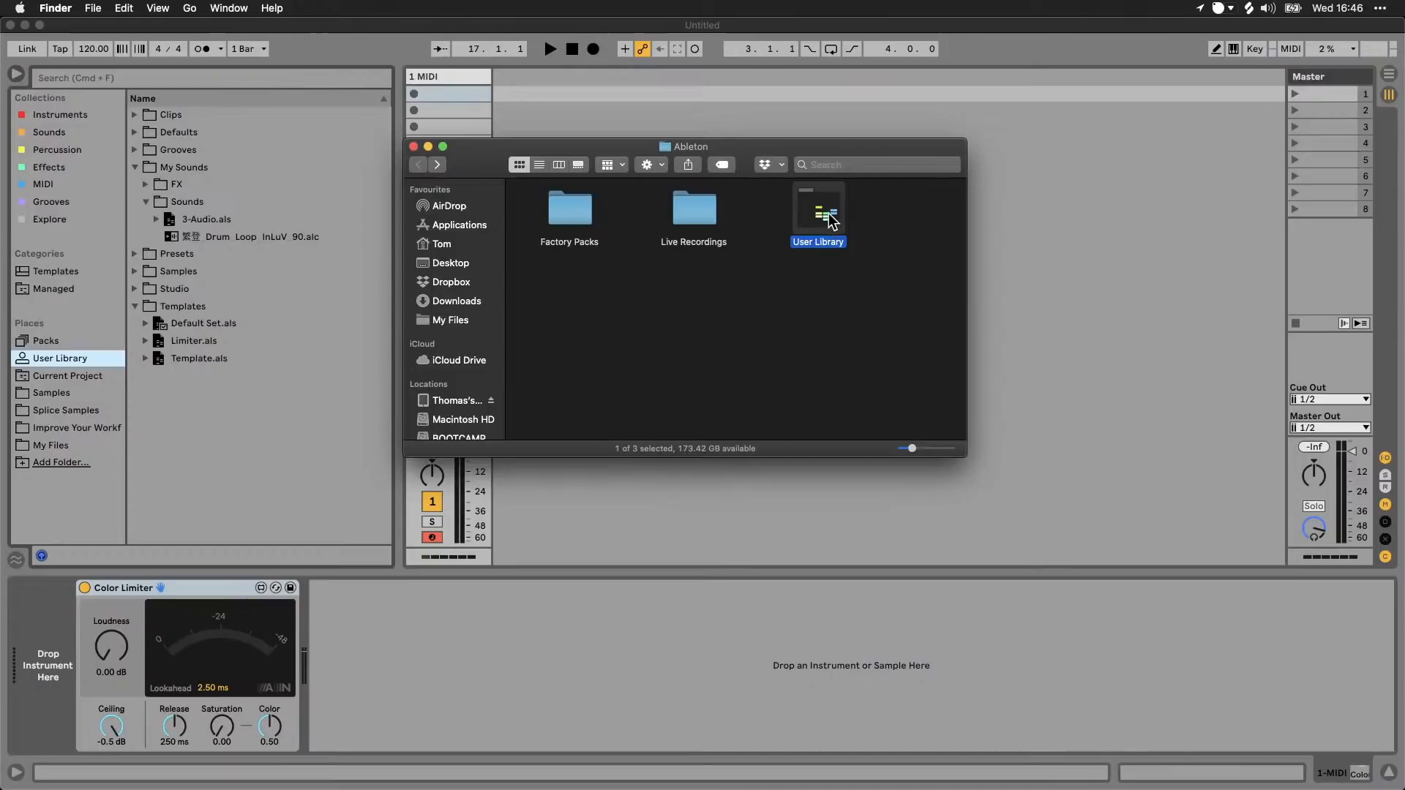
pyautogui.click(1020, 265)
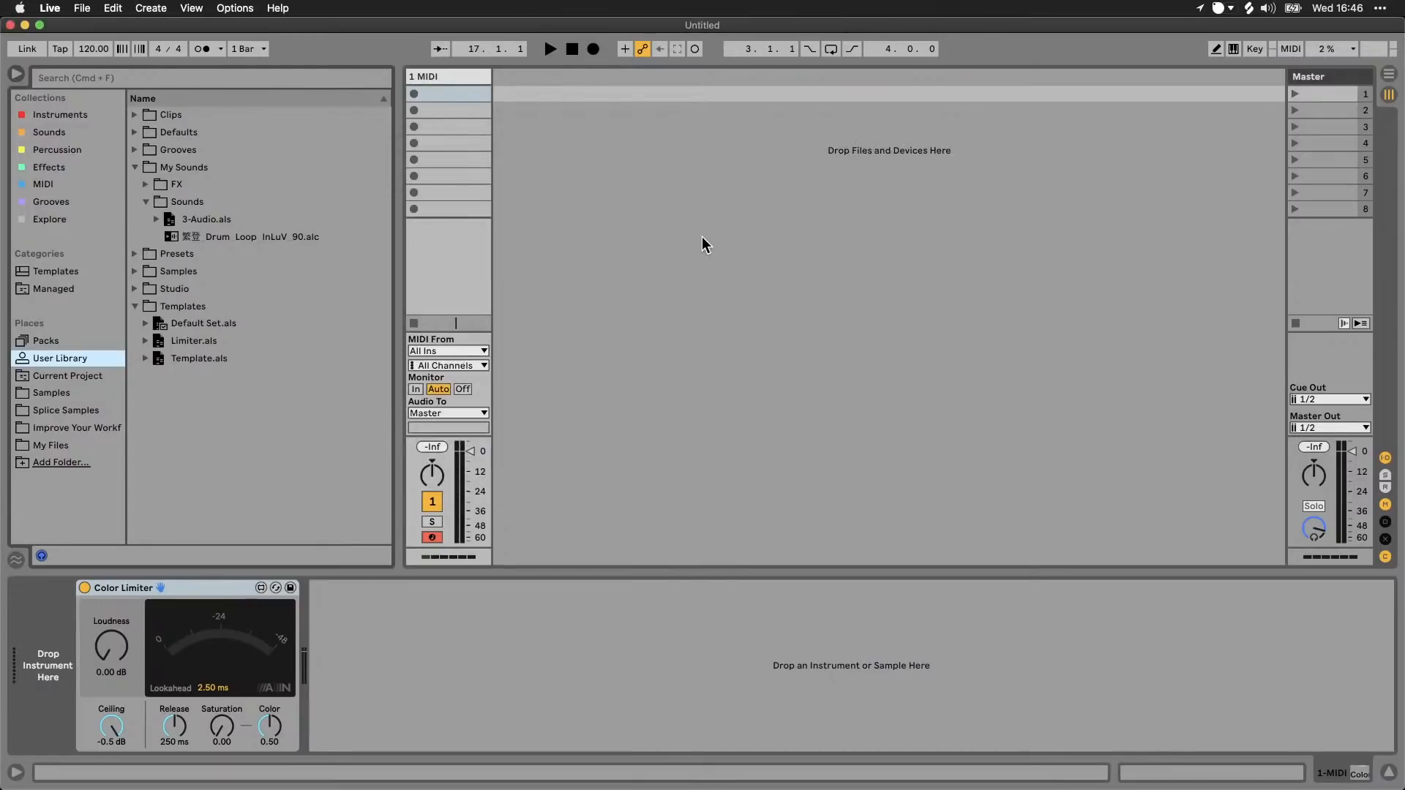
# Step: Check the Library preferences for the User Library location and Packs installation folder, closing the preferences again
pyautogui.press('super+comma')
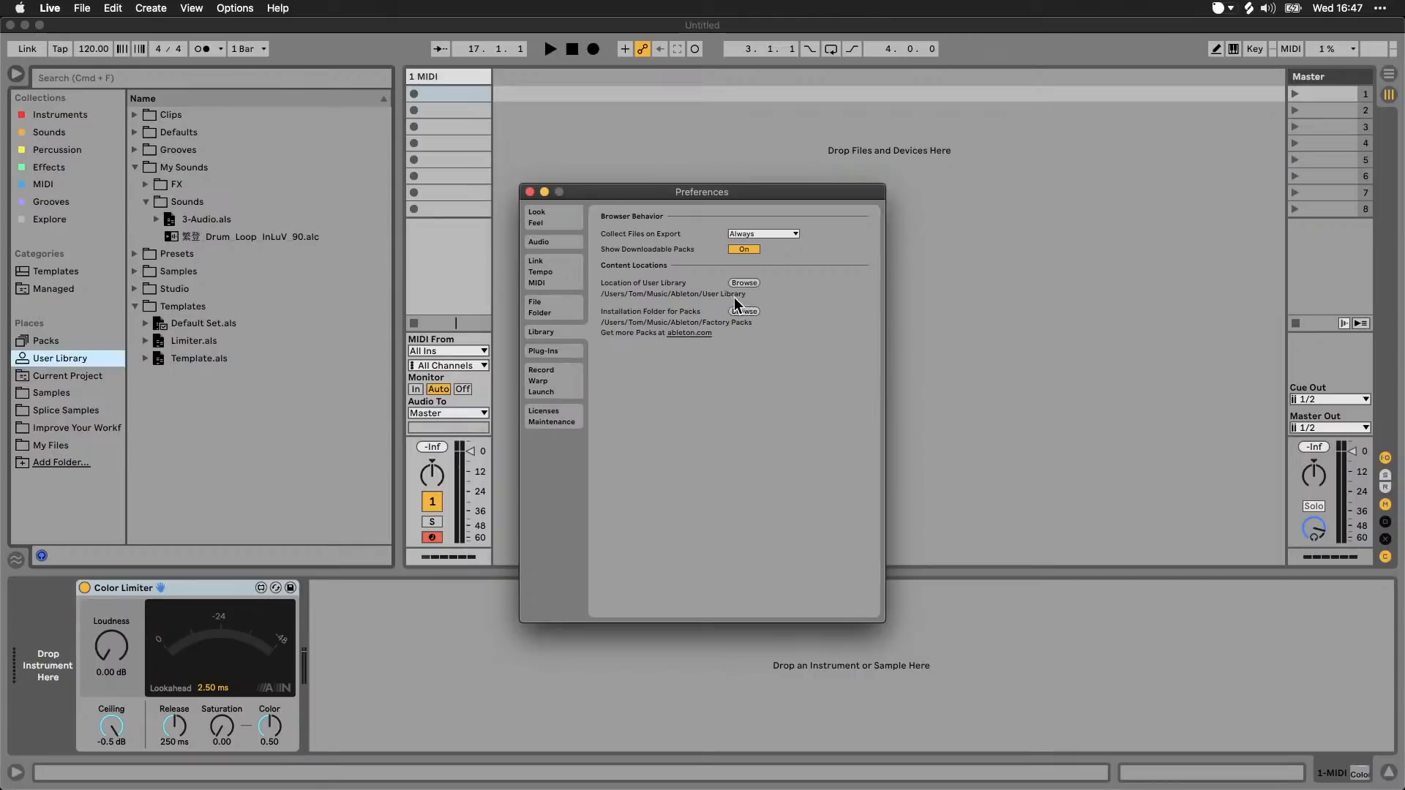
pyautogui.click(529, 192)
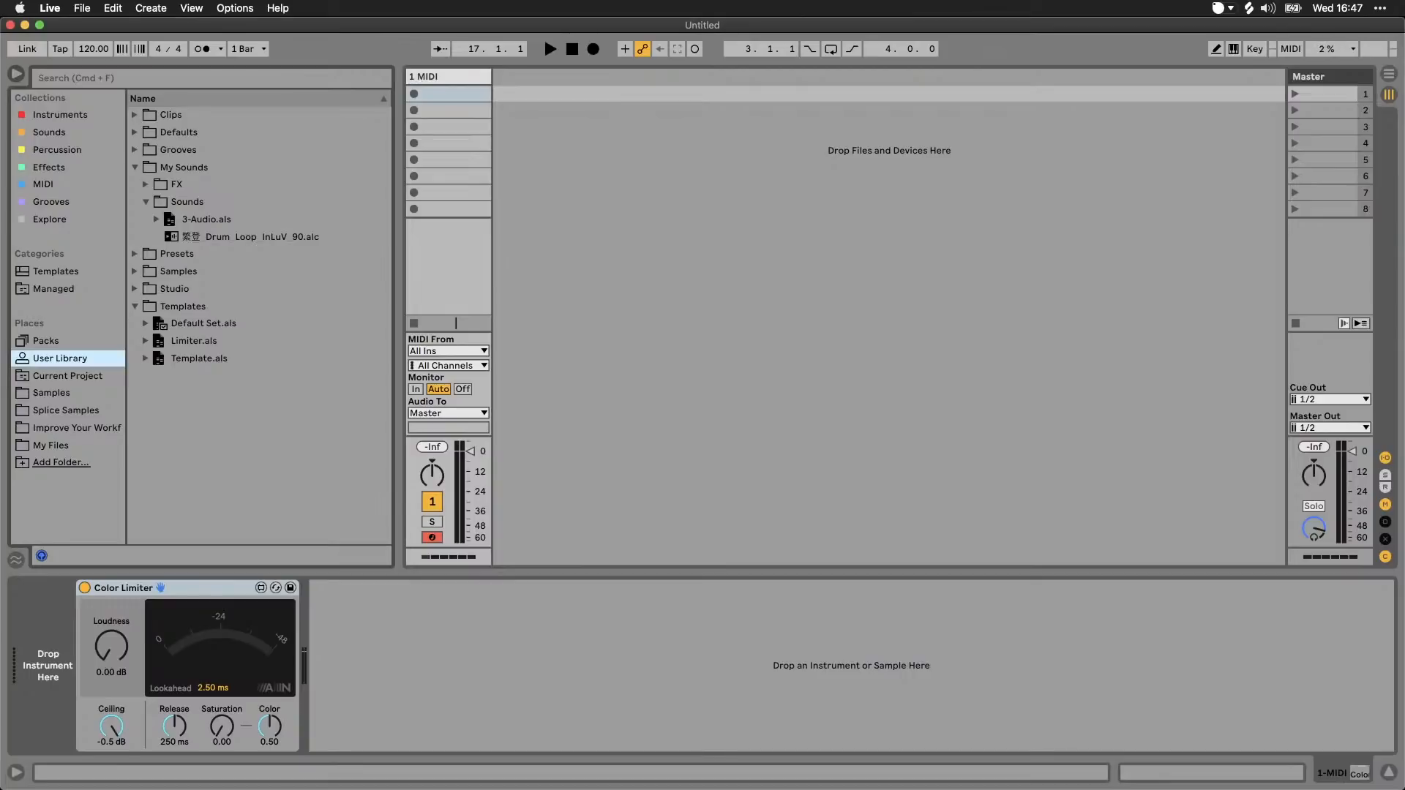
pyautogui.press('super+Tab')
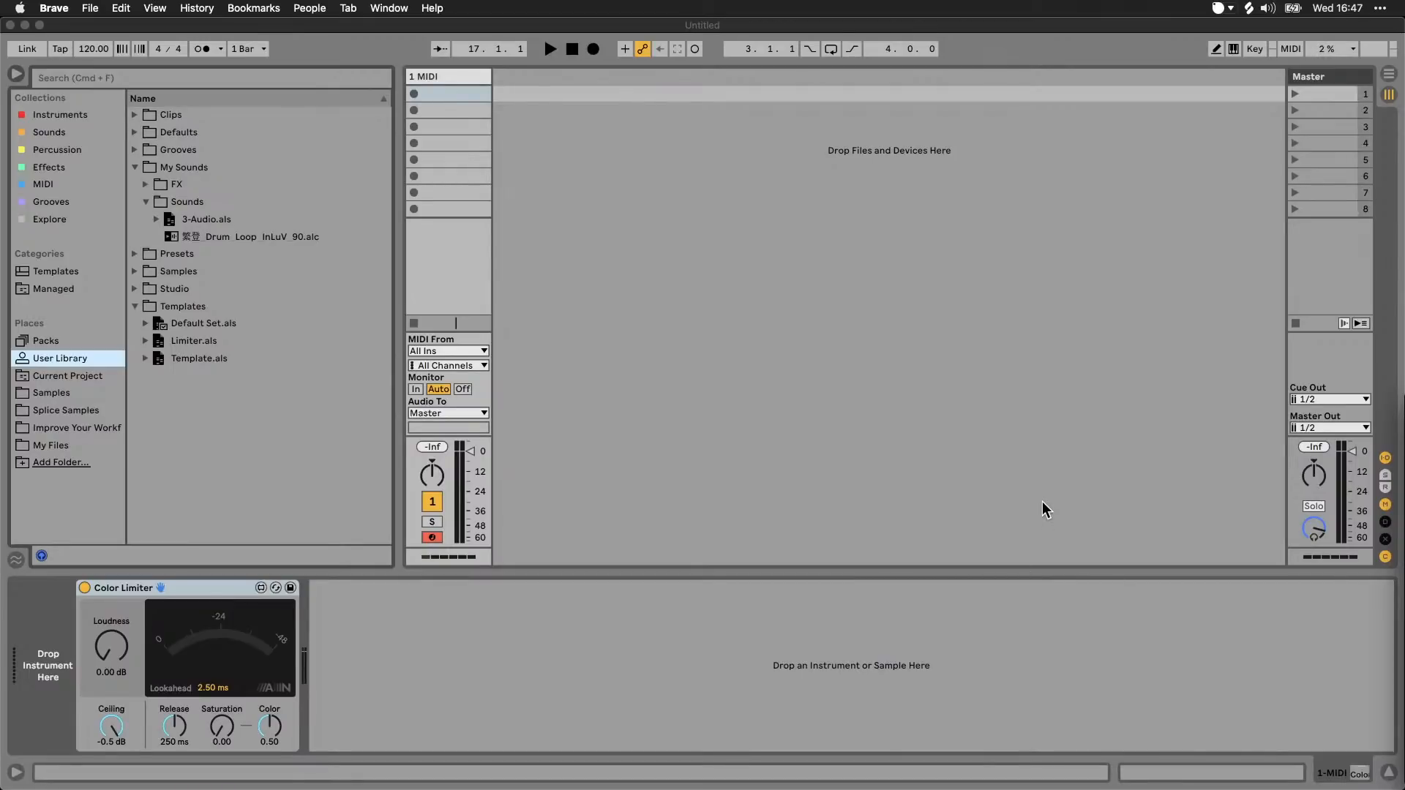
pyautogui.click(1024, 447)
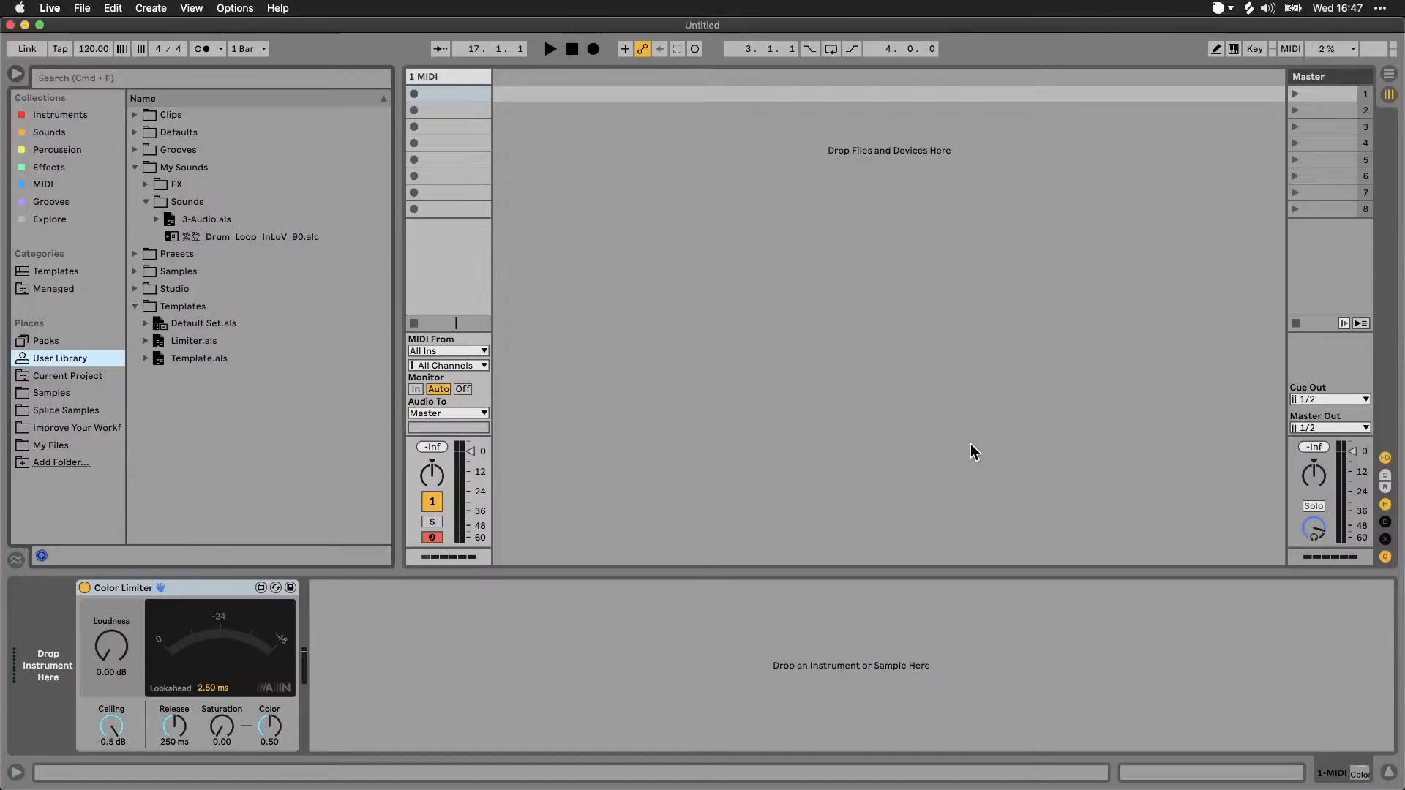
# Step: Review the sample rate in the Audio preferences and the recording file type and bit depth, closing the preferences again
pyautogui.press('super+comma')
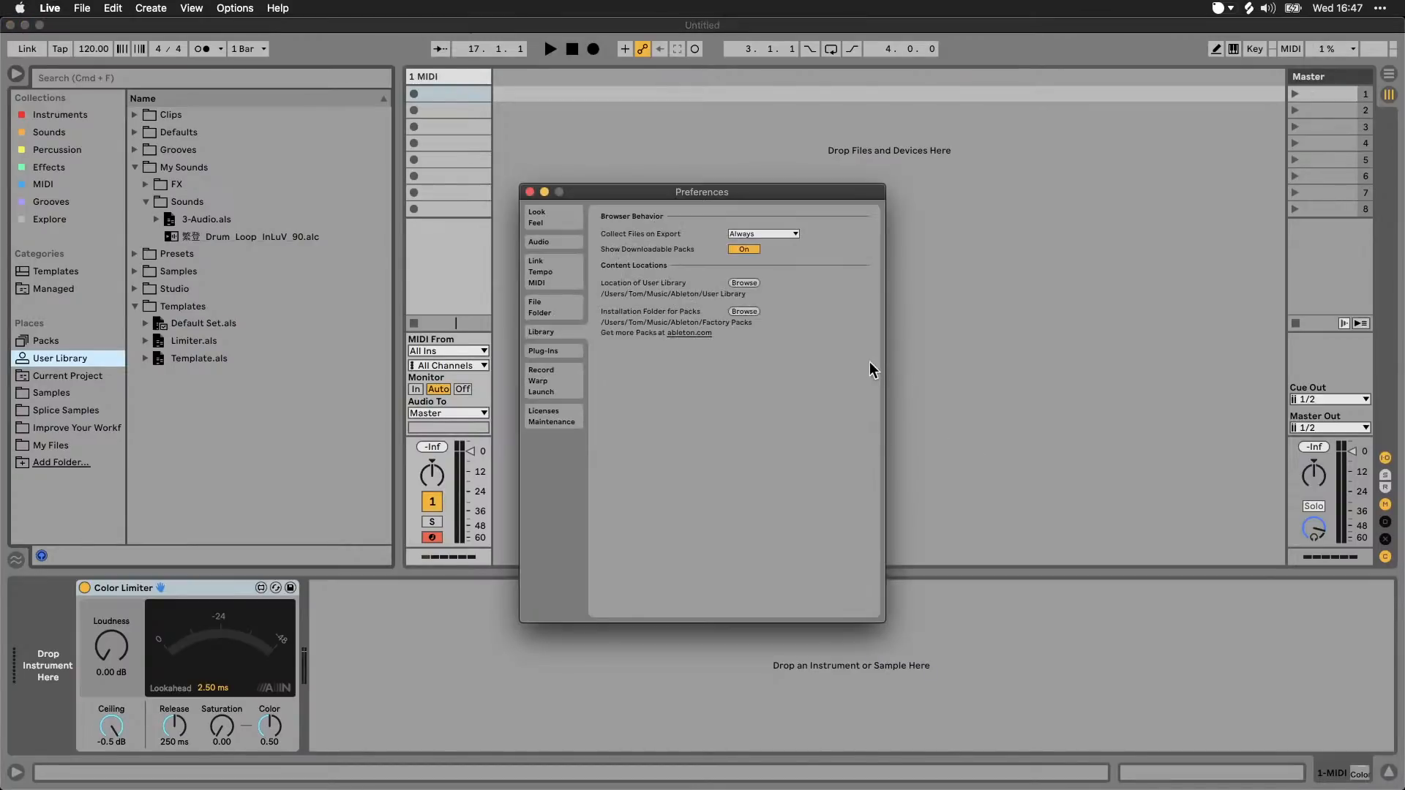
pyautogui.click(565, 242)
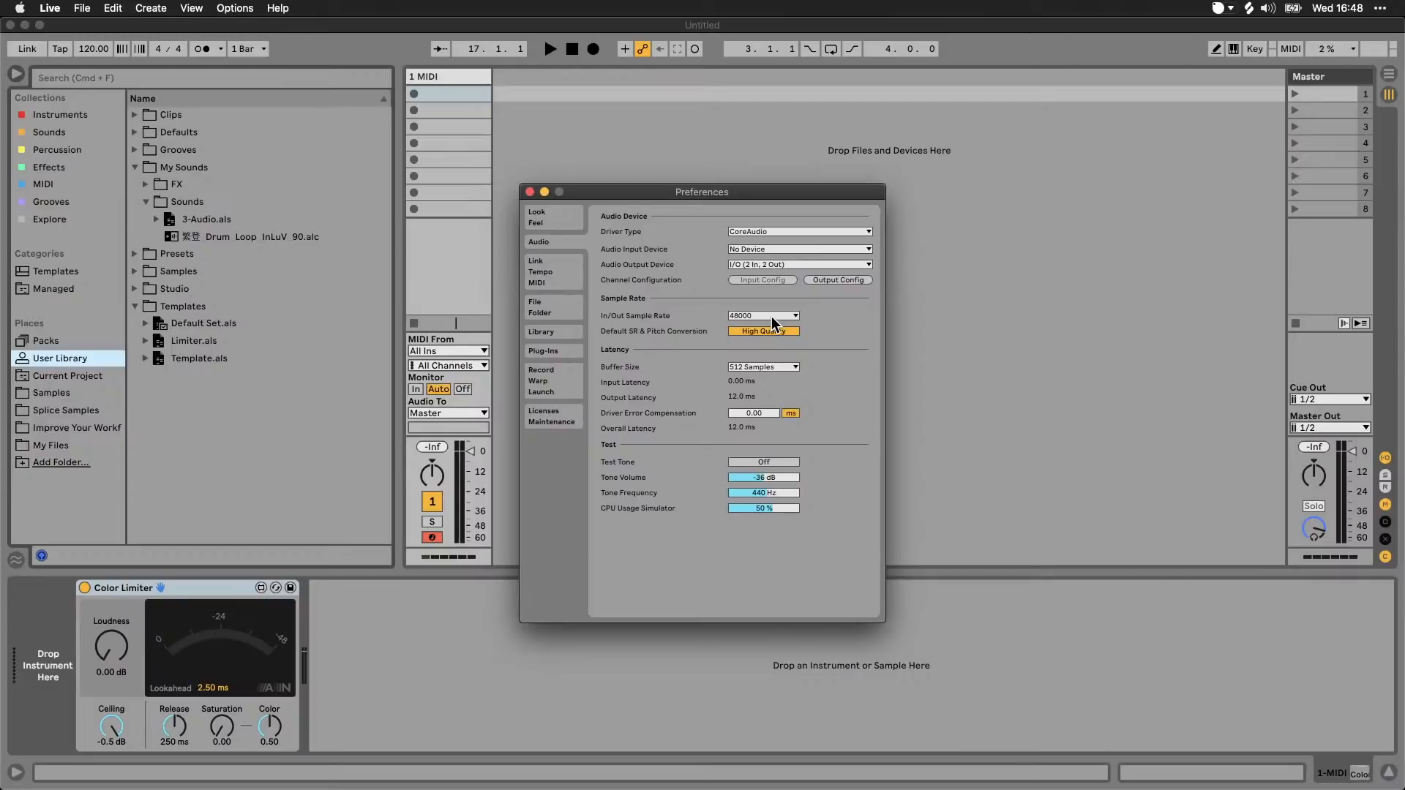
pyautogui.click(555, 384)
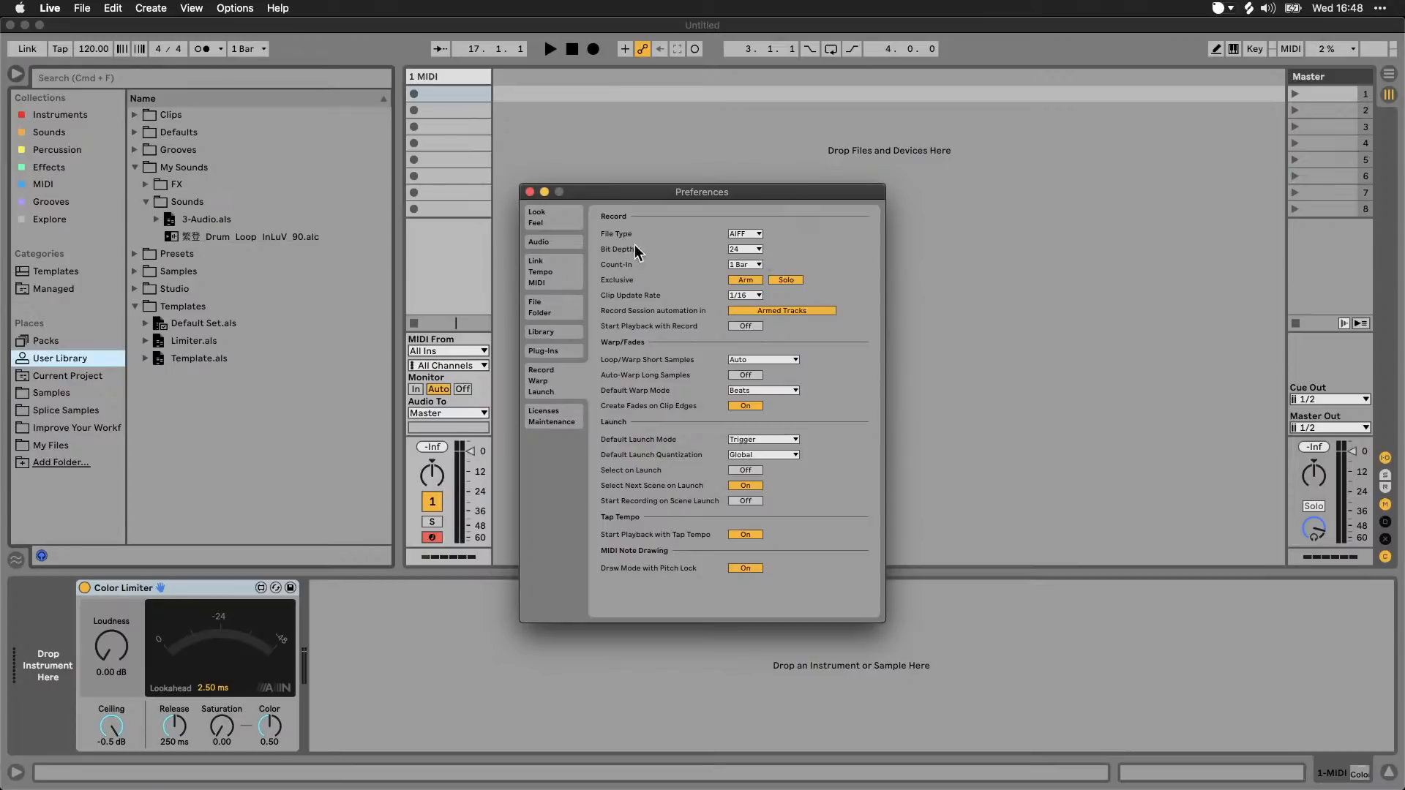
pyautogui.click(548, 241)
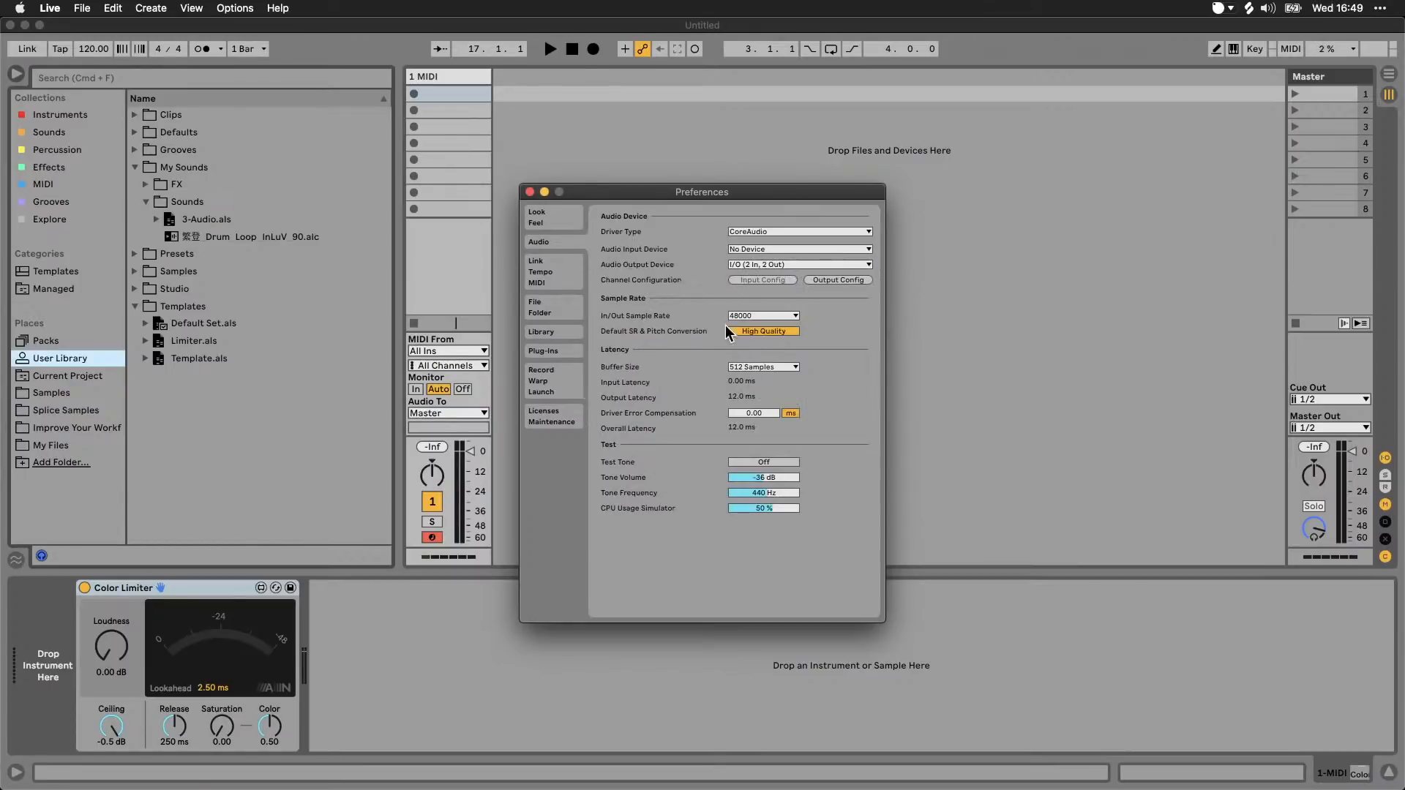
pyautogui.click(530, 192)
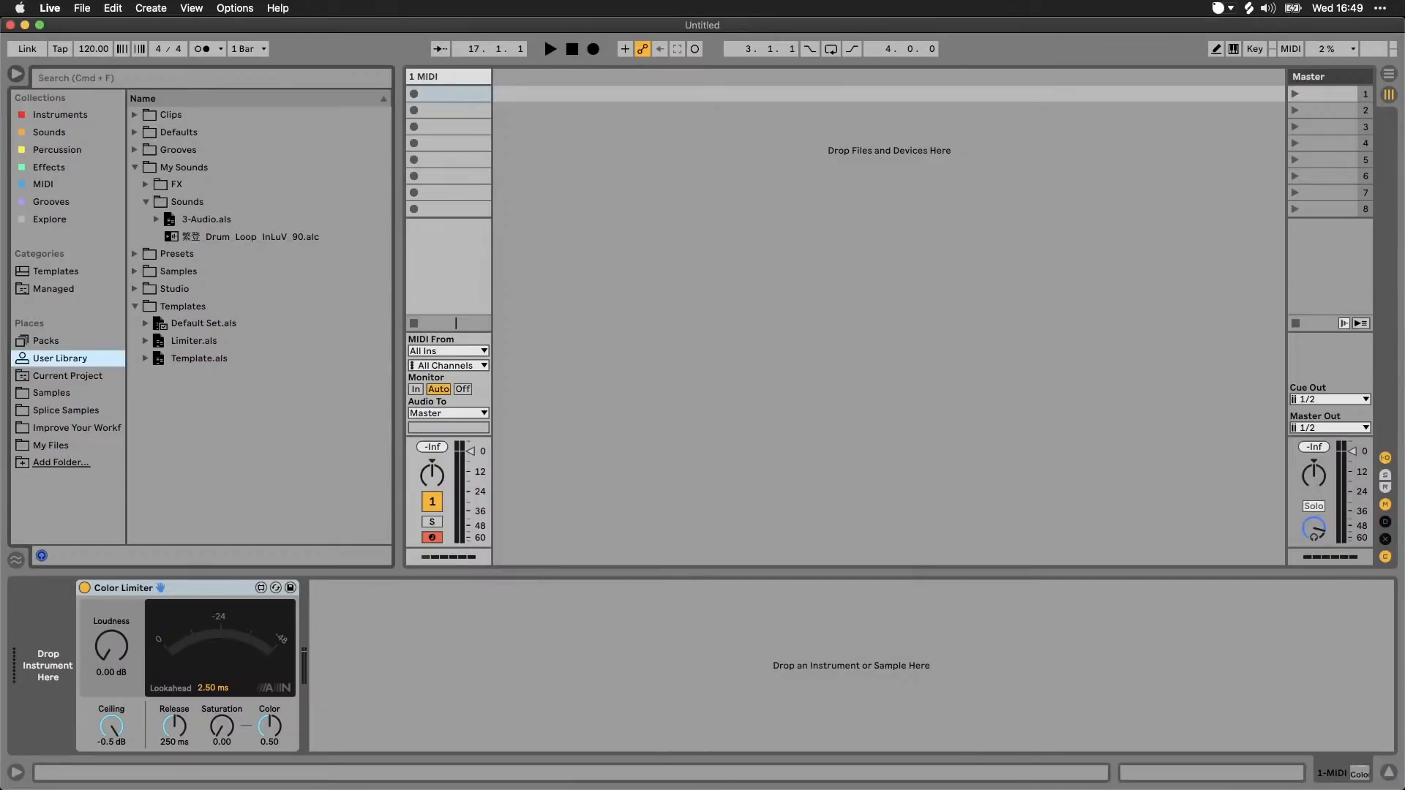
pyautogui.press('super+Tab')
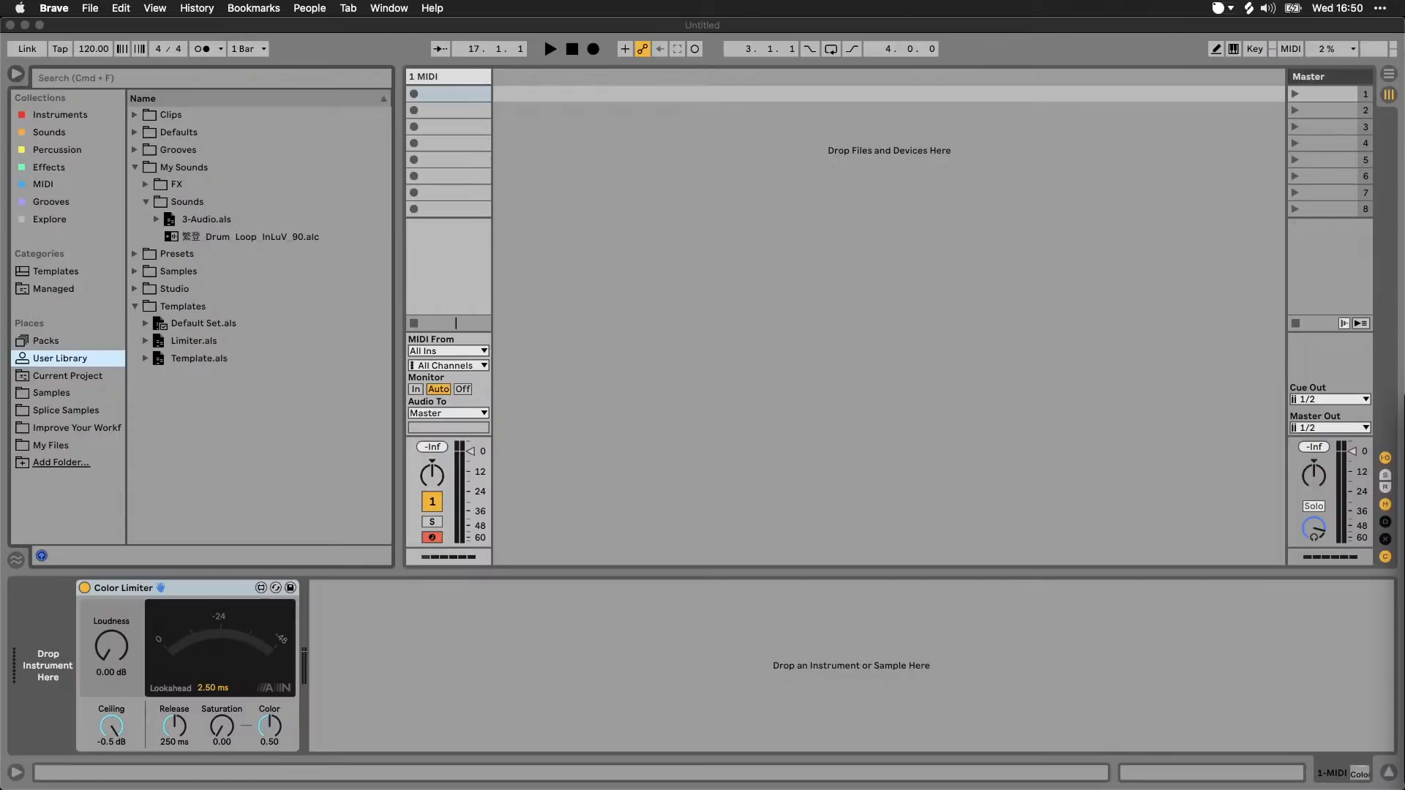
# Step: Show the User Library in Finder, add the Effects folder from its Studio folder to the browser's Places, and view that folder
pyautogui.rightClick(74, 358)
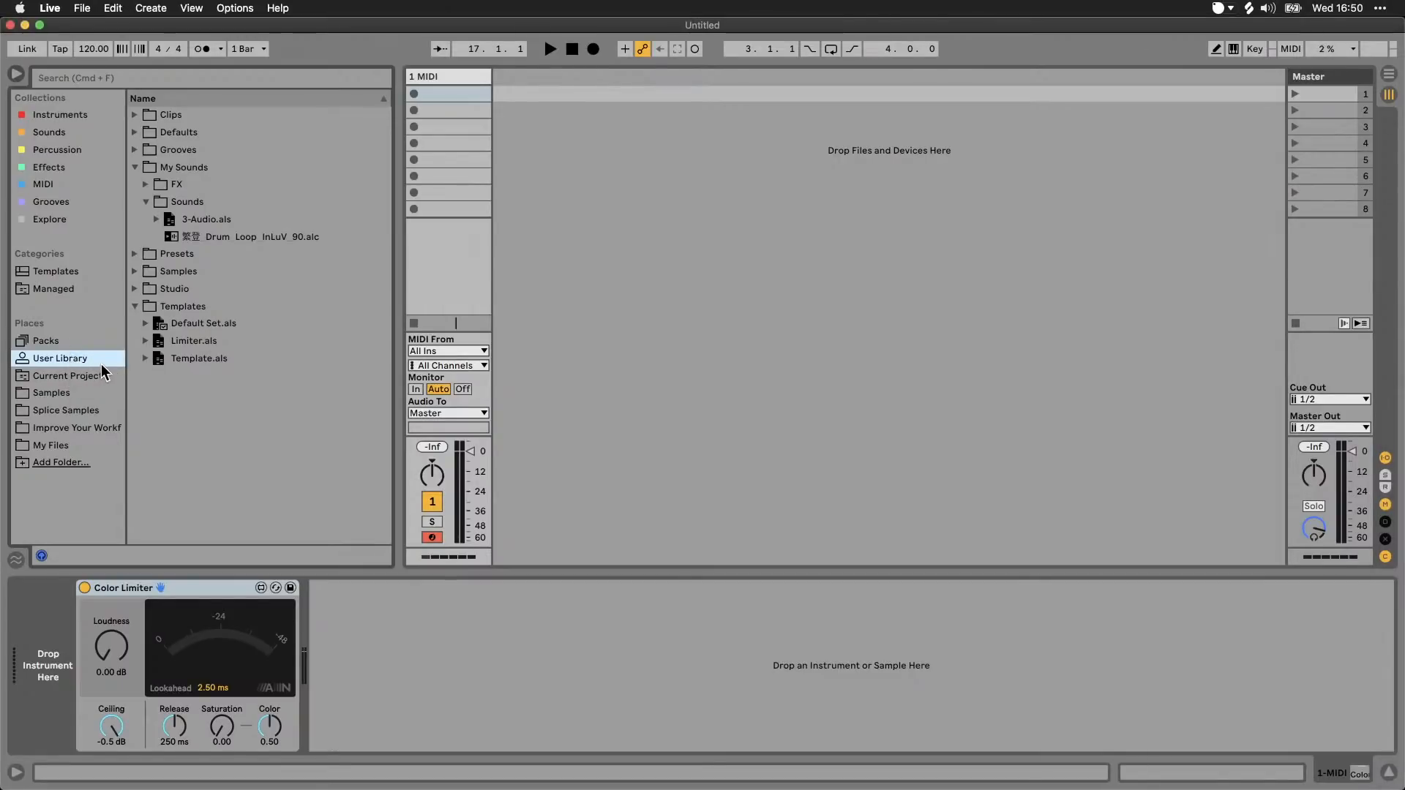
pyautogui.click(118, 369)
pyautogui.doubleClick(814, 220)
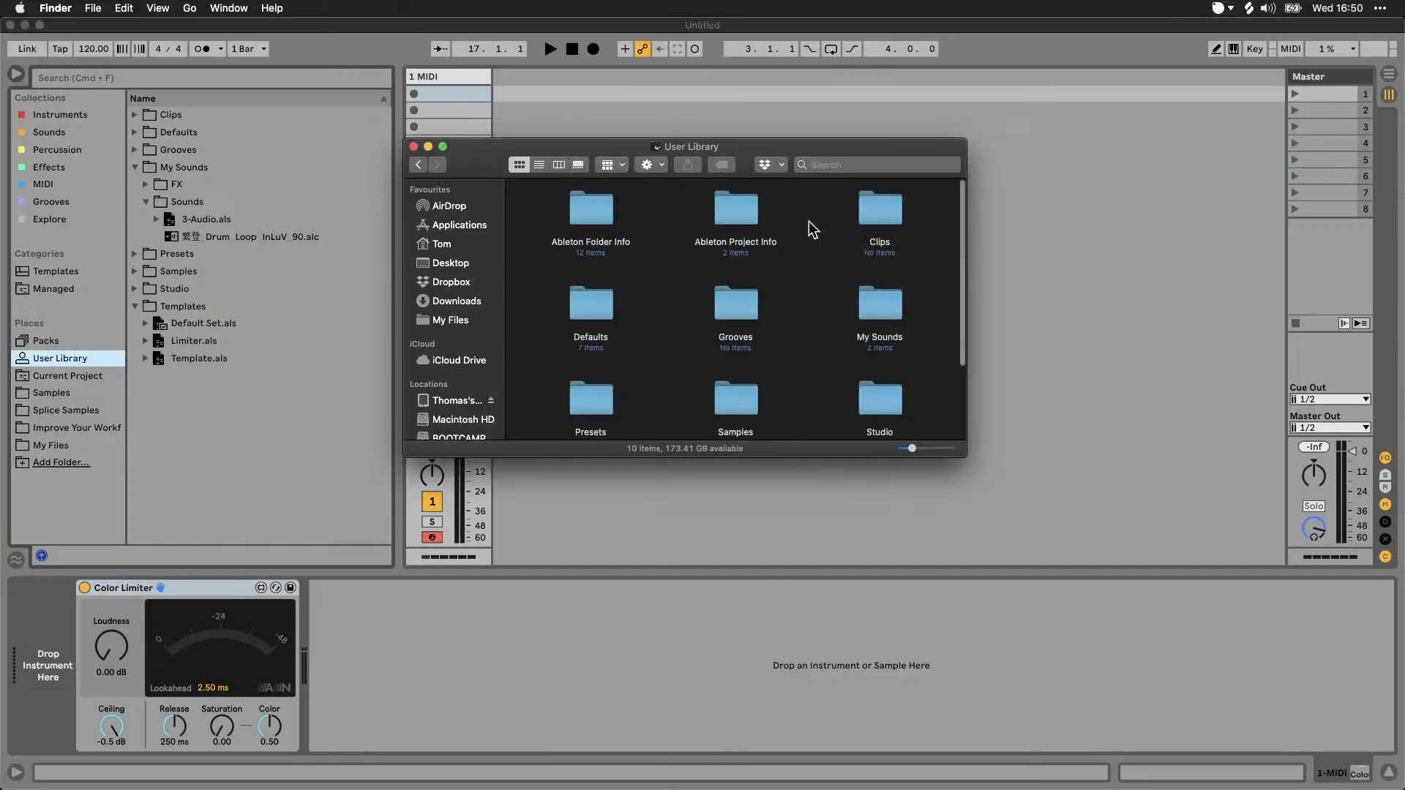
pyautogui.scroll(-2, 804, 344)
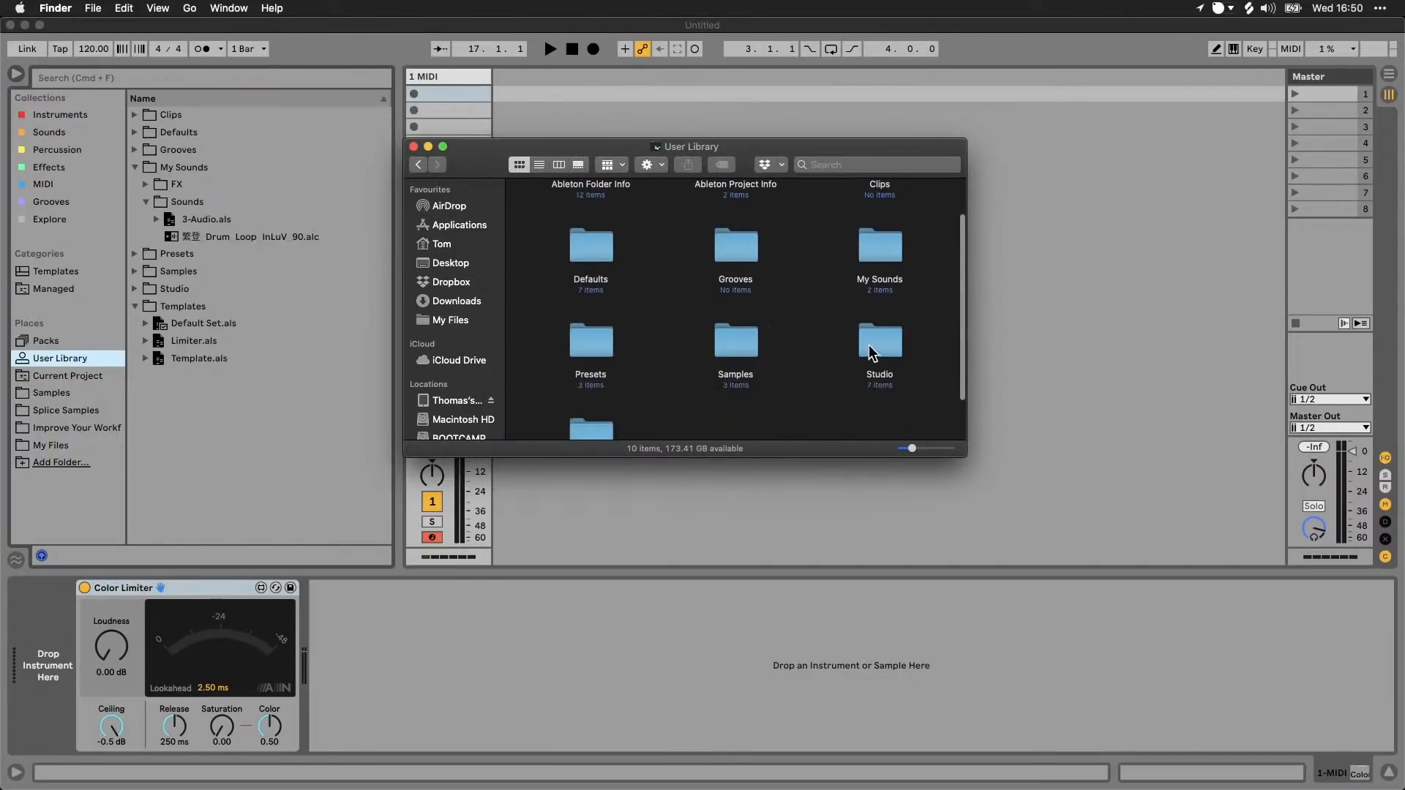
pyautogui.doubleClick(870, 344)
pyautogui.moveTo(736, 212); pyautogui.dragTo(88, 448)
pyautogui.click(72, 459)
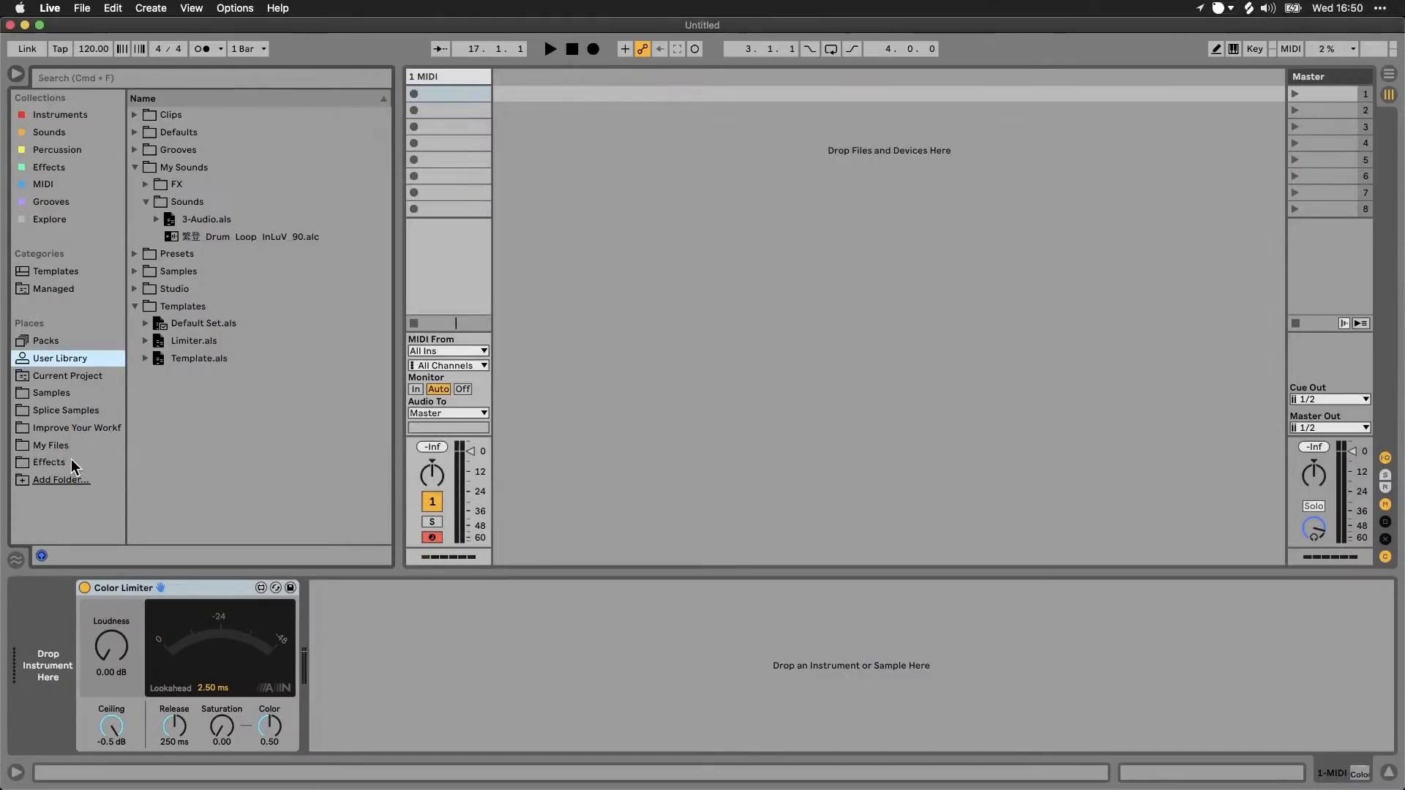
pyautogui.click(65, 461)
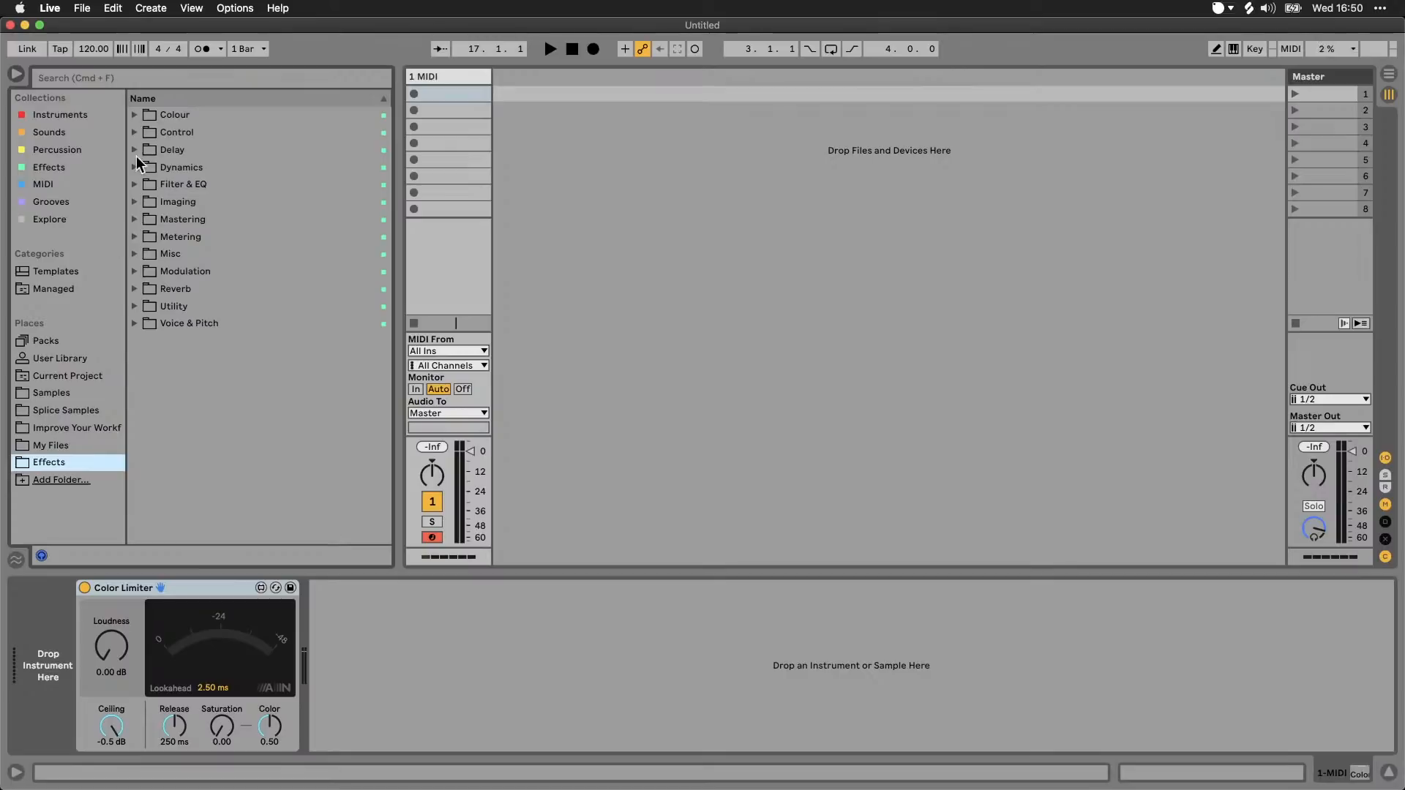
# Step: Remove the Effects folder from the Places sidebar and return to the User Library
pyautogui.rightClick(63, 462)
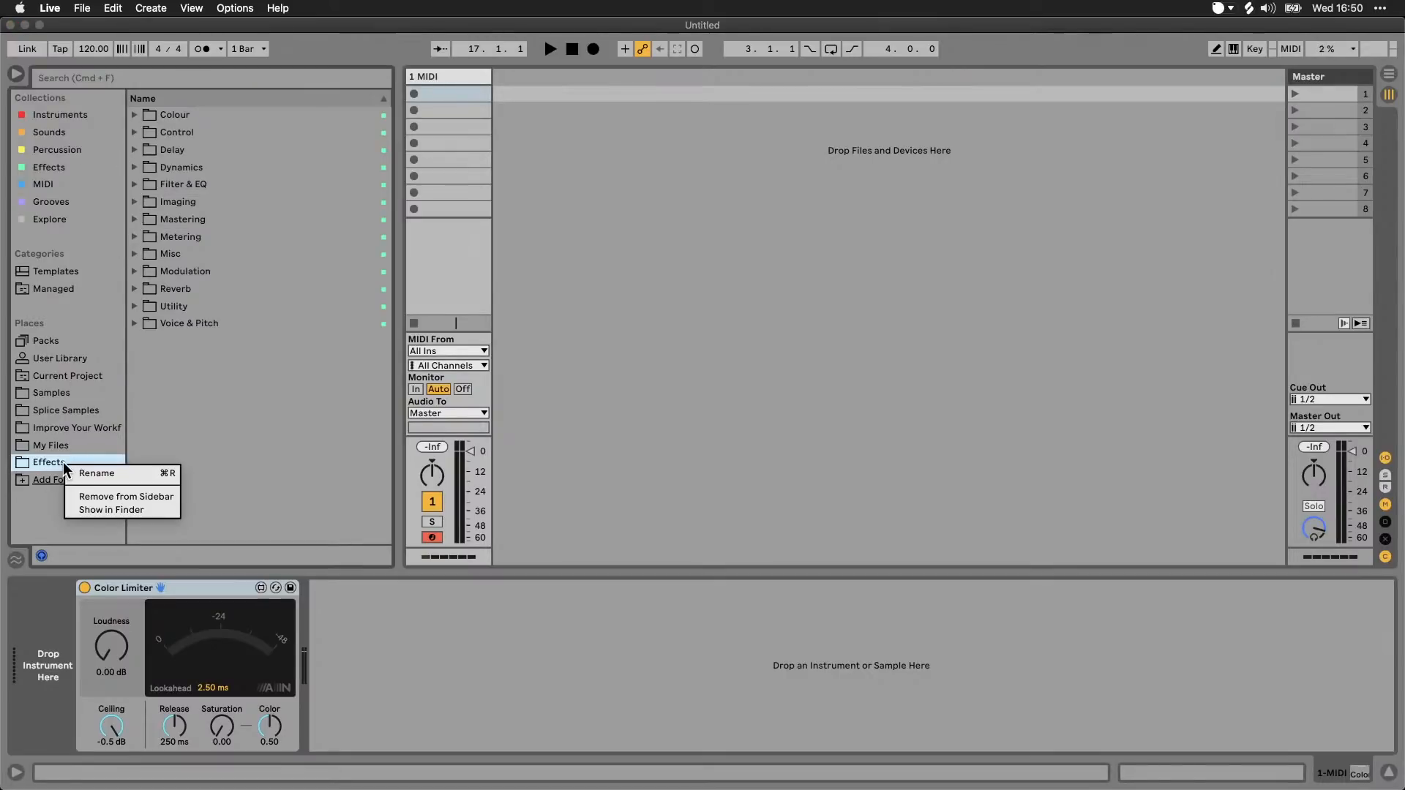
pyautogui.click(152, 496)
pyautogui.click(71, 358)
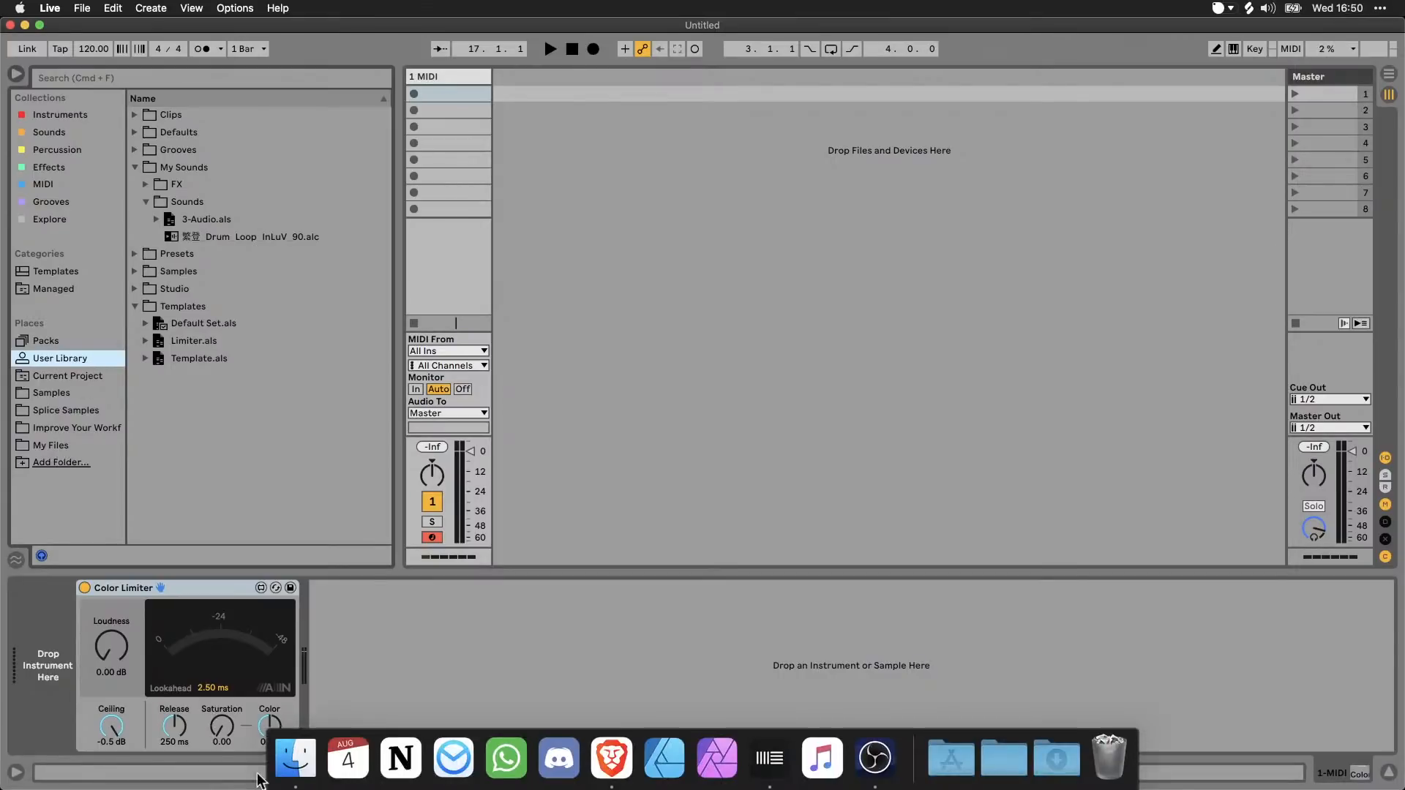
# Step: Add the FX folder from My Sounds to Places and remove it from the sidebar again
pyautogui.click(289, 758)
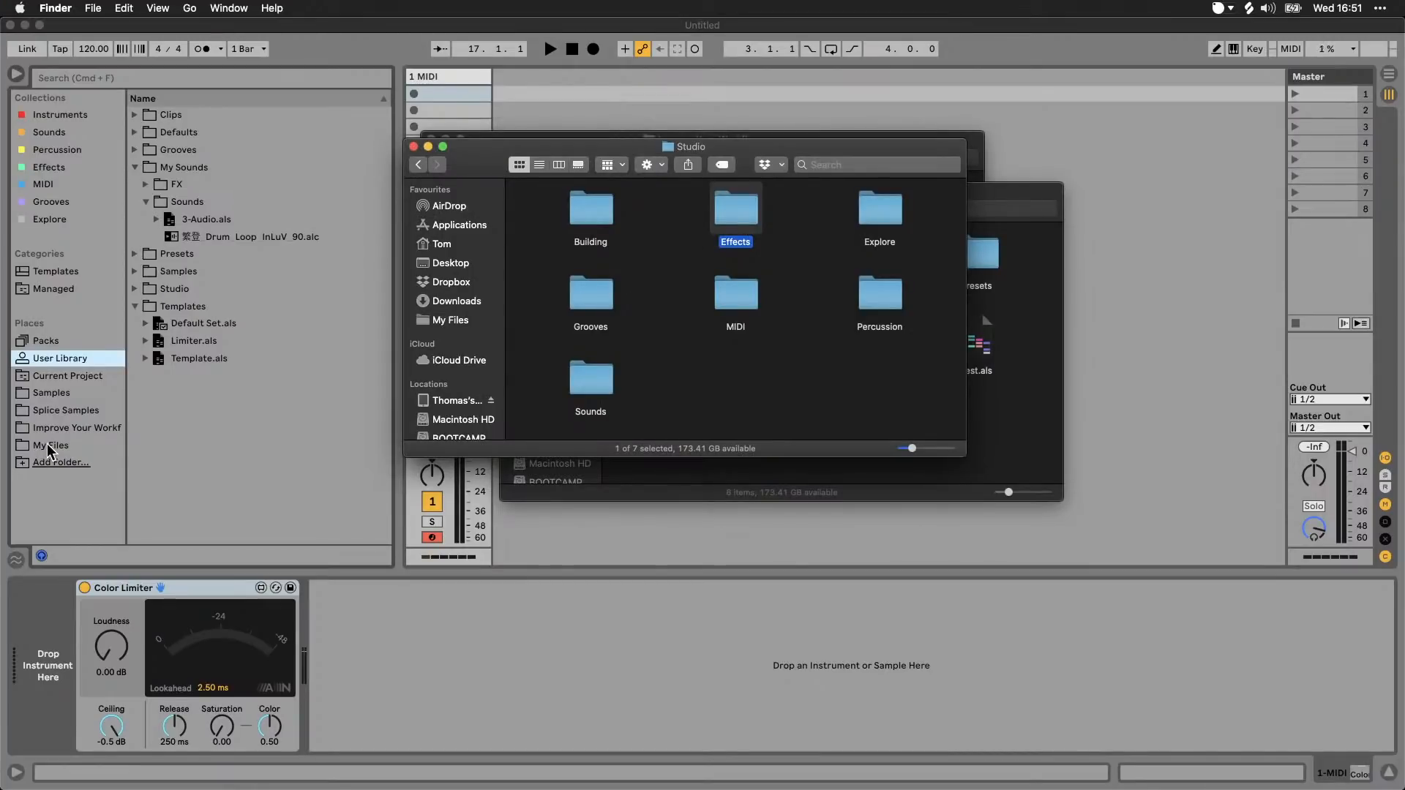
pyautogui.click(173, 184)
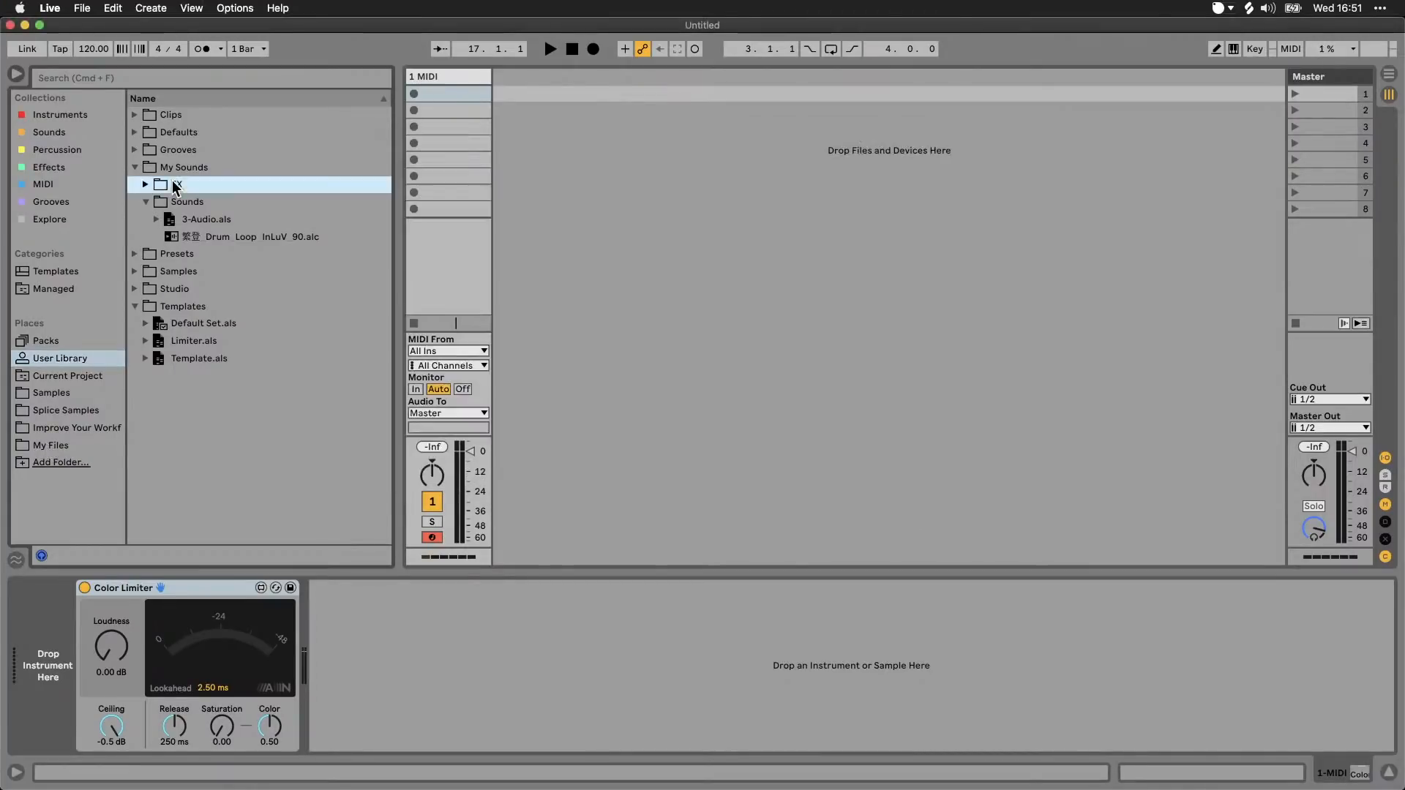
pyautogui.moveTo(174, 184); pyautogui.dragTo(60, 450)
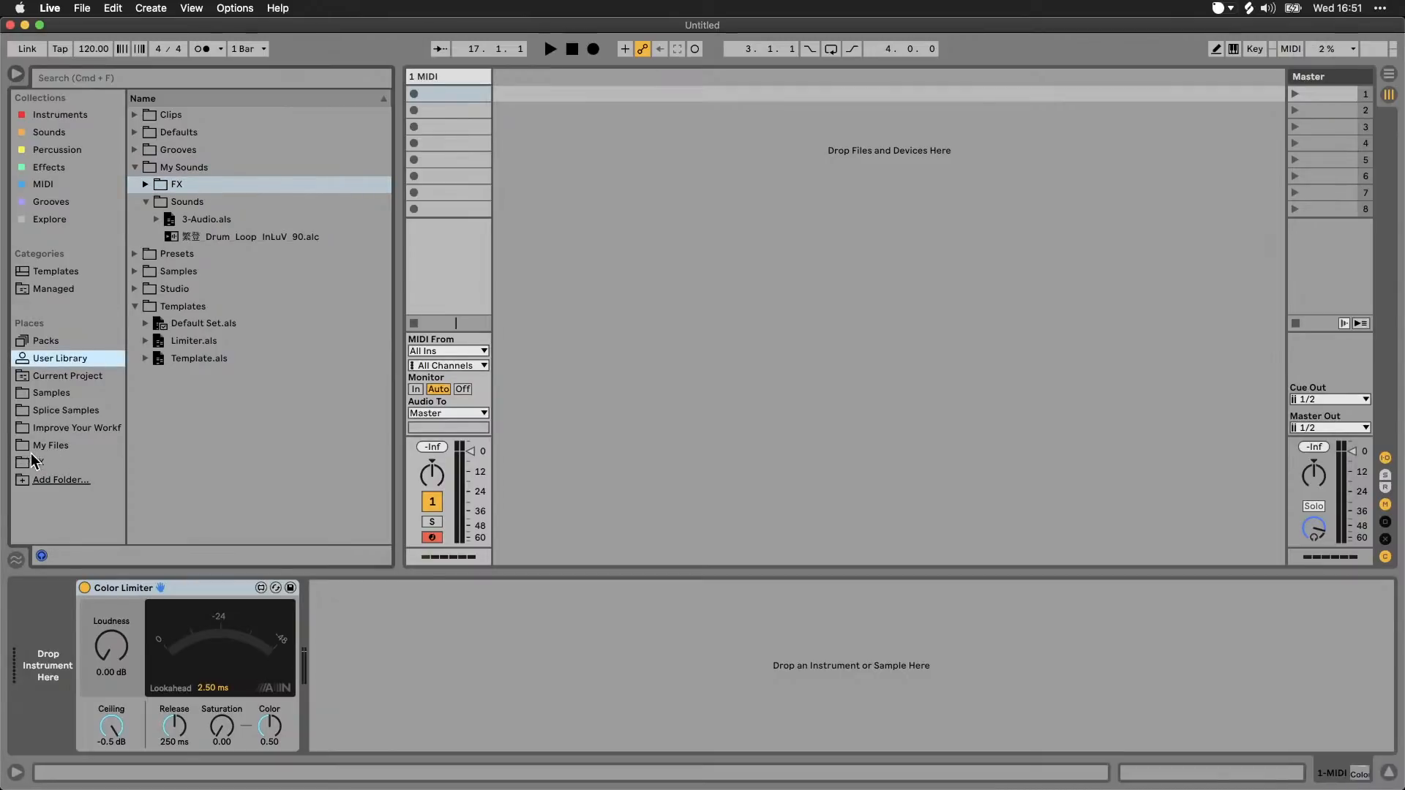
pyautogui.rightClick(42, 464)
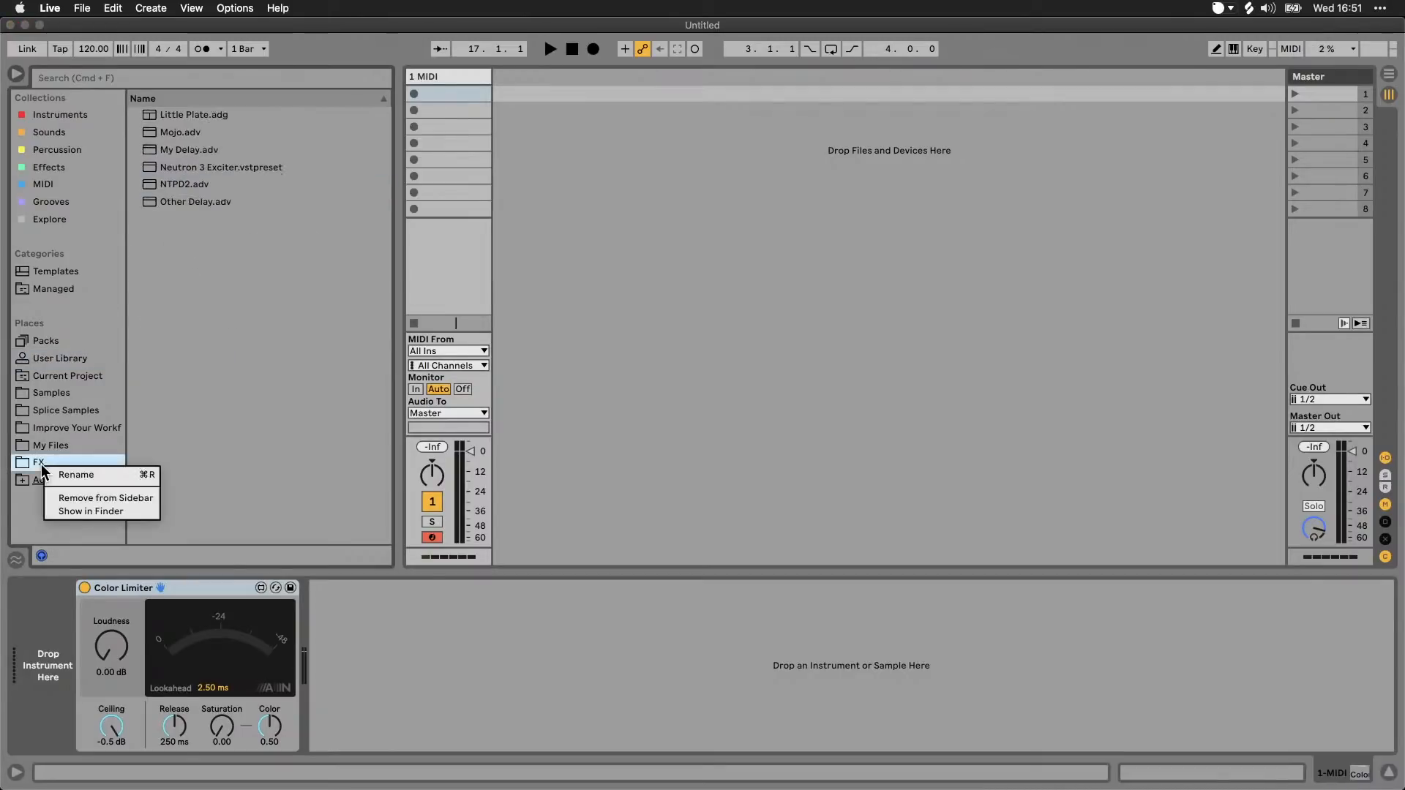
pyautogui.click(66, 501)
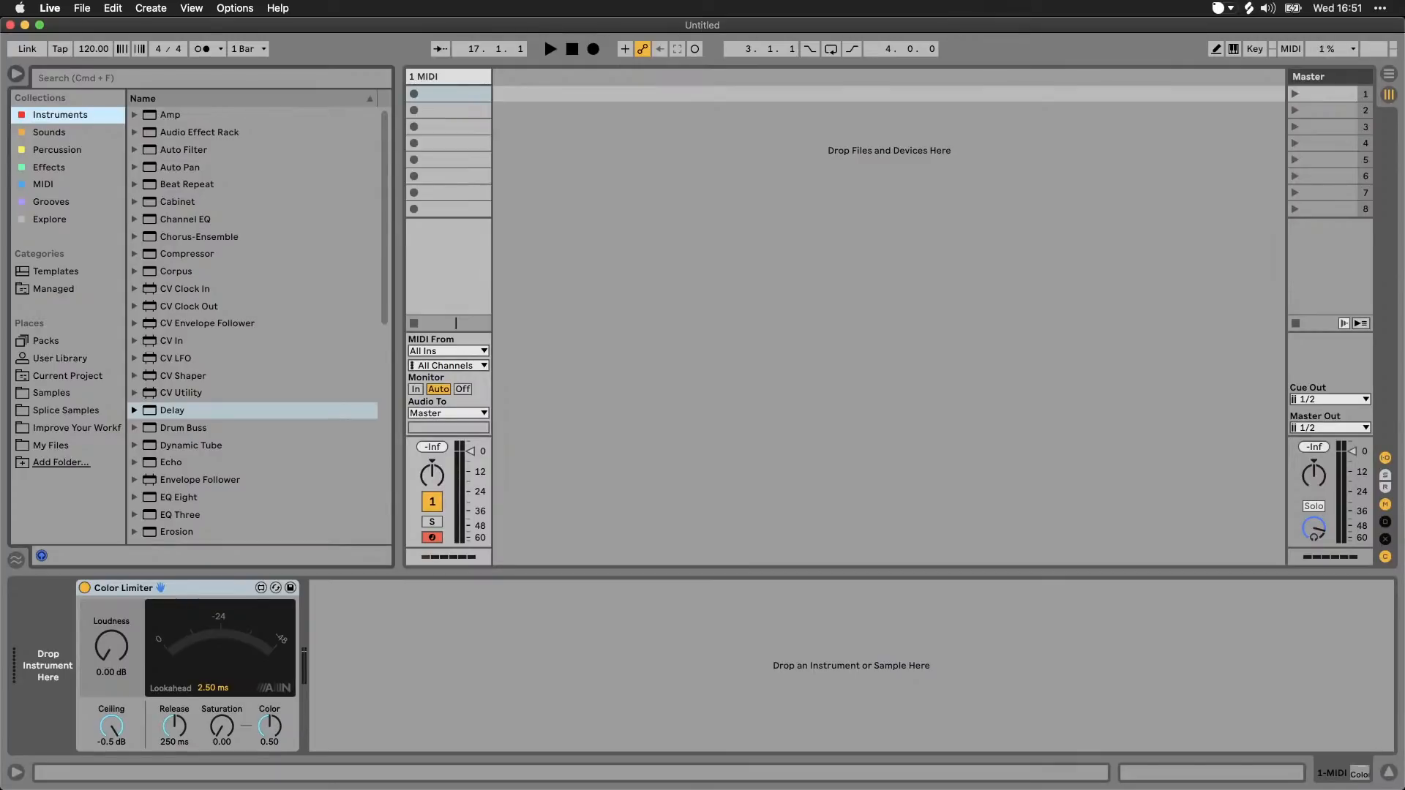
# Step: Look through the Instruments, Samplers and Synths folders in the Instruments collection
pyautogui.press('super+Tab')
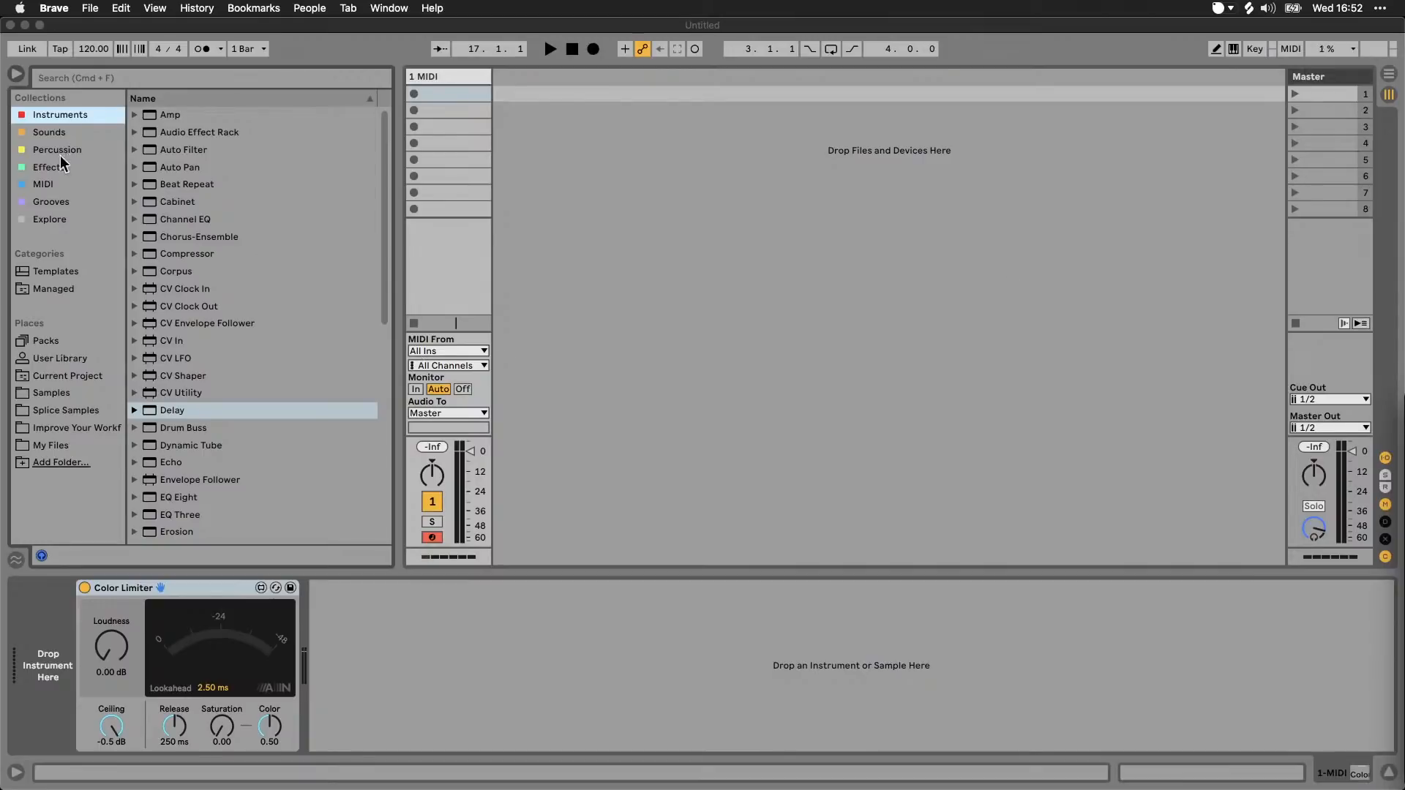
pyautogui.click(83, 116)
pyautogui.click(80, 132)
pyautogui.click(83, 114)
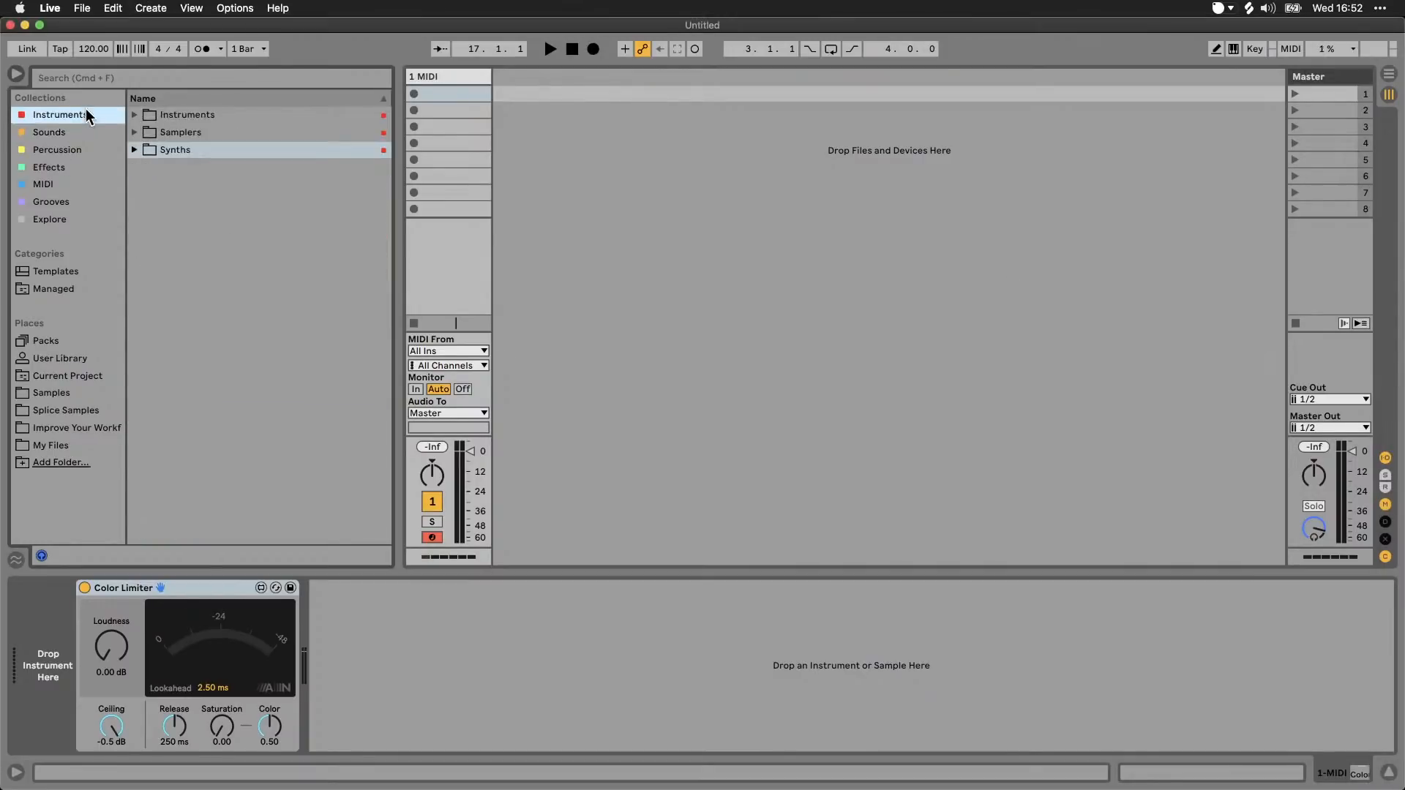
pyautogui.click(136, 116)
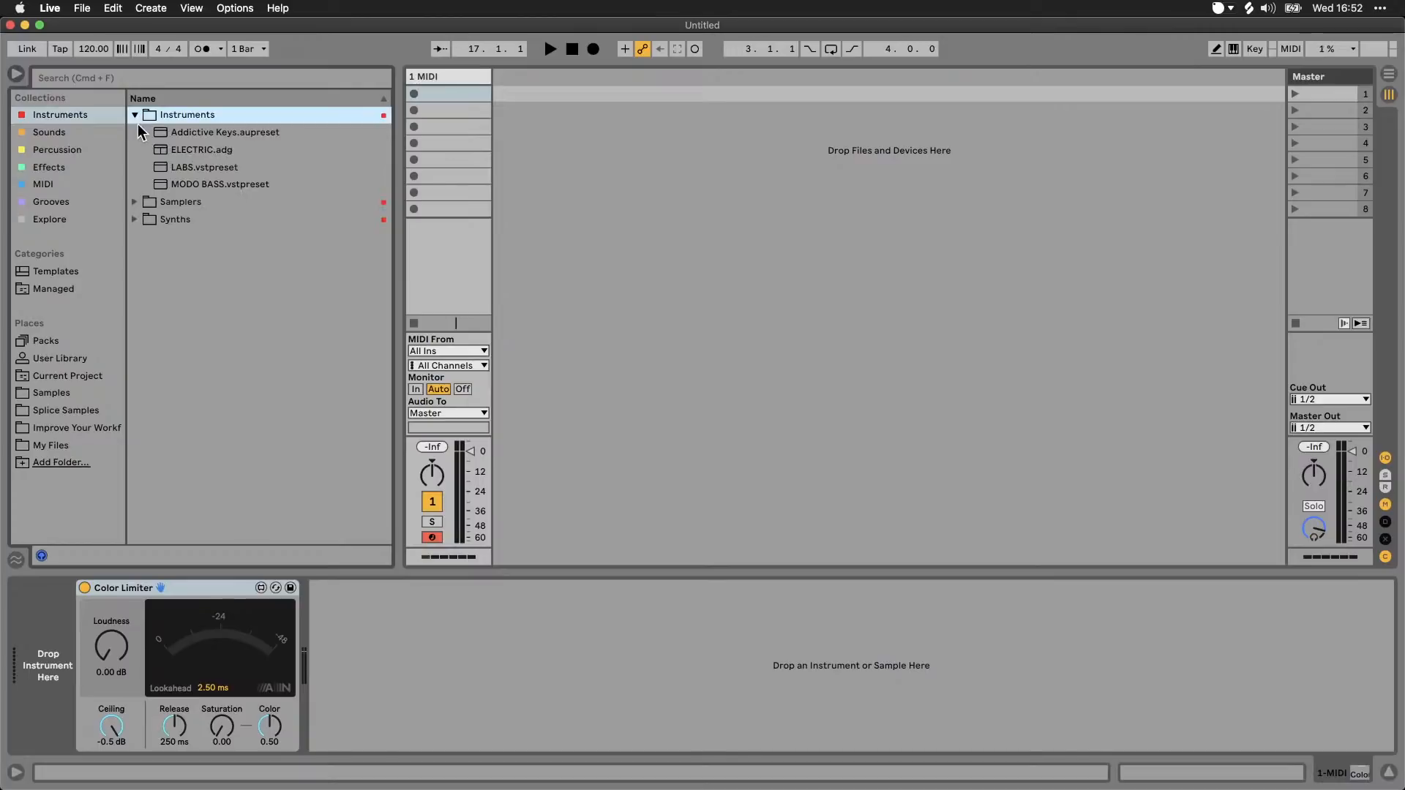
pyautogui.click(134, 202)
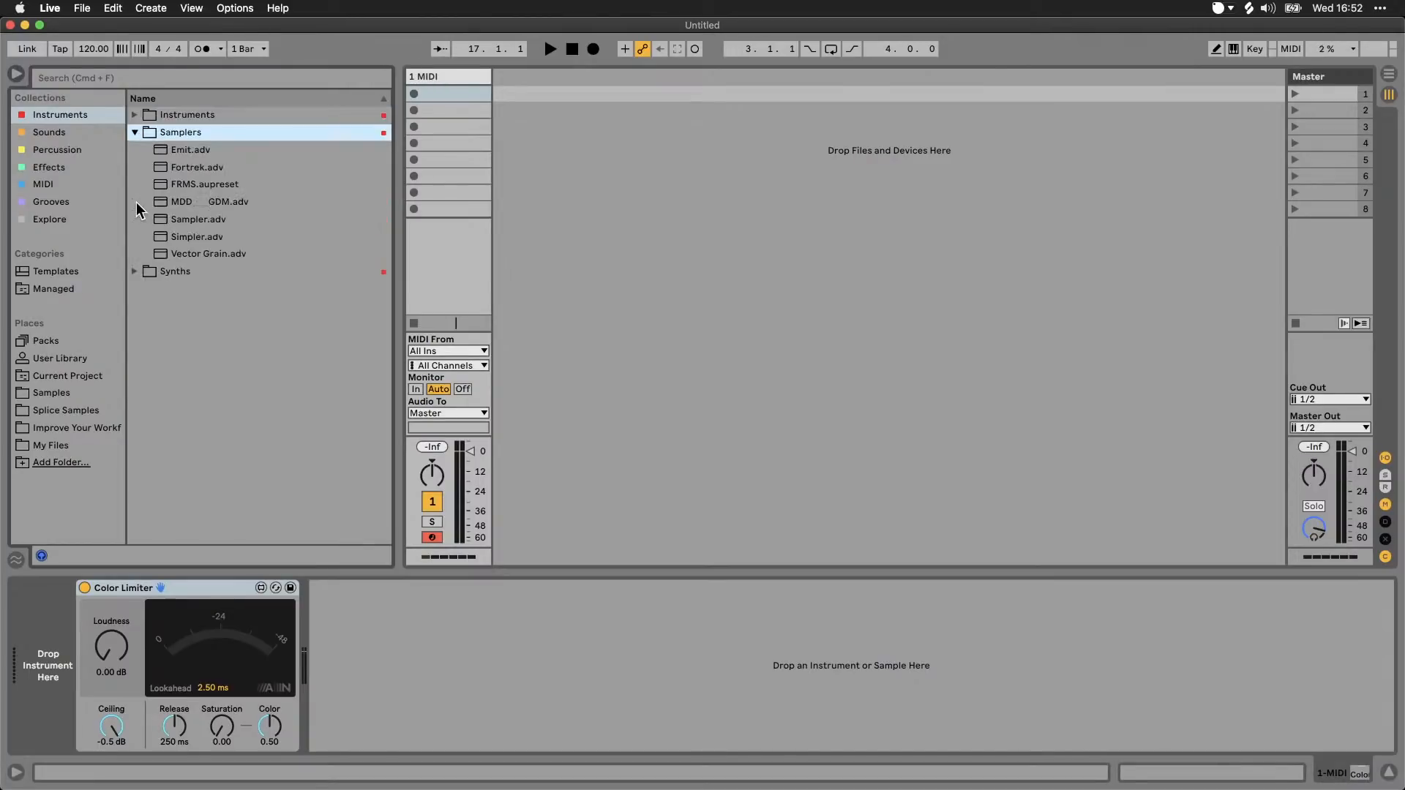
pyautogui.click(135, 272)
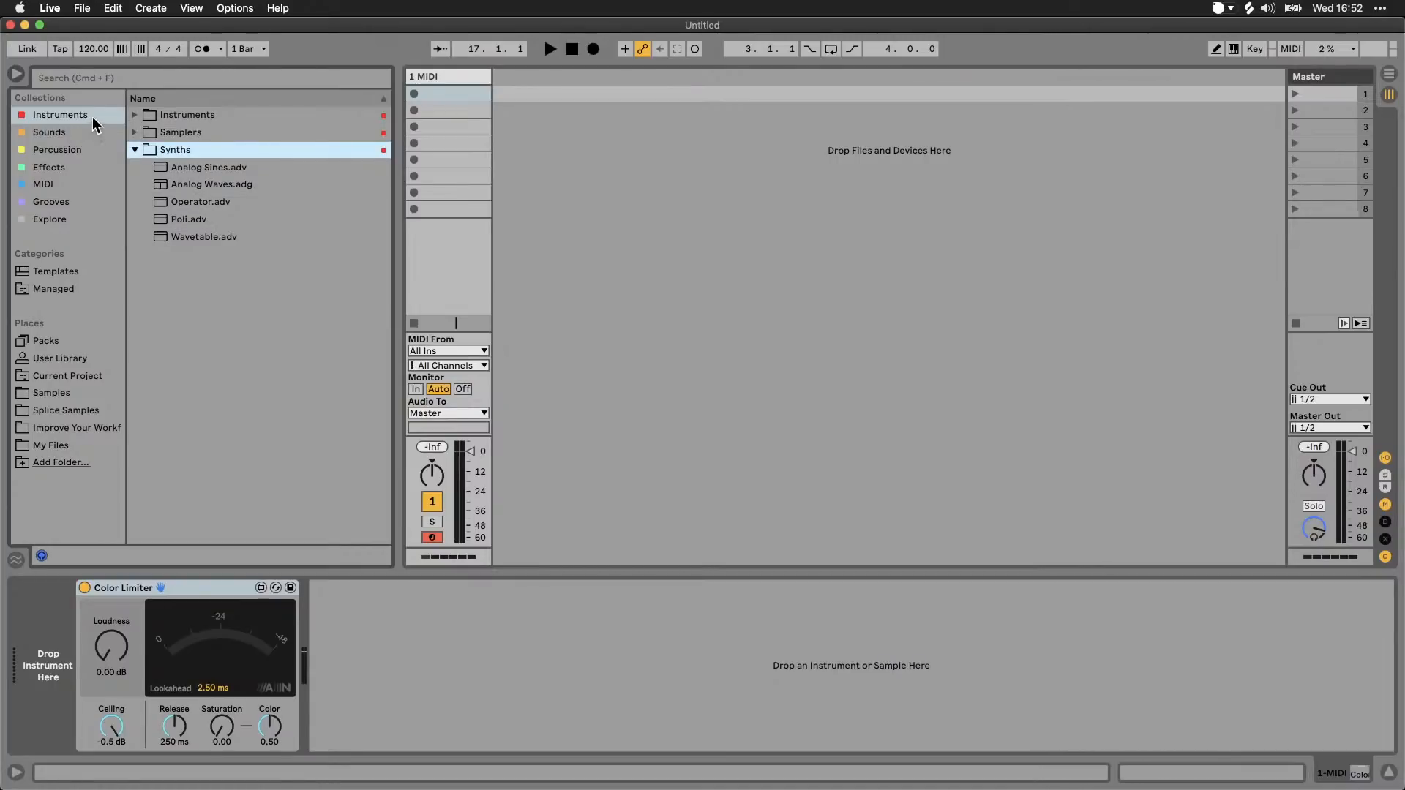
# Step: Look through the Sounds, Percussion, Effects, MIDI and Grooves collections
pyautogui.click(48, 132)
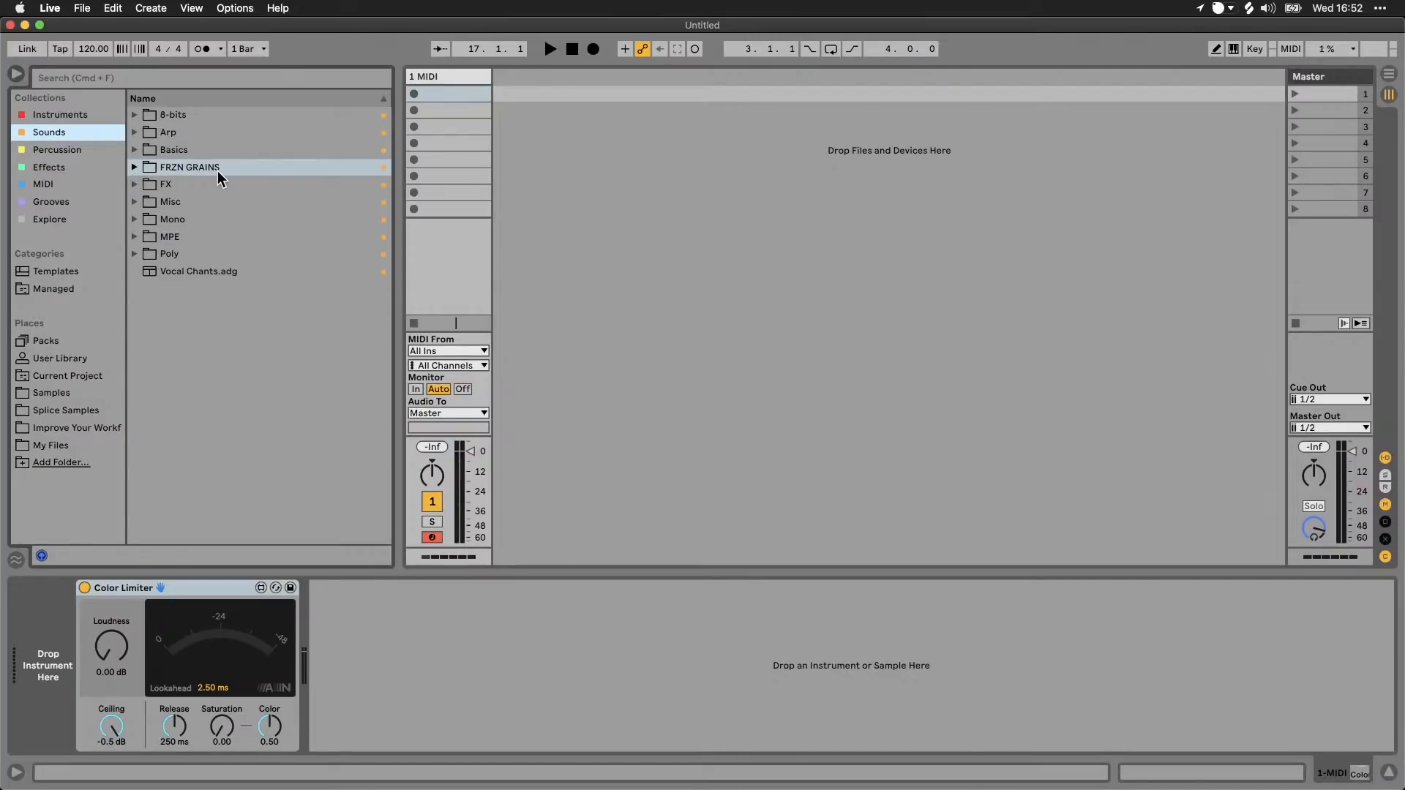
pyautogui.click(64, 154)
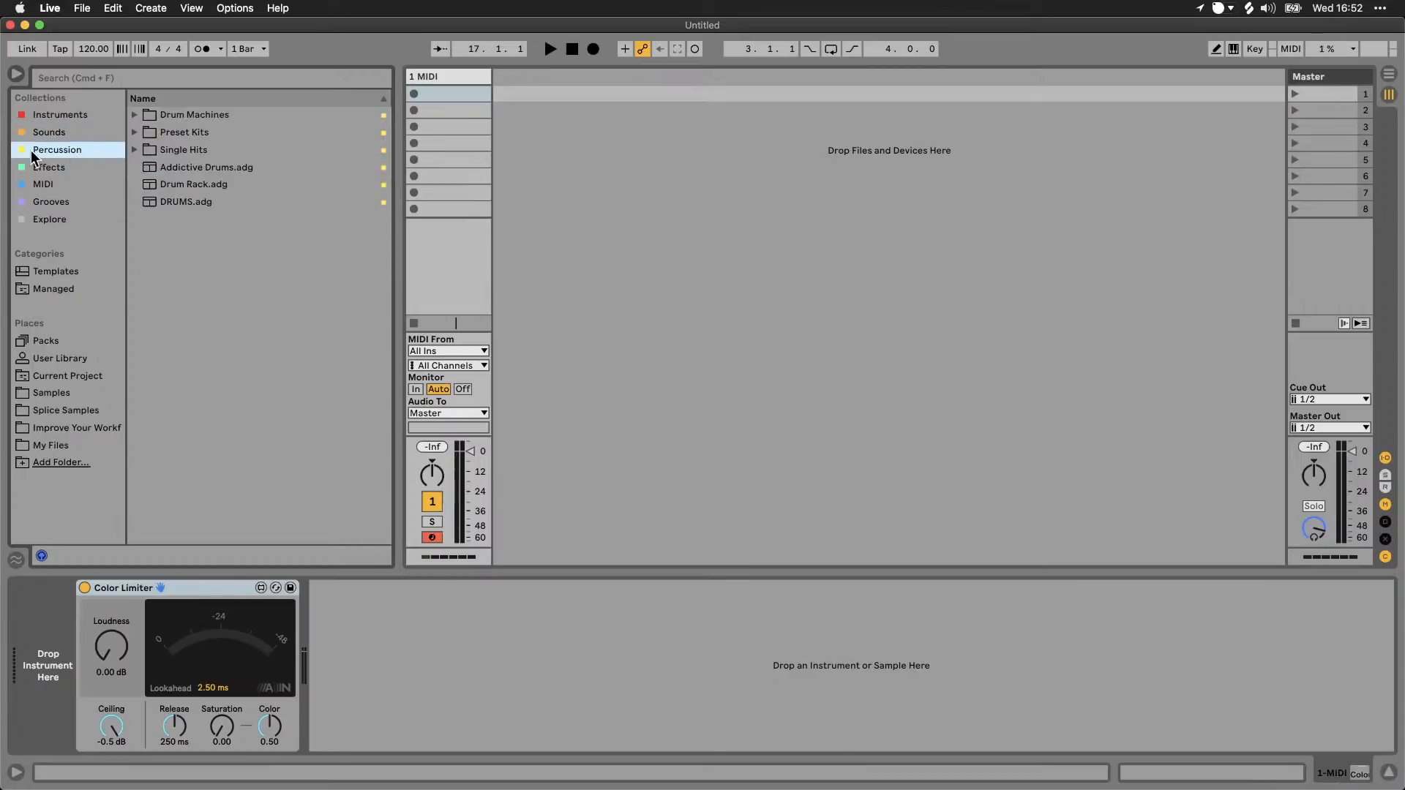
pyautogui.click(68, 170)
pyautogui.click(62, 183)
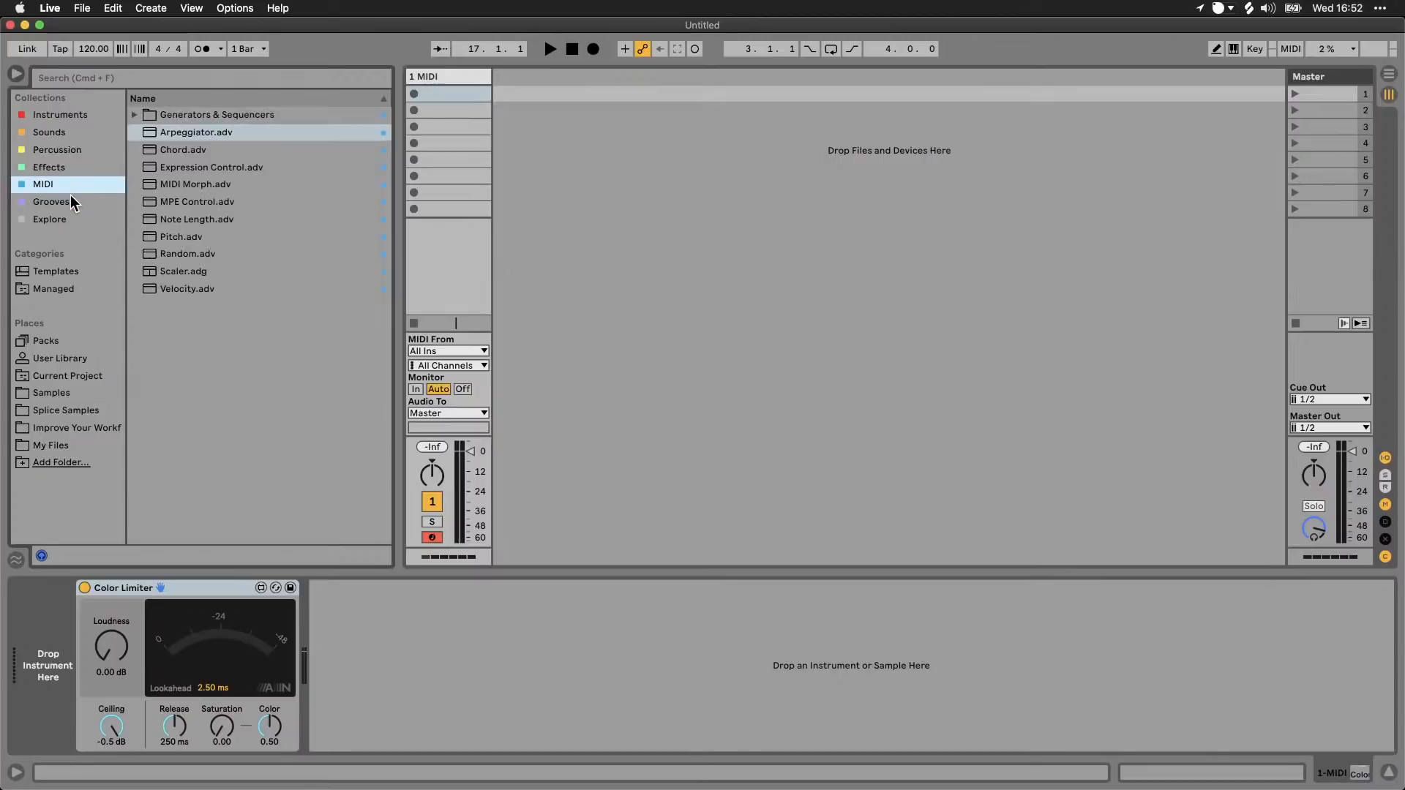
pyautogui.click(73, 200)
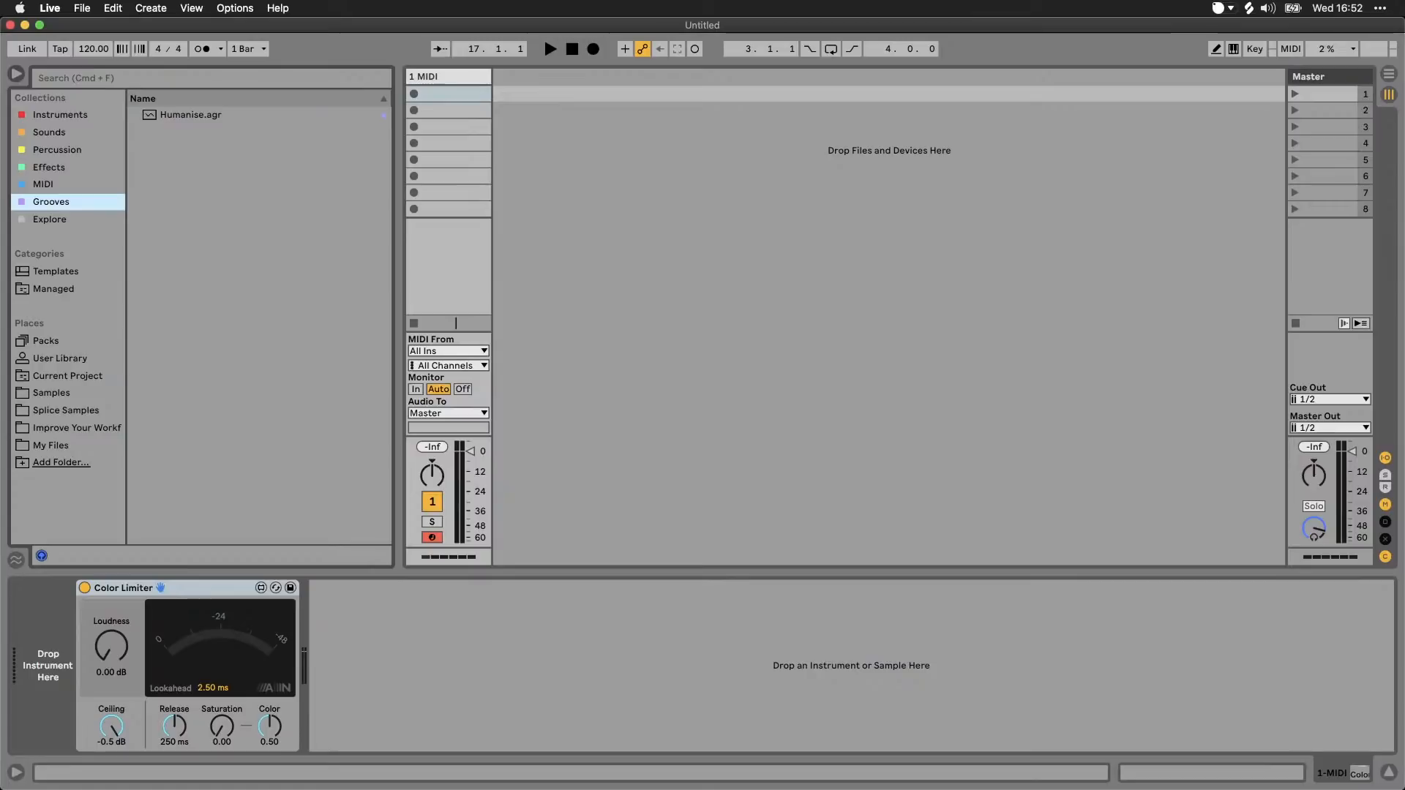
# Step: Load the DRUMS.adg rack from the Percussion collection onto the MIDI track
pyautogui.press('super+Tab')
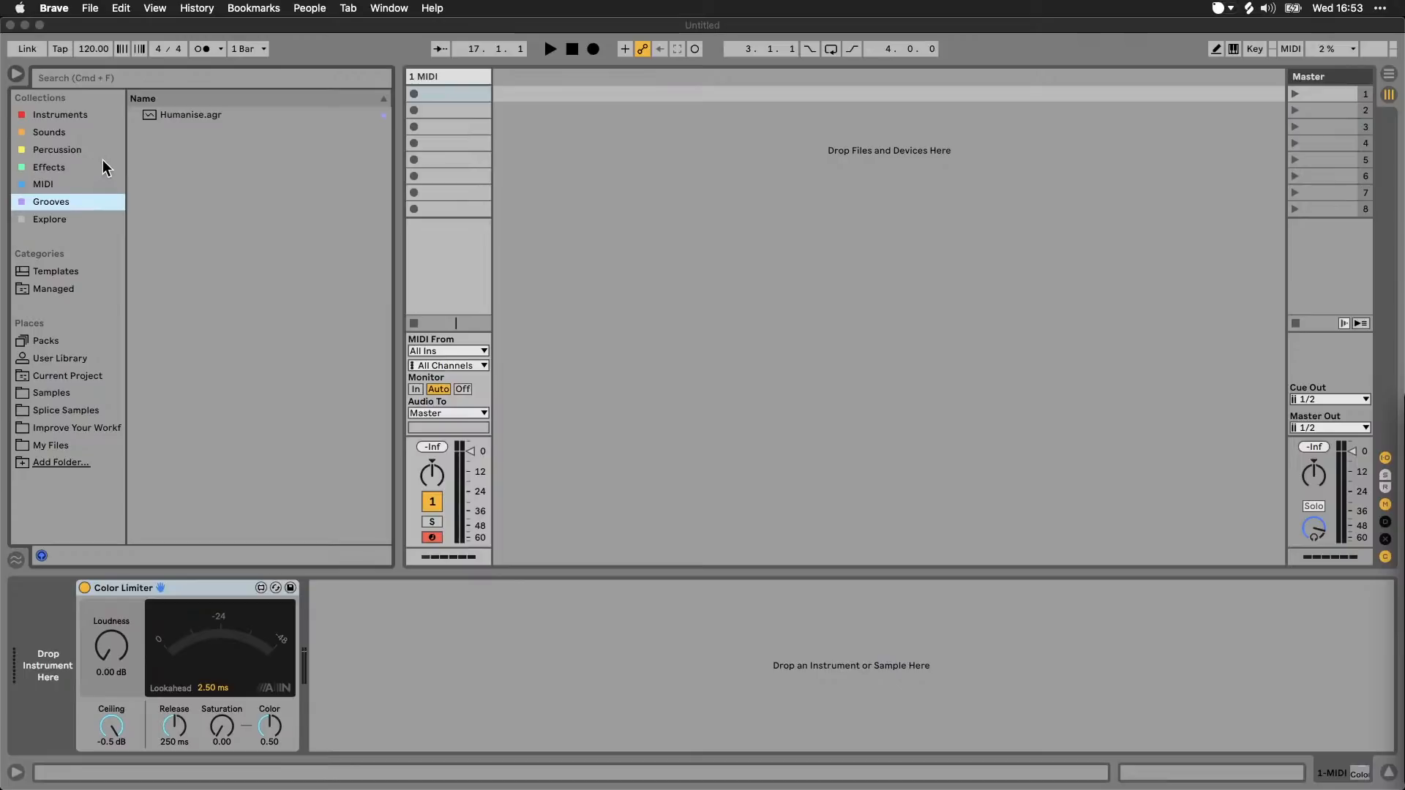
pyautogui.click(86, 150)
pyautogui.click(84, 154)
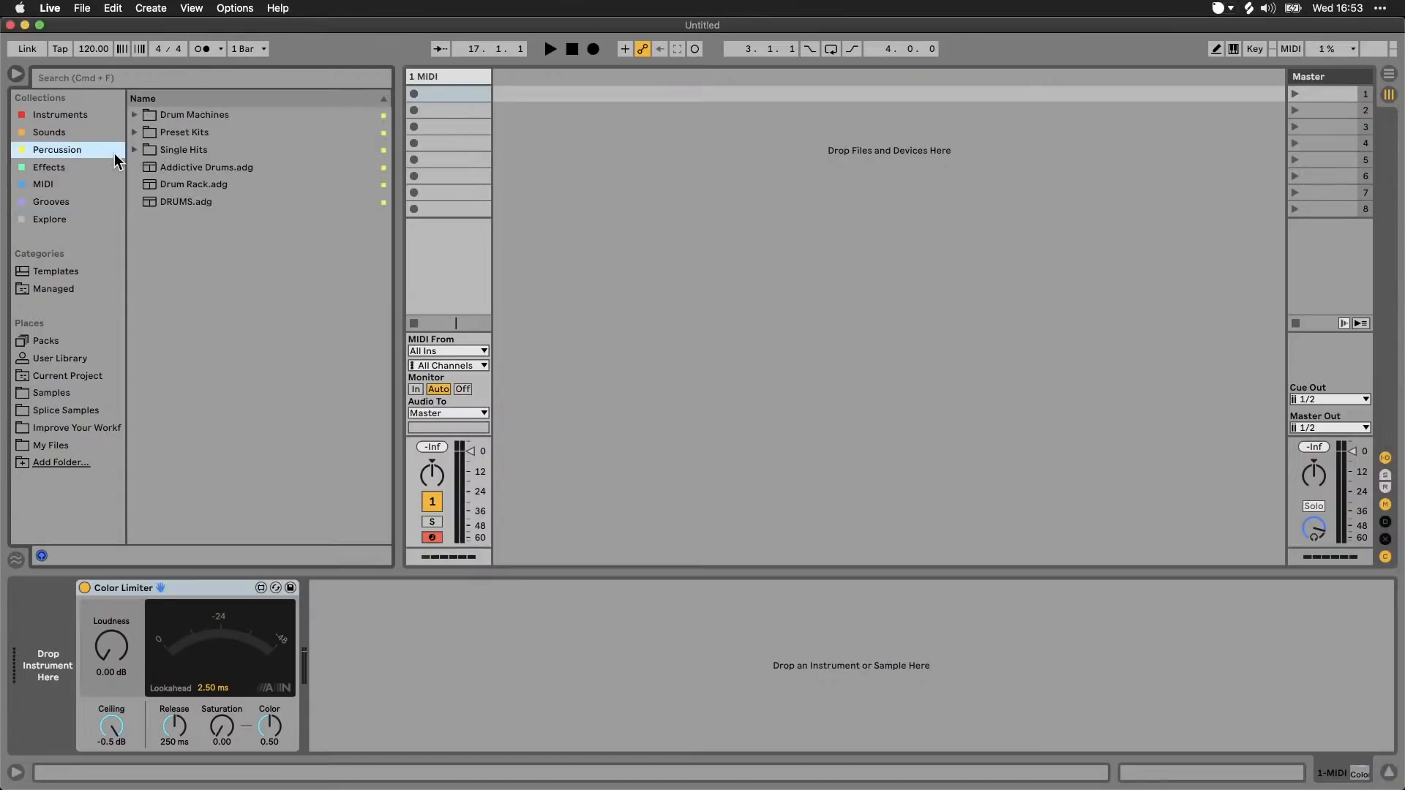
pyautogui.moveTo(170, 196); pyautogui.dragTo(450, 100)
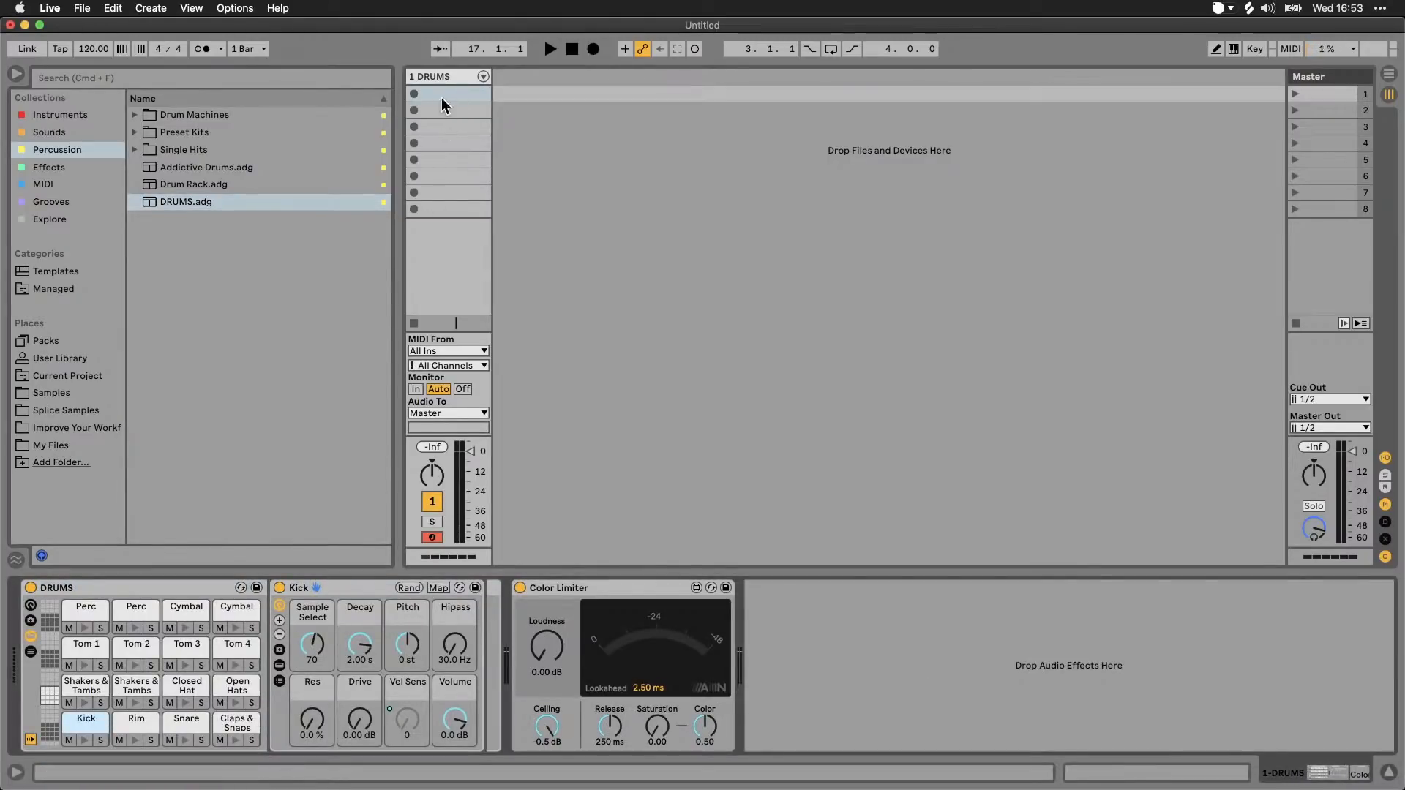
# Step: Audition the Kick pad of the DRUMS rack and choose a different kick with its Sample Select macro
pyautogui.click(86, 741)
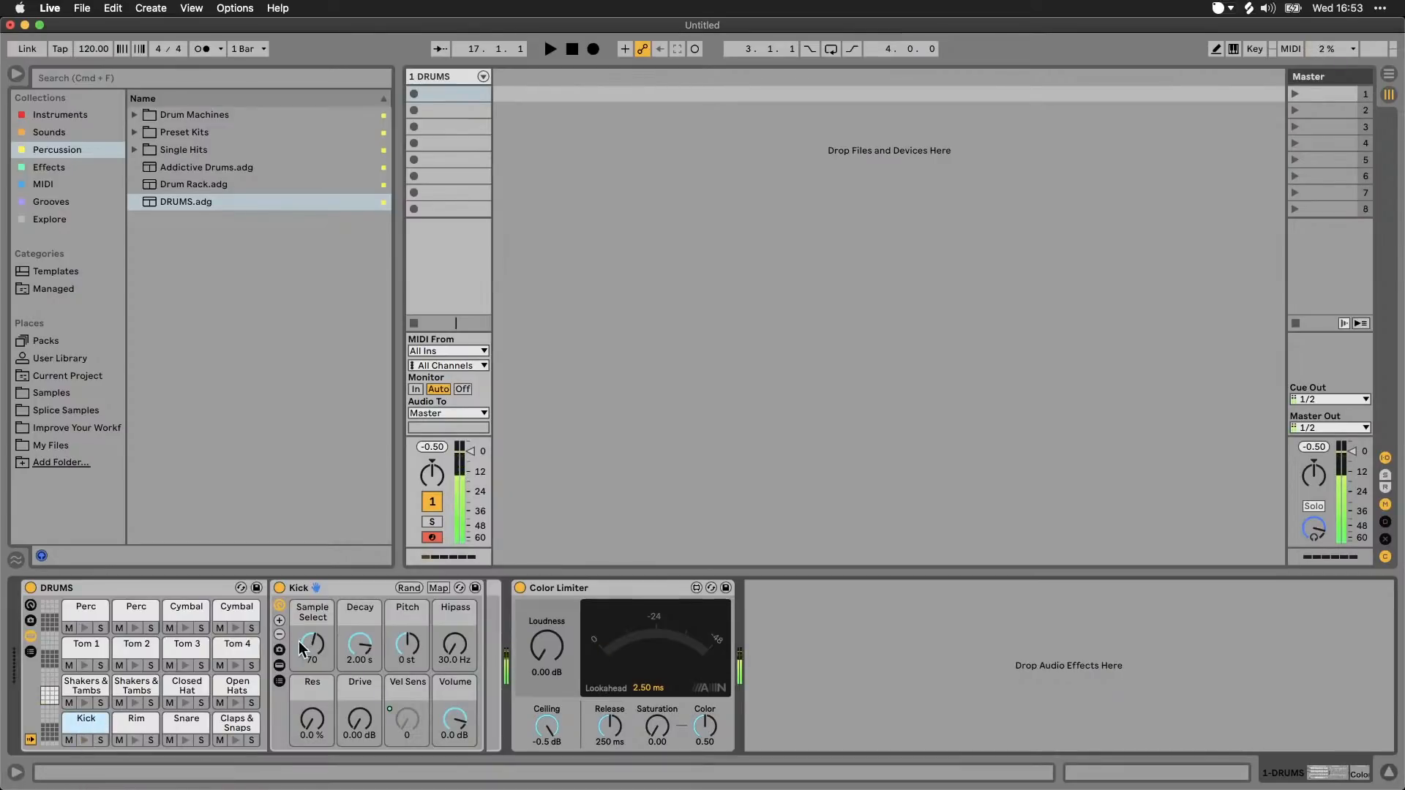
pyautogui.moveTo(312, 644); pyautogui.dragTo(310, 656)
pyautogui.click(86, 742)
pyautogui.click(85, 741)
pyautogui.click(84, 741)
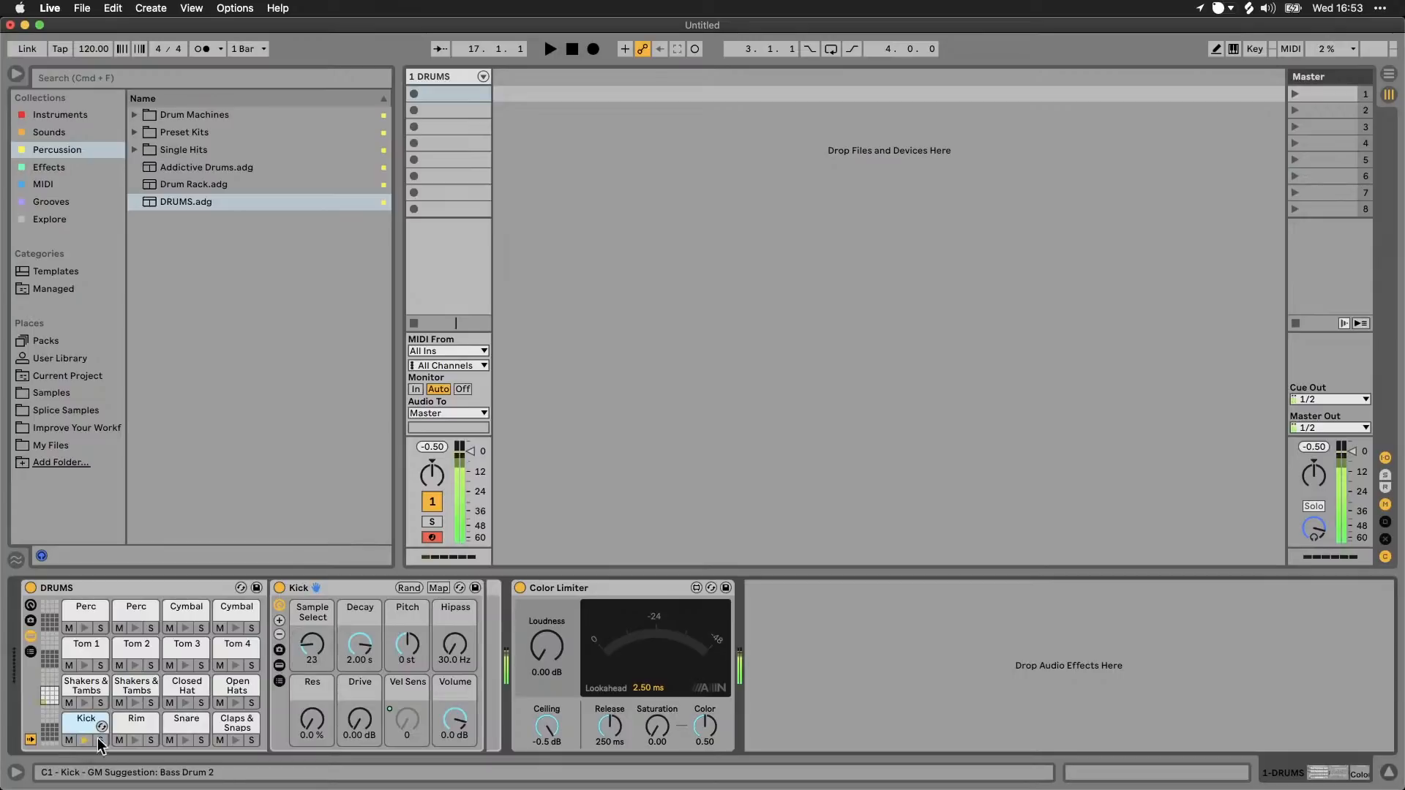
# Step: Audition the Snare pad and set its Sample Select macro to 74
pyautogui.click(186, 740)
pyautogui.moveTo(311, 647); pyautogui.dragTo(311, 657)
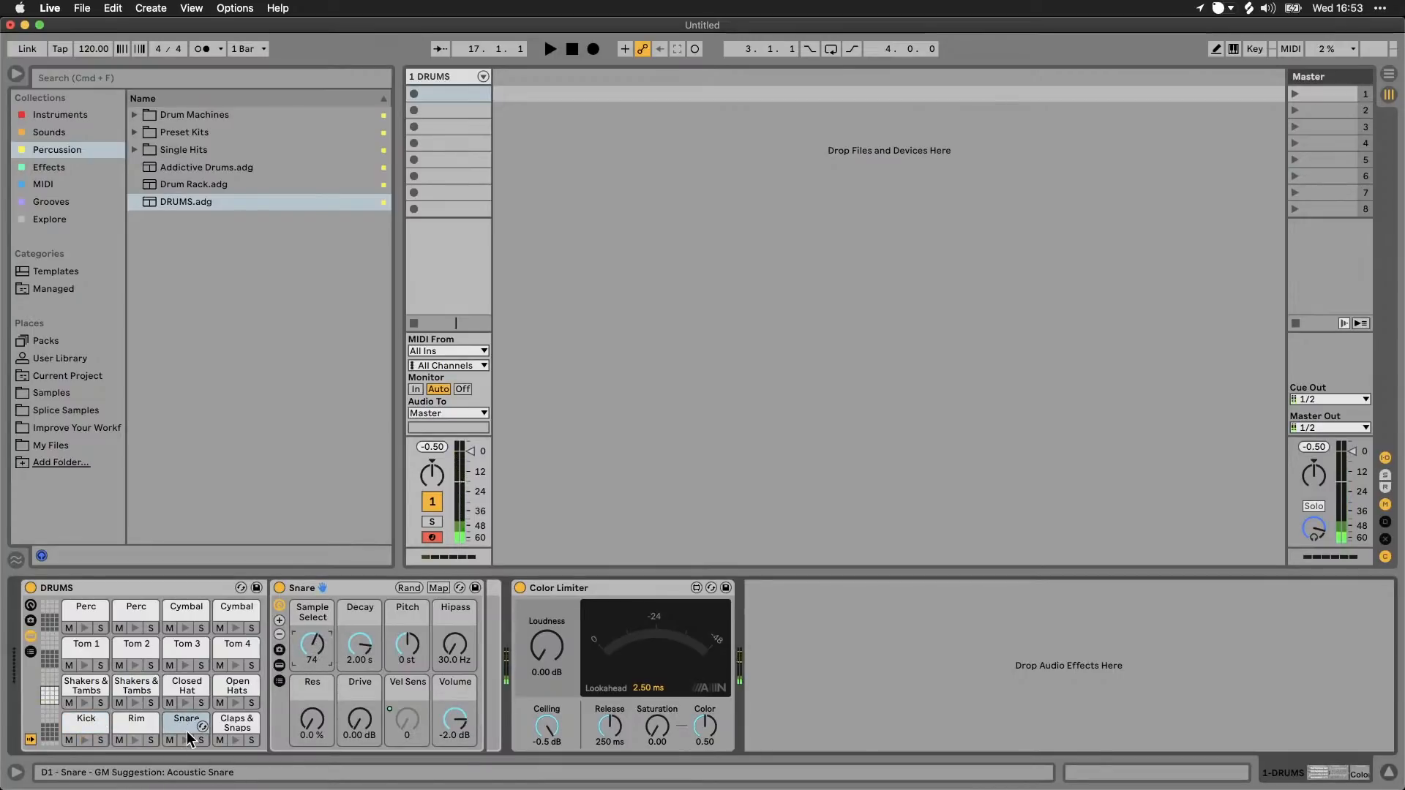
pyautogui.click(186, 737)
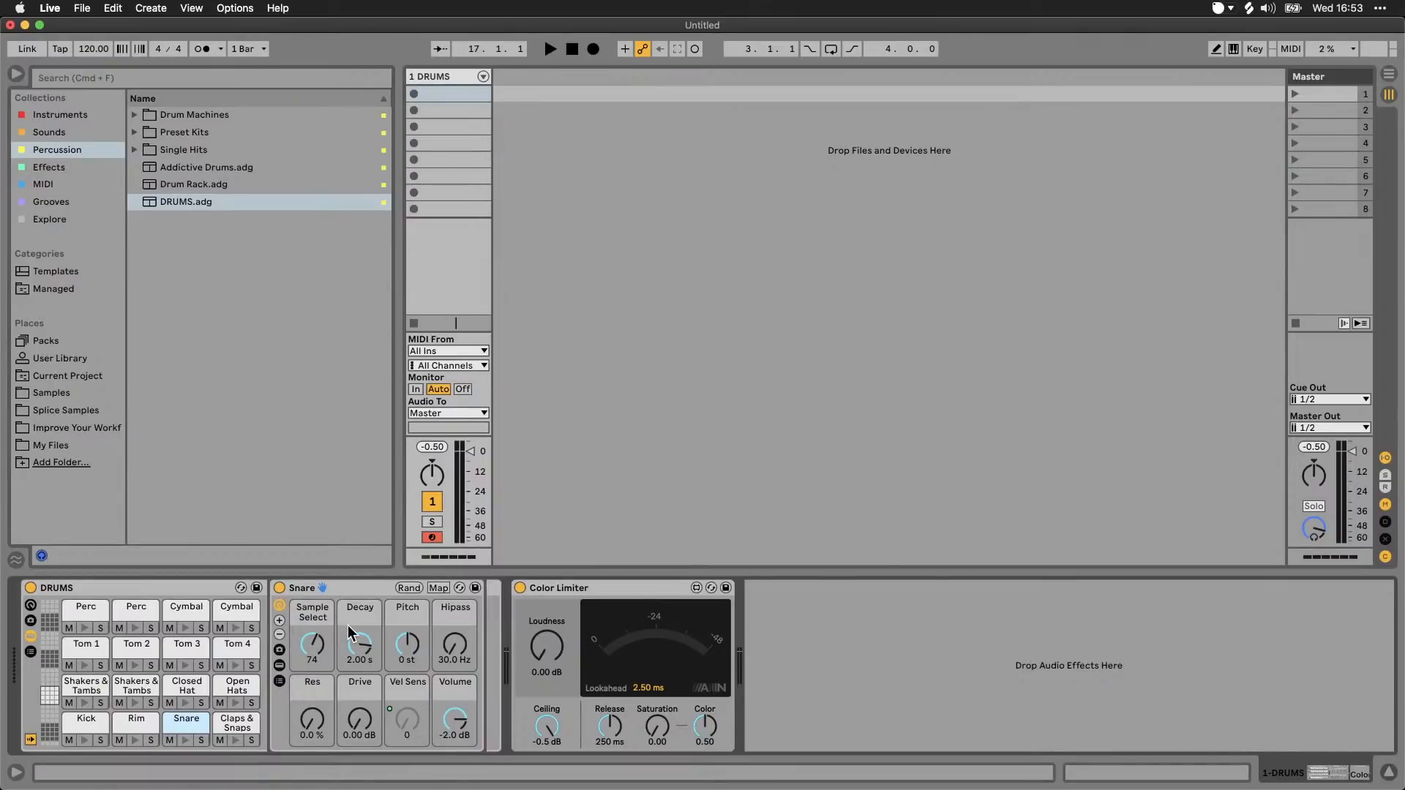
# Step: Show the Sampler inside the Snare rack, view its sample zones, and hide the zone editor and devices again
pyautogui.click(281, 664)
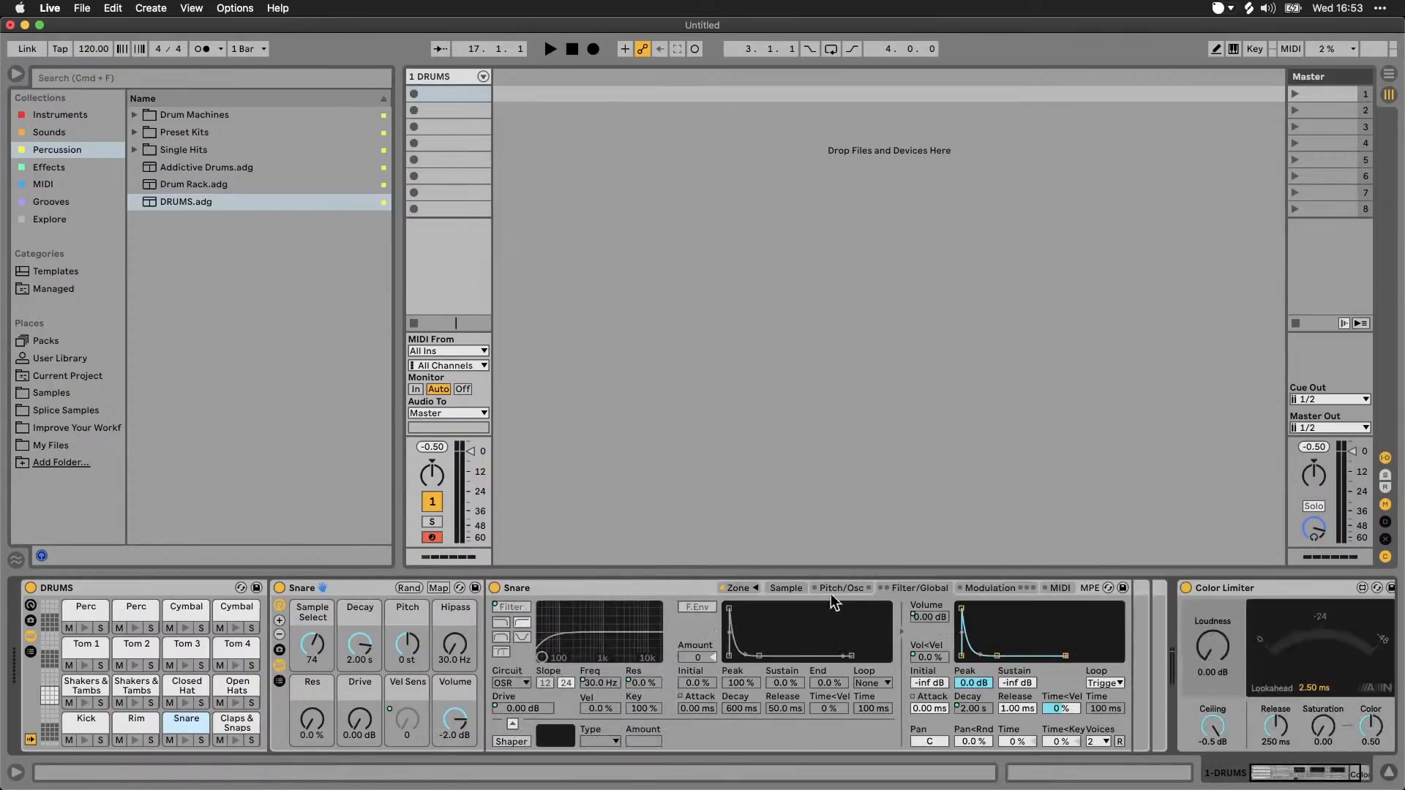
pyautogui.click(748, 589)
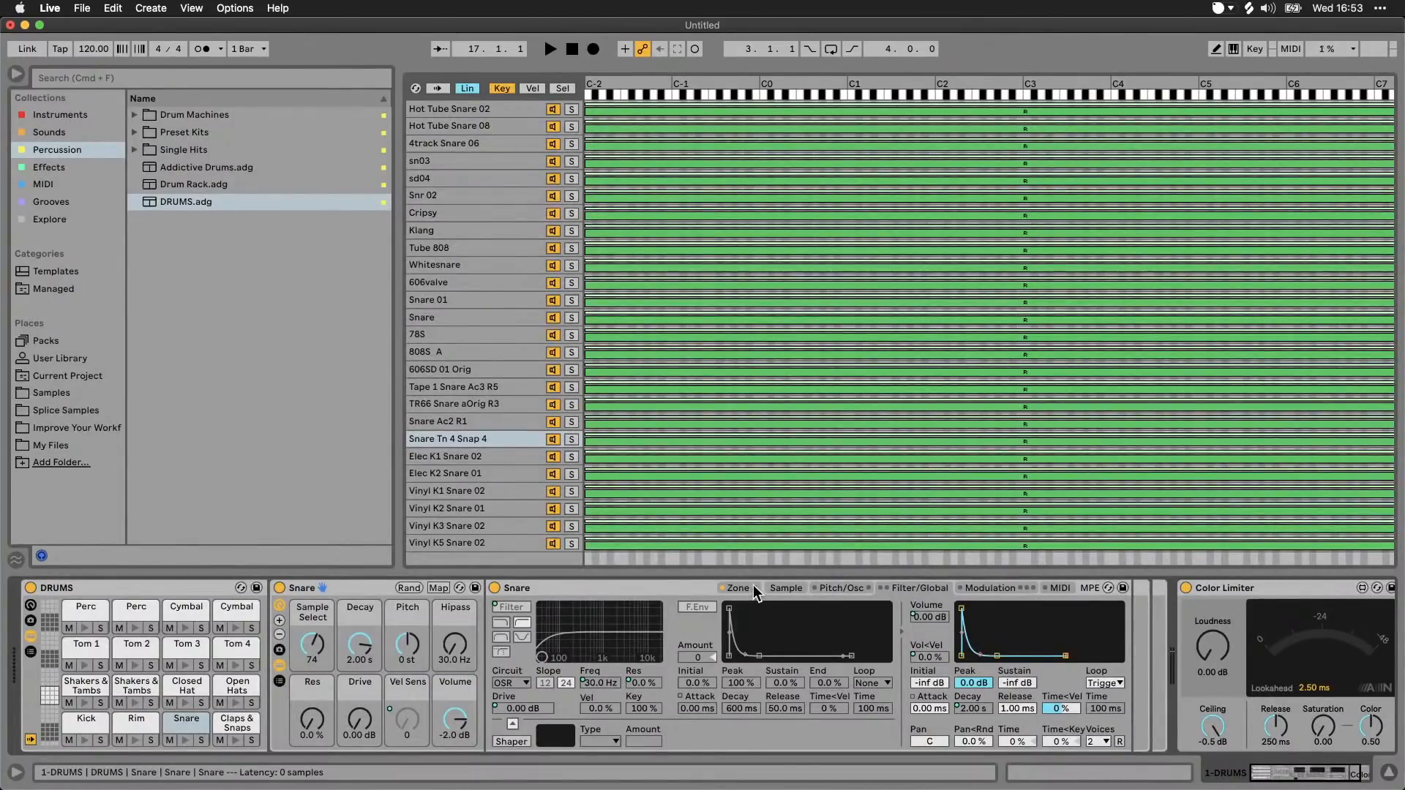
pyautogui.click(753, 586)
pyautogui.click(278, 665)
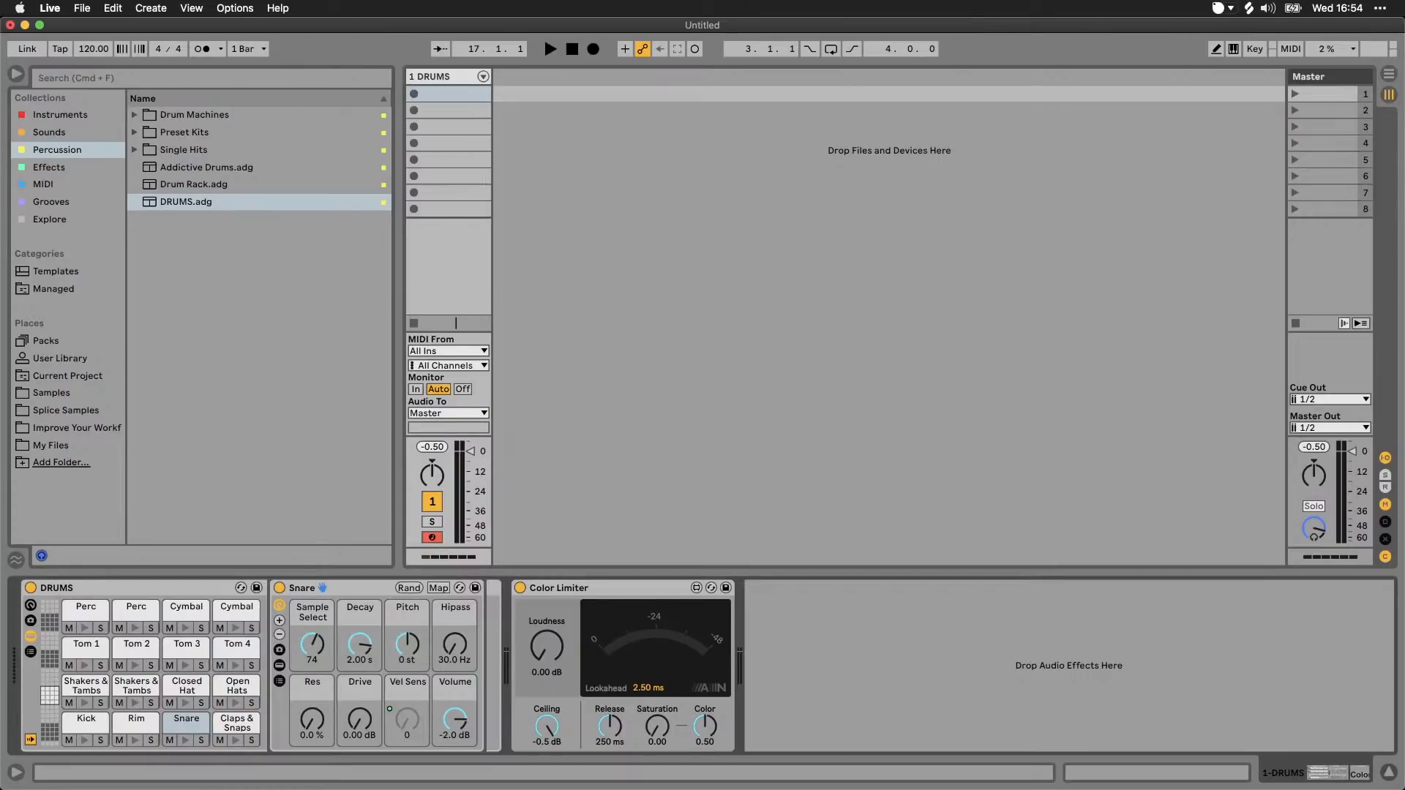
# Step: Open the File Manager and show the management details of the current project
pyautogui.press('super+Tab')
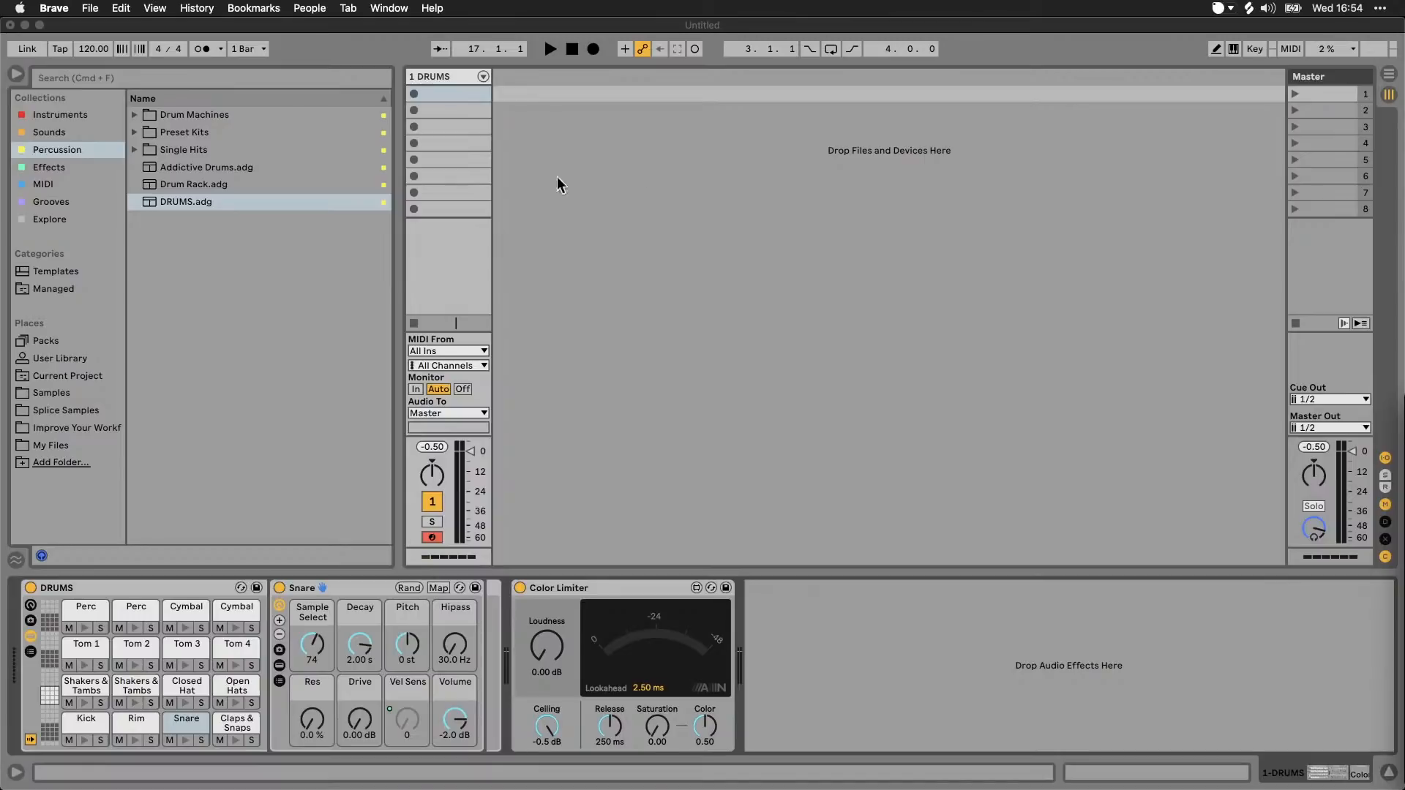
pyautogui.click(208, 28)
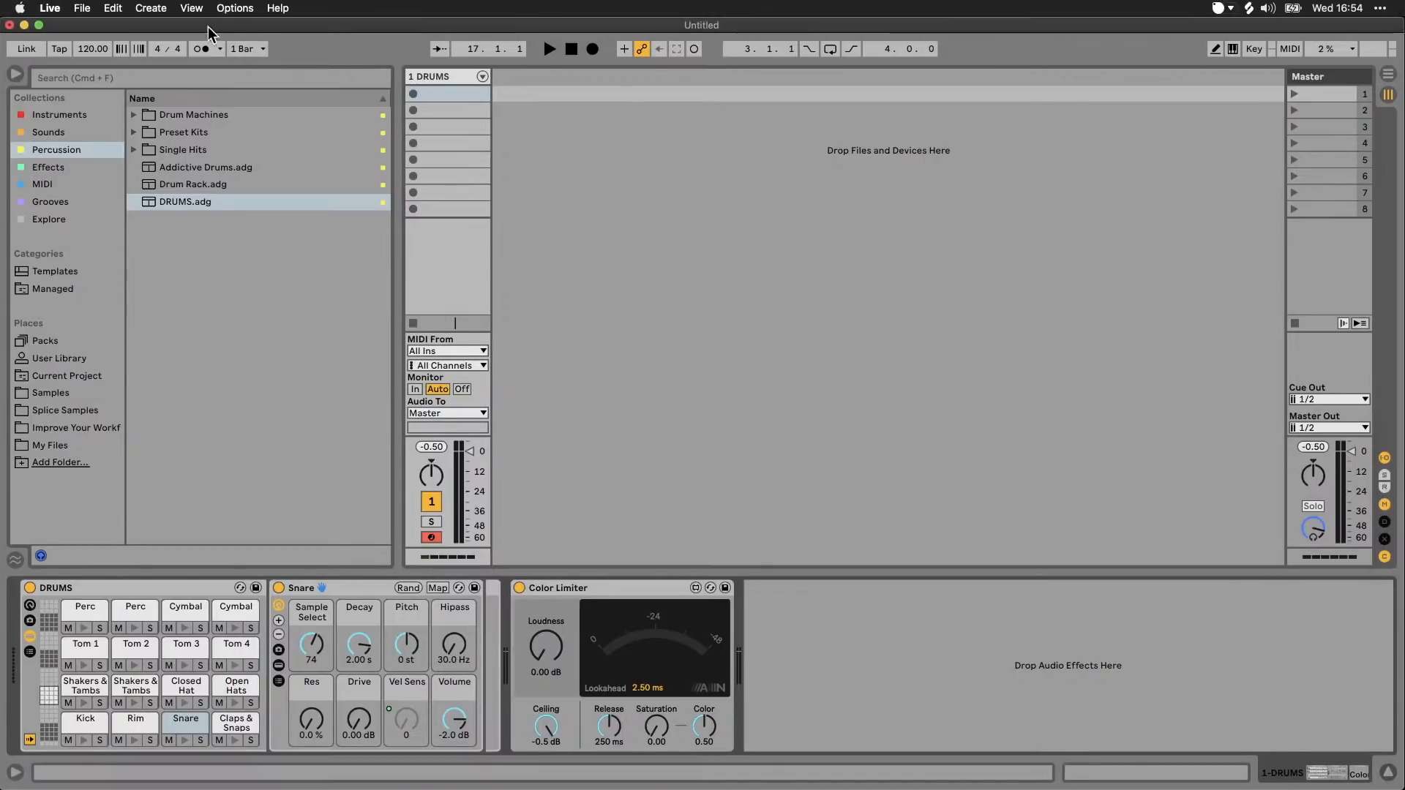
pyautogui.click(91, 12)
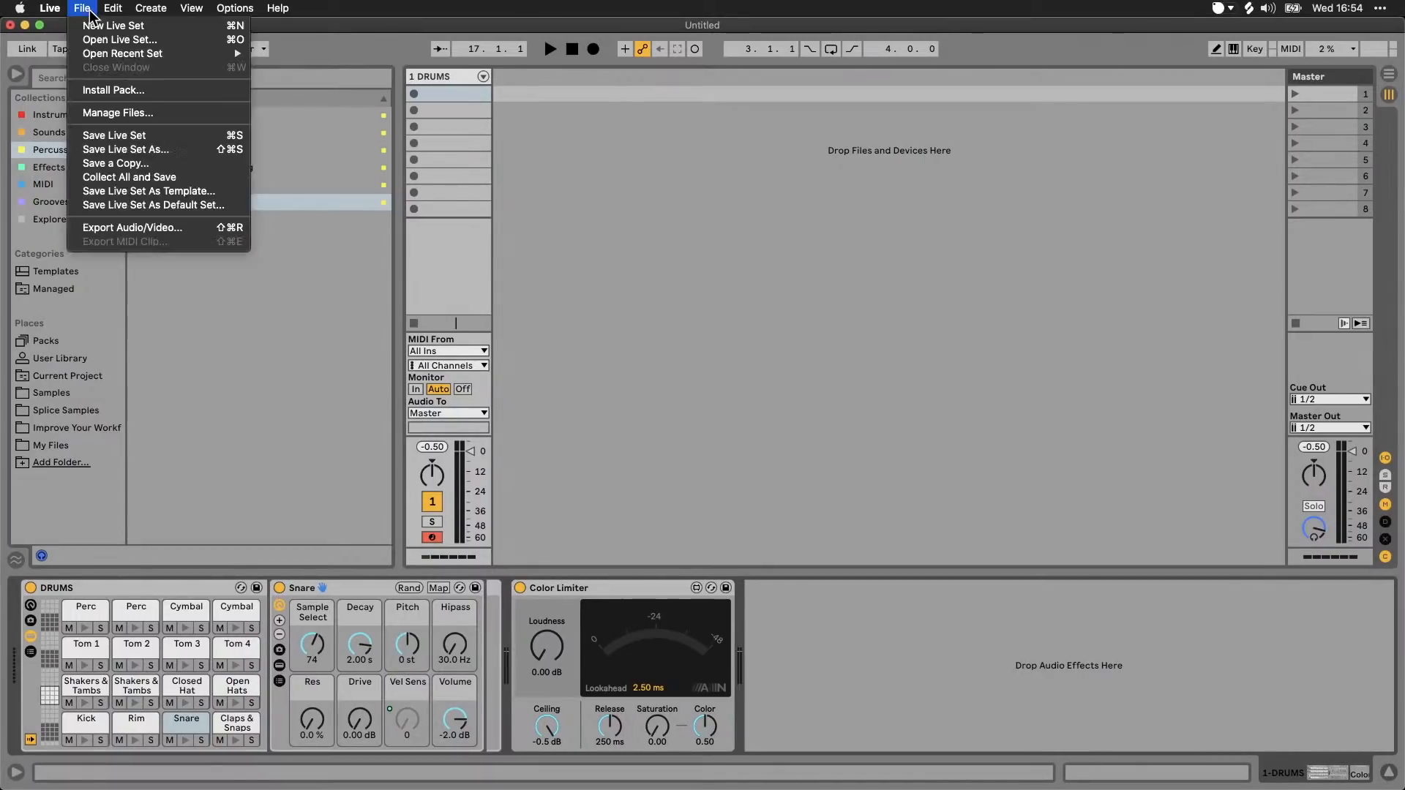
pyautogui.click(121, 113)
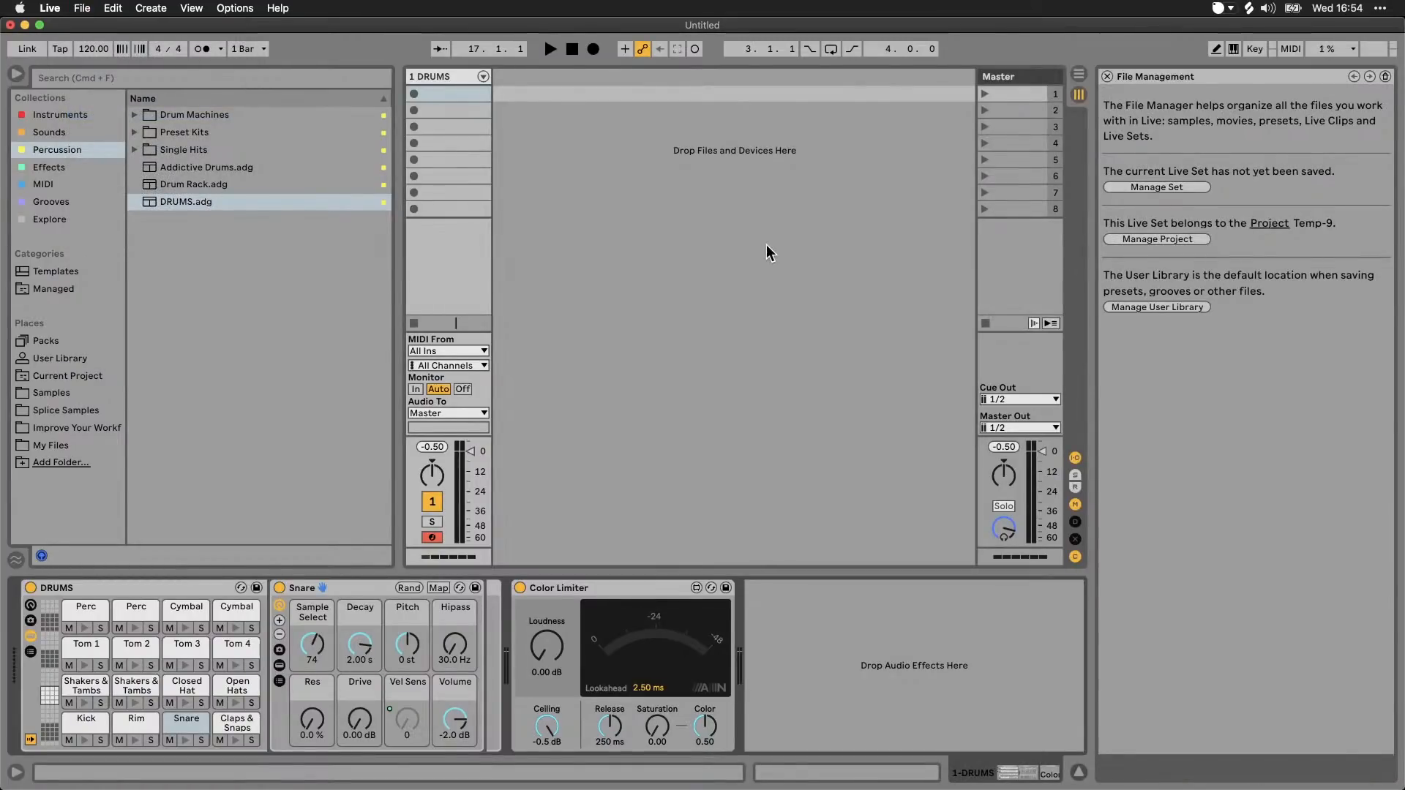
pyautogui.click(1182, 240)
# Step: Try collecting the User Library and Factory Pack files into the project, set both options back to No and close the File Manager
pyautogui.click(1269, 483)
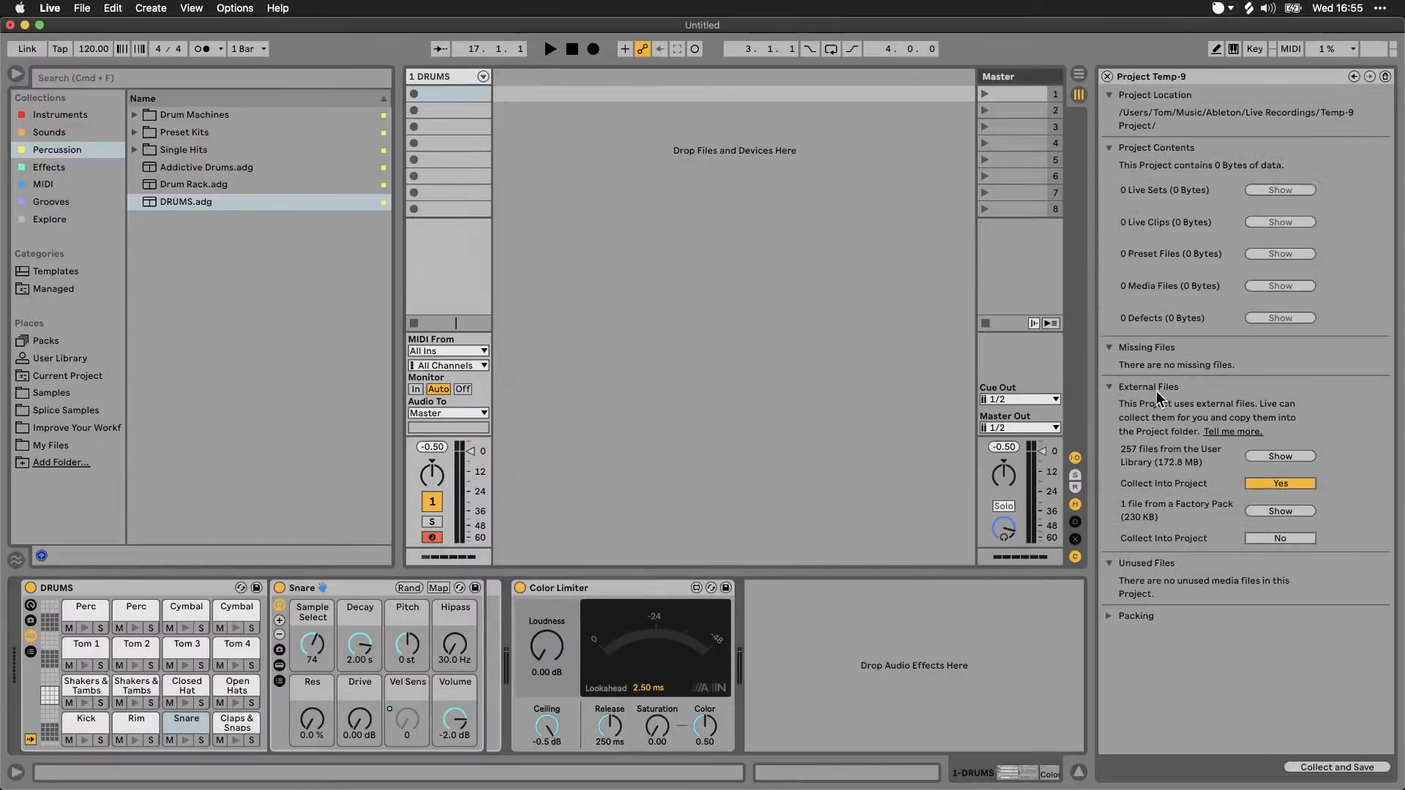
pyautogui.click(1262, 538)
pyautogui.click(1267, 486)
pyautogui.click(1271, 538)
pyautogui.click(1107, 76)
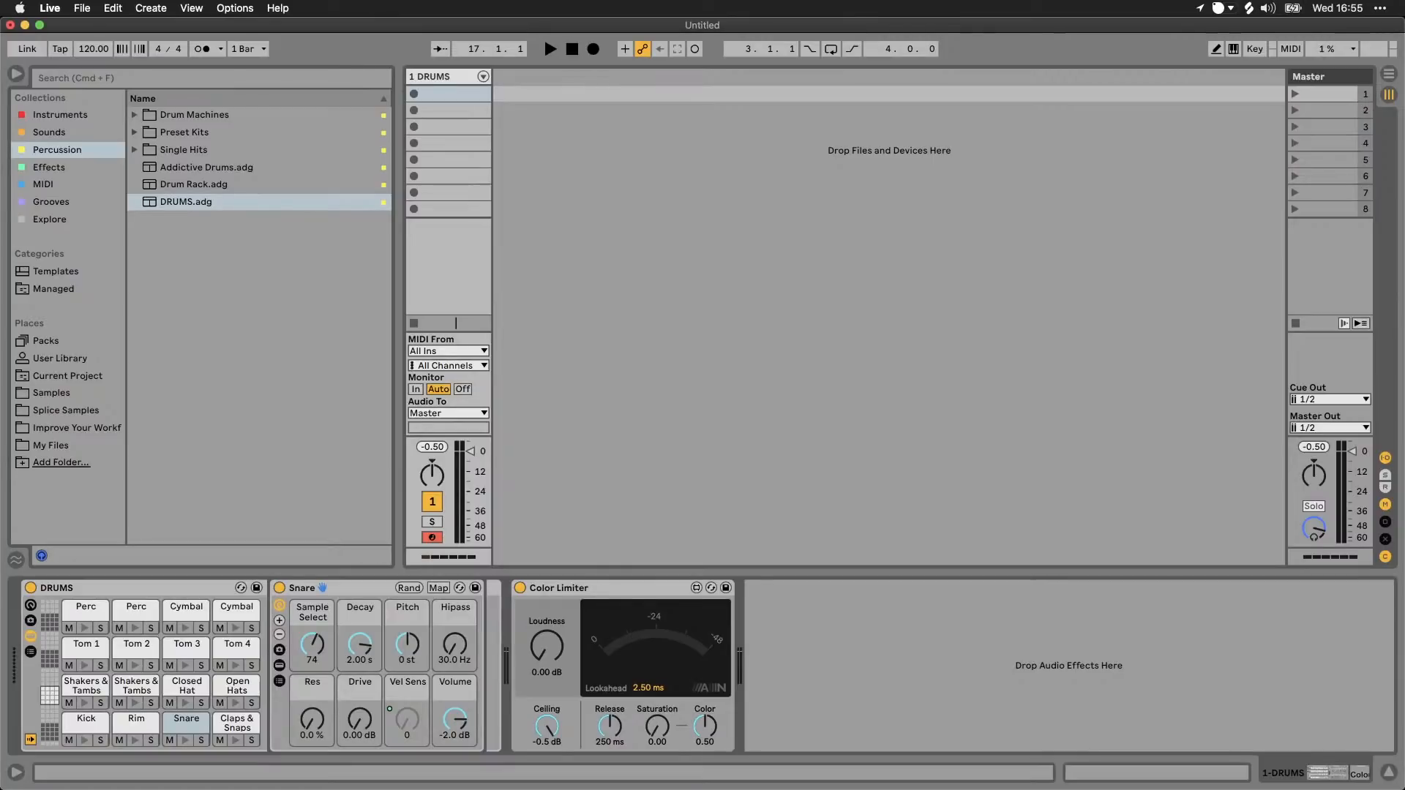
pyautogui.press('super+Tab')
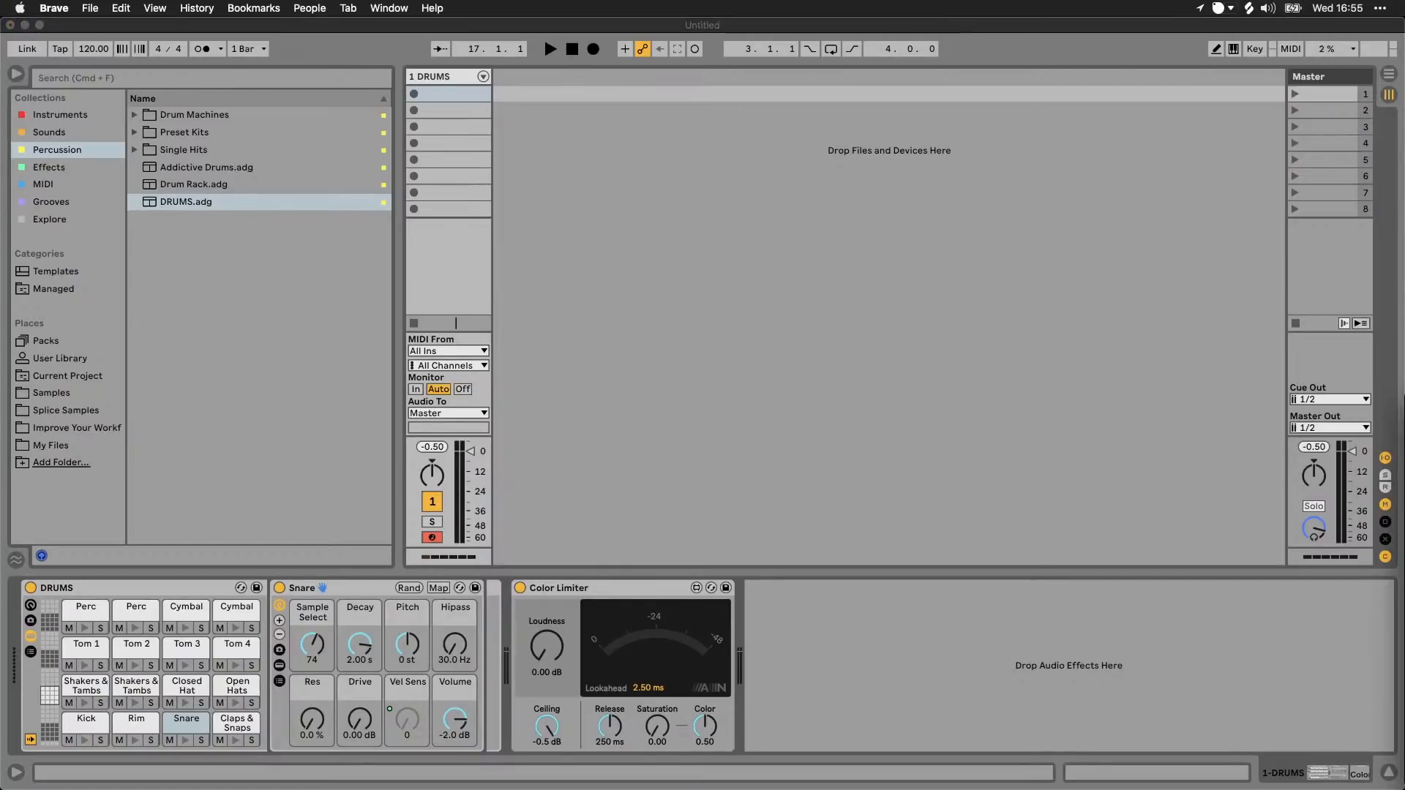